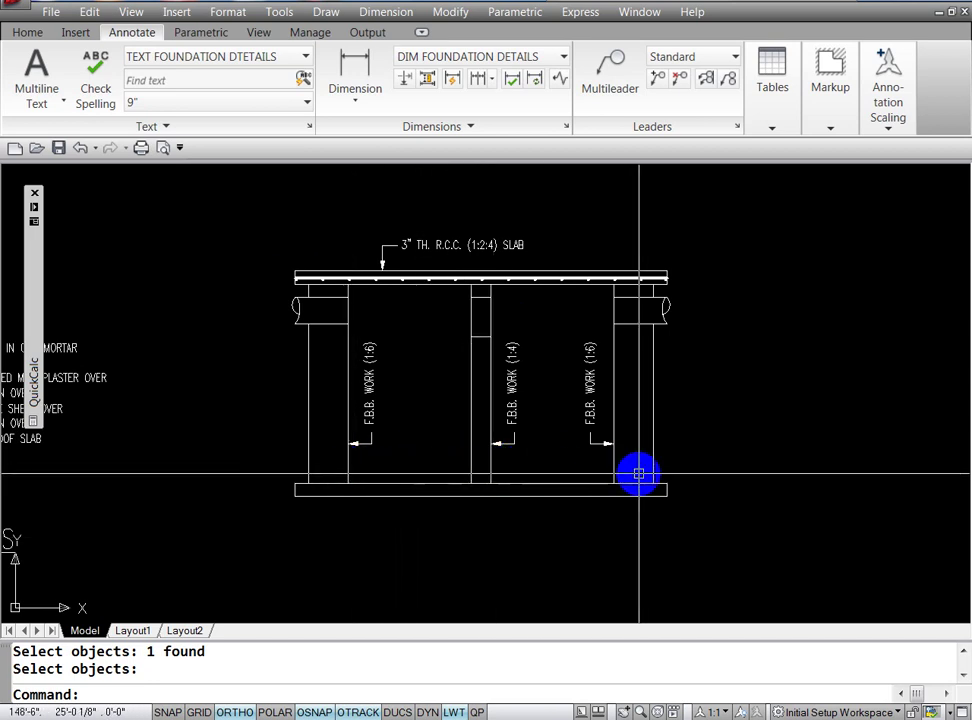
Step: Clear the selection and calculate 4.5*4 = 18 in QuickCalc for the offset distance
key(Escape)
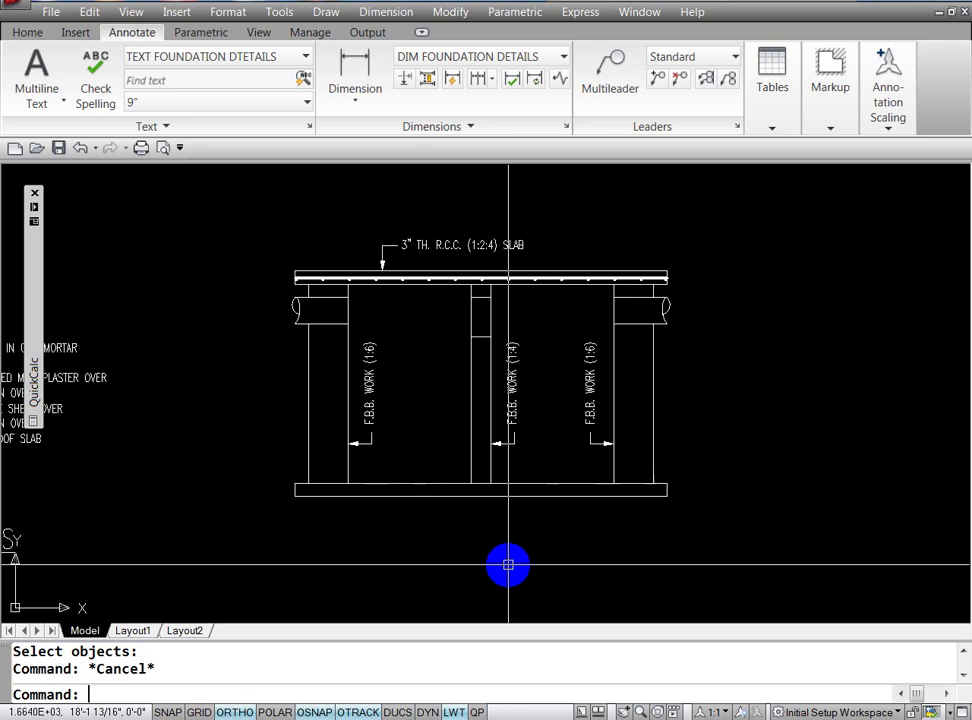
key(Escape)
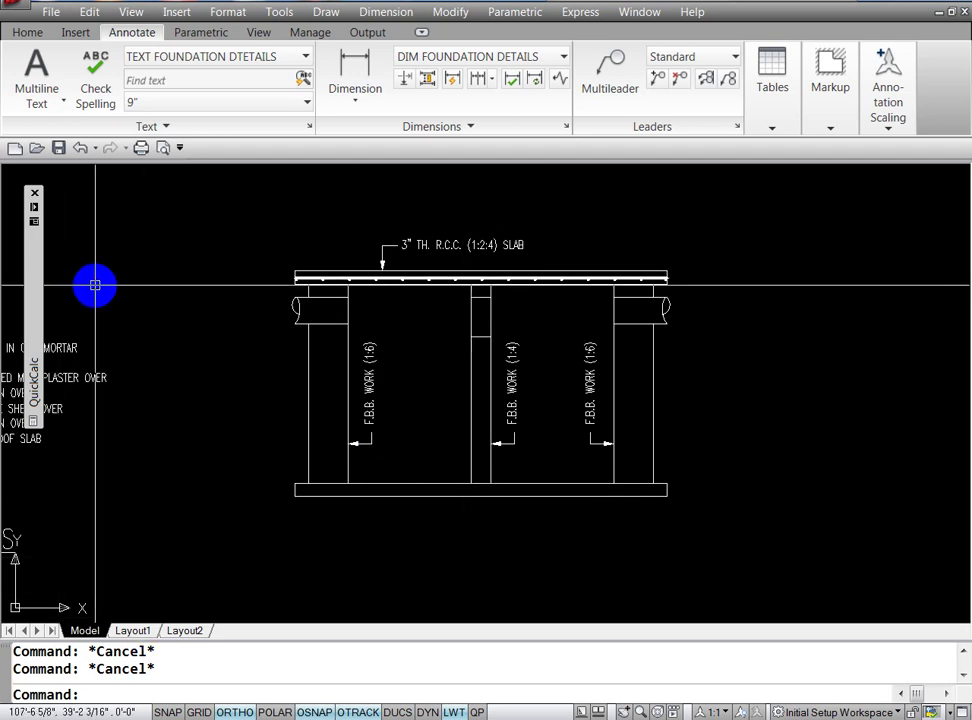
mouse_move(33, 385)
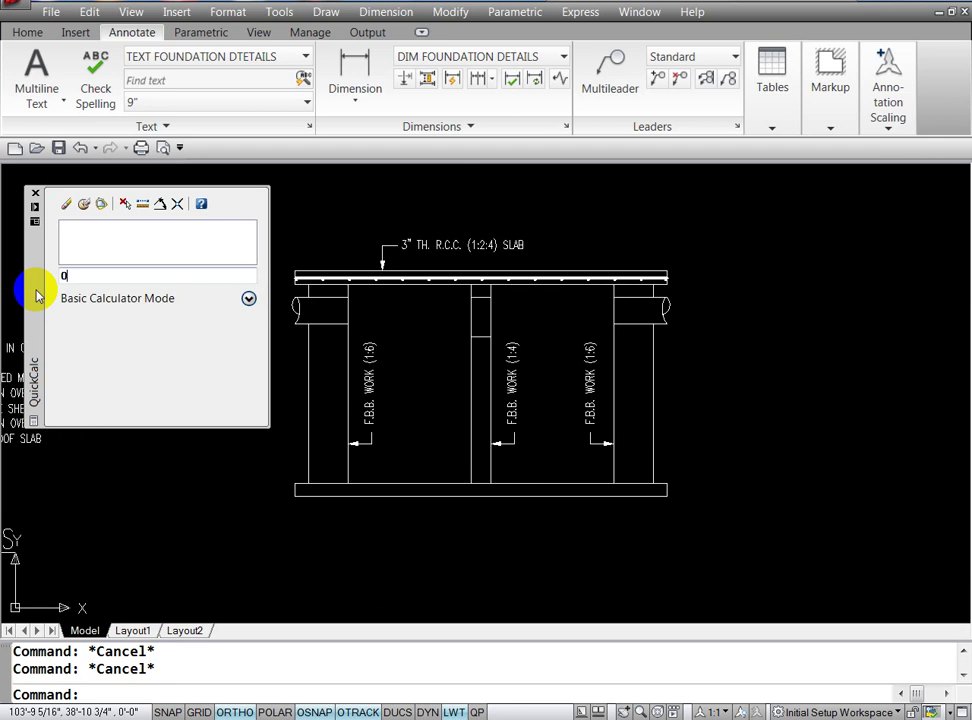
click(88, 279)
double_click(88, 279)
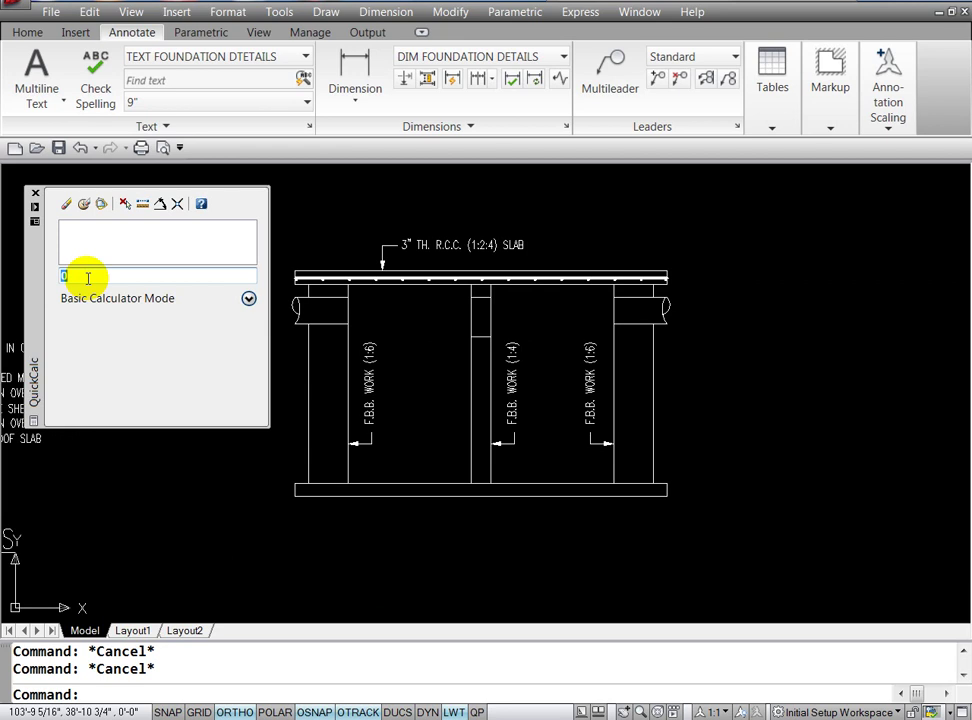
text(4.5*4)
key(Return)
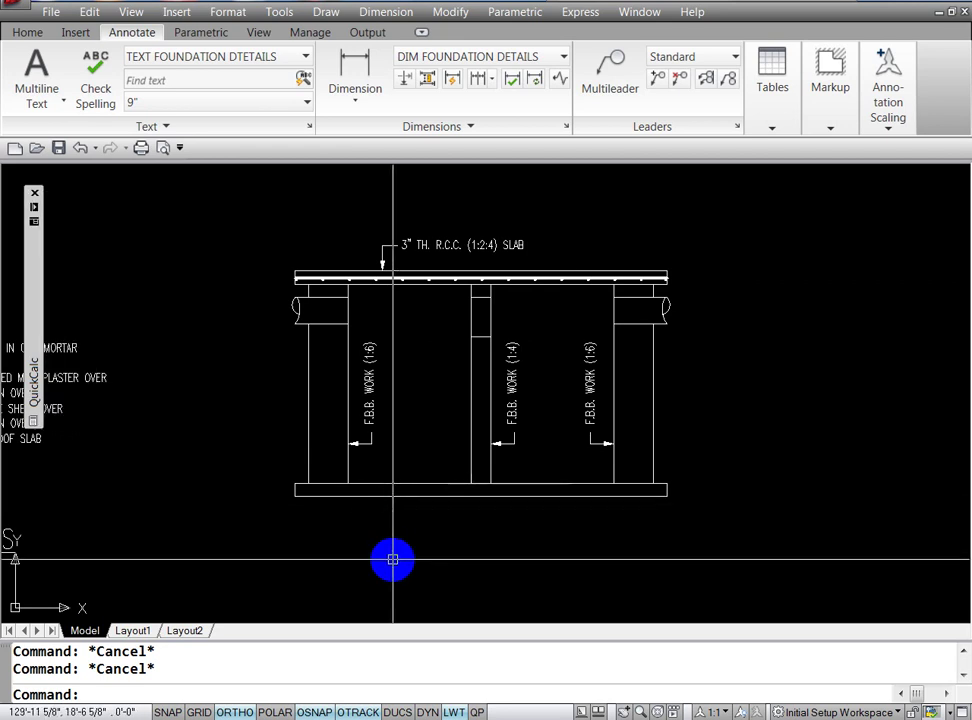
text(o)
key(Return)
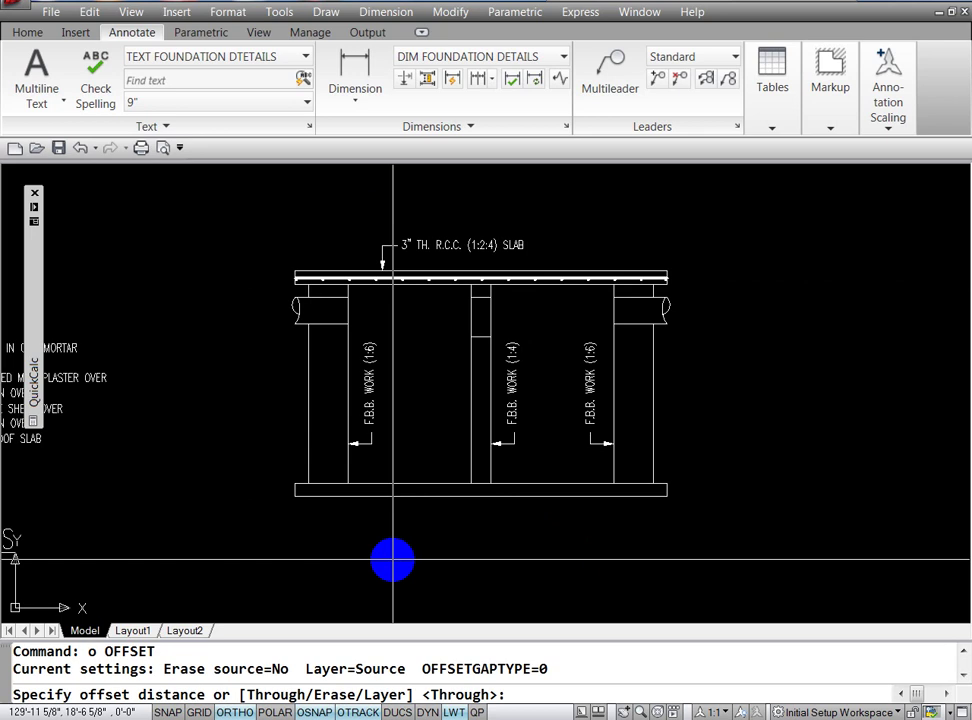
text(18)
key(Return)
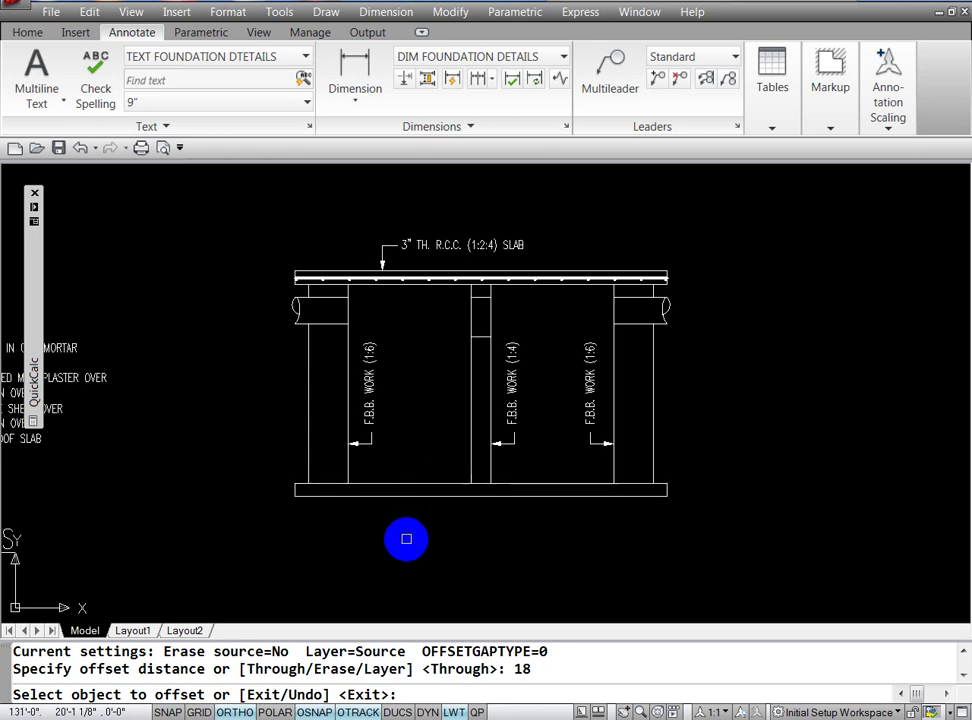
key(Escape)
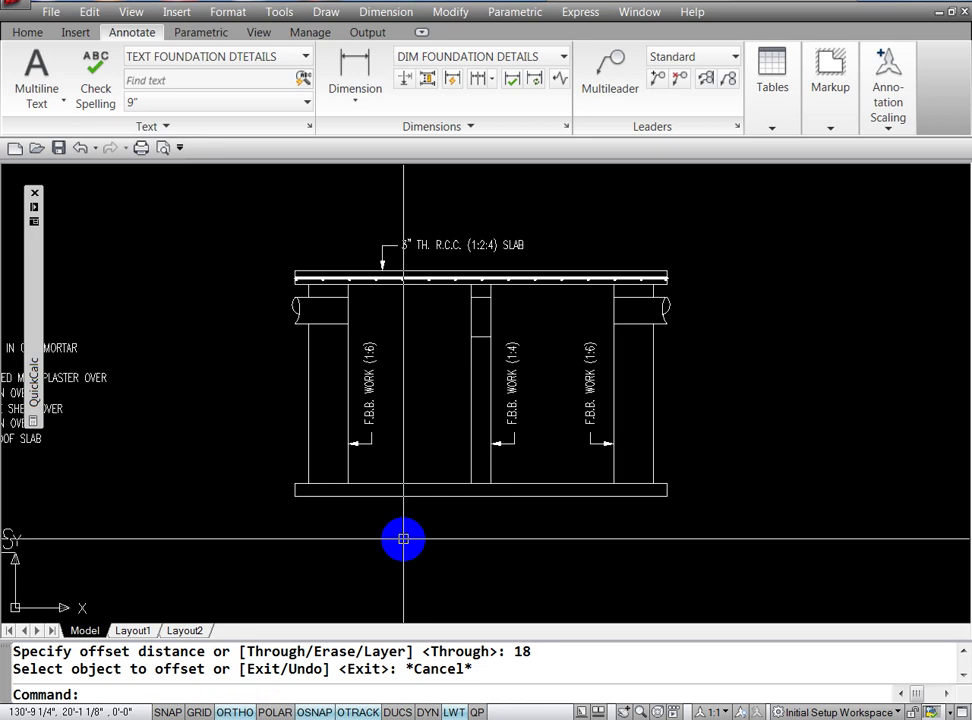
Step: Explode the bottom slab rectangle into separate lines
click(450, 12)
click(481, 512)
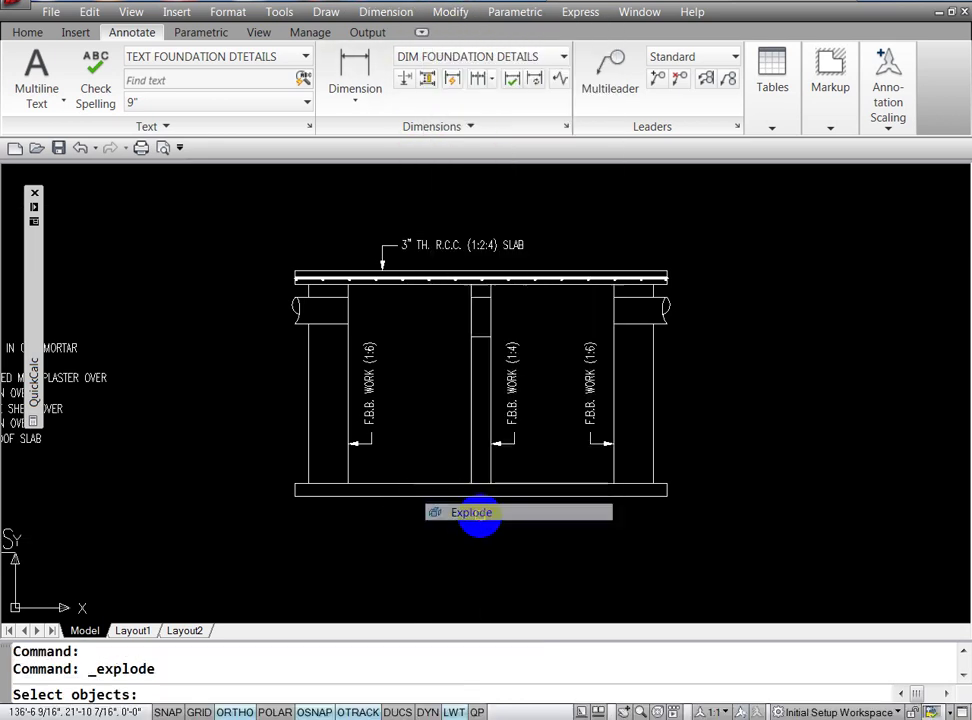
click(520, 480)
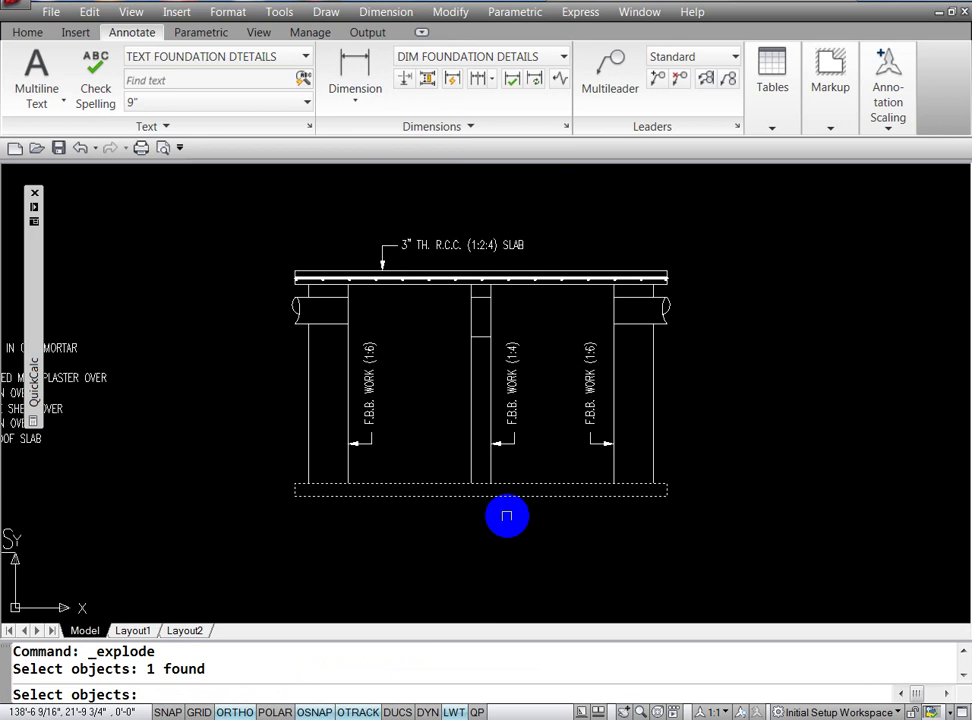
key(Return)
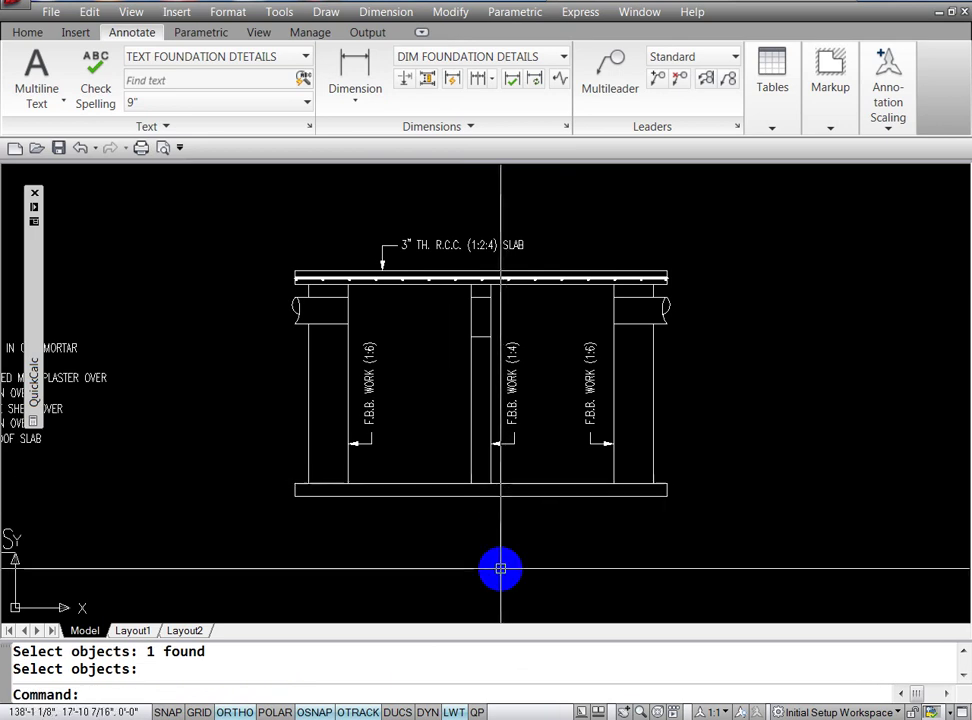
Step: Offset the slab's top line 18 units upward
text(o)
key(Return)
text(1)
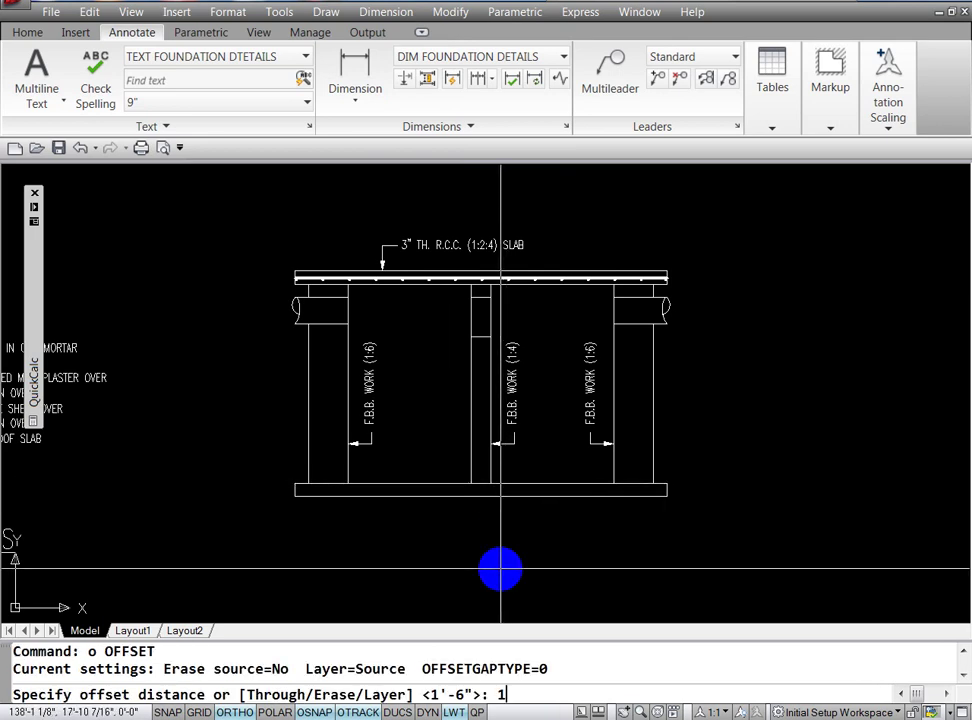
text(8)
key(Return)
click(558, 486)
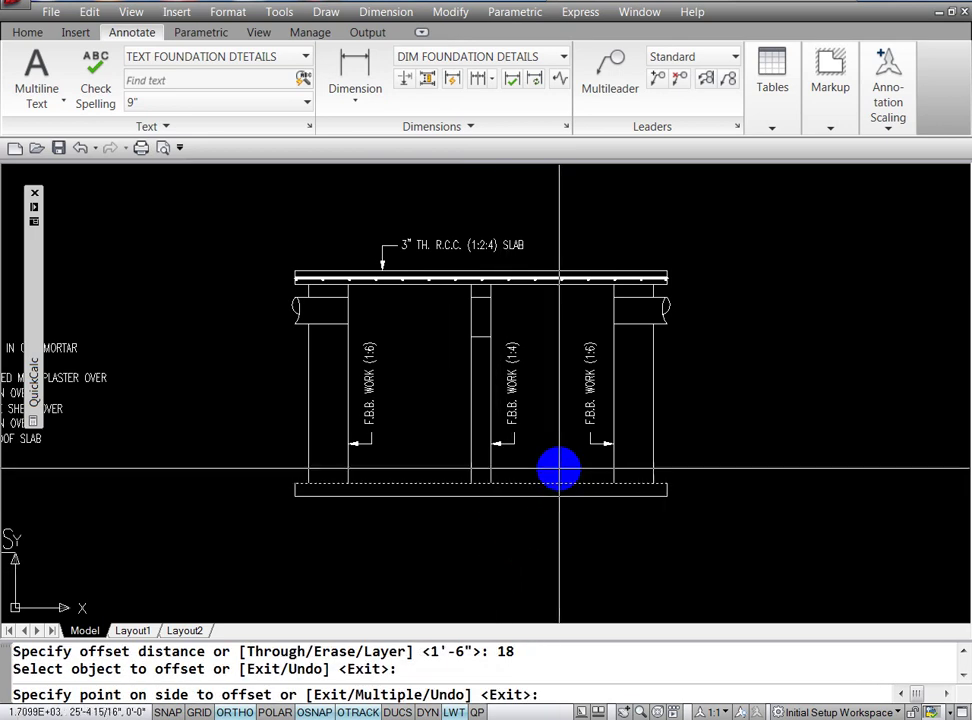
click(560, 456)
key(Escape)
key(Escape)
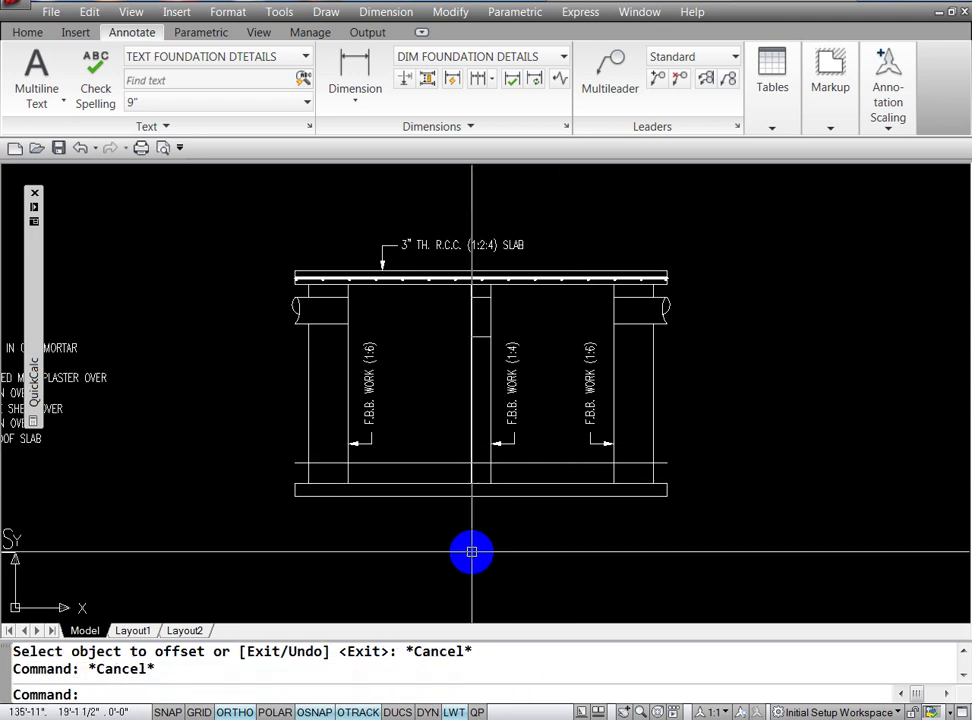
text(tr)
key(Return)
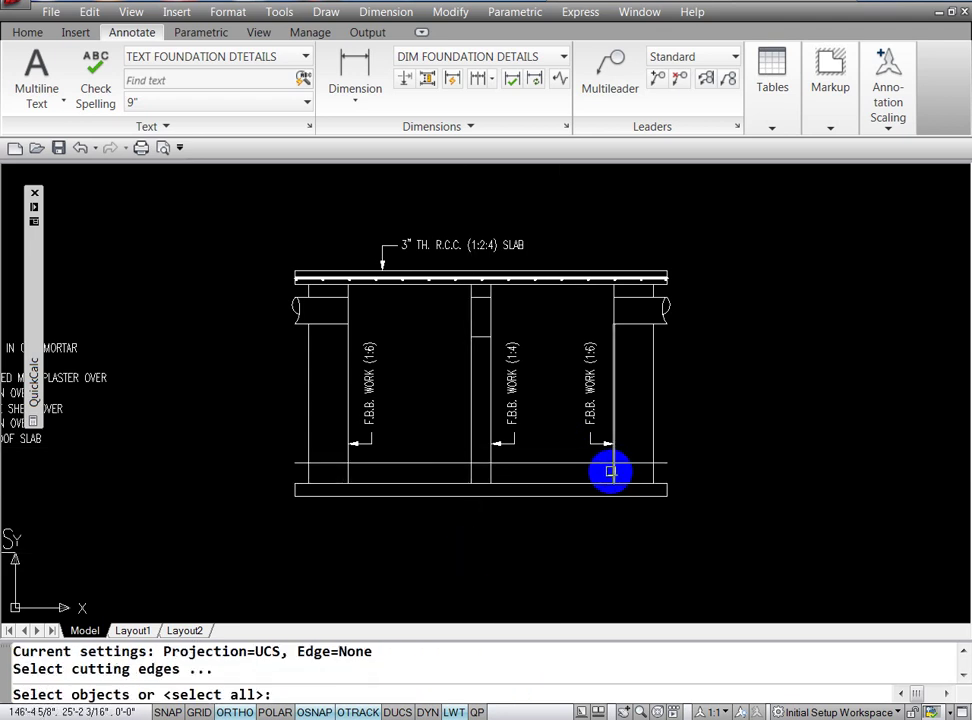
Step: Trim the offset line beyond the right wall and beneath the middle wall
key(Return)
click(629, 461)
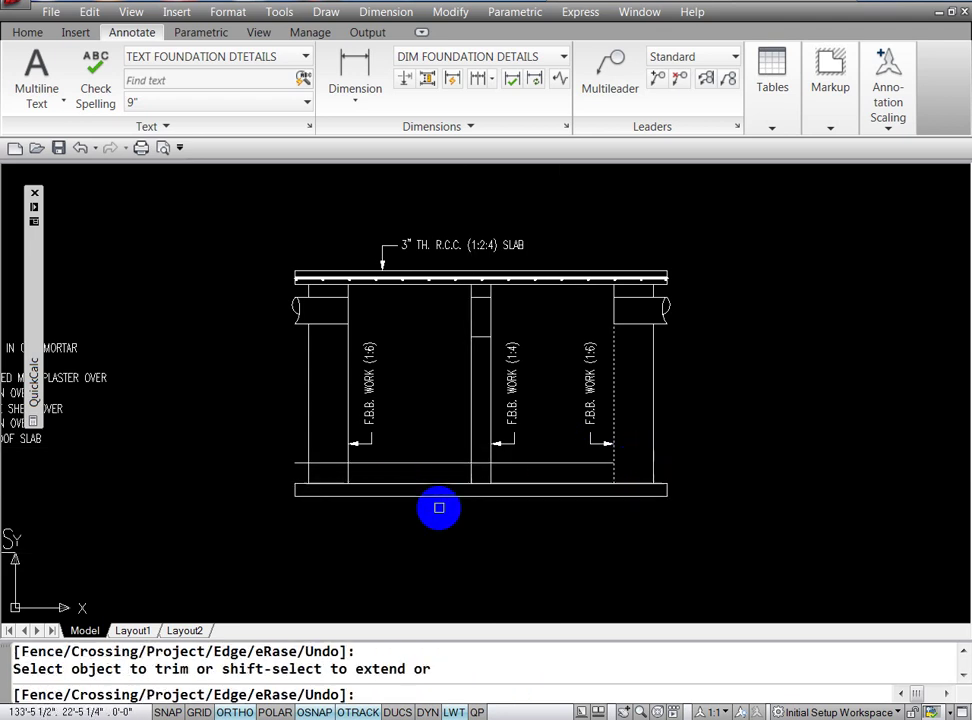
key(Return)
key(Return)
key(Escape)
key(Escape)
text(tr)
key(Return)
key(Return)
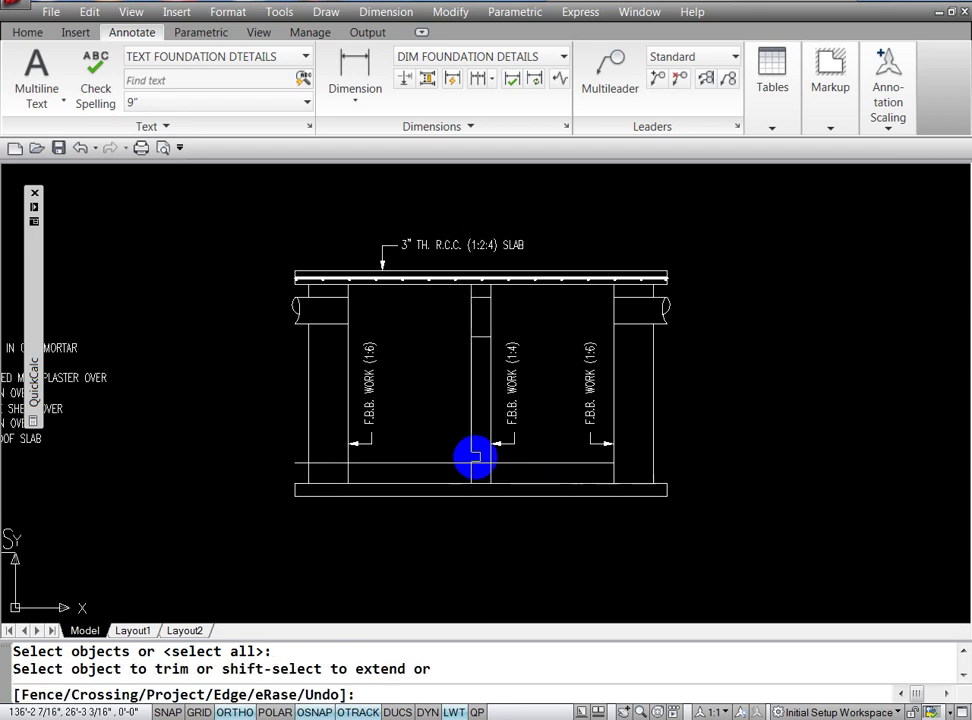
click(478, 463)
key(Return)
key(Escape)
key(Escape)
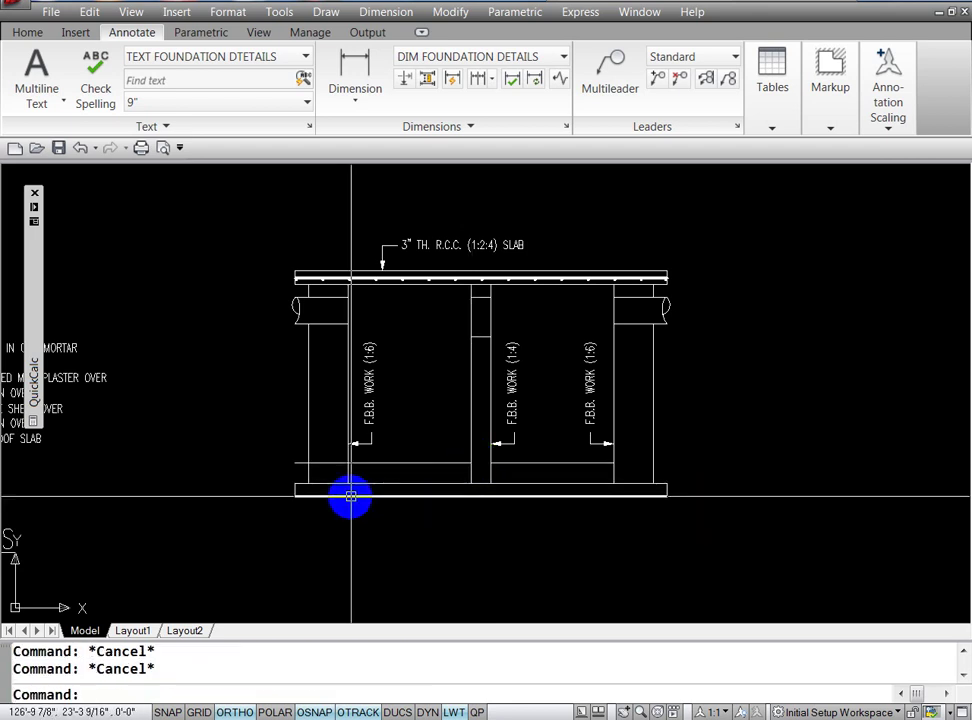
Step: Trim the offset line's end left of the left inner wall
text(tr)
key(Return)
click(348, 470)
key(Return)
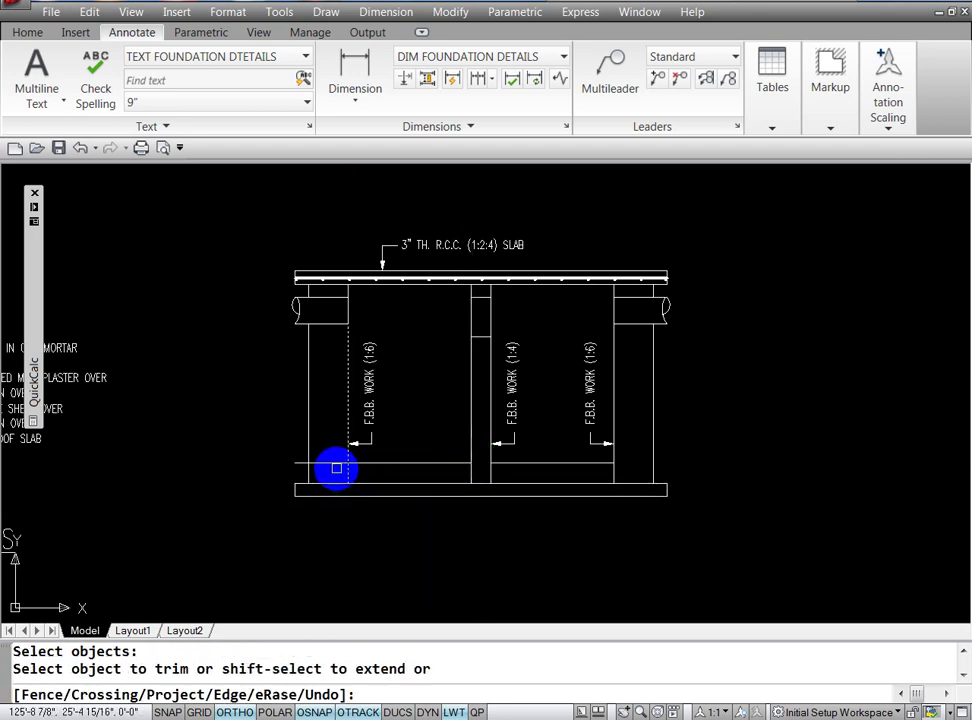
click(333, 463)
key(Escape)
key(Escape)
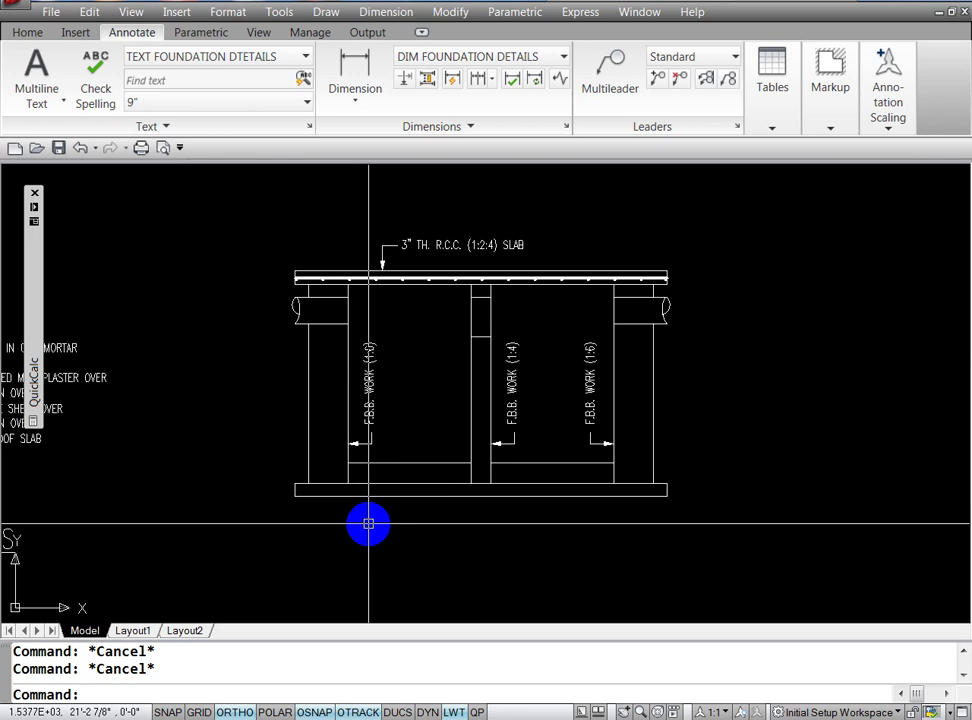
Step: Draw a short vertical line from the offset line's midpoint down to the slab top
text(l)
key(Return)
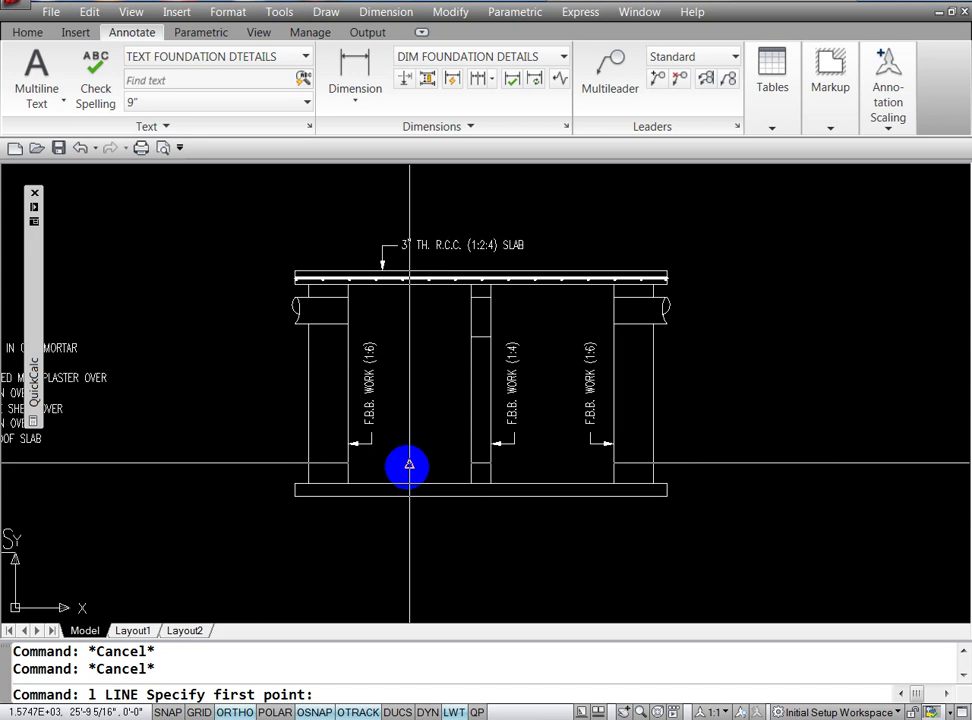
click(409, 464)
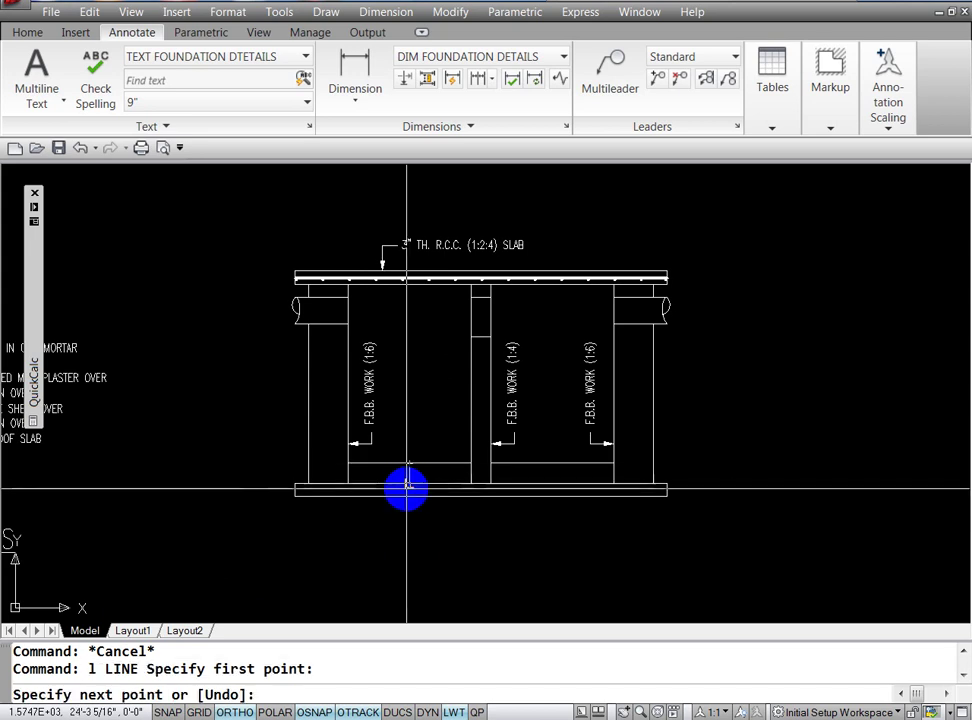
click(409, 483)
key(Escape)
key(Escape)
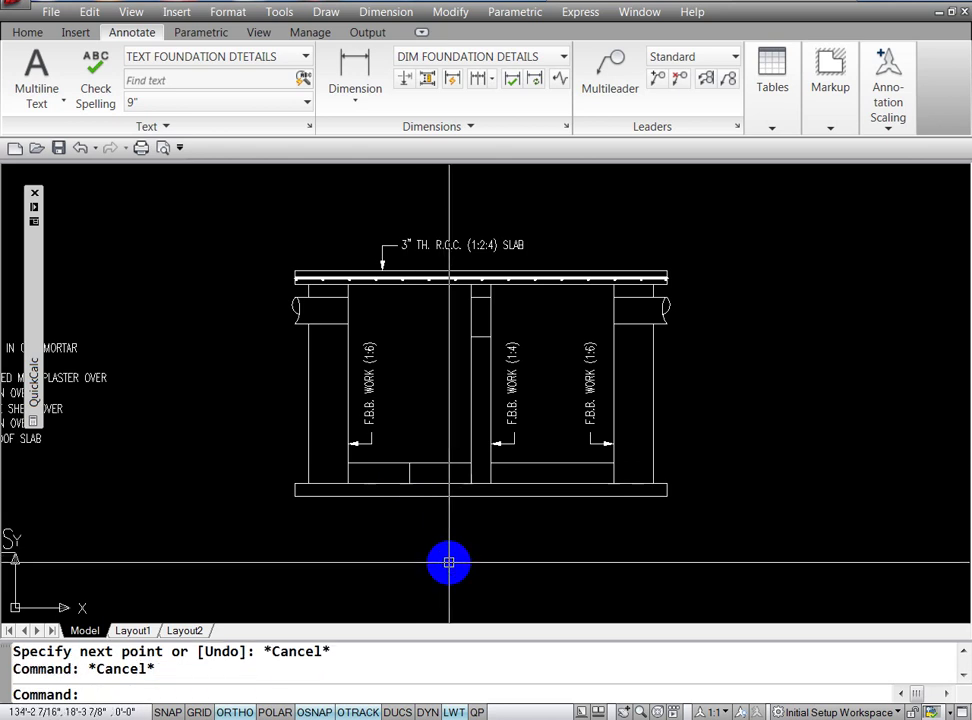
Step: Erase the short trial vertical line
text(e)
key(Return)
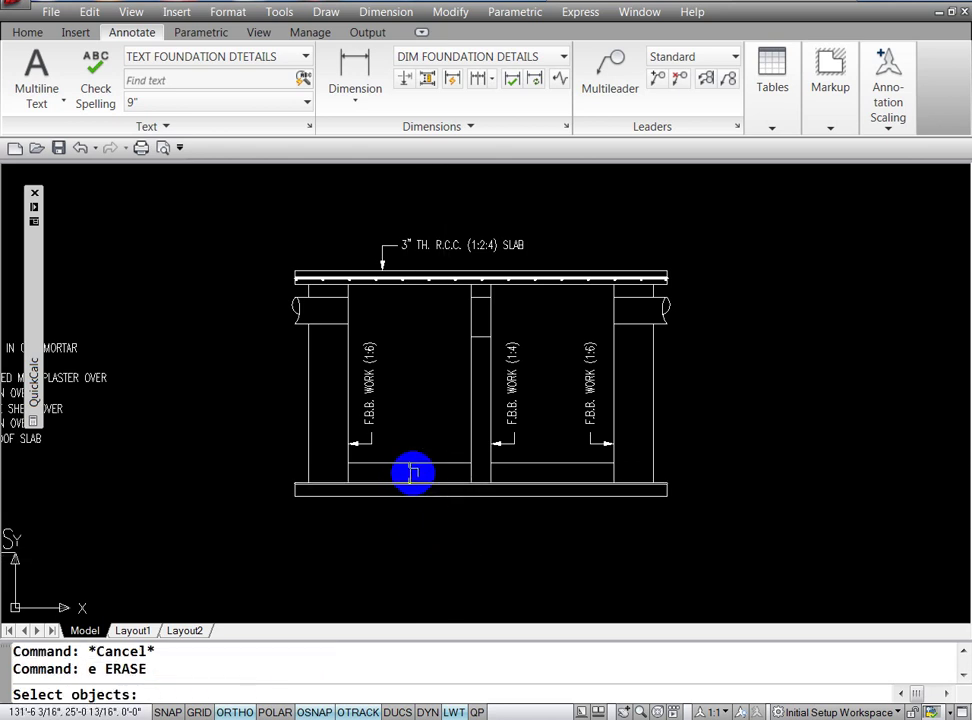
click(409, 470)
key(Return)
key(Escape)
key(Escape)
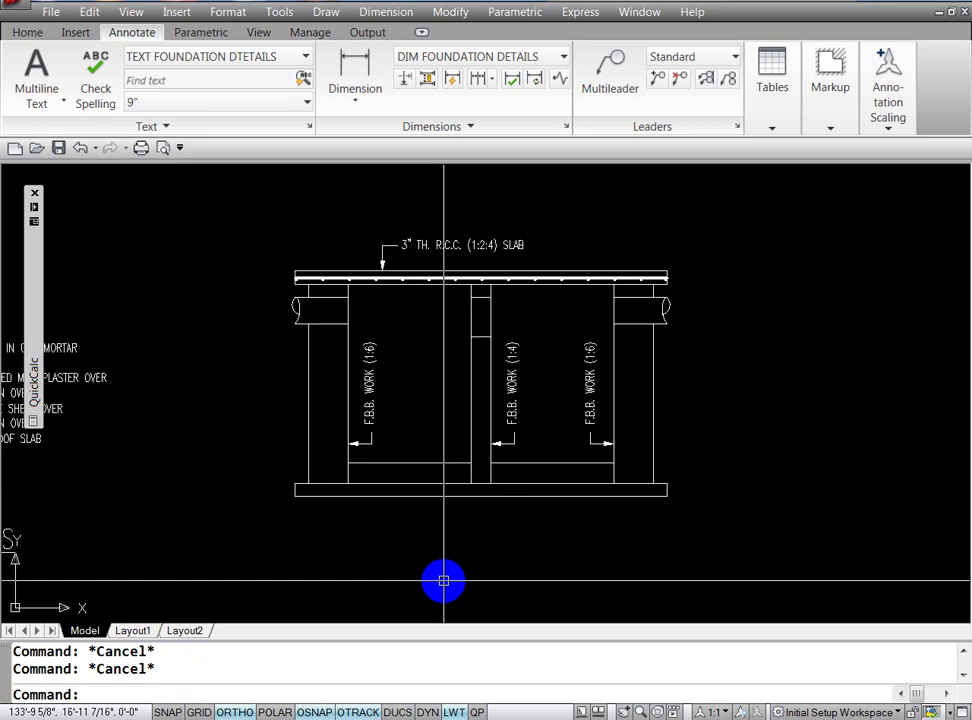
text(o)
key(Return)
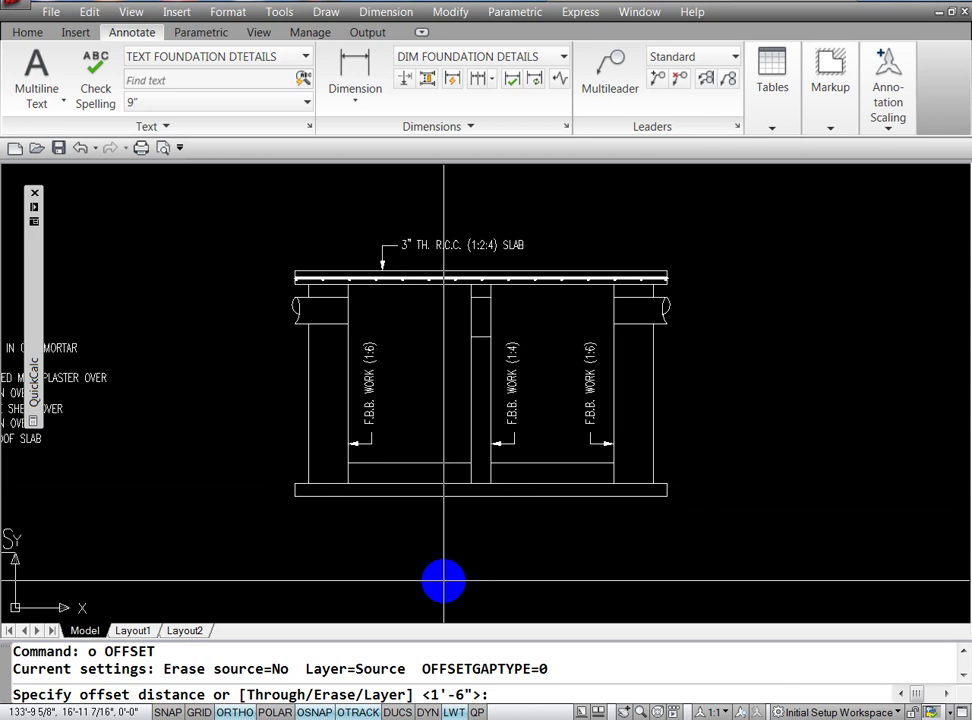
Step: Offset the left inner wall line 12 into the left bay
key(Escape)
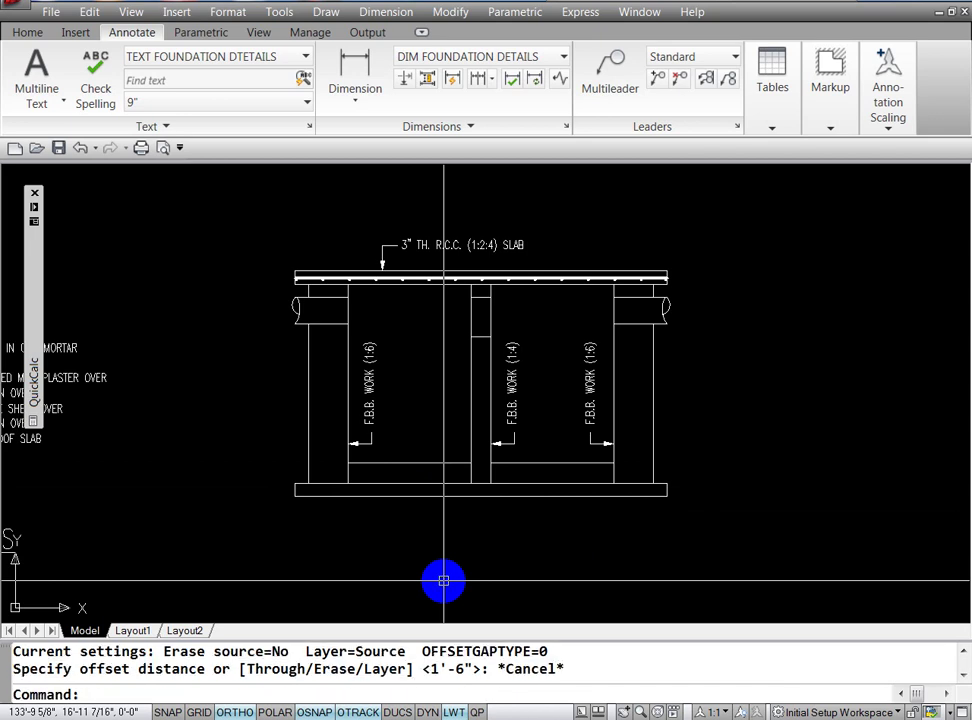
text(o)
key(Return)
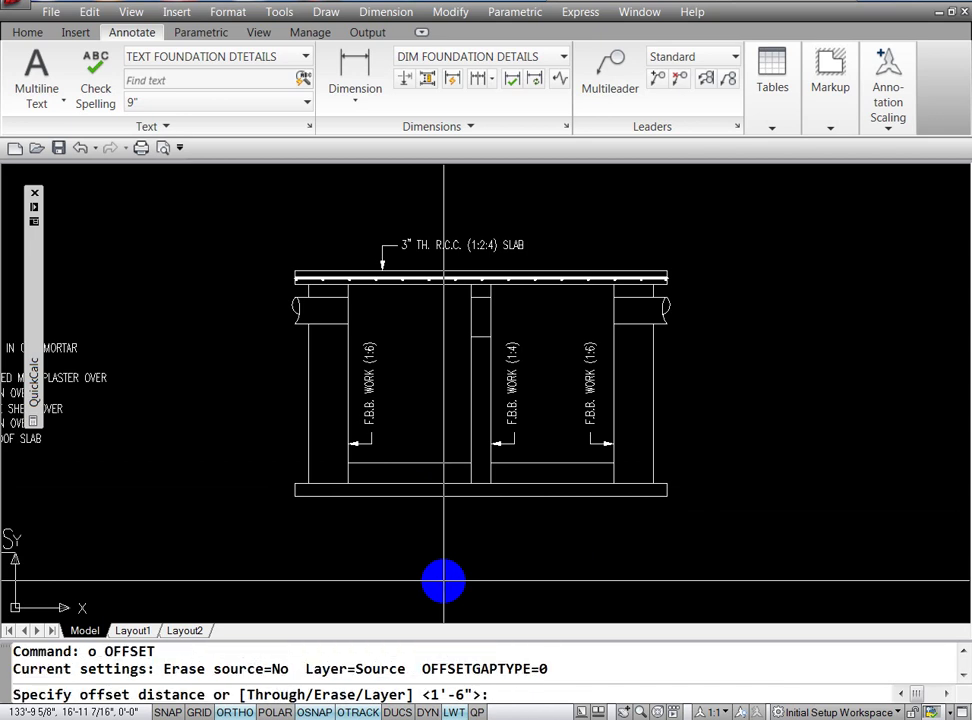
text(12)
key(Return)
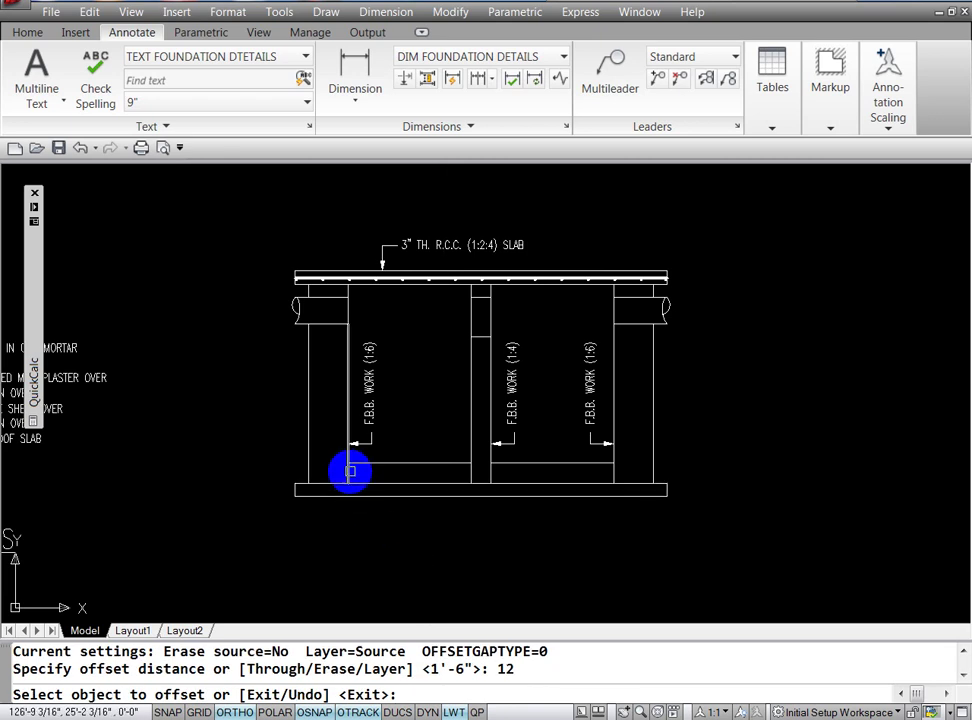
click(350, 471)
click(365, 522)
key(Escape)
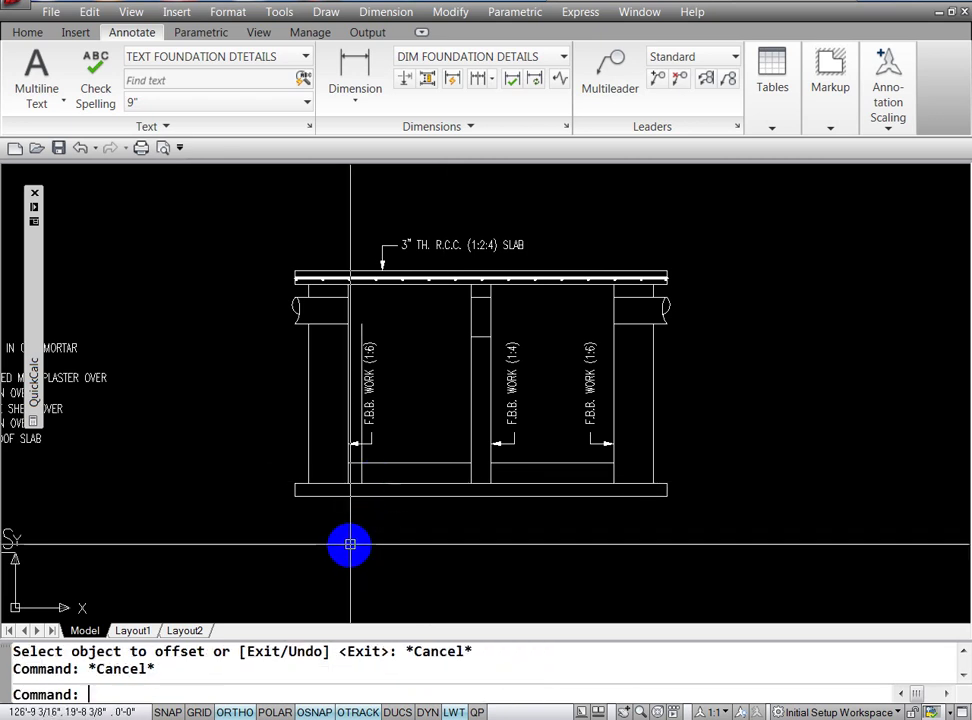
Step: Trim the new vertical line off above the dashed boundary line
text(tr)
key(Return)
click(375, 462)
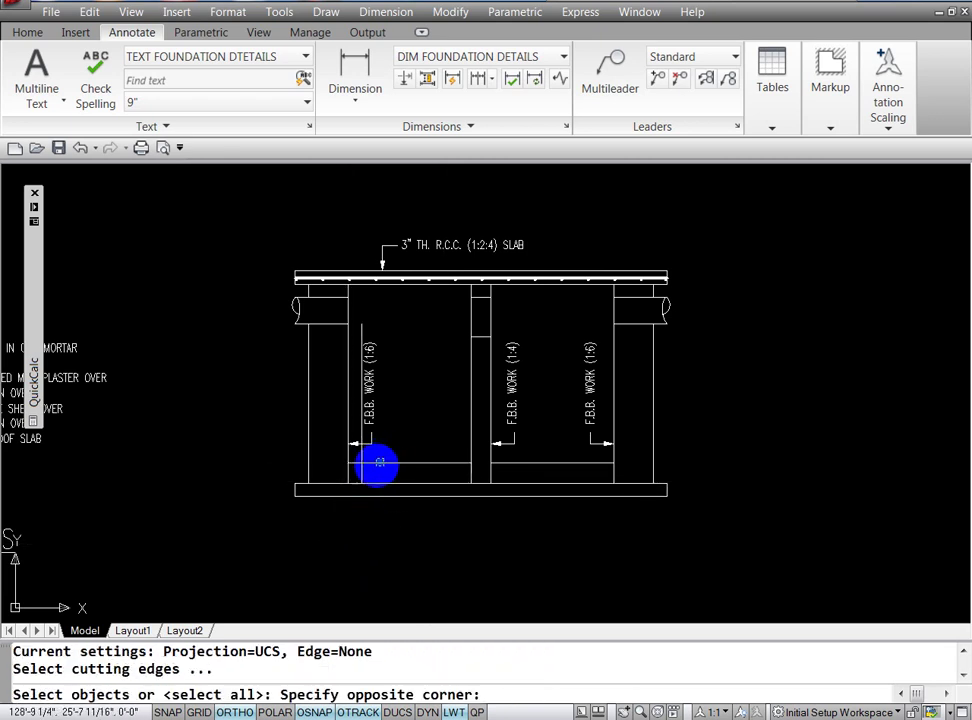
click(366, 472)
key(Return)
click(358, 455)
key(Escape)
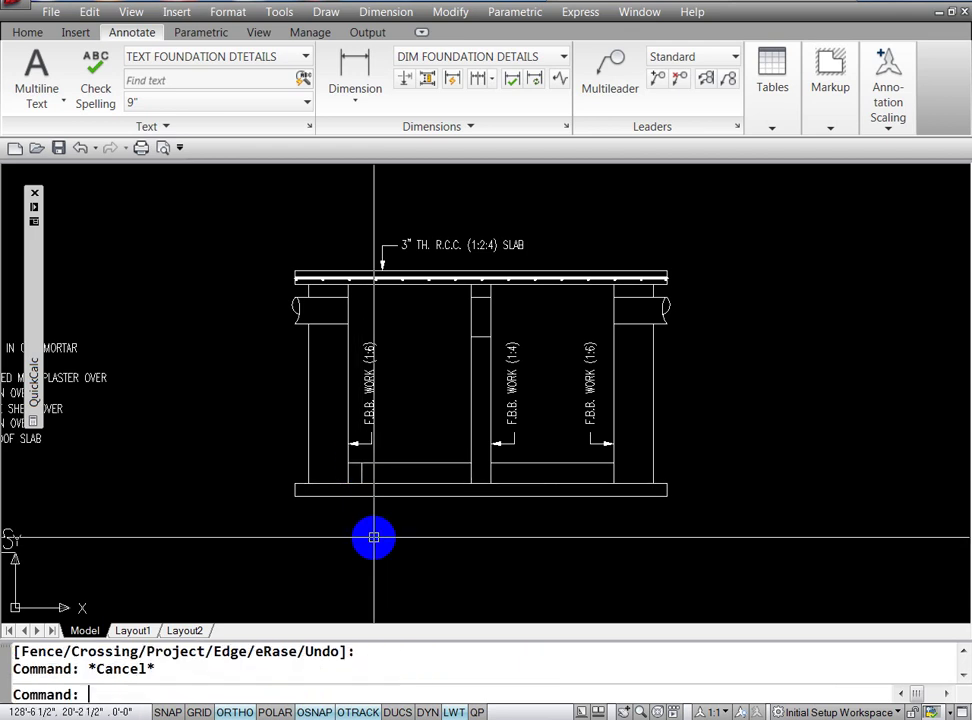
key(Escape)
Step: Offset the short vertical line repeatedly at 12 spacing across the left bay to the middle column
text(o)
key(Return)
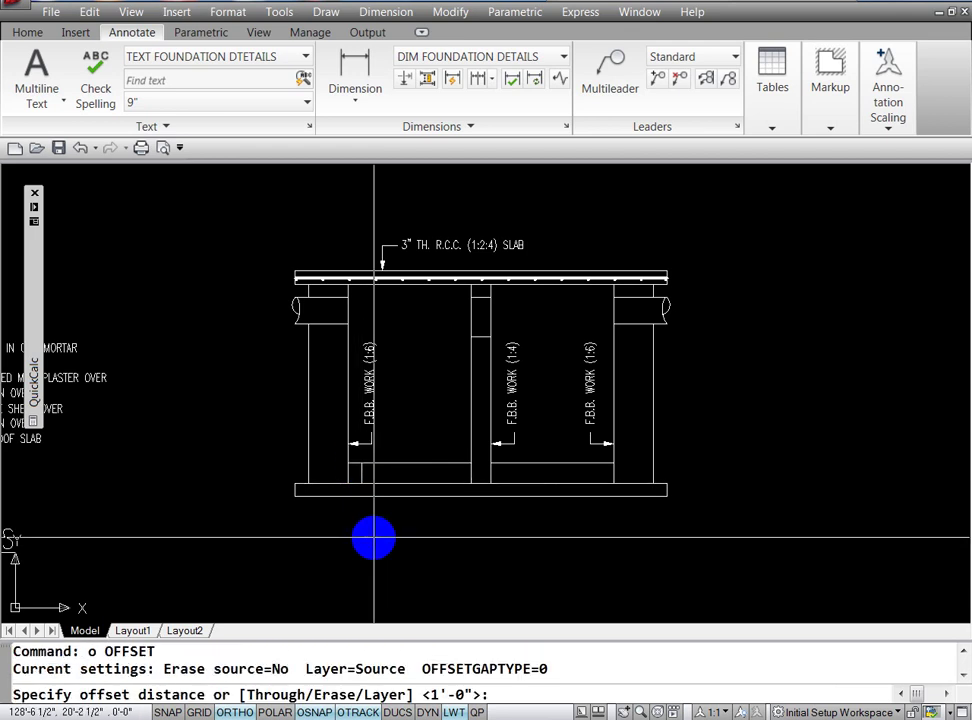
text(12)
key(Return)
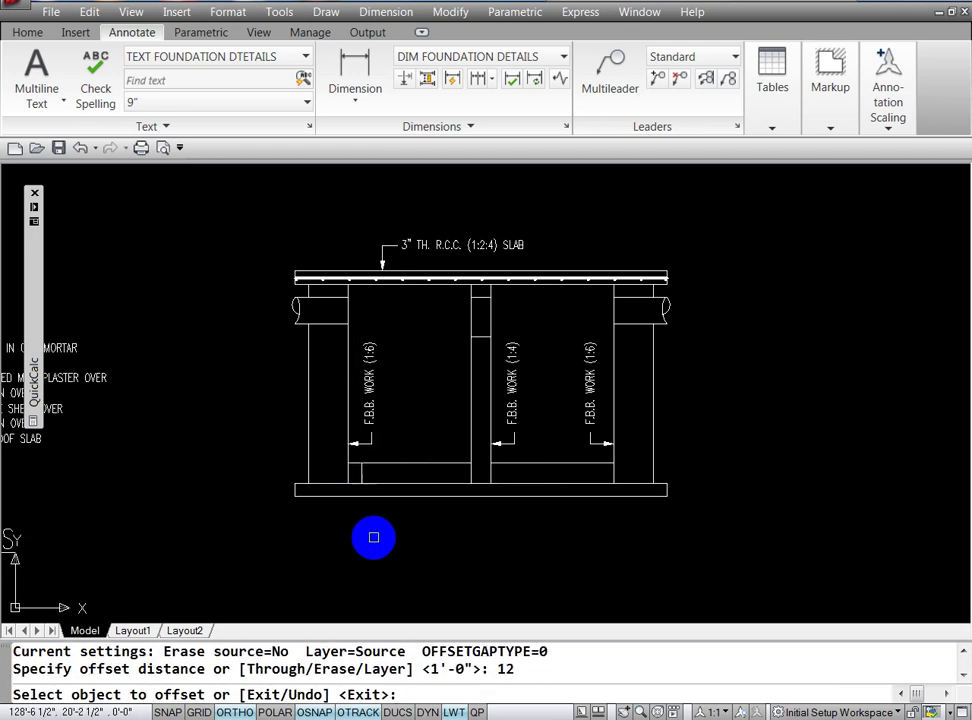
click(361, 470)
text(m)
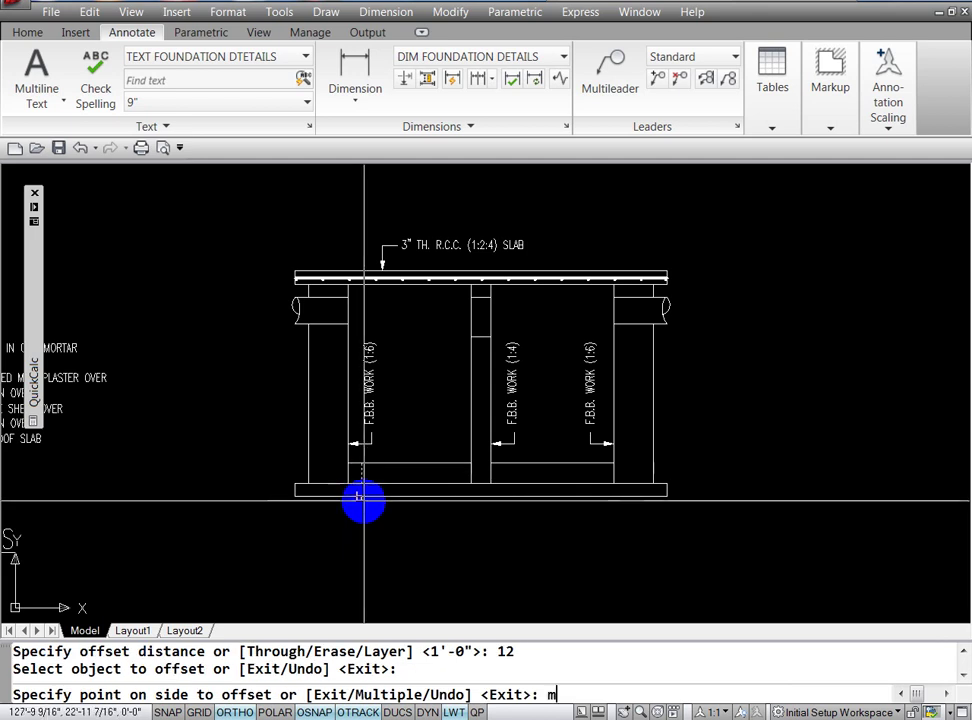
key(Return)
click(384, 540)
click(393, 546)
click(415, 556)
click(436, 566)
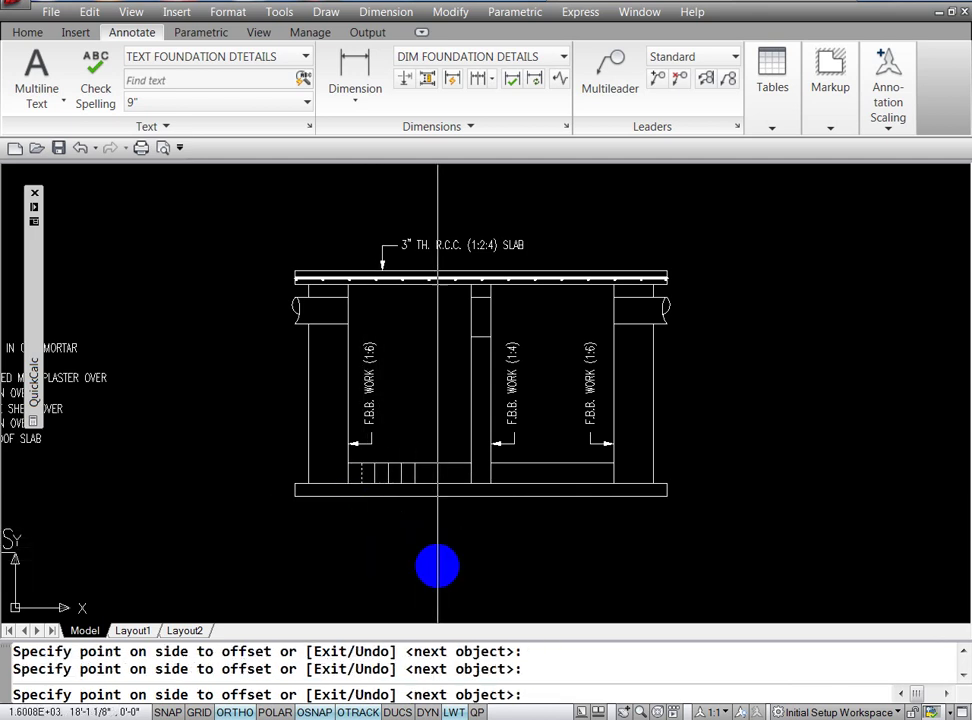
click(451, 575)
click(454, 577)
click(456, 579)
click(462, 589)
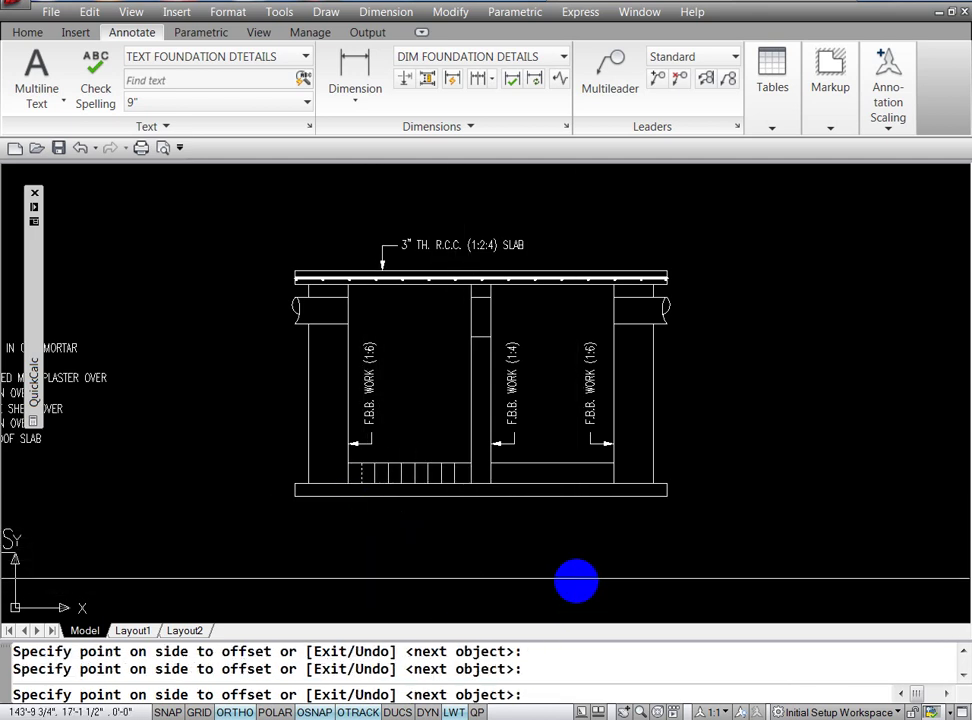
key(Return)
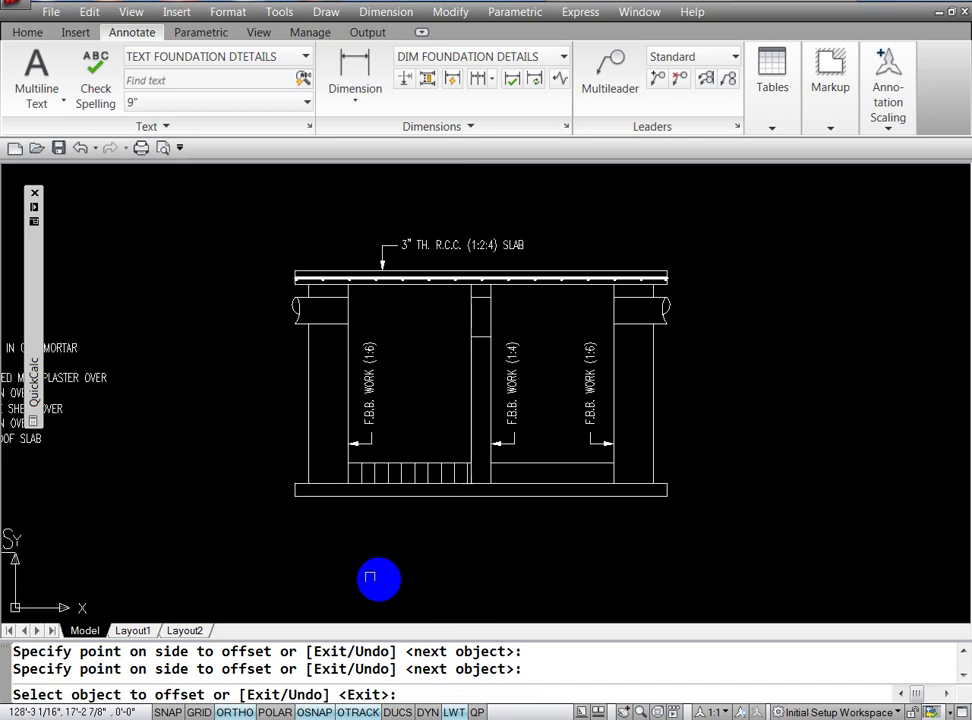
key(Escape)
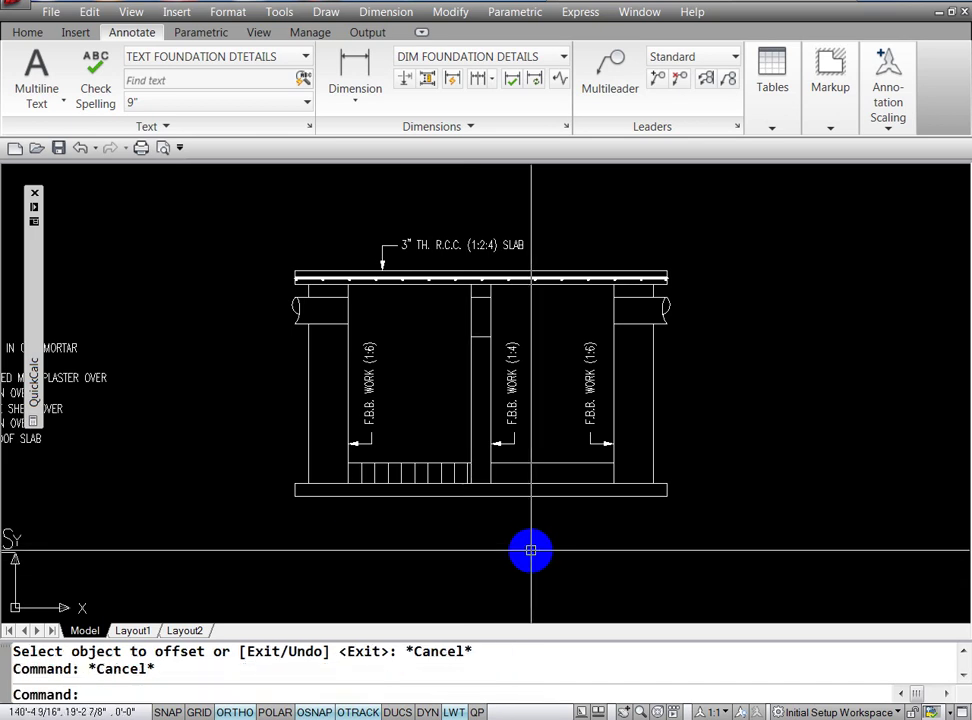
text(mi)
key(Return)
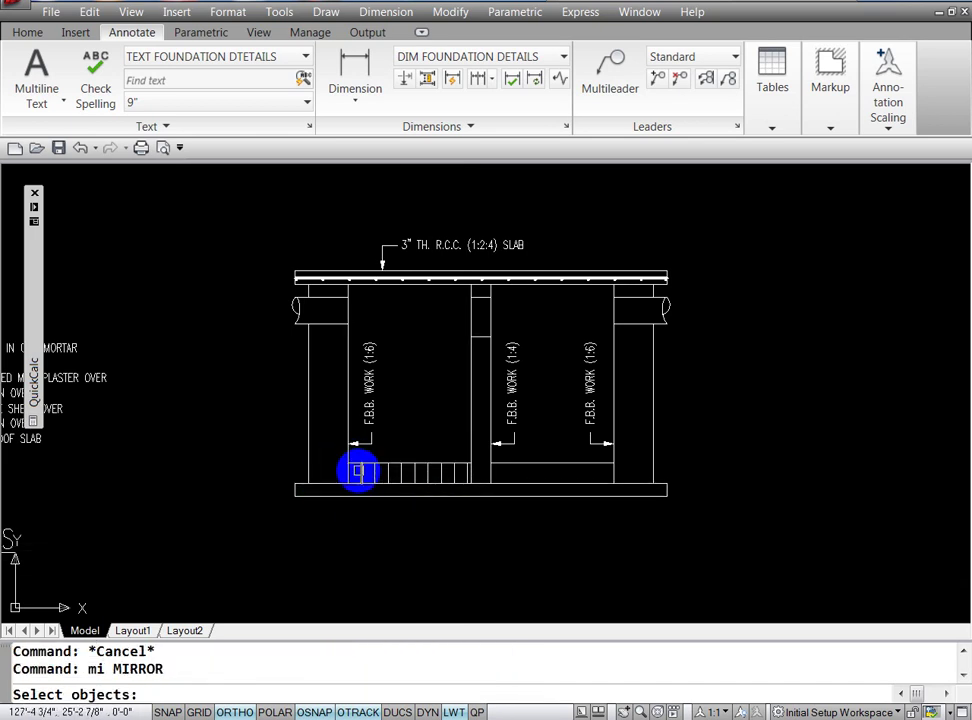
Step: Offset the right bay's right wall line 12 to the left
key(Escape)
key(Escape)
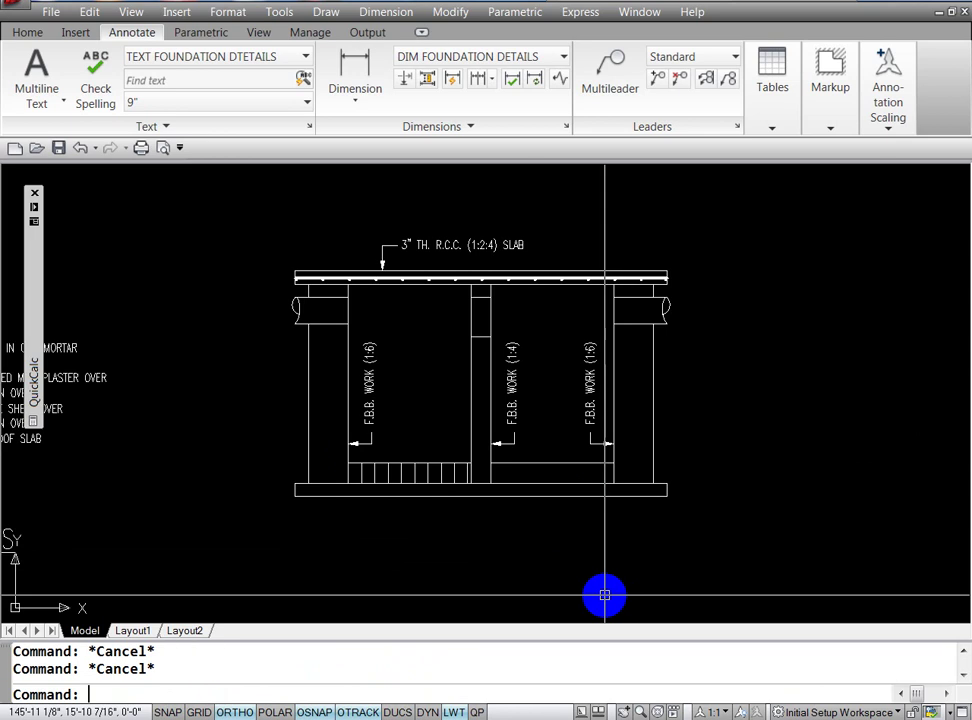
text(o)
key(Return)
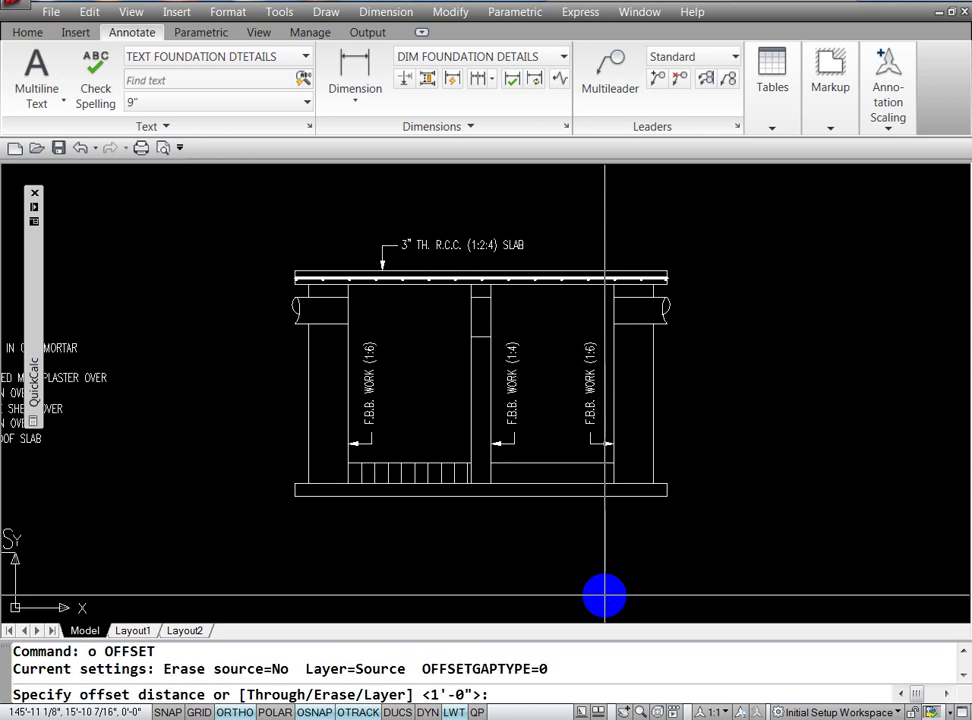
text(12)
key(Return)
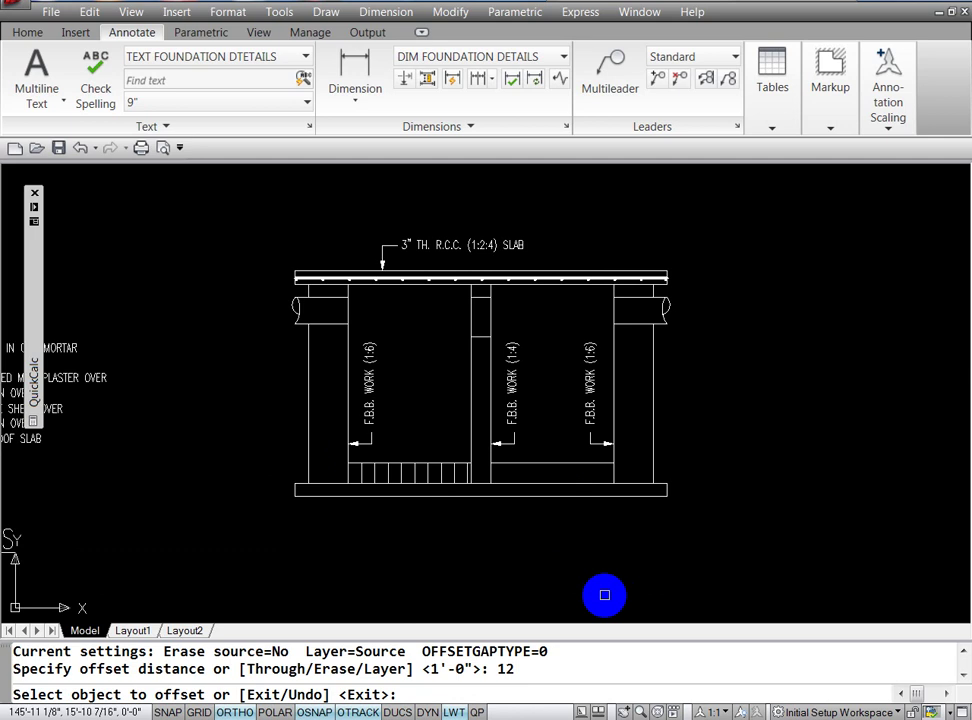
click(615, 474)
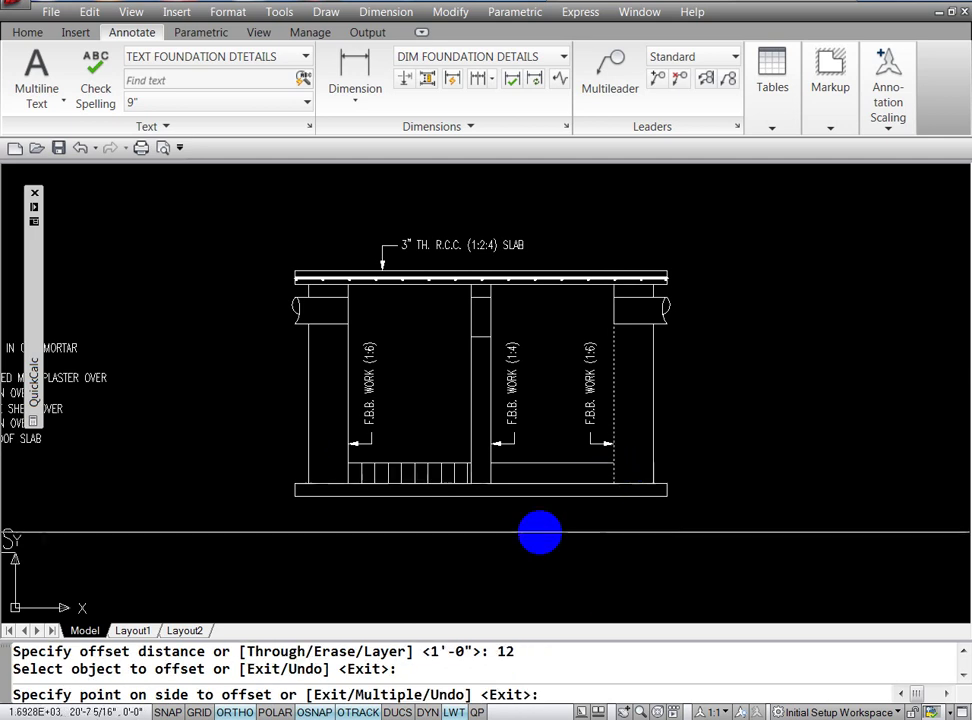
click(538, 547)
key(Escape)
key(Escape)
Step: Trim the new vertical line off above the dashed line
text(tr)
key(Return)
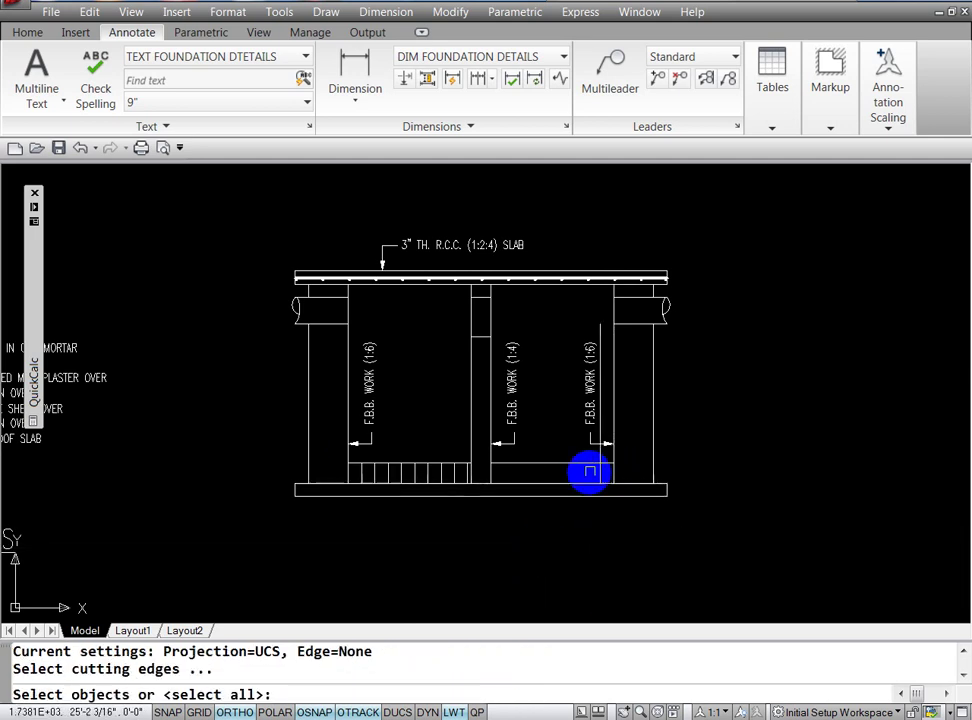
key(Return)
click(601, 440)
key(Escape)
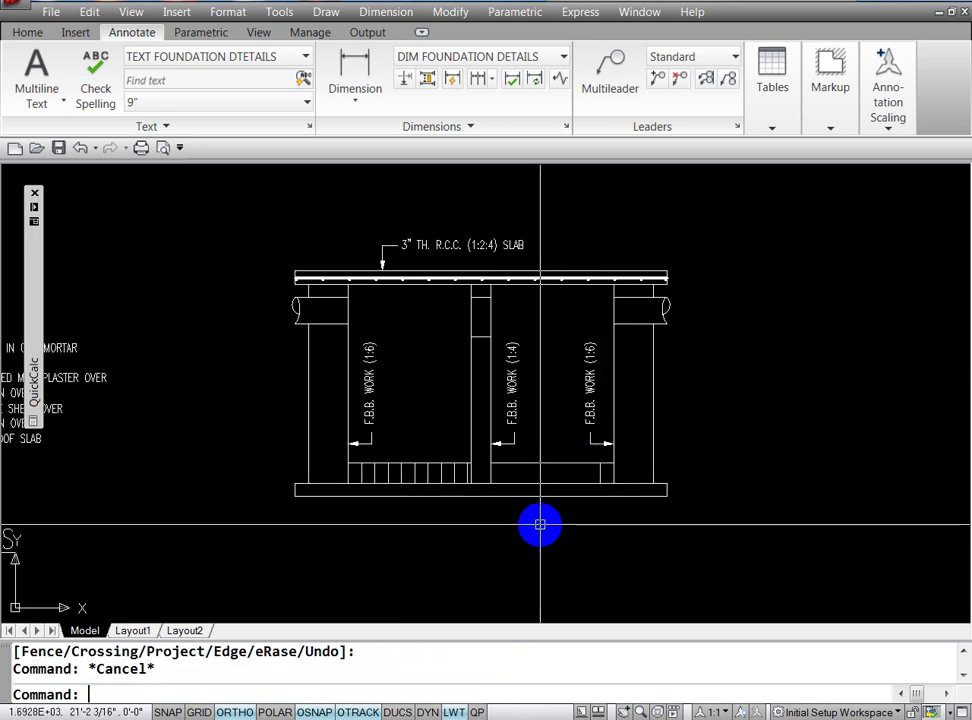
key(Escape)
Step: Offset the short vertical line six times at 12 spacing leftward across the right bay
text(o)
key(Return)
text(12)
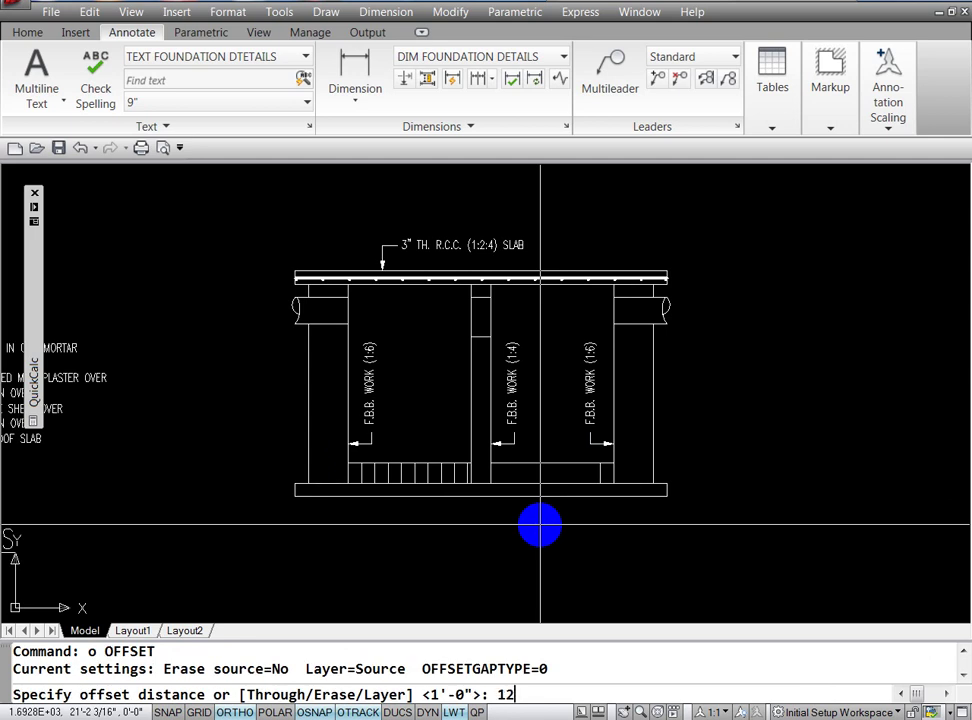
key(Return)
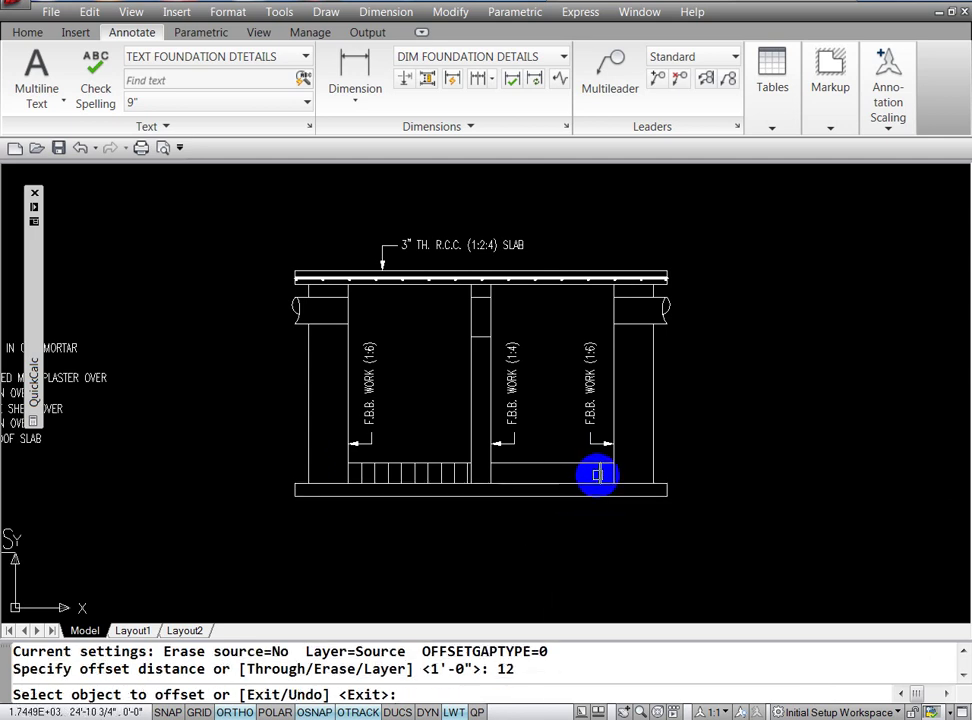
click(594, 475)
text(m)
key(Return)
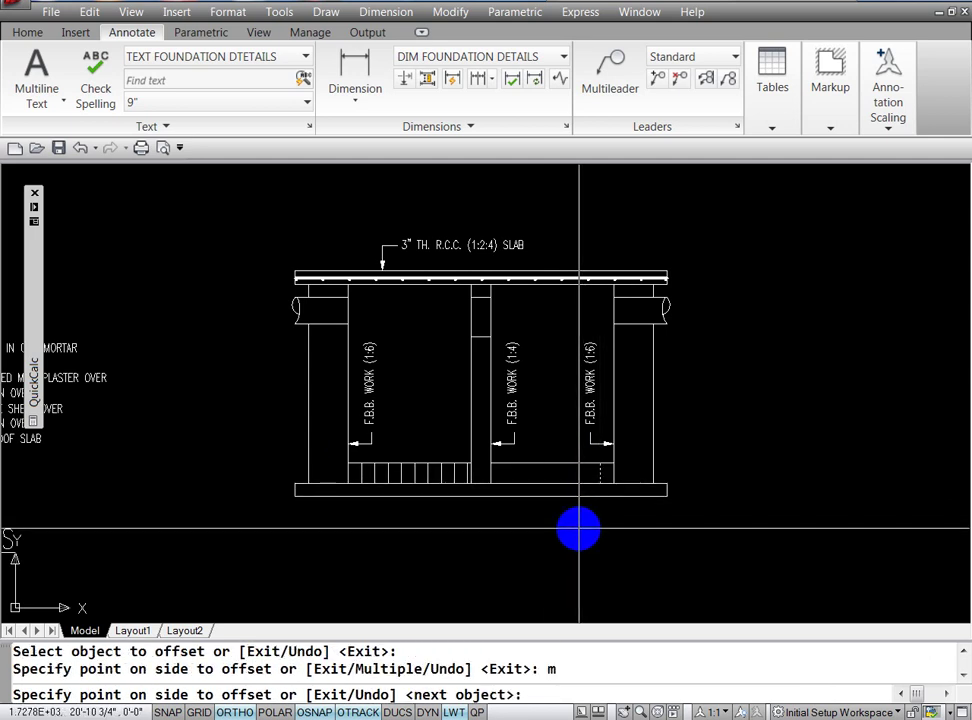
click(562, 531)
click(530, 540)
click(507, 548)
click(490, 551)
click(473, 553)
click(450, 556)
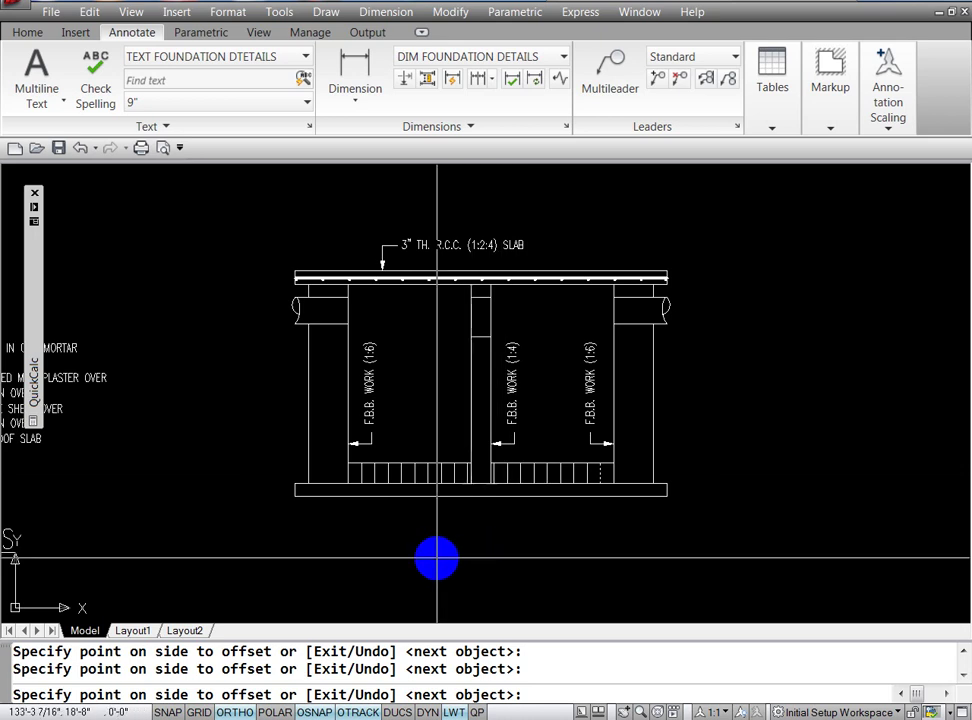
key(Escape)
key(Escape)
key(Escape)
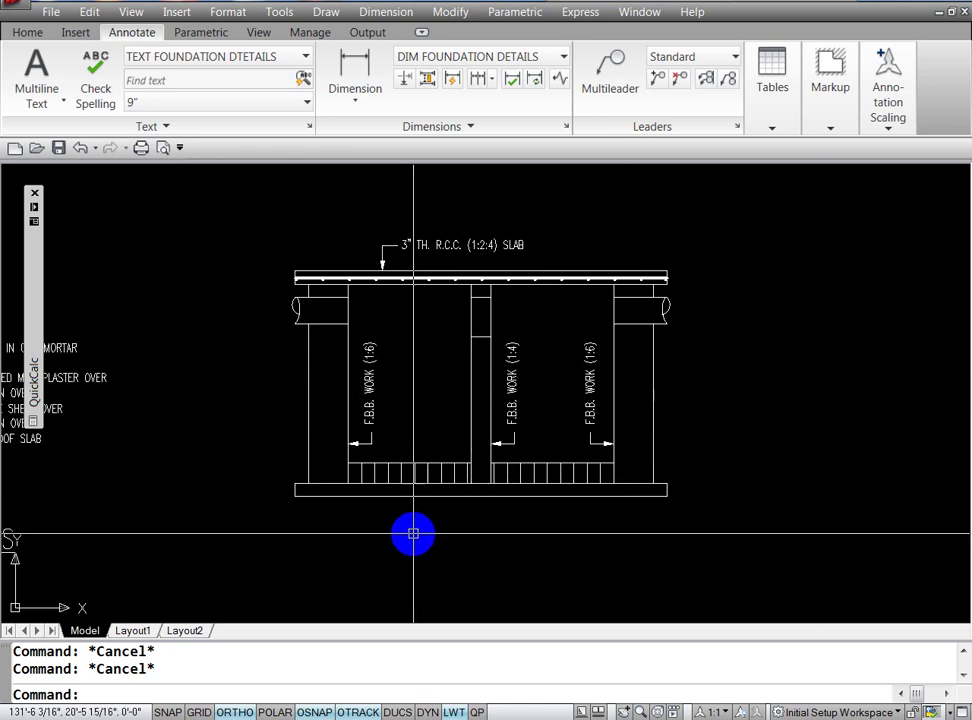
text(o)
Step: Offset plaster lines 3 inside the left wall and right of the middle column
key(Return)
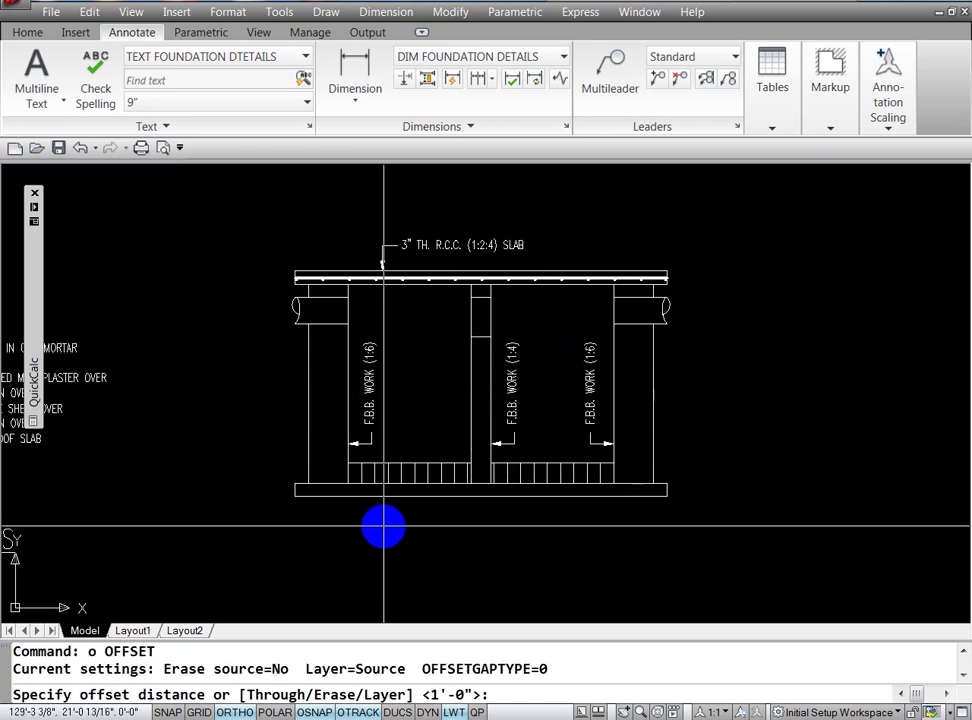
text(3/)
key(Escape)
key(Escape)
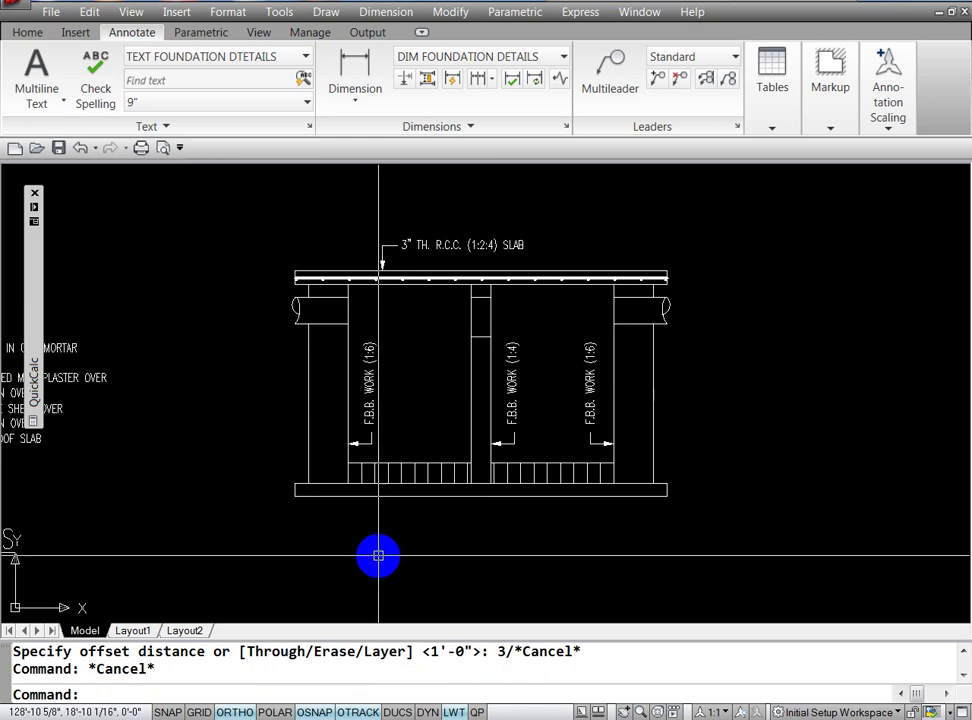
key(Escape)
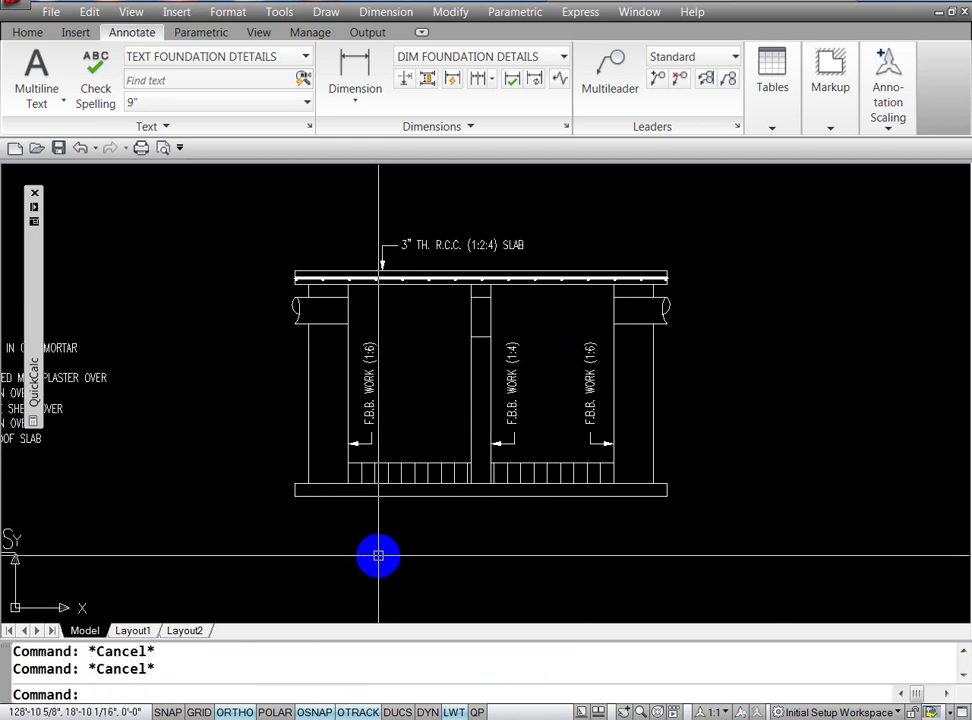
text(o)
key(Return)
text(3)
key(Return)
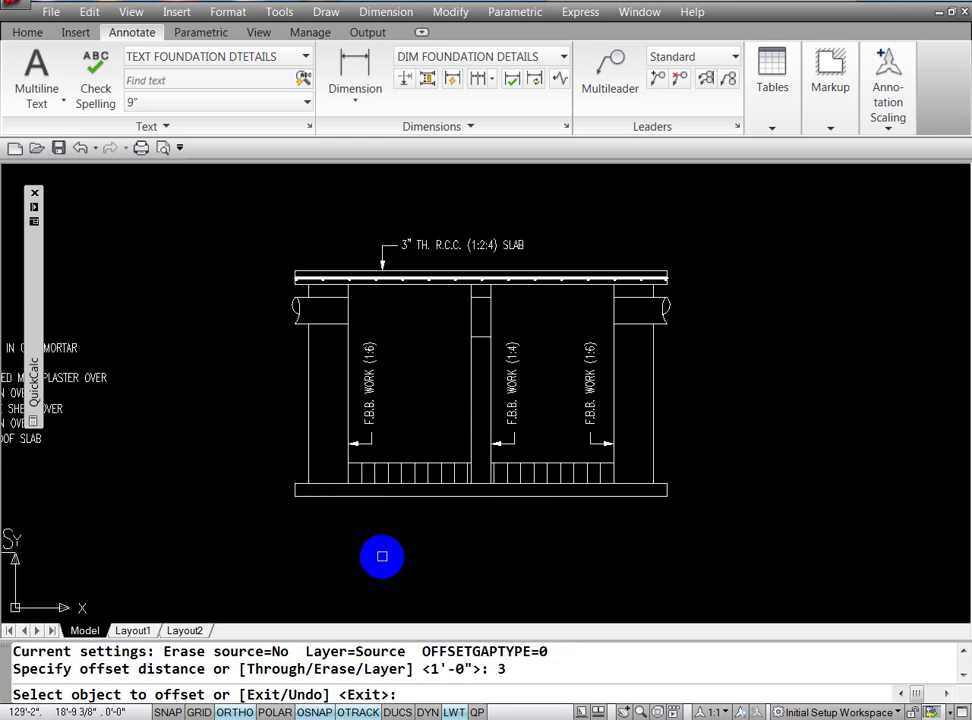
click(348, 350)
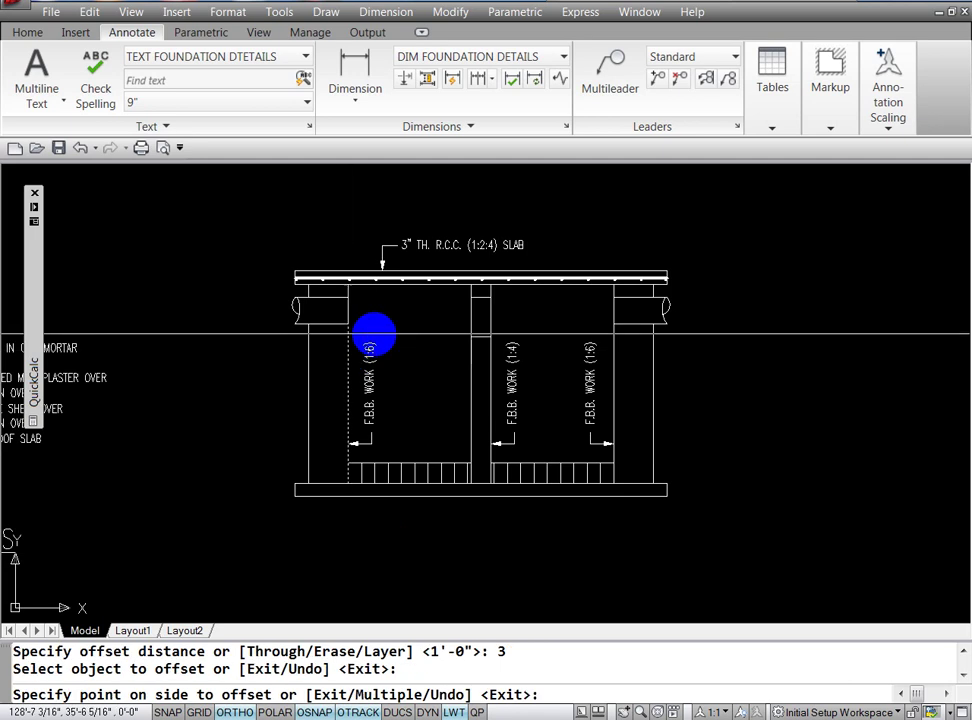
click(397, 327)
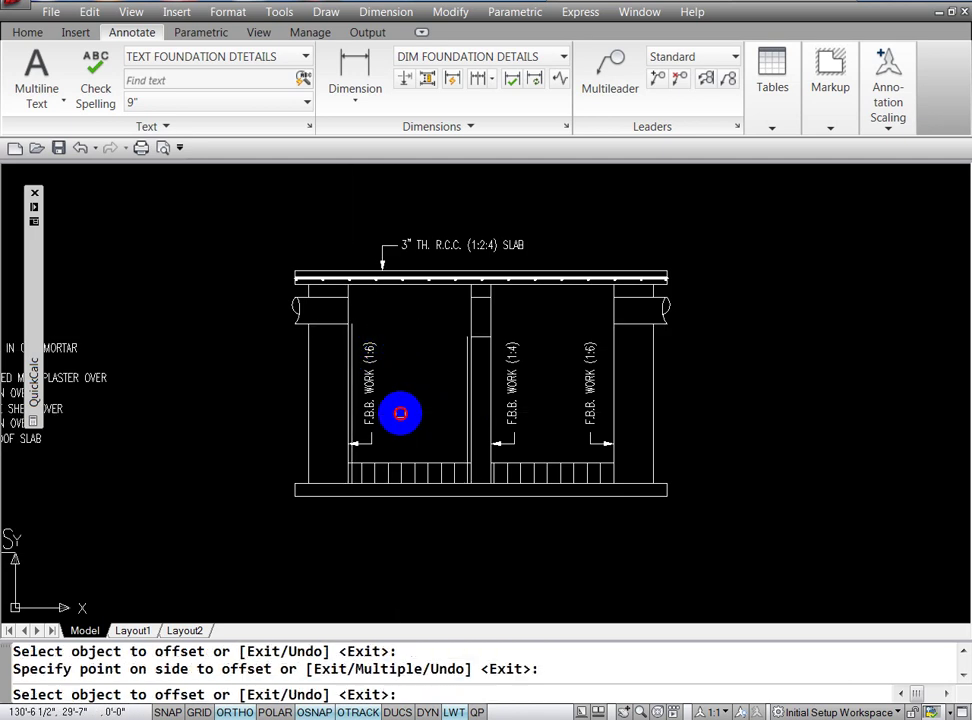
click(490, 382)
click(532, 326)
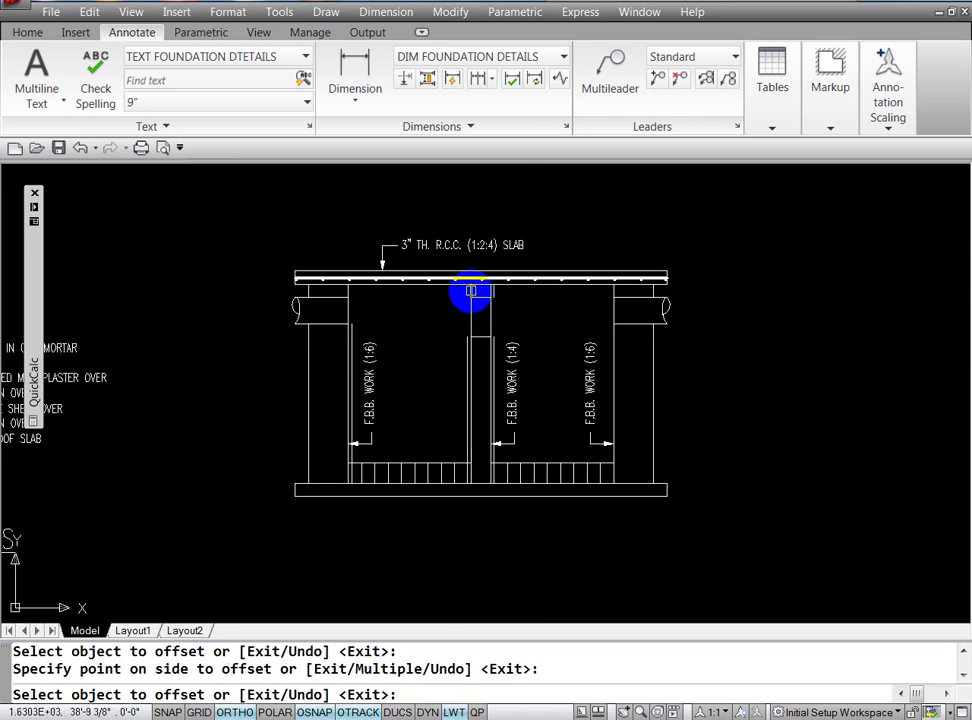
Step: Offset 3 plaster lines left of the middle column, inside the right wall, and beside the right column
click(470, 291)
click(408, 308)
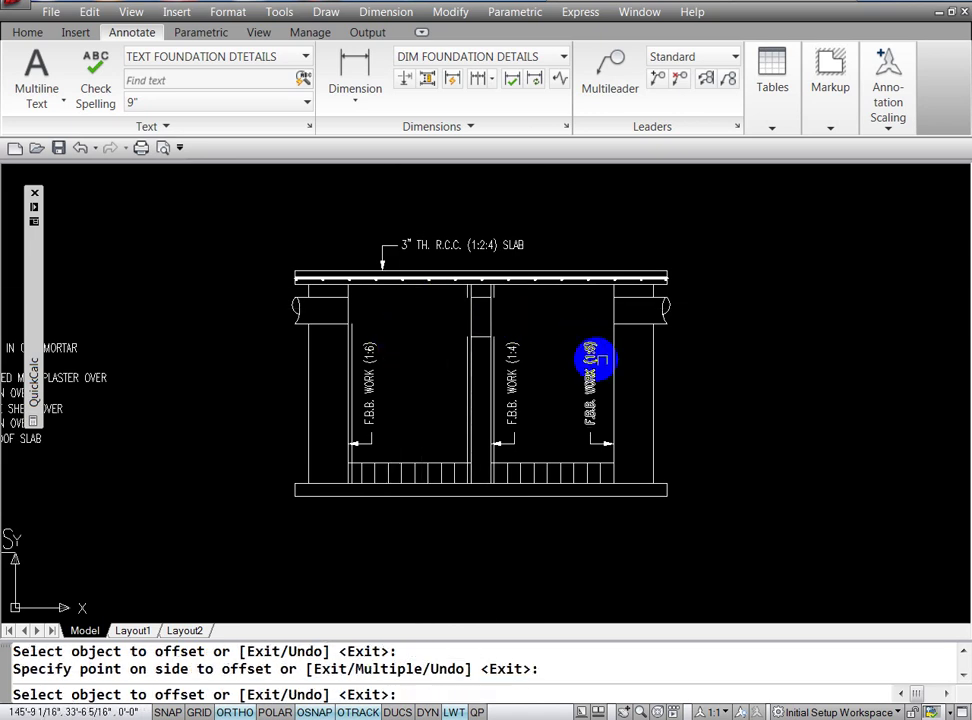
click(610, 391)
click(599, 404)
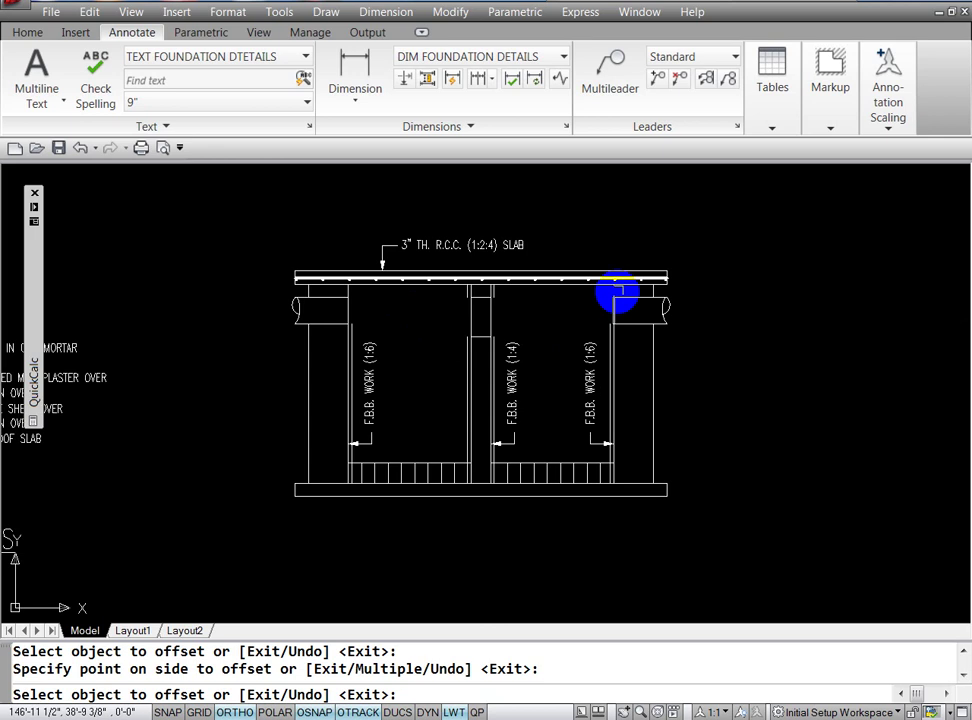
click(612, 290)
click(566, 316)
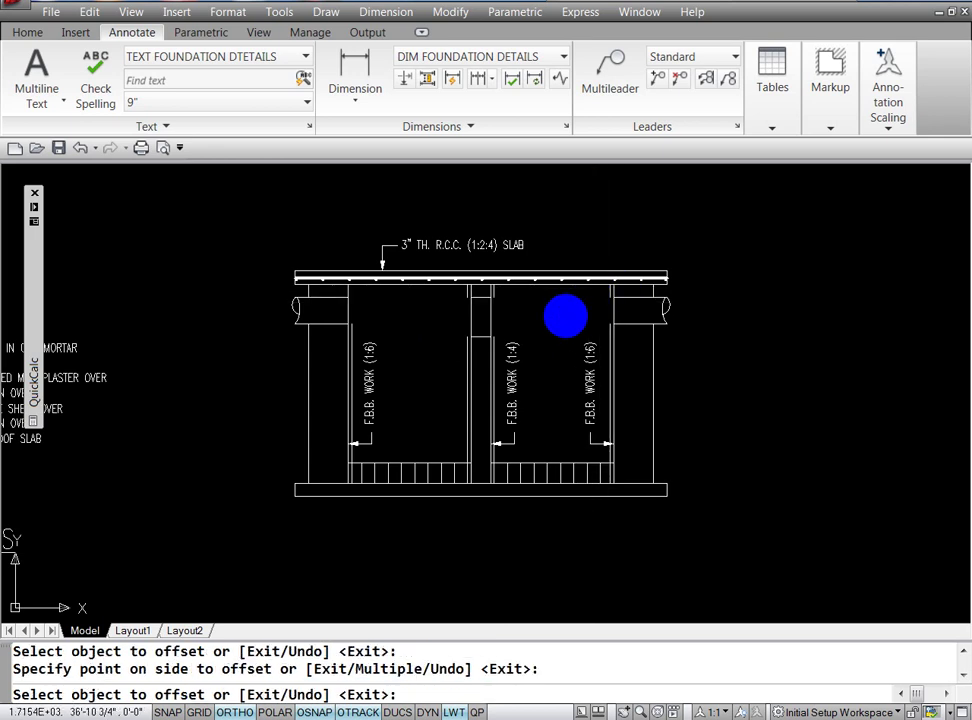
key(Escape)
key(Escape)
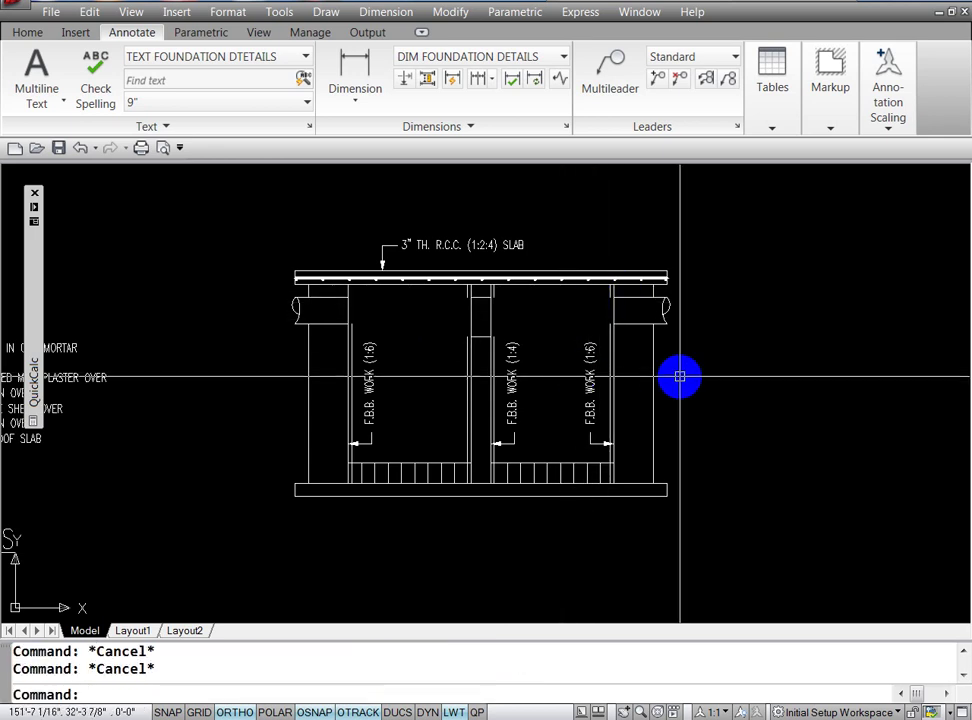
Step: Move the right column's inner line up to the slab corner
text(l)
key(Return)
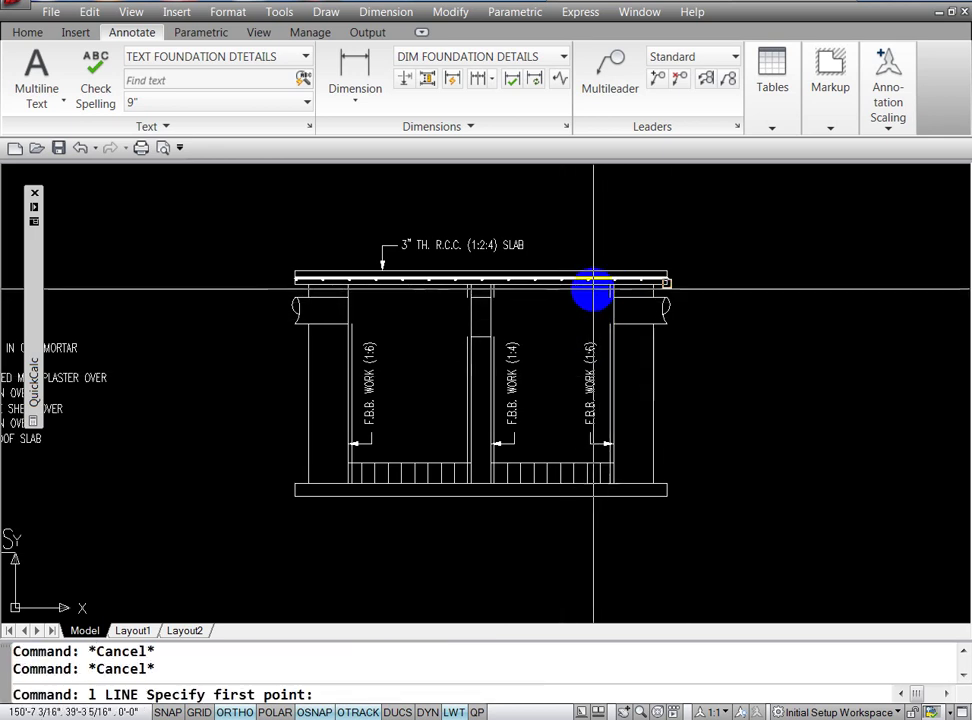
key(Escape)
key(Escape)
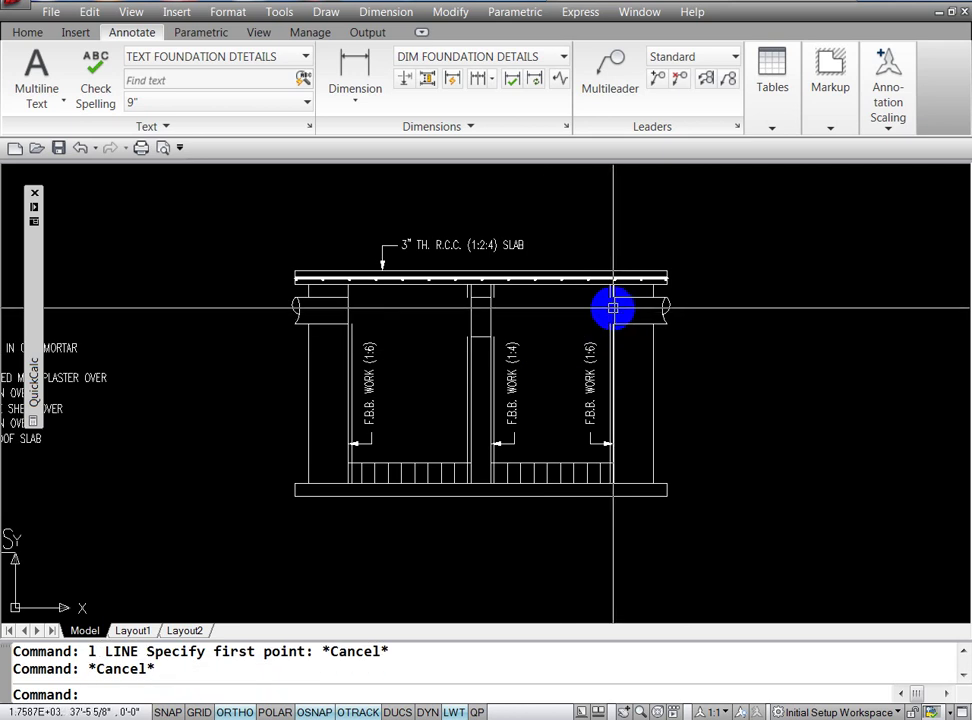
click(614, 303)
key(Escape)
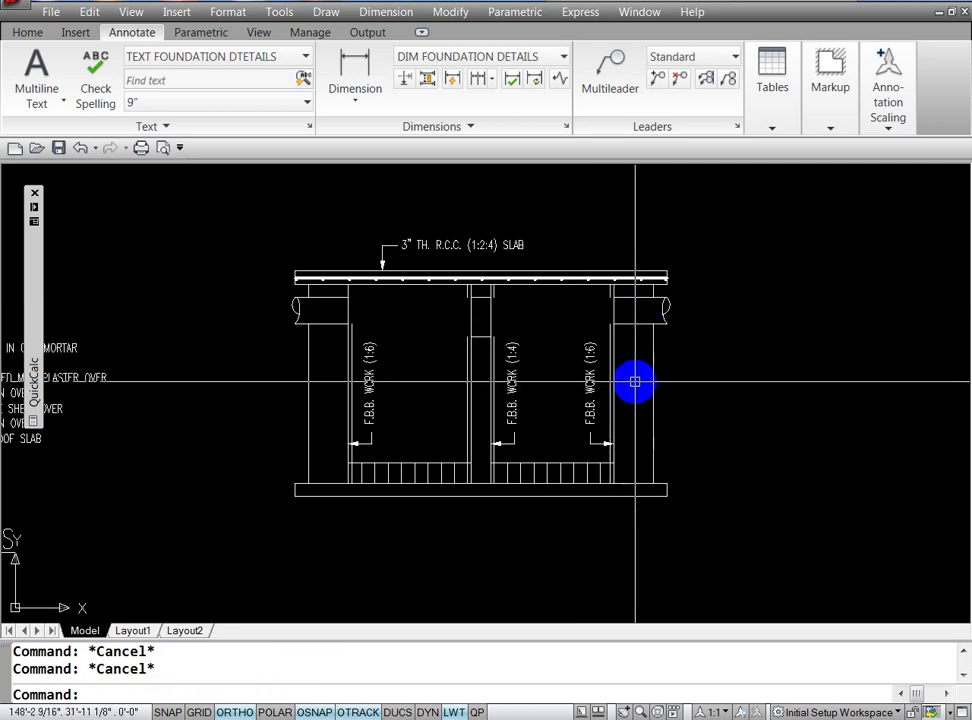
text(m)
key(Return)
click(612, 309)
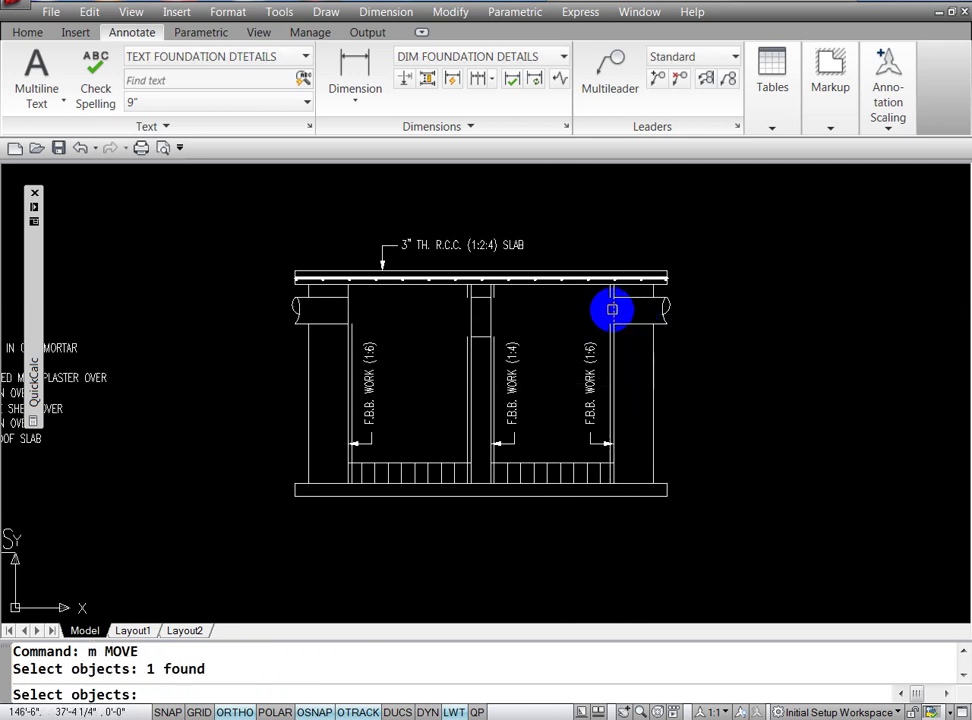
key(Return)
click(611, 296)
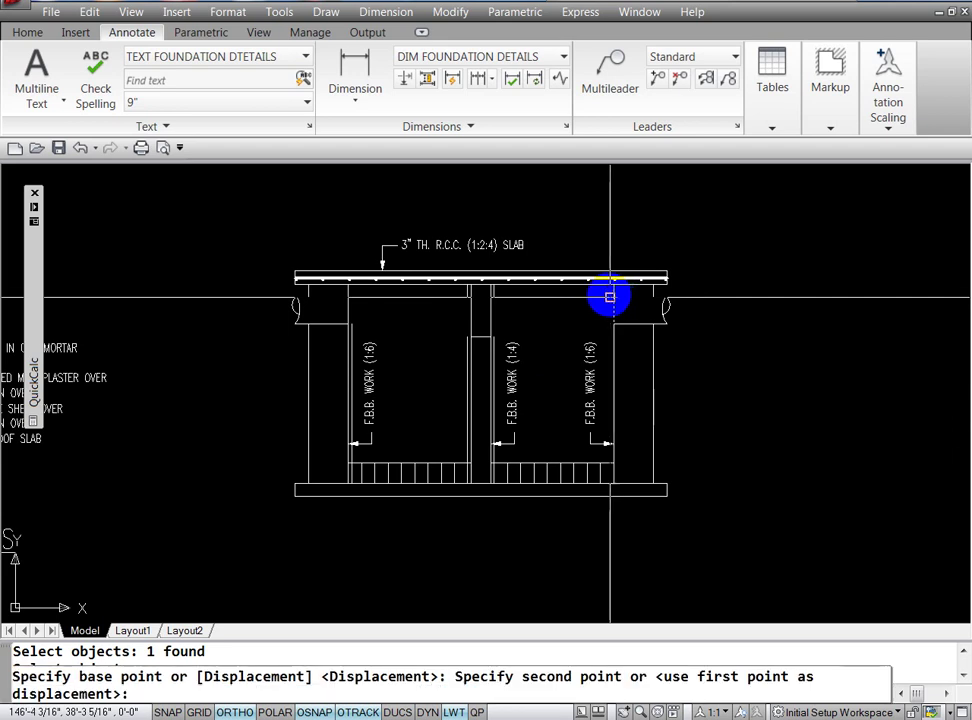
click(610, 297)
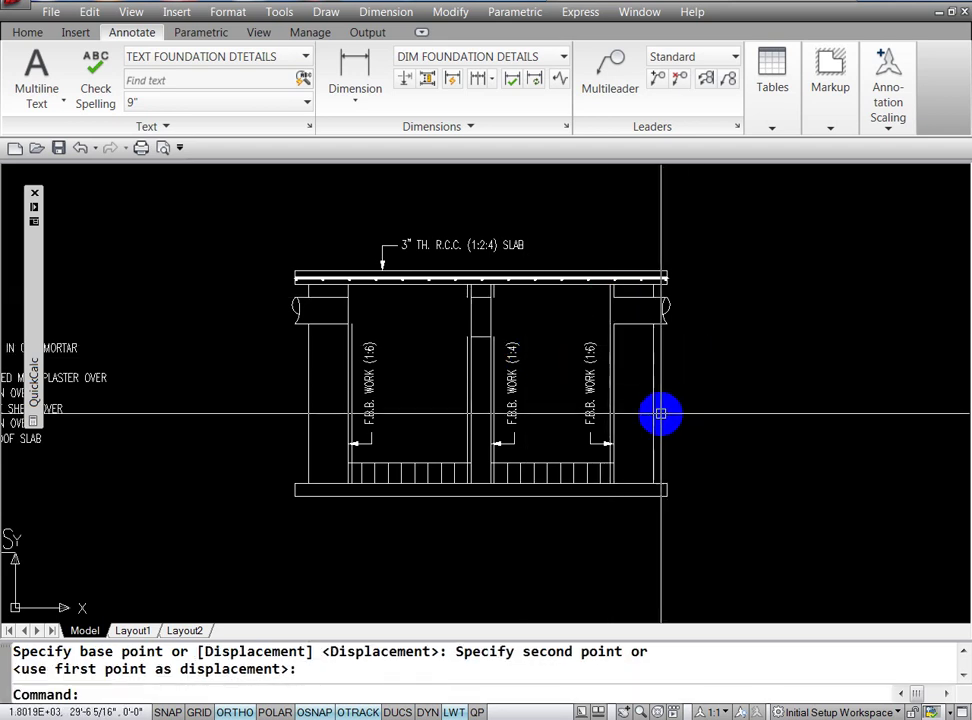
Step: Extend the right column line so it meets the slab underside
text(ex)
key(Return)
key(Return)
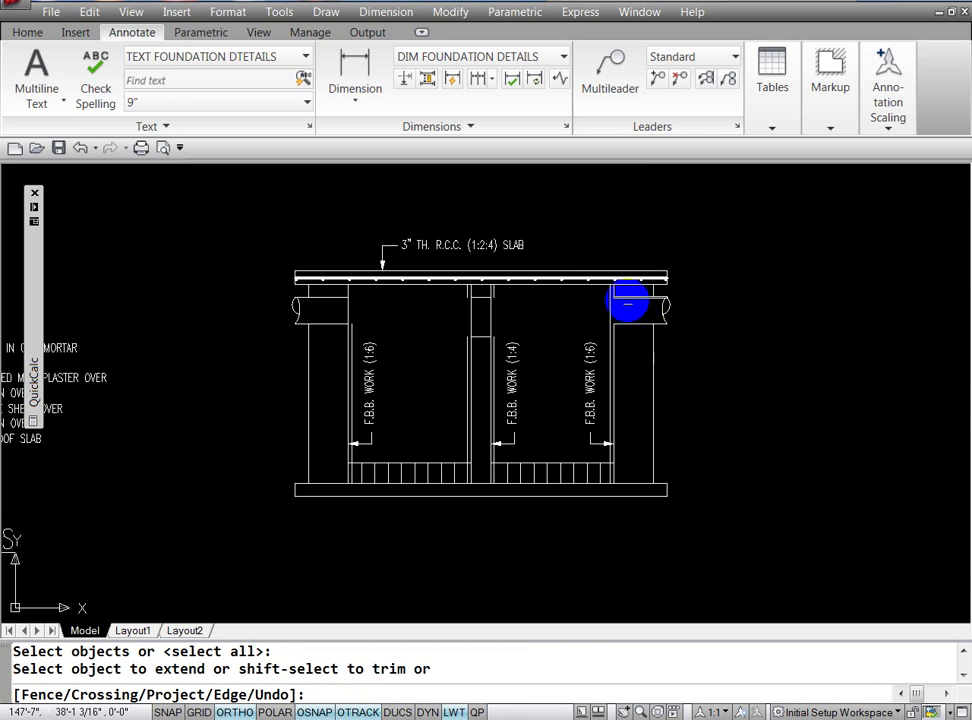
click(624, 308)
key(Return)
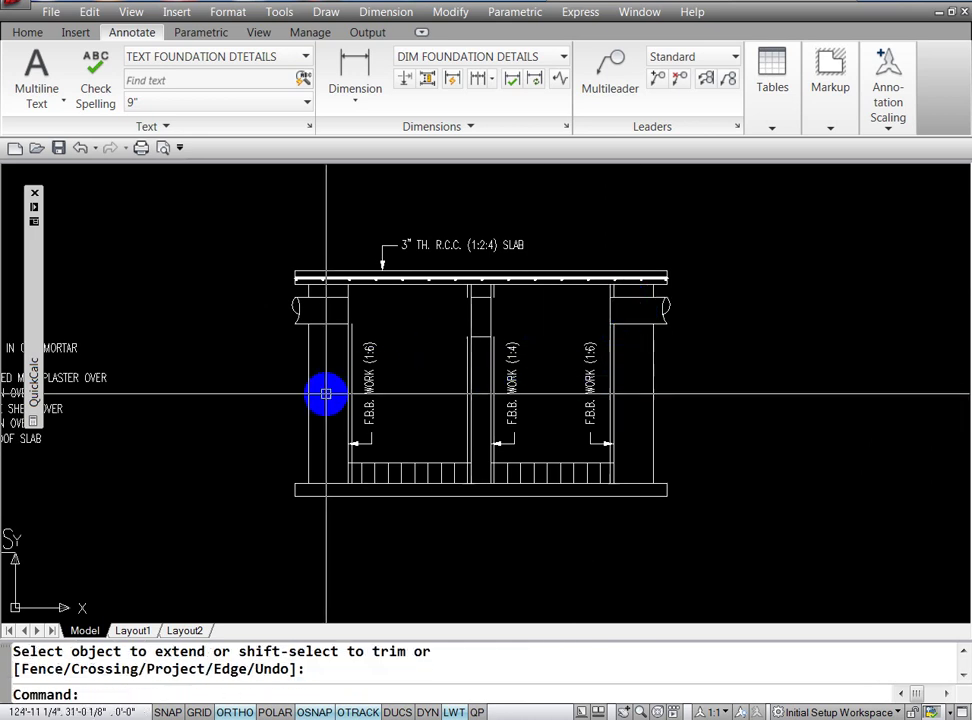
key(Escape)
key(Escape)
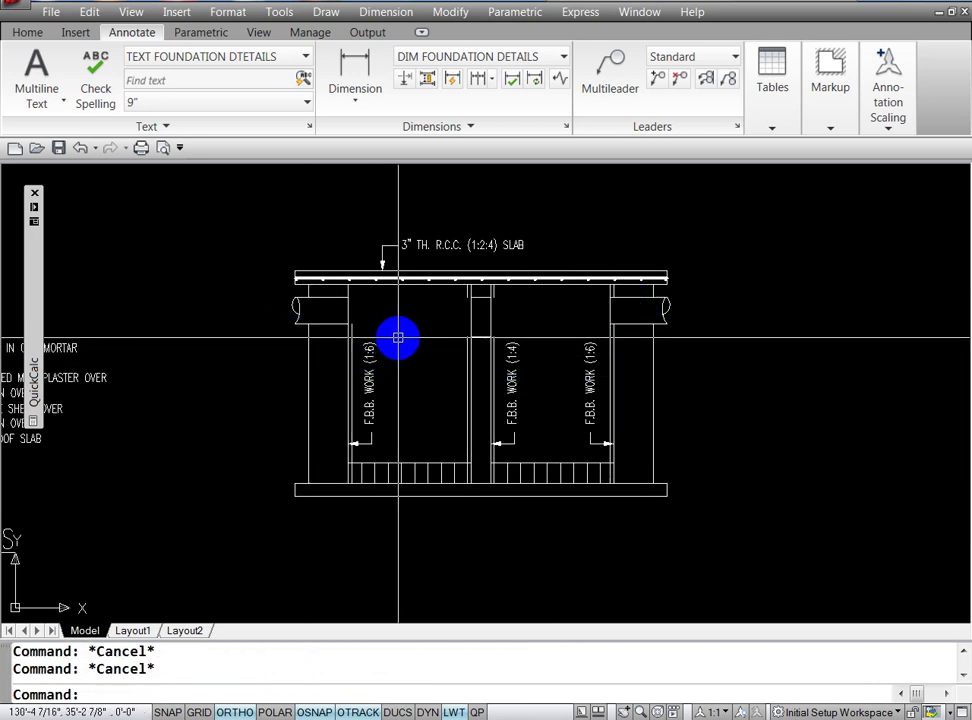
text(ex)
key(Return)
key(Return)
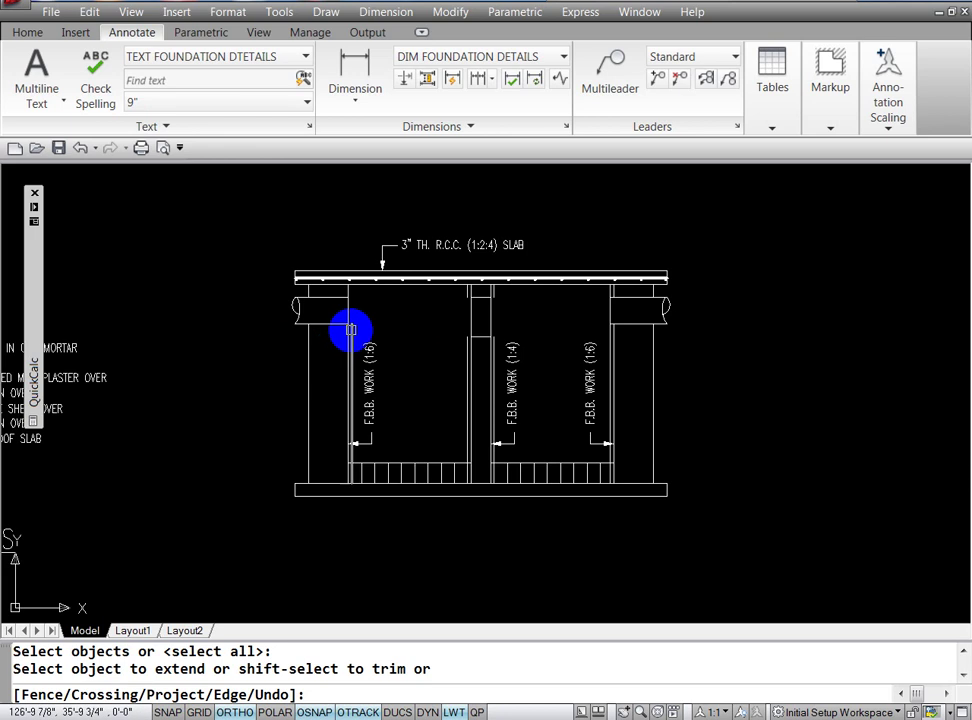
key(Escape)
key(Escape)
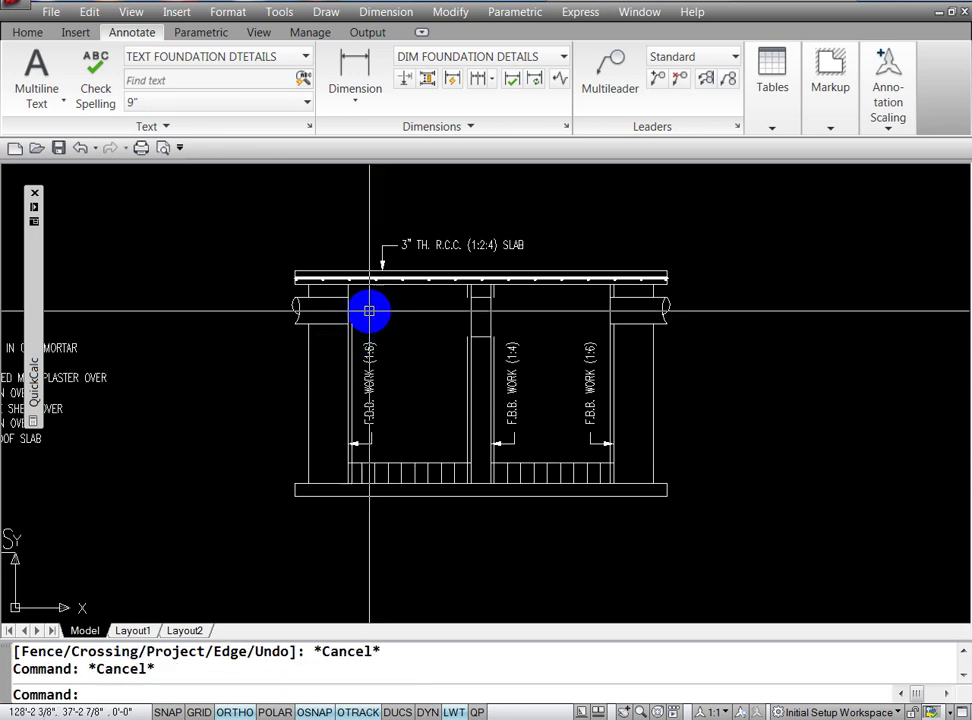
Step: Offset the slab line 3 inches downward
text(o)
key(Return)
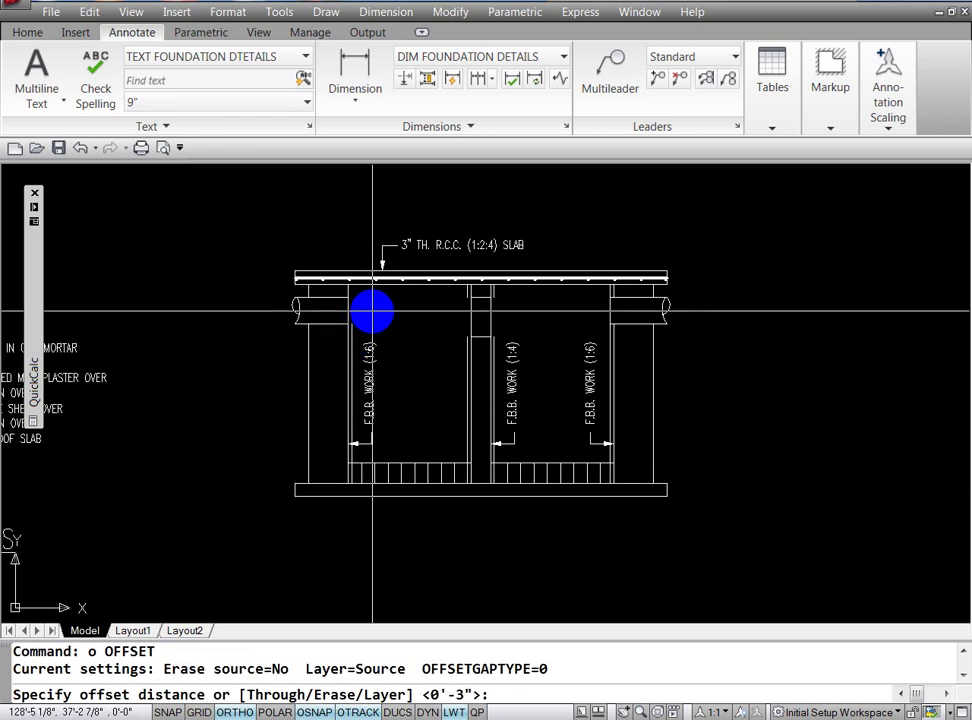
text(3)
key(Return)
click(347, 292)
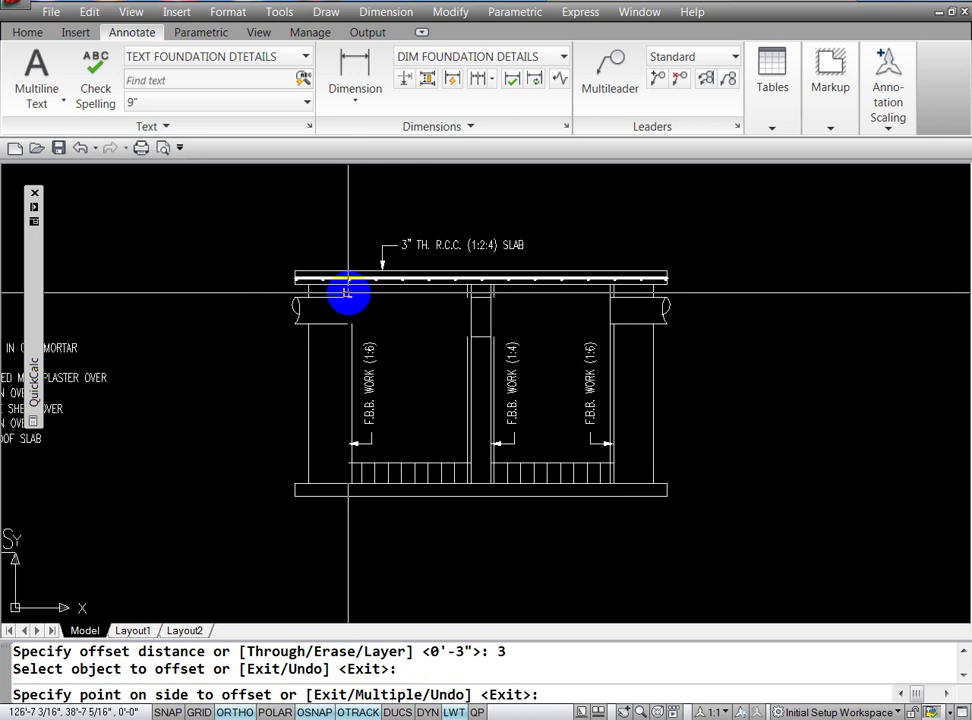
click(360, 306)
key(Escape)
key(Escape)
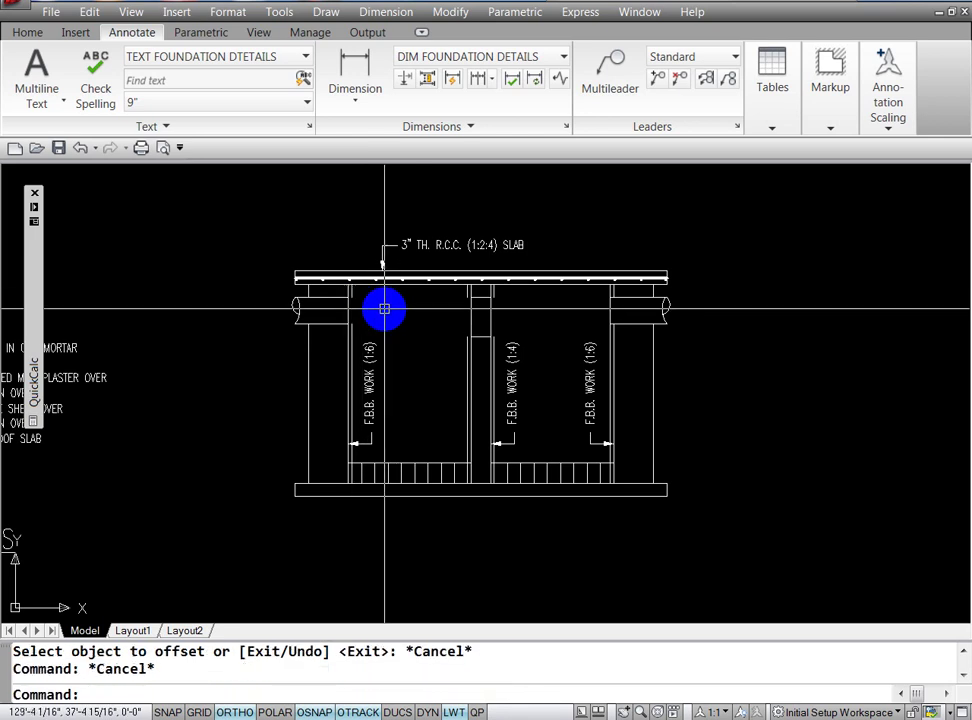
Step: Move the left wall's inner line up to just under the slab
key(Escape)
text(ex)
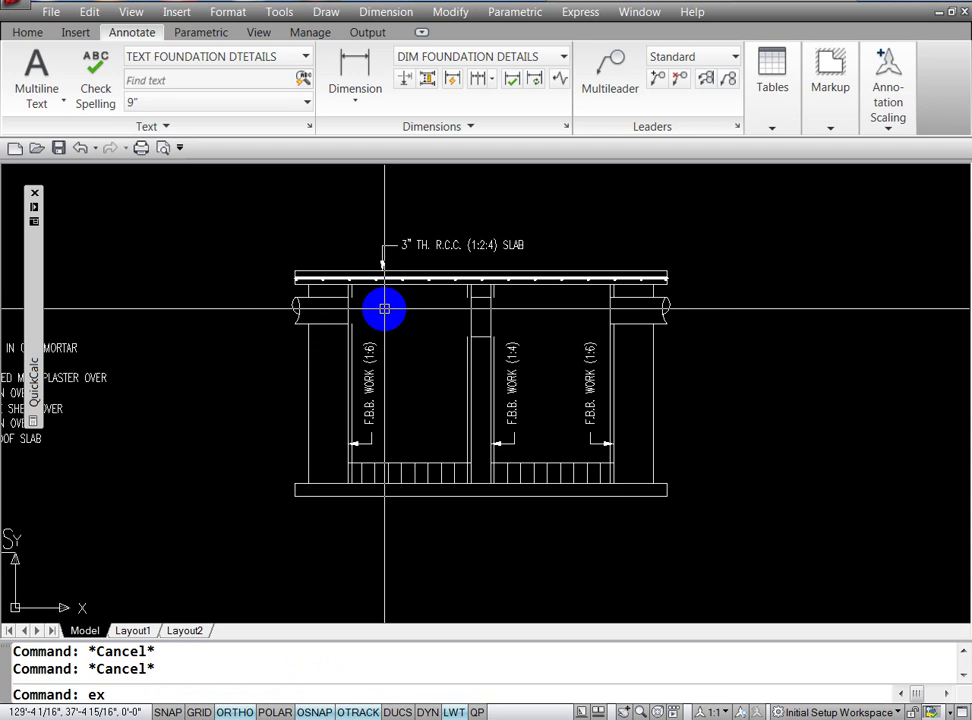
key(Return)
key(Return)
key(Escape)
key(Escape)
text(m)
key(Return)
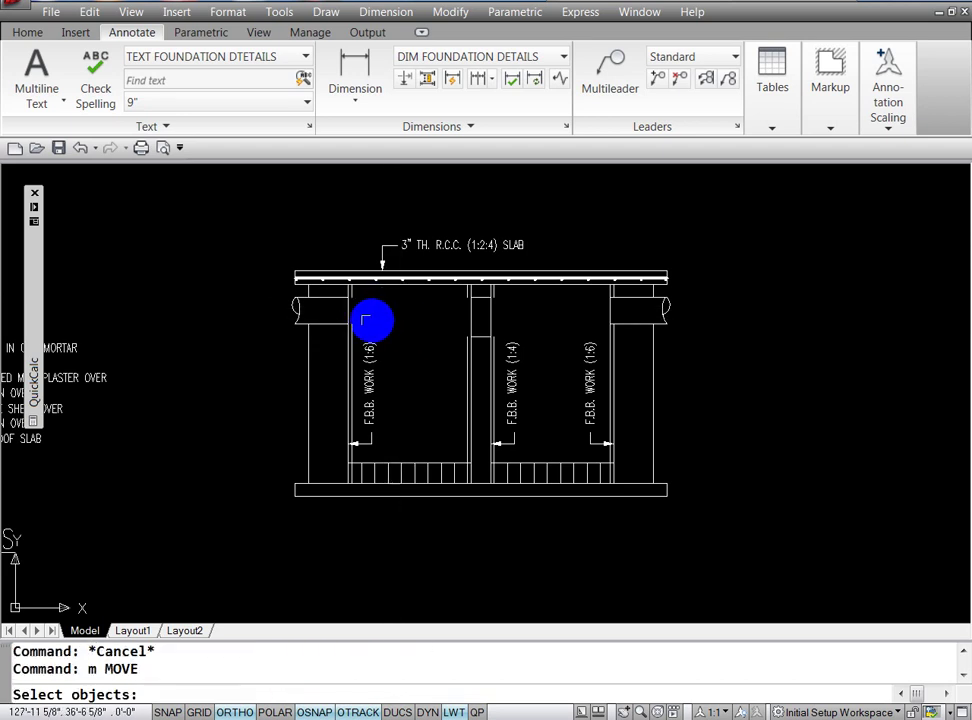
click(344, 308)
key(Return)
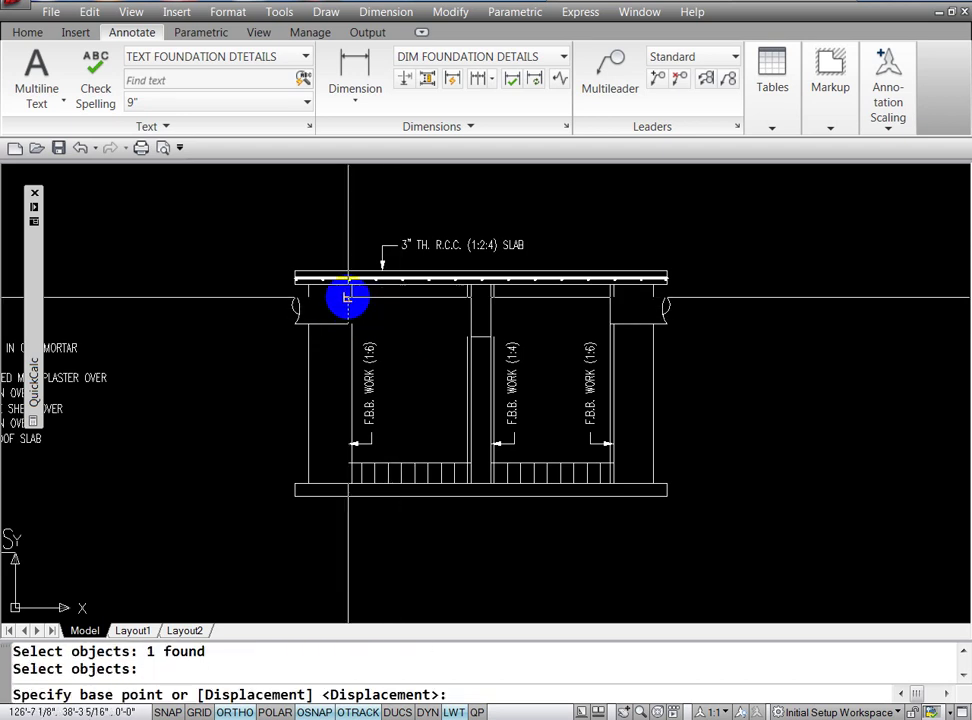
click(346, 297)
click(403, 311)
key(Escape)
key(Escape)
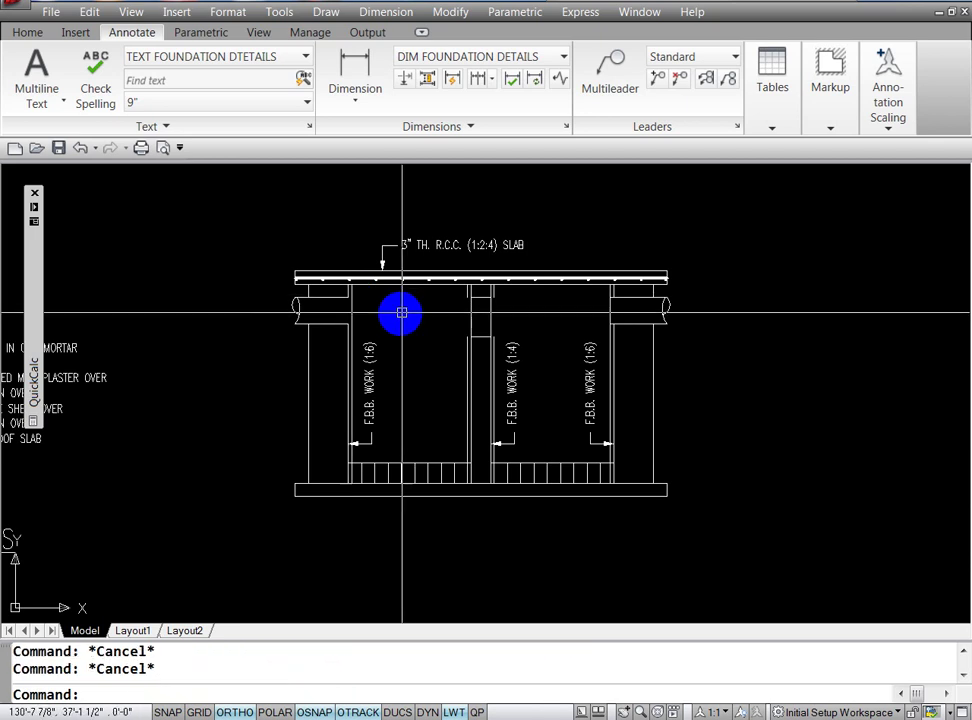
Step: Extend the left wall line with EX to meet the slab
text(ex)
key(Return)
key(Return)
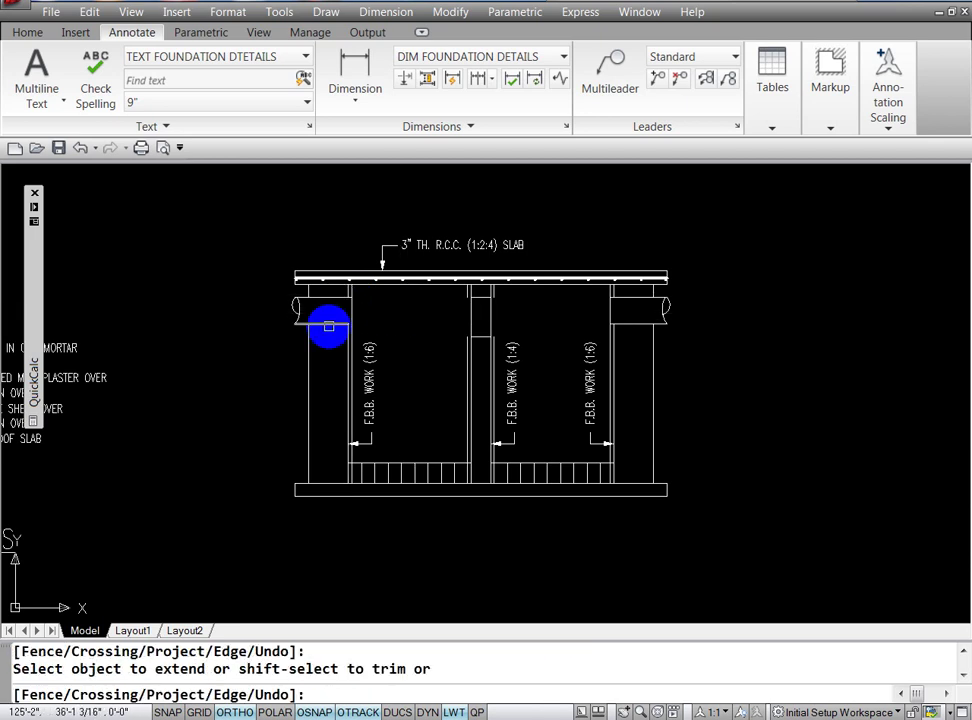
key(Return)
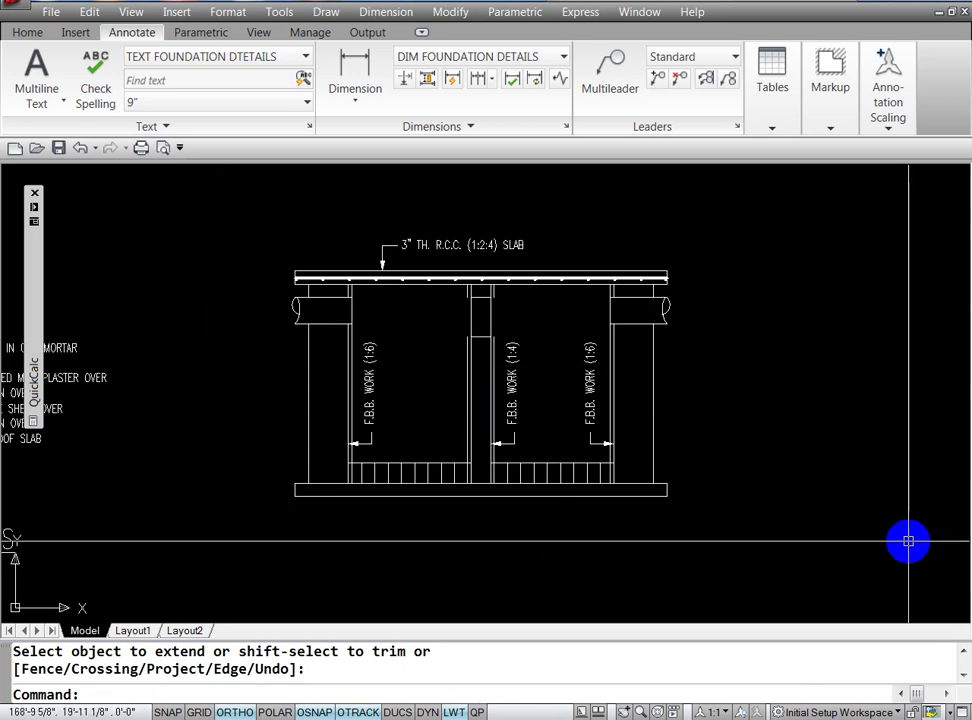
Step: Draw a short horizontal line at the middle column's top corner under the slab
key(Escape)
text(l)
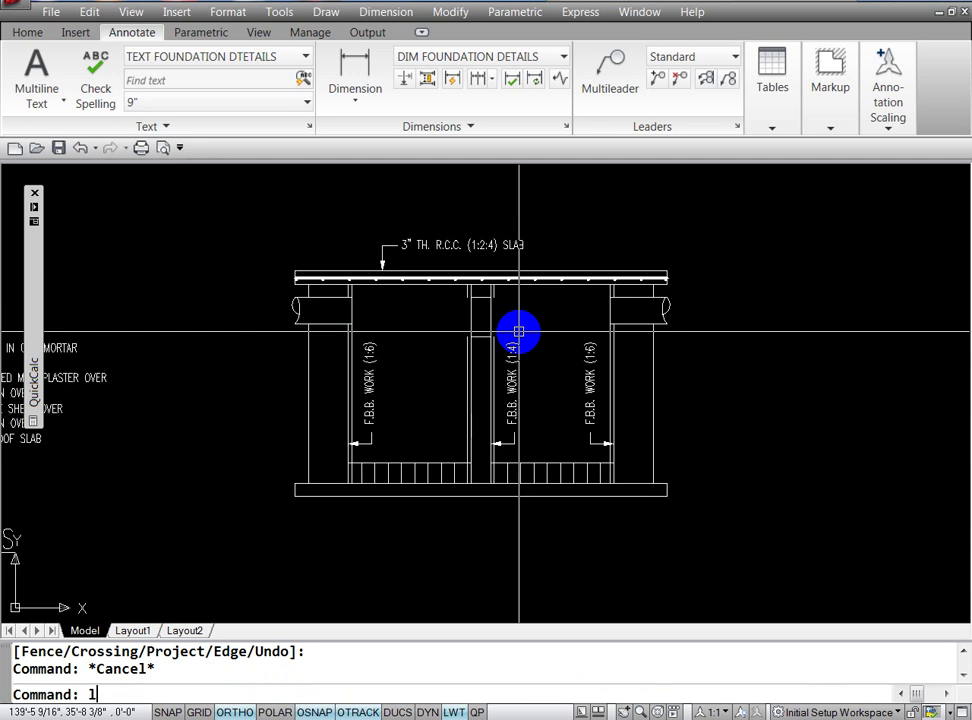
key(Return)
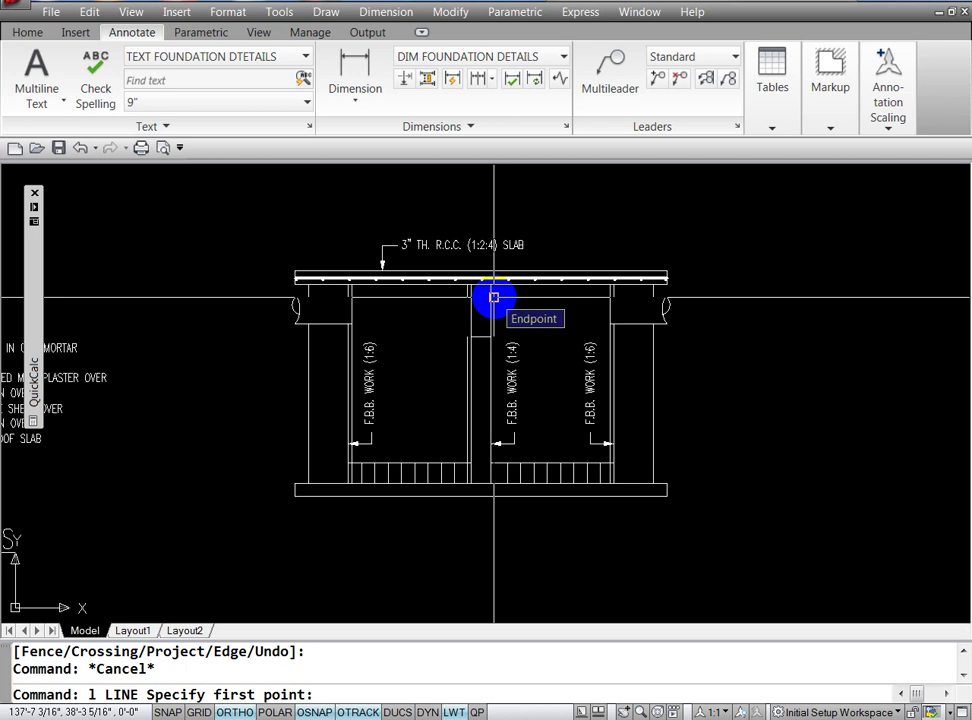
key(Escape)
key(Escape)
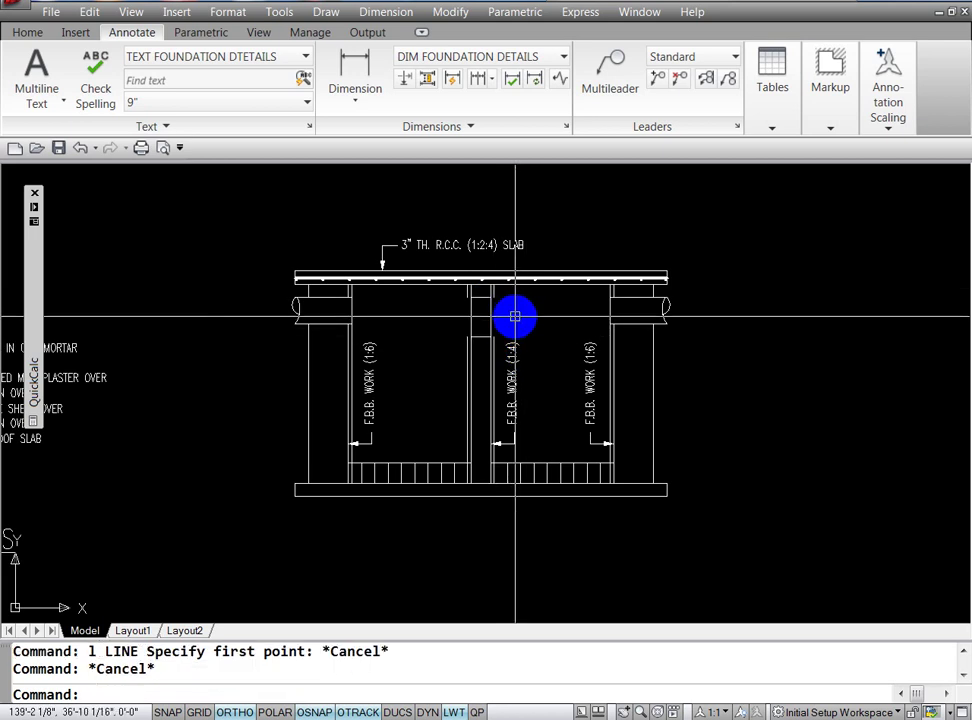
text(l)
key(Return)
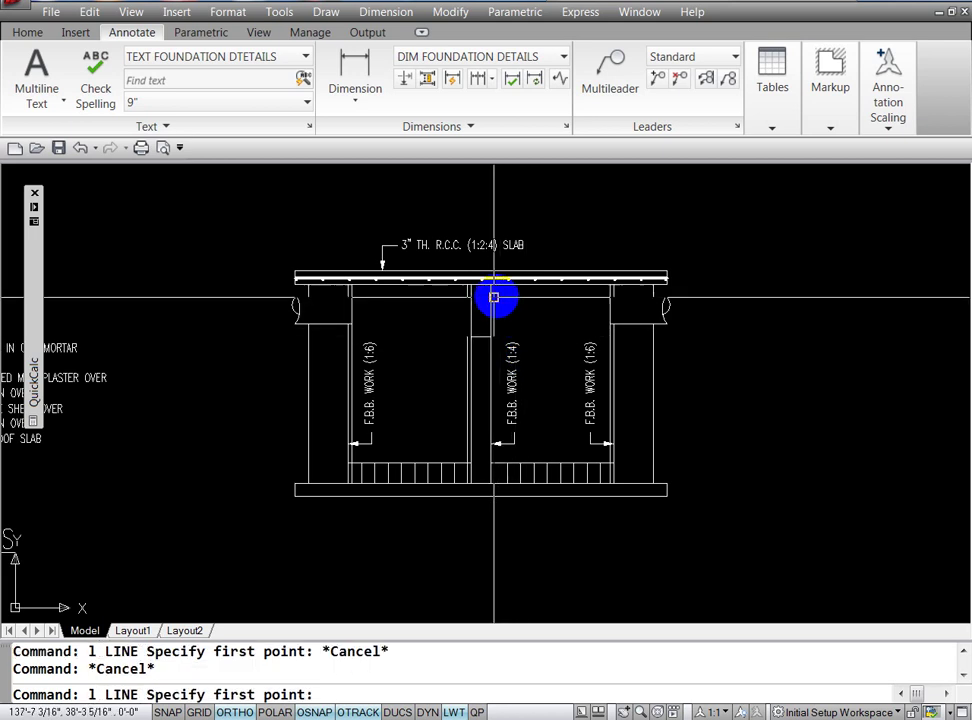
click(492, 297)
click(466, 297)
key(Return)
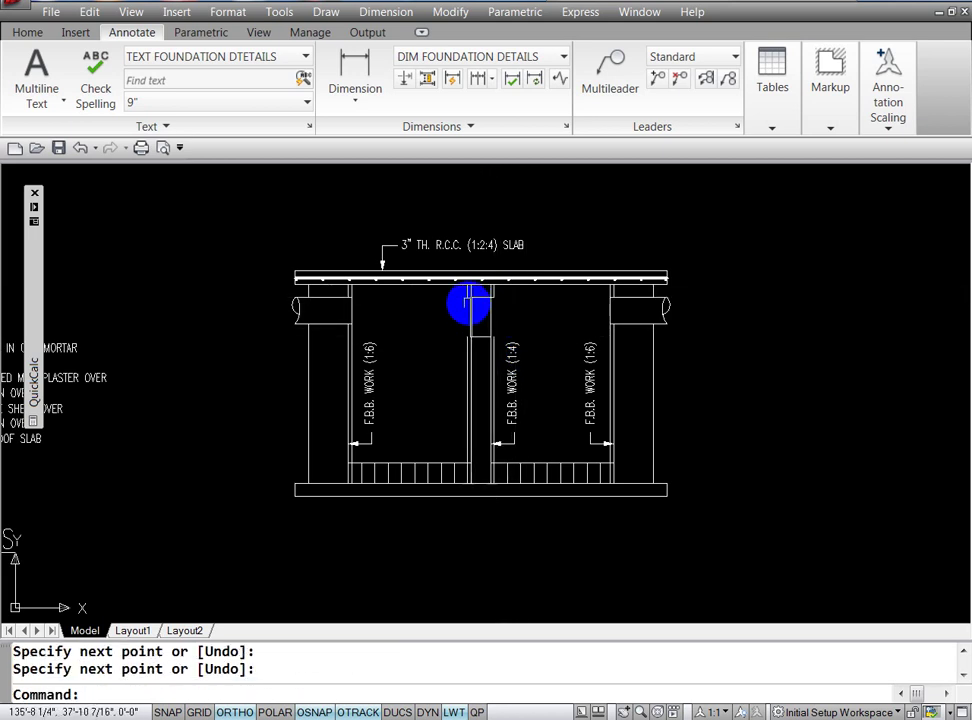
key(Return)
click(466, 297)
key(Return)
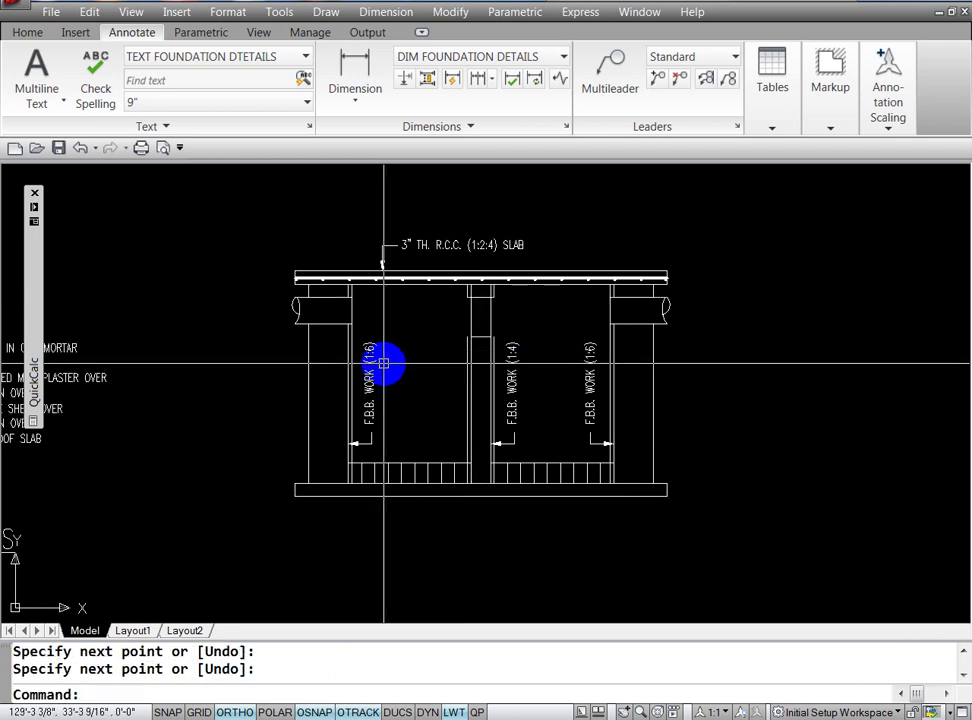
key(Escape)
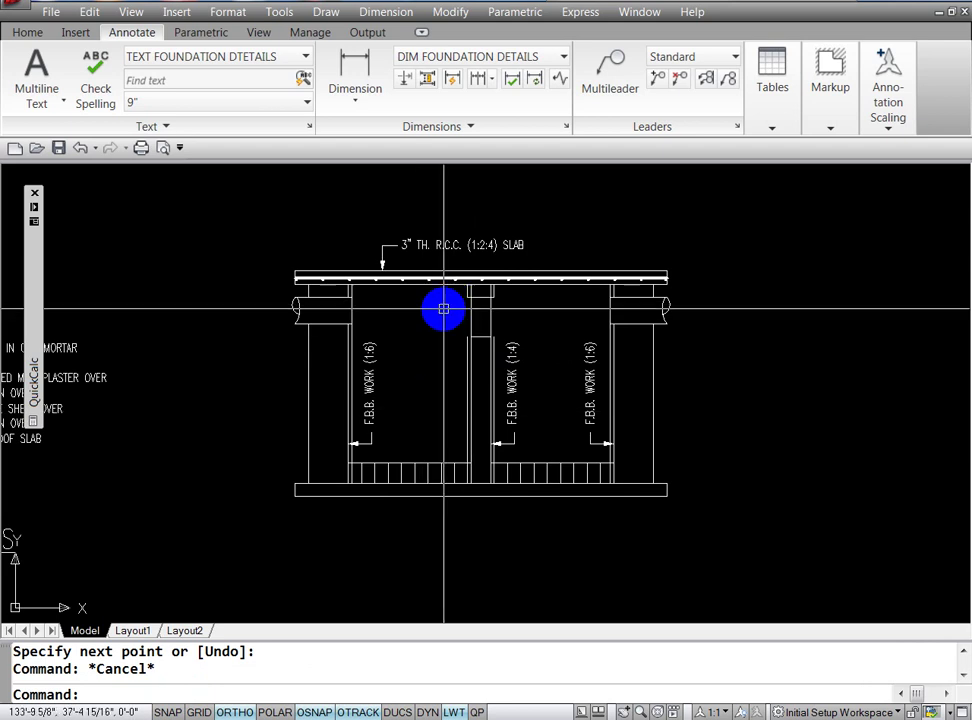
key(Escape)
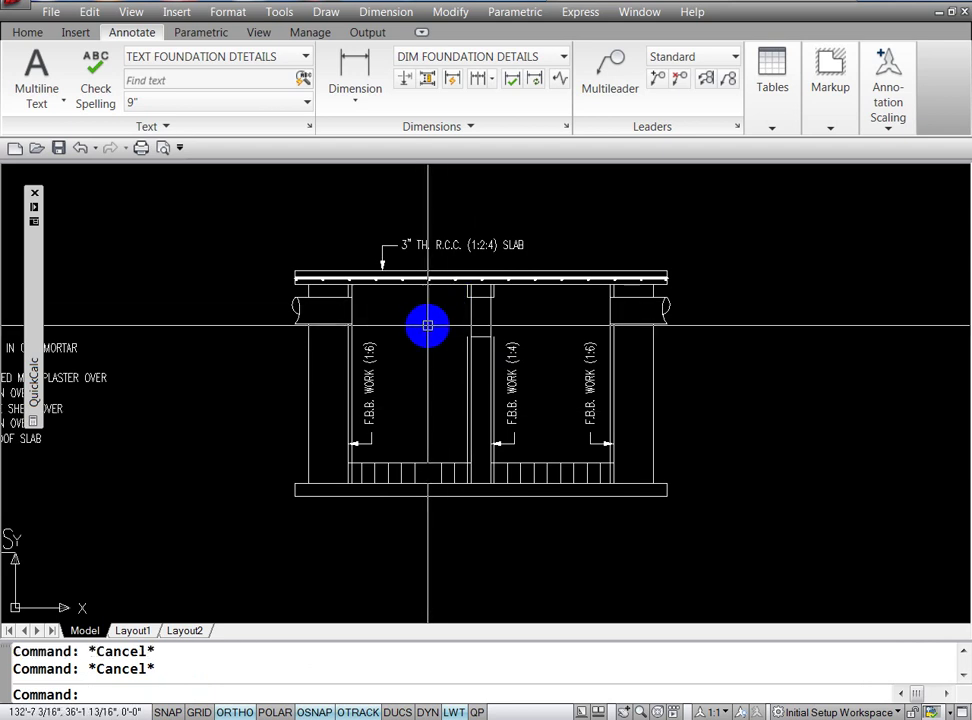
Step: Draw a short line across the central wall and a second line down toward the floor strip
text(l)
key(Return)
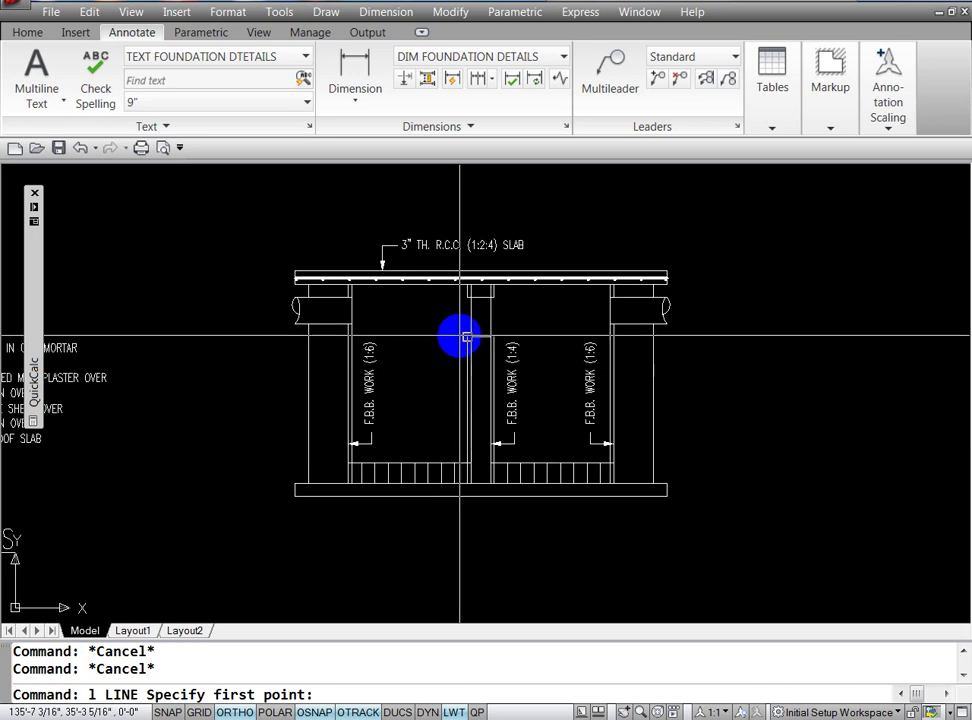
click(469, 337)
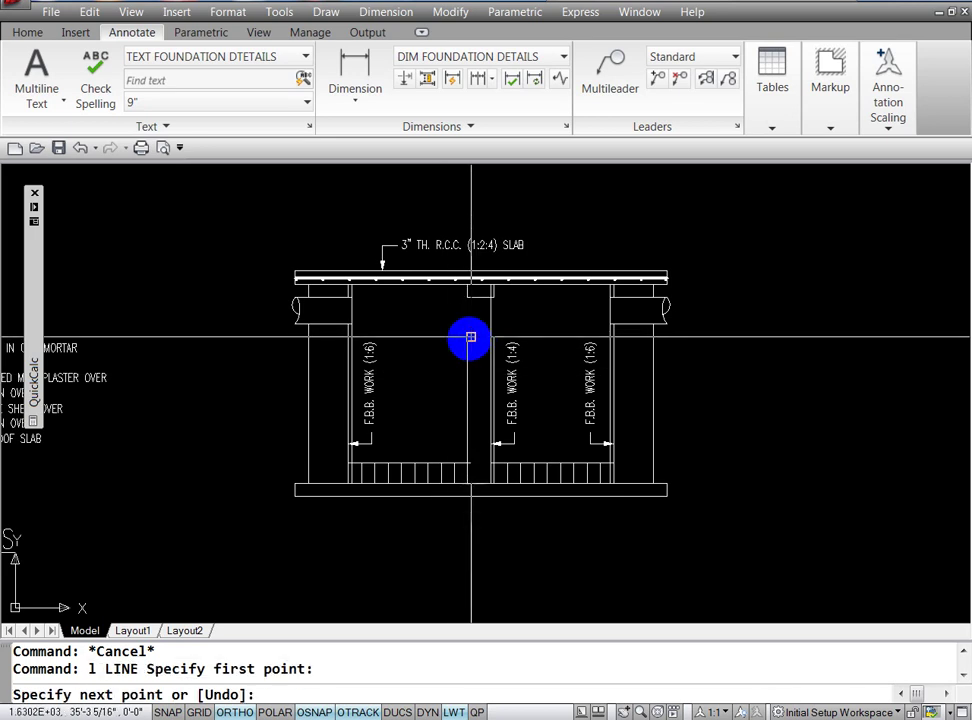
click(488, 337)
key(Return)
key(Return)
click(493, 337)
click(442, 422)
key(Return)
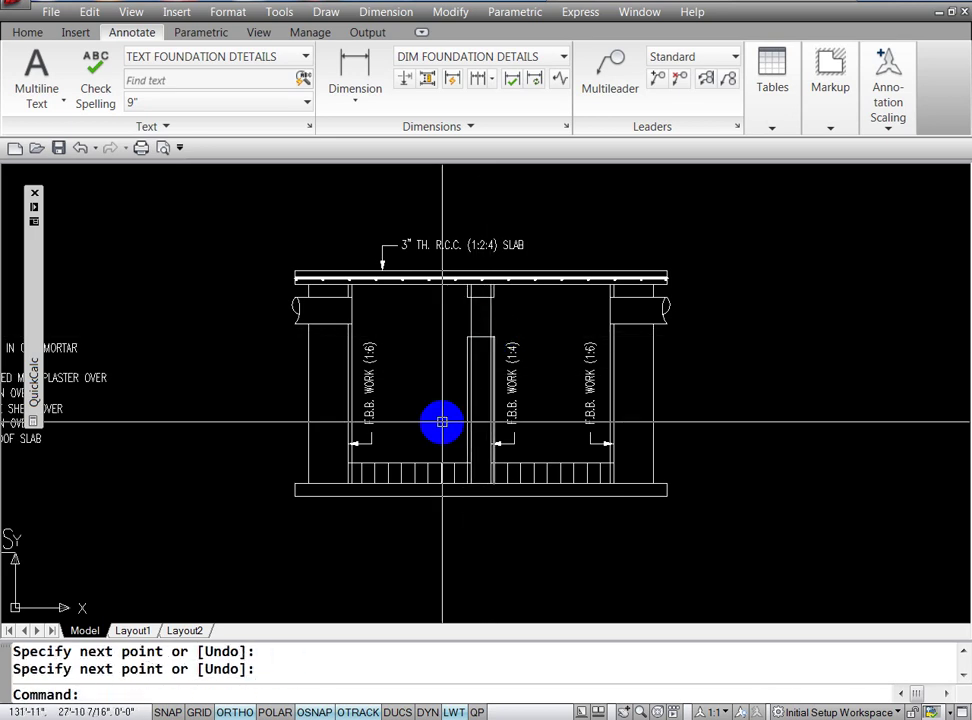
key(Escape)
key(Escape)
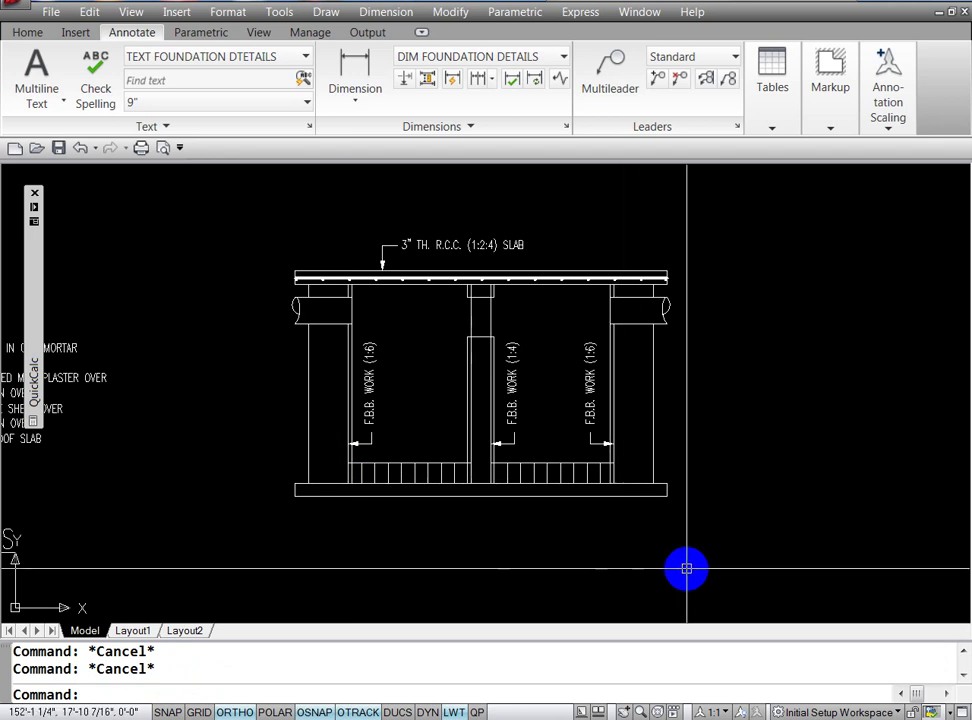
text(tr)
key(Return)
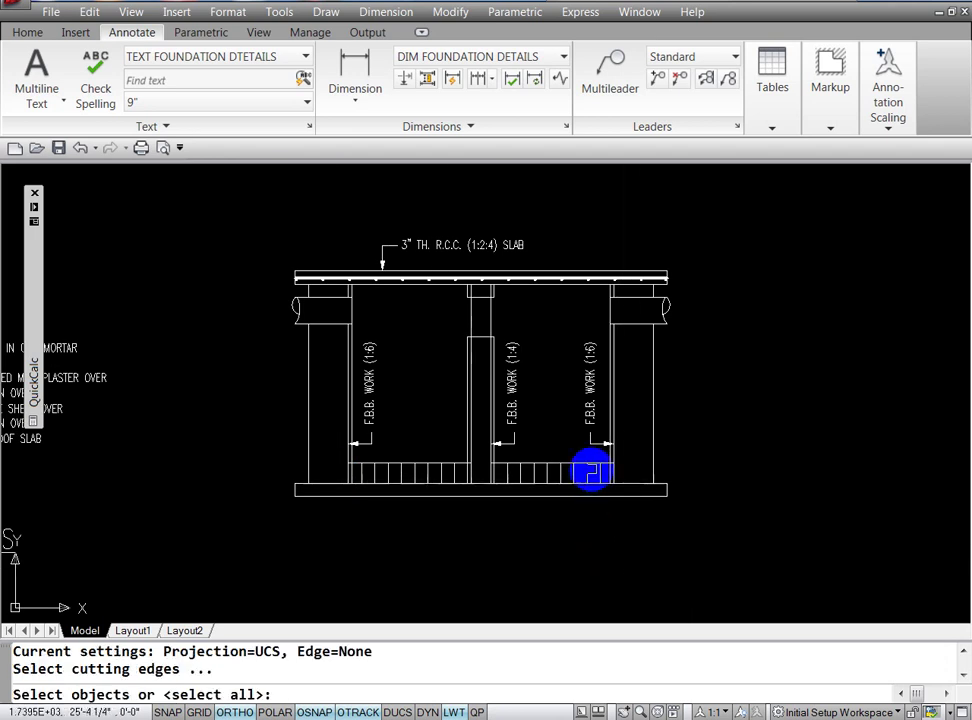
Step: Trim the line piece past the right wall using the floor line as cutting edge
click(594, 464)
key(Return)
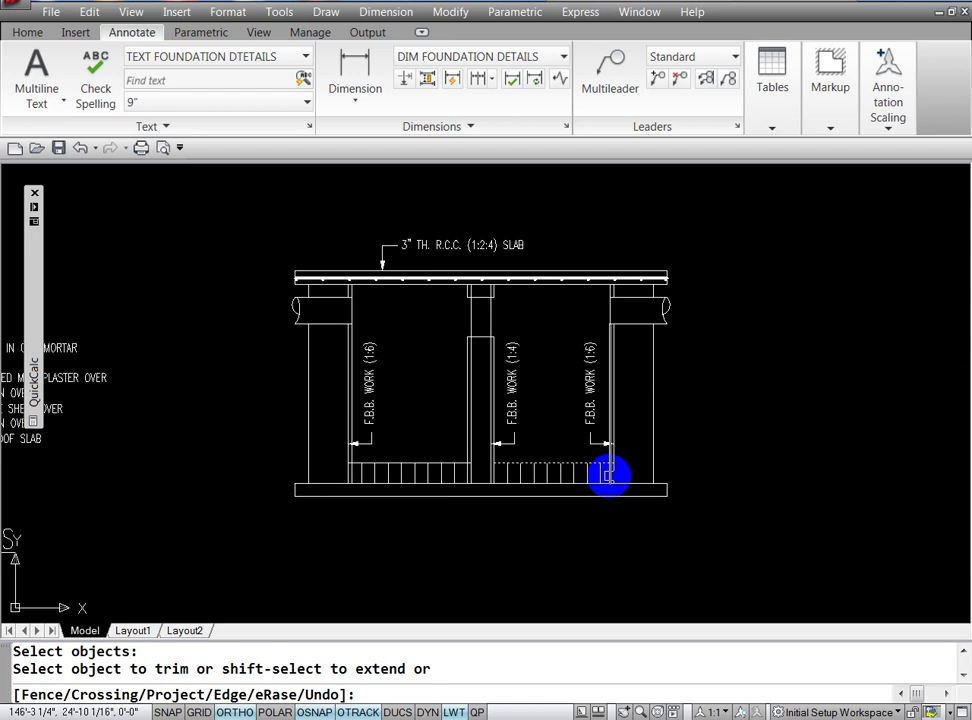
click(604, 478)
key(Return)
key(Return)
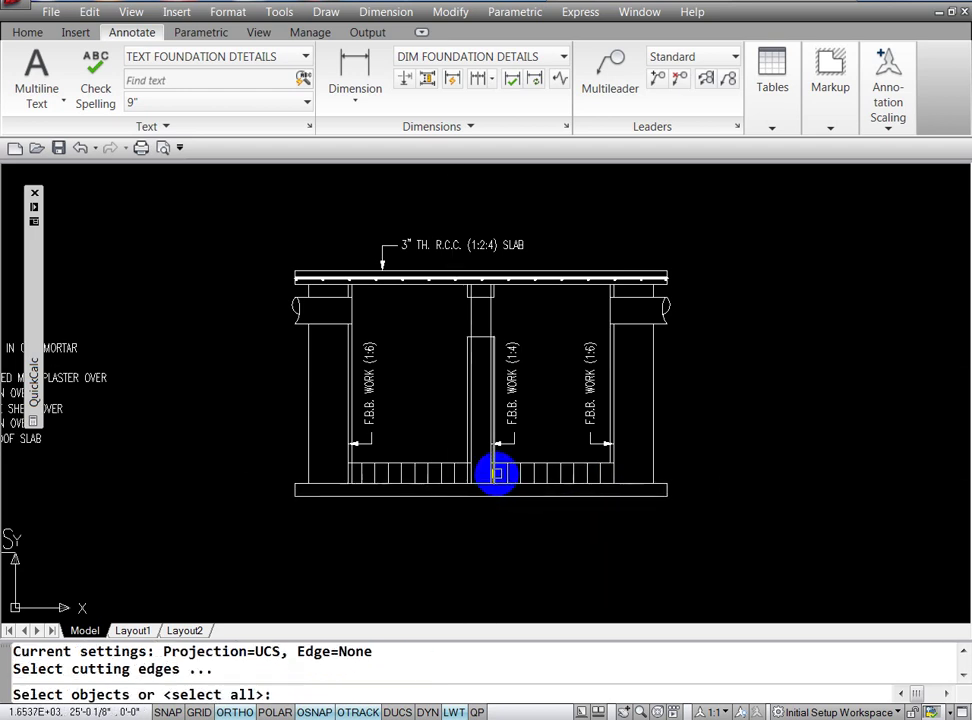
key(Escape)
key(Escape)
text(t)
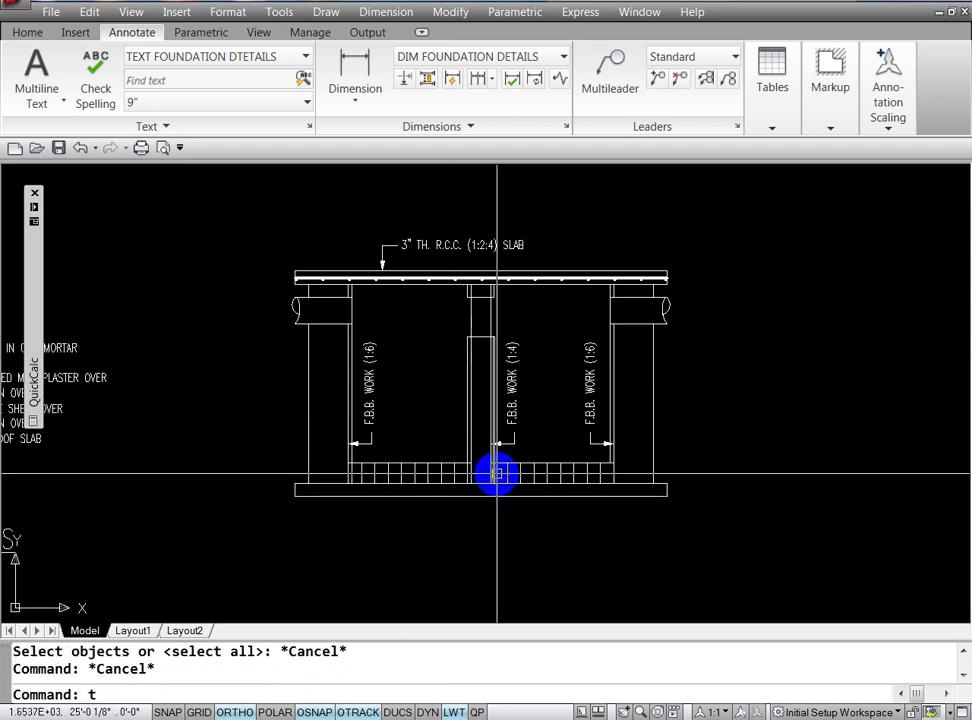
Step: Trim a short piece of the base slab line between the middle wall's faces
text(r)
key(Return)
key(Return)
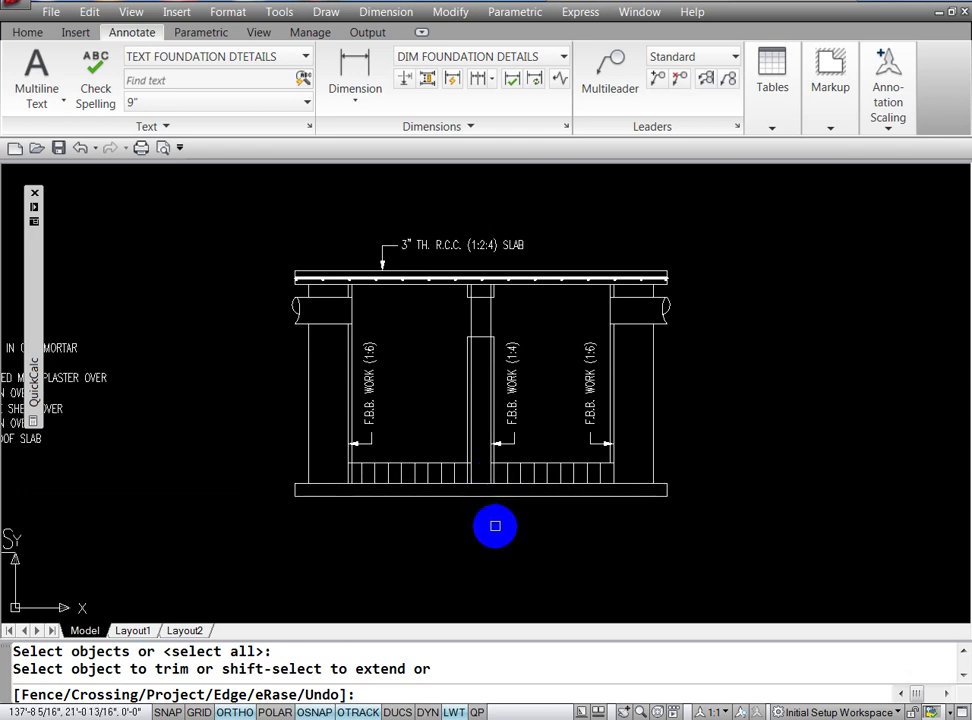
click(488, 497)
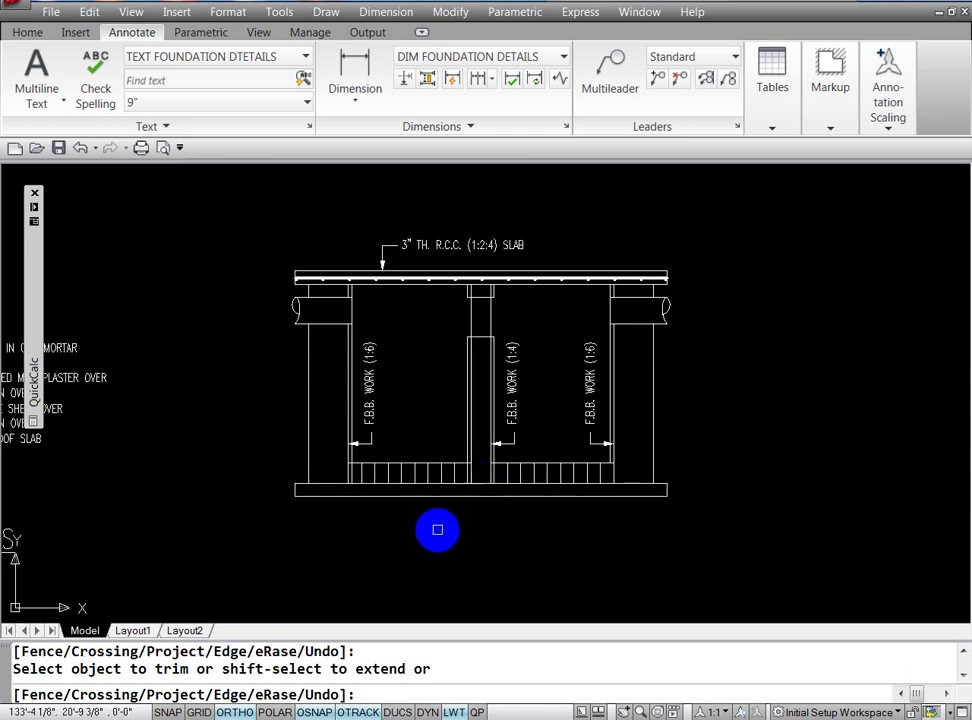
key(Return)
key(Return)
click(351, 466)
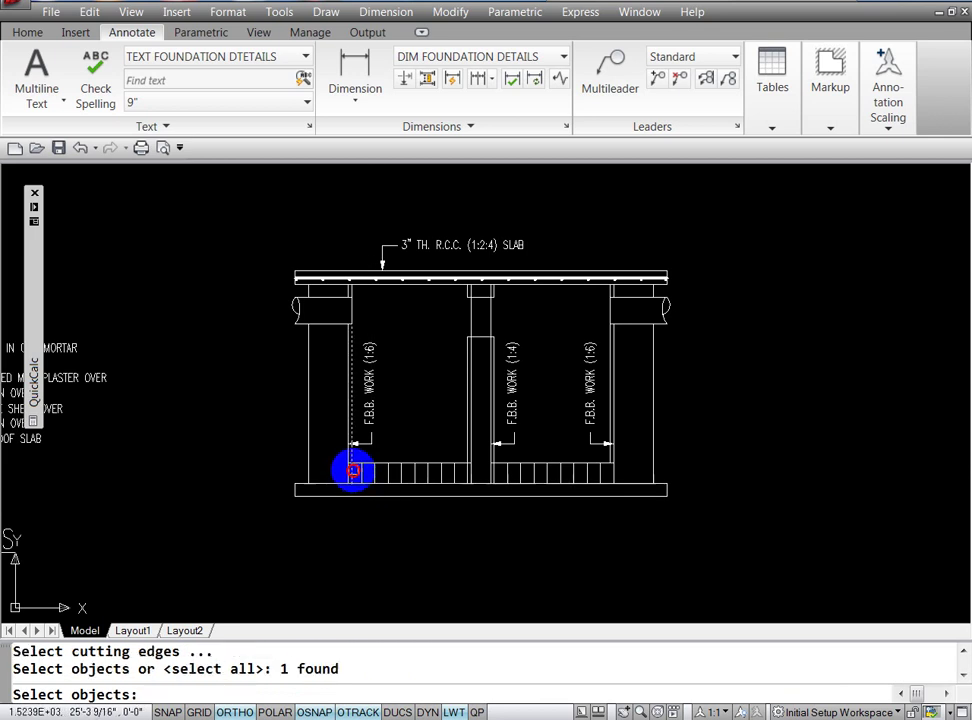
key(Escape)
text(tr)
key(Return)
key(Return)
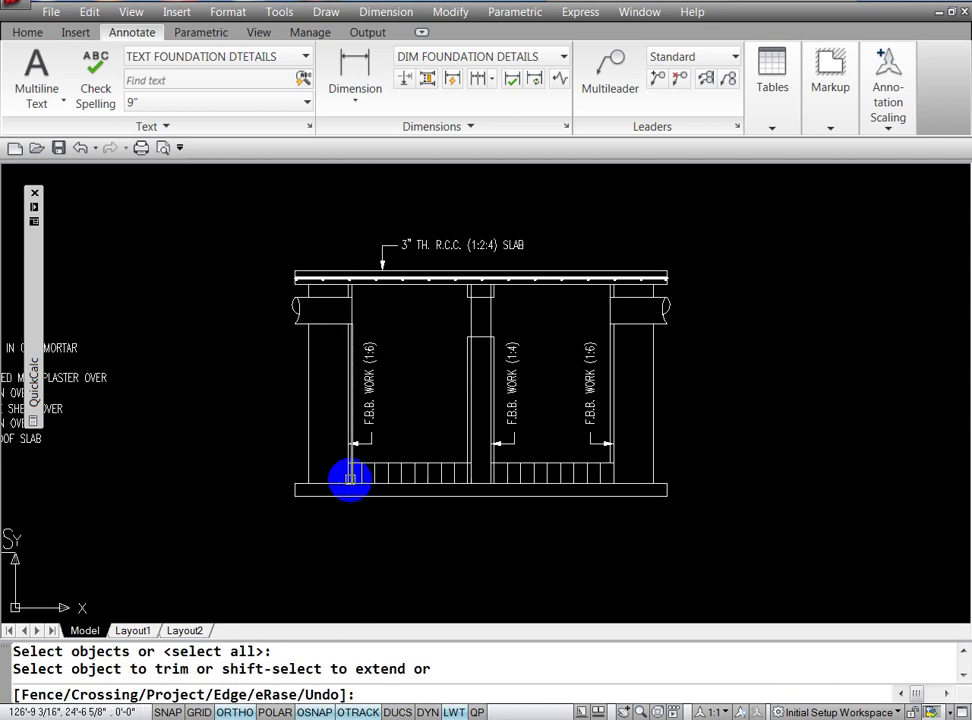
key(Return)
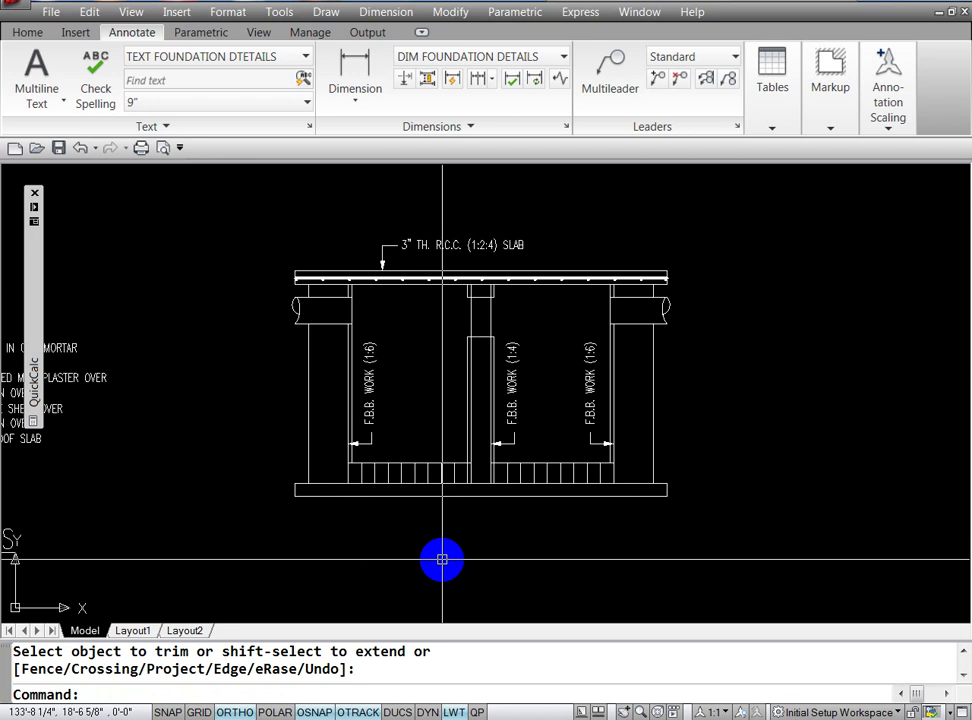
text(o)
Step: Offset the left and right bay floor lines 3 inches upward for the plaster layer
key(Return)
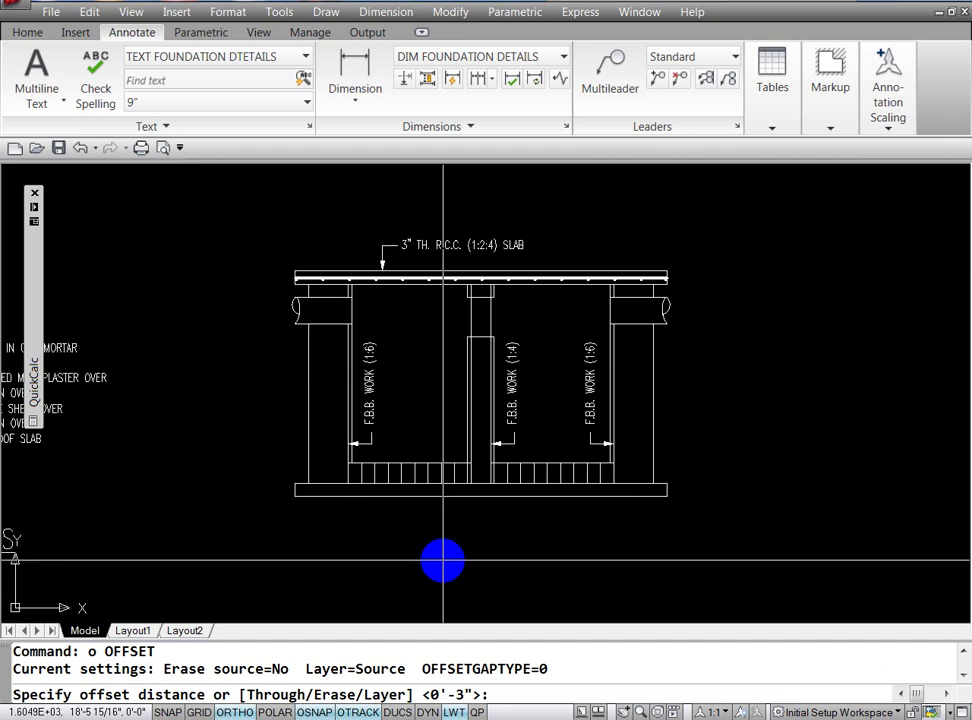
key(Escape)
key(Escape)
key(Escape)
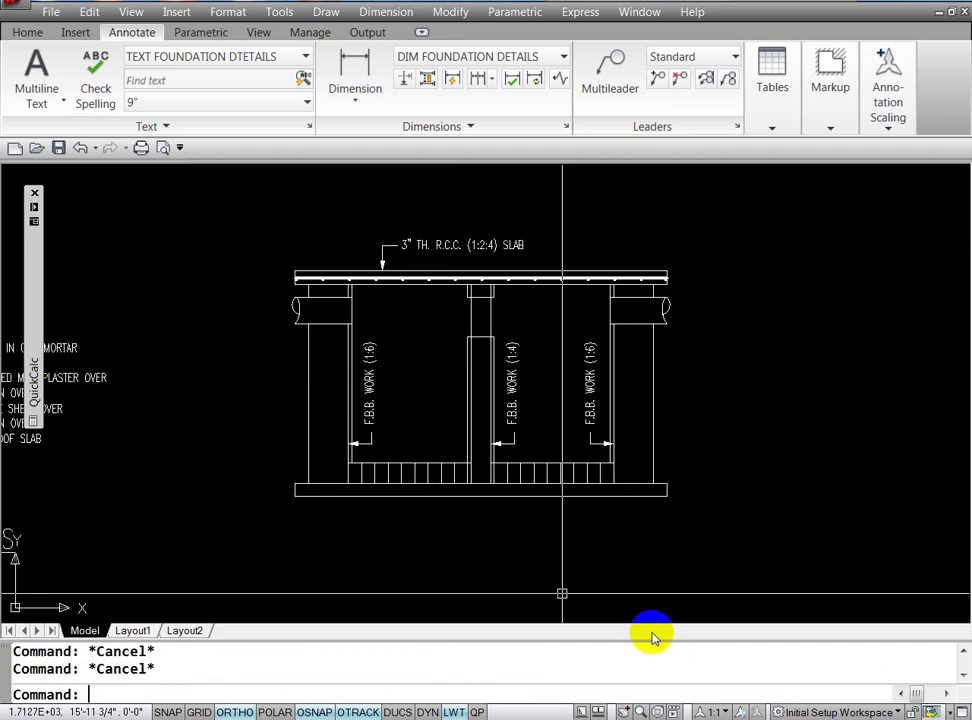
text(o)
key(Return)
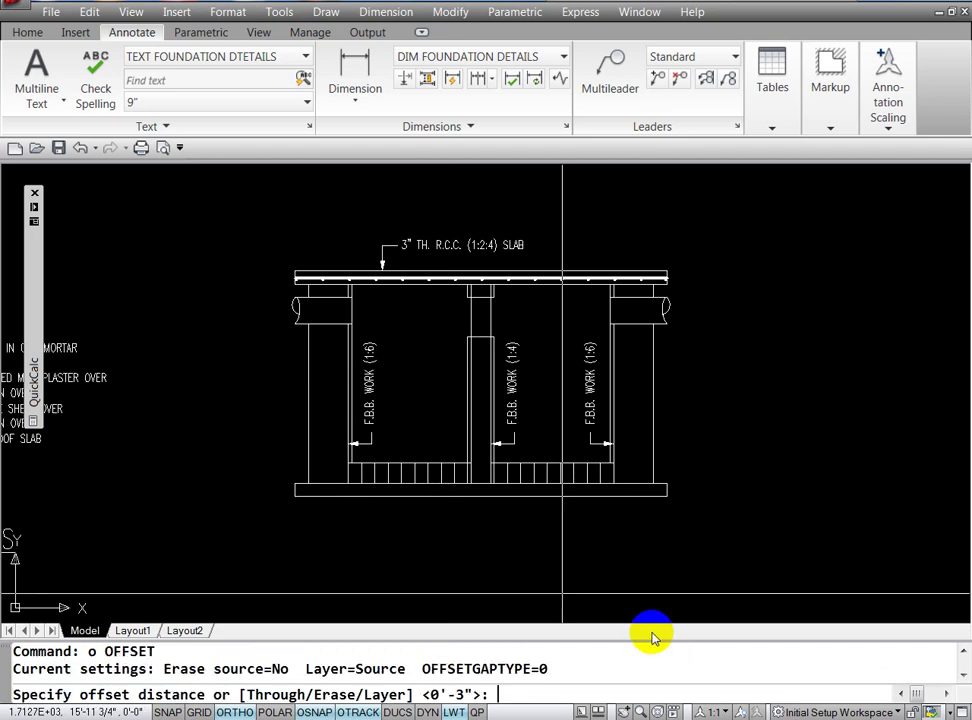
text(3)
key(Return)
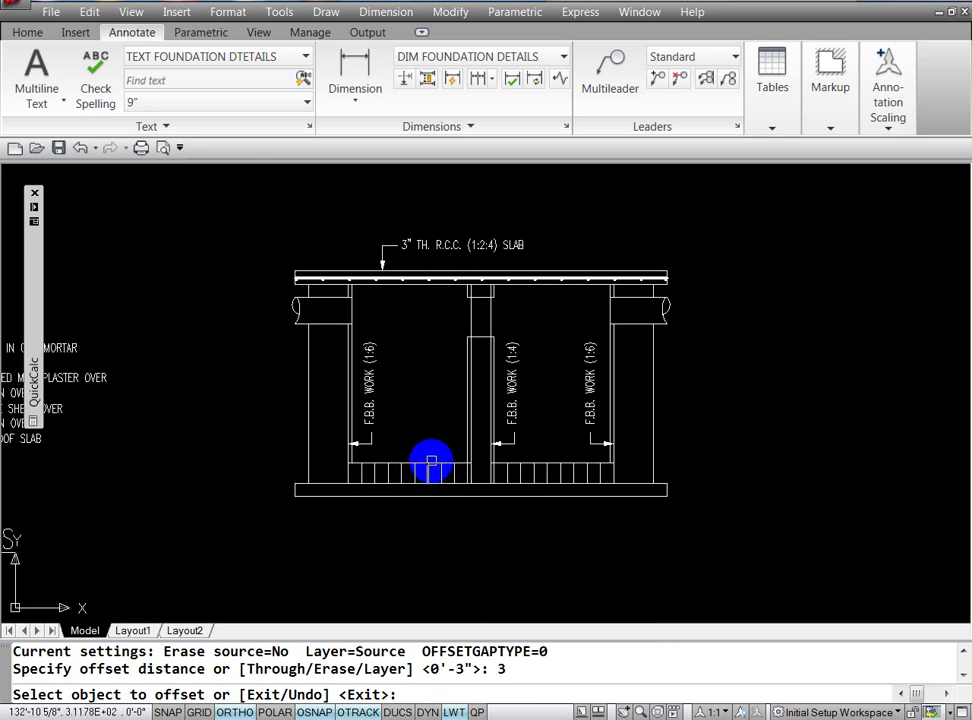
click(425, 462)
click(445, 430)
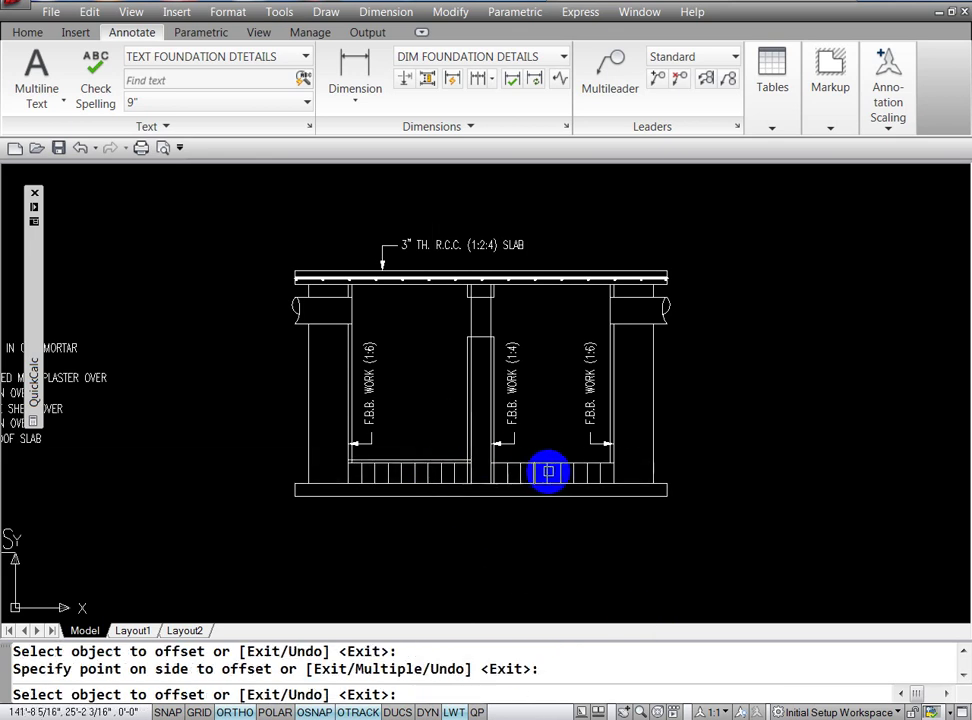
click(553, 465)
click(553, 440)
key(Escape)
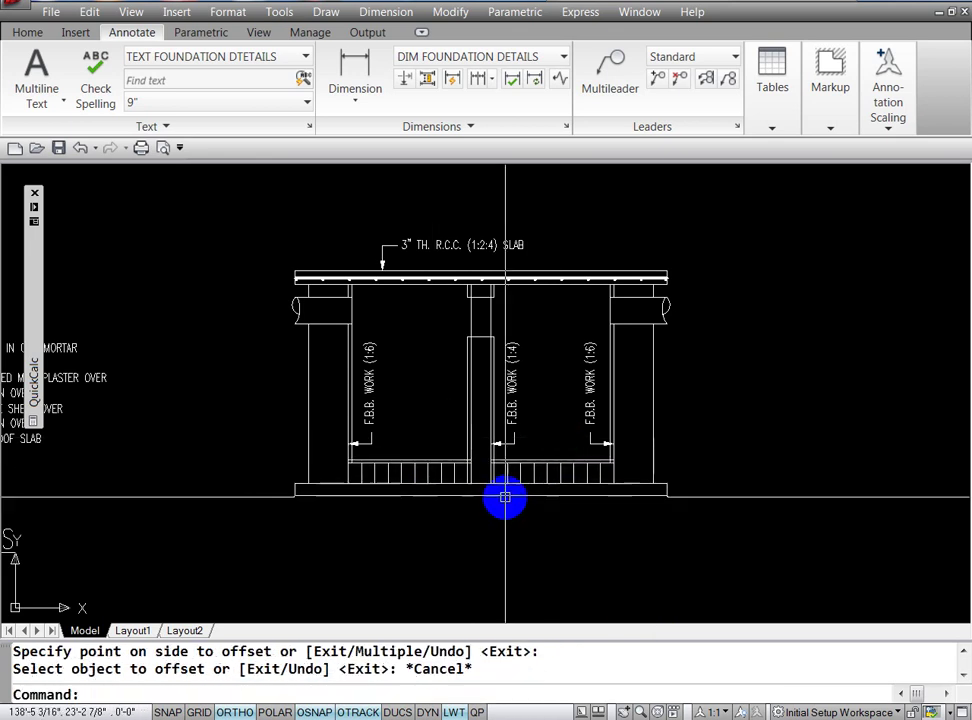
key(Escape)
text(z)
key(Return)
text(w)
key(Return)
Step: Fillet the right bay's plaster line into sharp corners with both adjacent wall faces
click(451, 441)
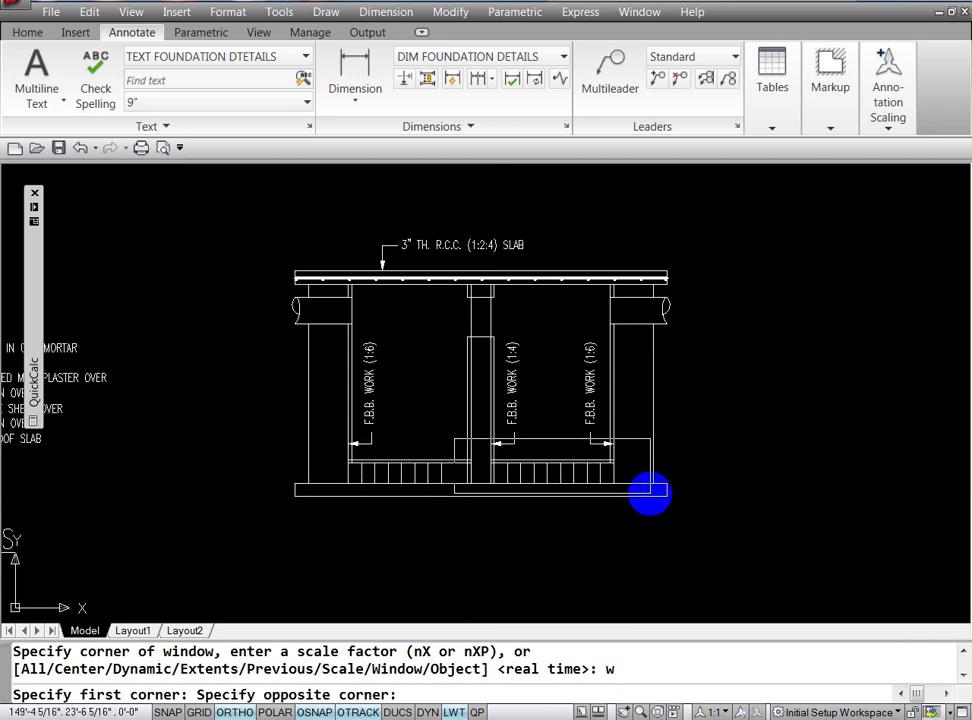
click(636, 500)
key(Escape)
text(d)
key(Escape)
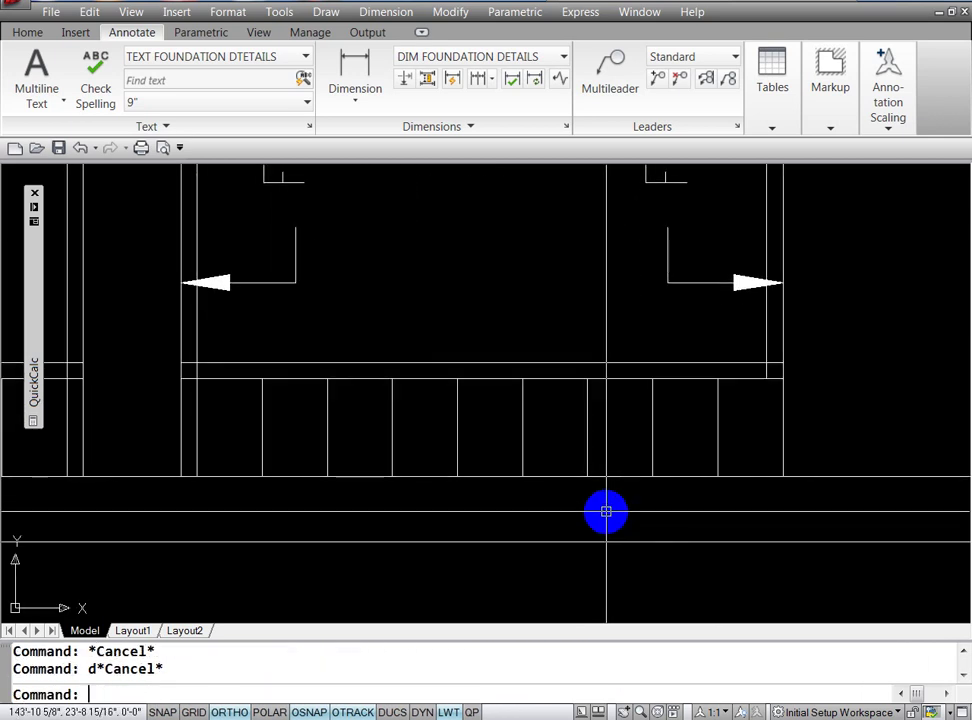
text(f)
key(Return)
text(m)
key(Return)
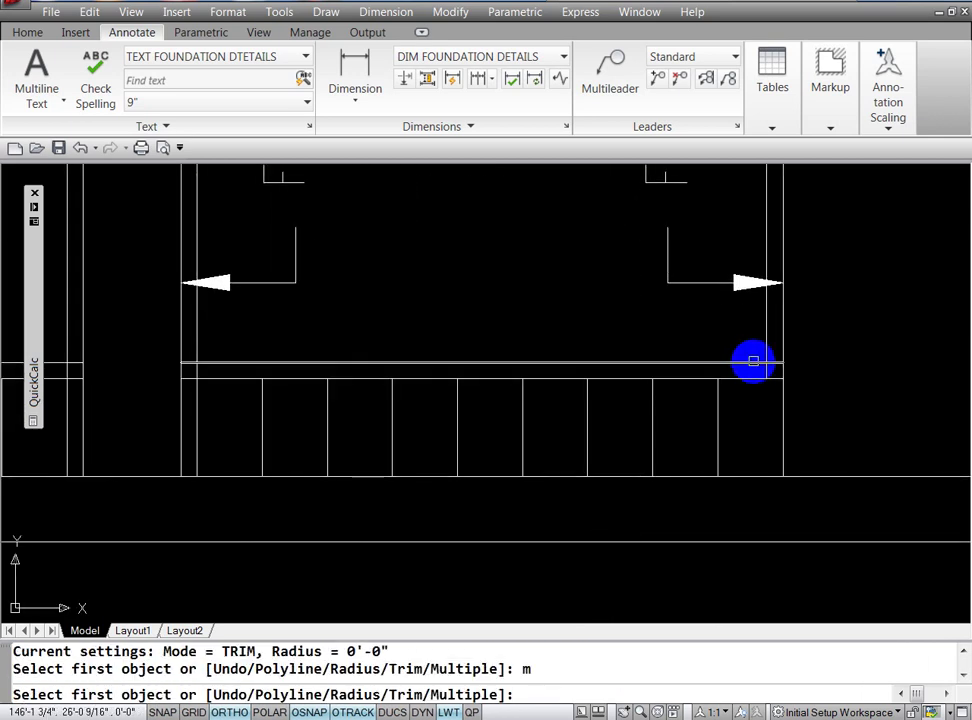
click(752, 362)
click(767, 342)
click(210, 362)
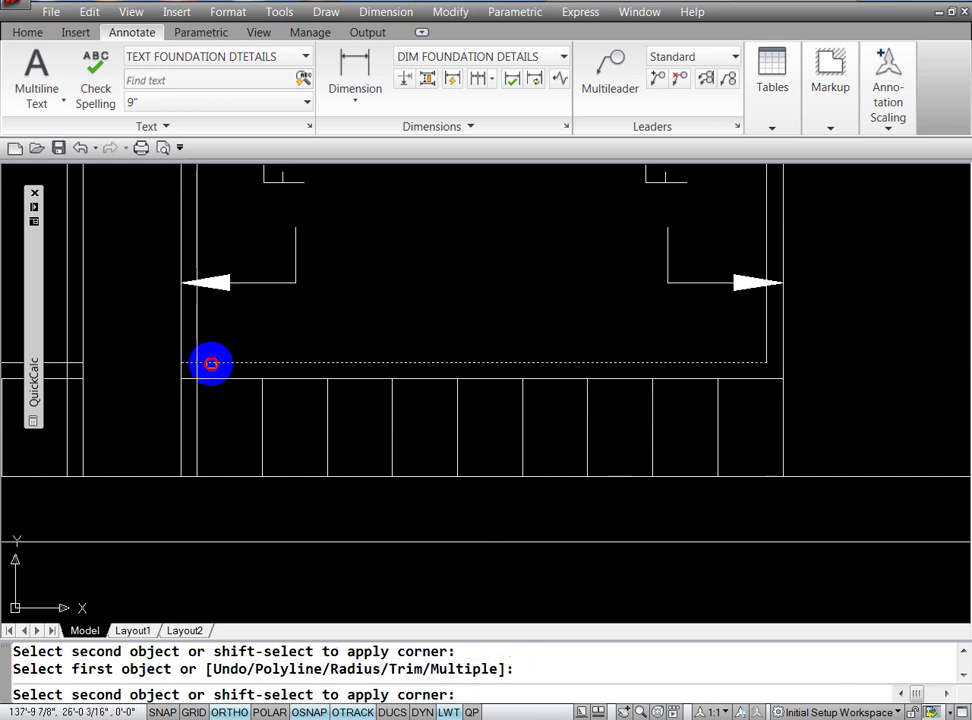
click(197, 342)
key(Return)
key(Escape)
key(Escape)
Step: Zoom out to show both bays and the footing
text(z)
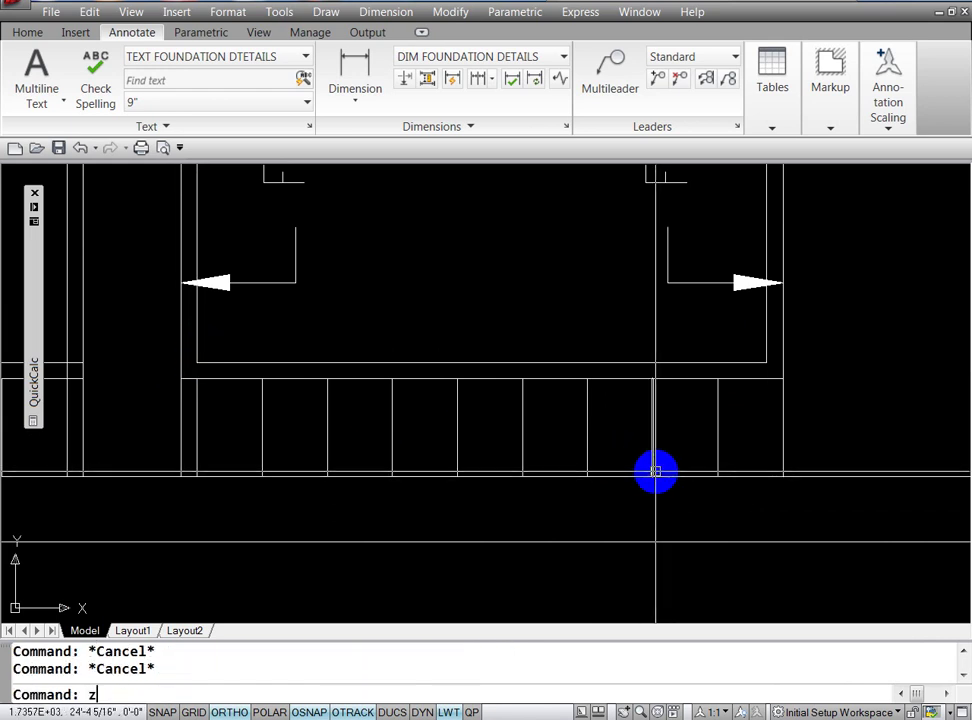
key(Return)
key(Return)
mouse_move(820, 298)
mouse_down()
mouse_move(749, 284)
mouse_move(386, 401)
mouse_up()
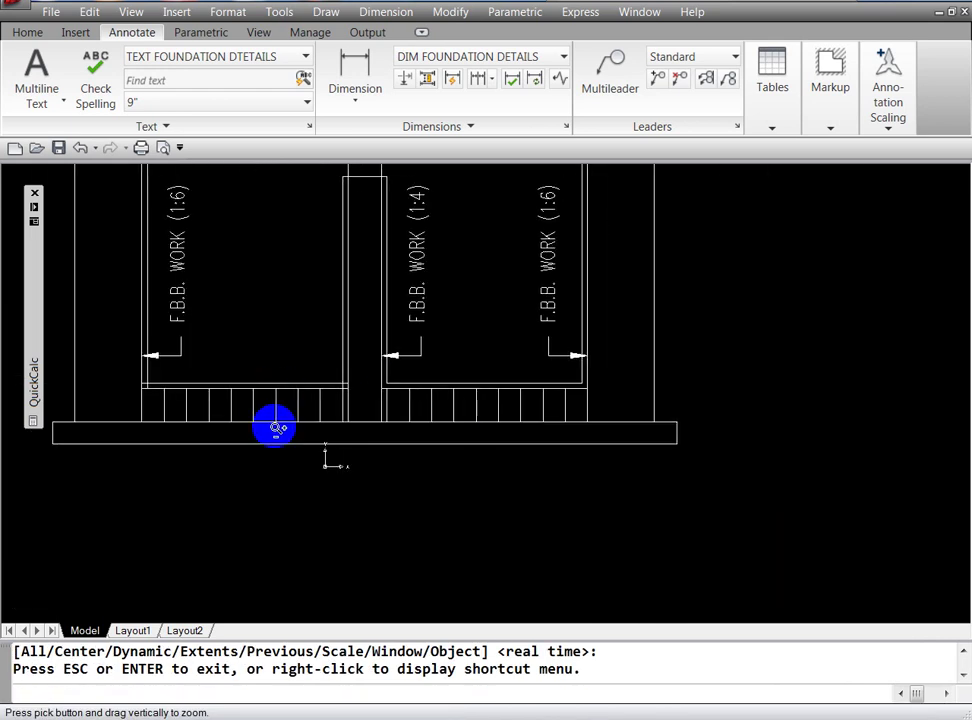
key(Escape)
text(m)
key(Return)
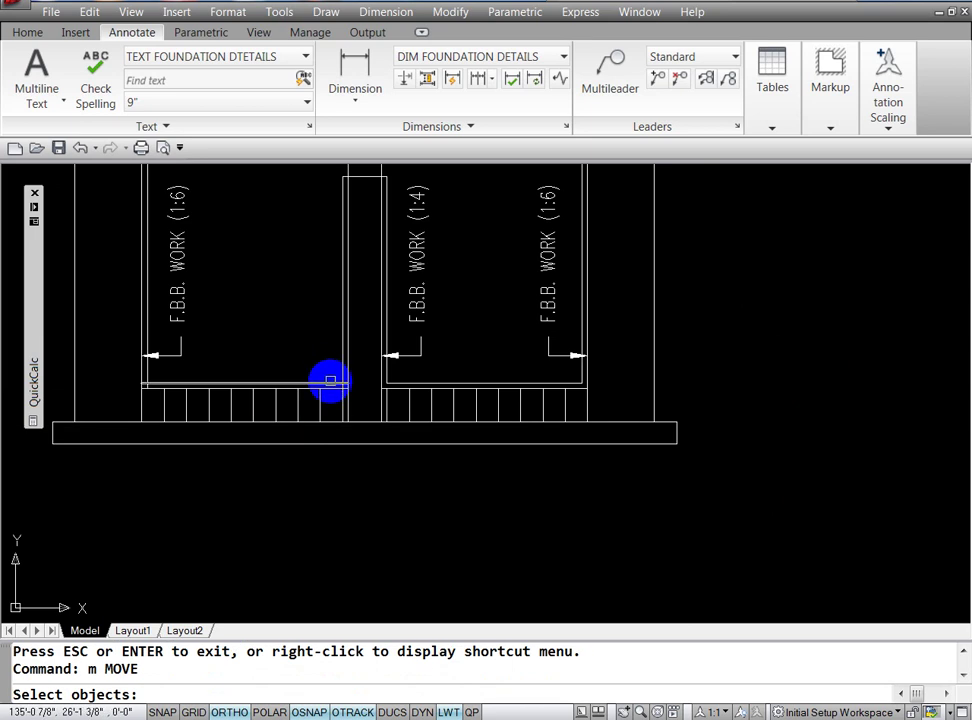
click(328, 382)
click(230, 376)
key(Escape)
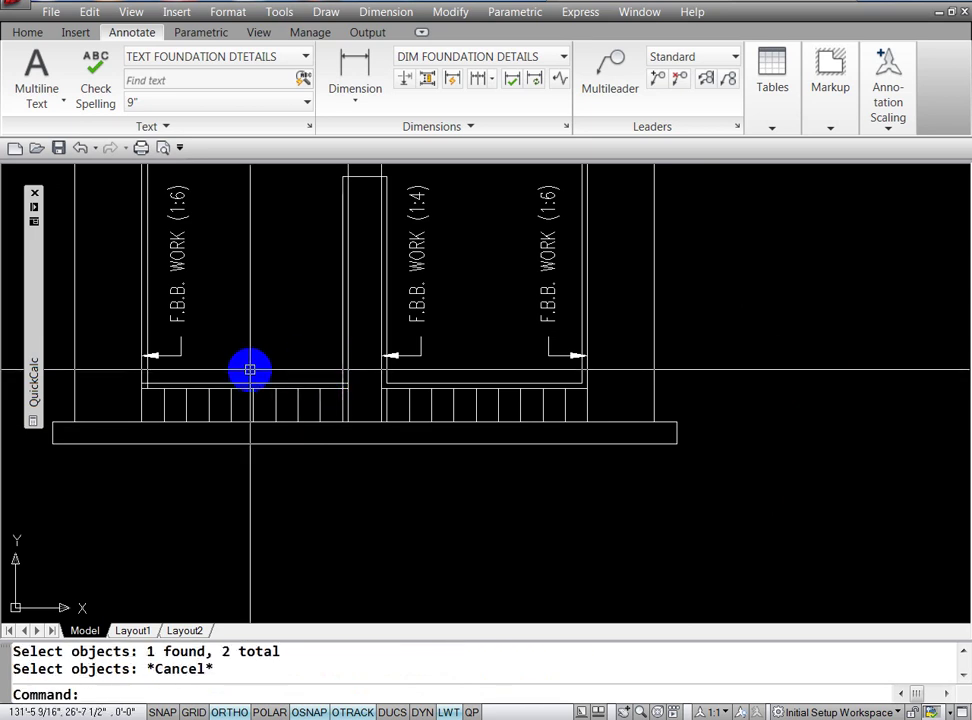
key(Escape)
Step: Fillet the left bay's plaster line to the central wall and left wall faces
text(f)
key(Return)
text(m)
key(Return)
click(330, 384)
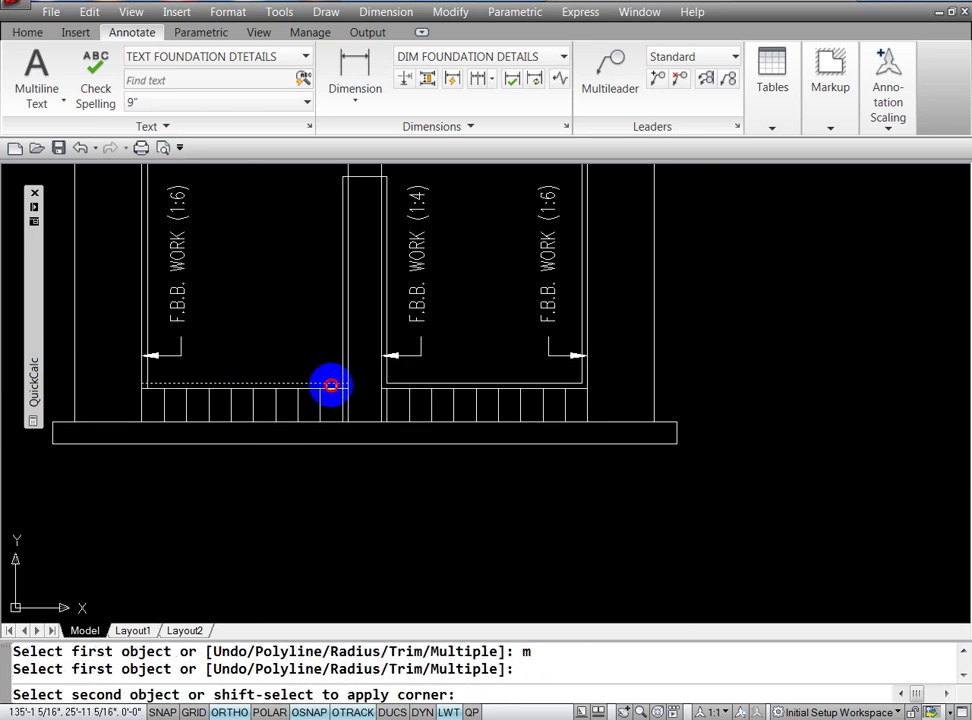
click(343, 367)
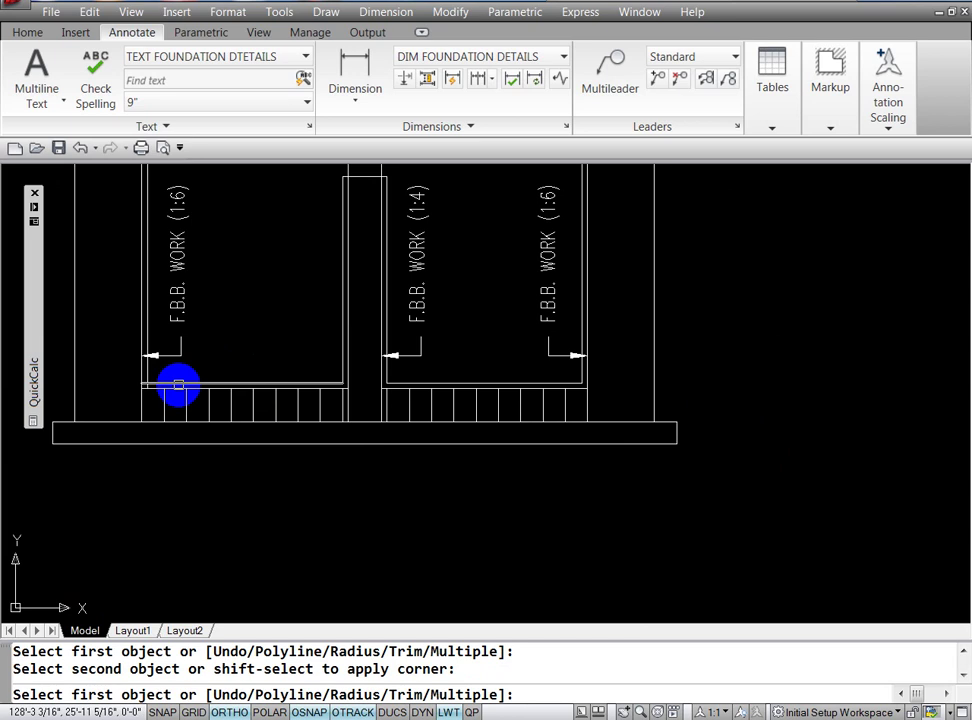
click(176, 384)
click(147, 373)
key(Escape)
key(Escape)
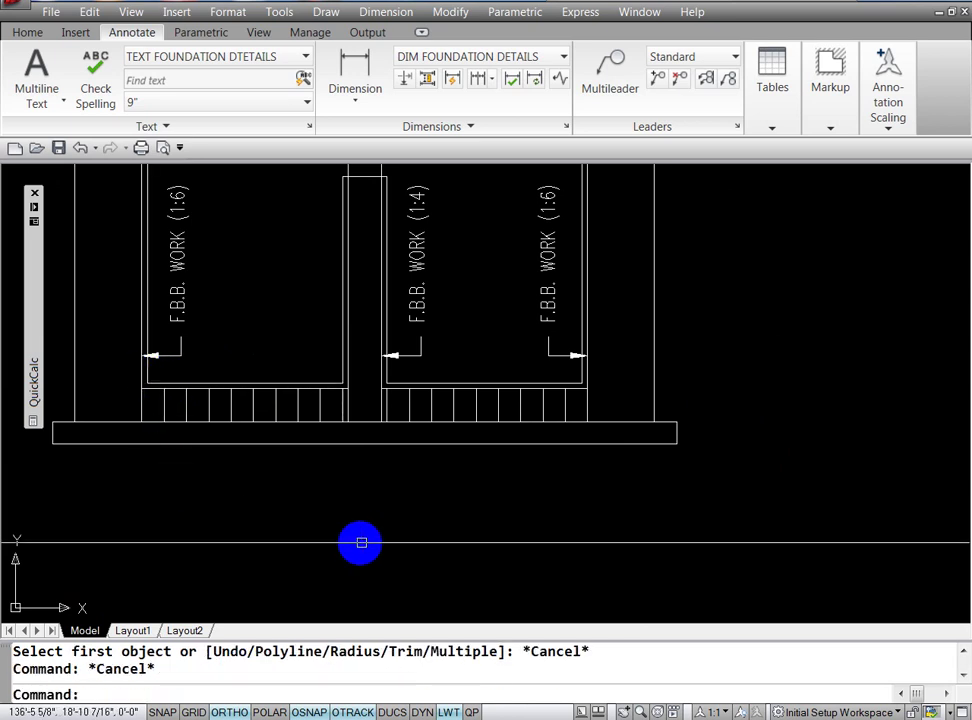
text(z)
key(Return)
key(Return)
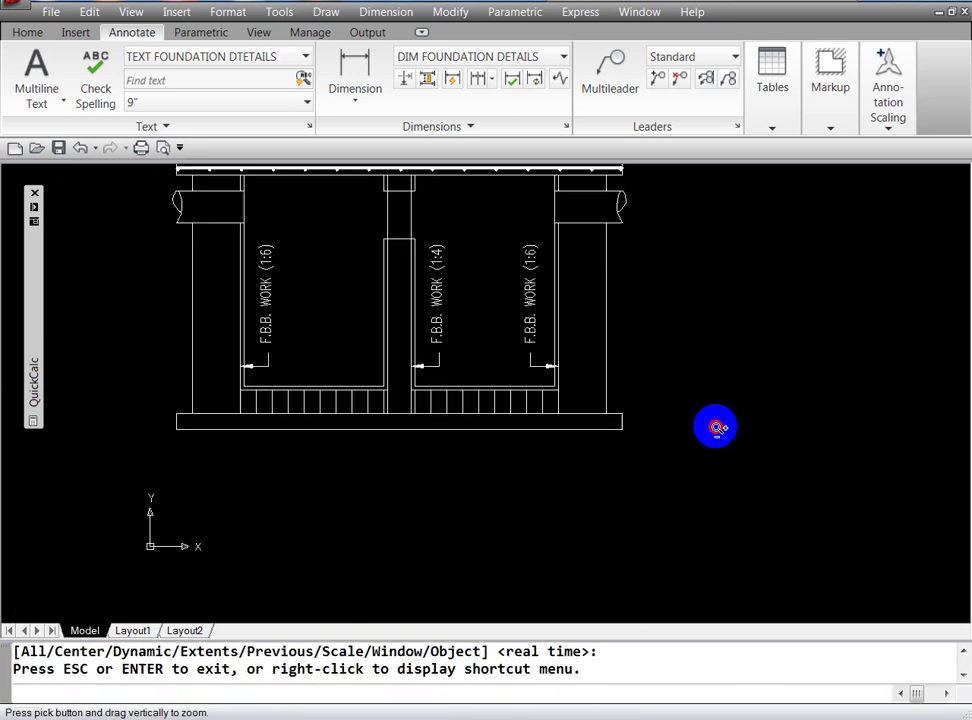
Step: Zoom out and pan until the full section and 3" TH. R.C.C. (1:2:4) SLAB label show
mouse_move(716, 425)
mouse_down()
mouse_move(657, 451)
mouse_move(657, 485)
mouse_move(677, 347)
mouse_up()
key(Escape)
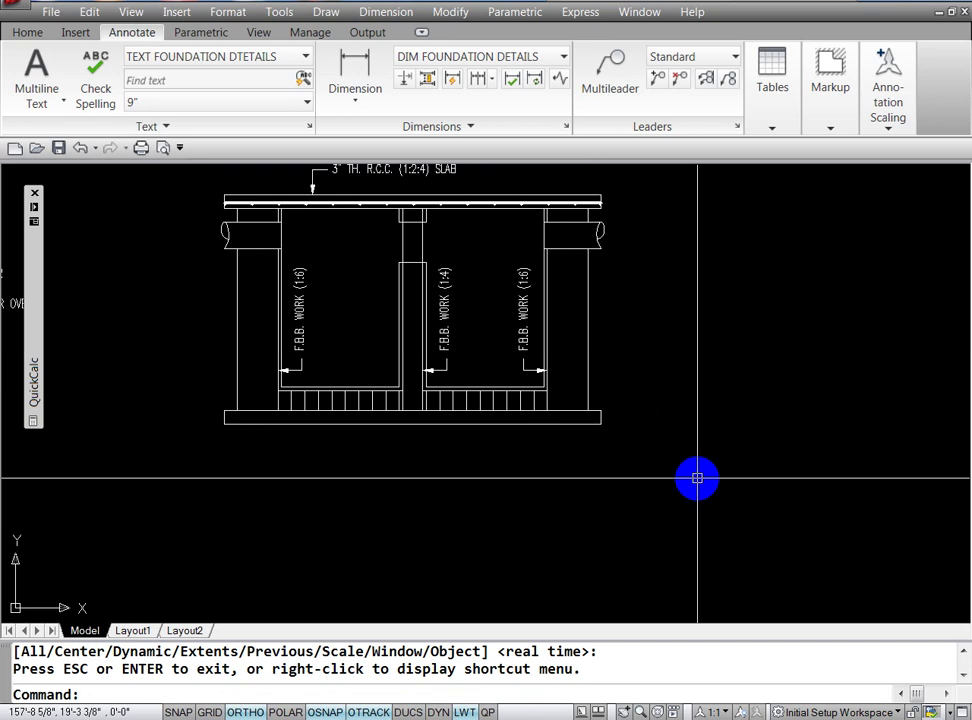
text(p)
key(Return)
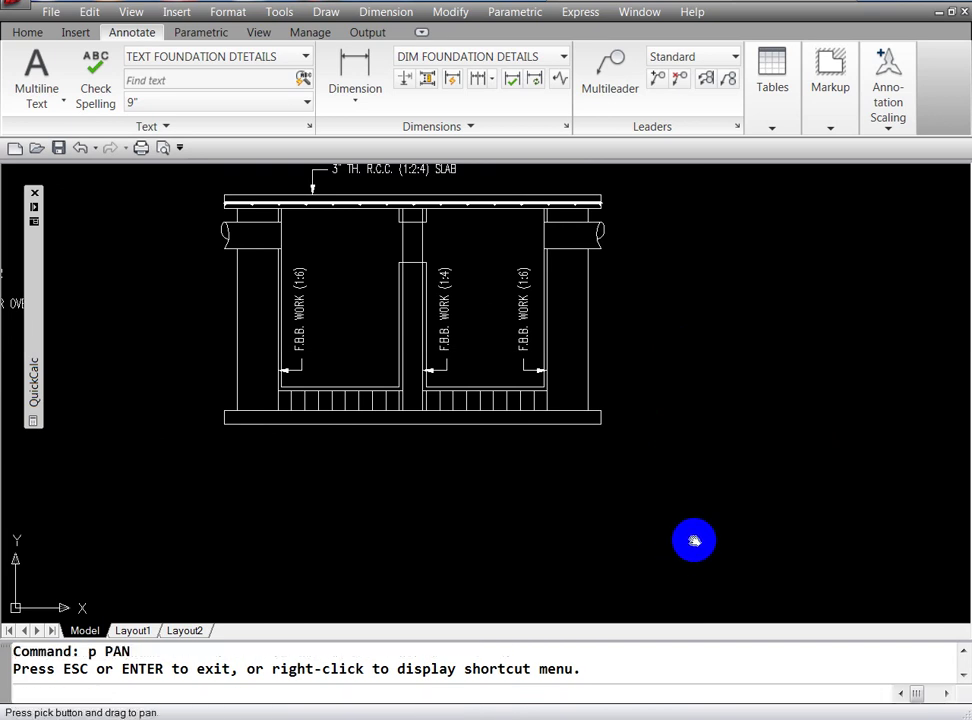
drag(697, 421, 727, 473)
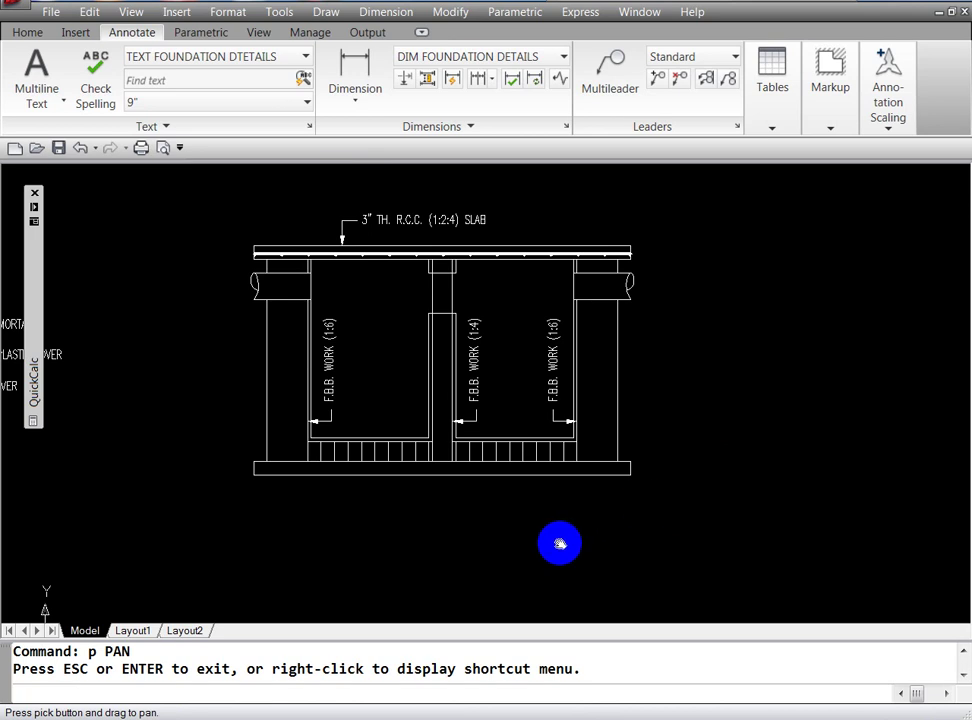
key(Escape)
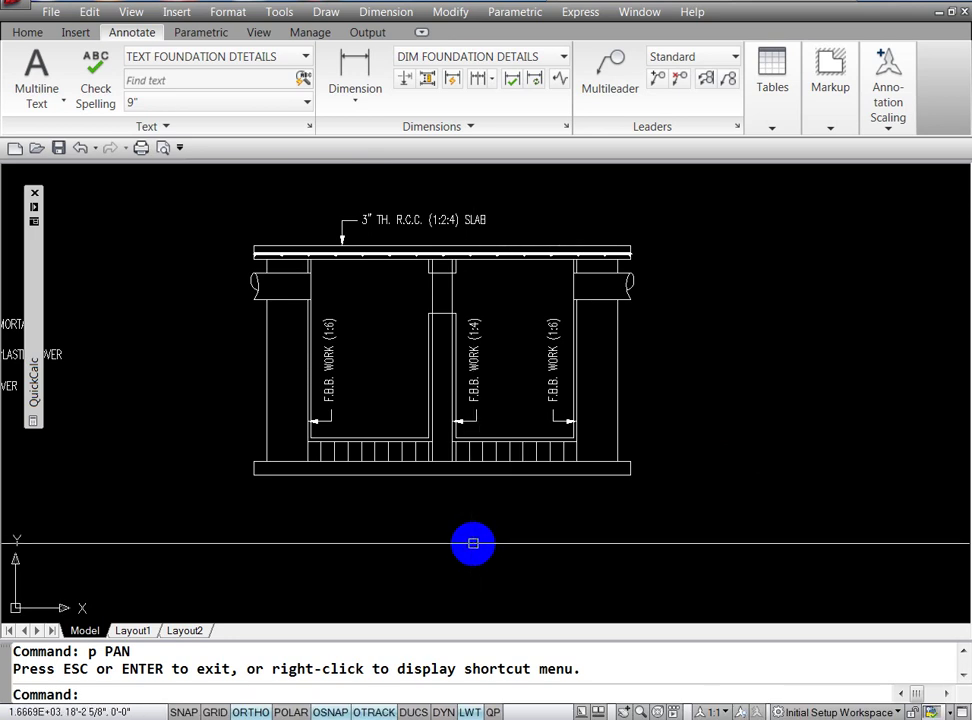
key(Escape)
key(Escape)
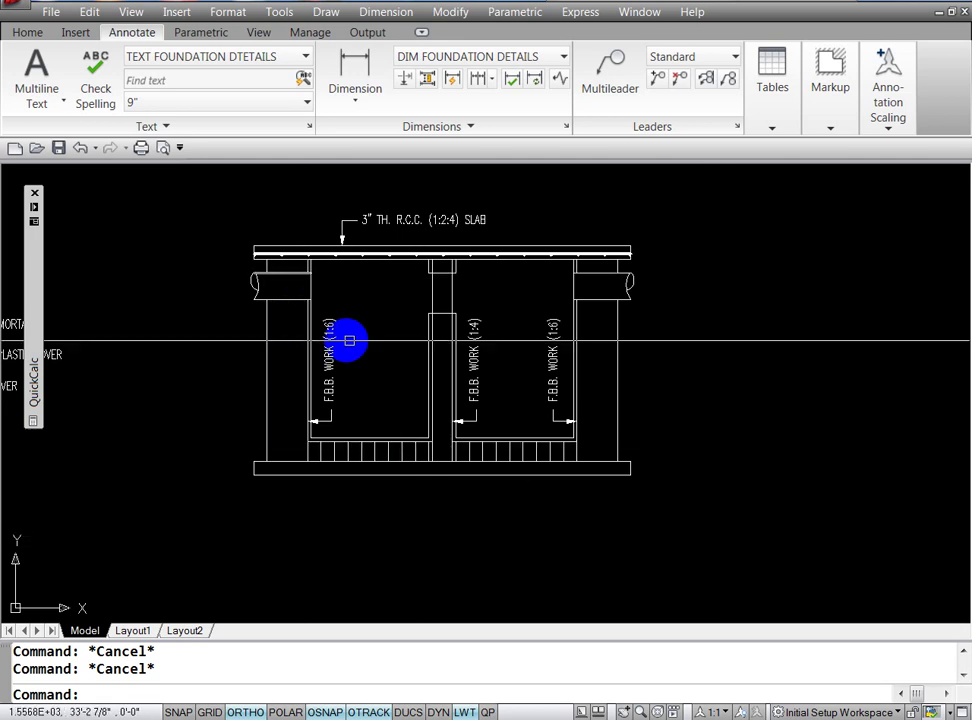
Step: Copy the slab label onto the left pipe end
text(co)
key(Return)
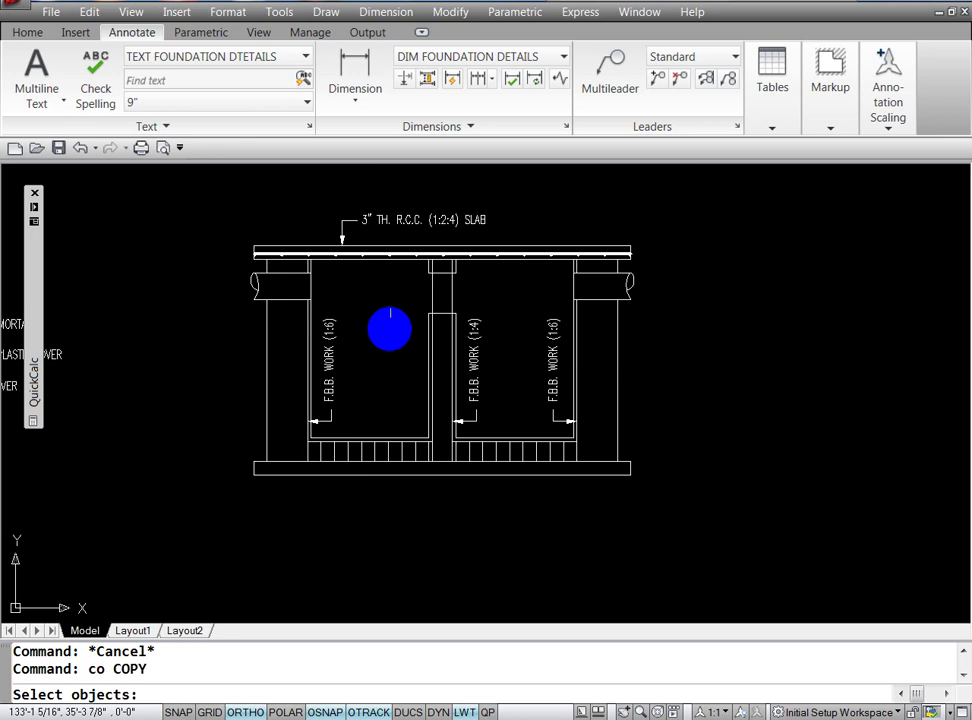
click(436, 222)
key(Return)
click(436, 222)
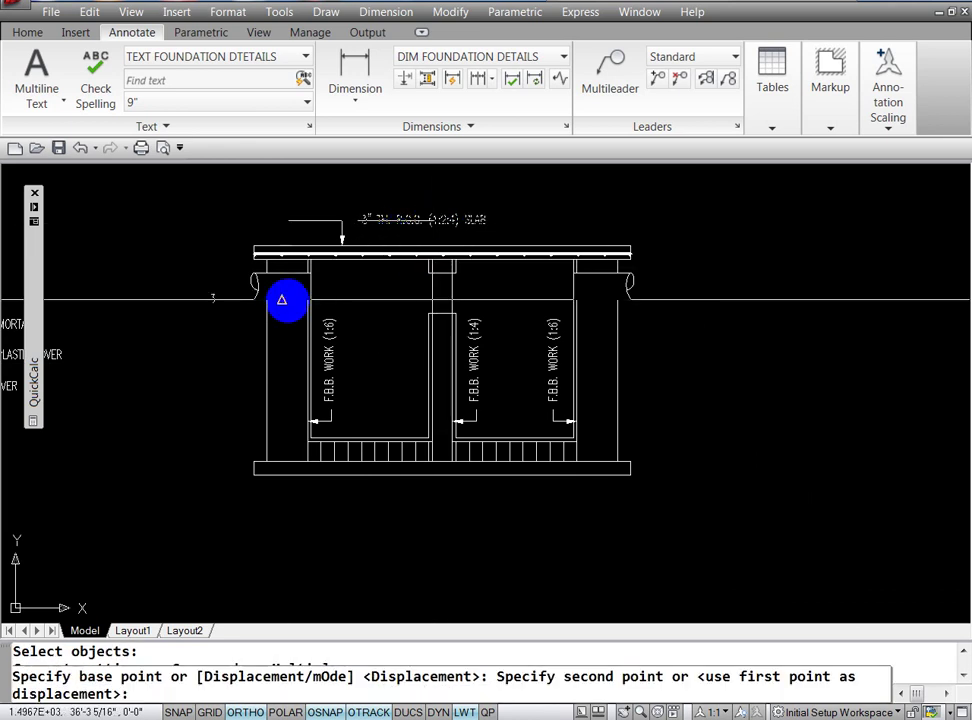
key(F8)
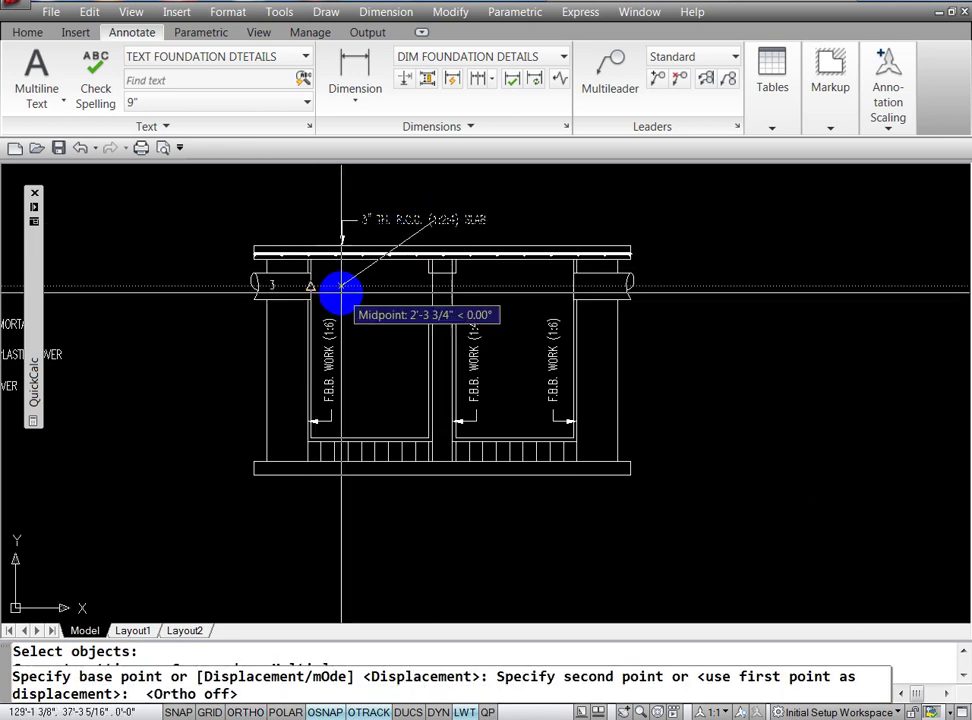
click(286, 285)
key(Escape)
key(Escape)
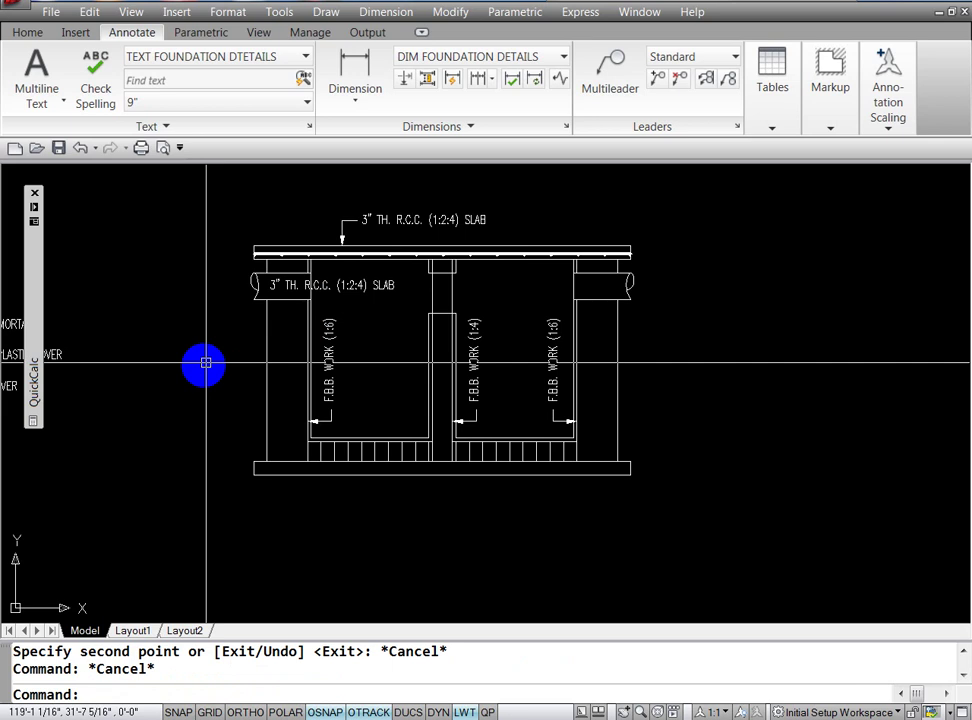
text(ed)
Step: Reword the copied label to INLET PIPE
key(Return)
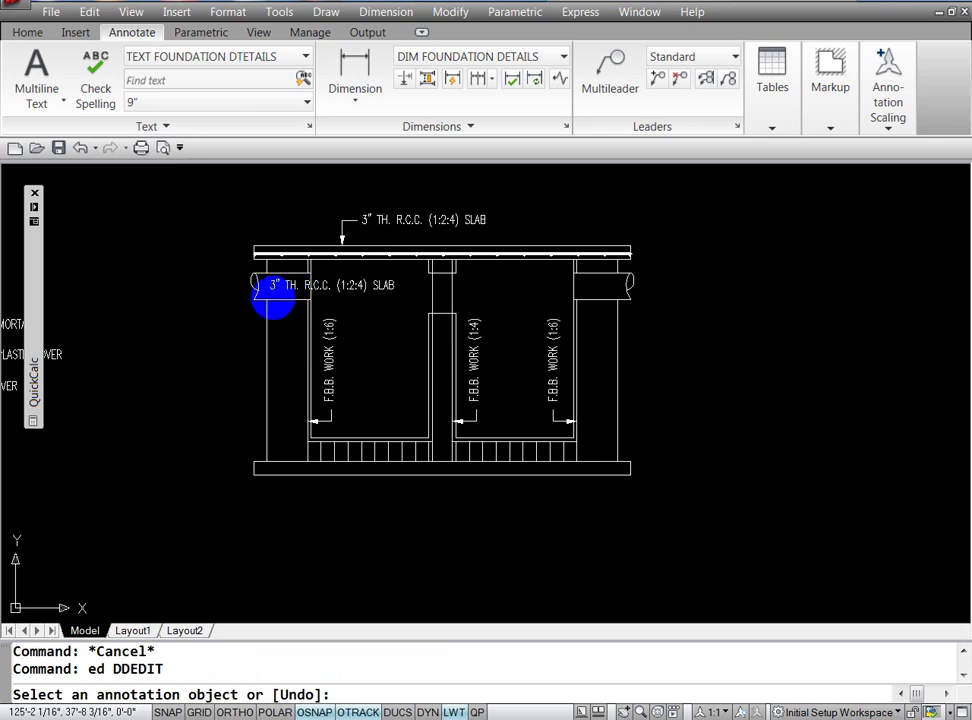
click(268, 299)
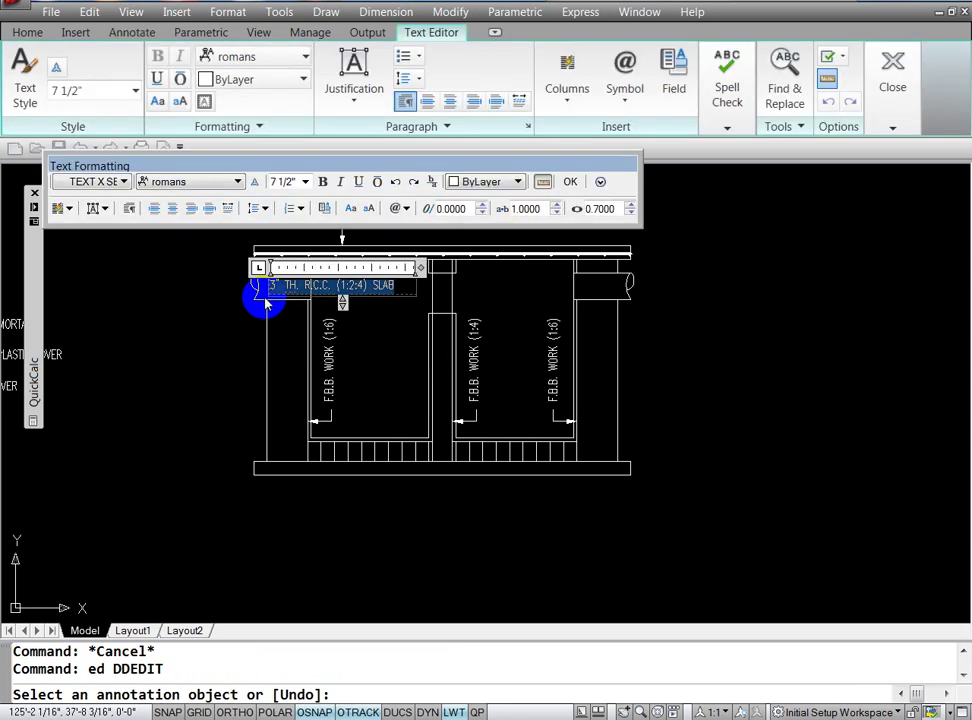
key(BackSpace)
text(IN)
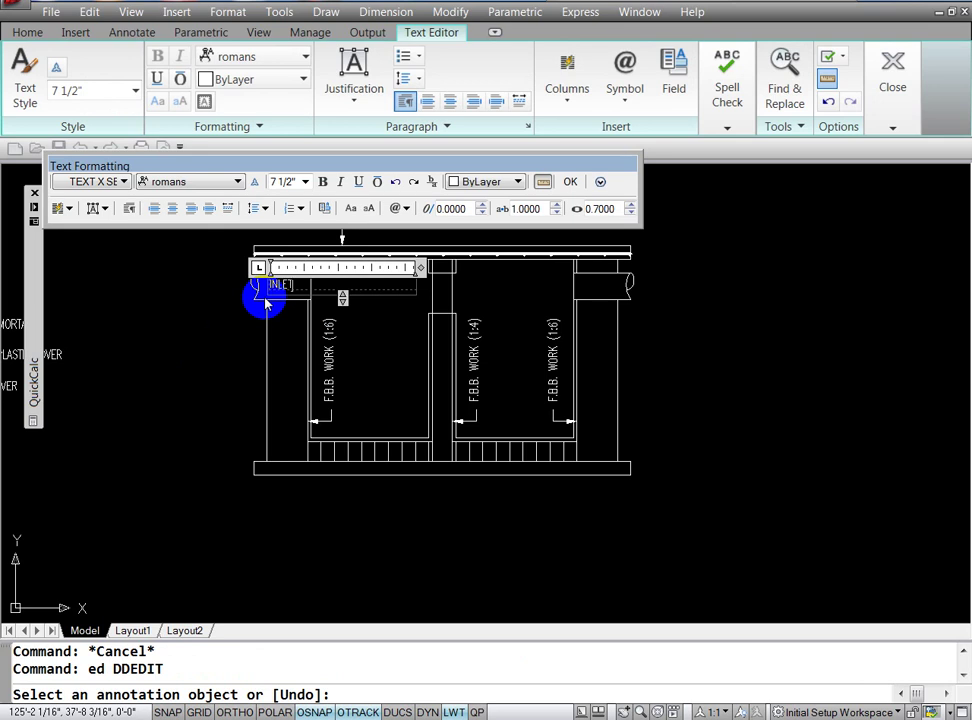
text(LET PIPE)
click(386, 400)
key(Return)
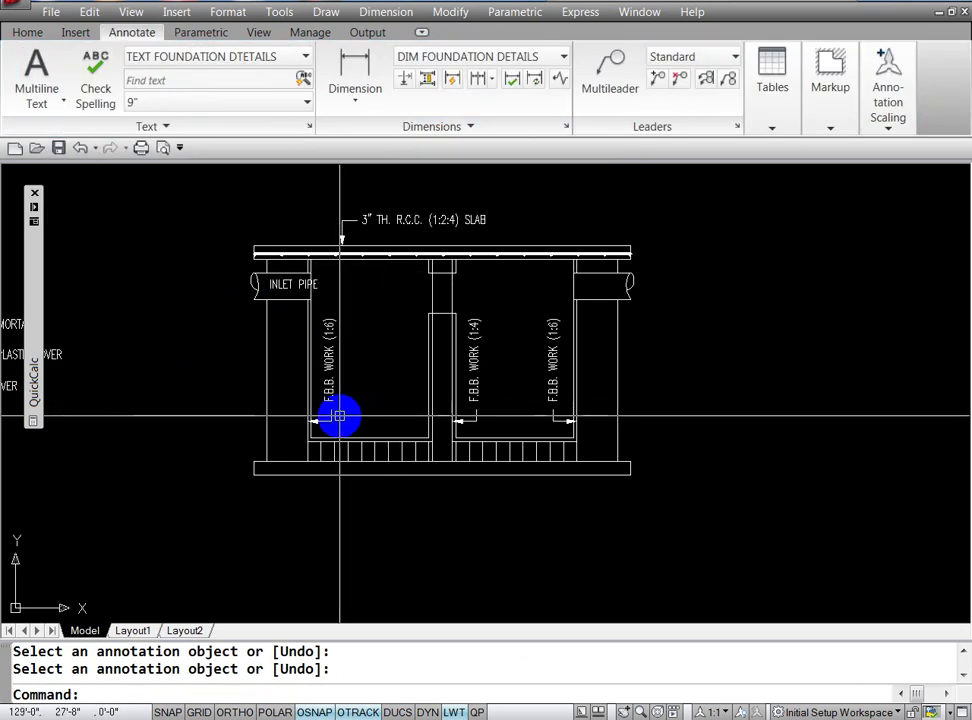
Step: Nudge the INLET PIPE label, then stretch it horizontally to sit inside the pipe beside the wall
text(m)
key(Return)
click(283, 284)
key(Return)
click(193, 363)
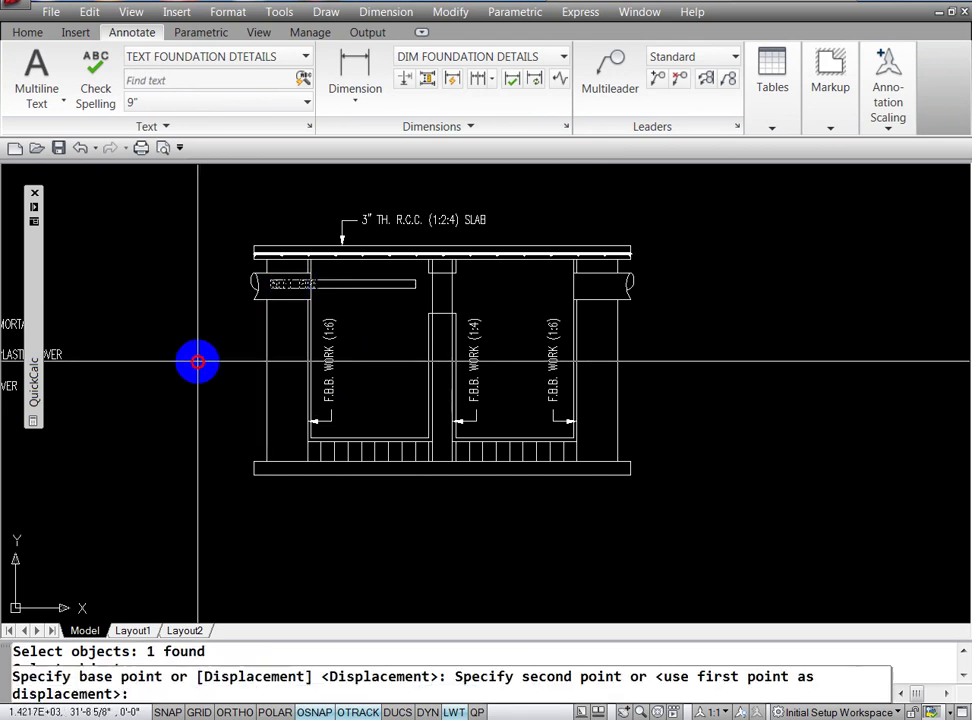
click(191, 363)
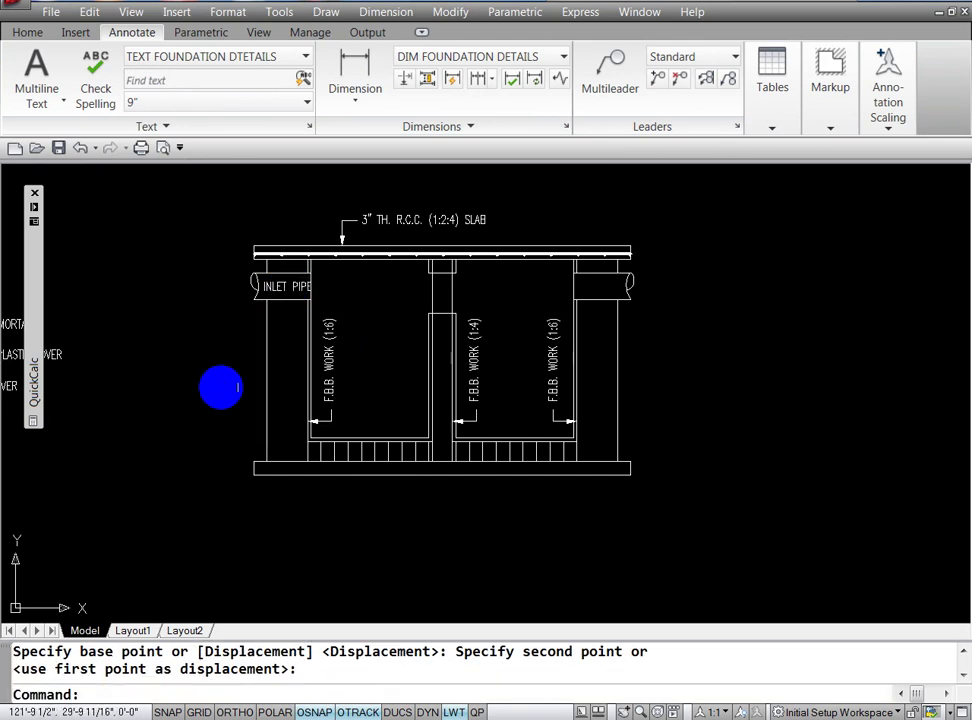
click(291, 287)
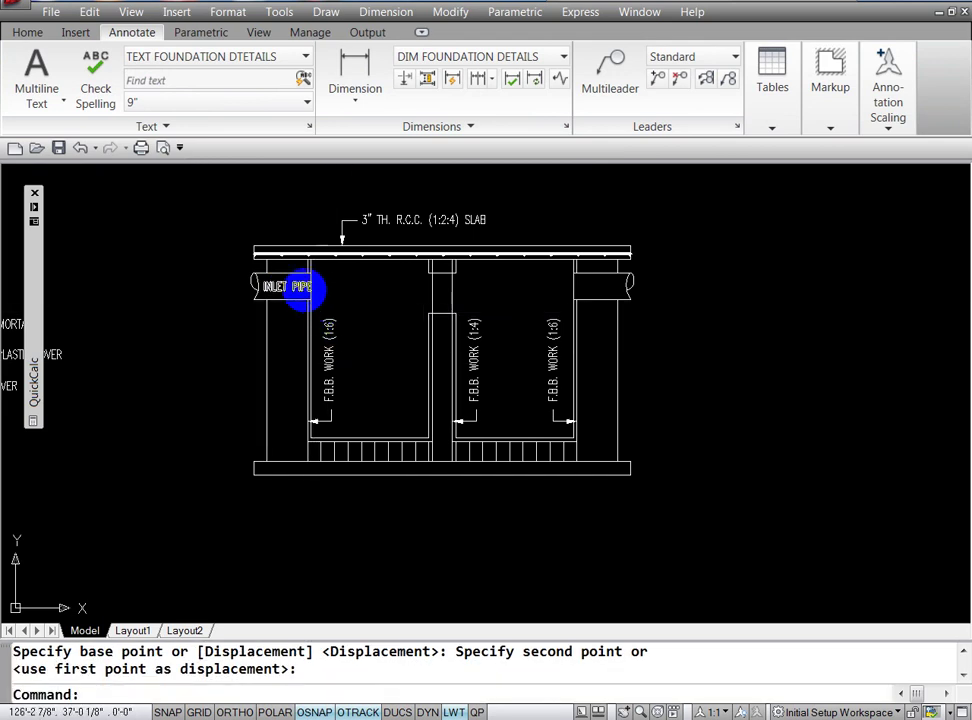
click(410, 282)
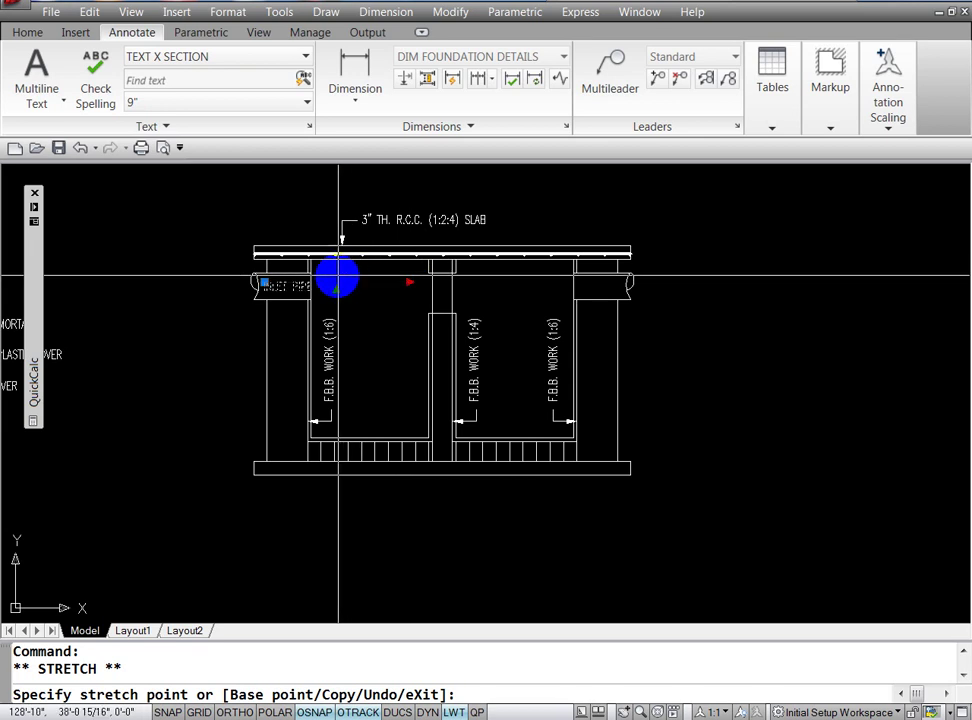
key(F8)
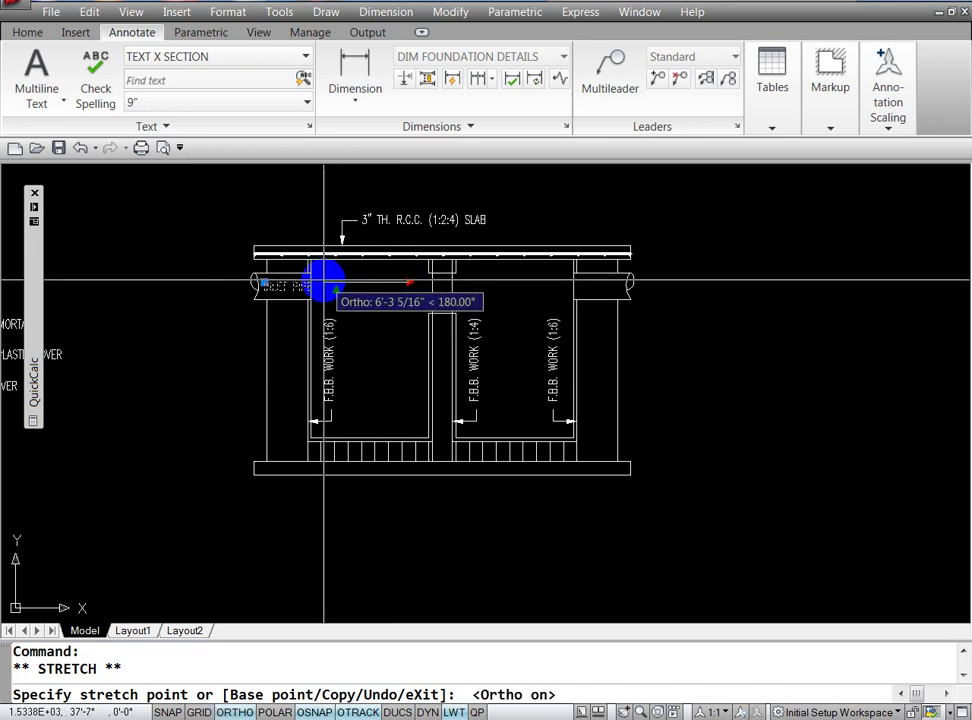
click(323, 279)
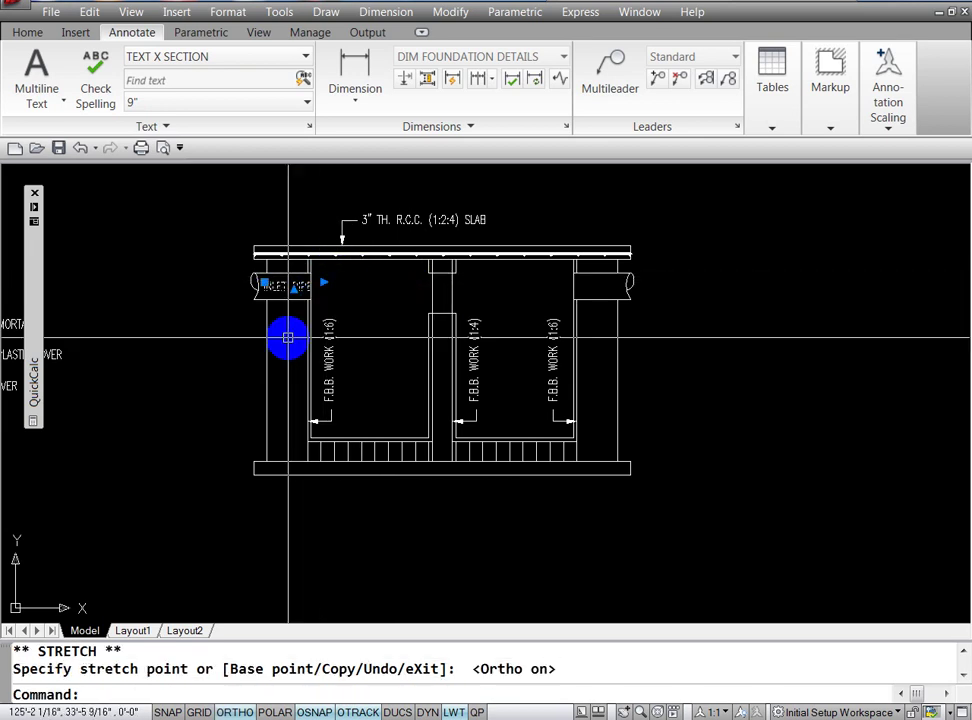
key(Escape)
key(Escape)
Step: Begin another move of the INLET PIPE label but cancel it, leaving the label in place
text(m)
key(Return)
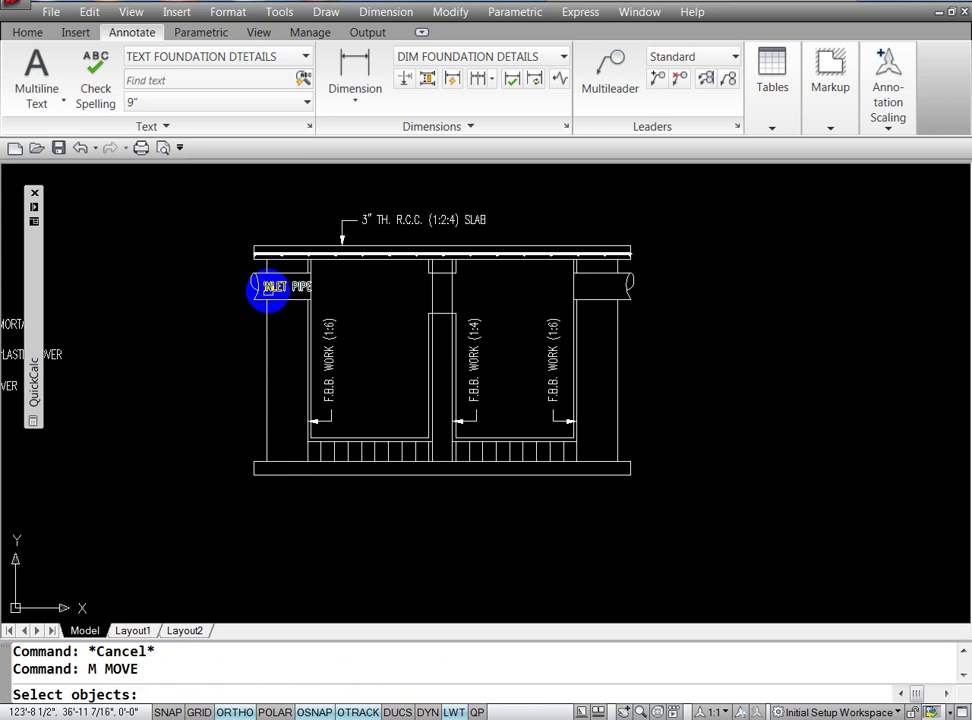
click(267, 284)
key(Return)
click(236, 351)
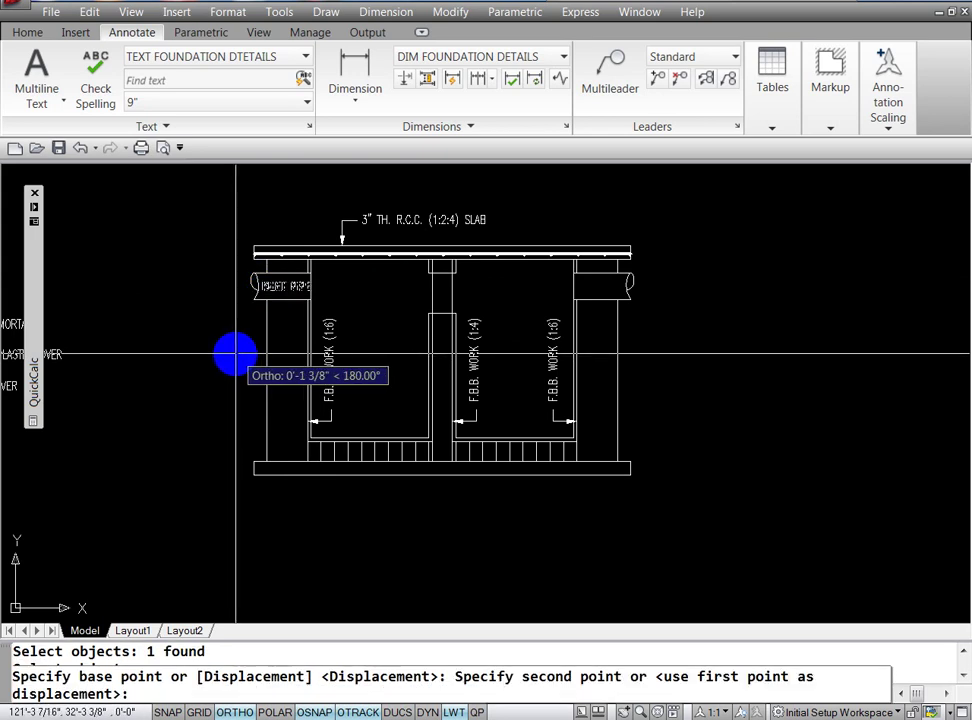
key(Escape)
key(Escape)
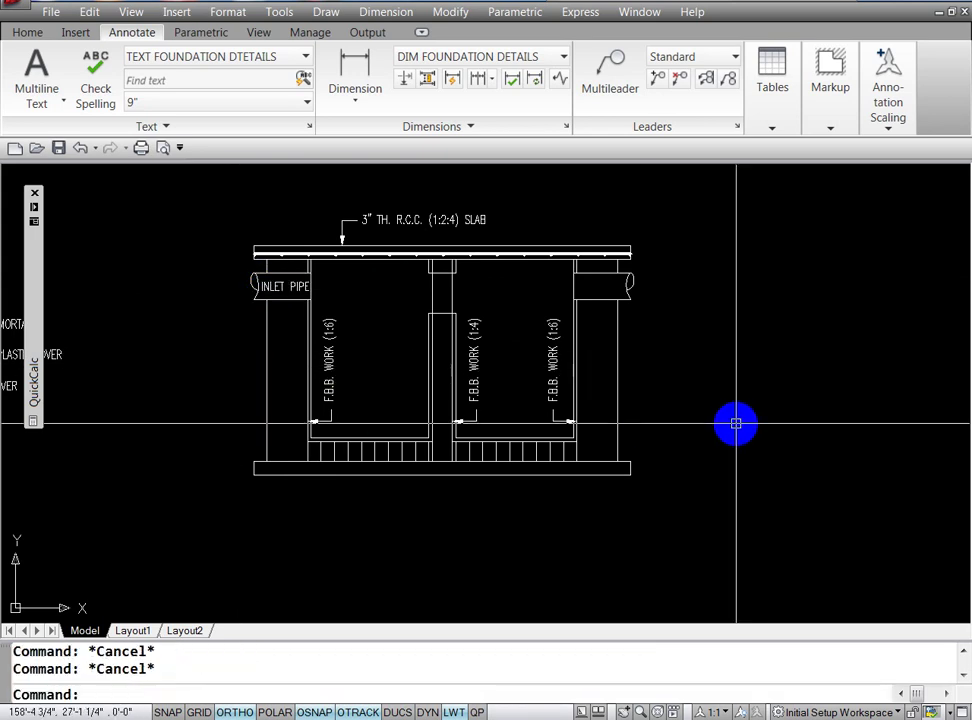
Step: Mirror the INLET PIPE label about a vertical line through the section centre, keeping the original
text(MI)
key(Return)
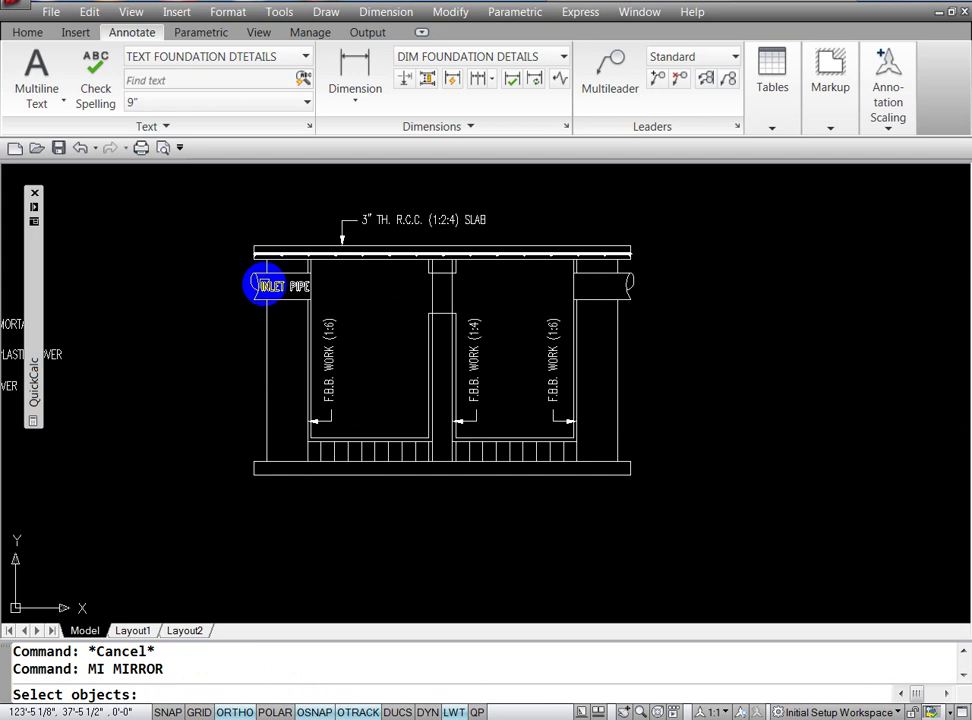
click(266, 286)
key(Return)
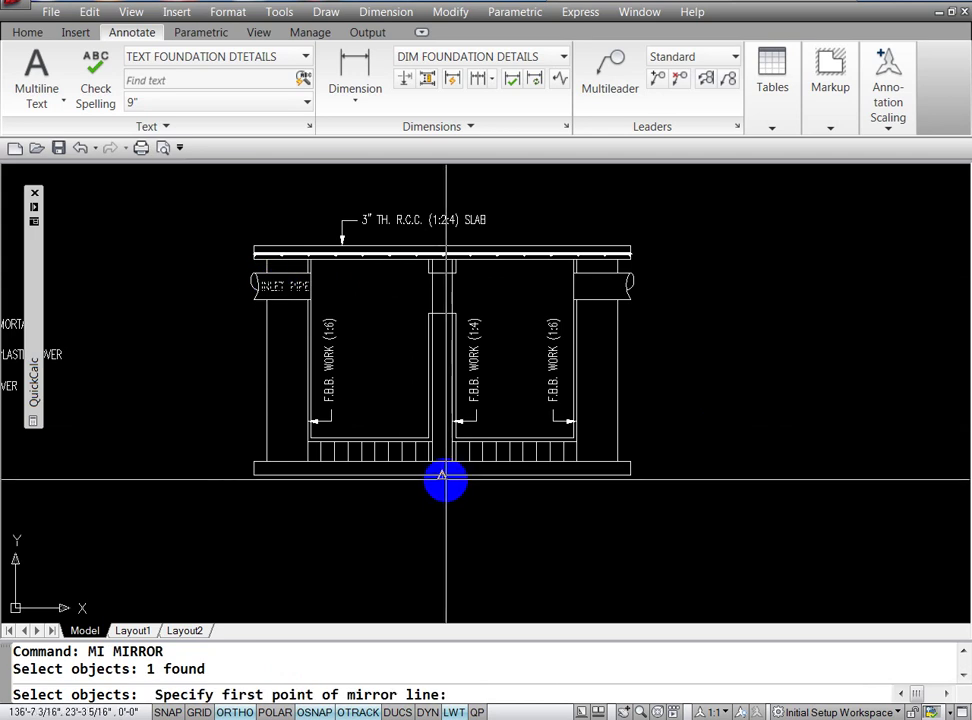
click(441, 476)
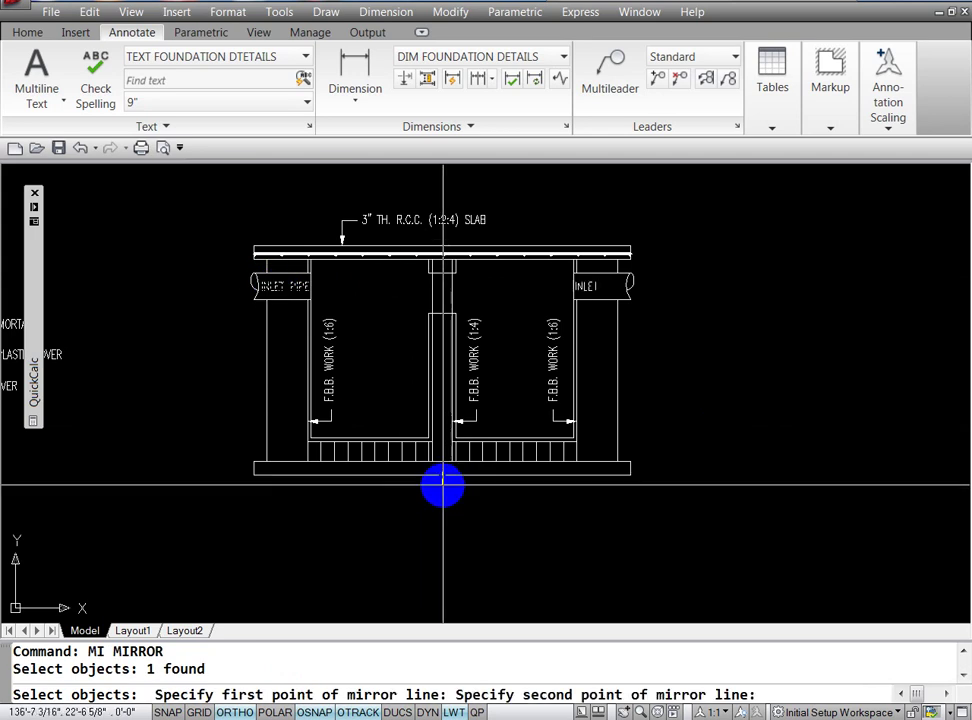
click(436, 576)
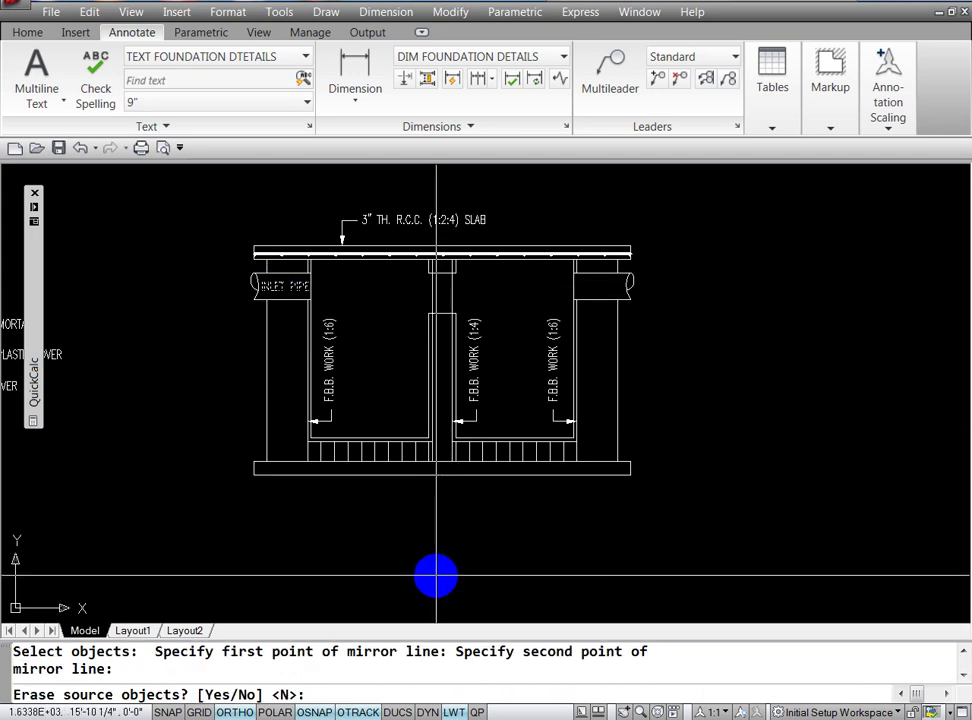
text(N)
key(Return)
key(Escape)
key(Escape)
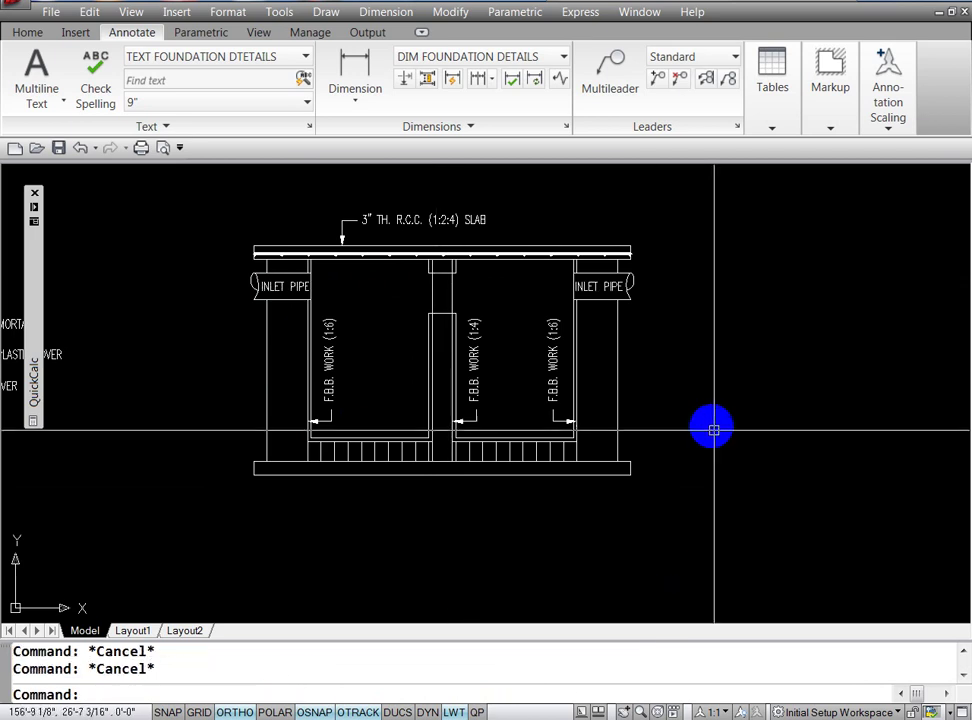
Step: Reword the mirrored right-hand label to OUTLET PIPE
text(ED)
key(Return)
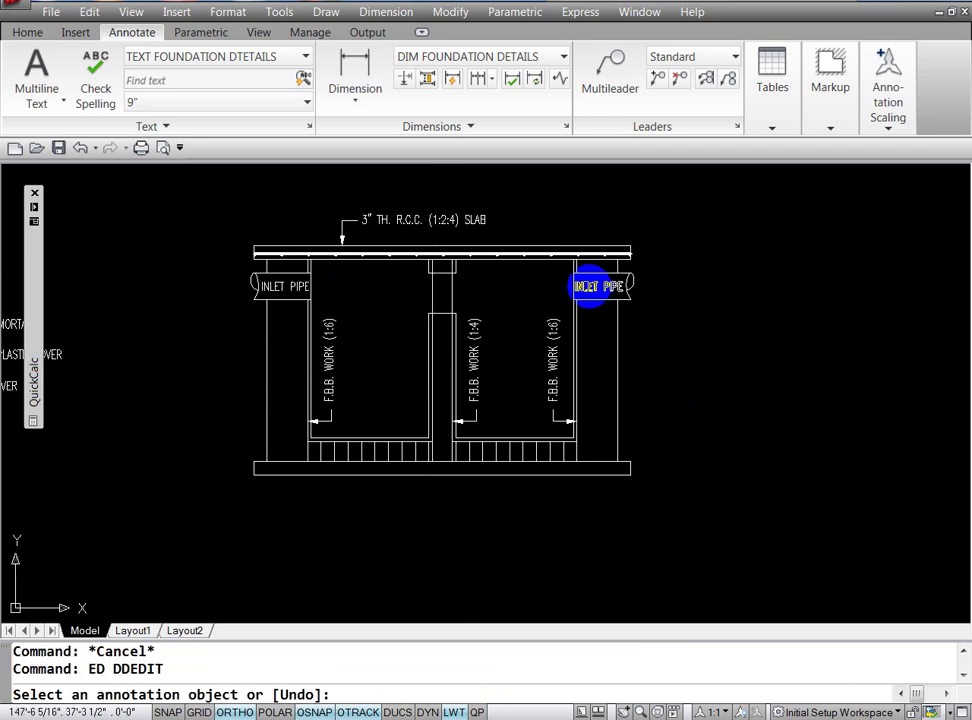
click(588, 287)
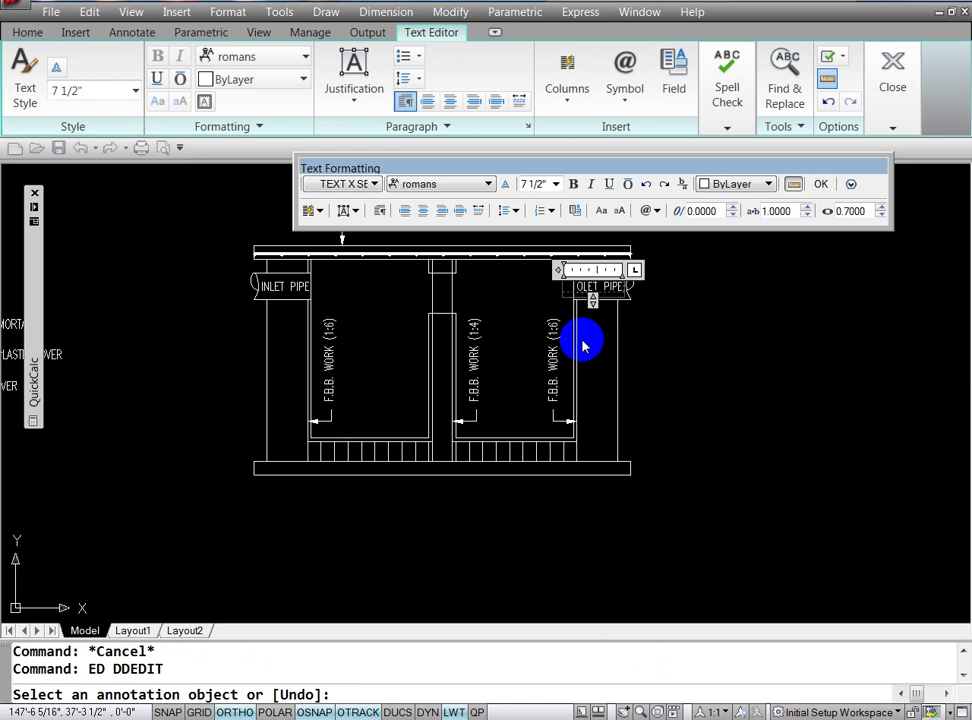
click(683, 393)
Step: Break the OUTLET PIPE label onto two lines
key(Return)
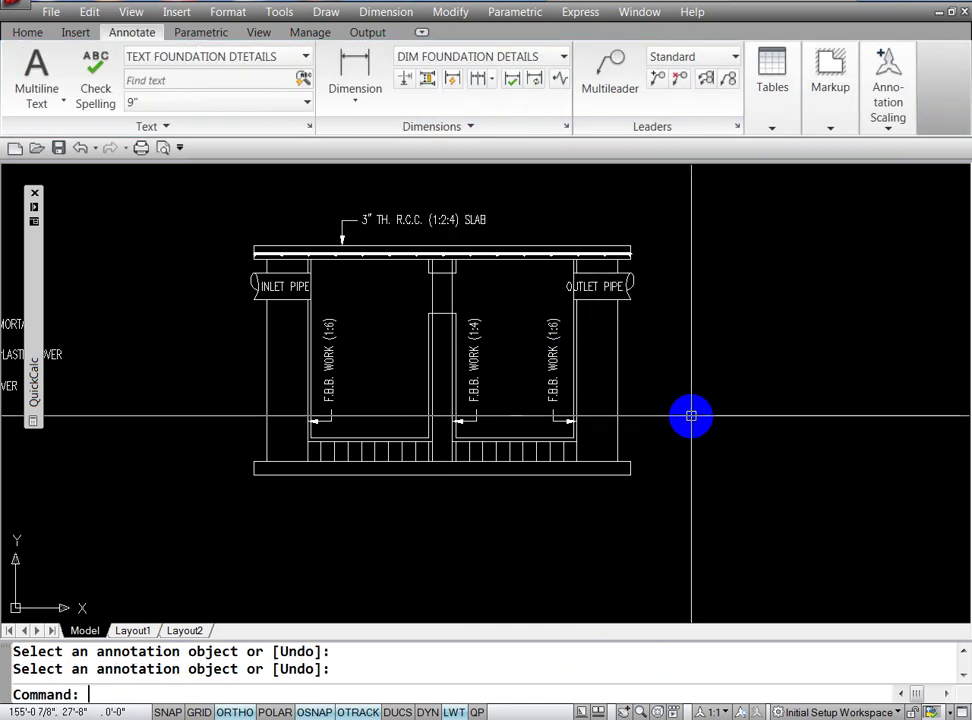
key(Escape)
key(Escape)
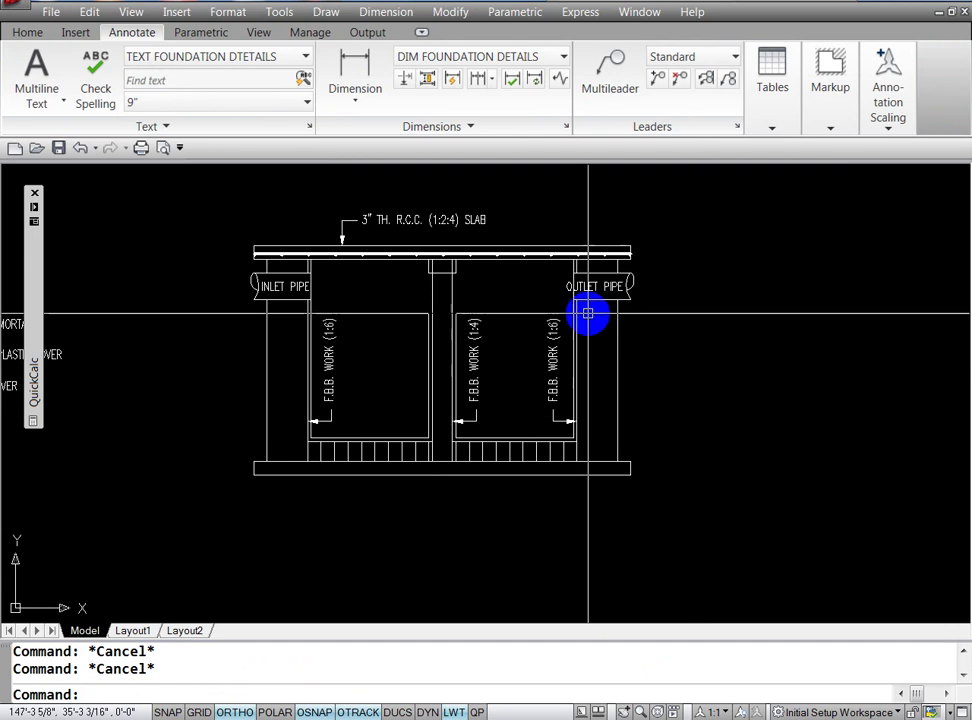
text(ED)
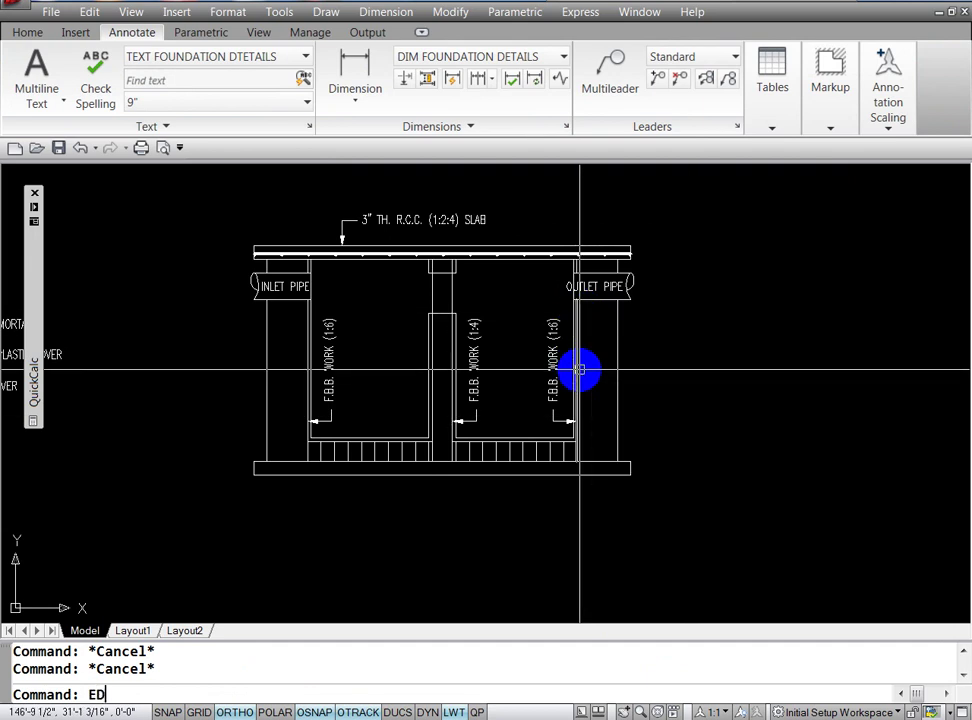
text(ED)
key(Return)
key(Escape)
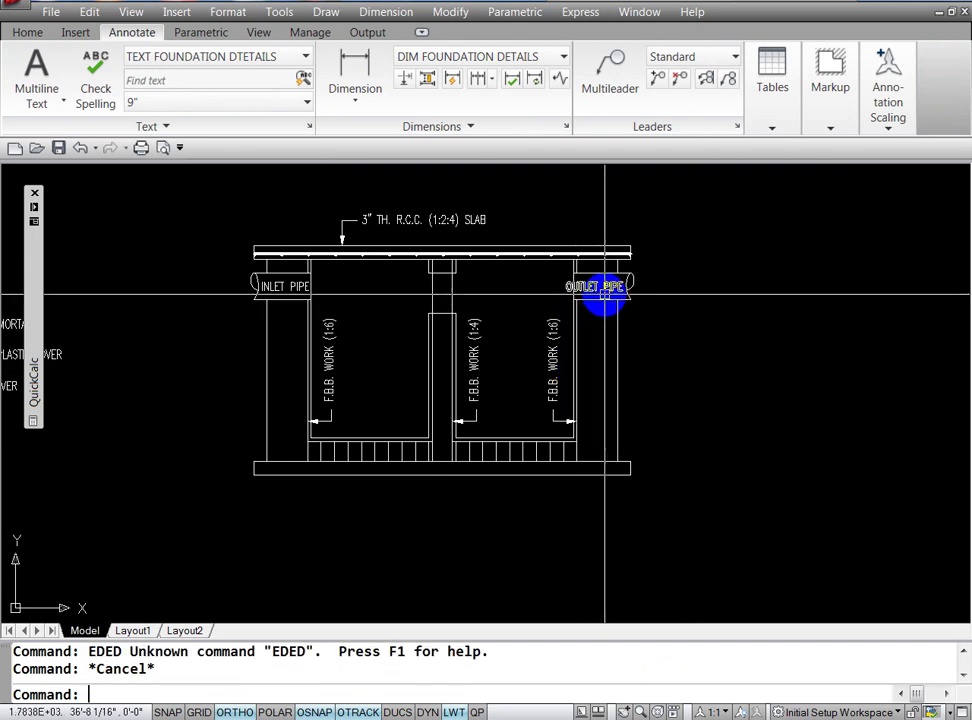
key(Return)
click(604, 290)
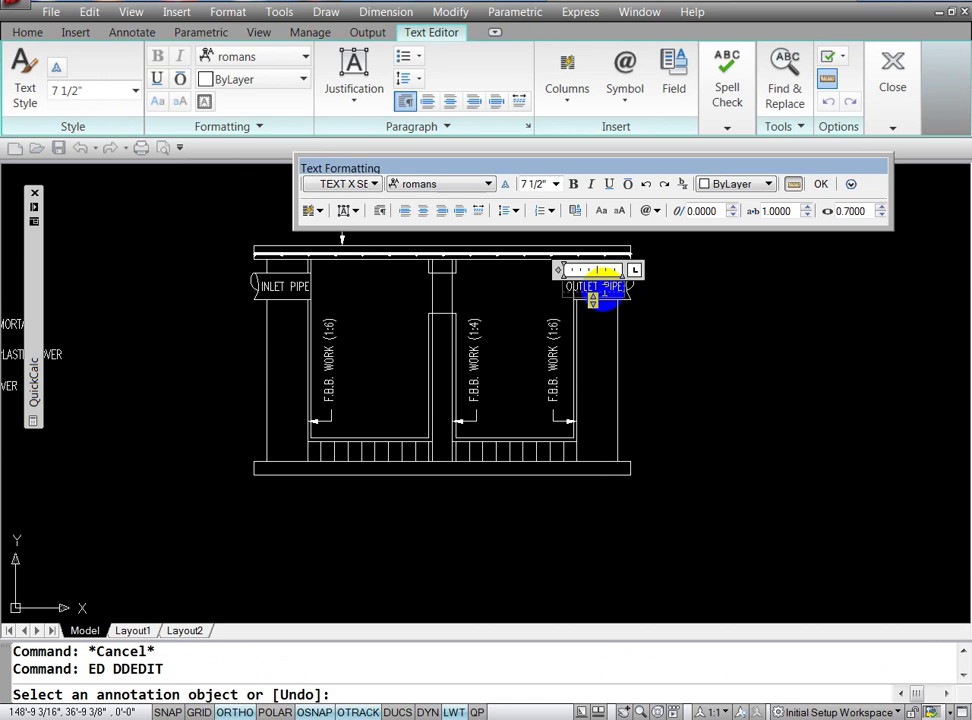
key(Return)
click(695, 410)
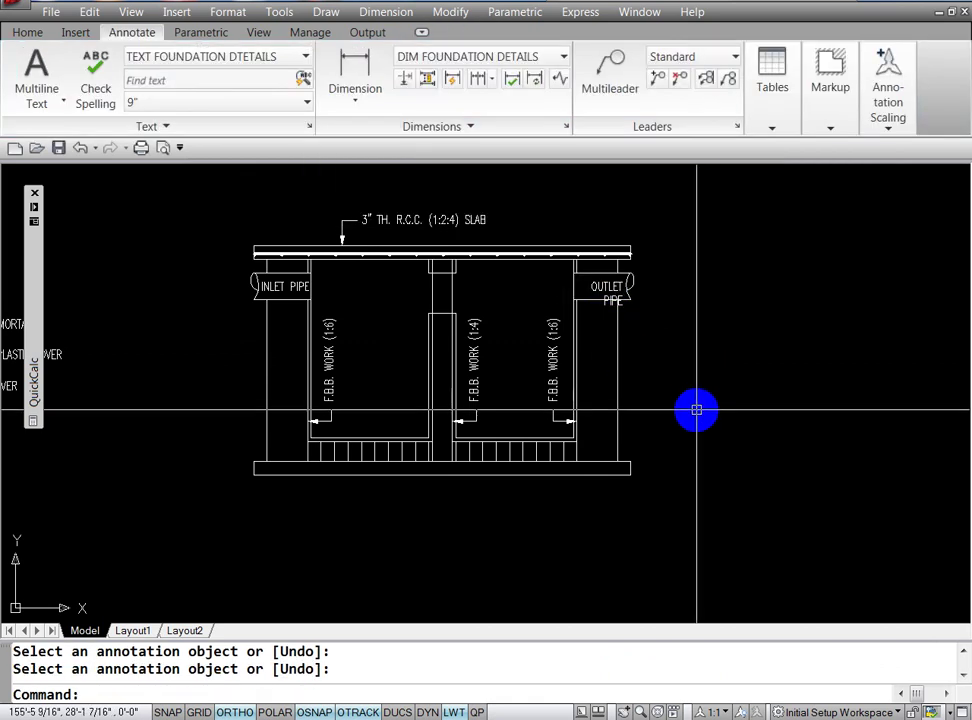
key(Escape)
key(Escape)
Step: Shift the OUTLET PIPE label slightly on the right pipe
text(M)
key(Return)
click(600, 285)
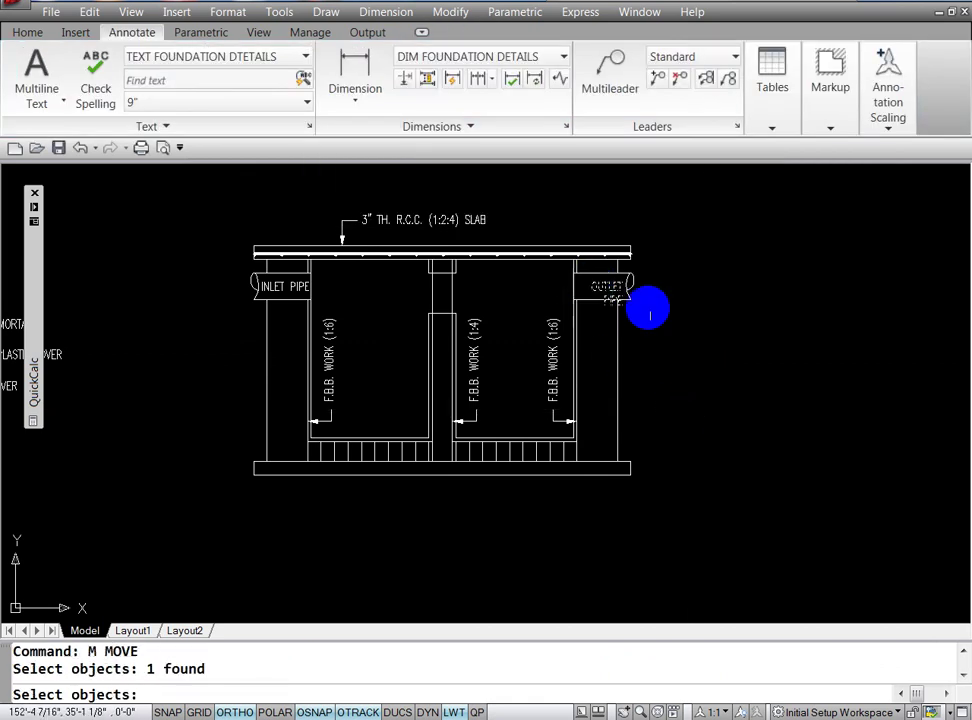
key(Return)
click(680, 353)
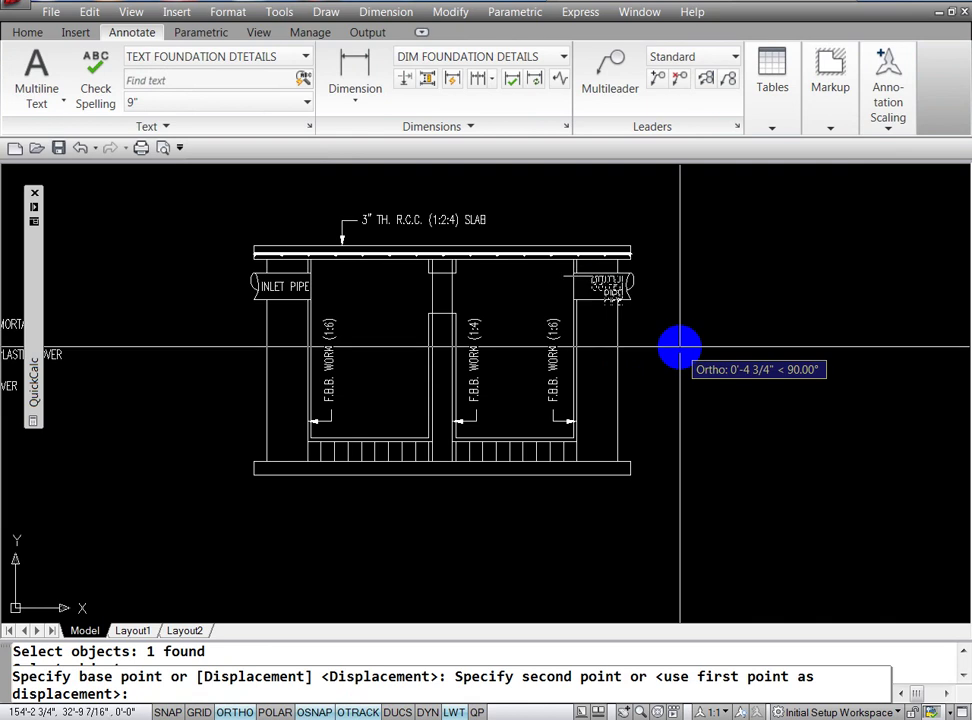
click(680, 350)
key(Escape)
key(Escape)
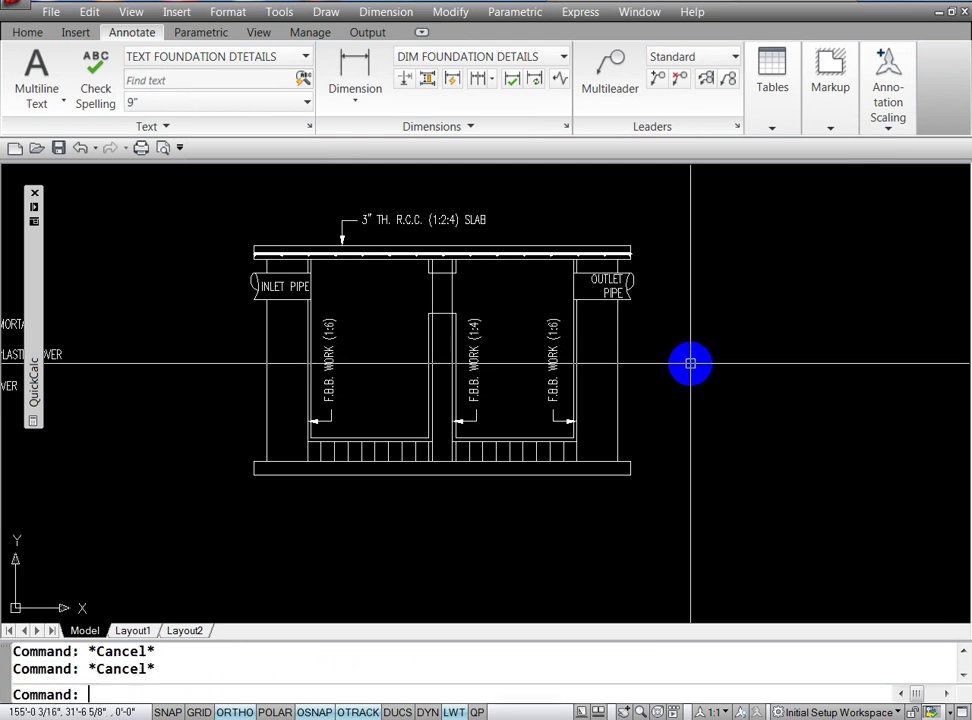
text(M)
key(Return)
key(Escape)
text(ED)
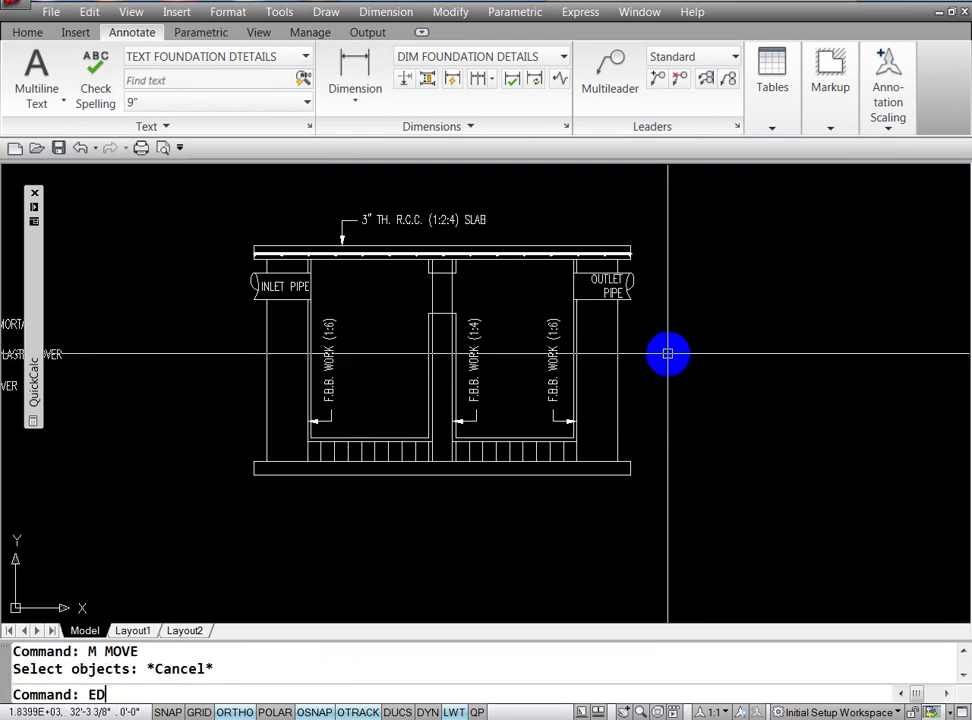
Step: Left-align the two-line OUTLET PIPE text
key(Return)
click(605, 285)
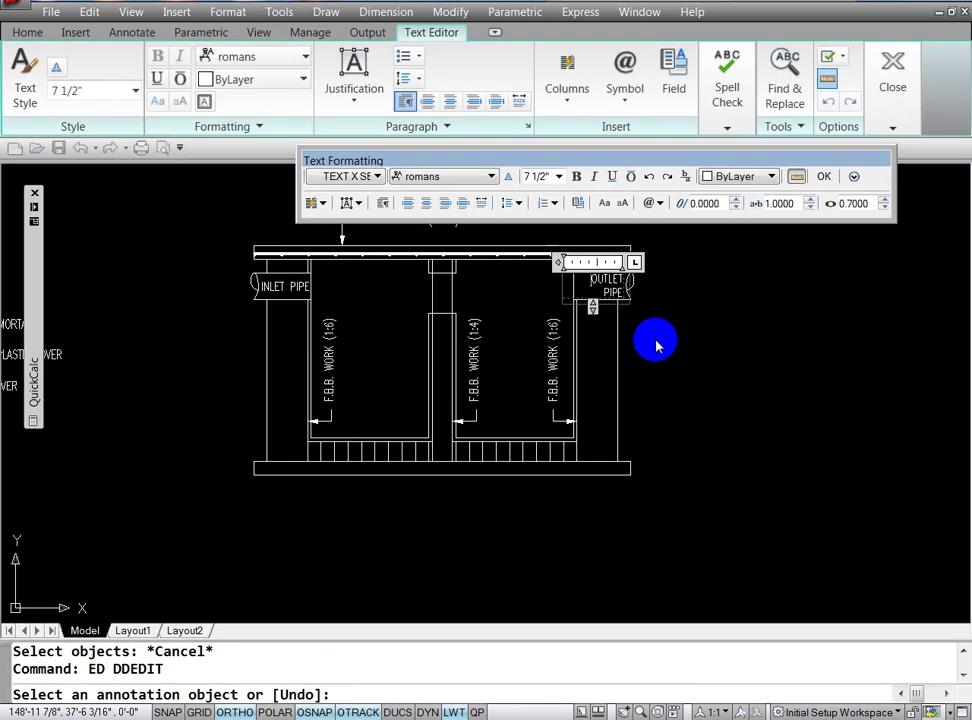
key(ctrl+a)
click(408, 203)
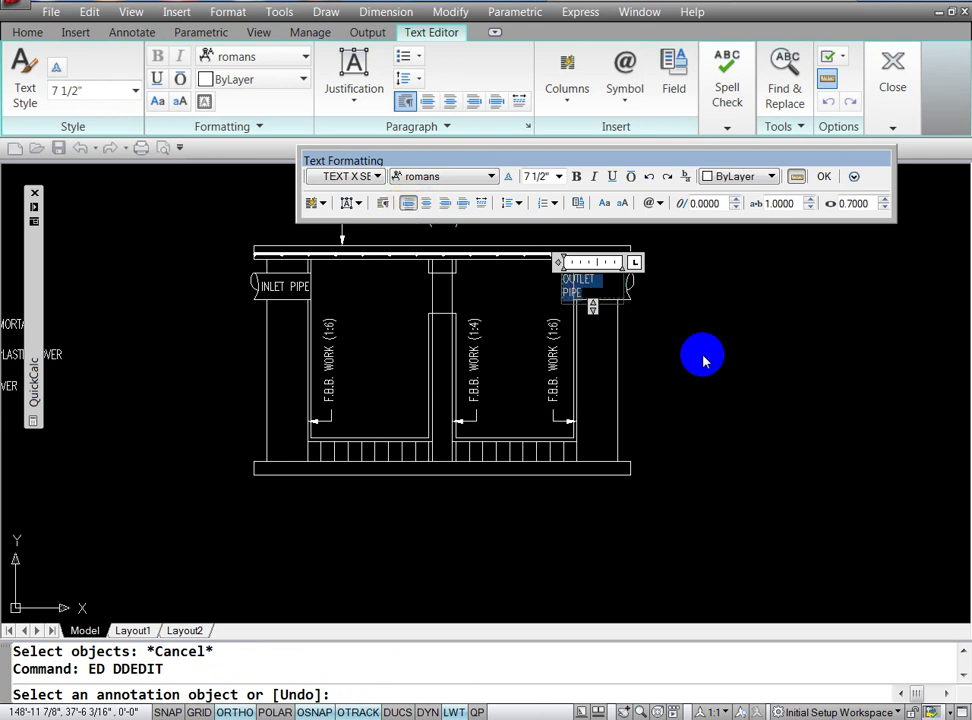
click(703, 360)
key(Escape)
Step: Start moving the OUTLET PIPE label into the right pipe end
key(Return)
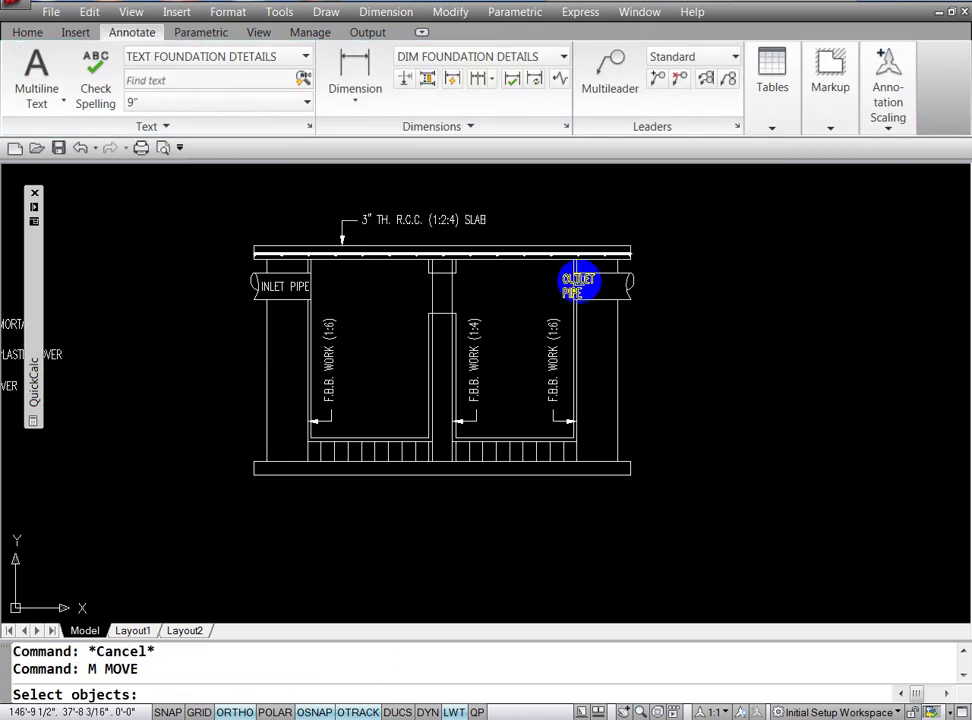
click(581, 282)
key(Return)
click(705, 386)
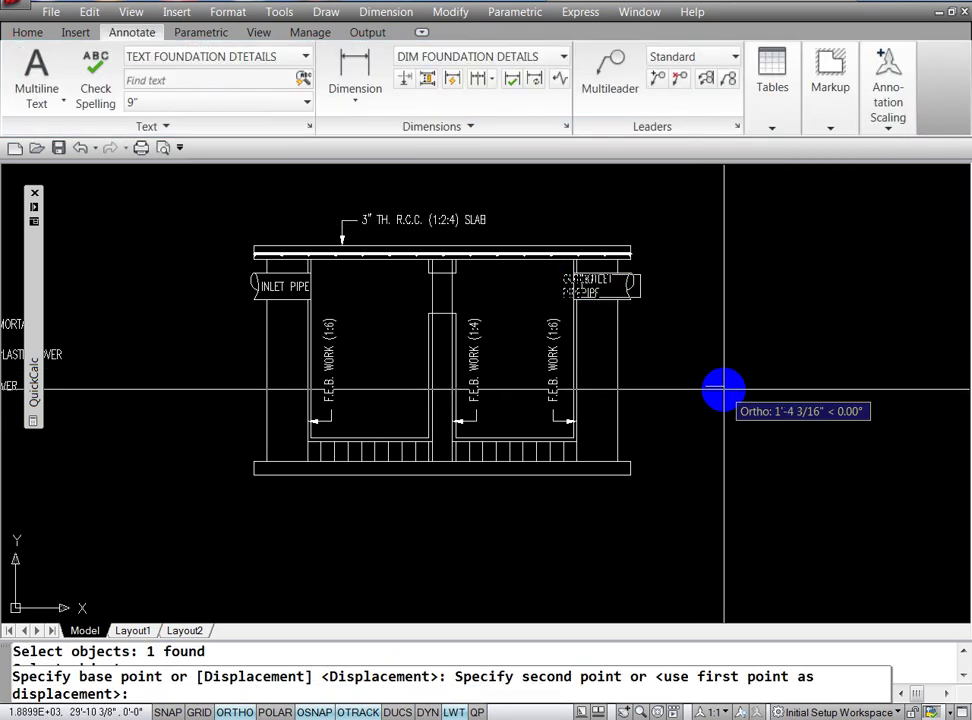
key(Escape)
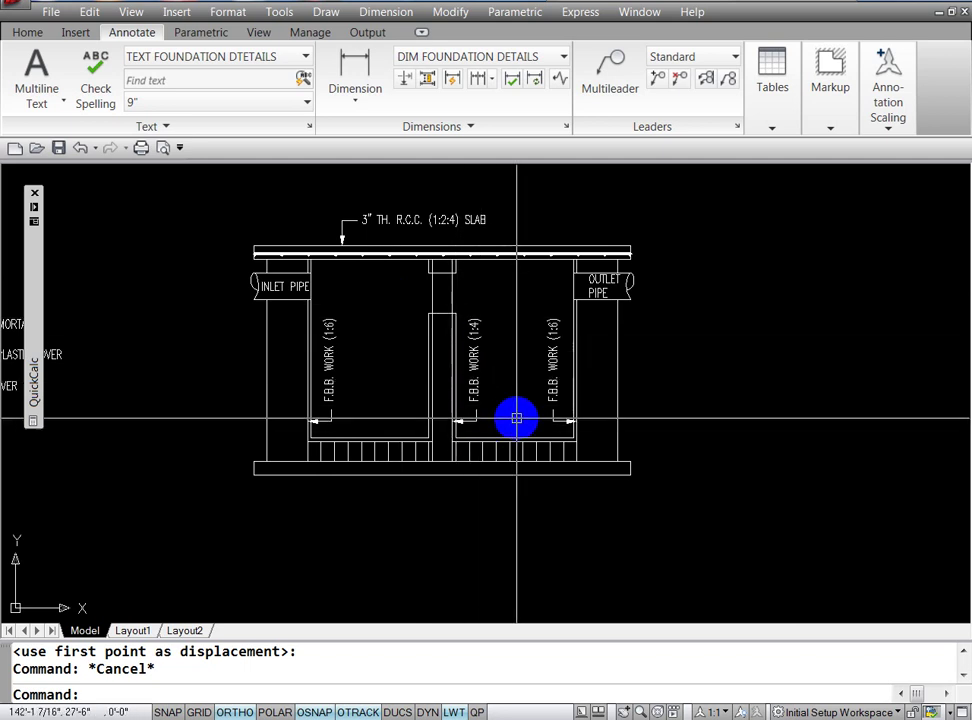
key(Escape)
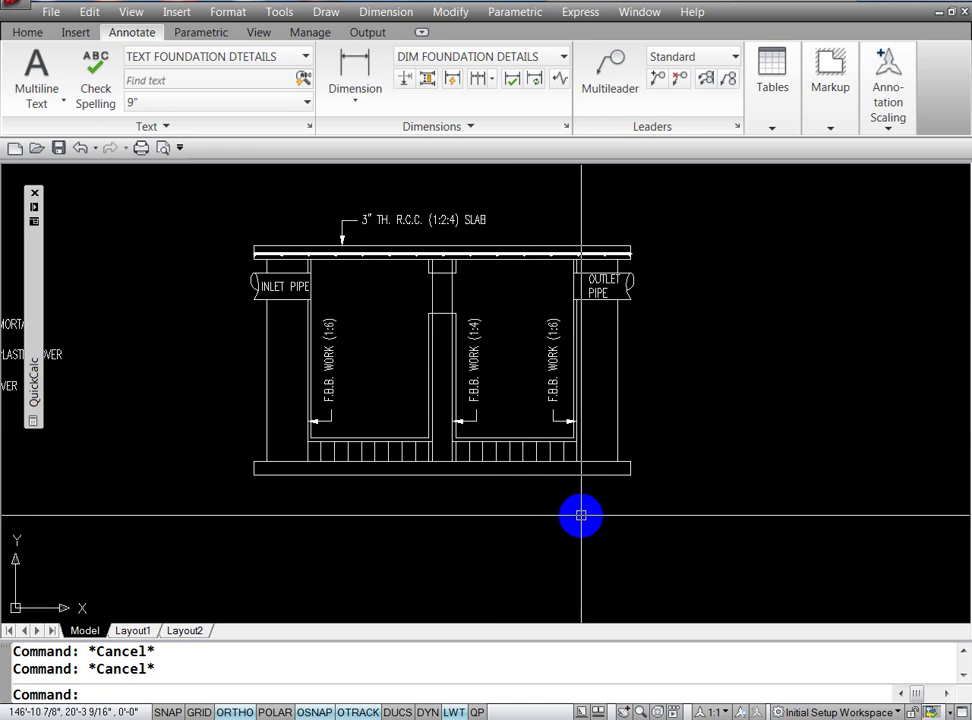
text(E)
Step: Erase the right-hand F.B.B. WORK label and its leftover arrow
key(Return)
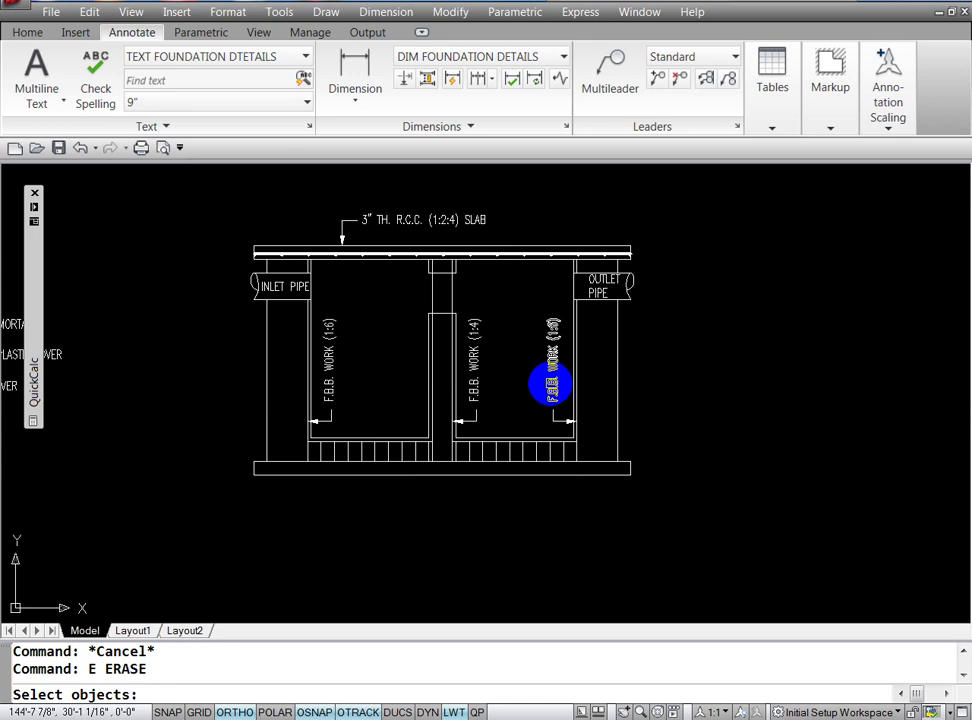
click(550, 384)
key(Return)
key(Return)
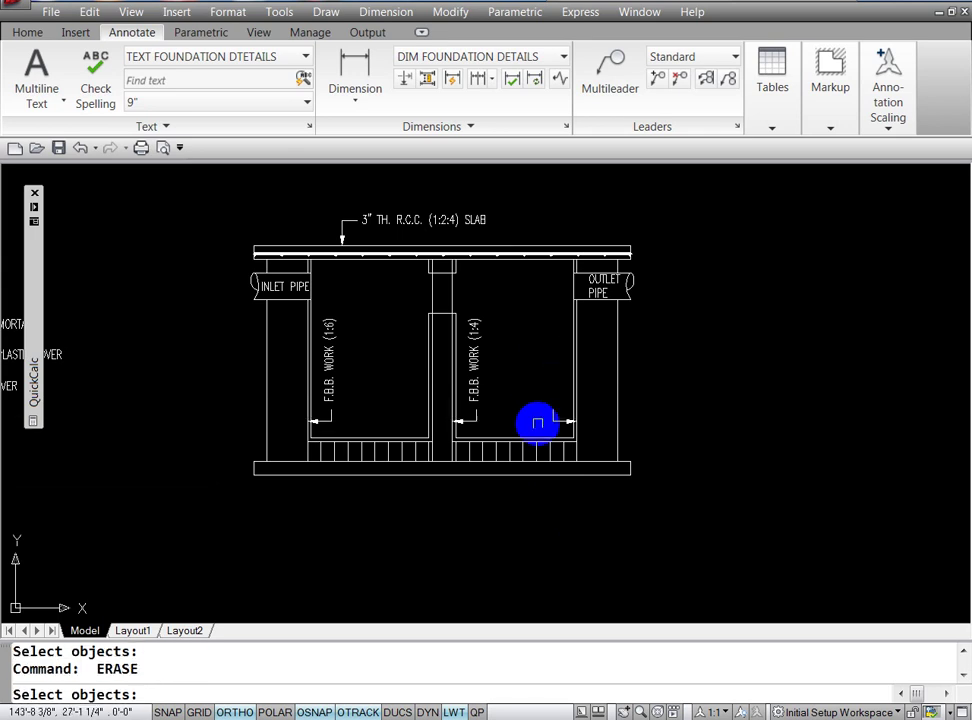
click(553, 418)
key(Return)
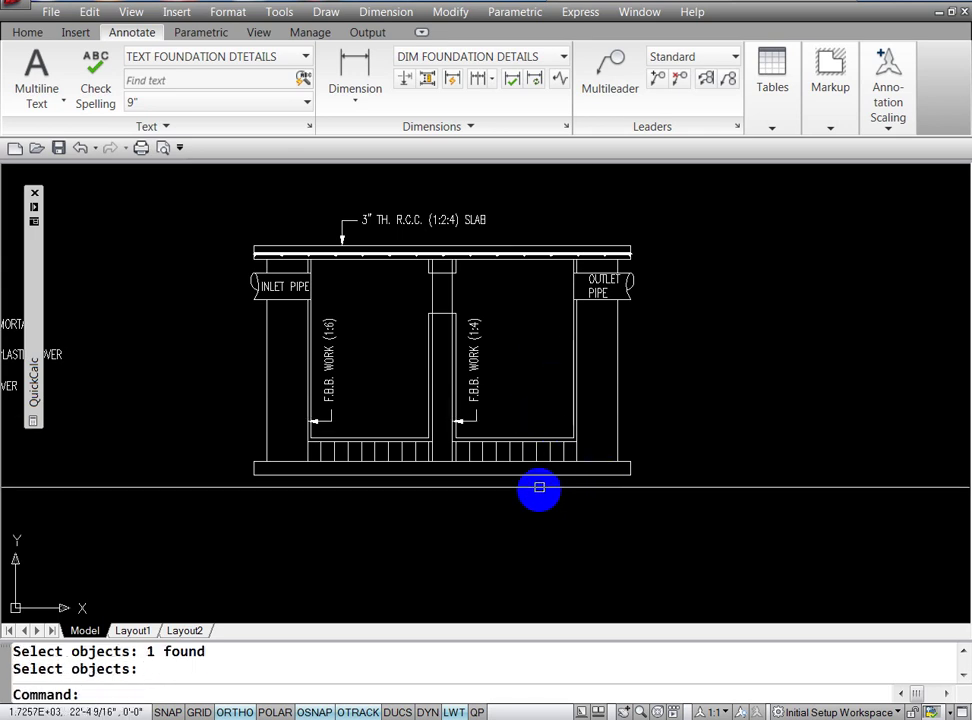
Step: Try a line and a leader at the right wall, then undo them along with the last erase
text(l)
key(Return)
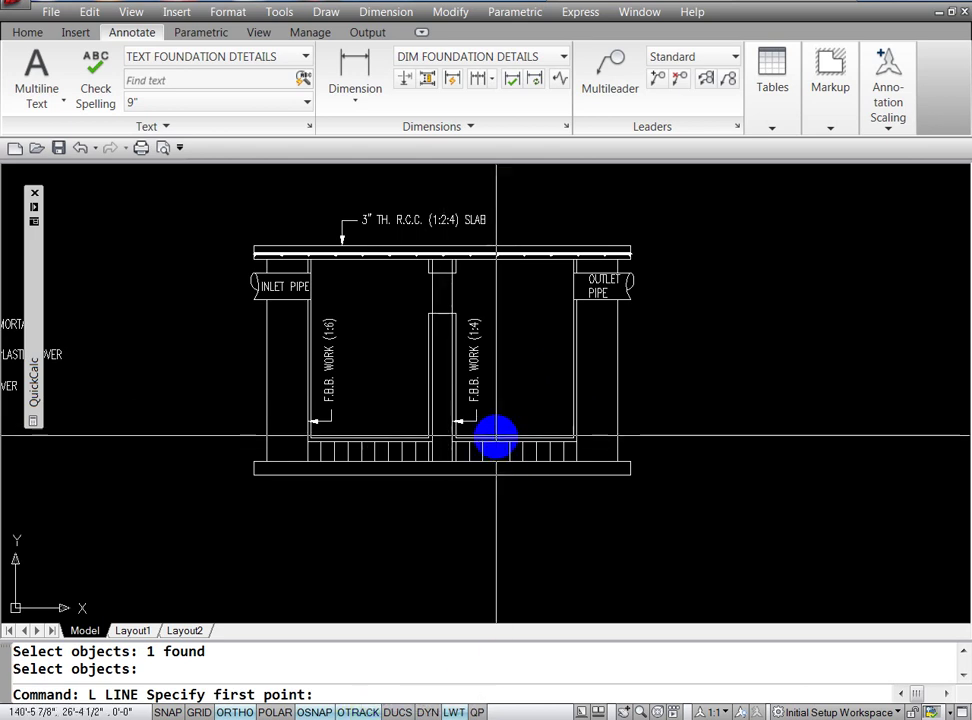
key(Escape)
key(Escape)
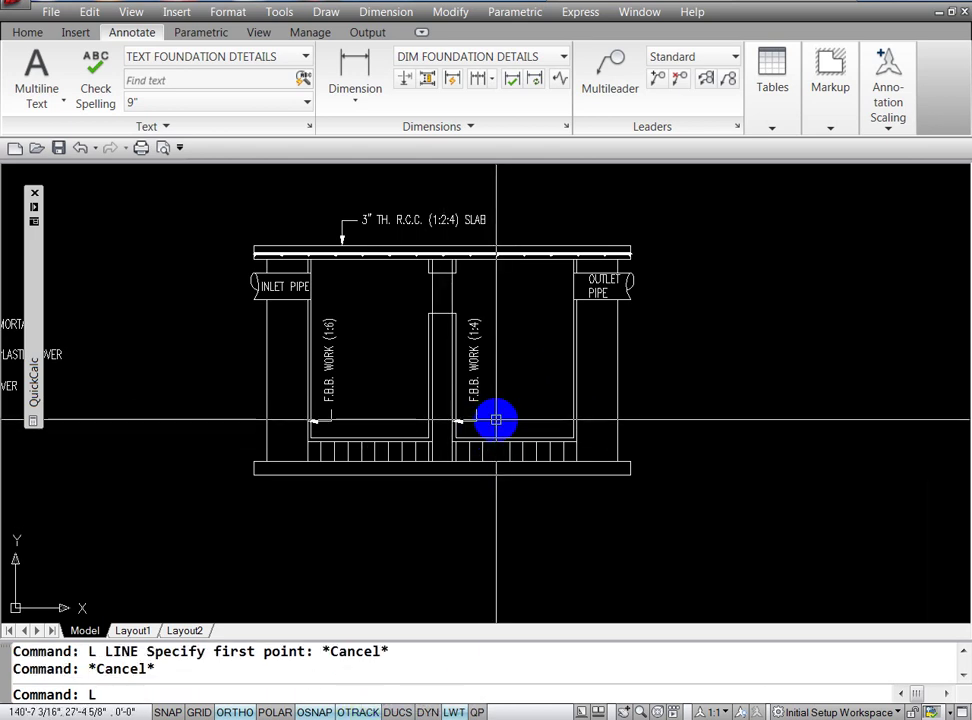
text(e)
key(Return)
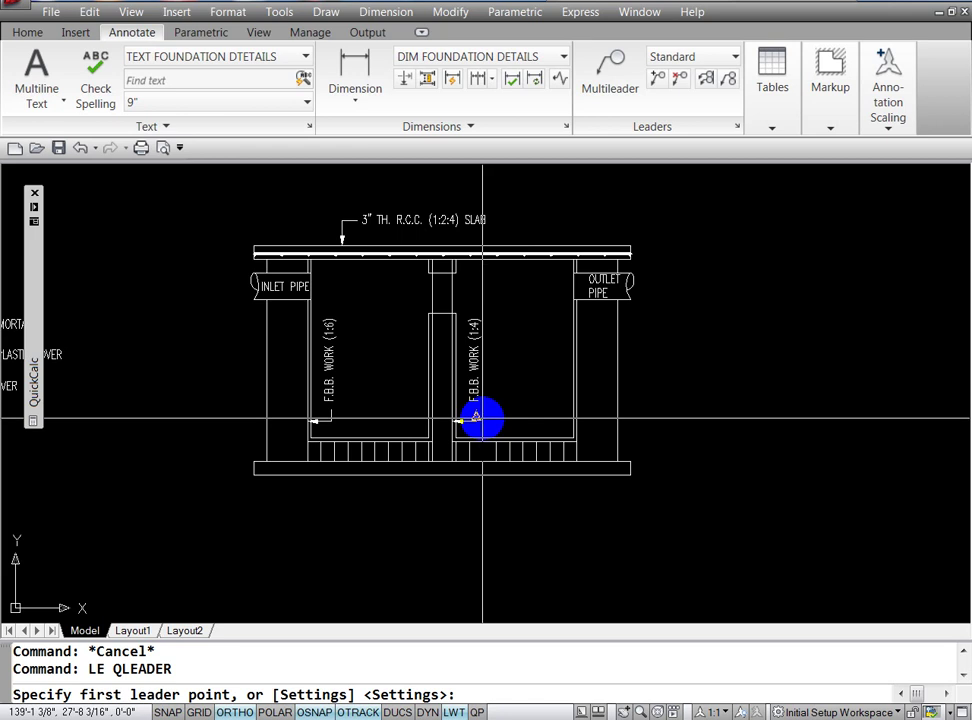
click(564, 421)
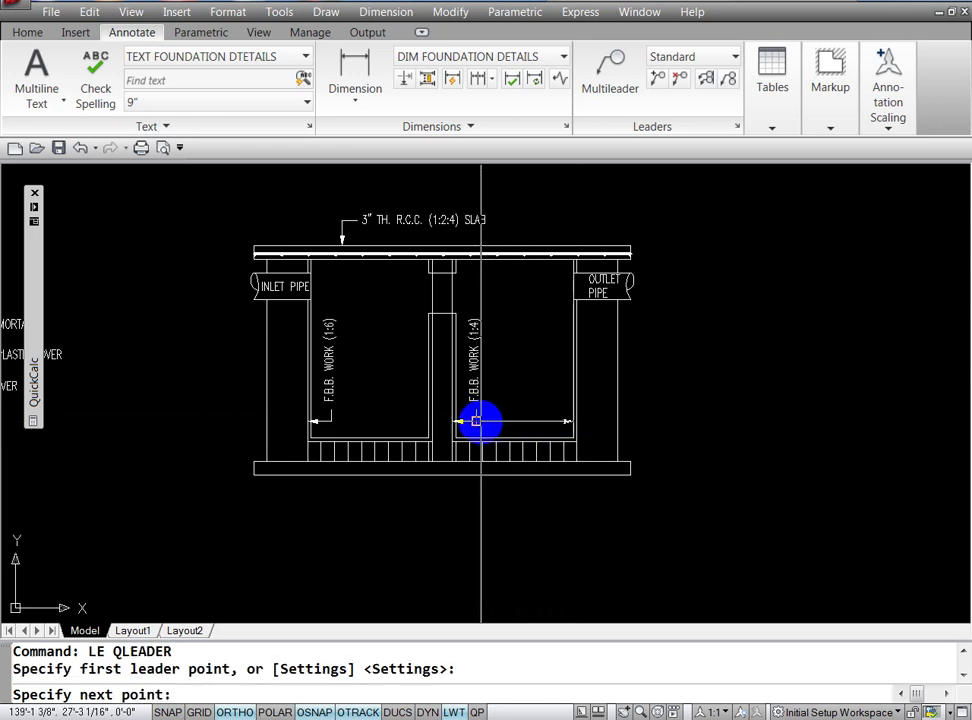
click(474, 422)
key(Escape)
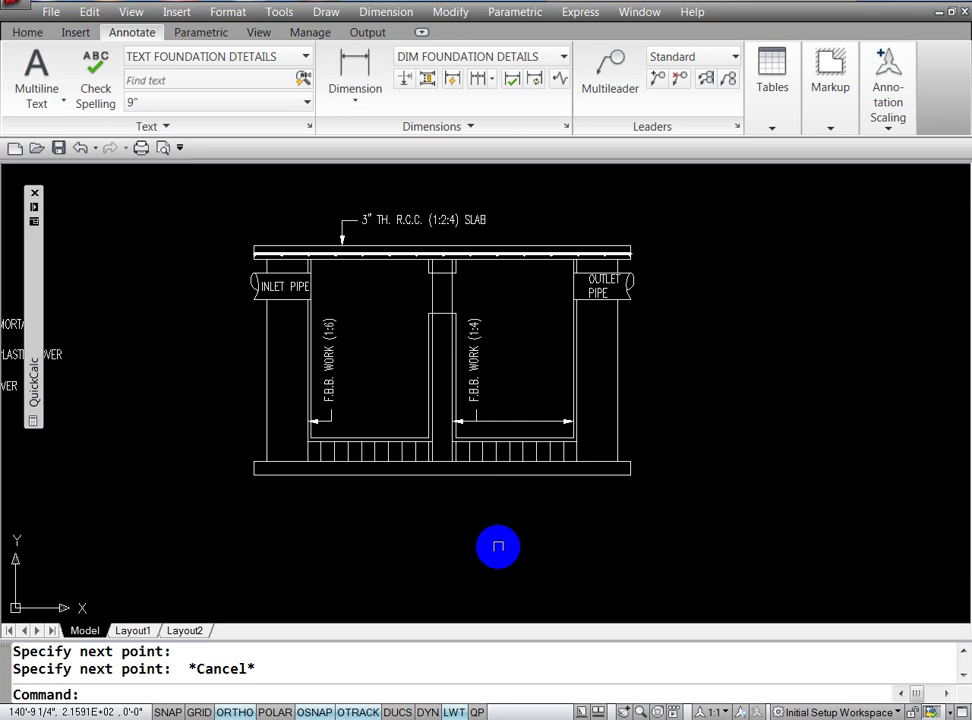
key(ctrl+z)
key(ctrl+z)
key(ctrl+z)
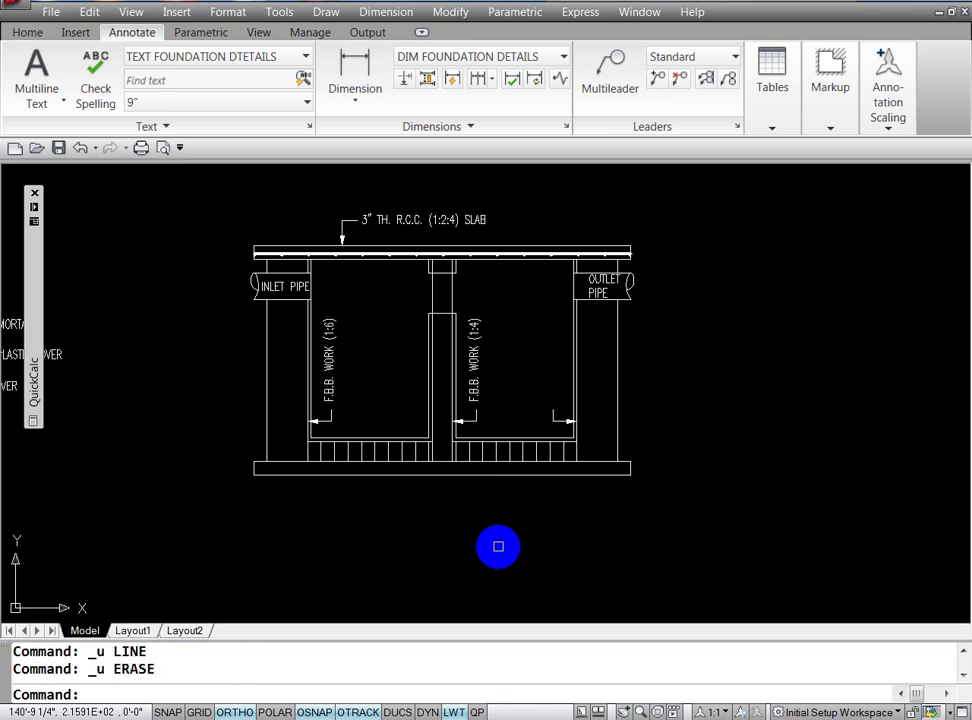
key(ctrl+z)
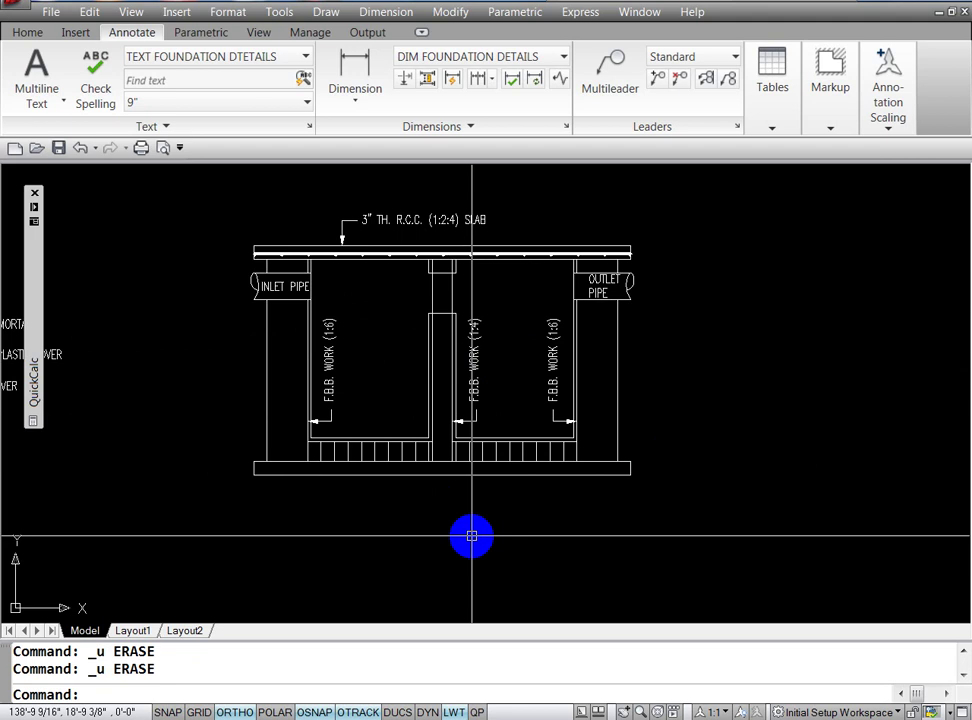
Step: Finish undoing the erase so the right wall's F.B.B. WORK (1:6) label returns
key(Escape)
key(Escape)
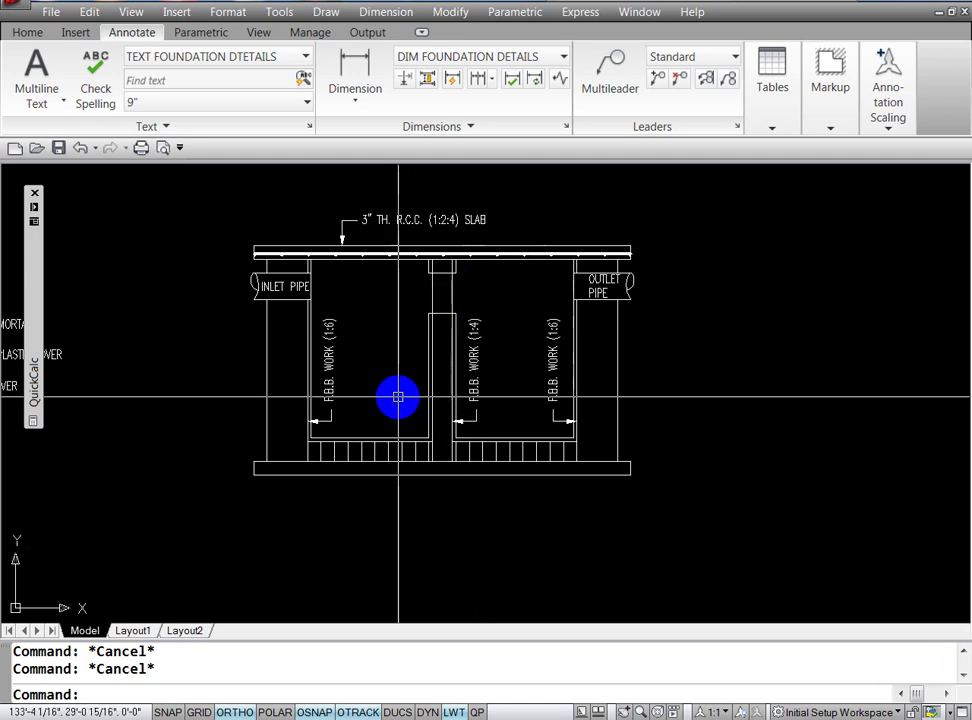
Step: Copy the F.B.B. WORK (1:4) label and its arrow to the left of the middle wall
text(CO)
key(Return)
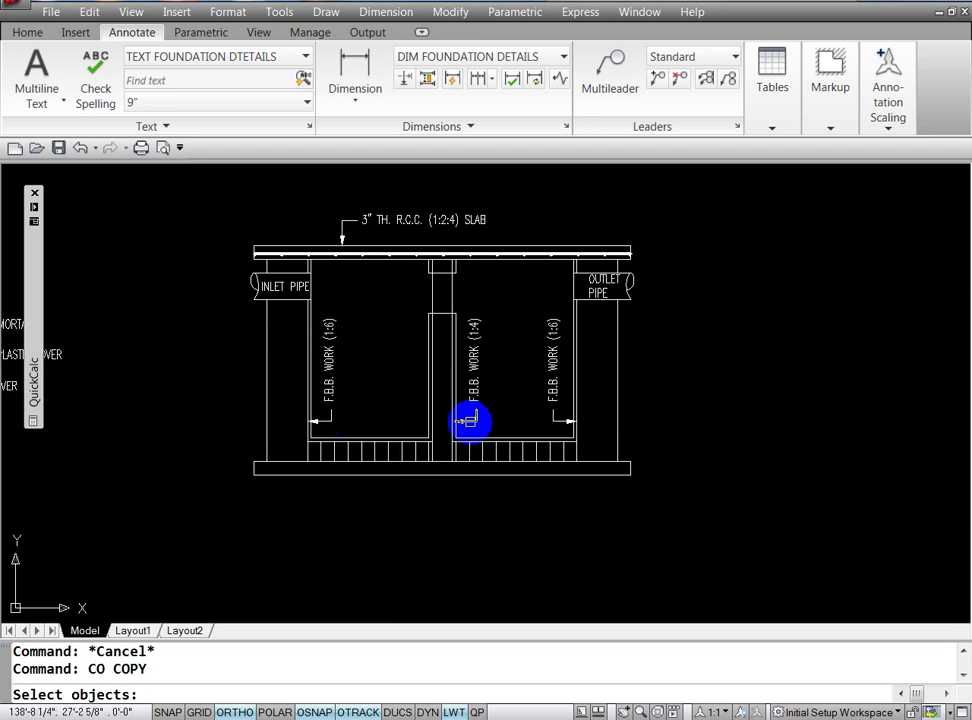
click(468, 390)
click(480, 424)
key(Return)
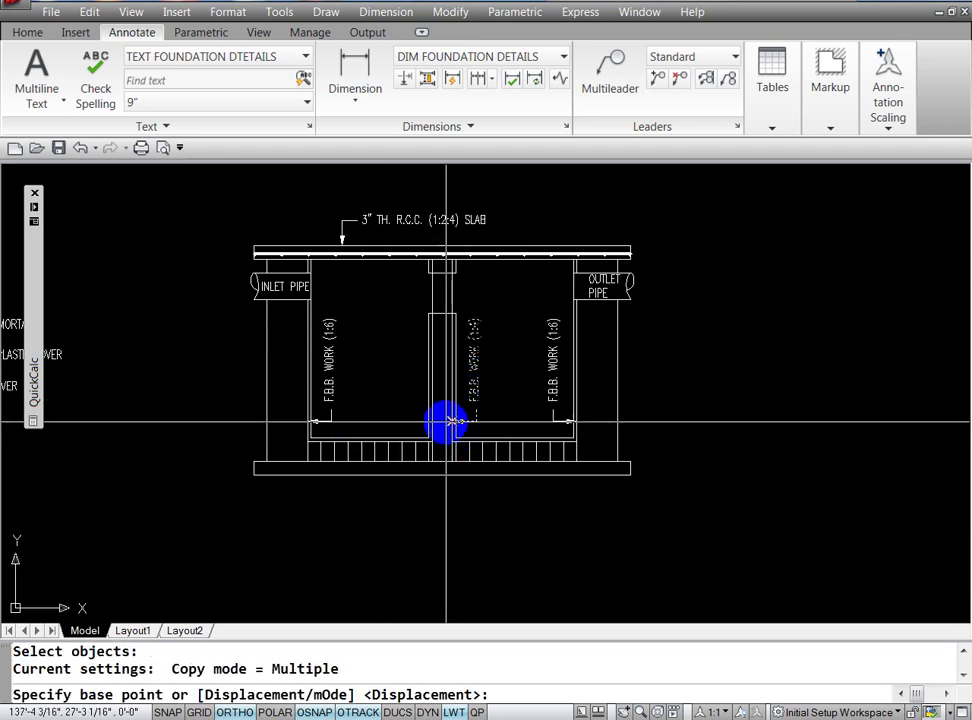
click(451, 421)
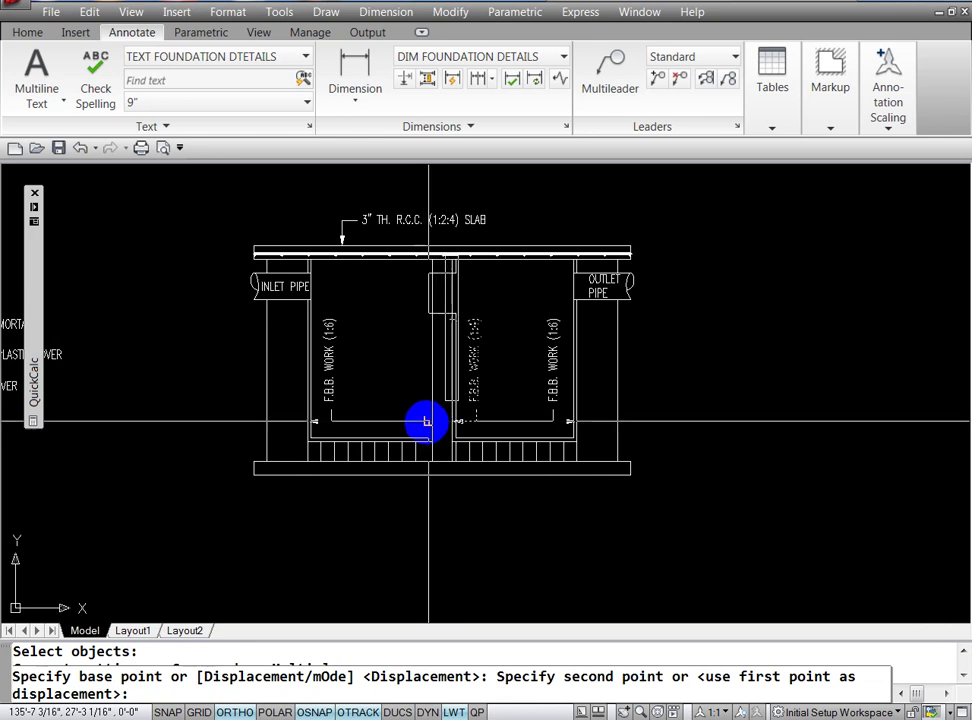
click(427, 421)
key(Escape)
key(Escape)
Step: Mirror the central F.B.B. WORK (1:4) label and arrow about the wall, keeping the originals
text(MI)
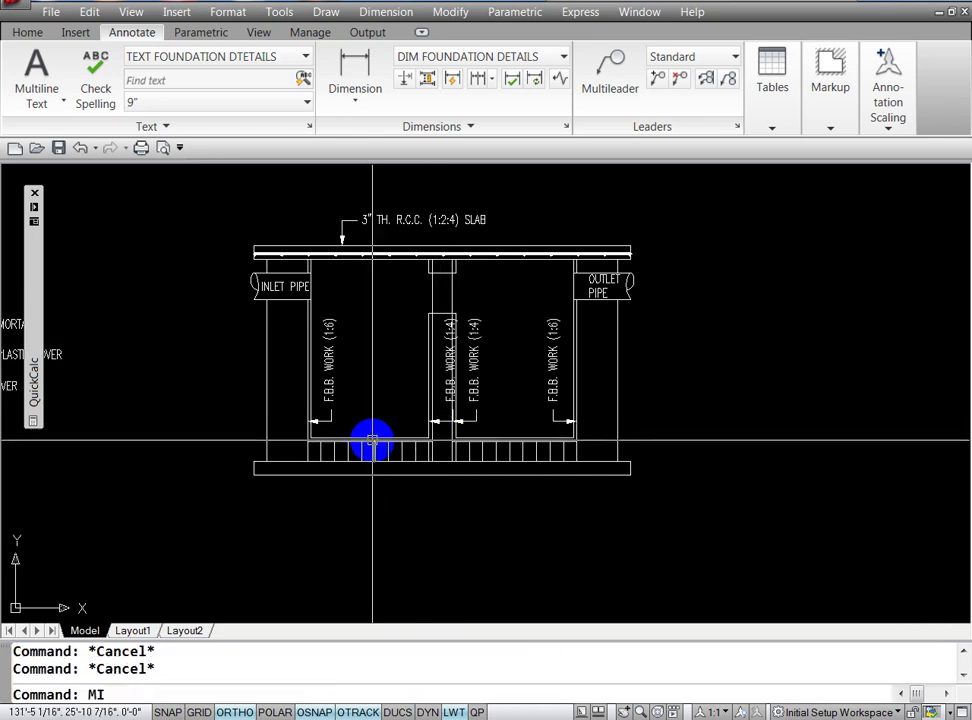
key(Return)
click(440, 421)
click(443, 393)
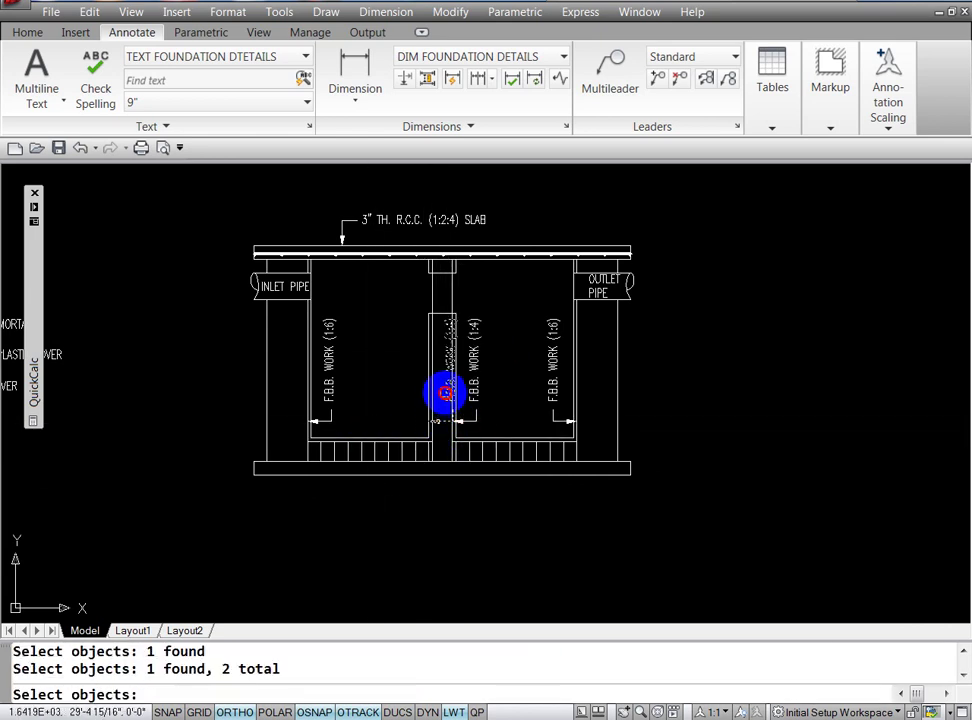
key(Return)
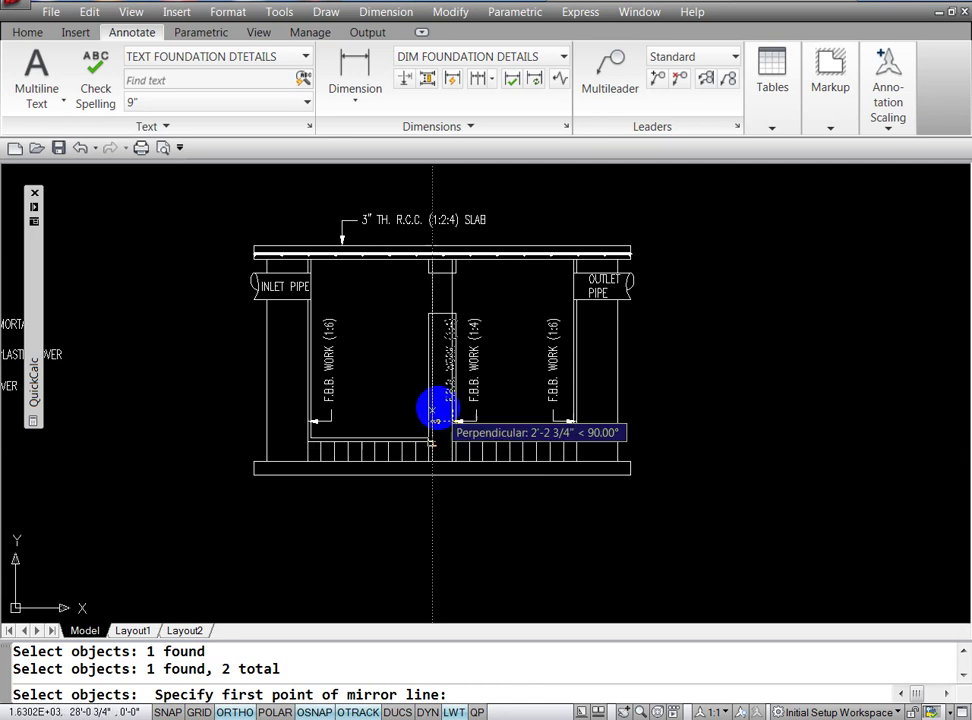
click(432, 313)
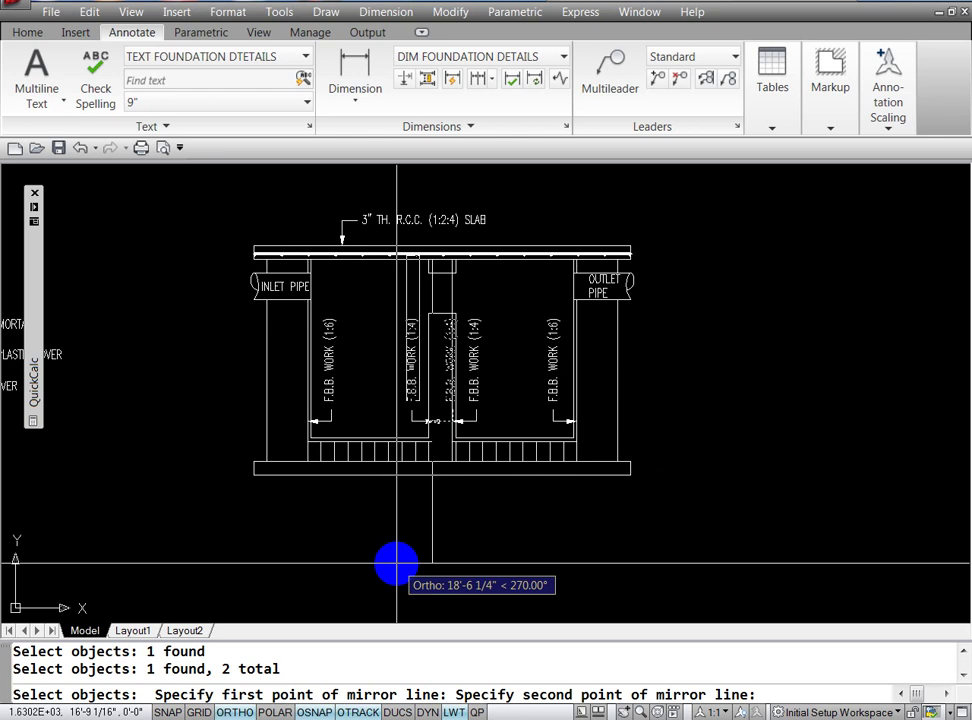
click(397, 563)
text(N)
key(Return)
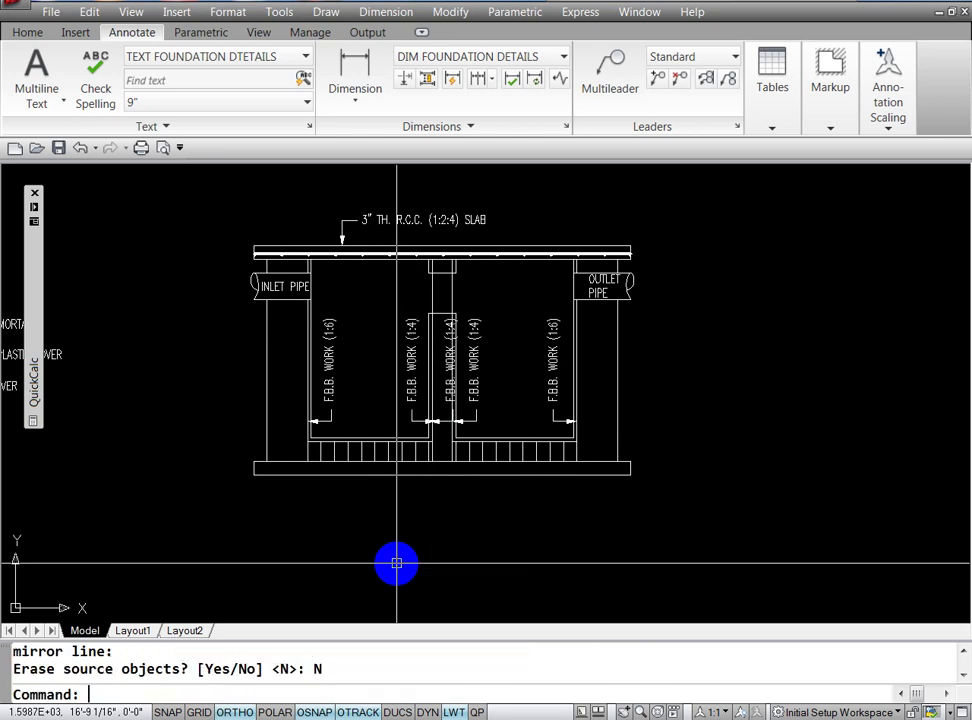
key(Escape)
key(Escape)
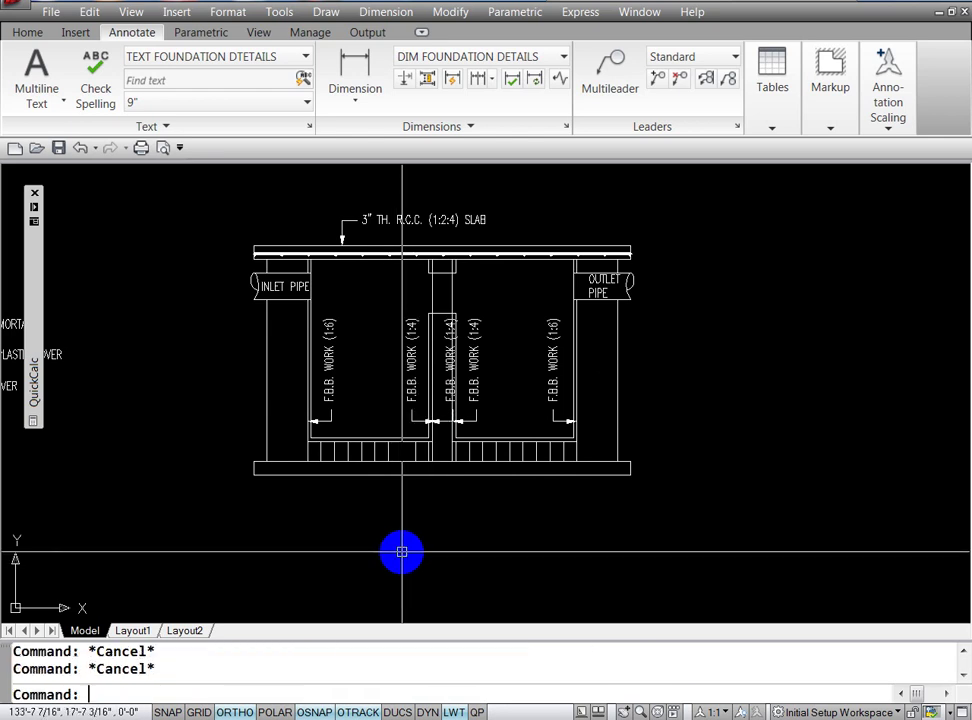
Step: Erase the overlapping original middle F.B.B. WORK (1:4) label and arrow
text(e)
key(Return)
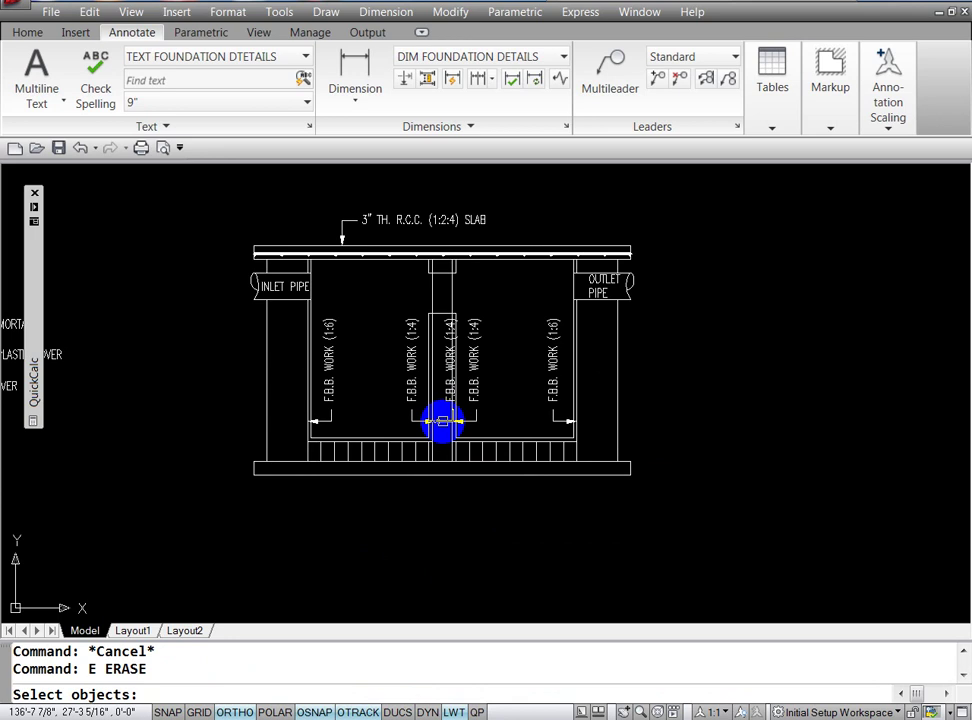
click(445, 395)
click(433, 438)
key(Return)
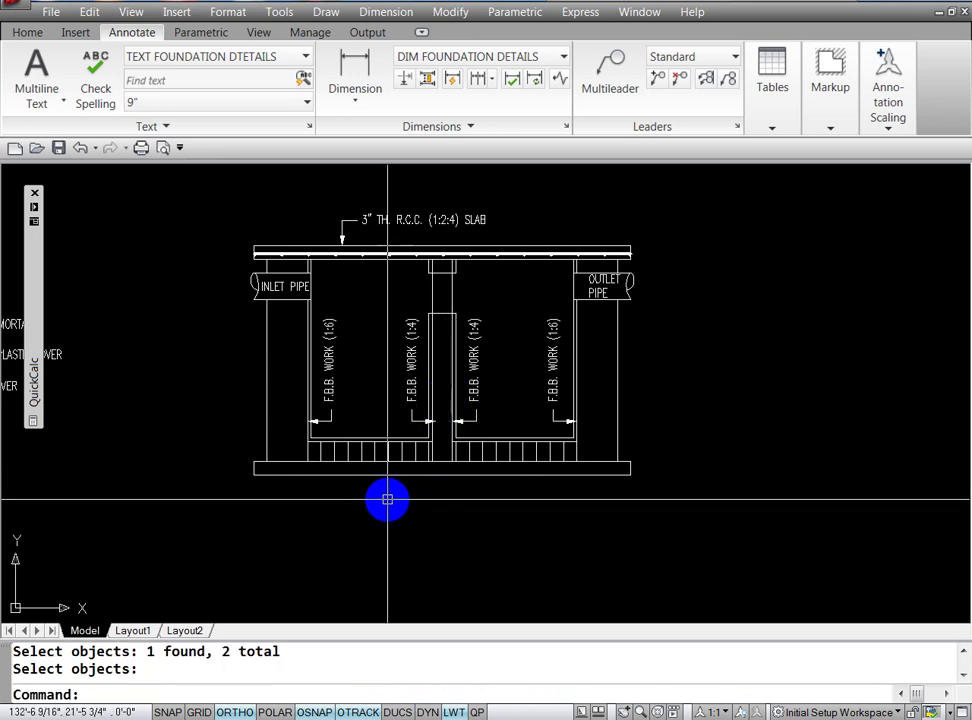
key(Escape)
key(Escape)
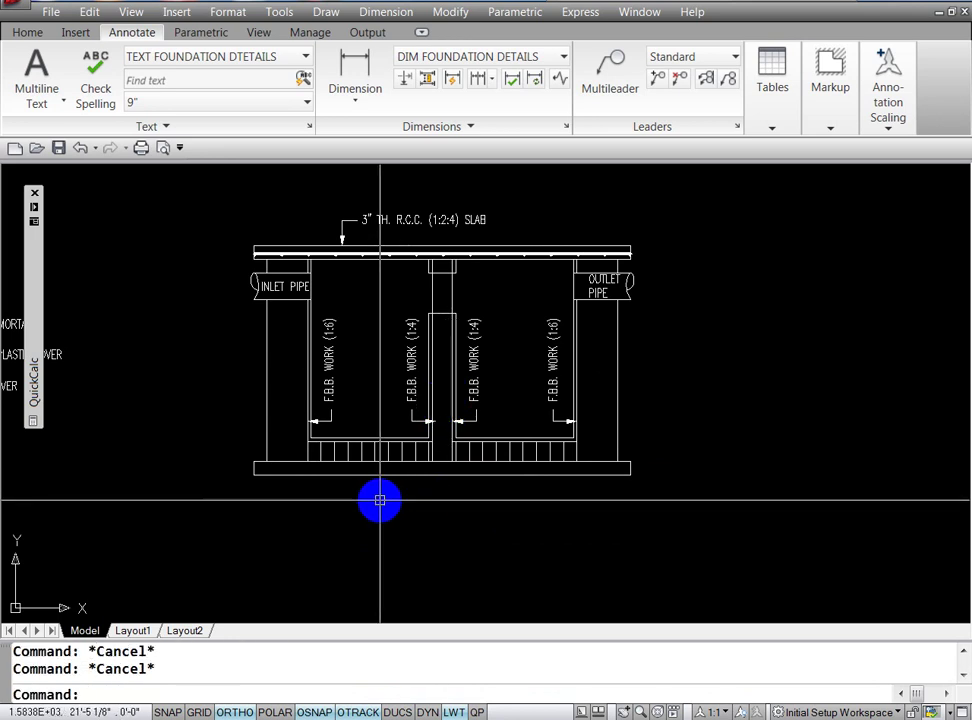
Step: Begin moving the middle F.B.B. WORK label and its arrow, then cancel the move
text(M)
key(Return)
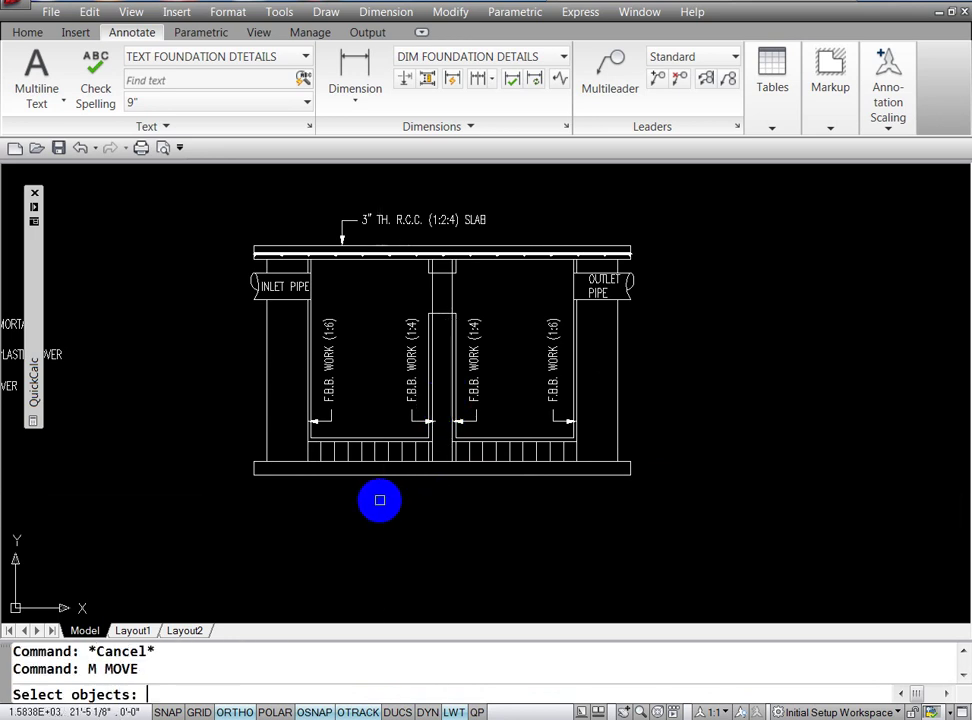
click(416, 388)
click(418, 428)
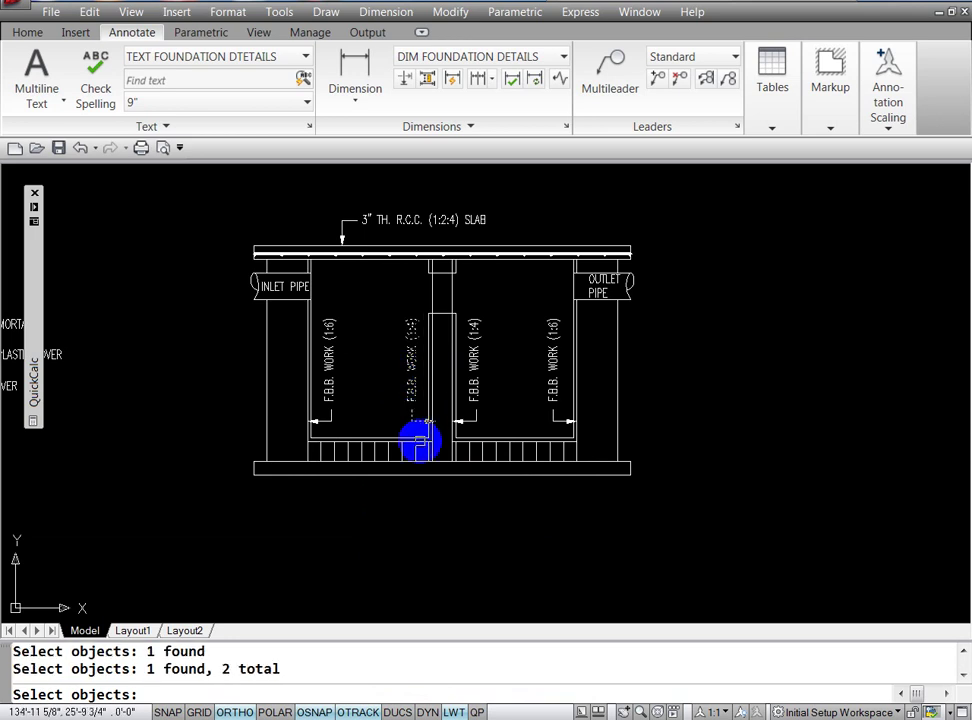
key(Return)
click(464, 519)
key(Escape)
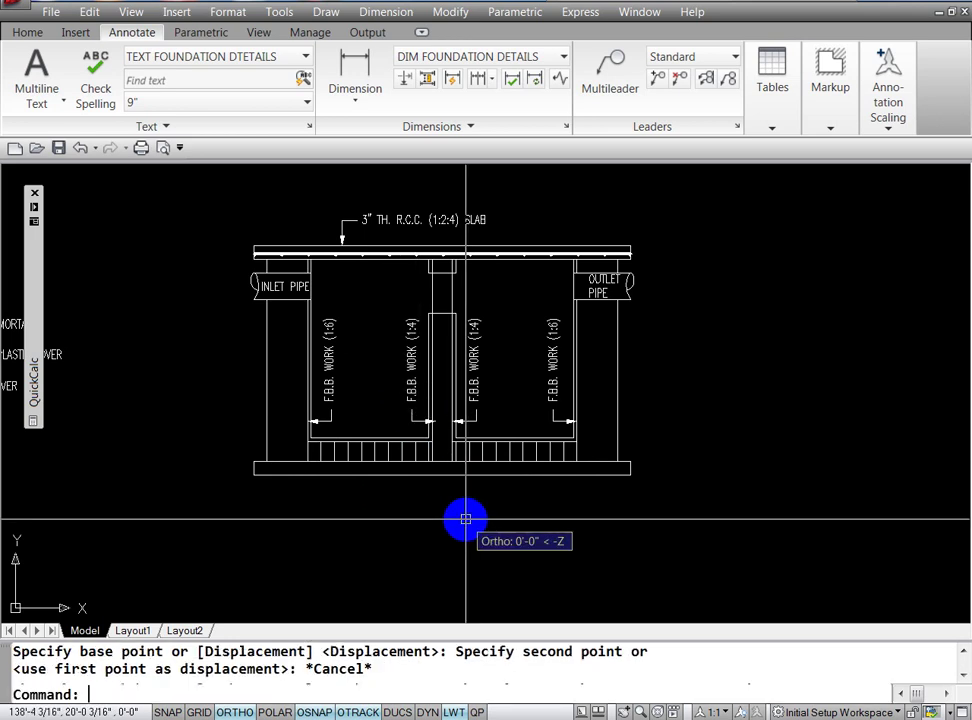
Step: Zoom in on the central wall's foot and move the left arrow tip onto the wall face
text(Z)
key(Return)
text(W)
key(Return)
click(408, 425)
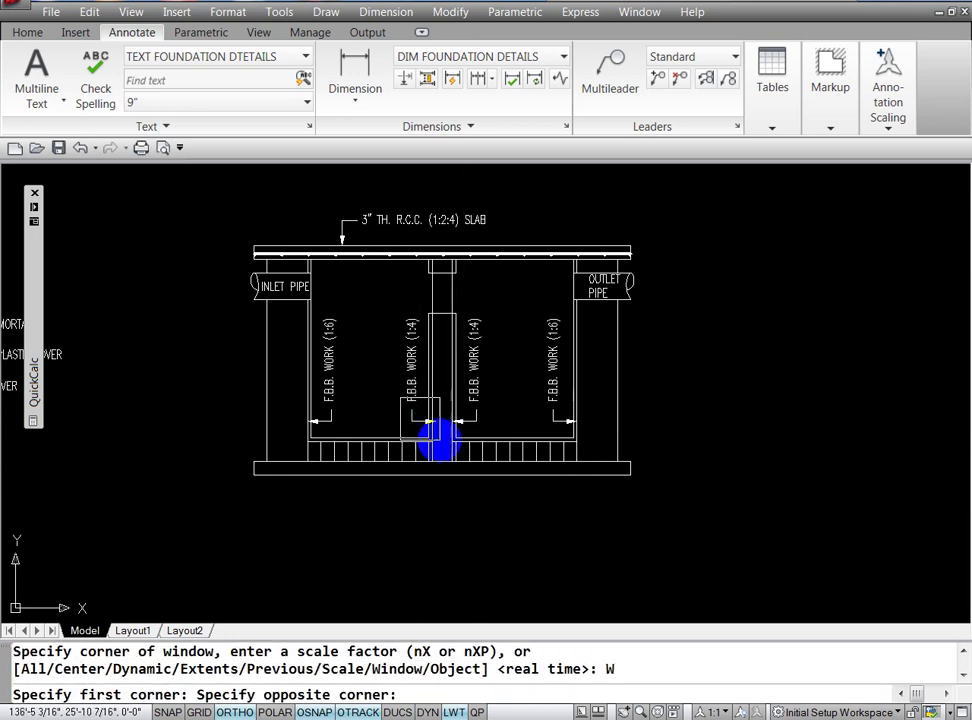
click(438, 440)
key(Escape)
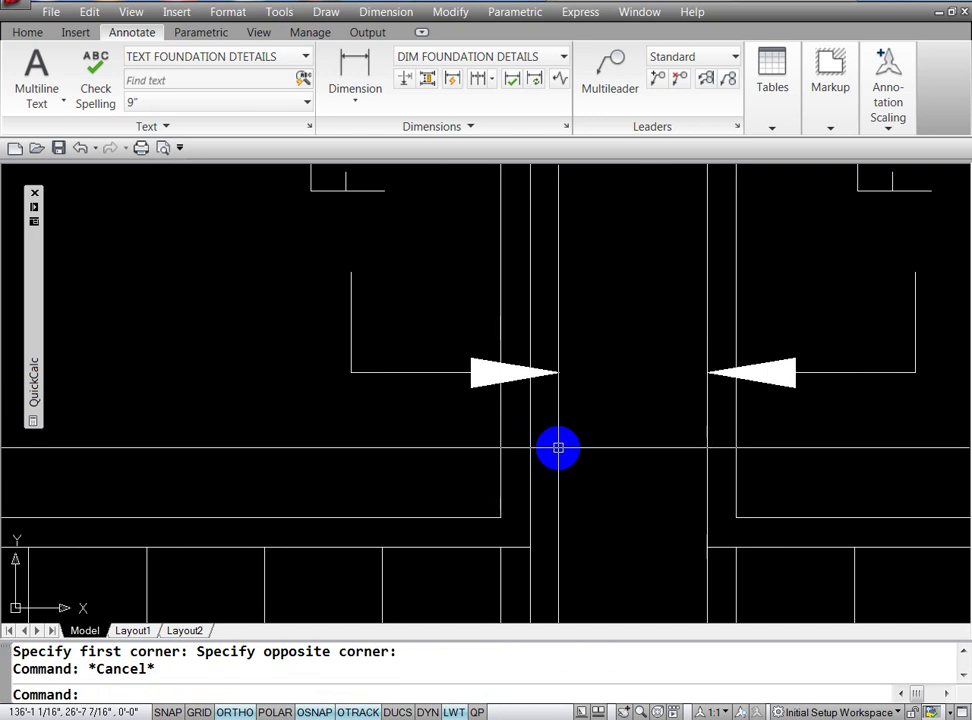
text(M)
key(Return)
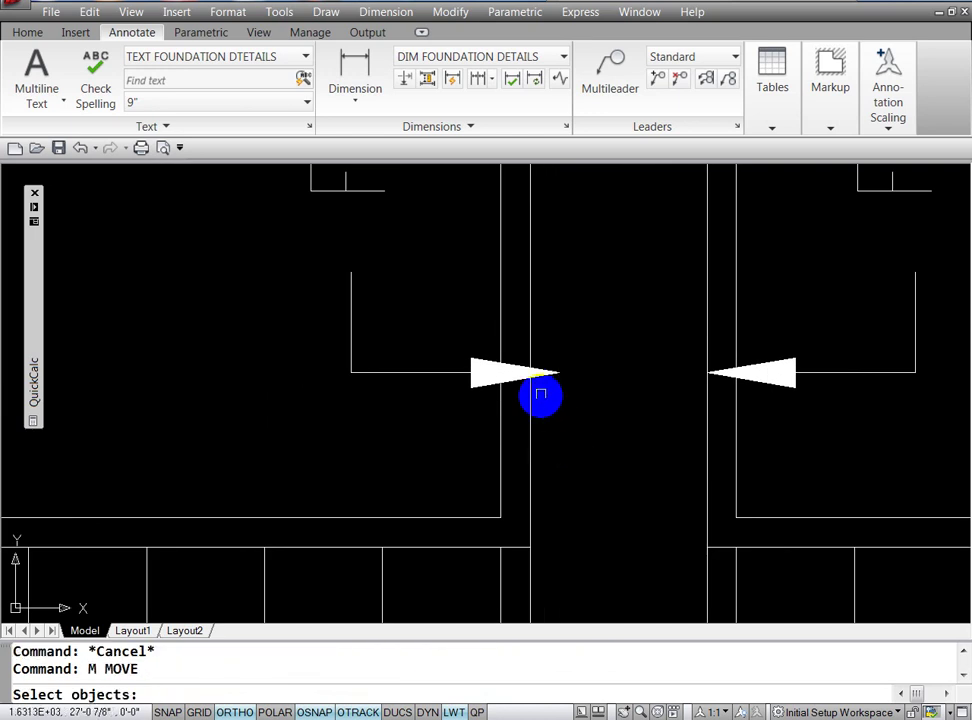
click(550, 377)
key(Return)
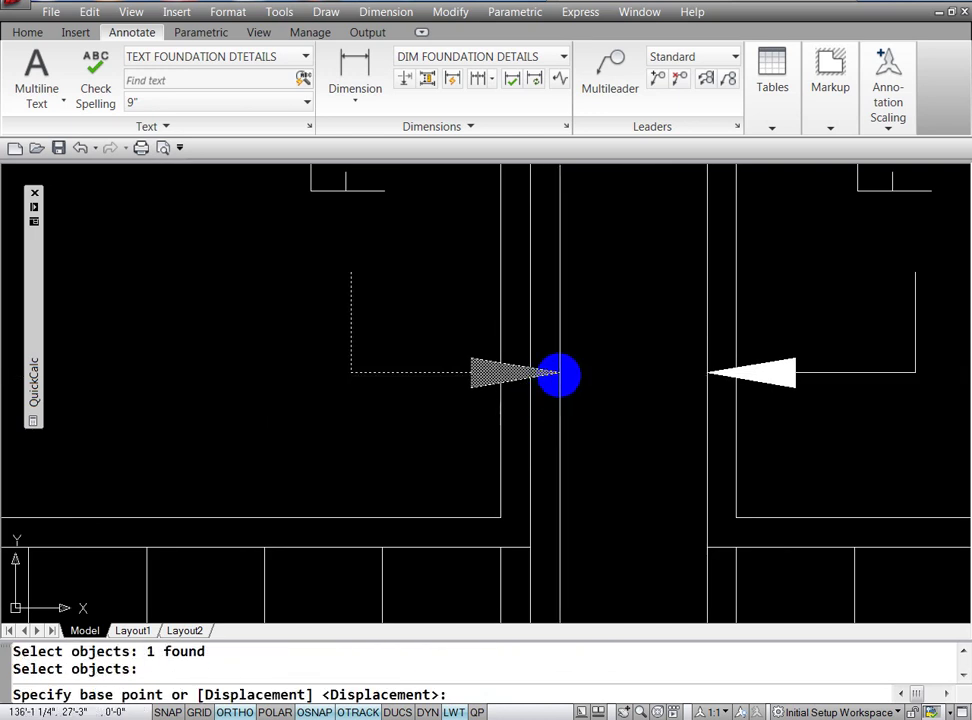
click(557, 373)
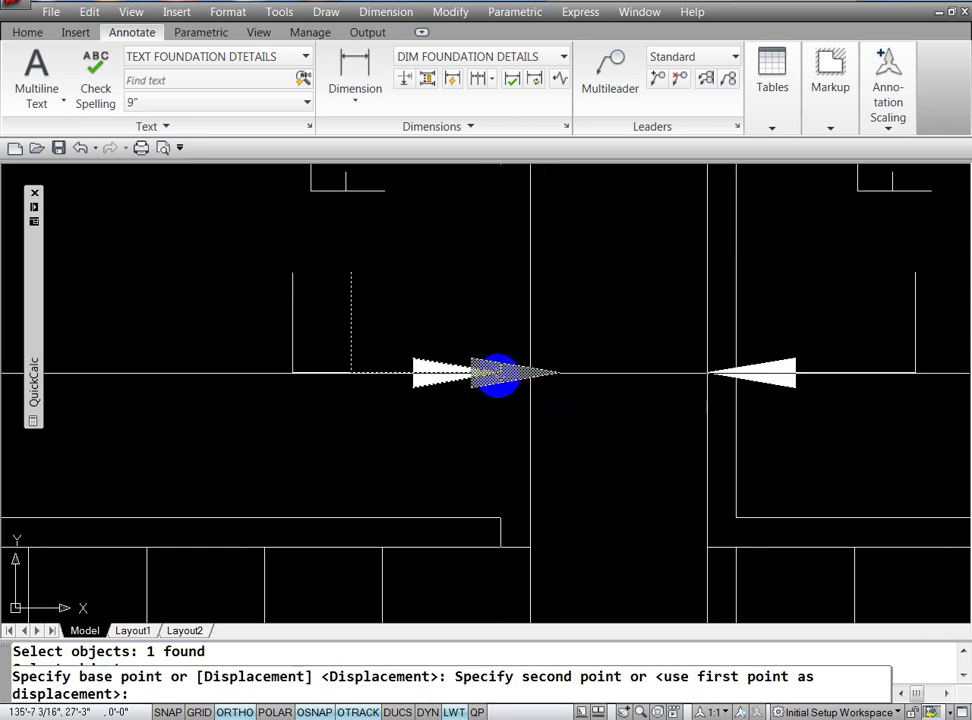
click(498, 374)
key(Escape)
Step: Zoom back out and shift the F.B.B. WORK (1:4) label nearer the central wall
key(Escape)
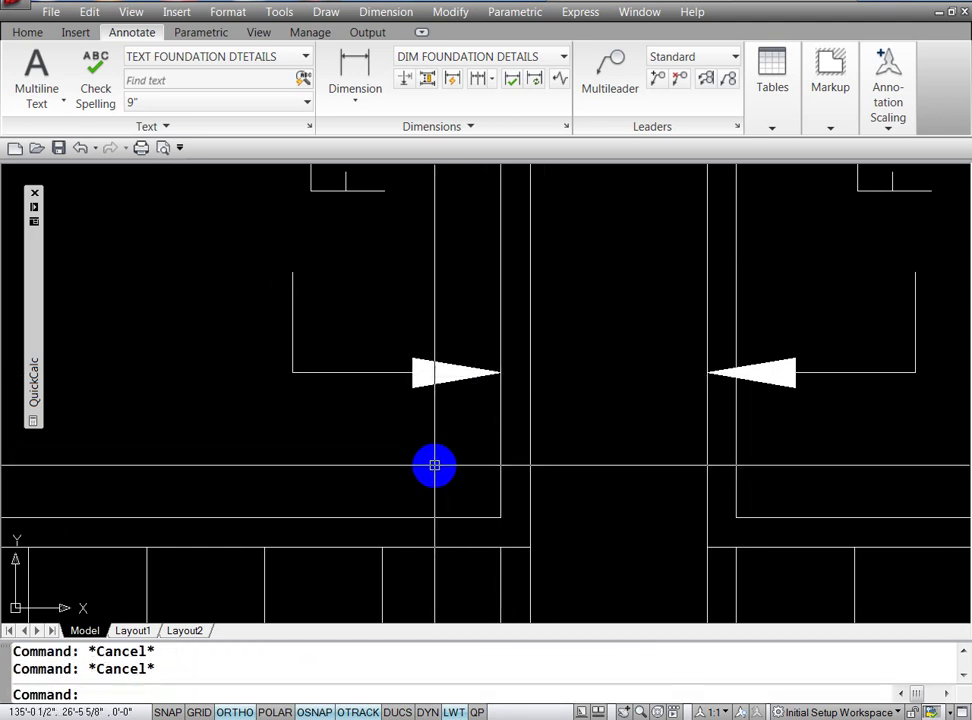
text(Z)
key(Return)
key(Return)
mouse_move(497, 451)
mouse_down()
mouse_move(707, 529)
mouse_move(596, 353)
mouse_move(521, 375)
mouse_up()
key(Escape)
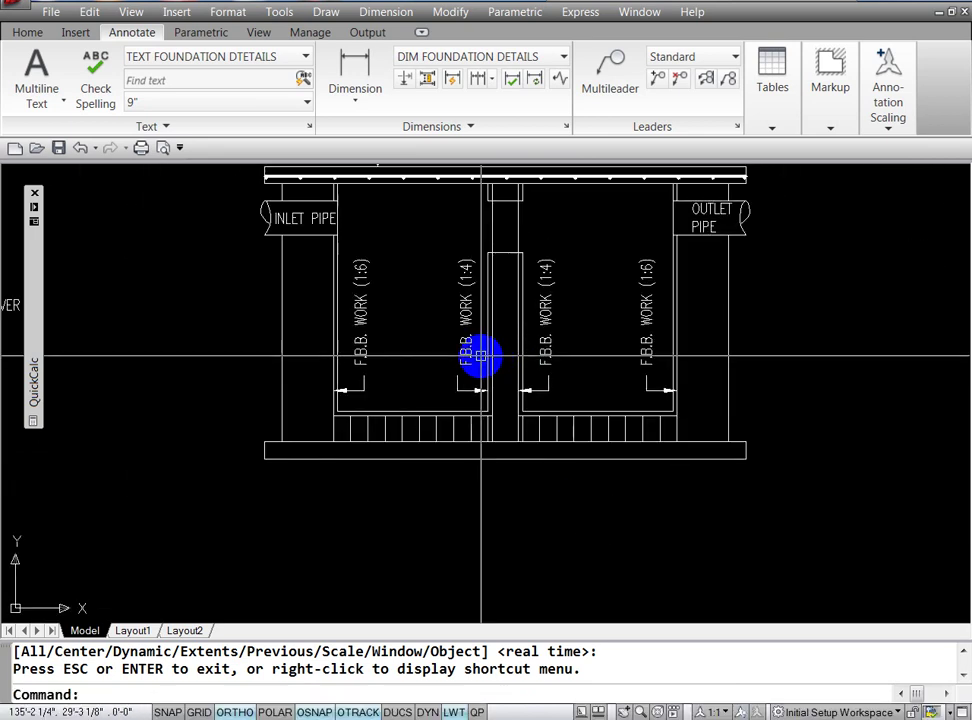
text(M)
key(Return)
click(470, 343)
key(Return)
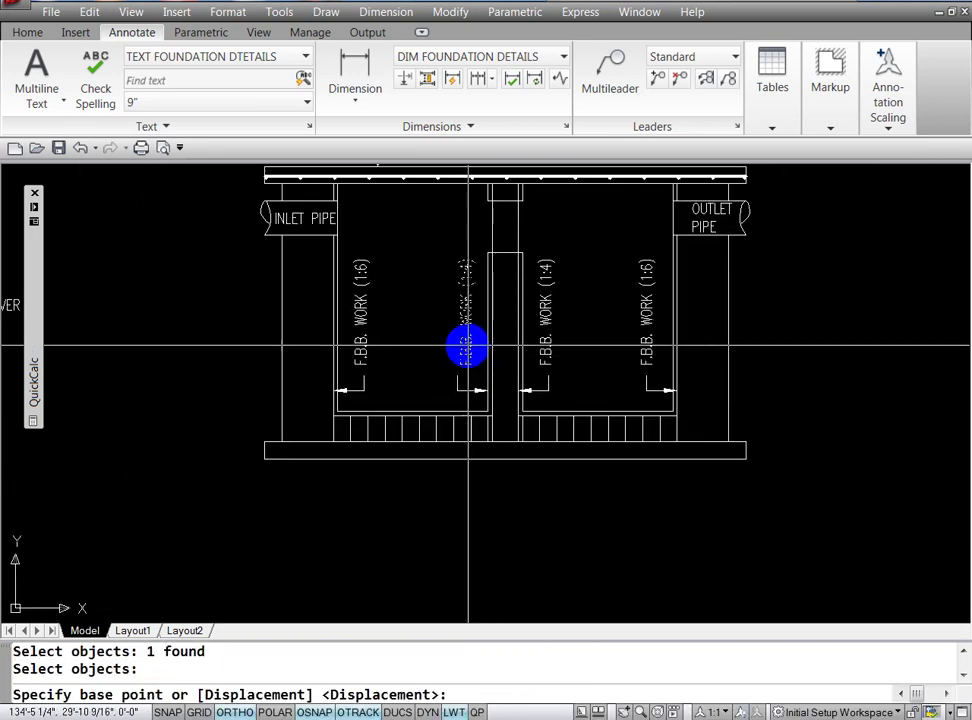
click(466, 343)
click(457, 347)
key(Escape)
key(Escape)
text(E)
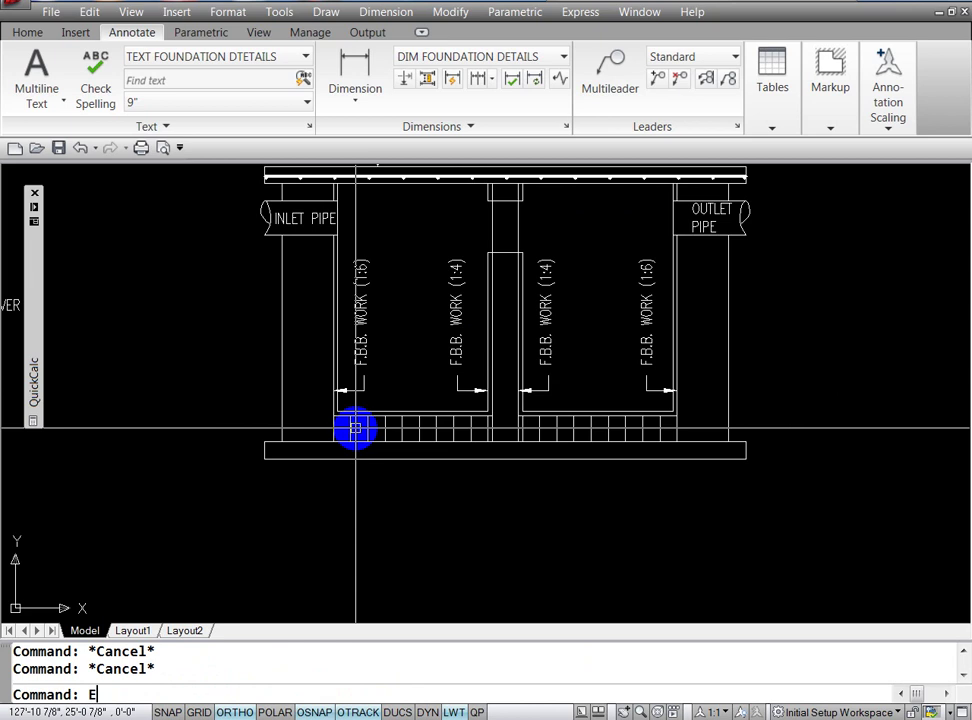
text(D)
key(Return)
Step: Rewrite the F.B.B. WORK (1:4) label as 3/4" TH. C/S PLASTER (1:2) with a stacked fraction
click(451, 320)
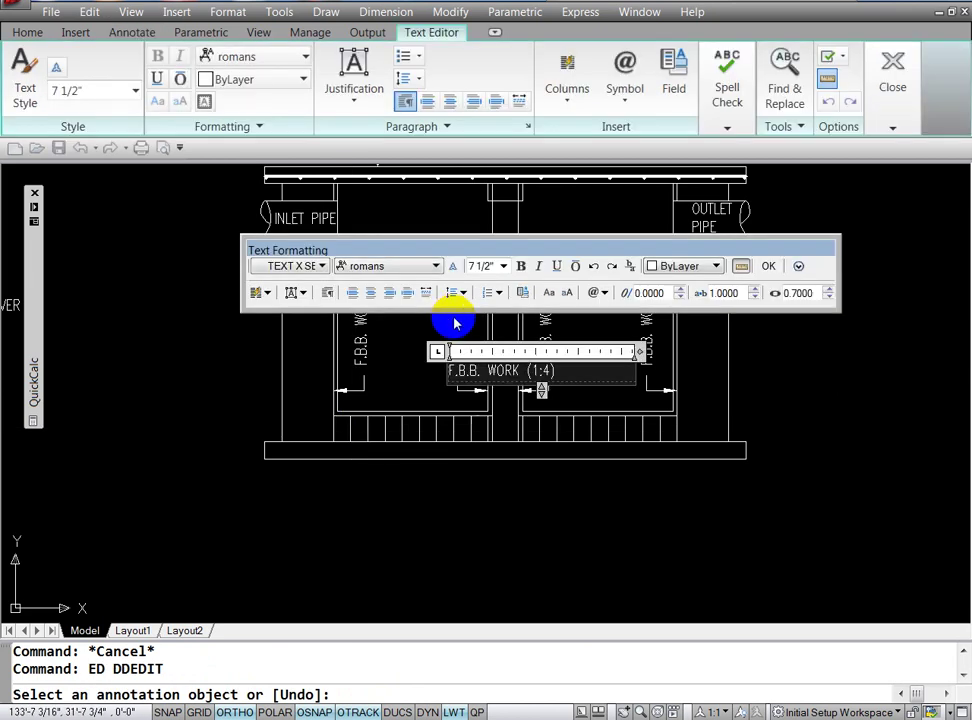
text(3/)
text(4)
key(space)
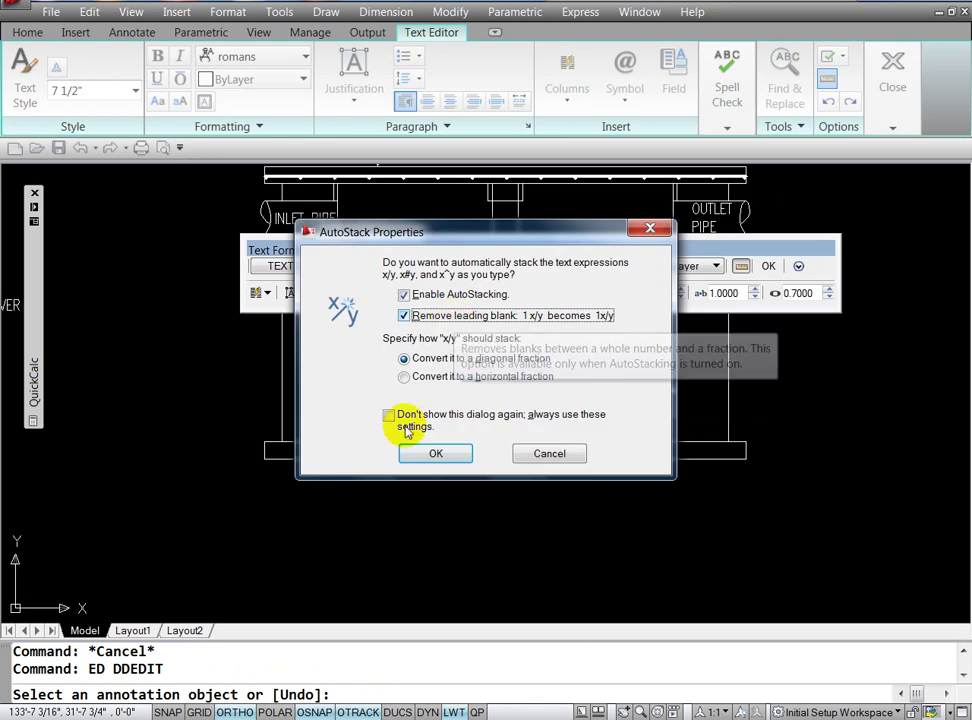
click(412, 455)
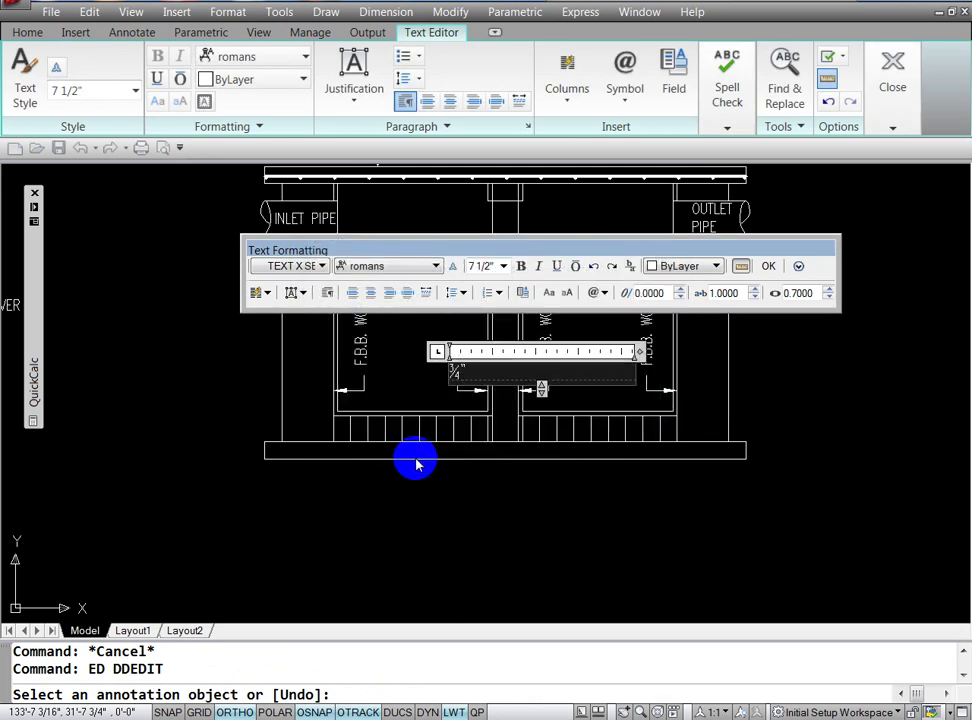
text(TH.)
text( P)
key(BackSpace)
text(C)
text(/S PLAS)
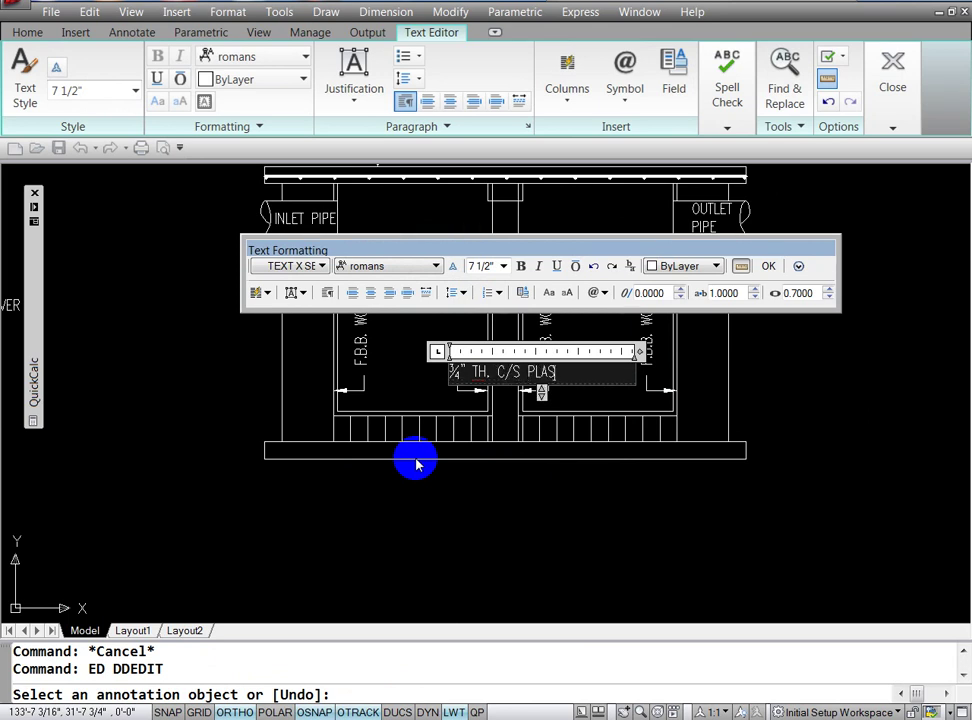
text(TR)
key(BackSpace)
text(ER)
text( (1)
text(:2)
text())
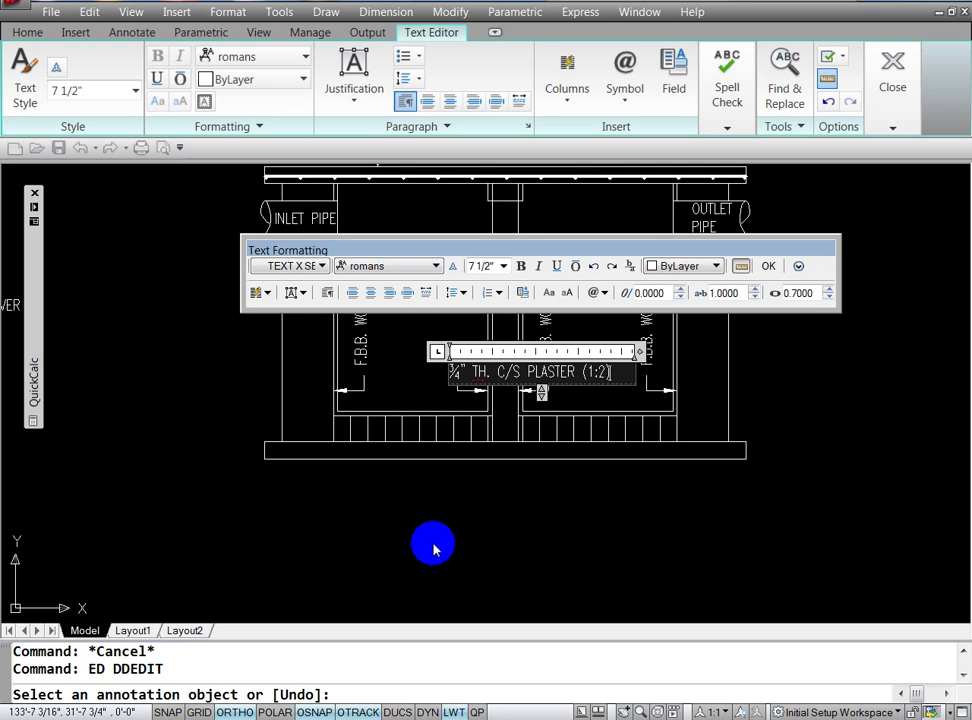
click(480, 518)
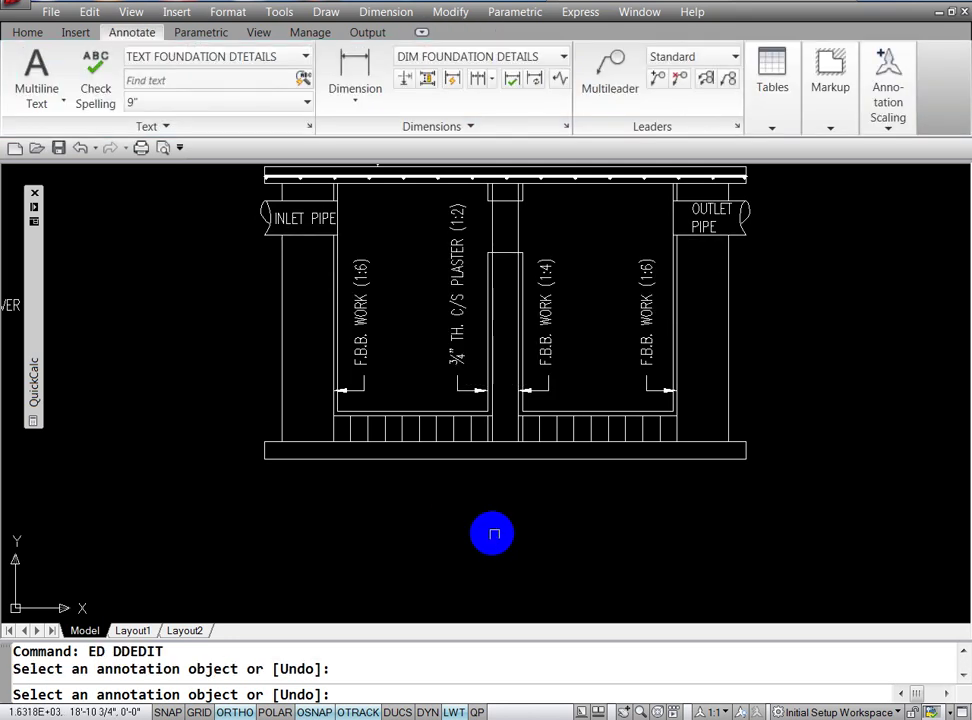
key(Escape)
Step: Break the plaster note after C/S so PLASTER (1:2) moves to a second line
text(E)
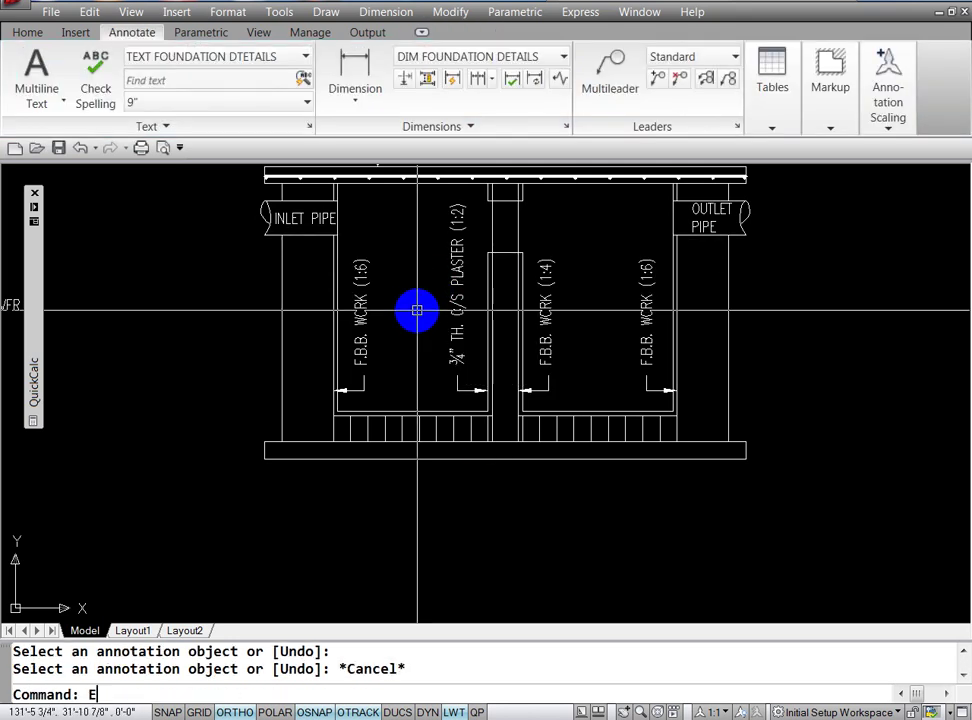
text(D)
key(Return)
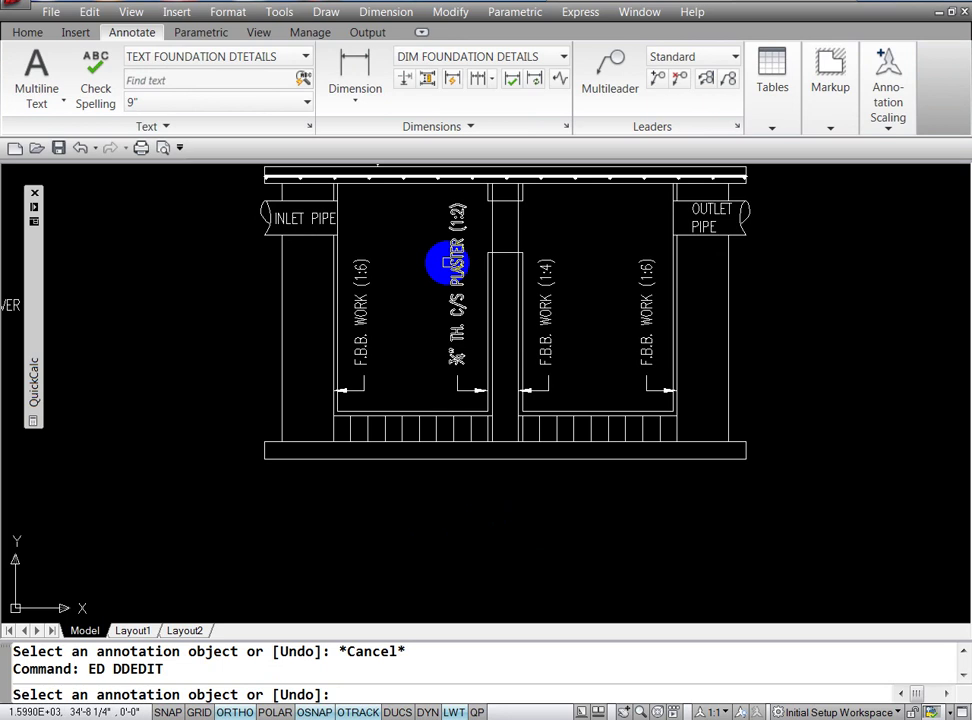
click(446, 263)
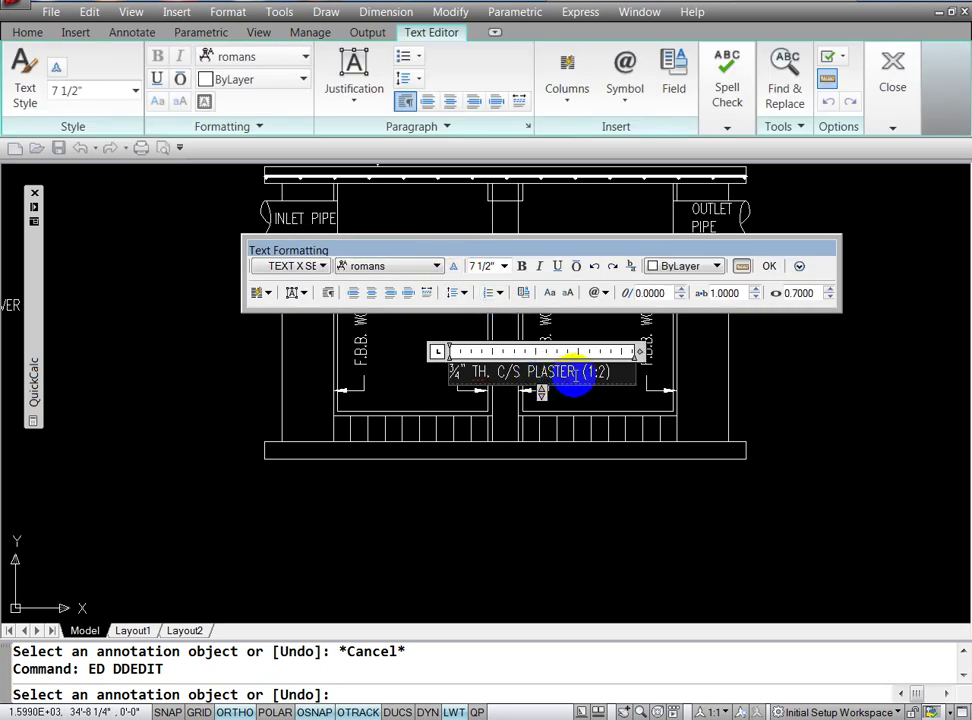
click(527, 387)
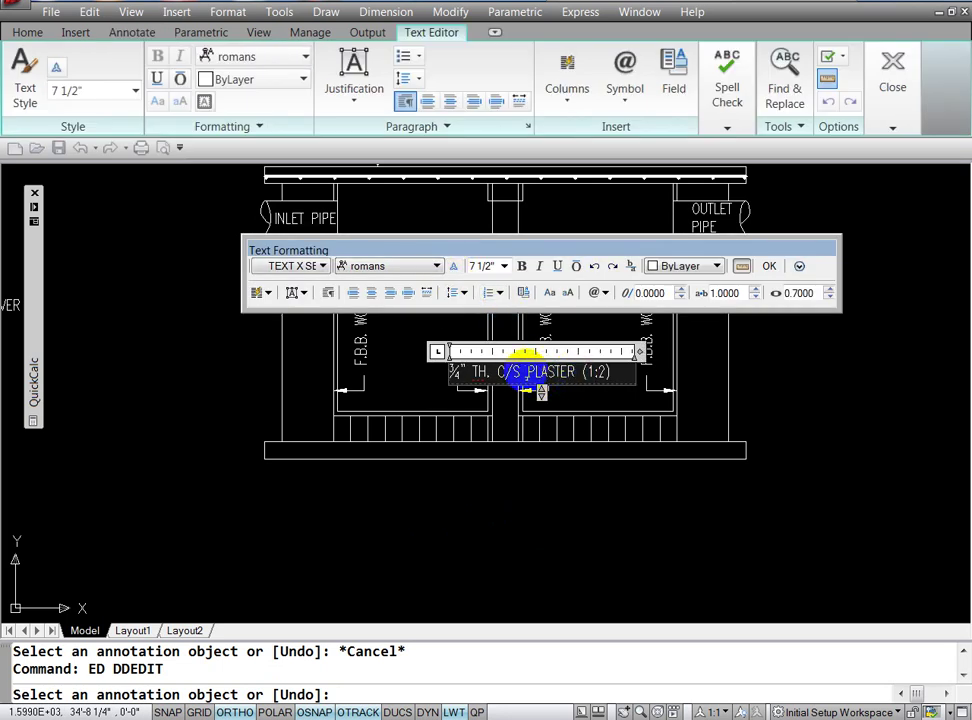
key(Return)
click(579, 525)
key(Return)
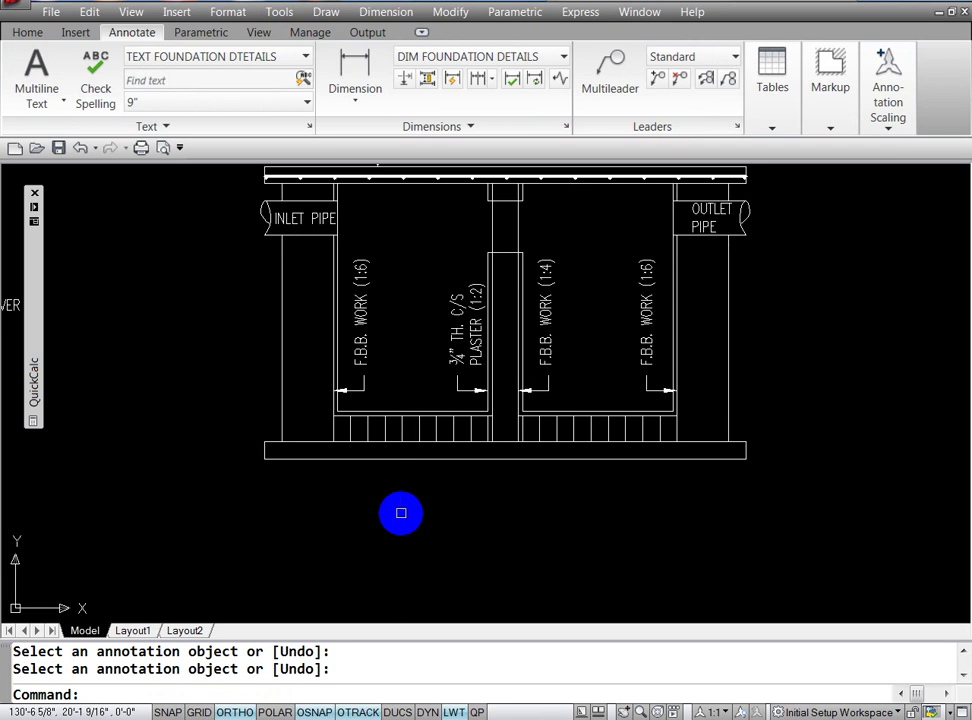
Step: End text editing and quick-save the foundation drawing with Ctrl+S
key(Return)
key(ctrl+s)
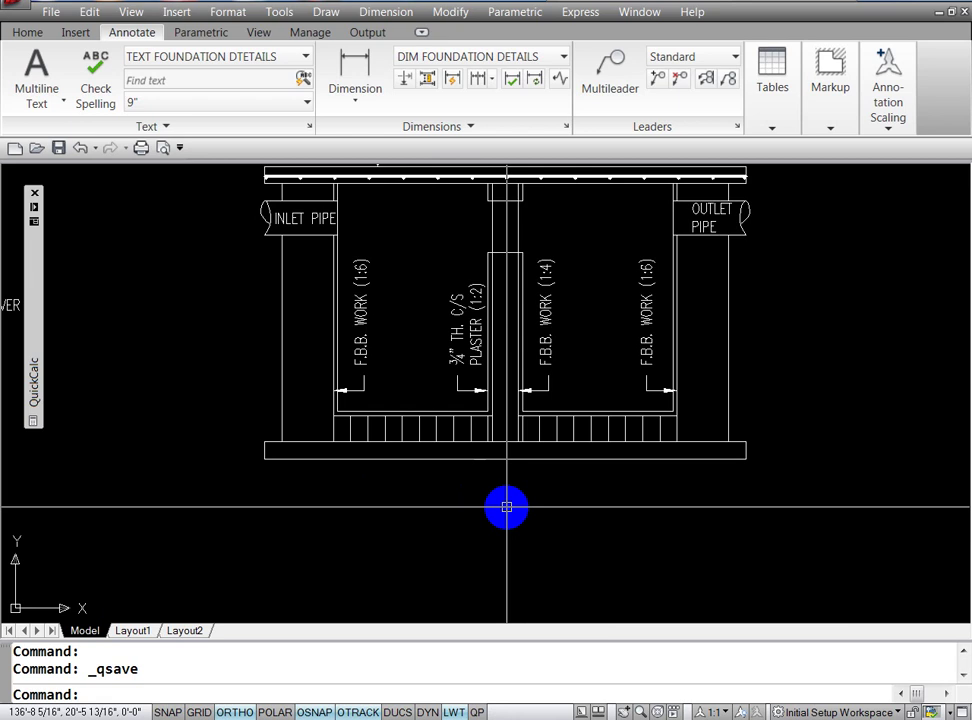
Step: Draw a leader arrow down from the base's bottom edge with a short horizontal tail
text(P)
key(Return)
drag(523, 417, 534, 505)
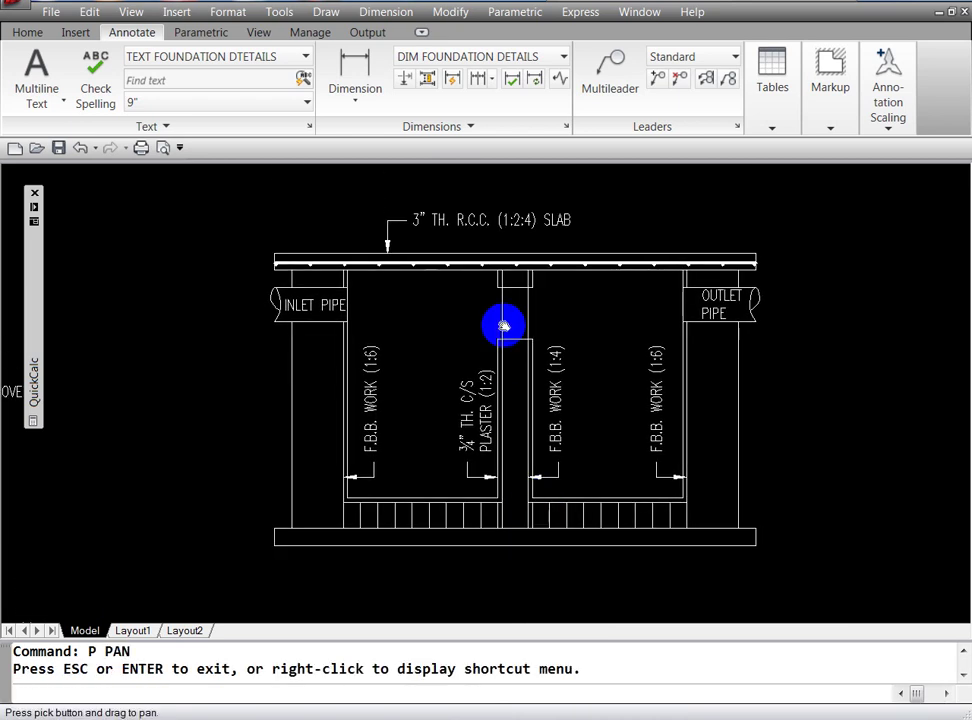
key(Escape)
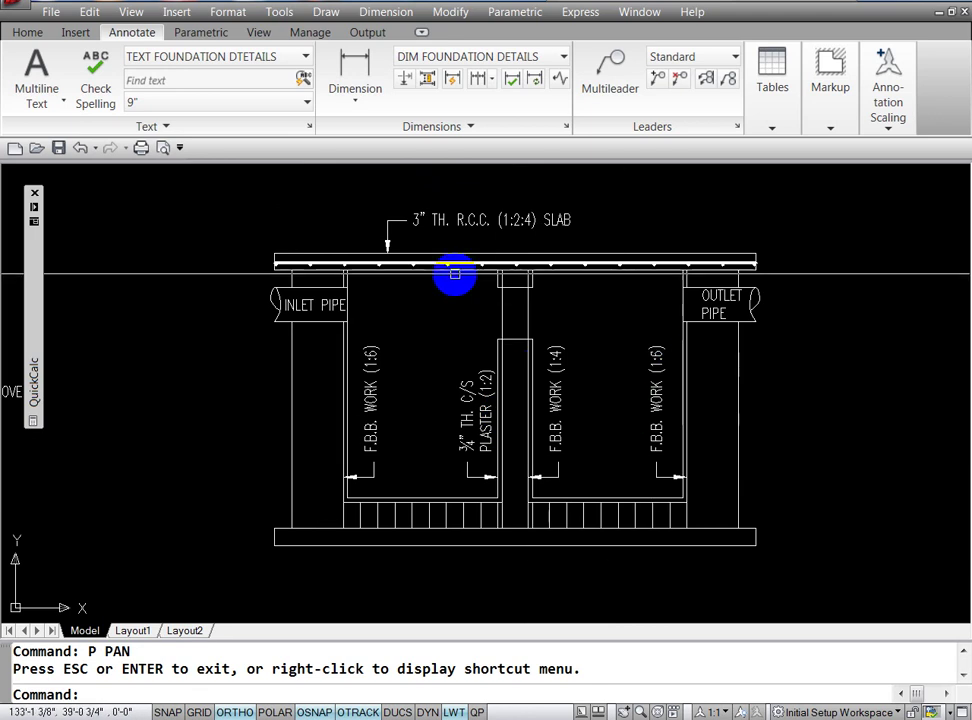
key(Escape)
key(Escape)
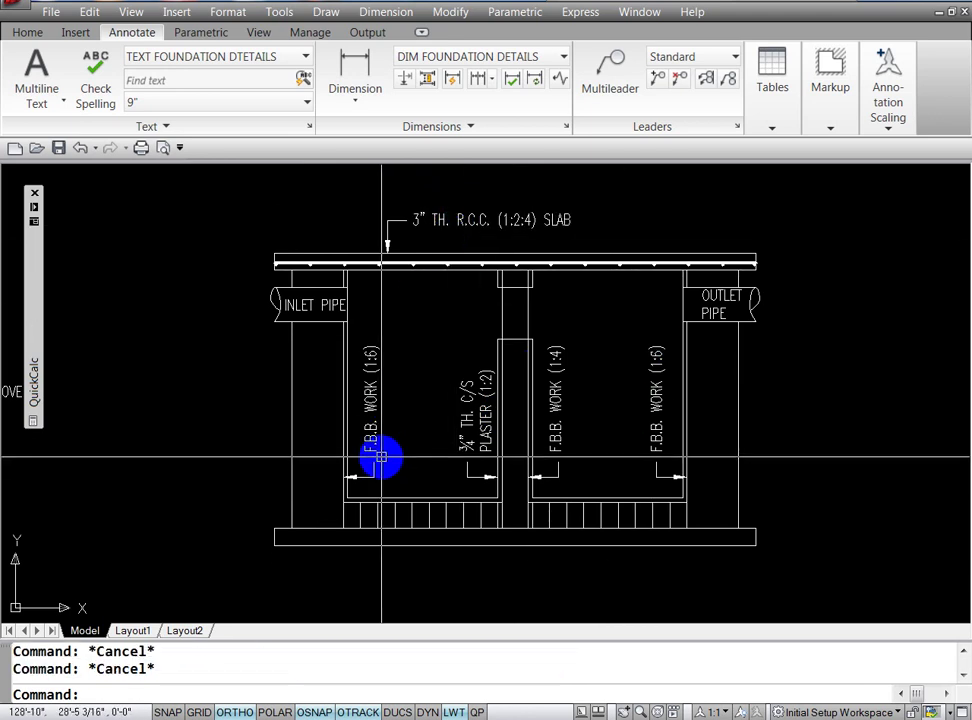
text(MI)
key(Escape)
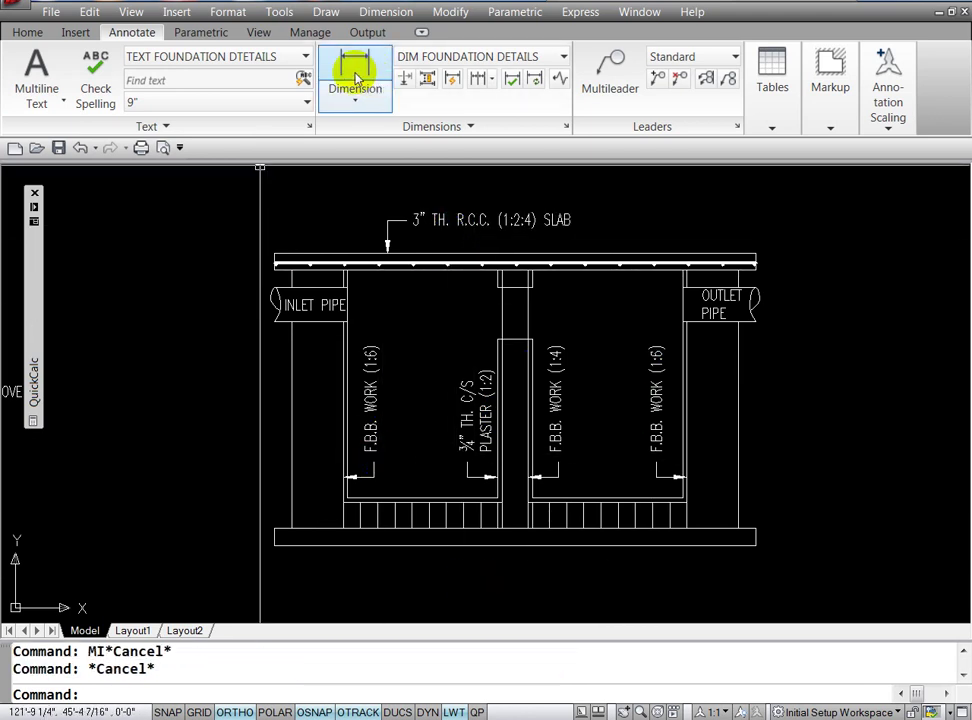
text(LE)
key(Return)
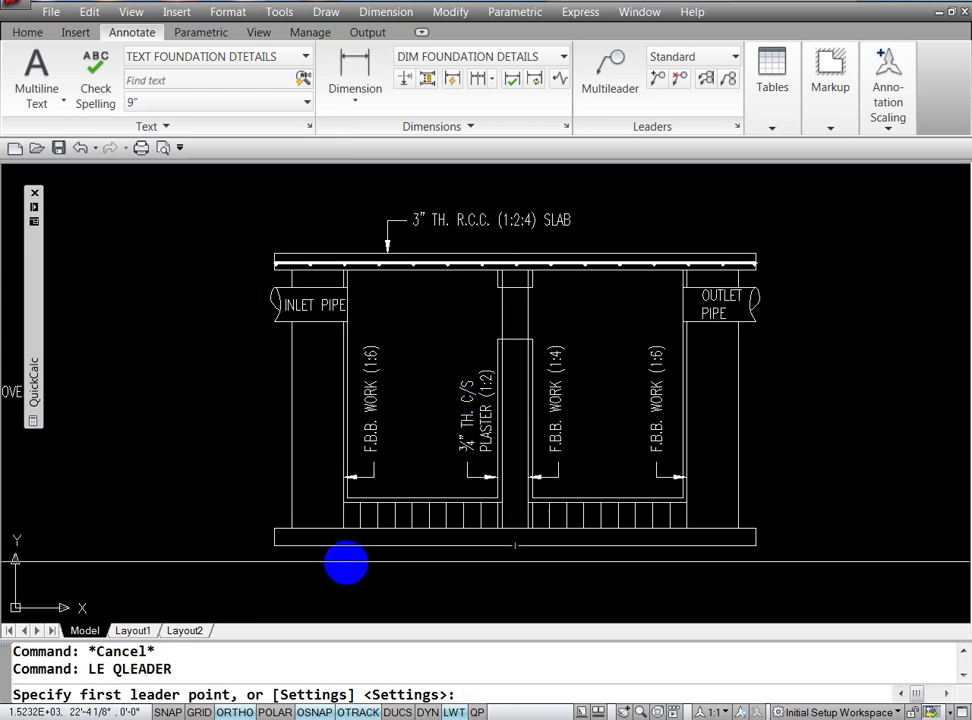
text(N)
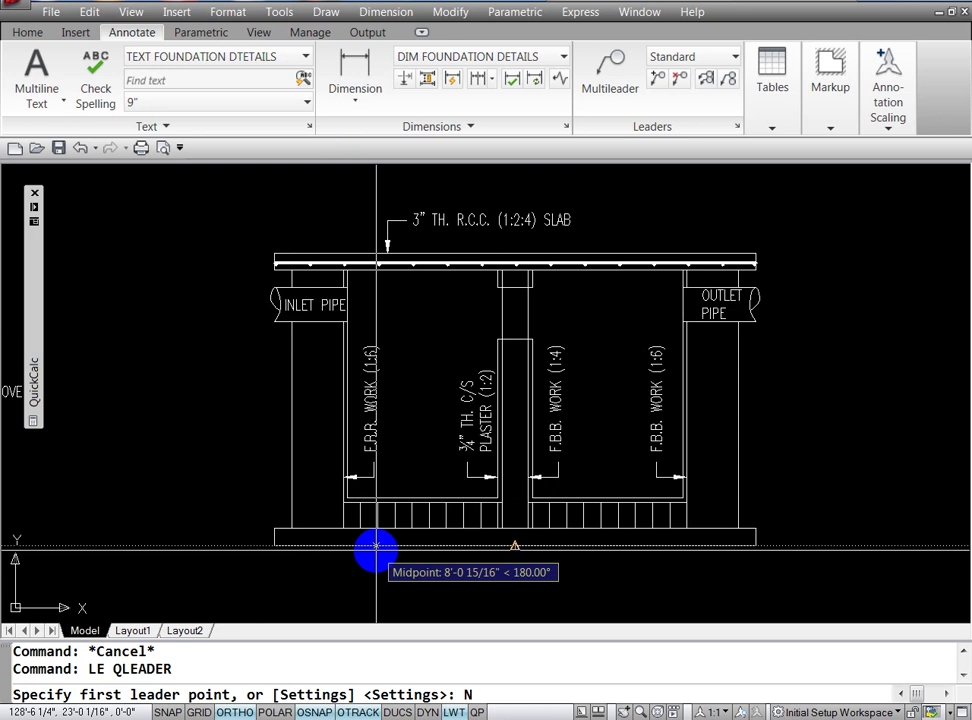
text(EA)
key(Return)
click(375, 545)
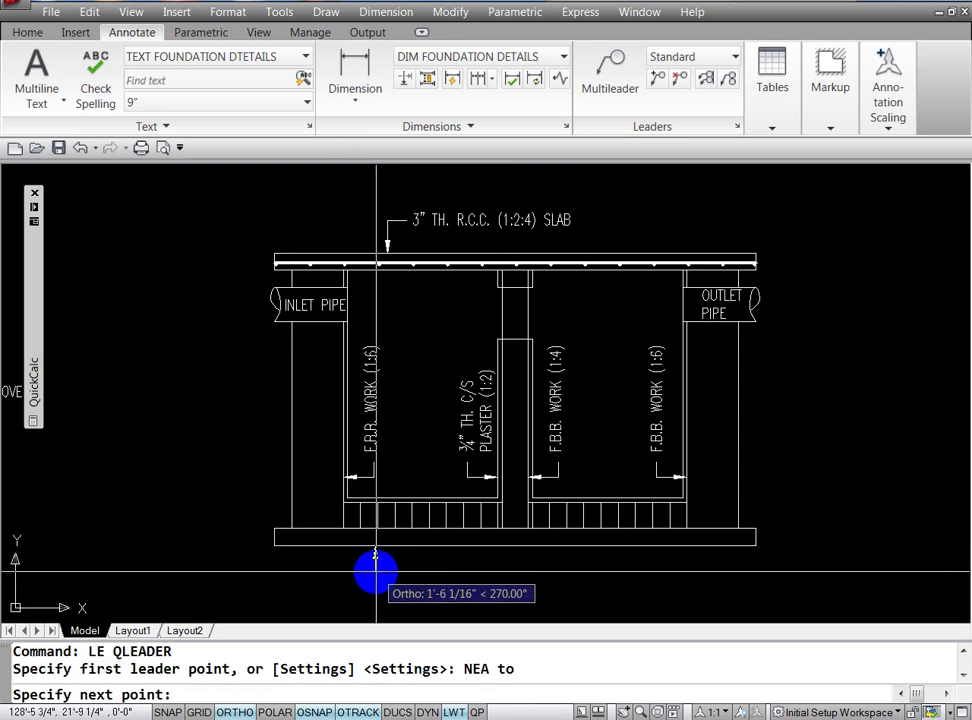
click(375, 570)
click(387, 576)
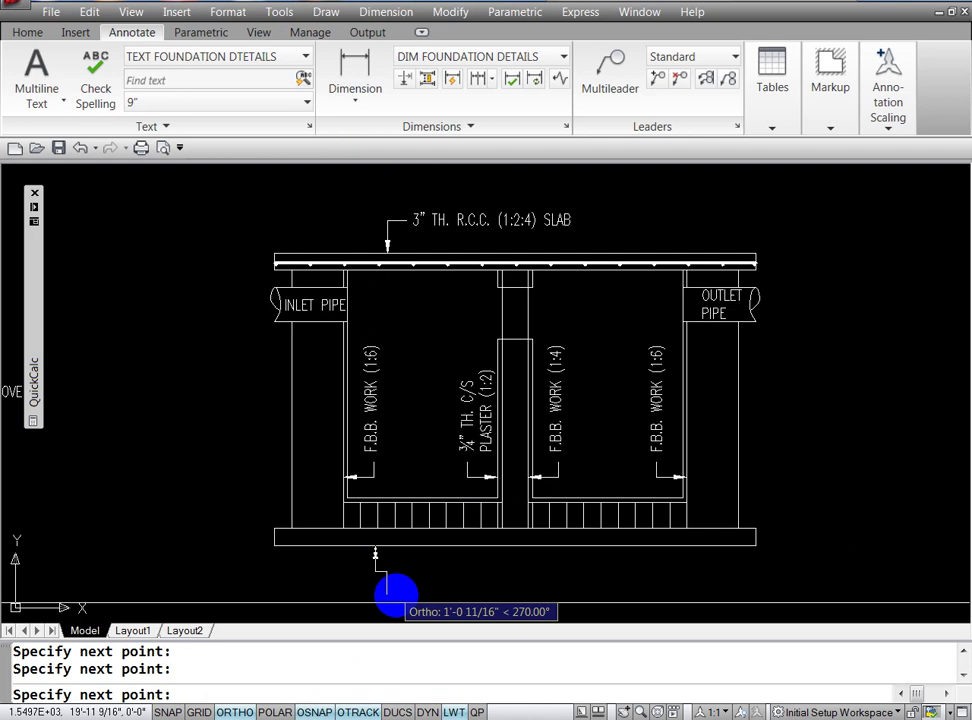
key(Escape)
key(Escape)
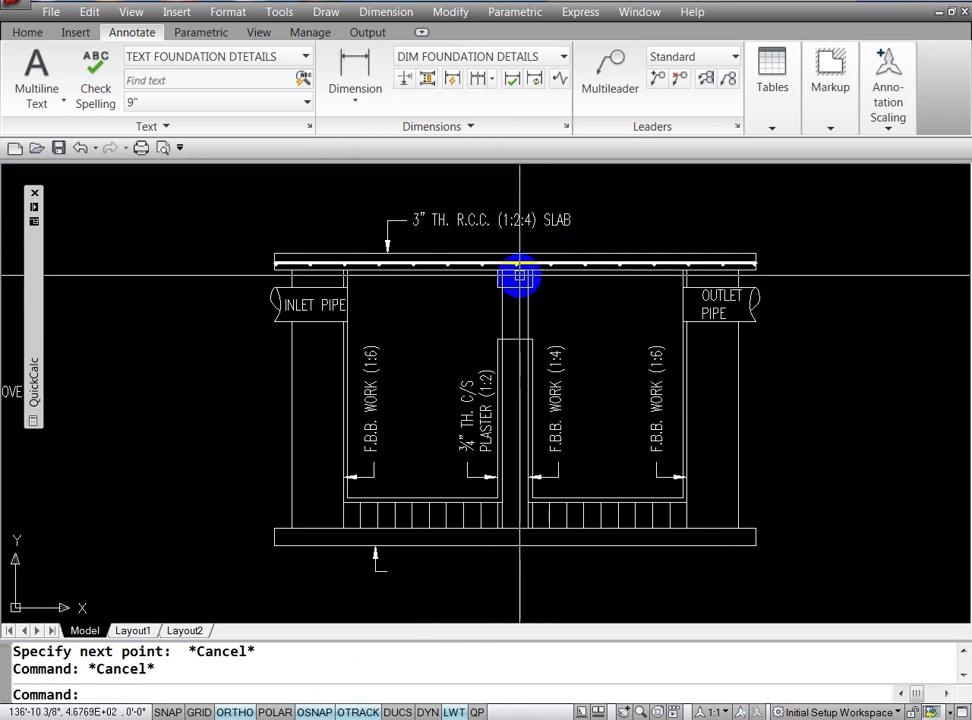
Step: Copy the 3" TH. R.C.C. (1:2:4) SLAB note beside the new leader's tail
text(CO)
key(Return)
click(445, 220)
key(Return)
click(445, 220)
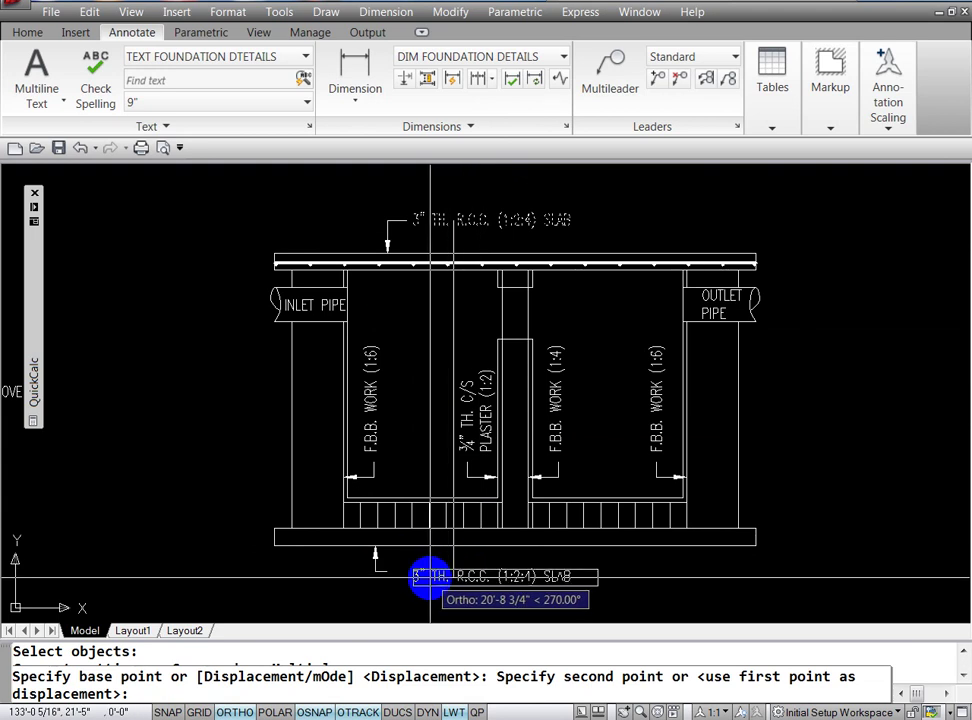
key(F8)
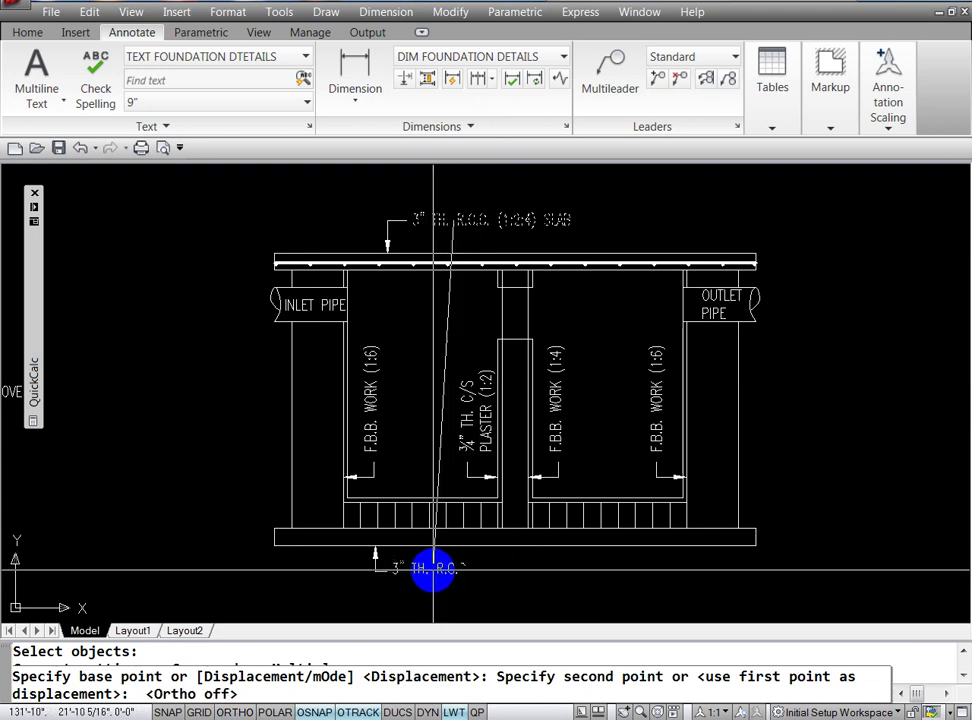
click(432, 572)
key(Escape)
key(Escape)
key(Escape)
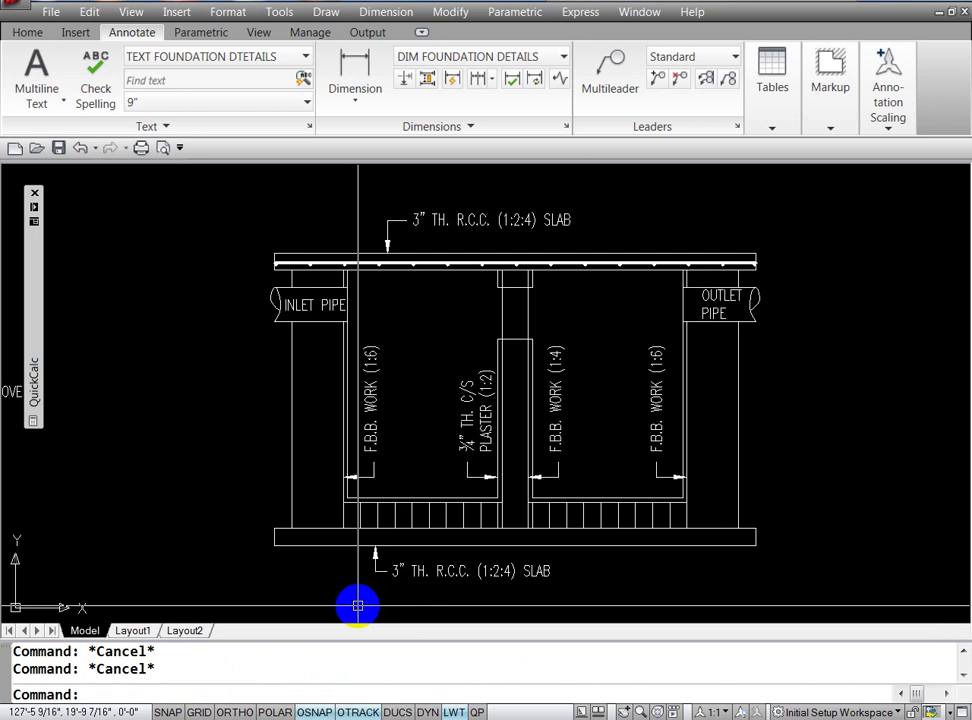
Step: Replace the copied slab text beneath the footing with P.C.C. (1:4:8)
text(E)
text(D)
key(Return)
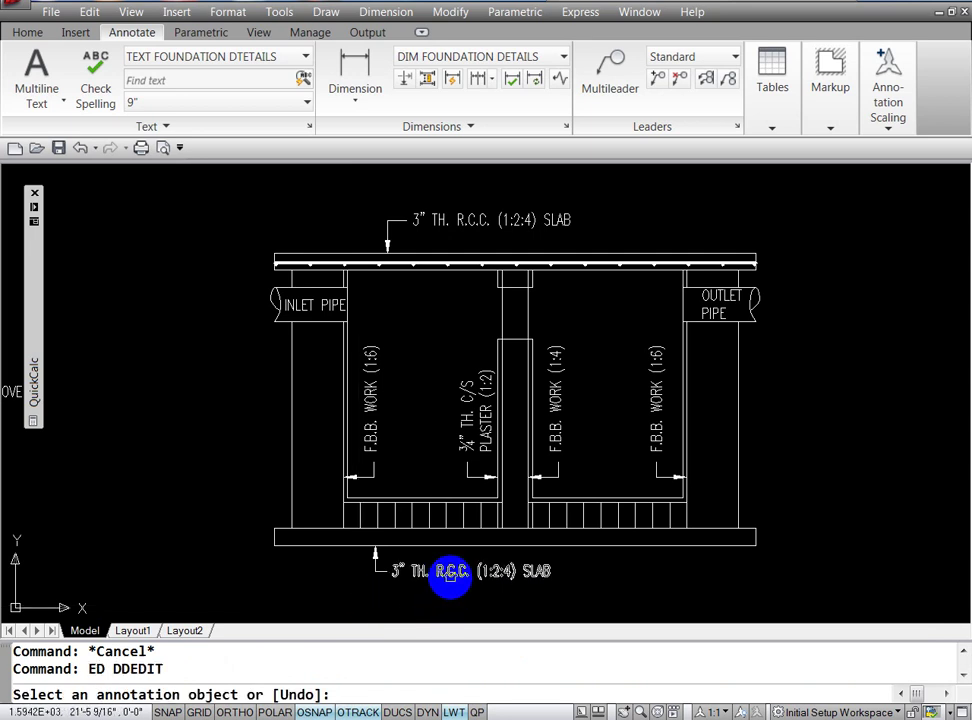
click(450, 575)
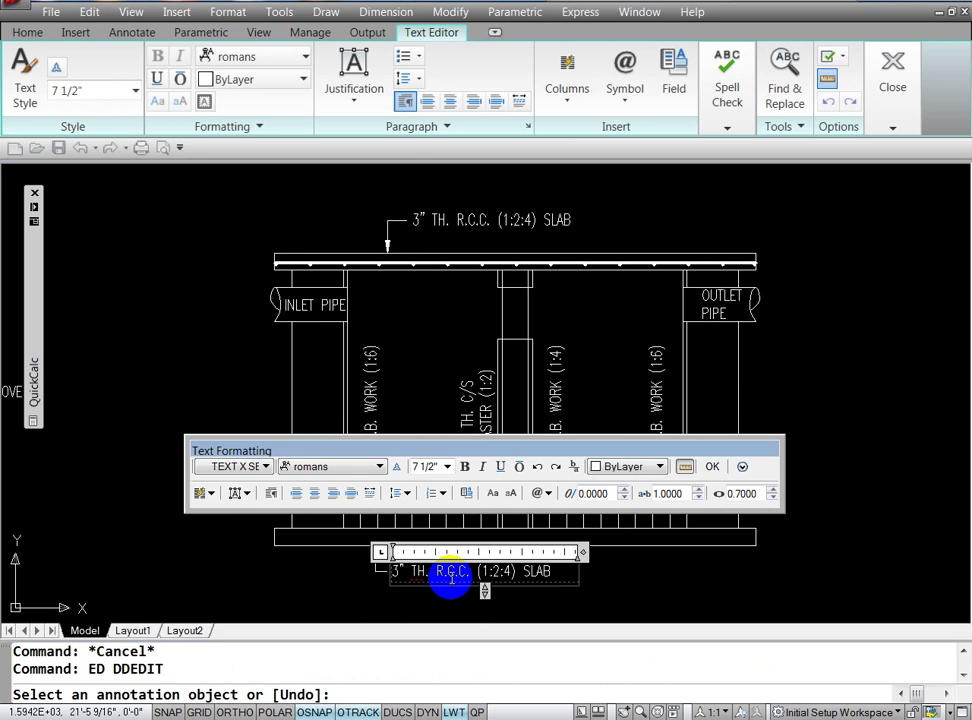
triple_click(450, 578)
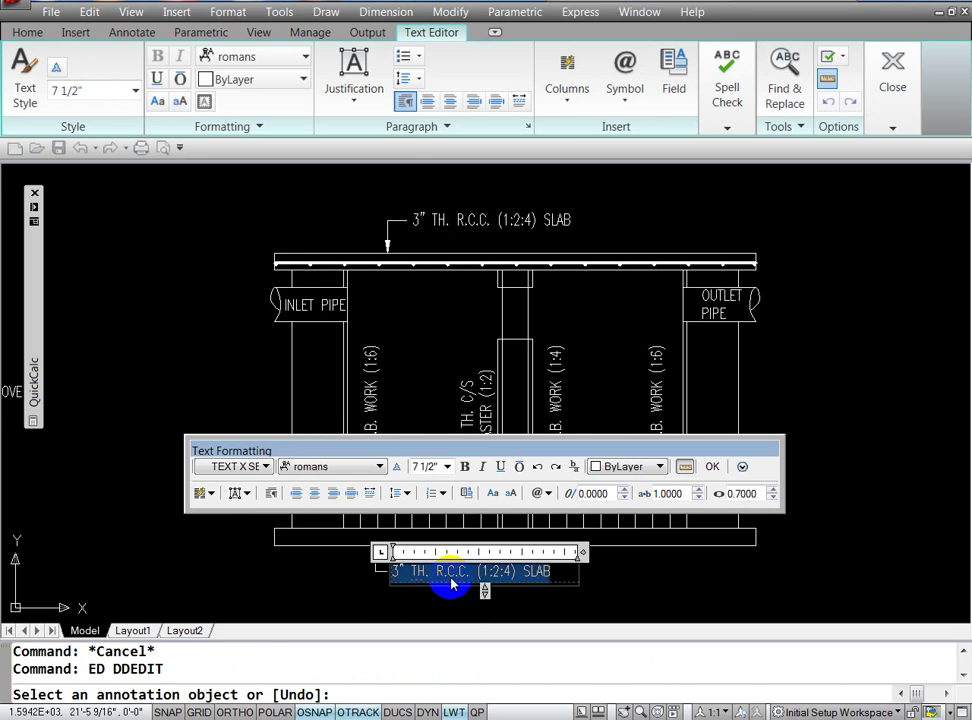
key(BackSpace)
text(P.C)
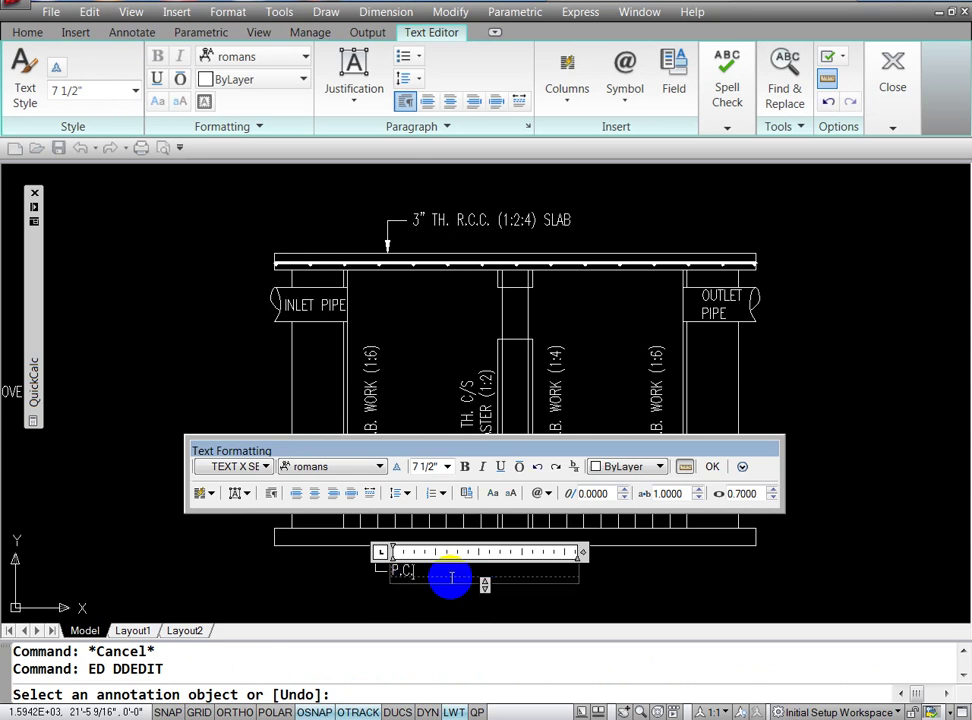
text(.C. )
text(()
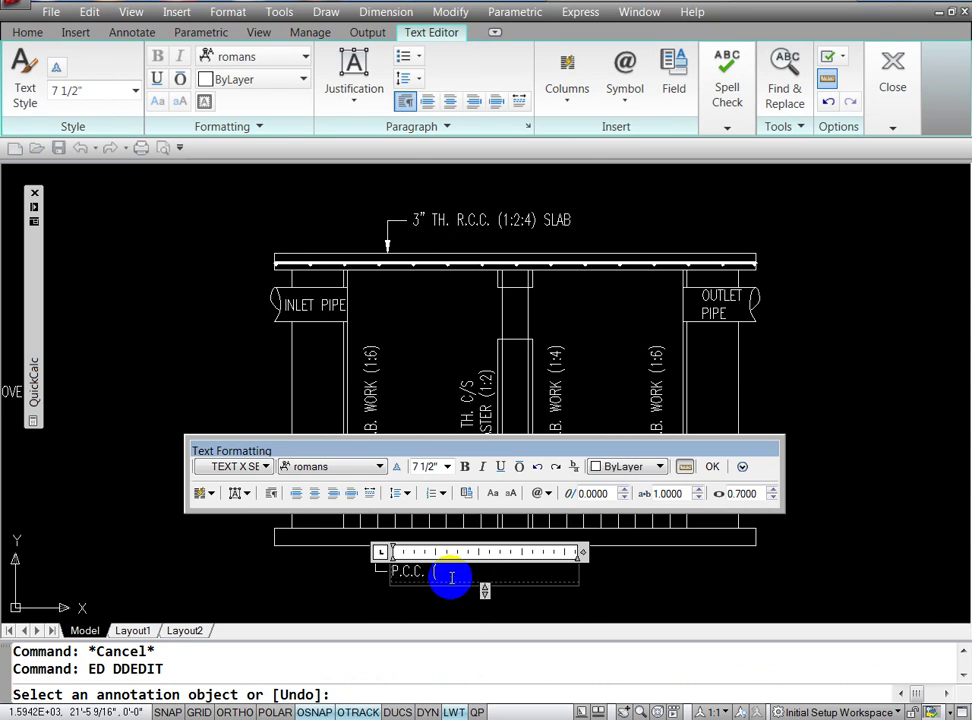
text(1)
text(:)
text(4)
text(:)
text(8)
text())
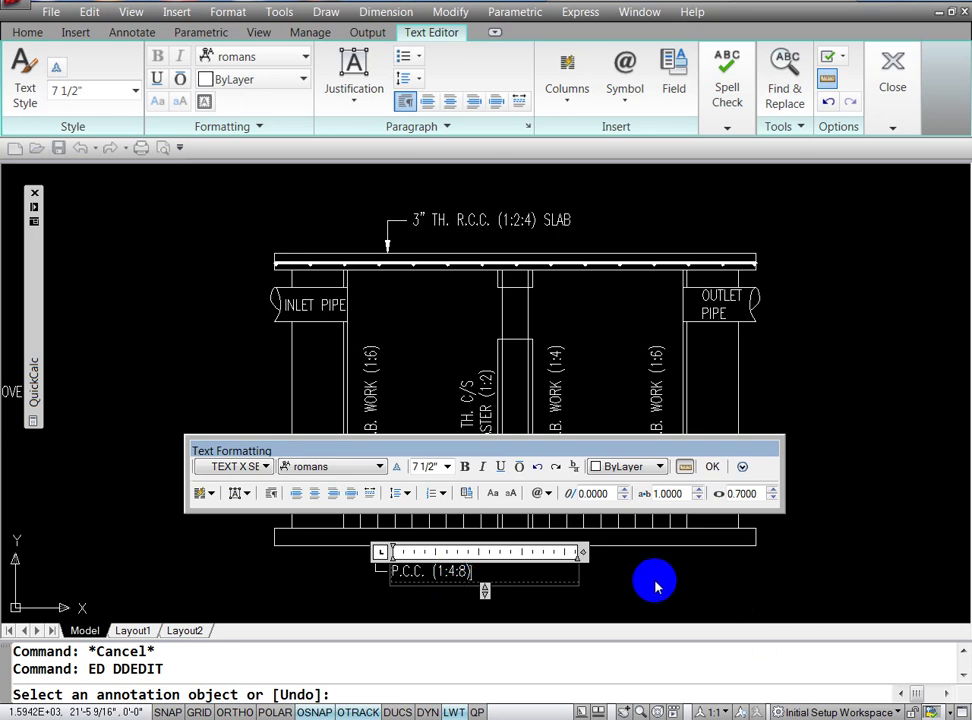
click(655, 585)
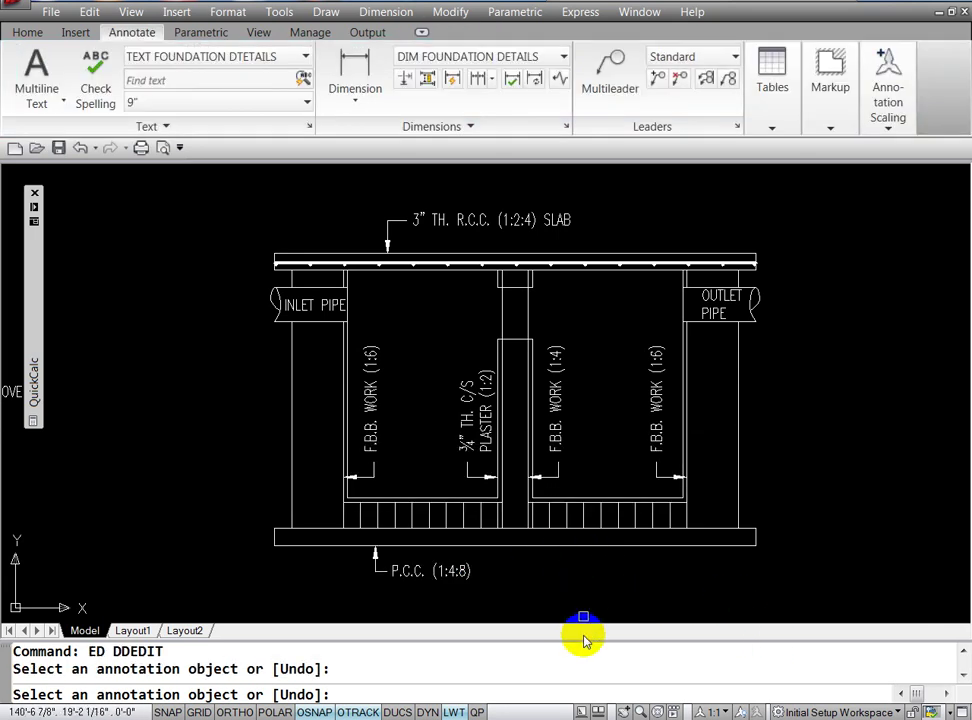
key(Escape)
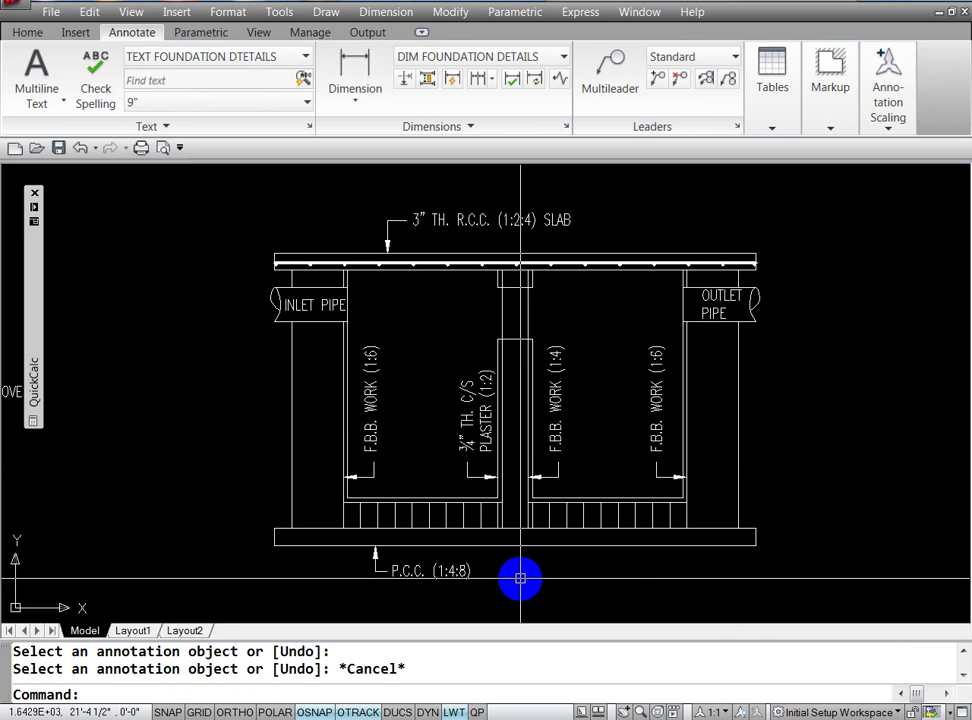
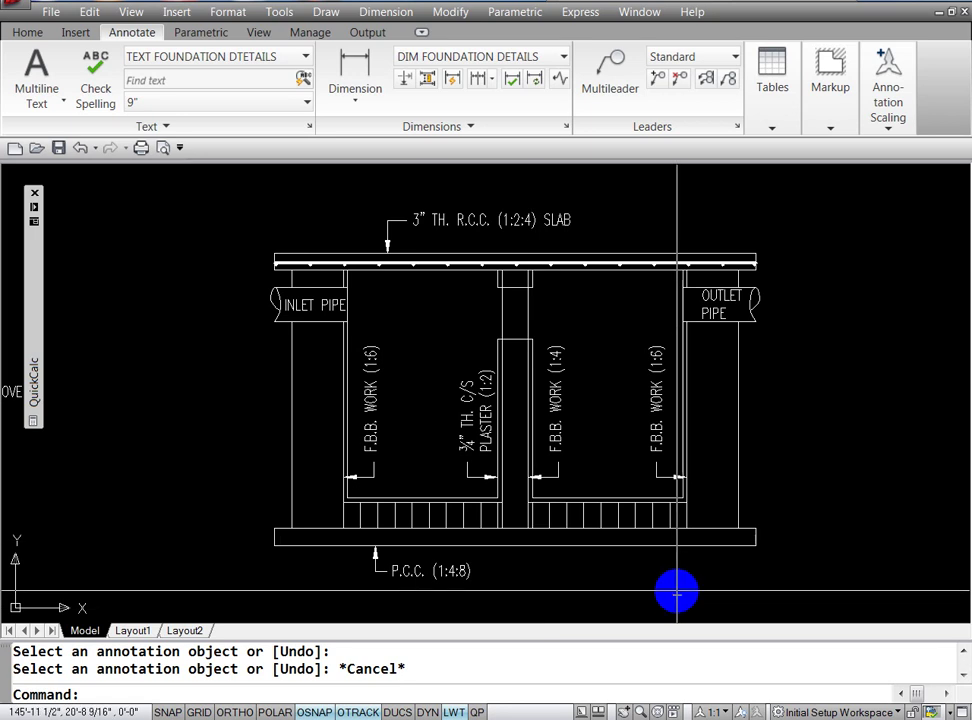
Step: Move the F.B.B. WORK (1:6) label and its leader arrow straight up the left wall with Ortho on
key(Escape)
key(Escape)
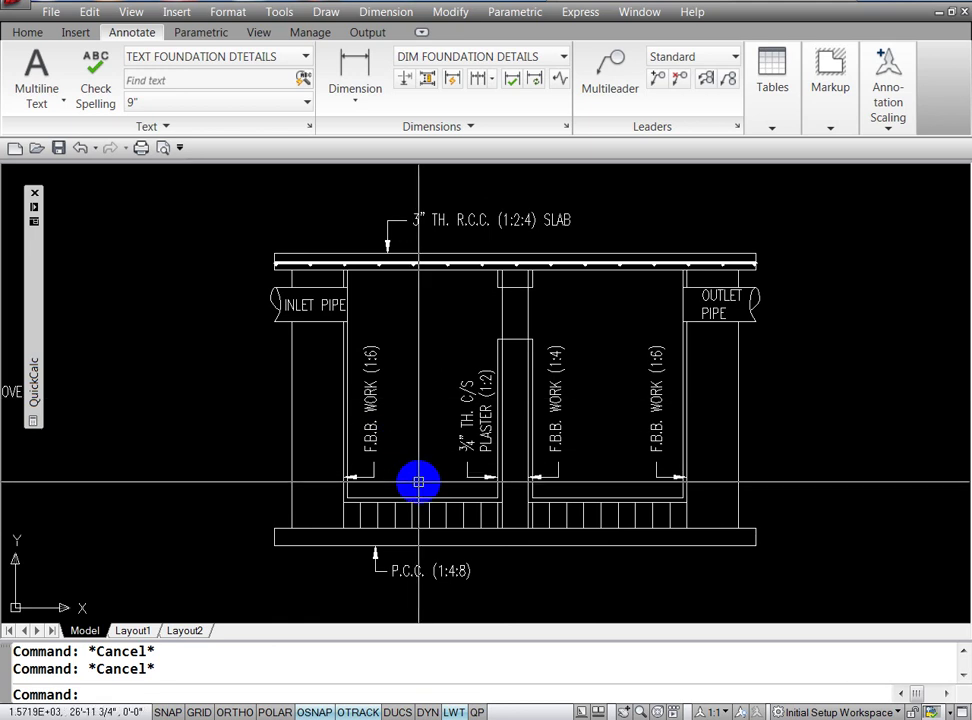
text(M)
key(Return)
click(366, 476)
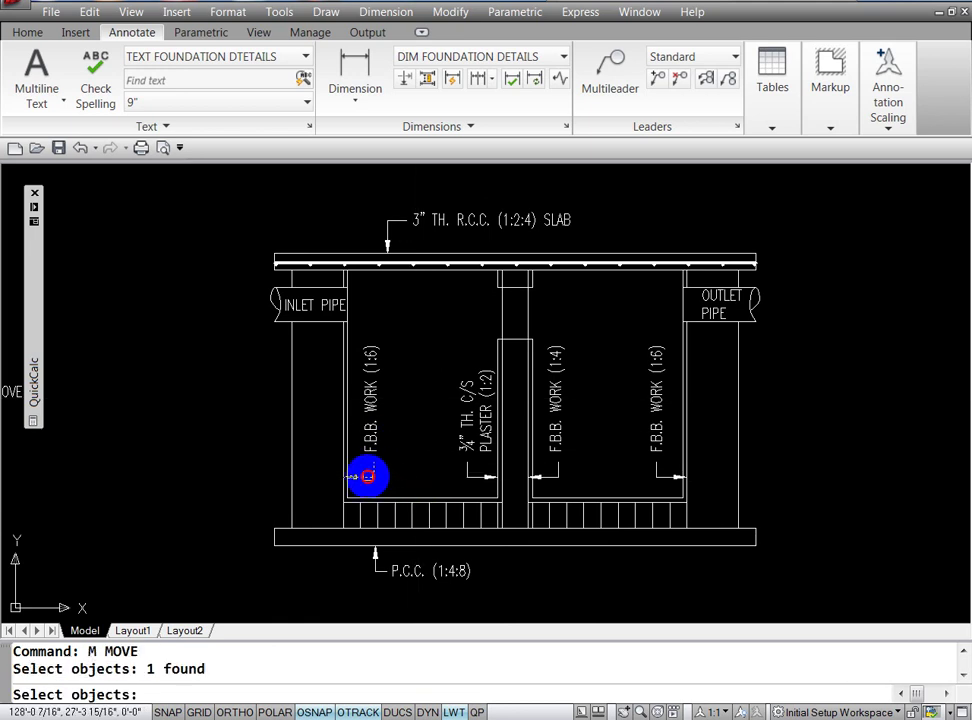
click(370, 436)
key(Return)
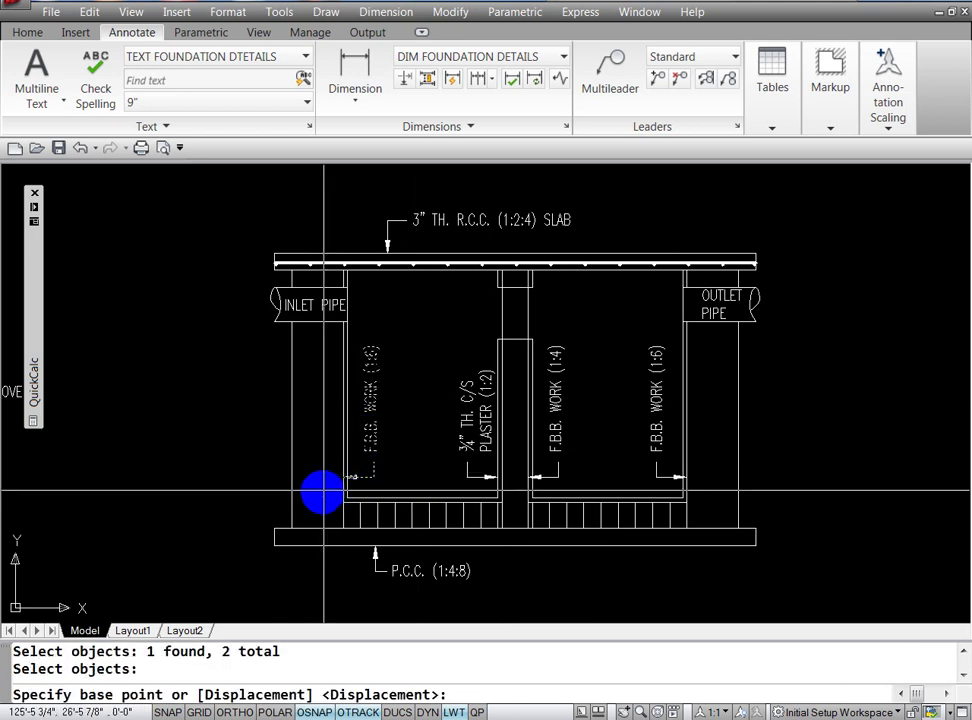
click(321, 492)
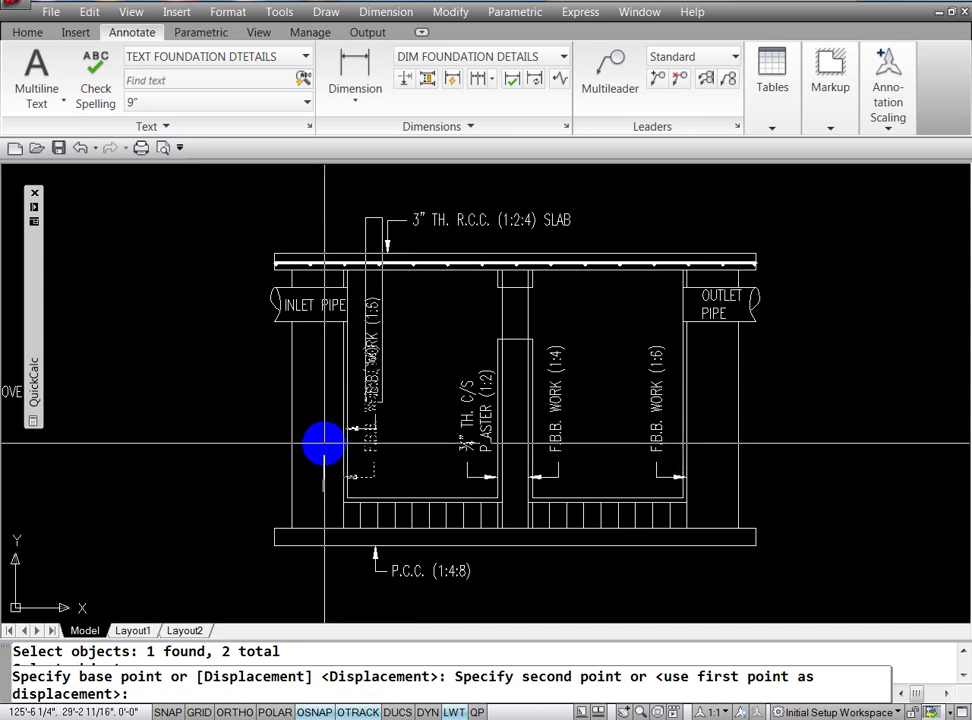
key(F8)
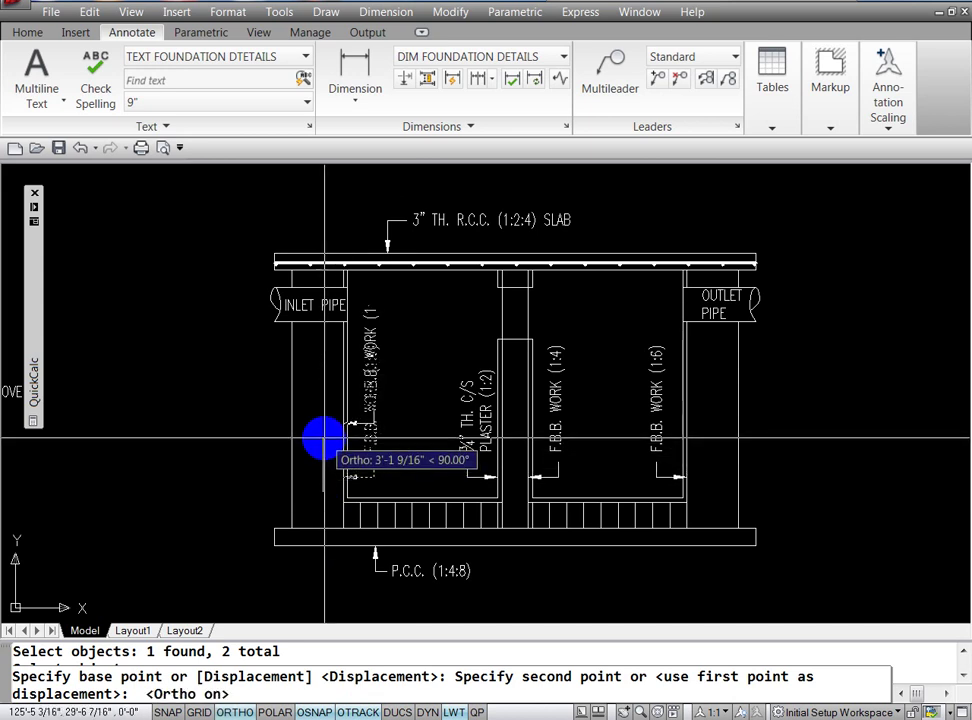
click(321, 466)
key(Escape)
key(Escape)
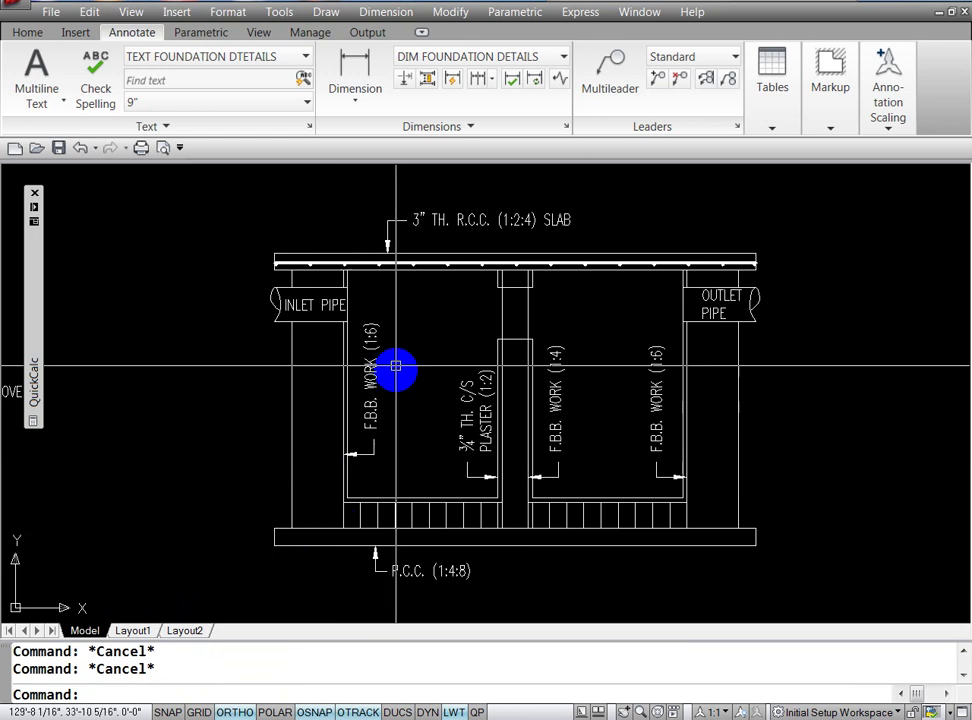
Step: Grip-stretch the F.B.B. WORK (1:6) text to a new spot along the wall
click(373, 338)
click(369, 282)
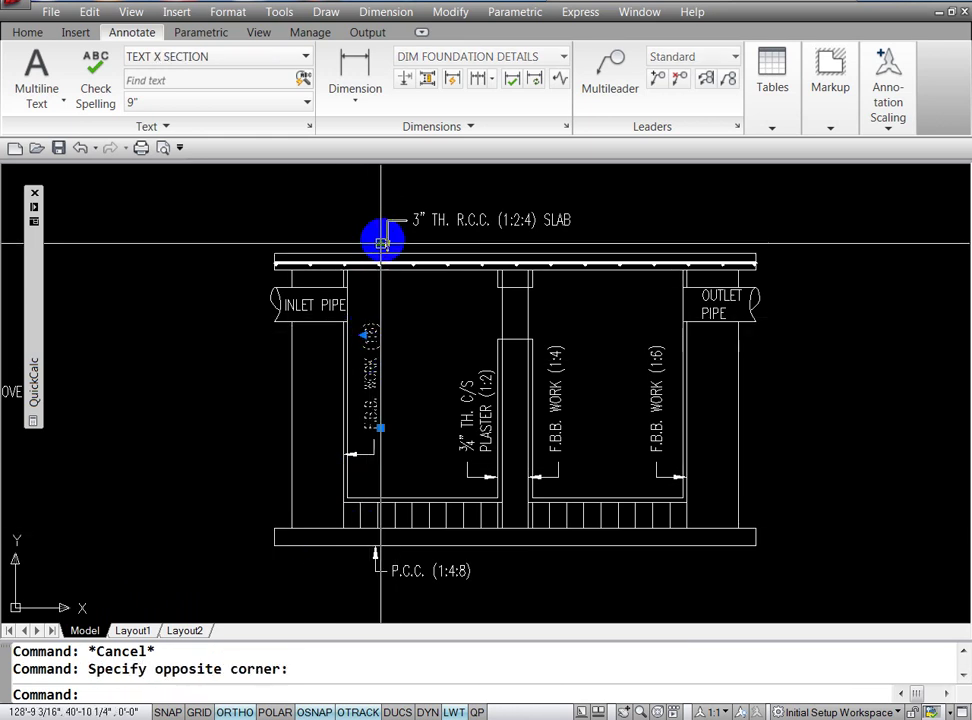
click(381, 243)
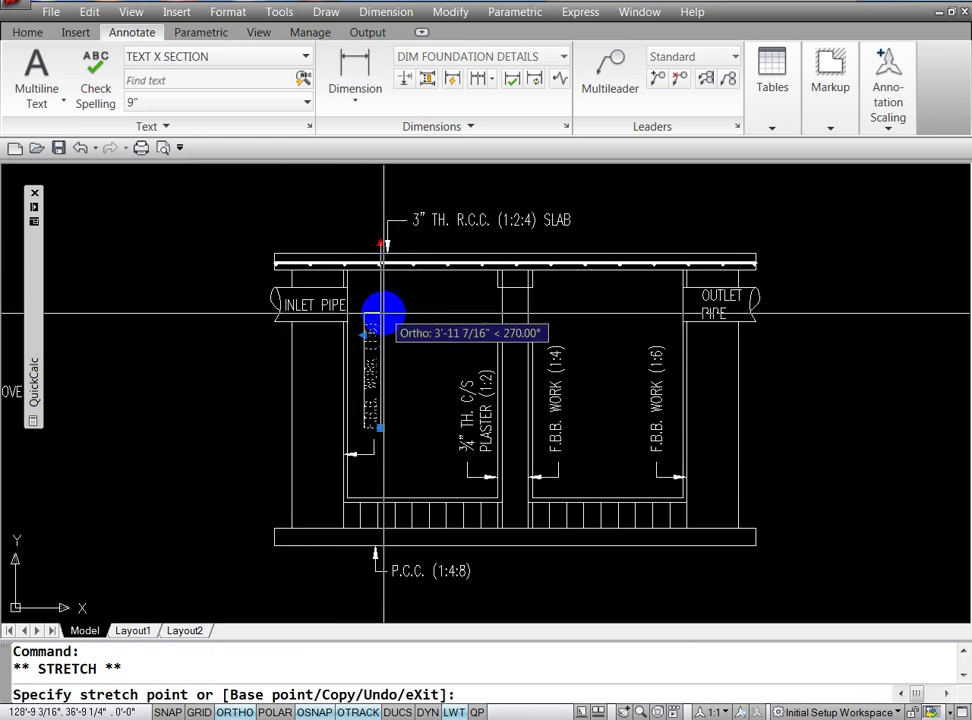
click(381, 316)
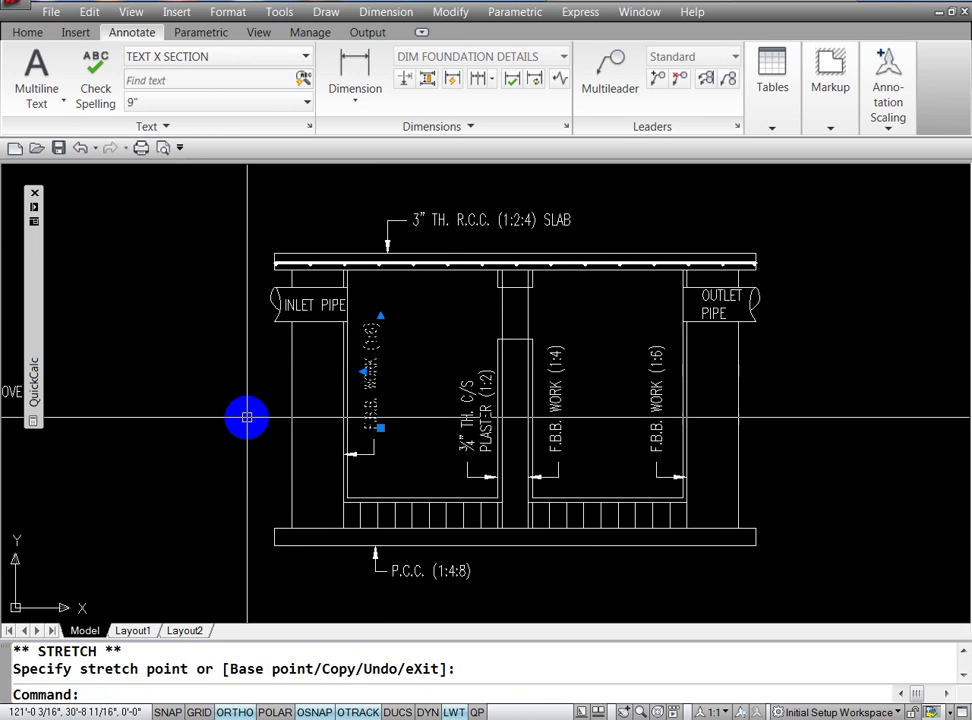
key(Escape)
key(Escape)
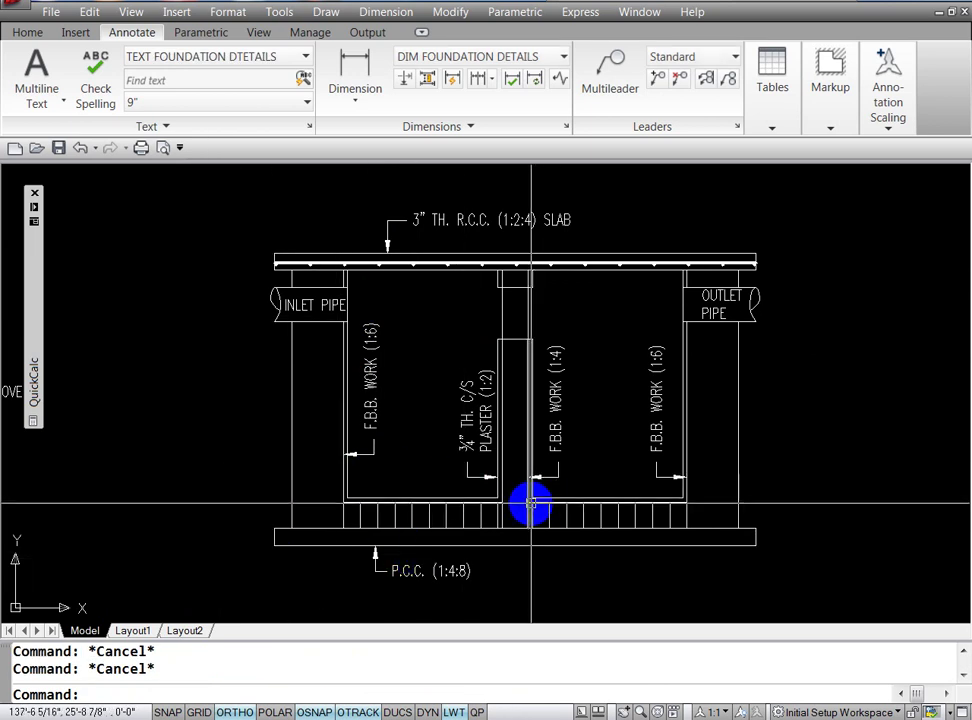
Step: Draw an arrowed quick leader across the left chamber's inner width near the floor
text(le)
key(Return)
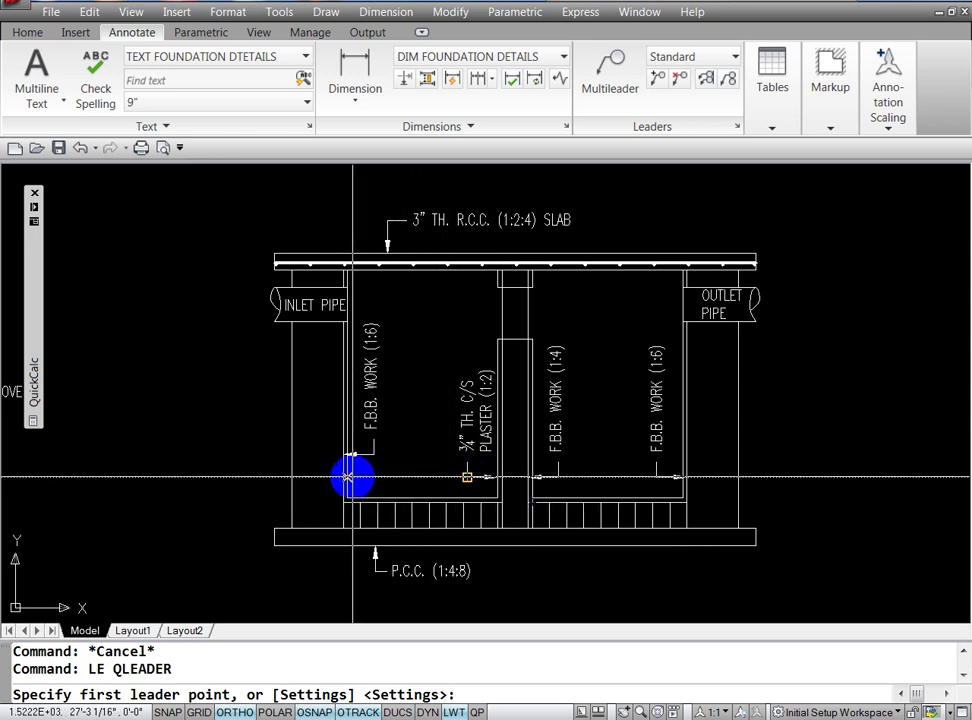
click(347, 478)
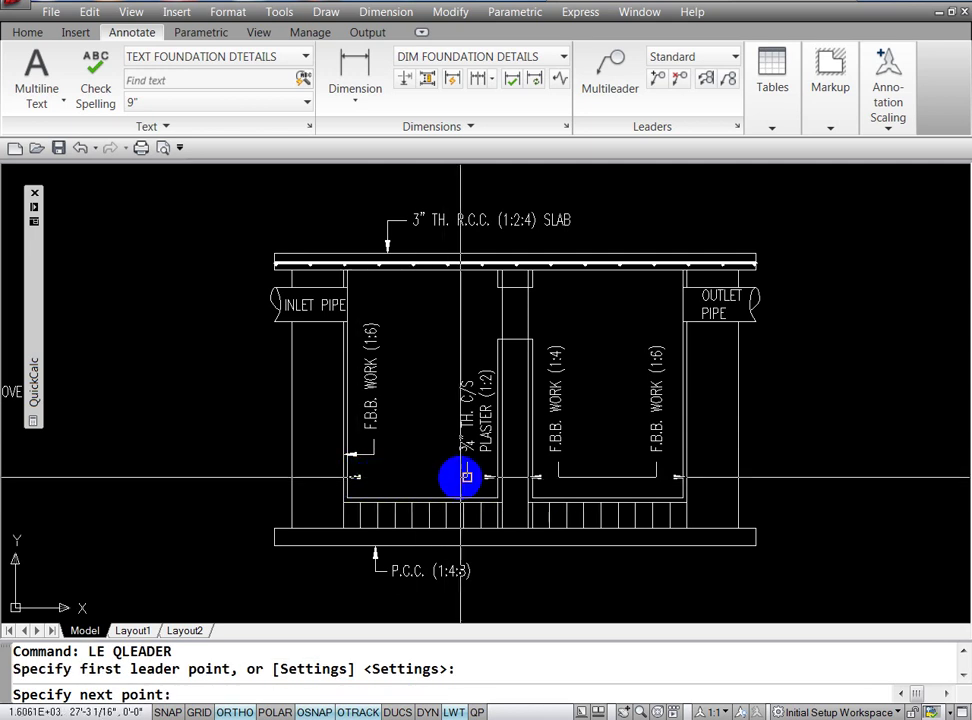
click(467, 478)
key(Escape)
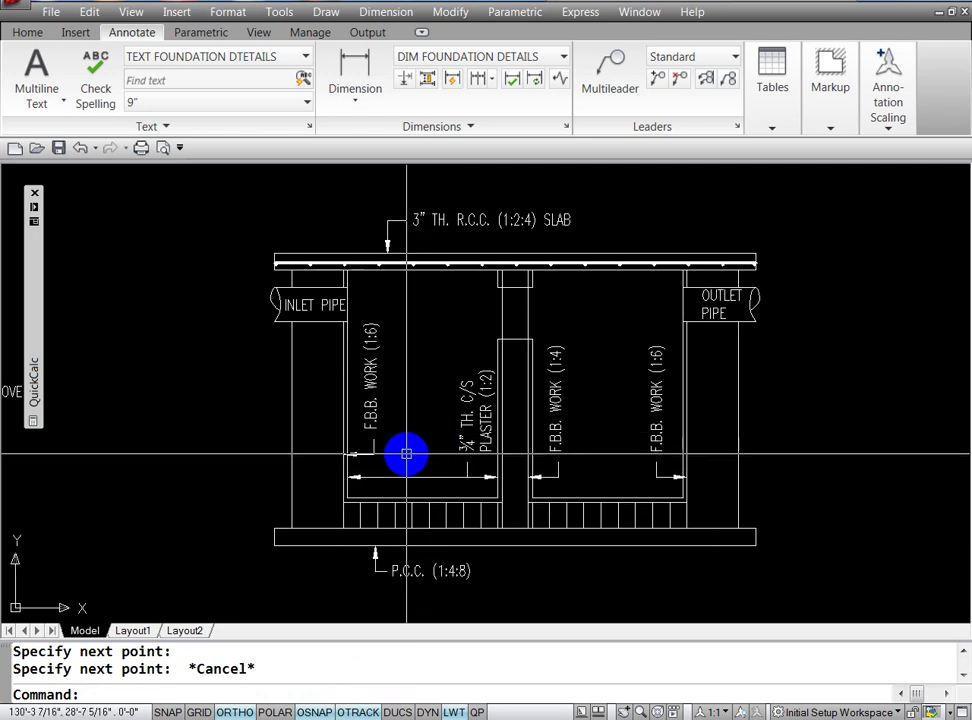
Step: Add a short leader from the width line's midpoint down toward the chamber floor
text(LE)
key(Return)
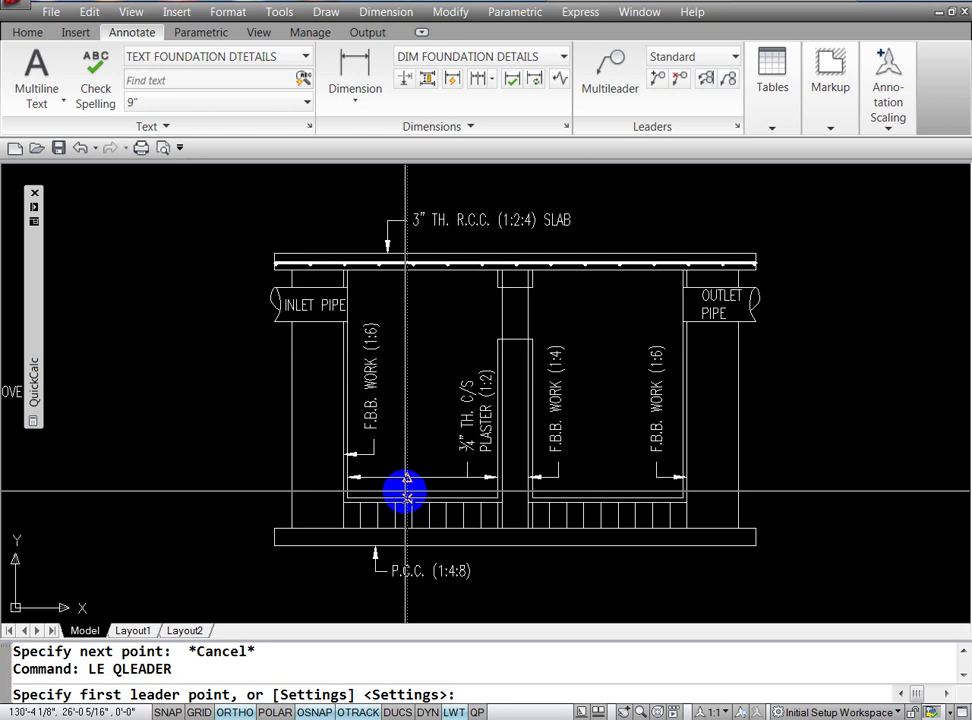
click(407, 477)
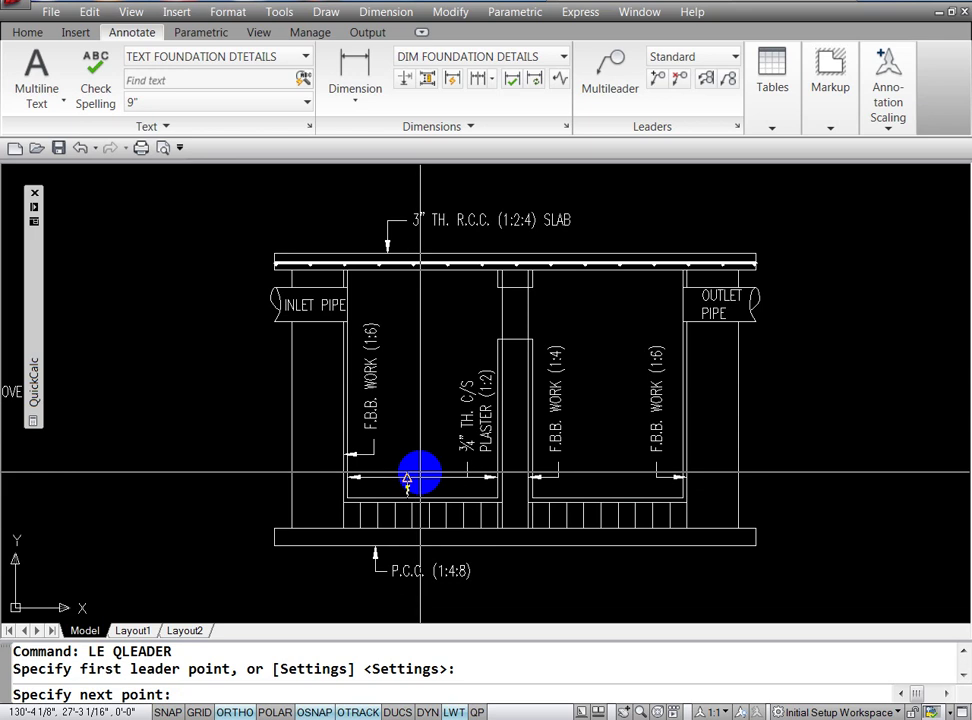
click(408, 476)
key(Escape)
key(Escape)
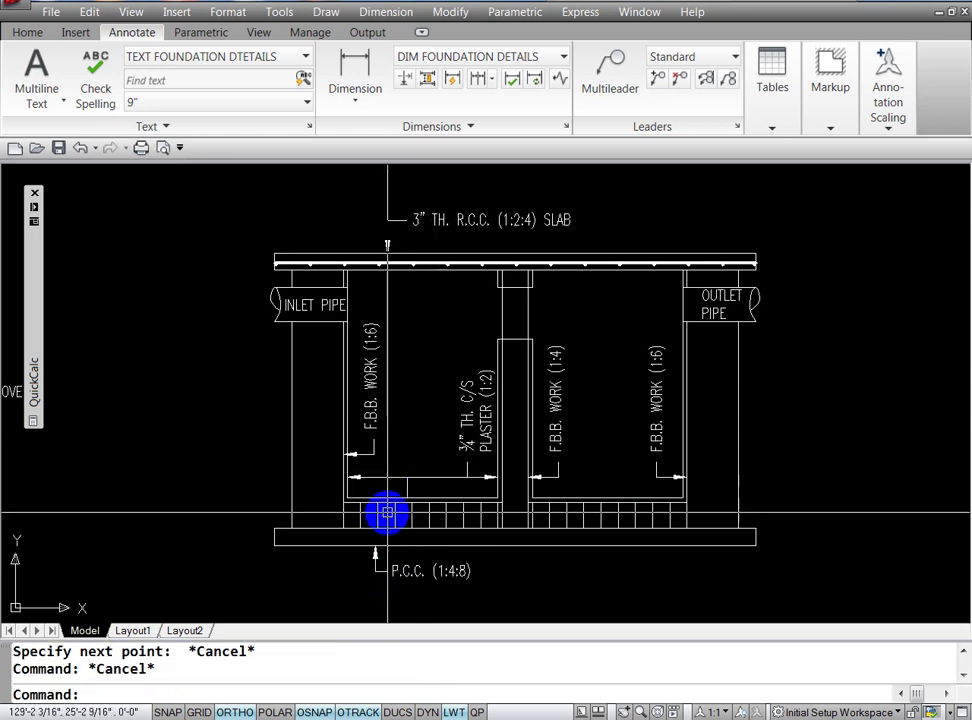
Step: Move the ¾" TH. C/S PLASTER (1:2) label and the inner-width arrow line slightly higher
text(m)
key(Return)
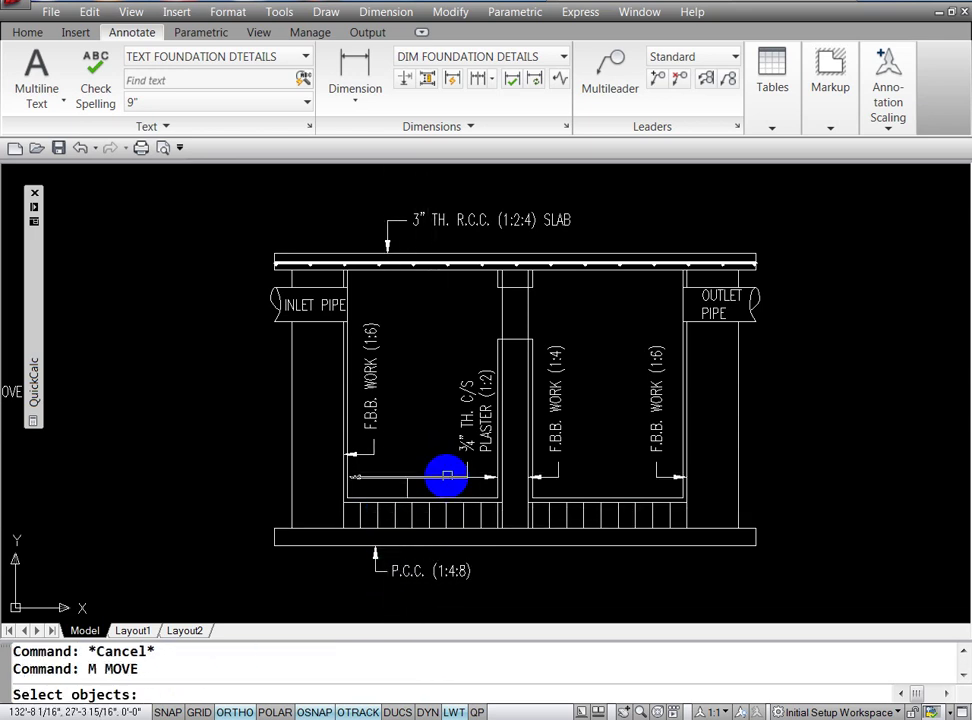
click(468, 469)
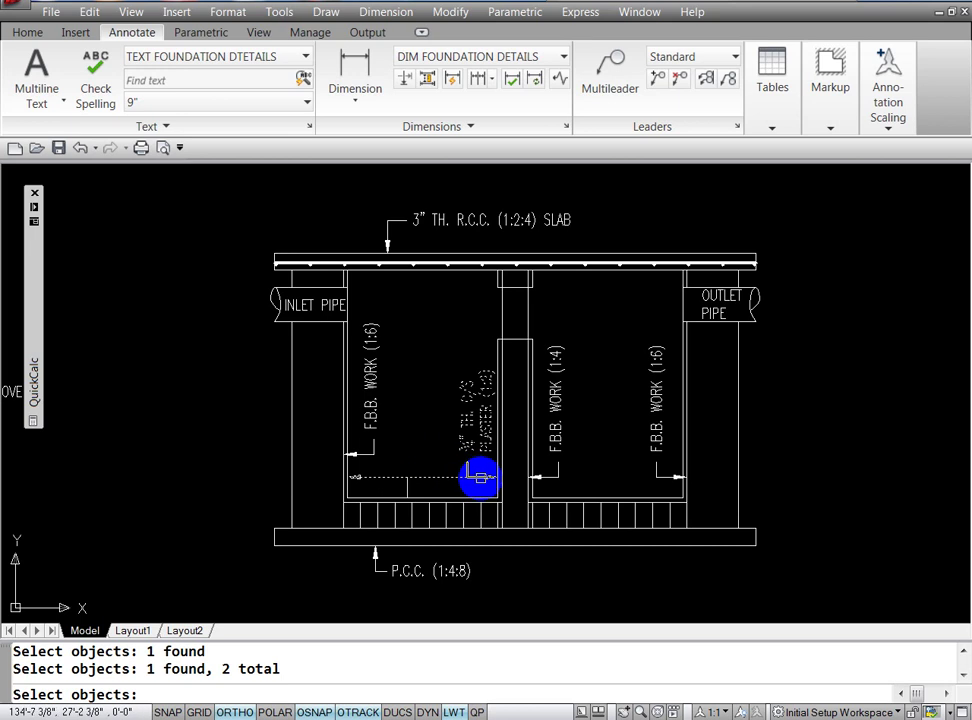
click(417, 474)
right_click(420, 455)
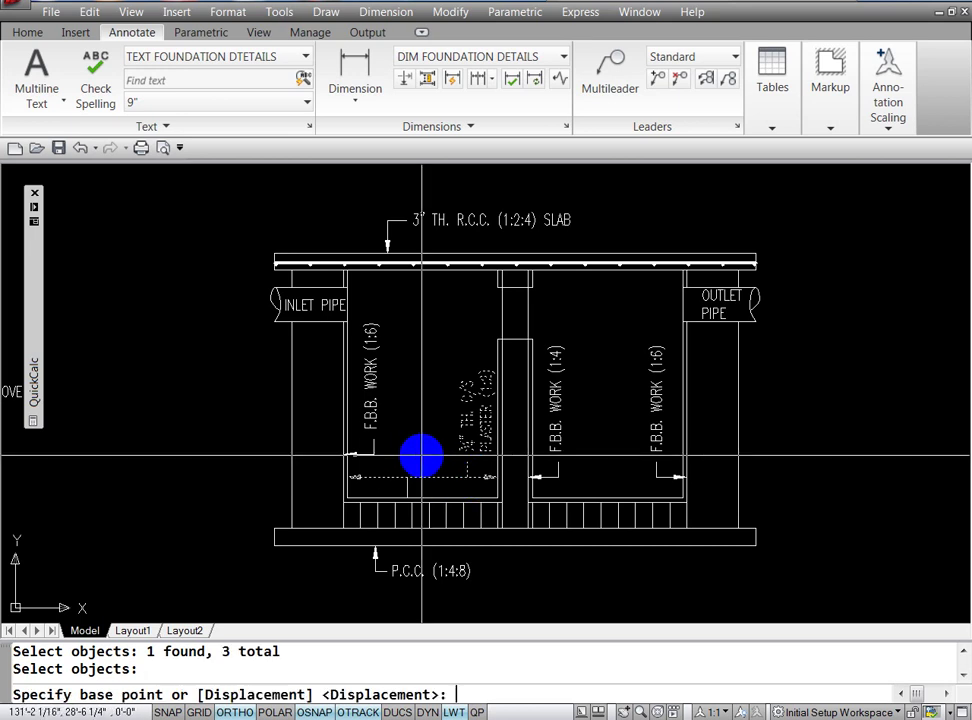
click(421, 455)
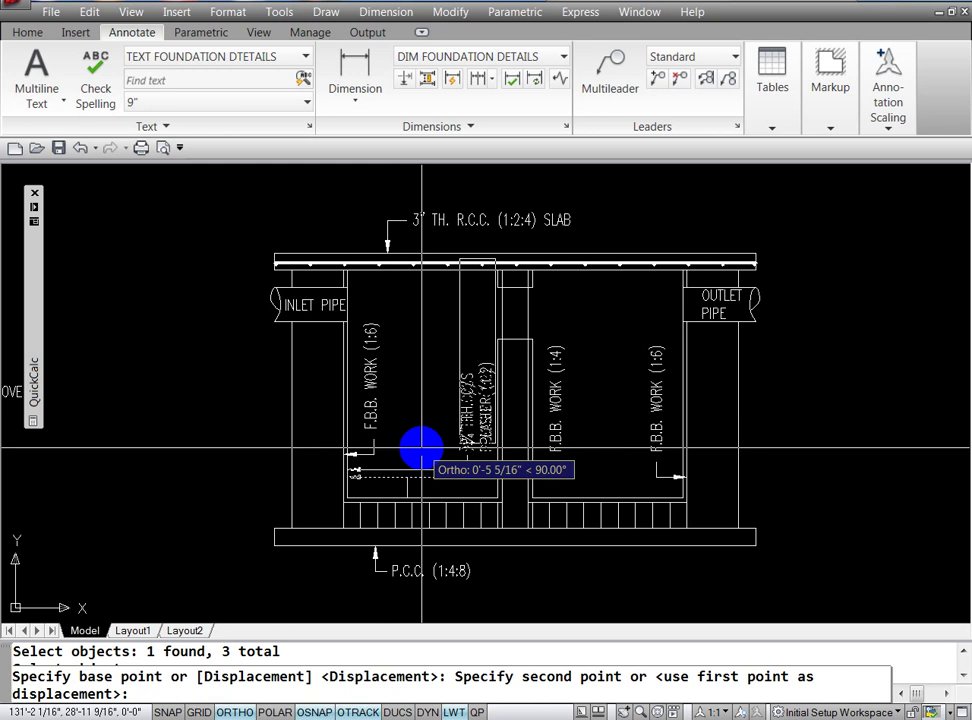
click(421, 449)
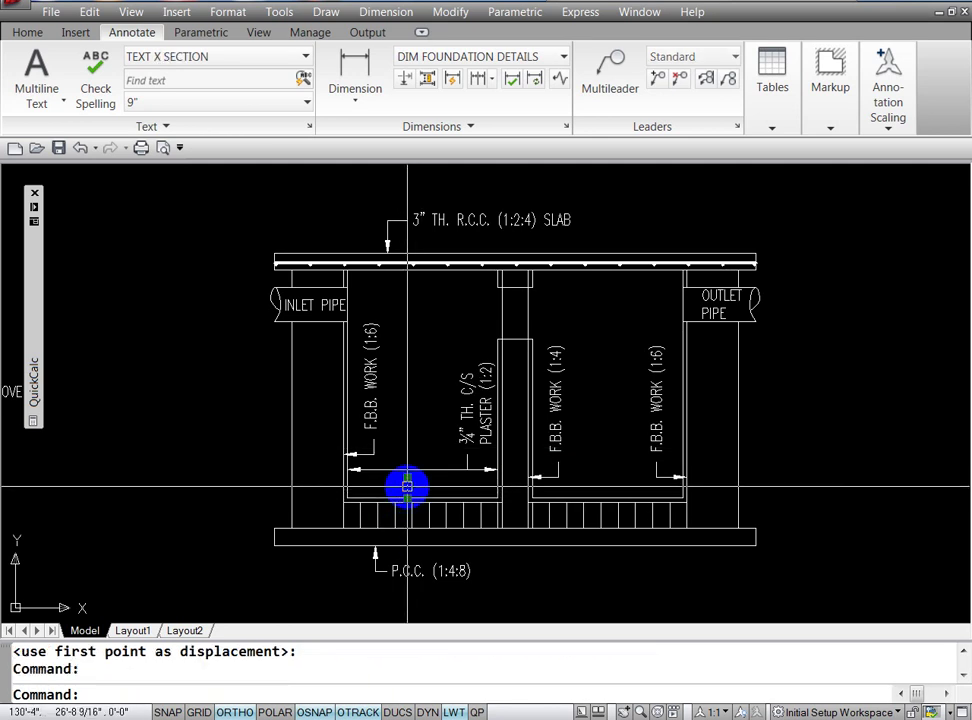
click(407, 479)
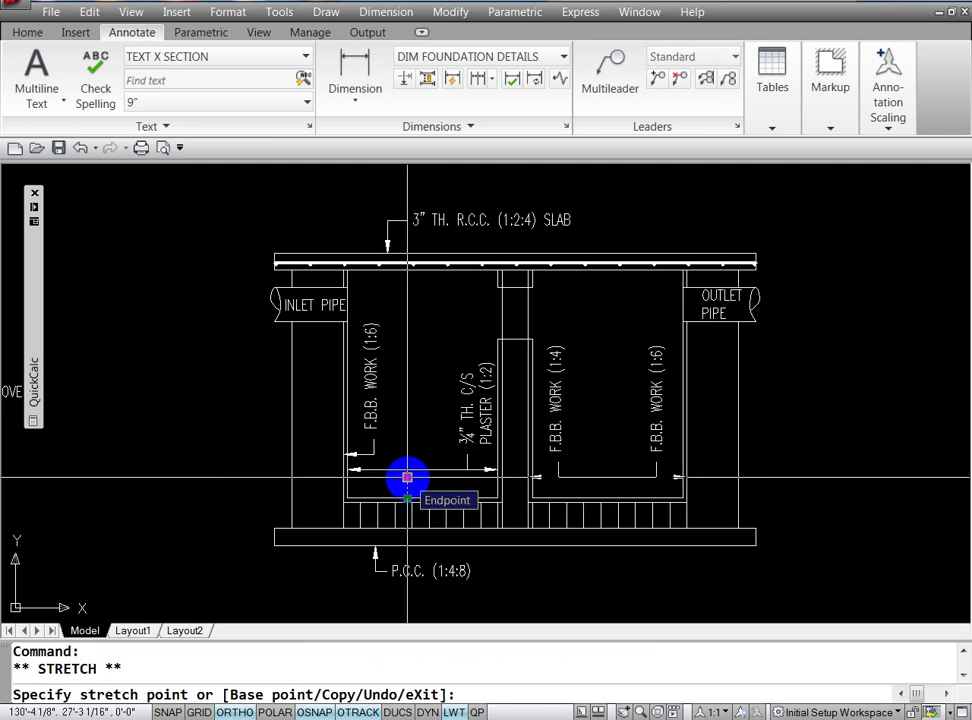
key(Escape)
key(Escape)
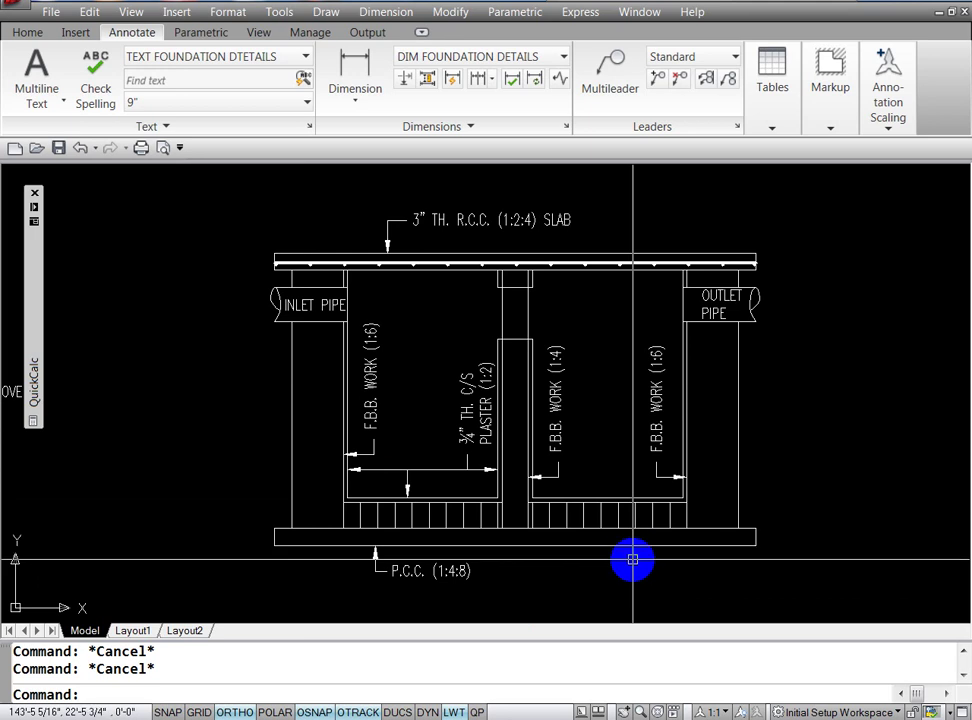
Step: Move the right chamber's F.B.B. WORK labels and leaders higher up the walls
text(m)
key(Return)
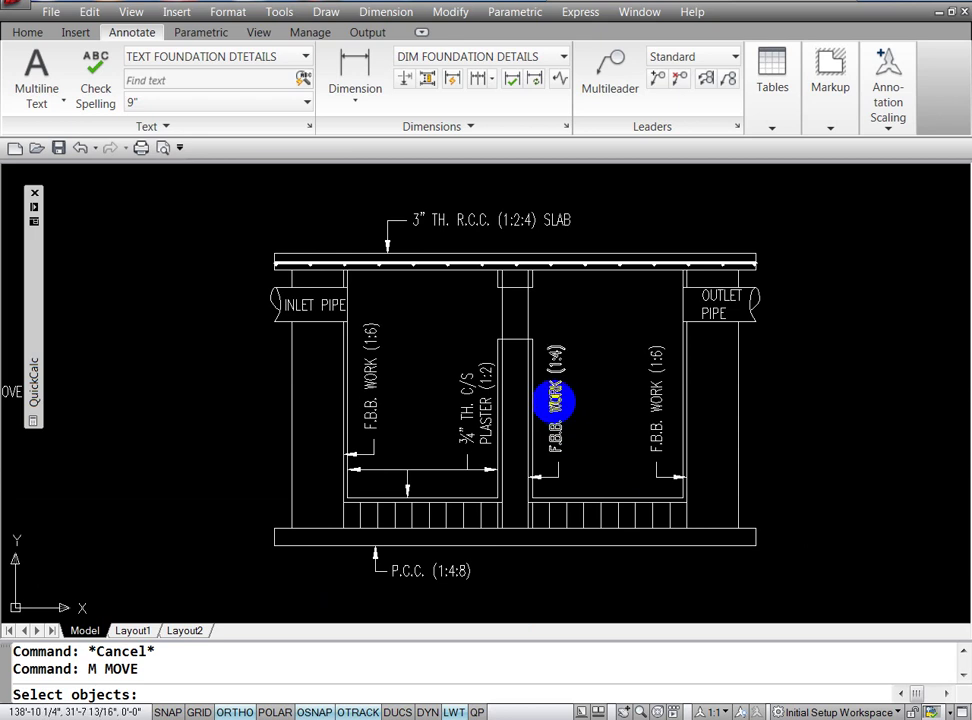
click(554, 402)
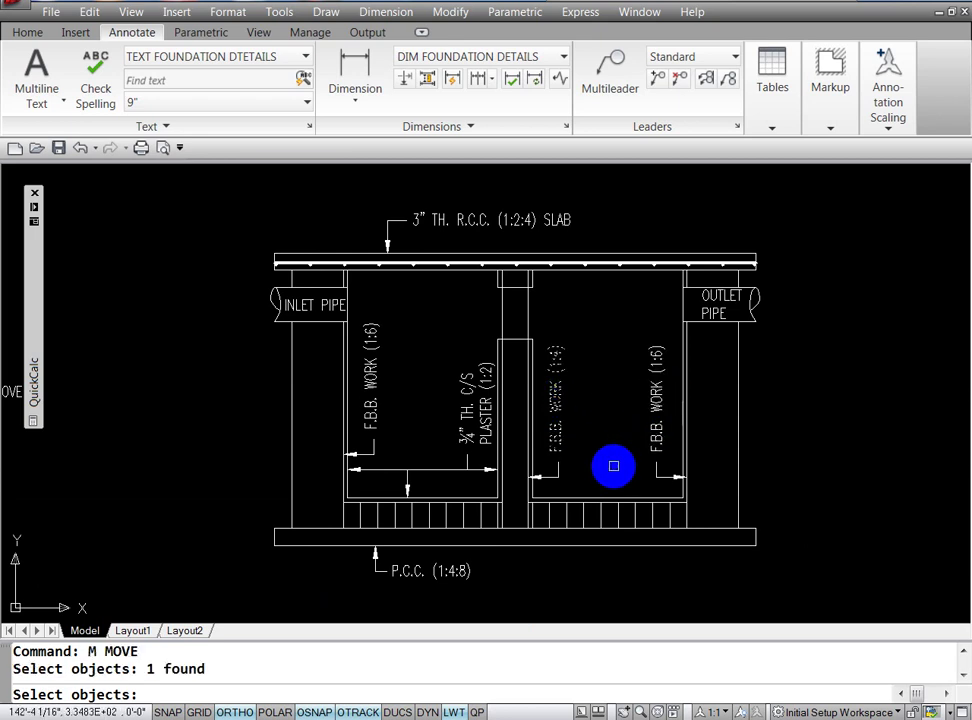
key(Escape)
key(Escape)
key(Escape)
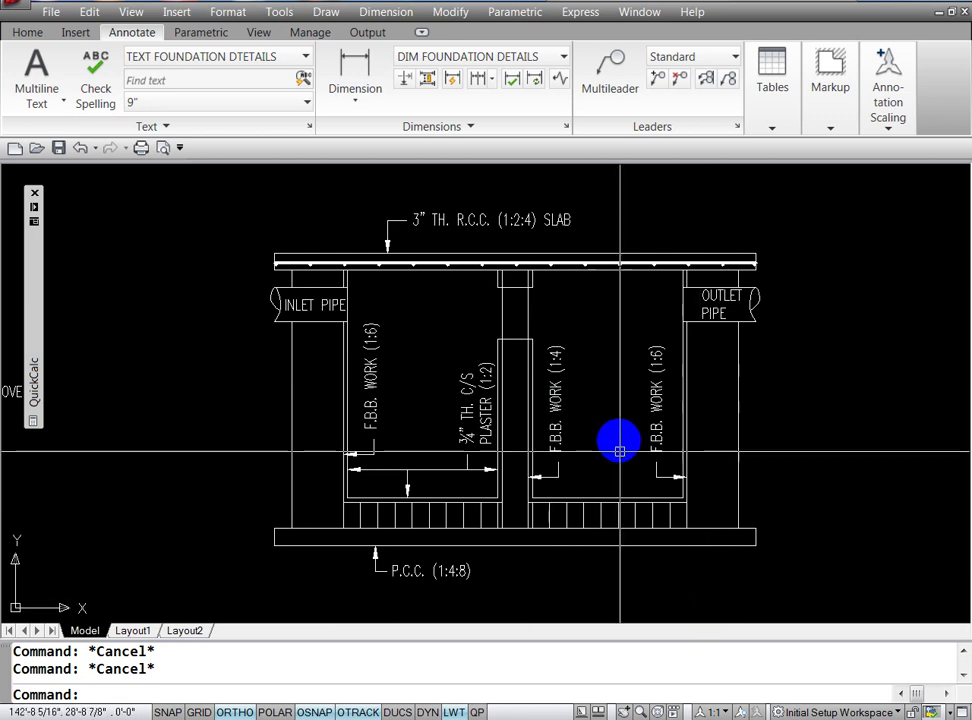
text(m)
key(Return)
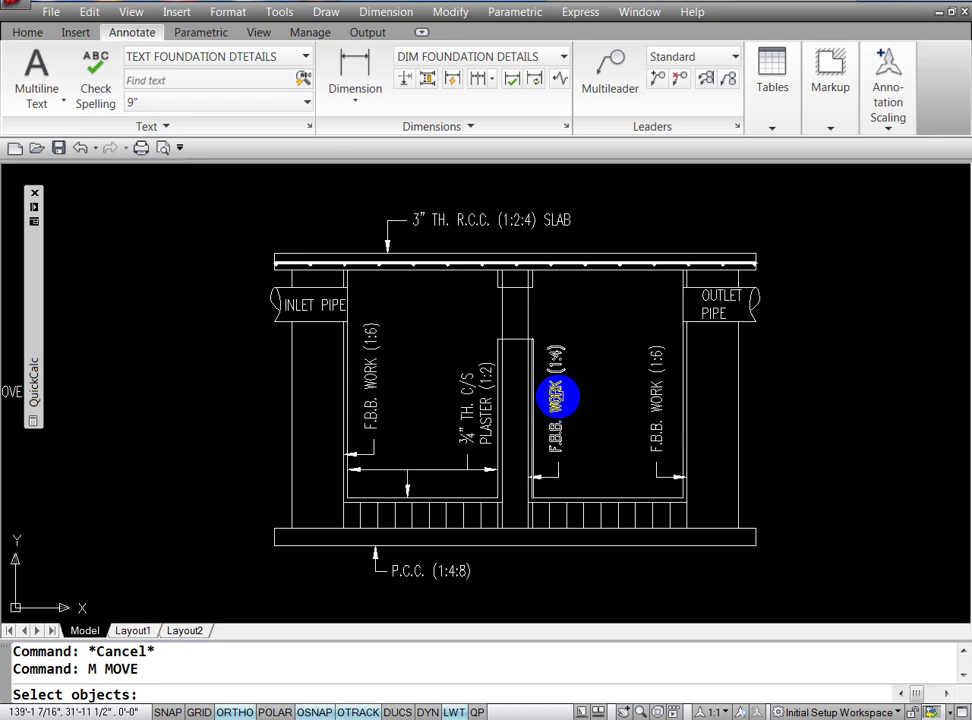
click(556, 452)
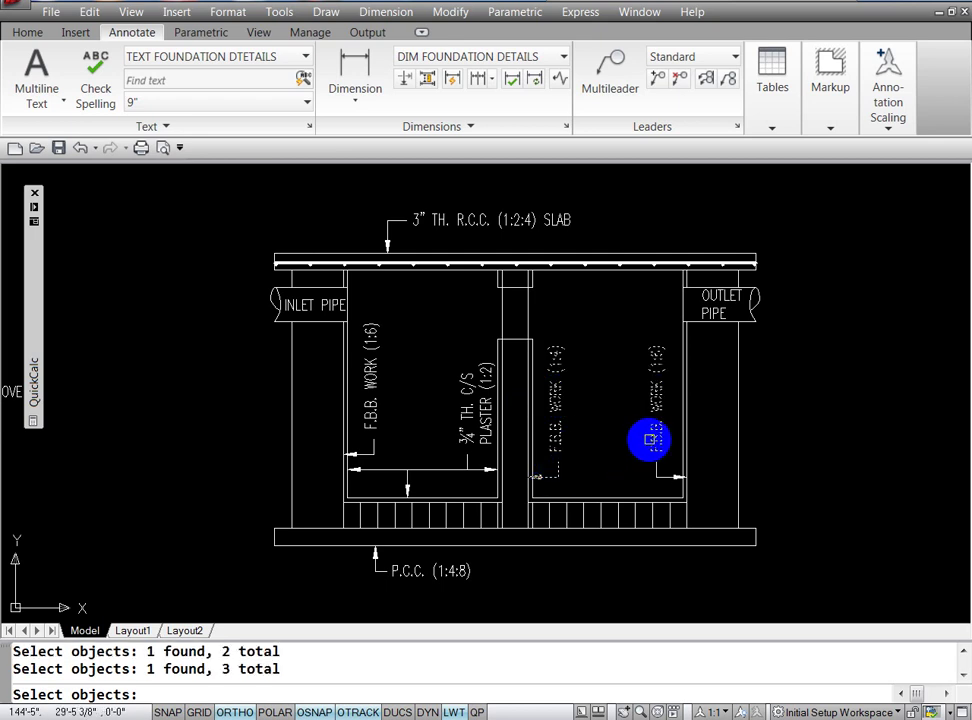
key(Return)
click(808, 494)
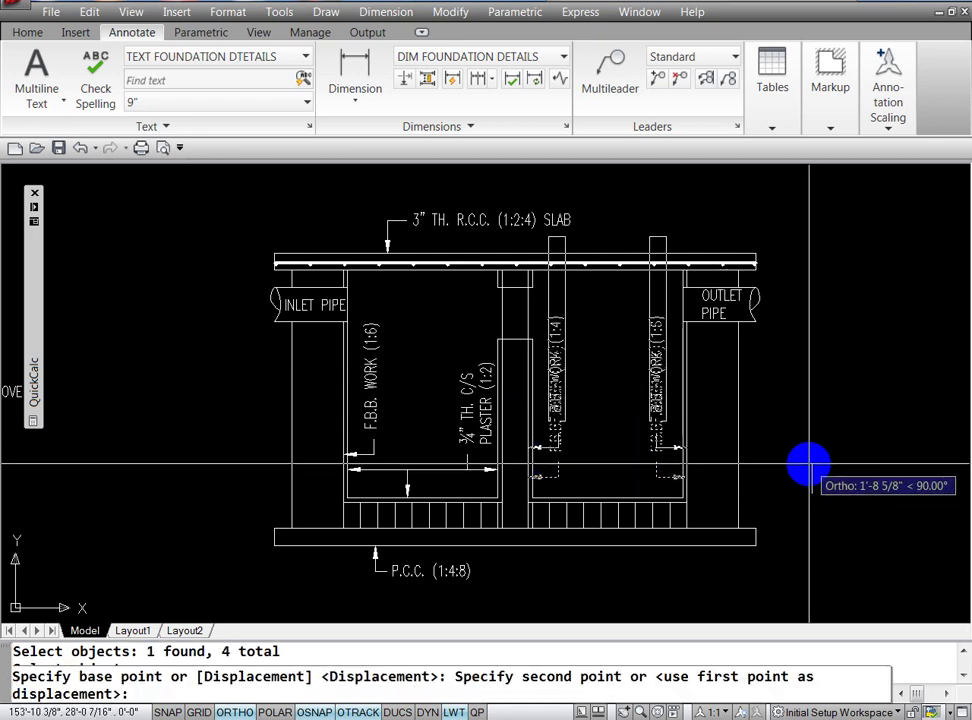
click(808, 464)
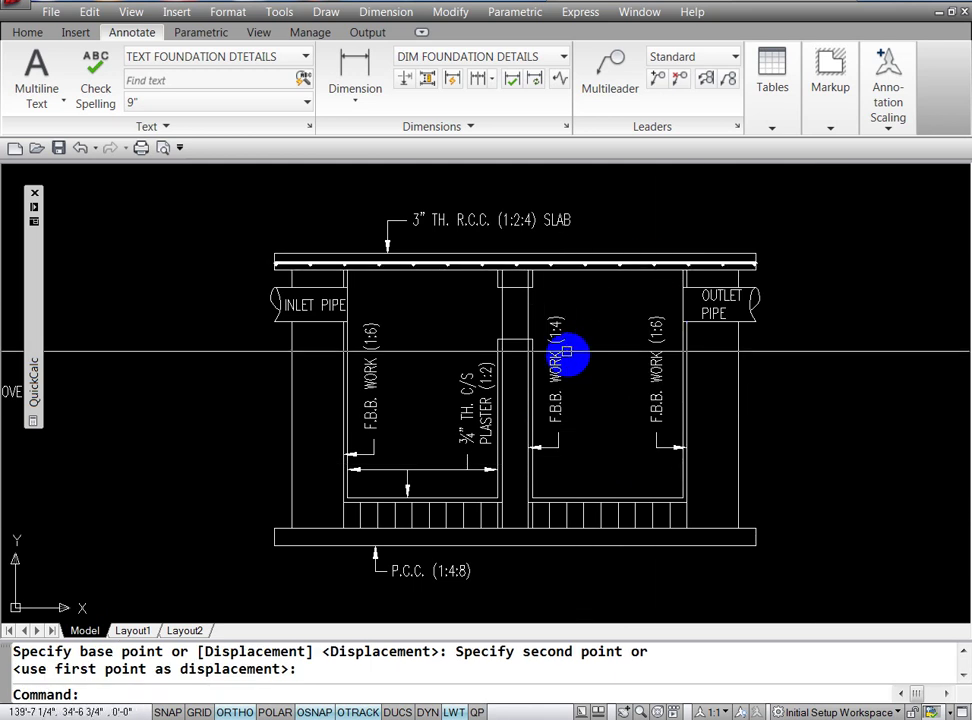
Step: Grip-reposition the middle F.B.B. WORK (1:4) and right F.B.B. WORK (1:6) labels beside their walls
click(560, 315)
click(564, 238)
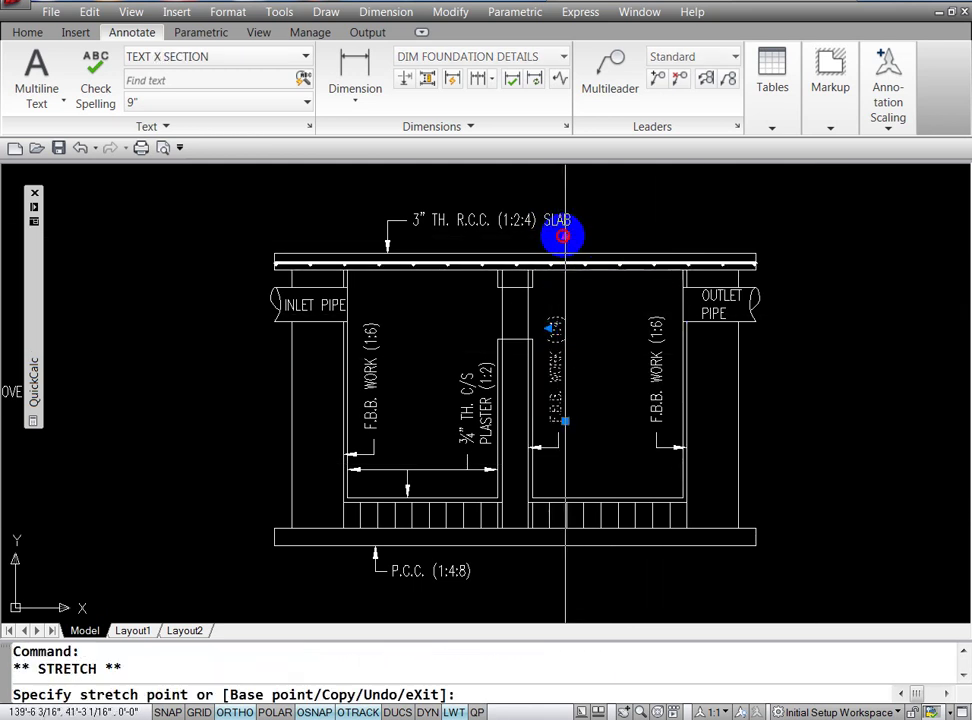
click(565, 308)
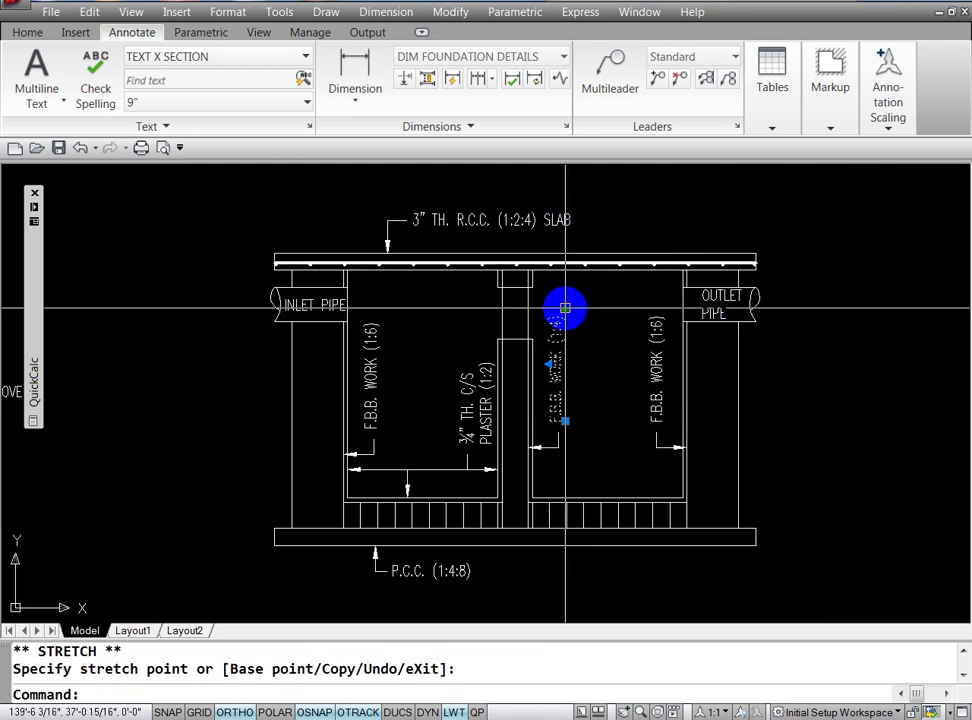
key(Escape)
click(652, 321)
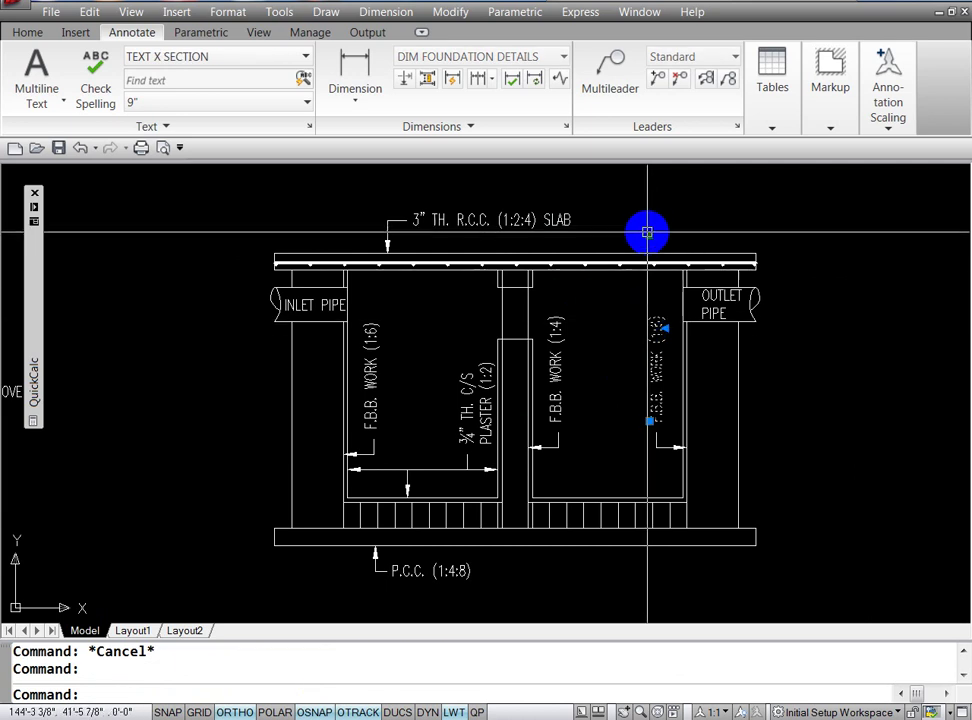
click(647, 234)
click(651, 300)
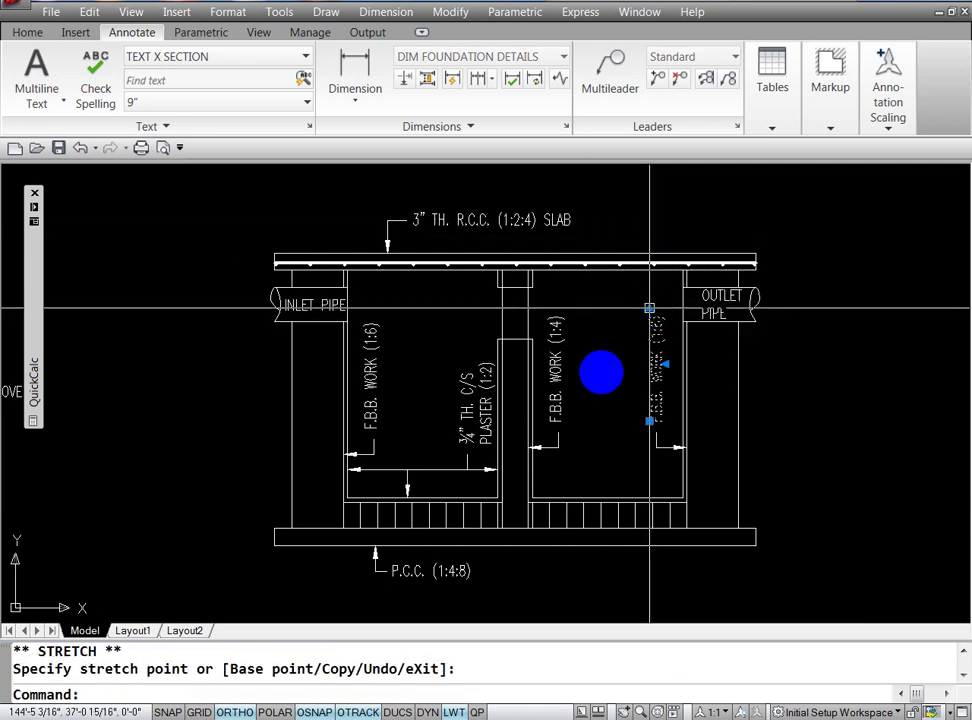
key(Escape)
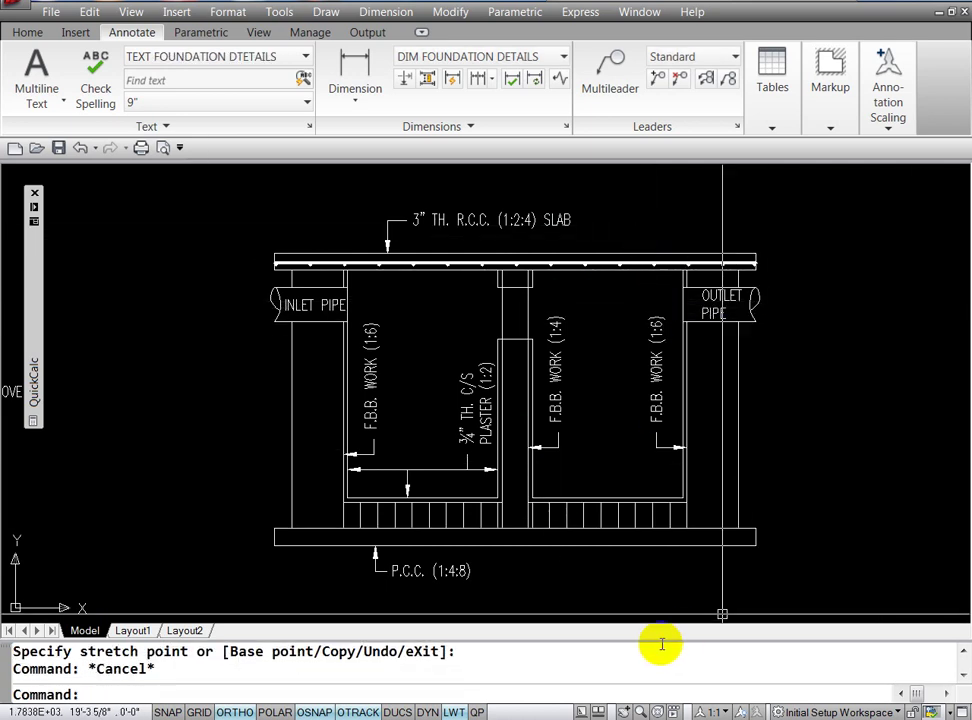
text(Cl)
key(Escape)
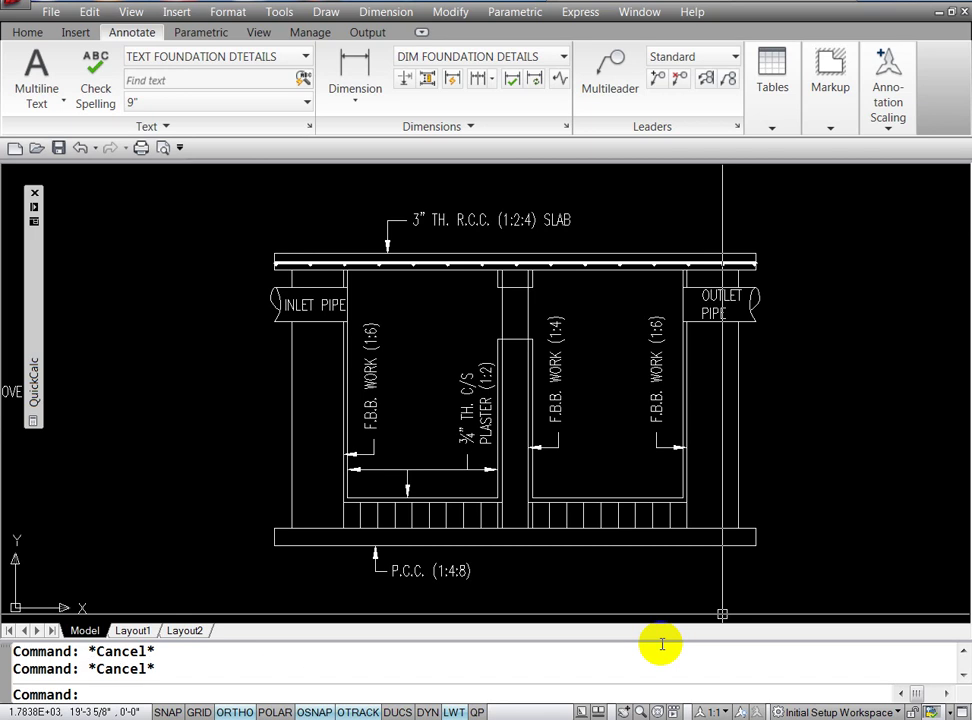
Step: Copy the left chamber's inner-width arrow line and midpoint leader into the right chamber near its floor
text(O)
key(Return)
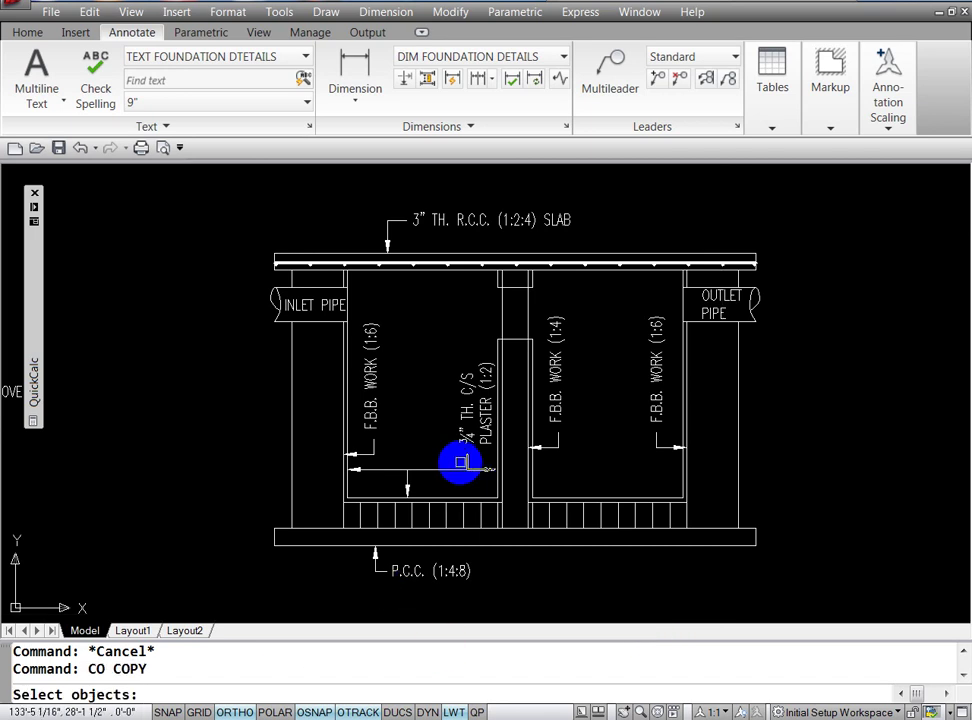
click(440, 468)
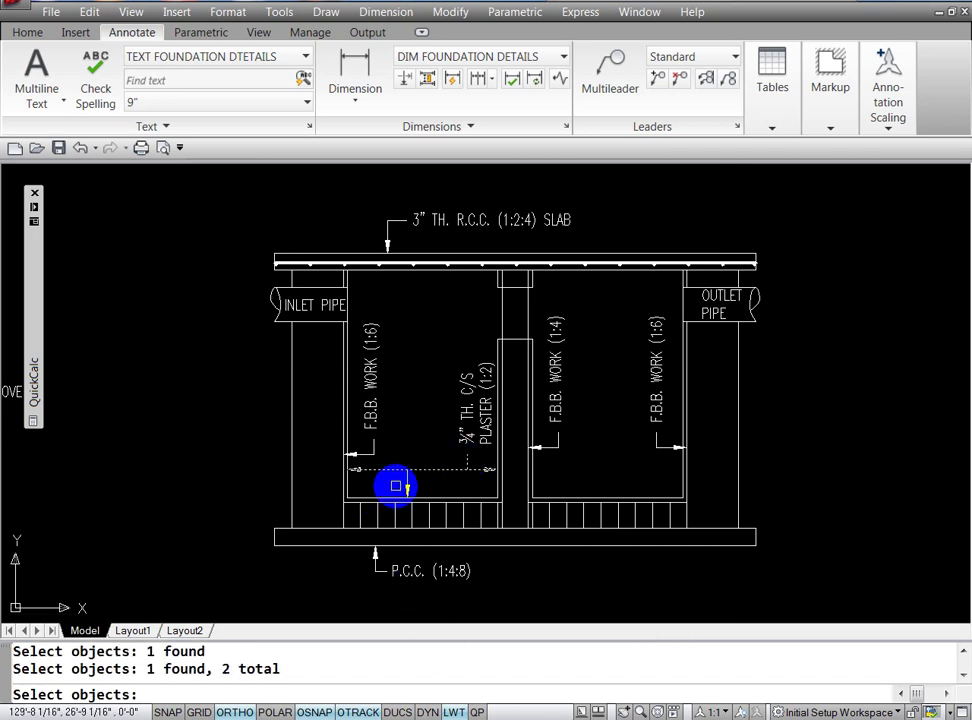
key(Return)
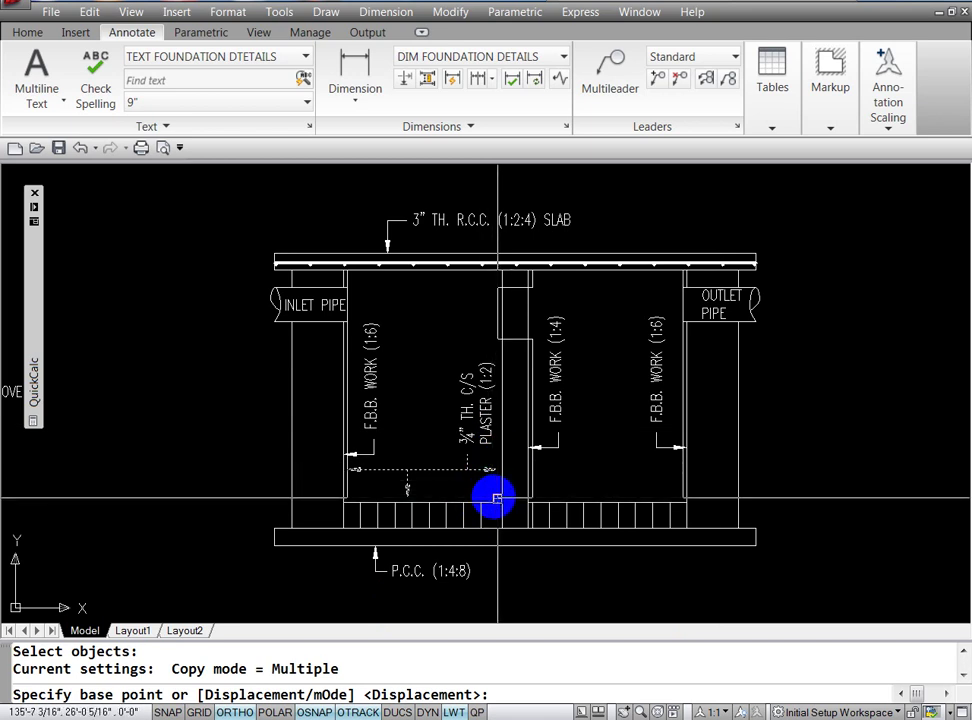
click(497, 497)
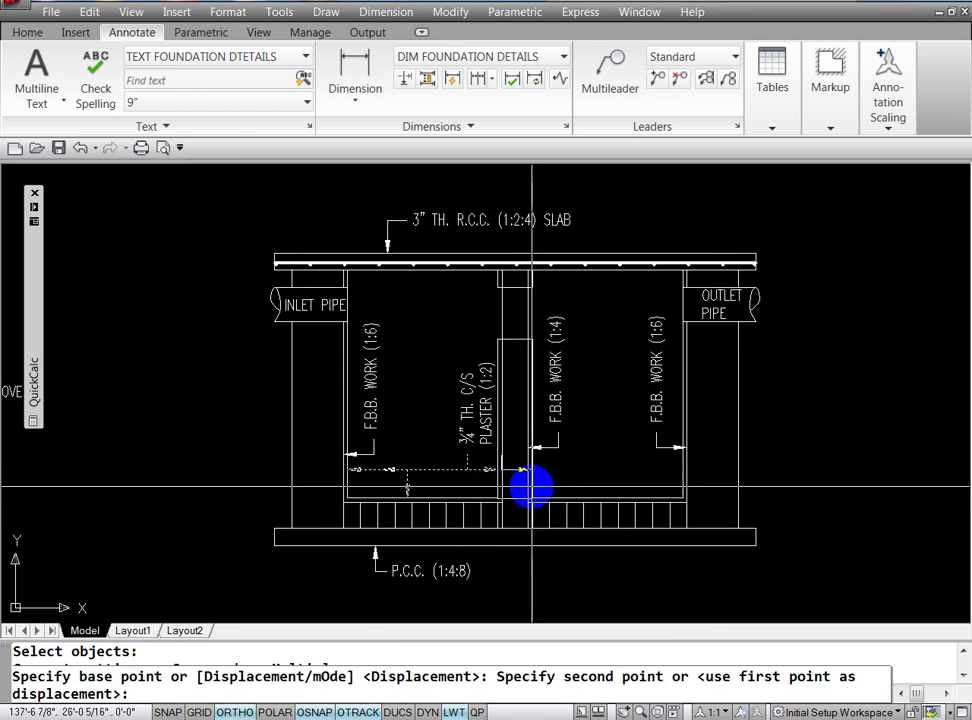
click(680, 497)
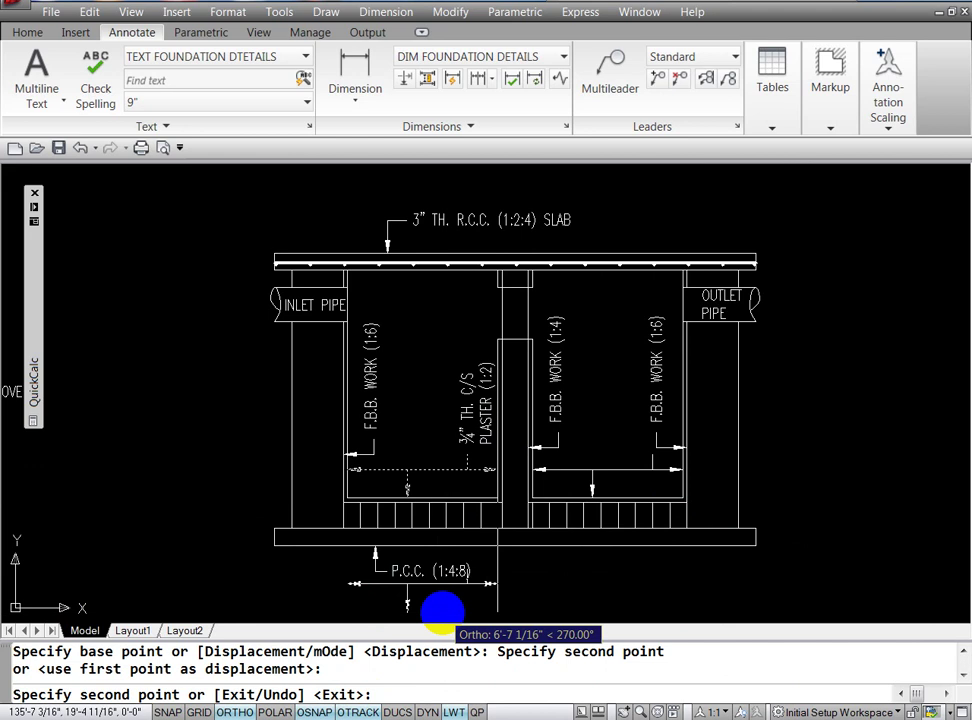
Step: With Osnap off, stretch the copied leader tick leftward toward the right chamber's middle
key(Escape)
key(Escape)
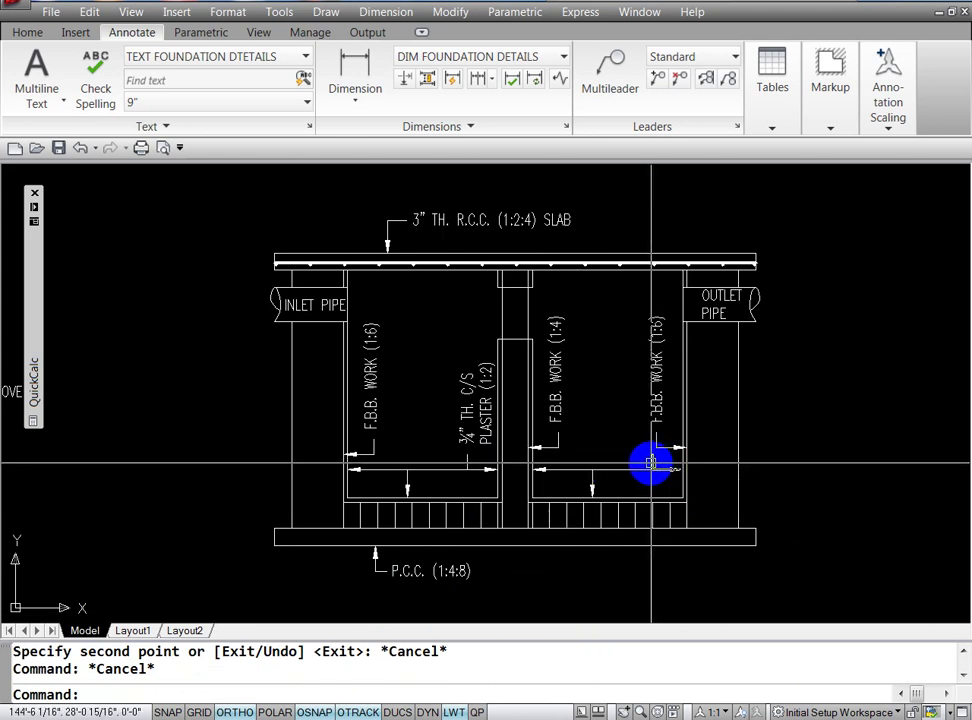
click(652, 462)
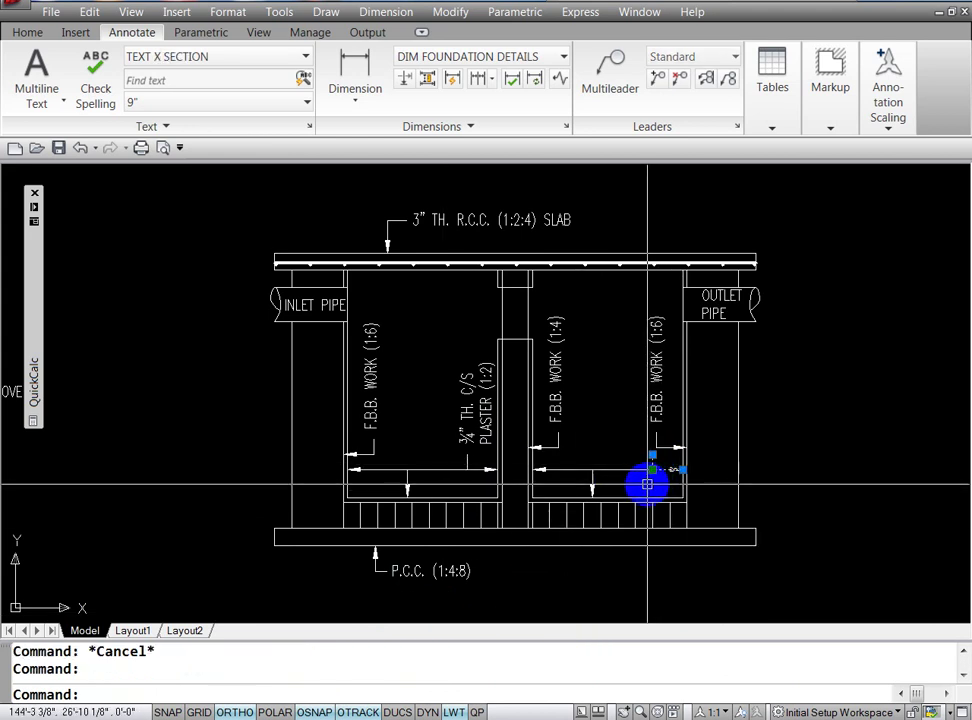
click(652, 469)
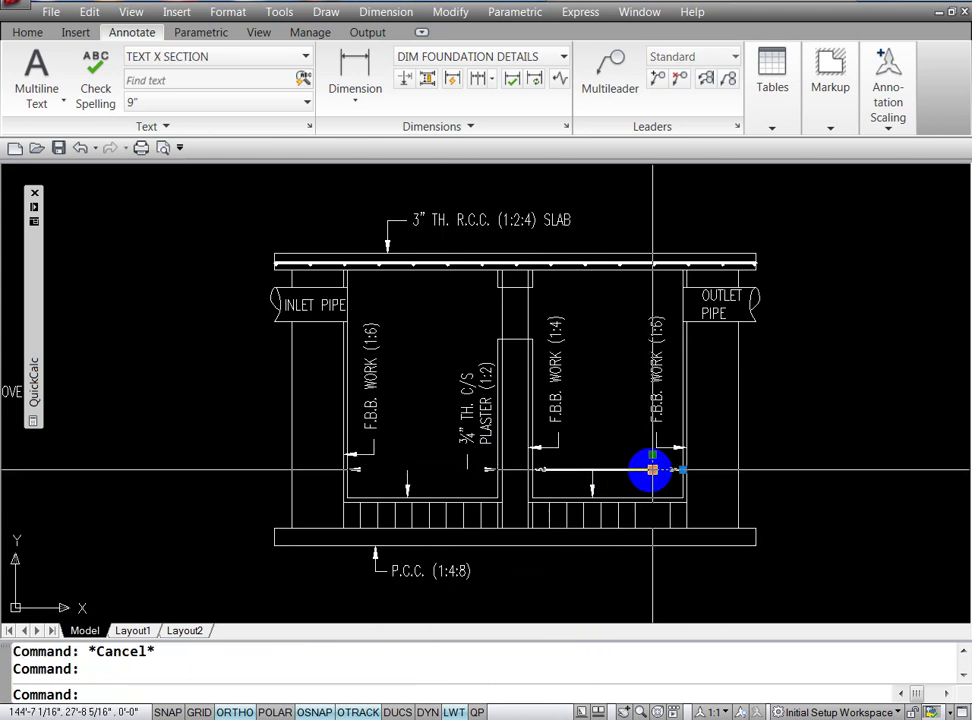
key(Escape)
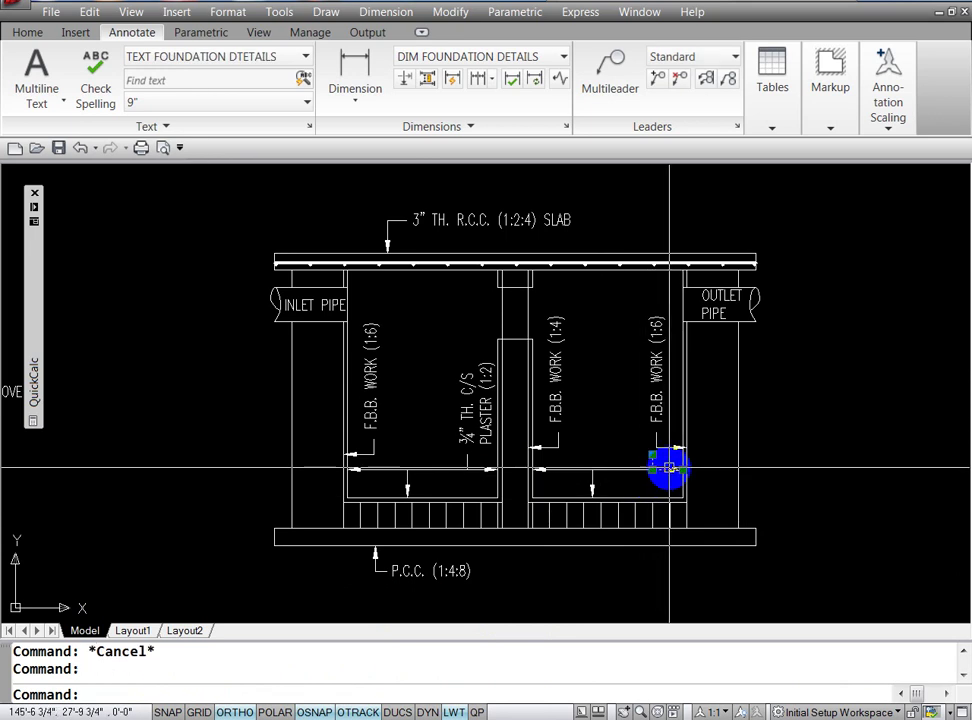
click(669, 468)
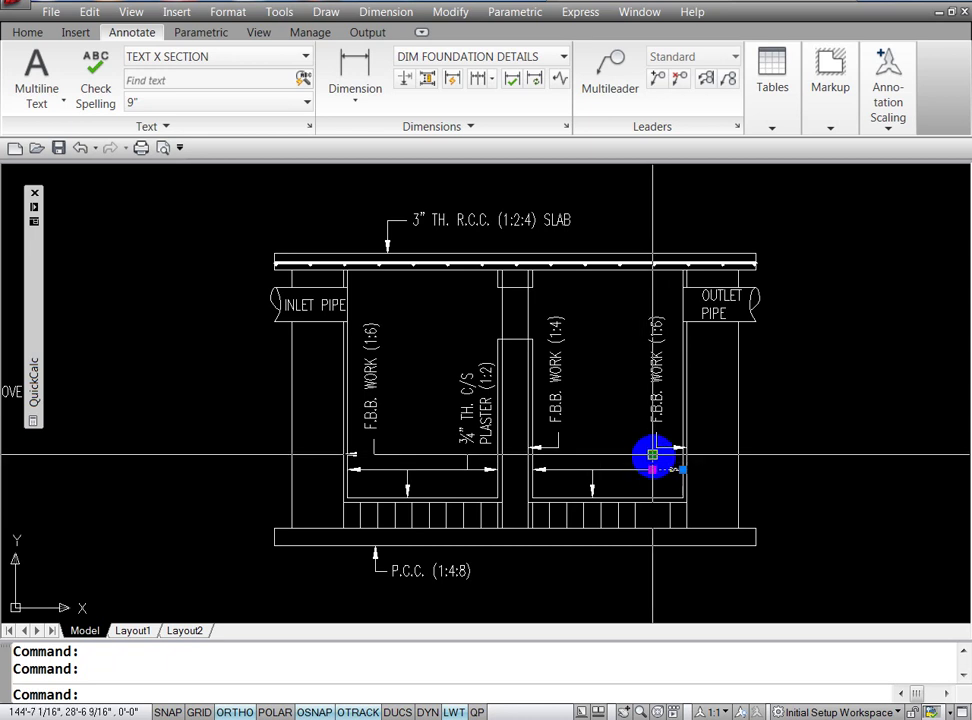
shift+click(652, 455)
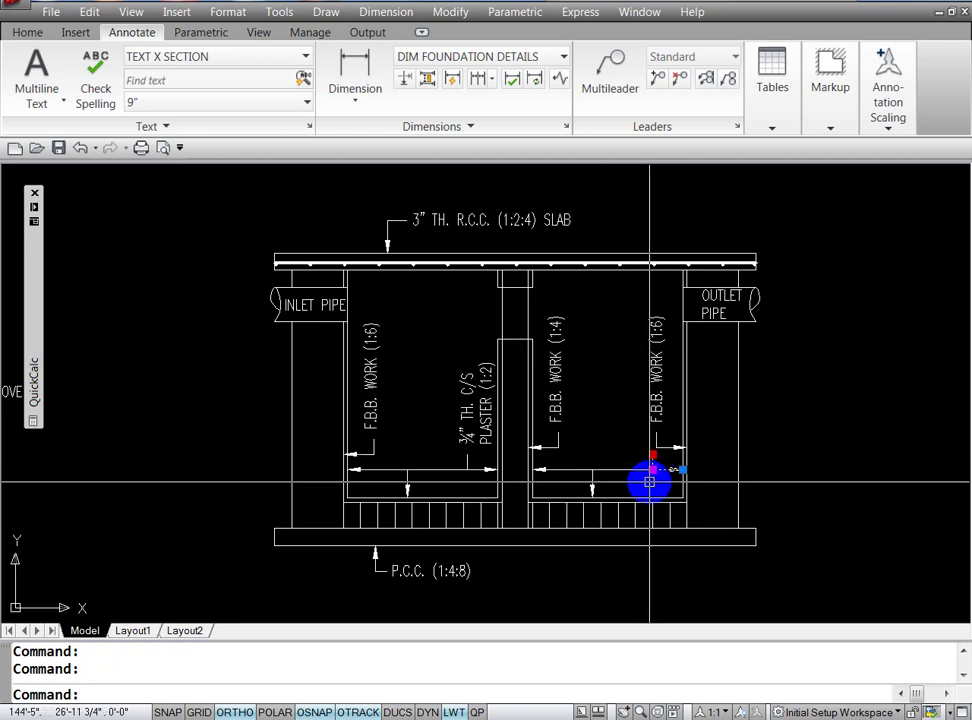
click(652, 469)
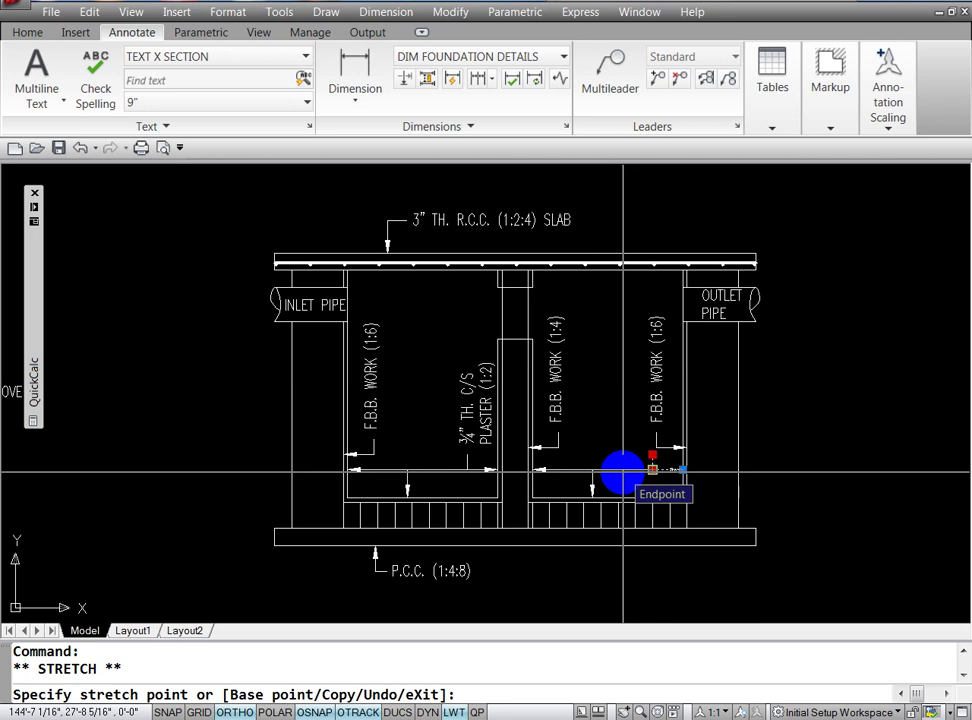
key(F3)
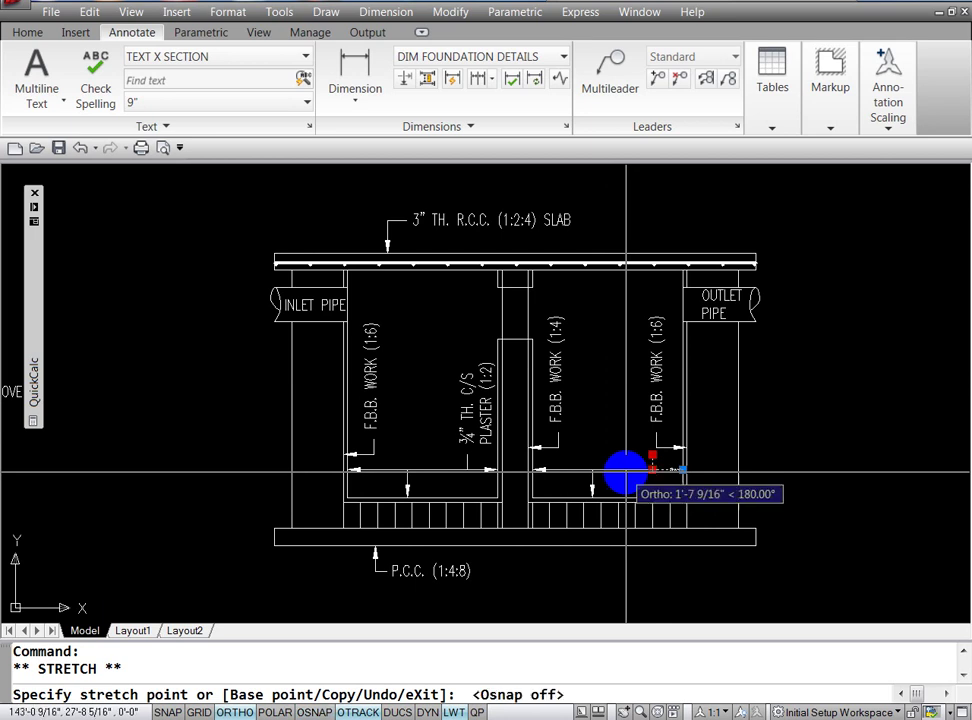
click(627, 470)
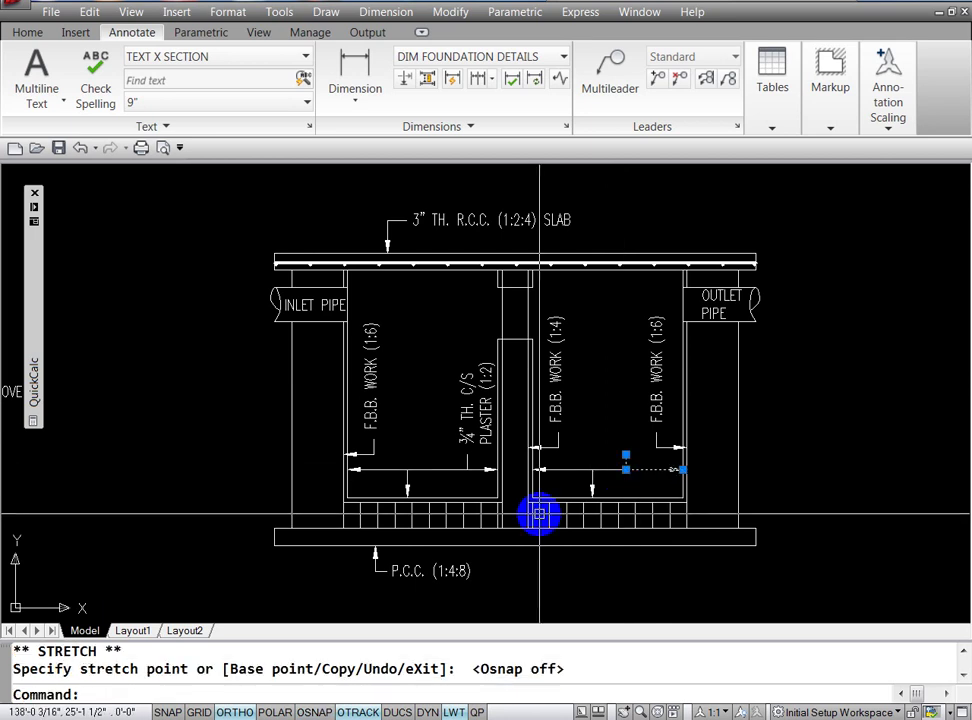
key(Escape)
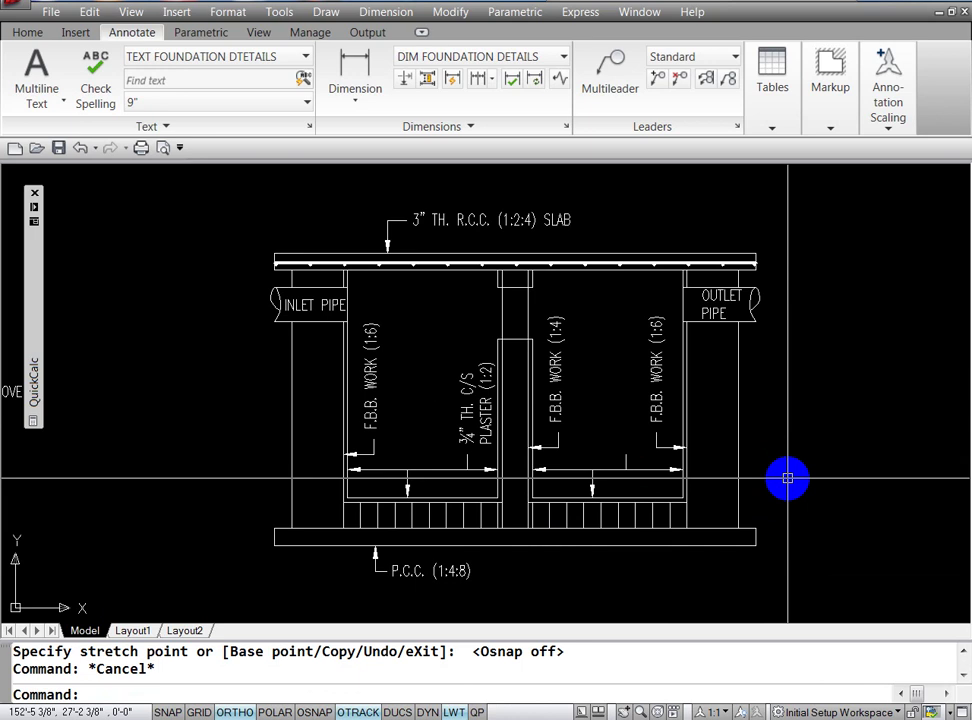
text(CO)
key(Return)
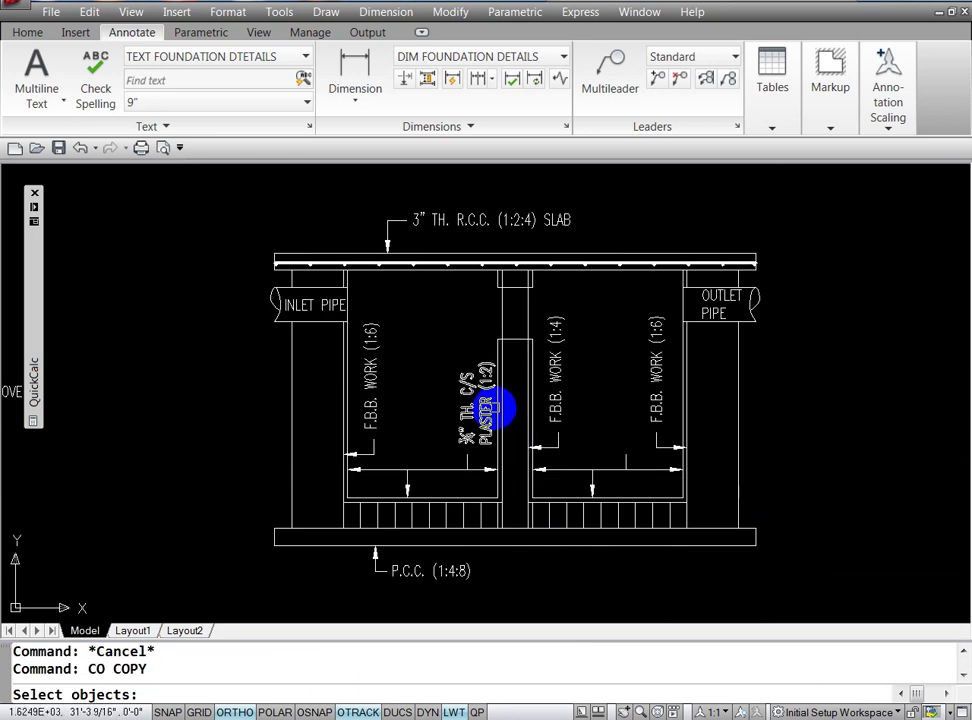
Step: Copy the ¾" TH. C/S PLASTER (1:2) label into the right chamber beside the central wall
click(485, 405)
key(Return)
click(474, 410)
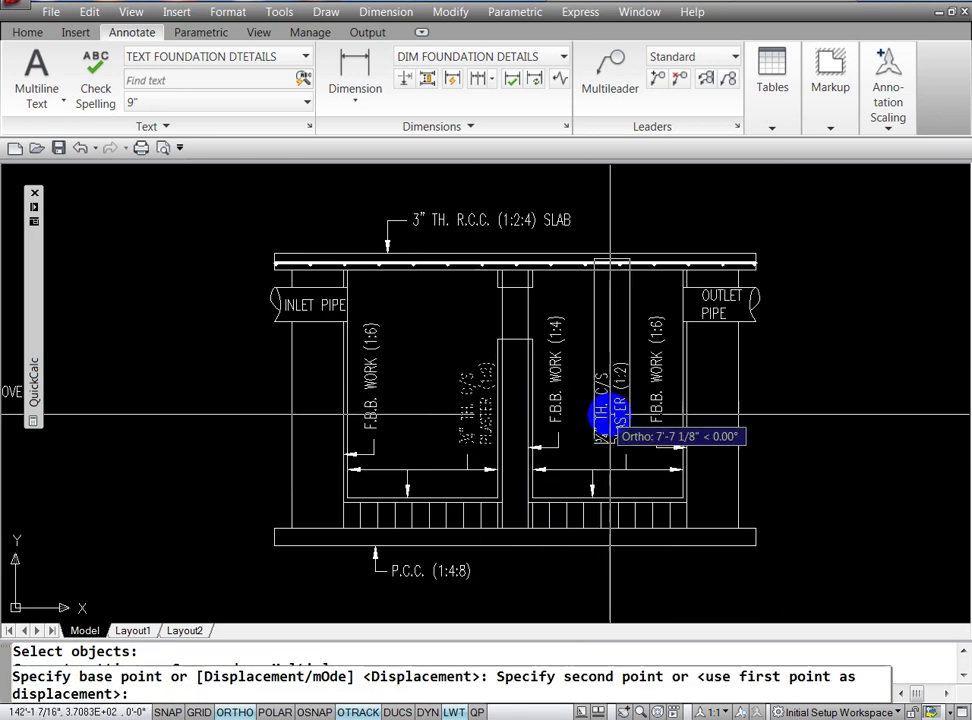
click(614, 414)
key(Escape)
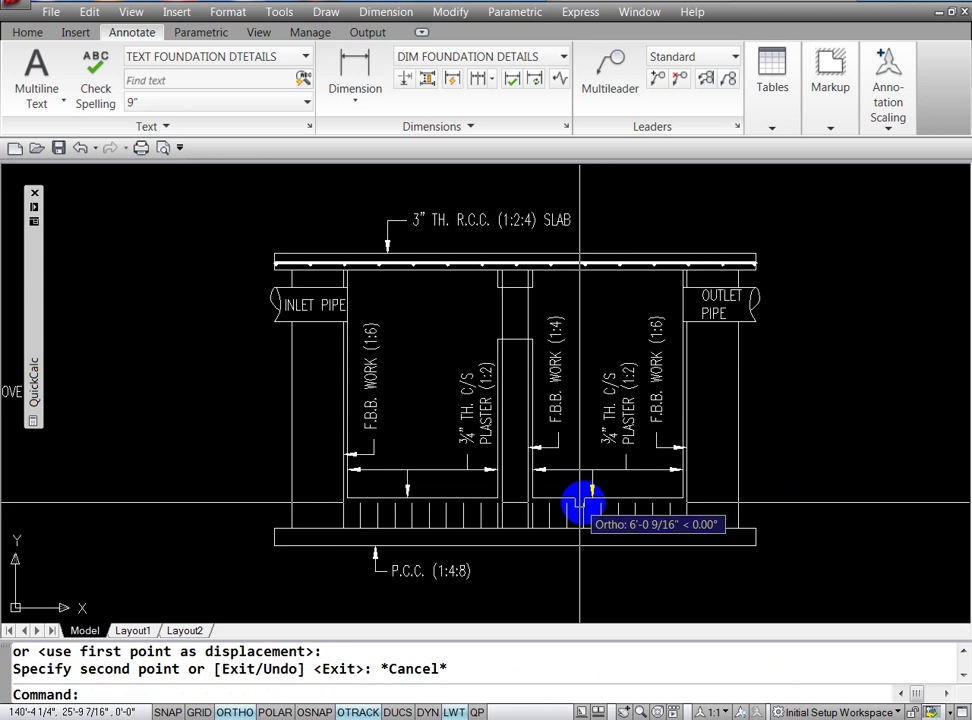
key(Escape)
key(Escape)
Step: Nudge the copied plaster label into position with MOVE
text(m)
key(Return)
click(623, 408)
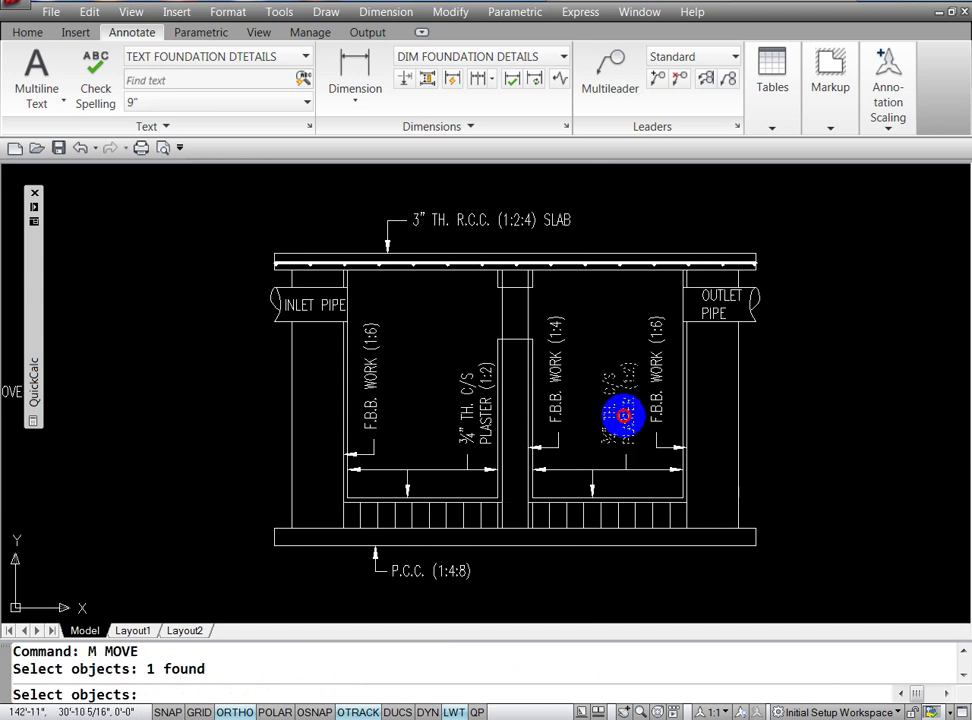
key(Return)
click(627, 400)
click(630, 405)
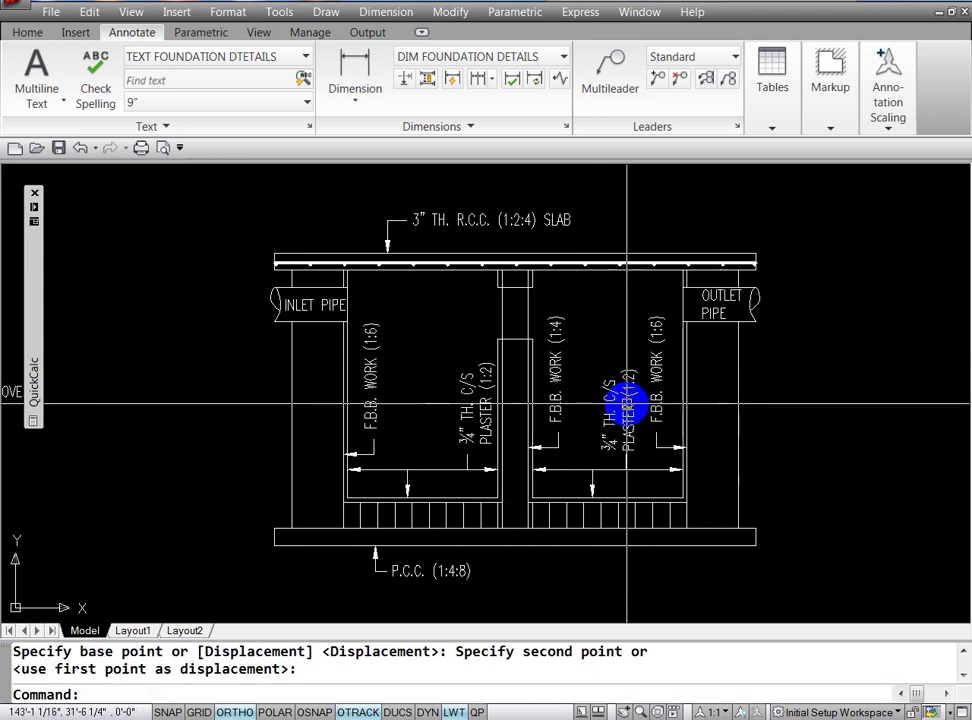
key(Escape)
Step: Try grip-stretching the copied plaster label's point lower down
click(631, 392)
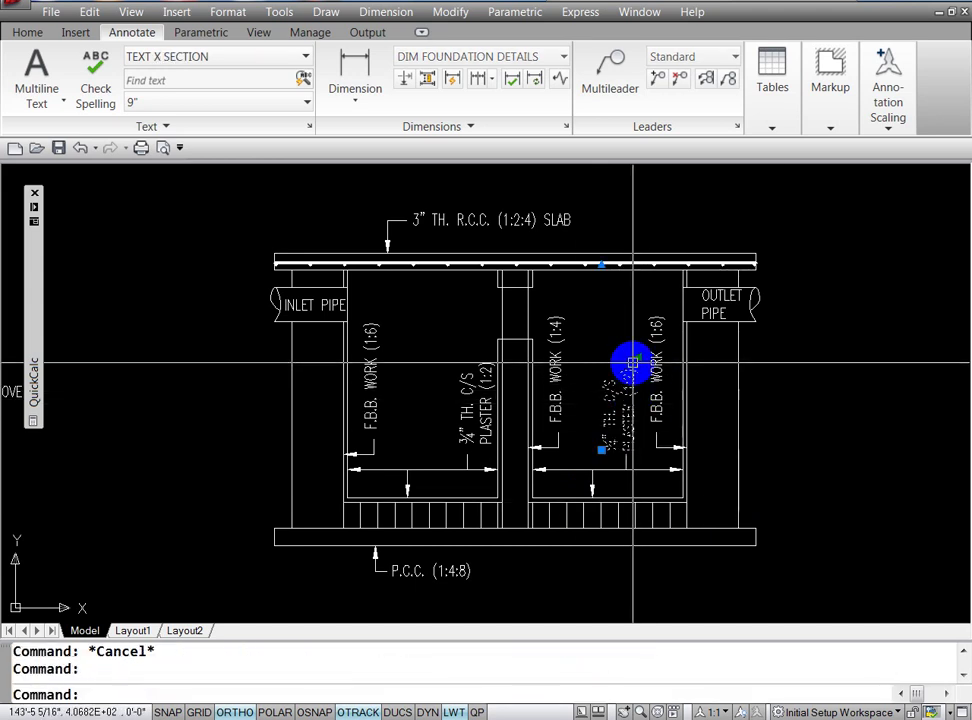
click(599, 262)
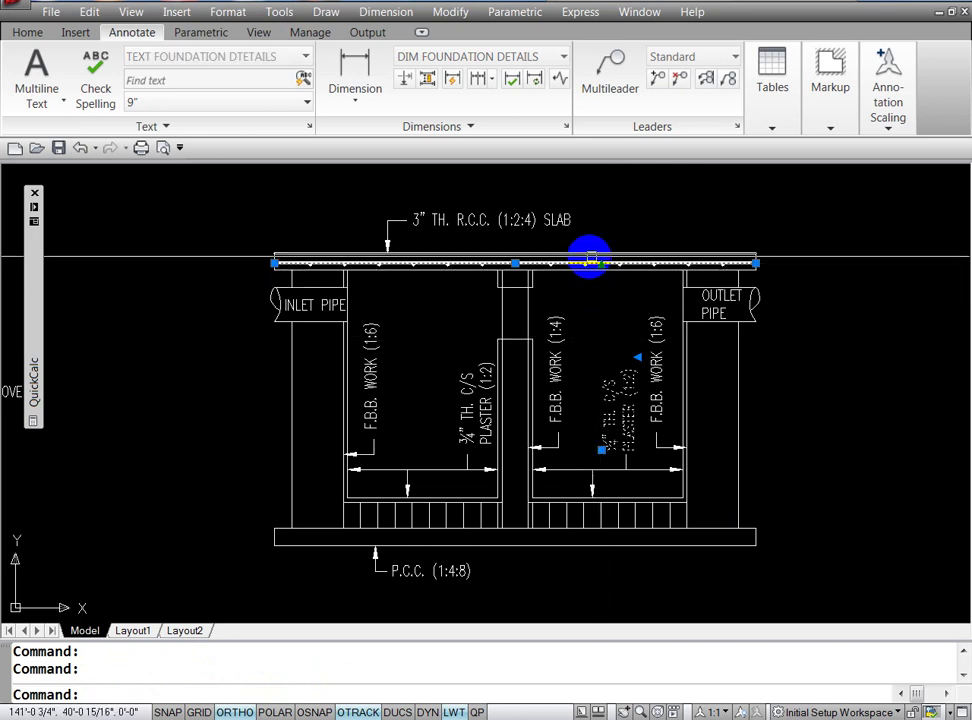
key(Escape)
click(629, 392)
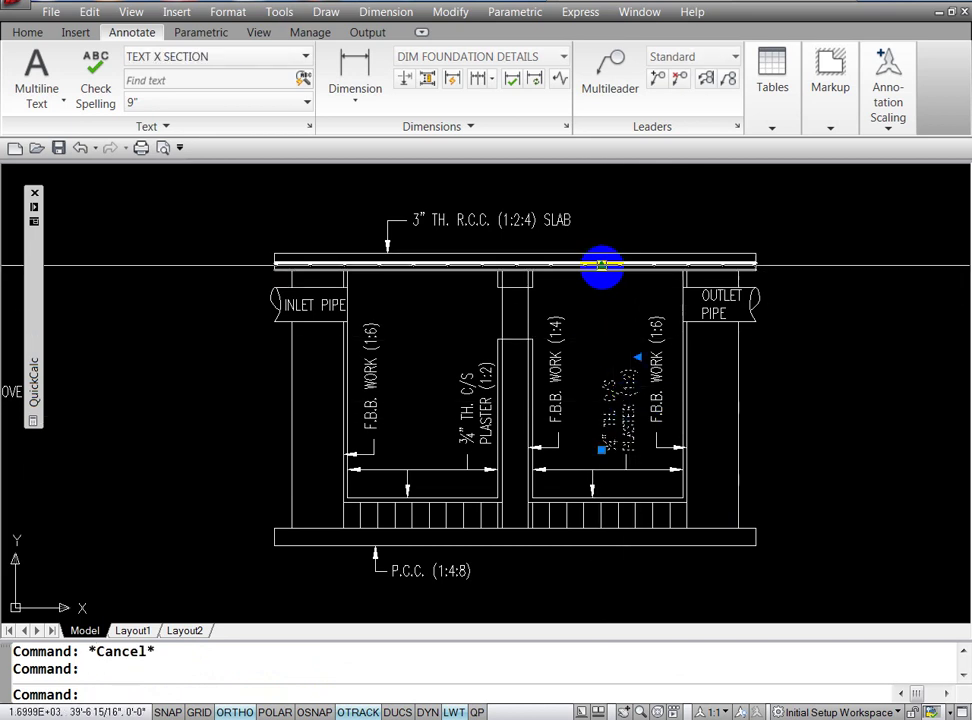
click(601, 265)
click(601, 263)
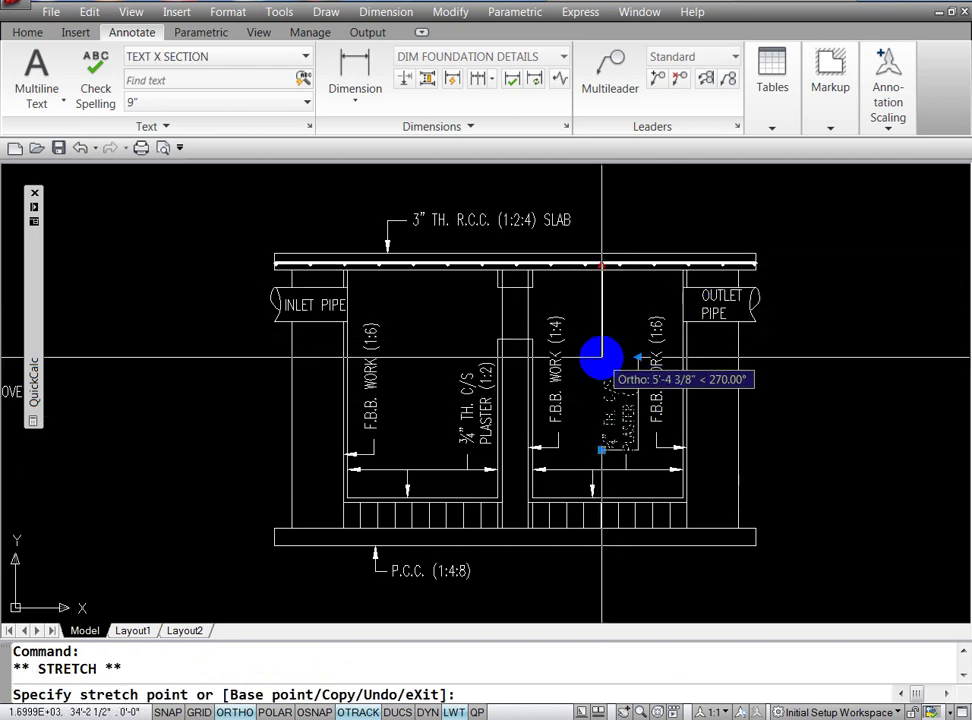
click(601, 364)
key(Escape)
key(Escape)
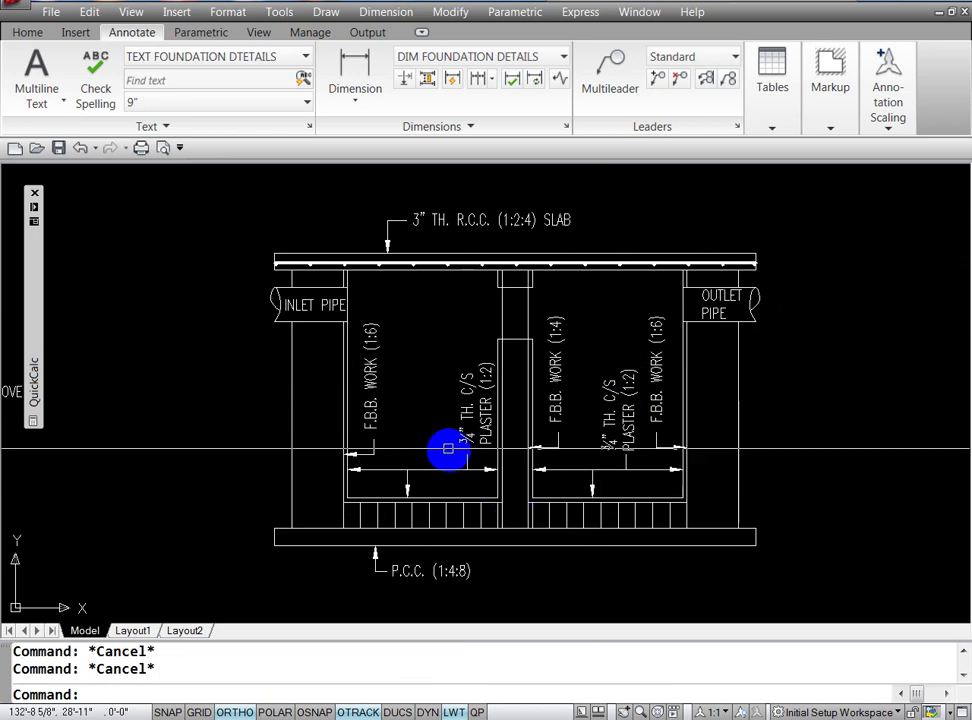
Step: Lower the left chamber's plaster label and move it level with the right one
click(465, 400)
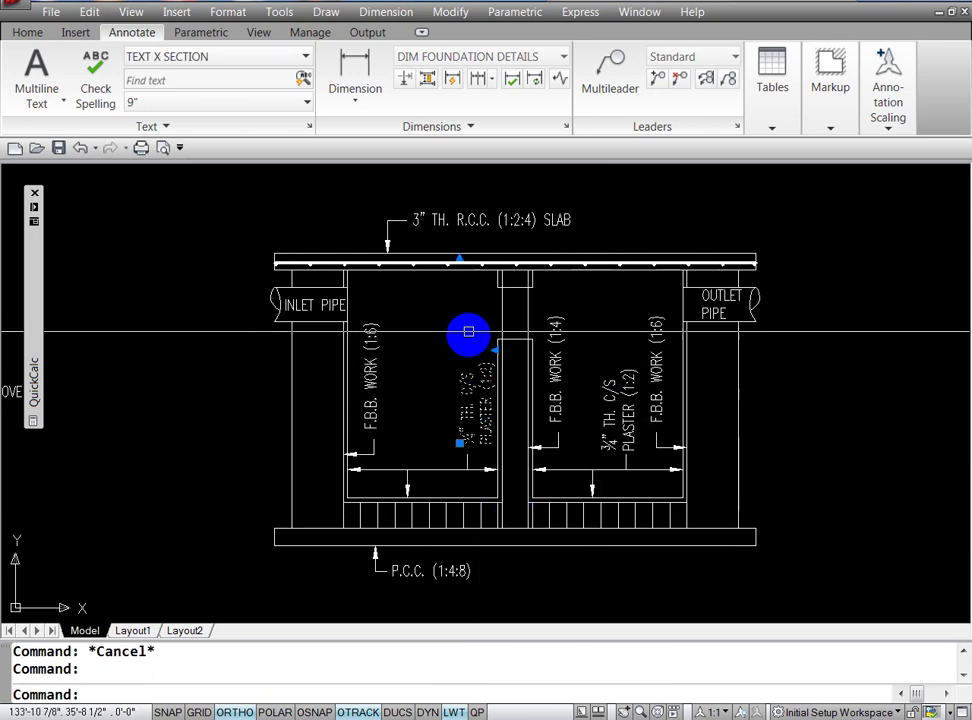
click(459, 258)
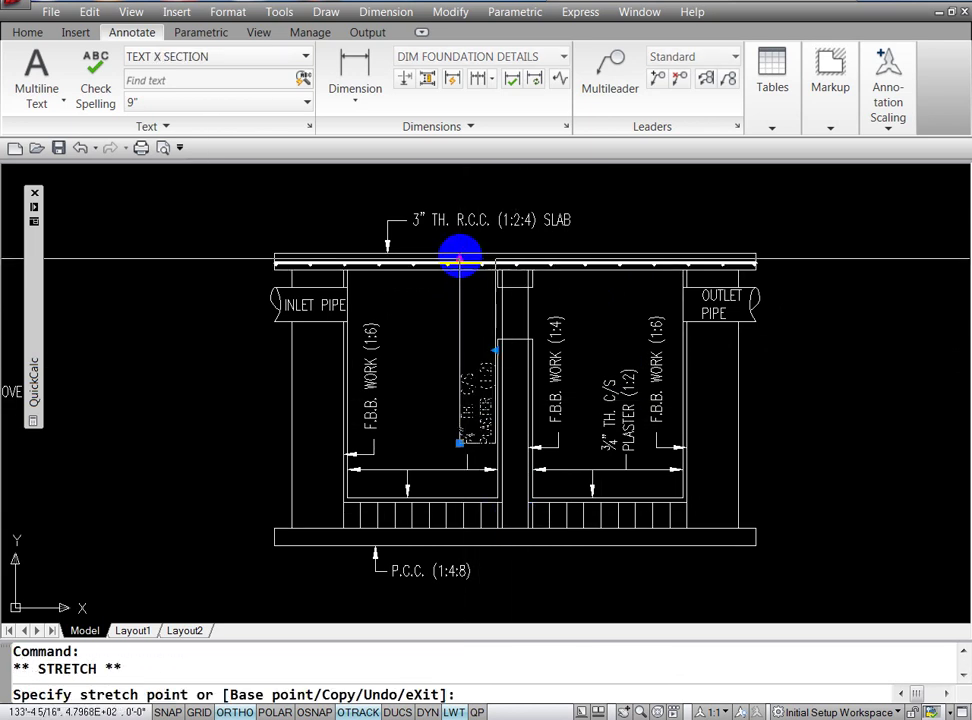
click(460, 358)
key(Escape)
key(Escape)
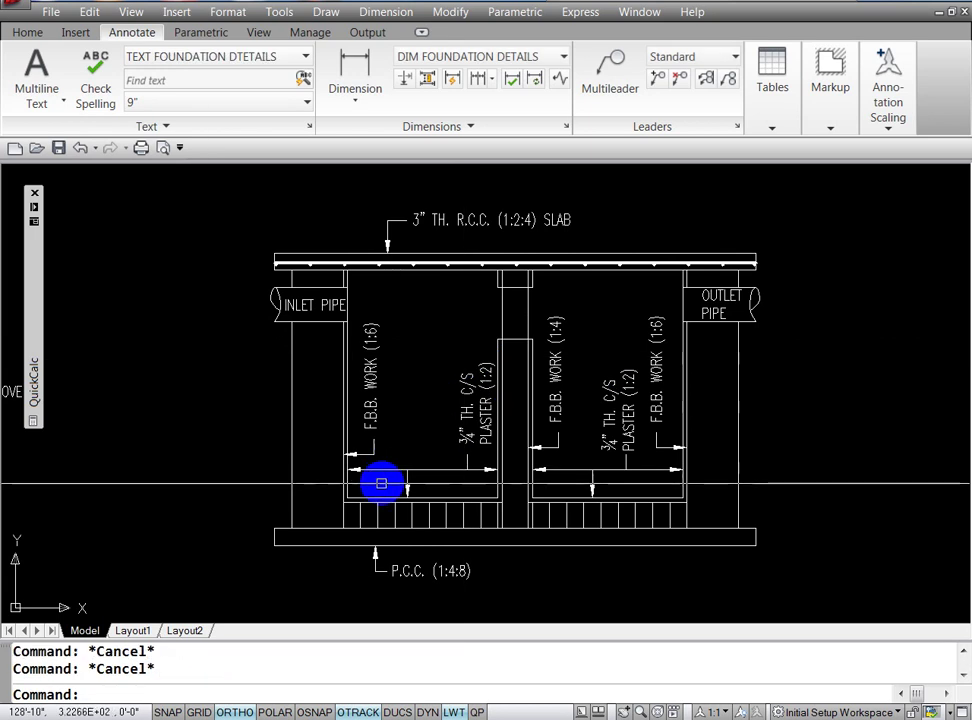
text(M)
key(Return)
click(462, 392)
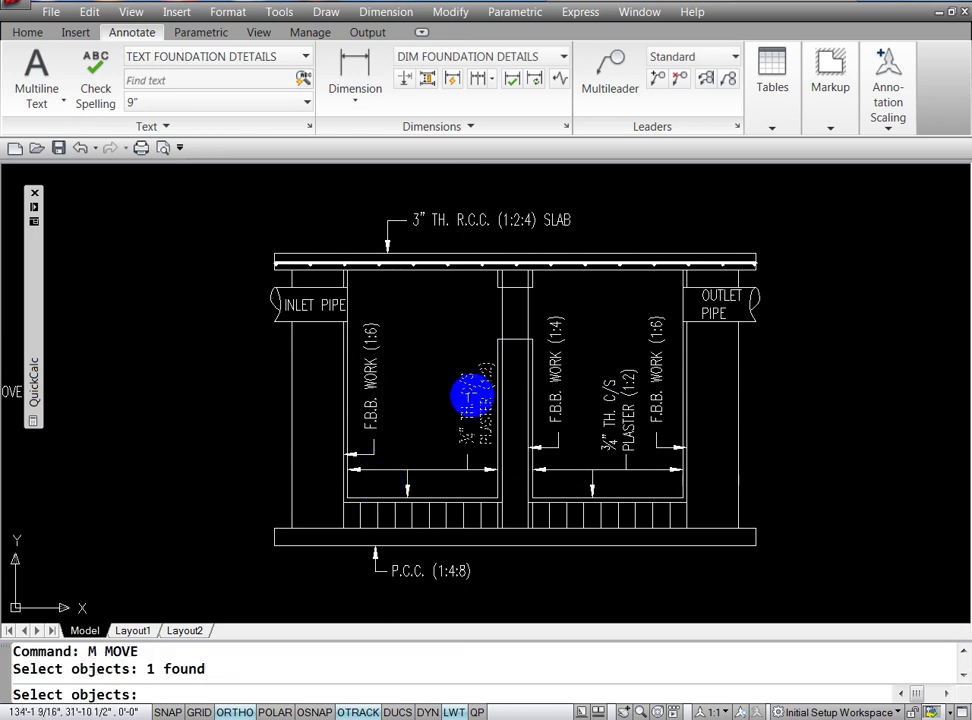
key(Return)
click(464, 412)
click(466, 412)
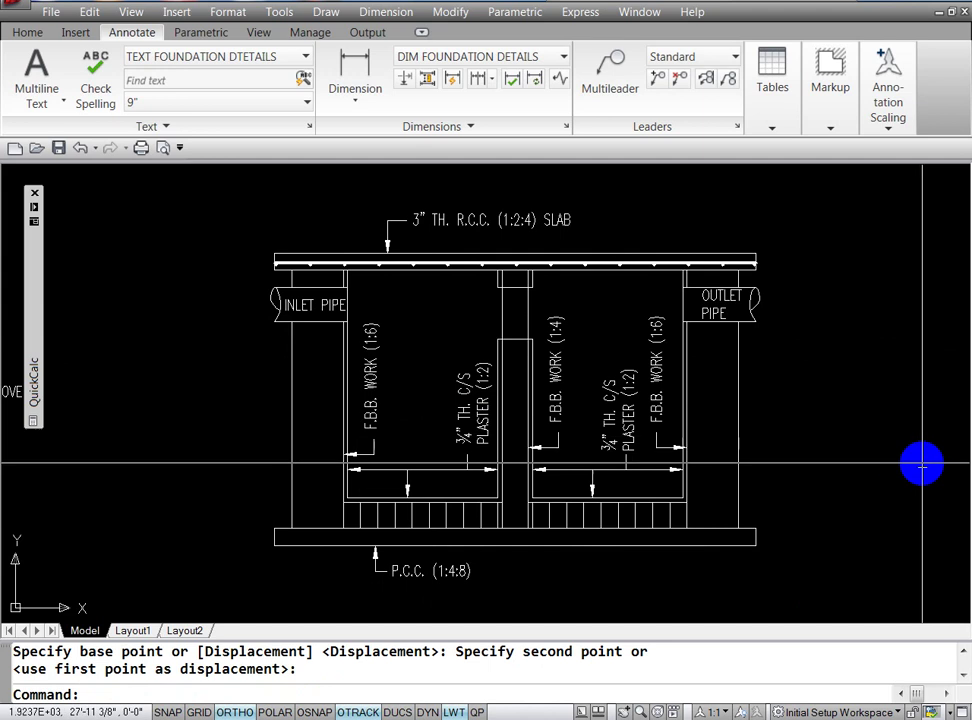
key(Escape)
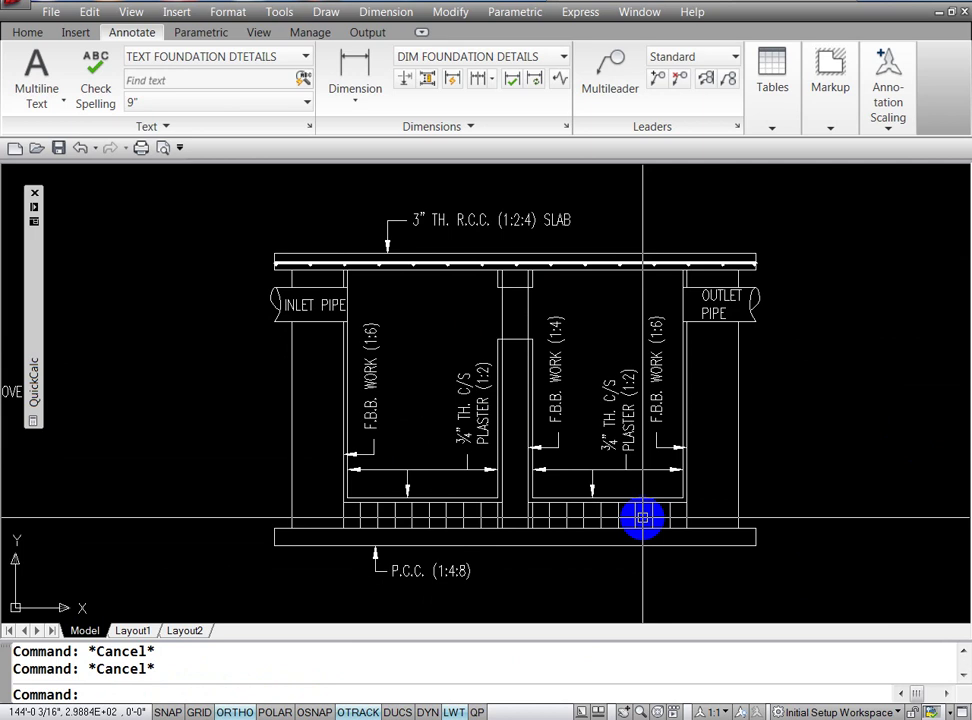
text(LE)
key(Return)
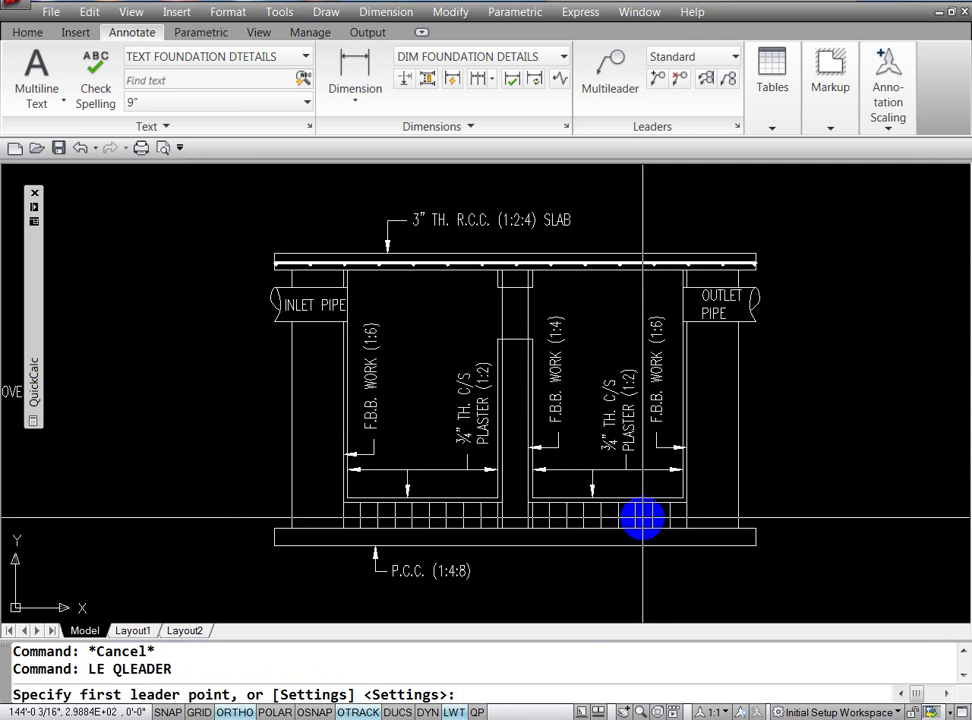
Step: Draw a leader from the right chamber's floor down below the base slab with a short tail
click(642, 517)
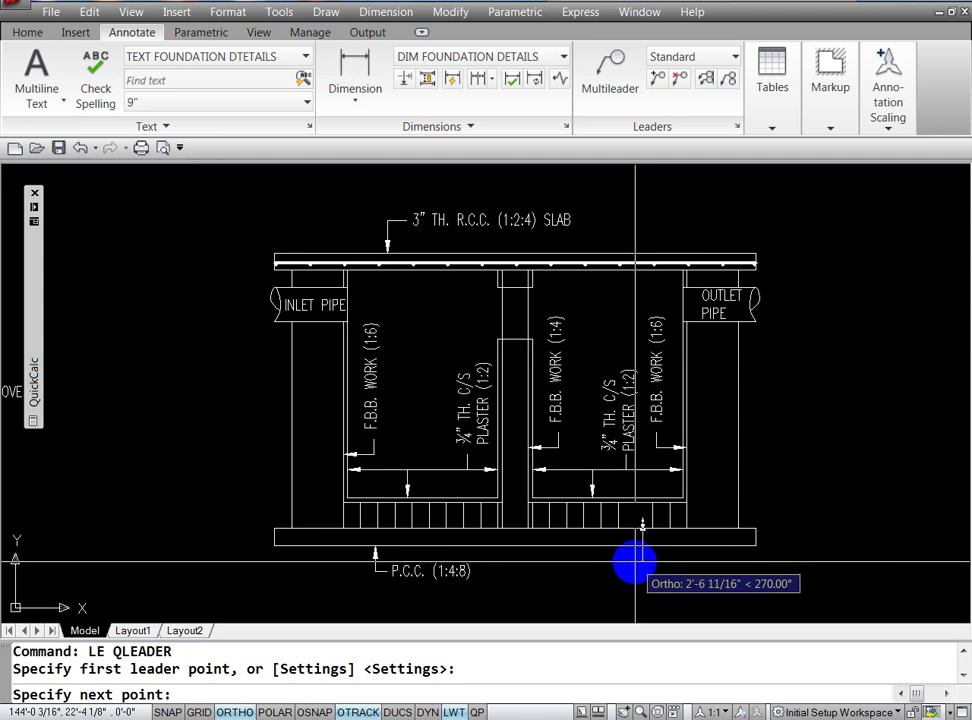
click(636, 566)
click(629, 567)
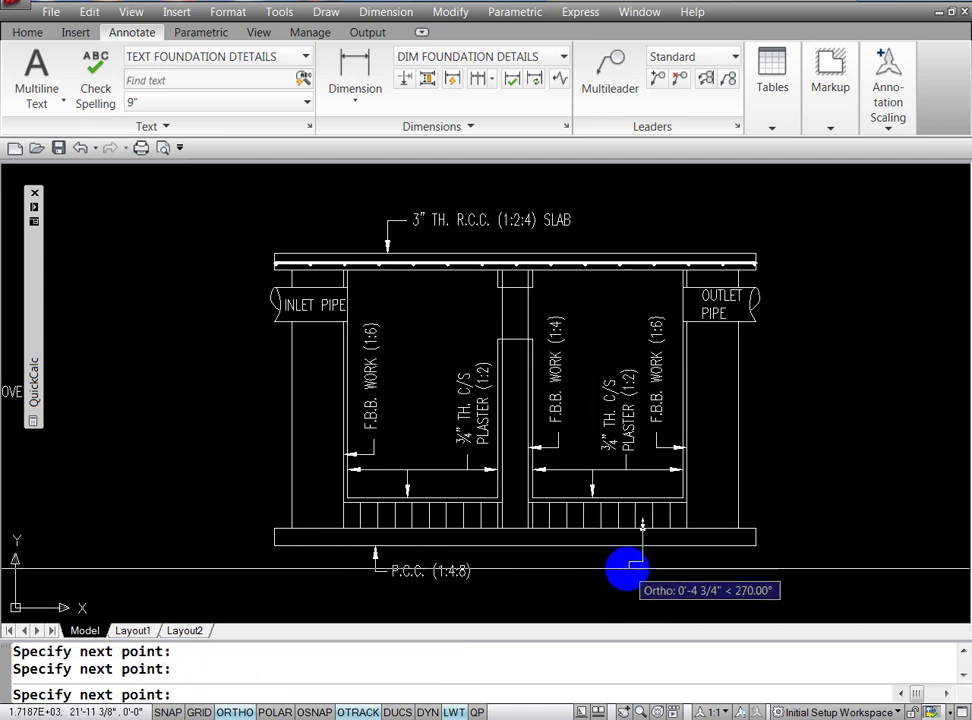
key(Escape)
text(CO)
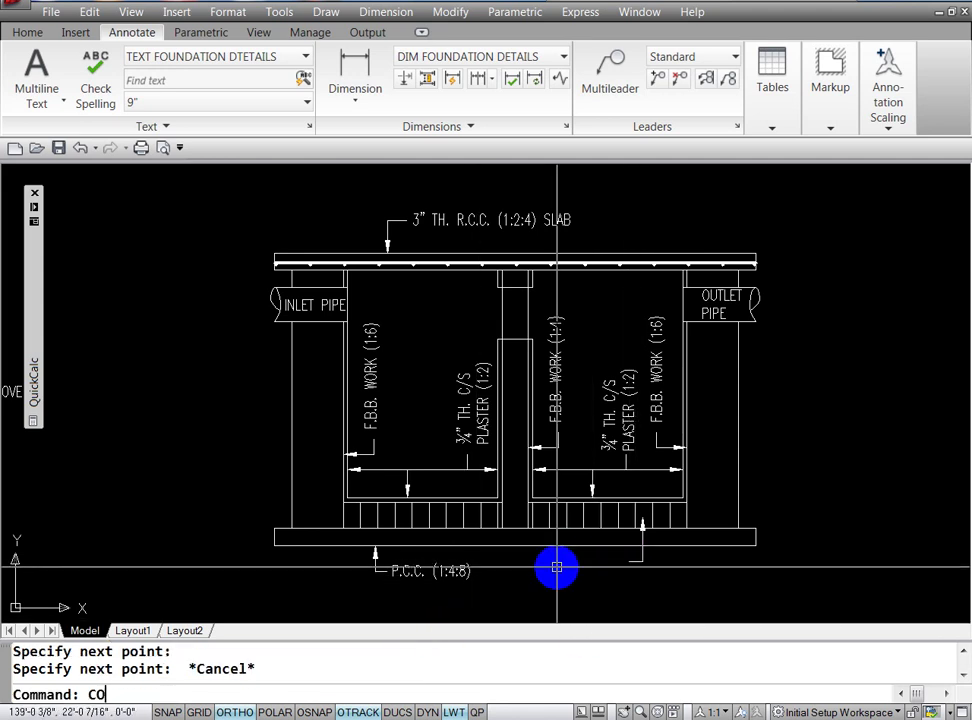
Step: Copy the P.C.C. (1:4:8) label to a spot near the new leader
key(Return)
click(445, 574)
key(Return)
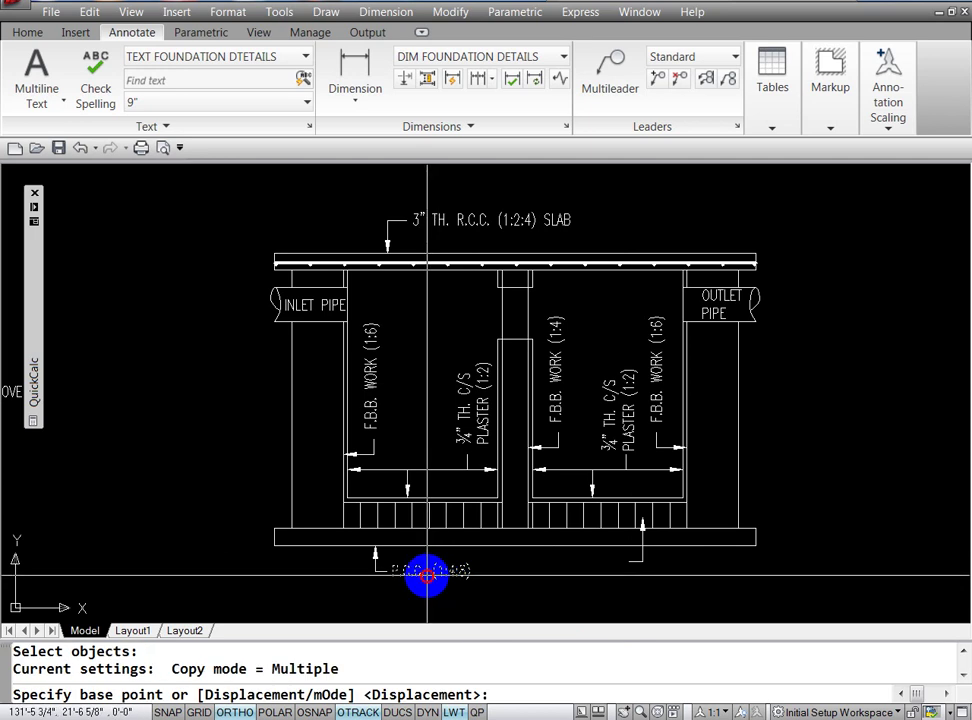
click(427, 576)
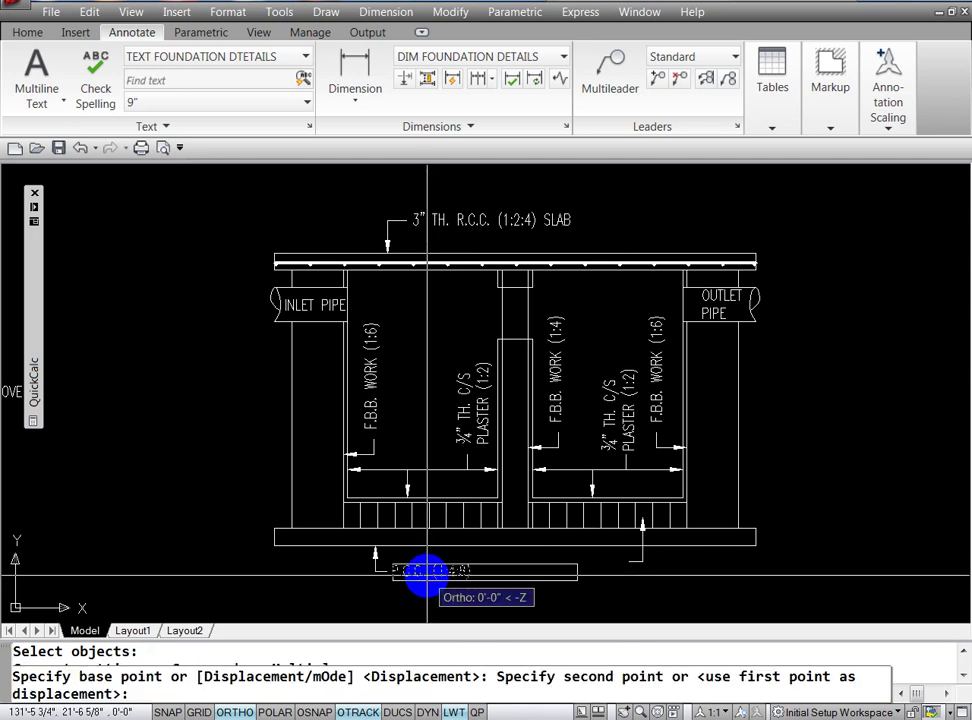
click(569, 552)
key(Escape)
Step: Move the copied P.C.C. label to the leader's end
text(m)
key(Return)
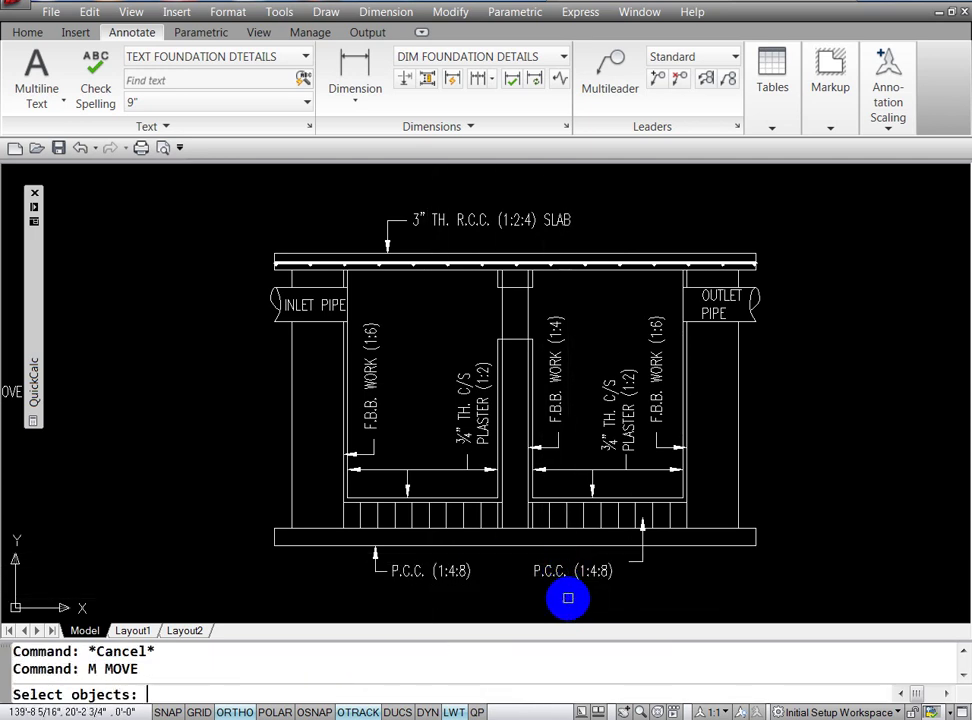
click(581, 572)
key(Return)
click(581, 597)
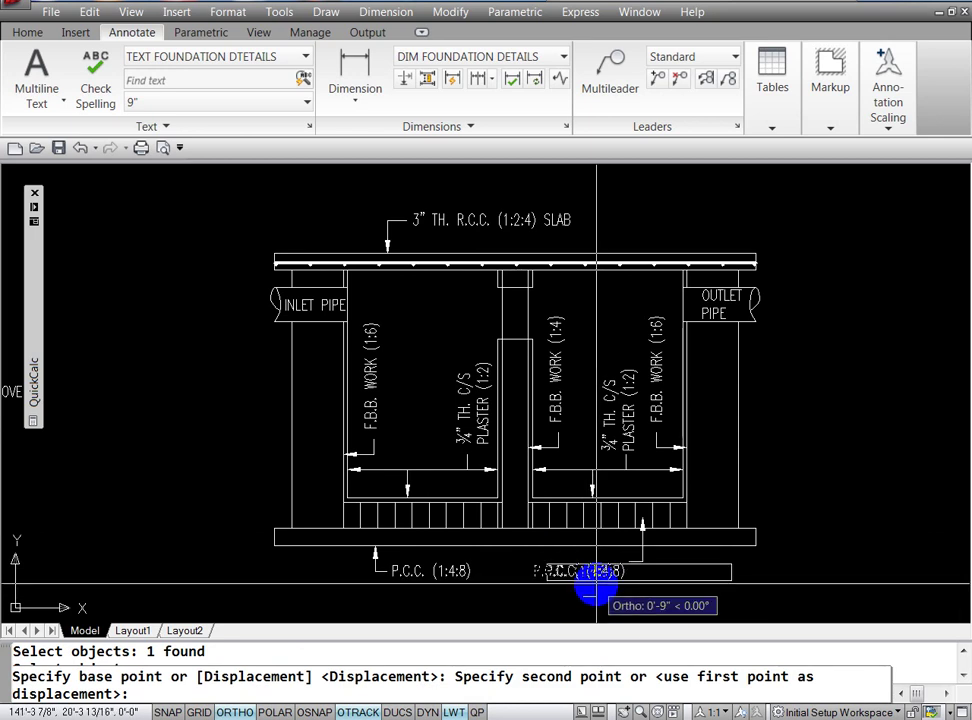
key(F8)
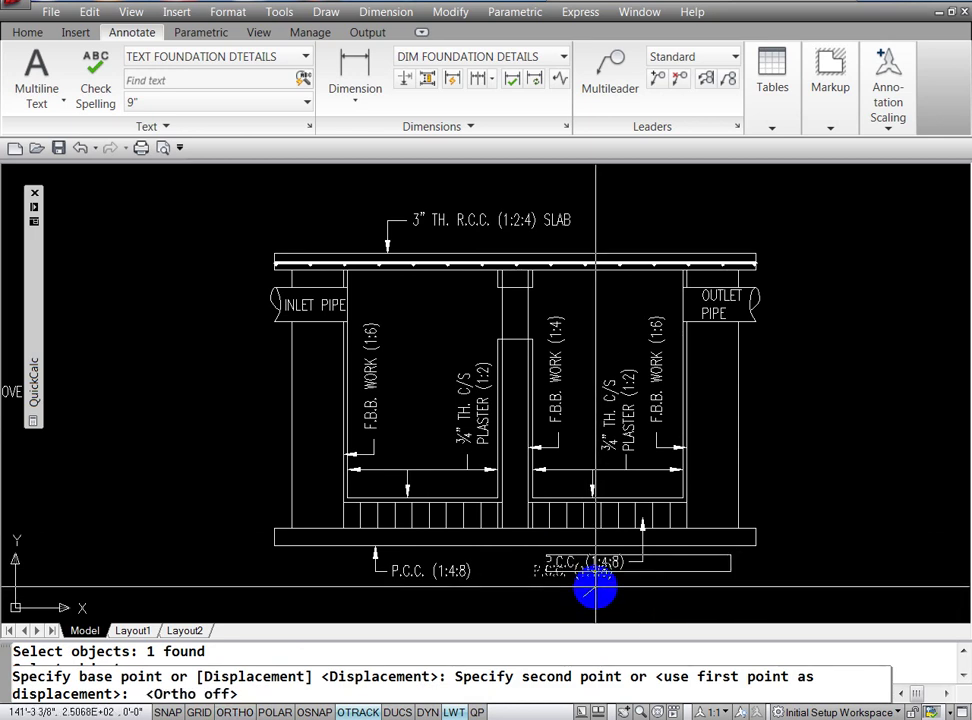
key(Escape)
key(Escape)
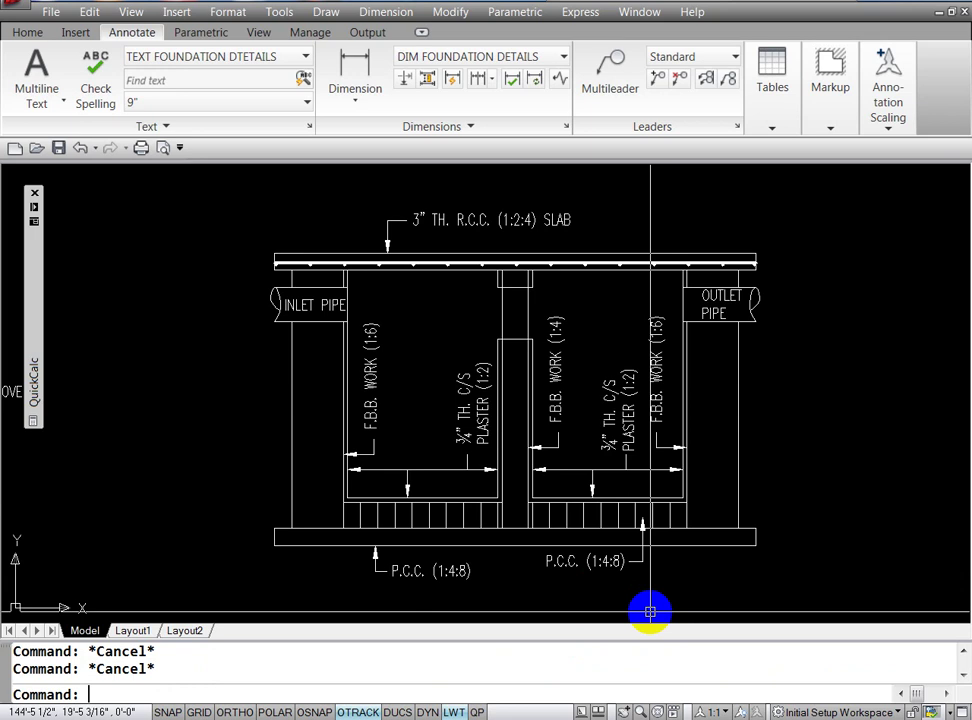
text(ED)
key(Return)
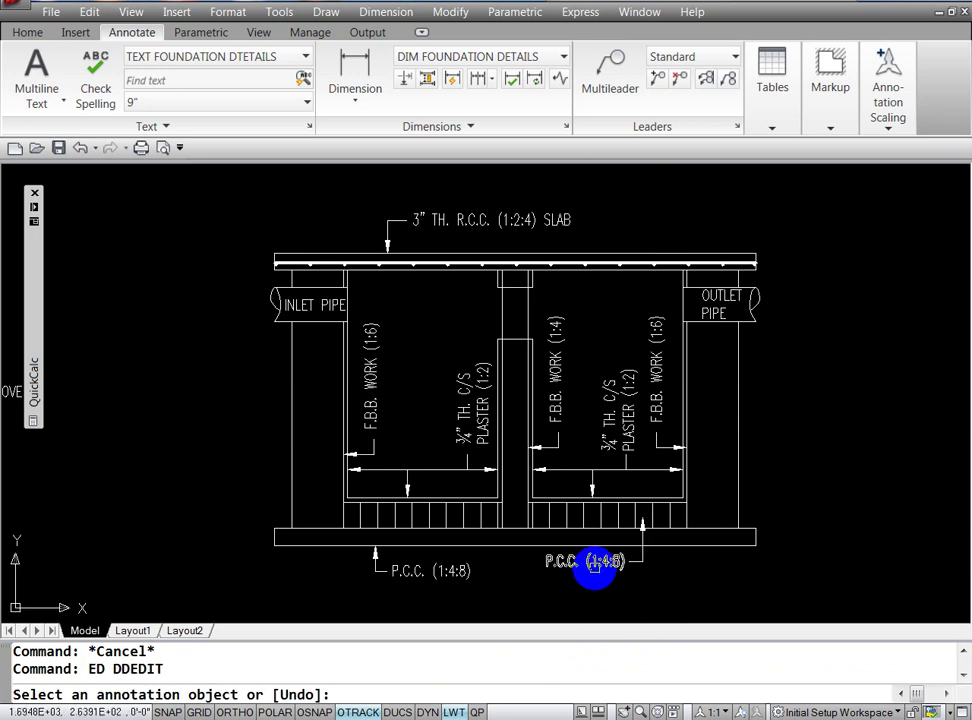
Step: Change the copied label's text to 4½" TH. BRICK ON EDGE FLOOR LAID IN (1:3) C/S, stacking the fraction
click(593, 565)
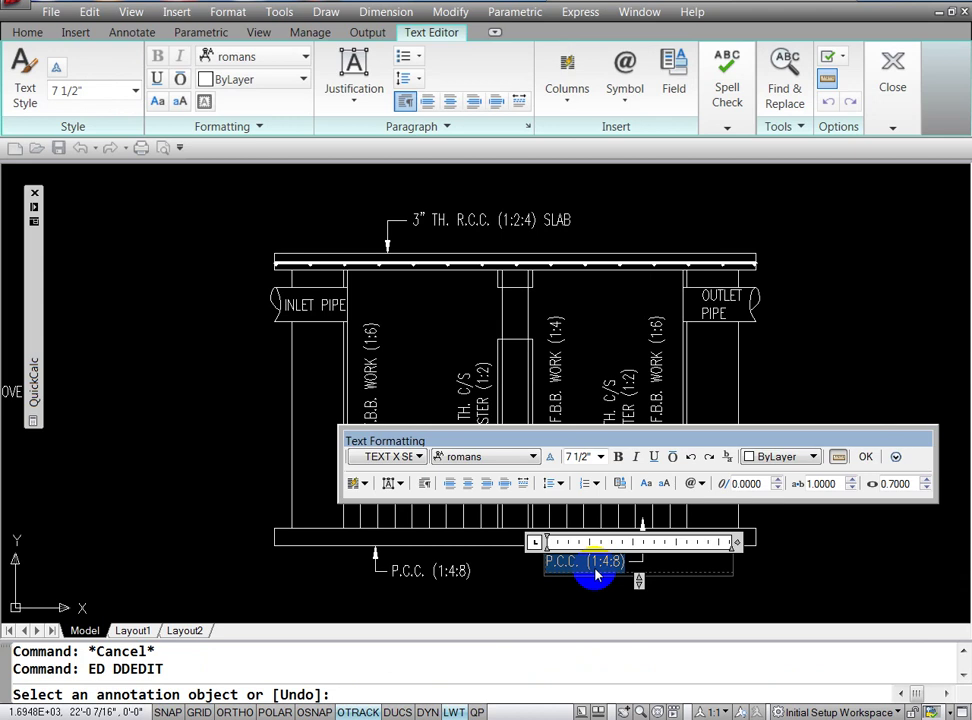
text(4 1/2)
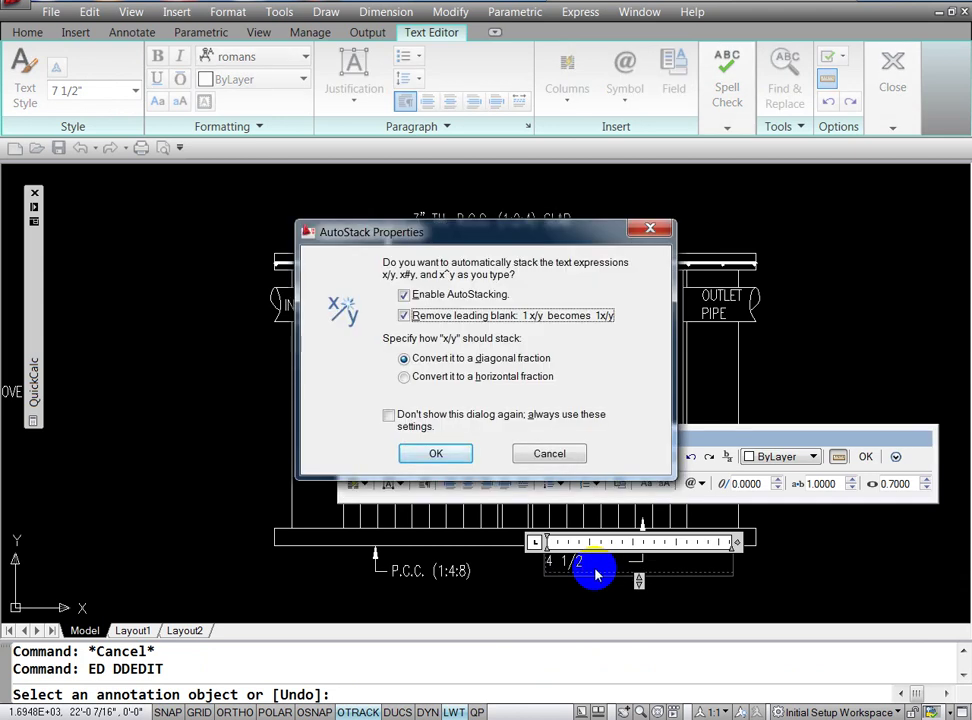
click(415, 455)
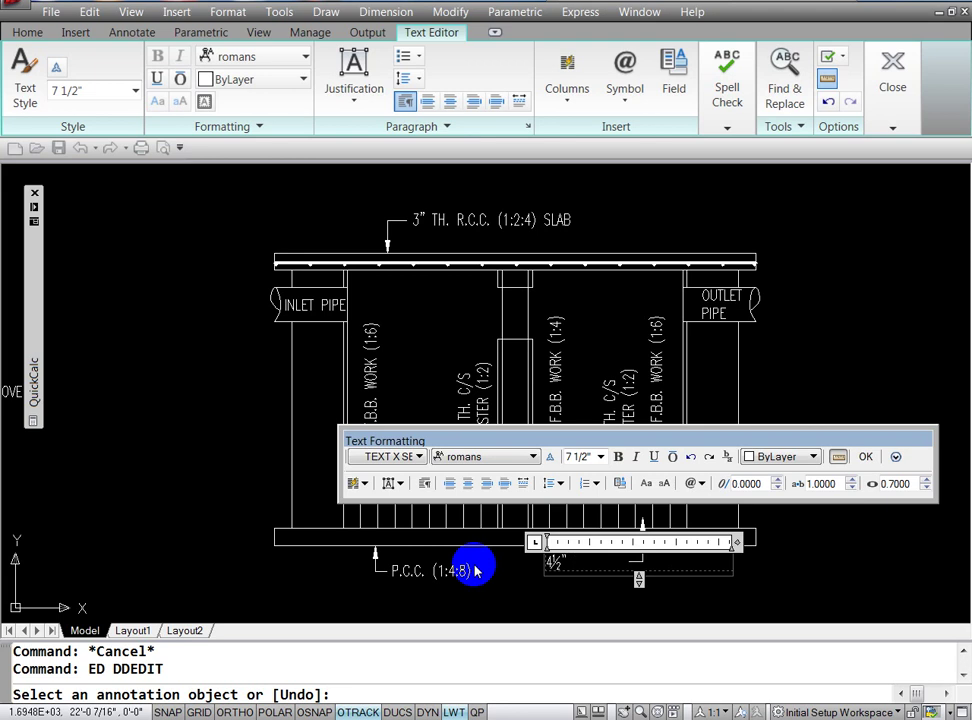
text(TH. B)
text(RI)
text(C)
text( ()
text(ED)
text(GE FLO)
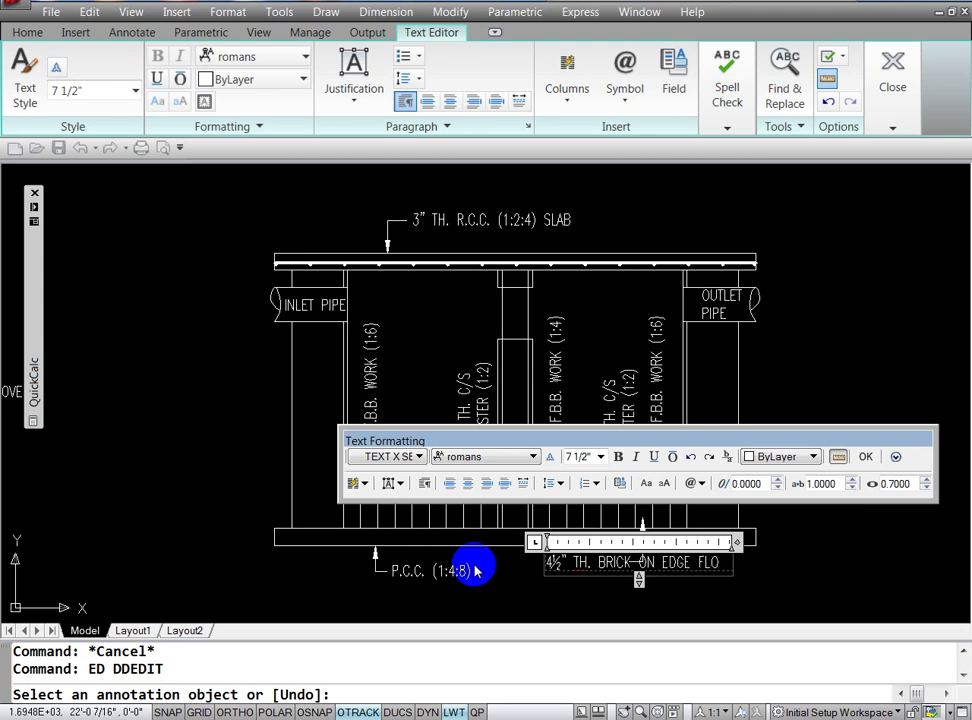
text(OR)
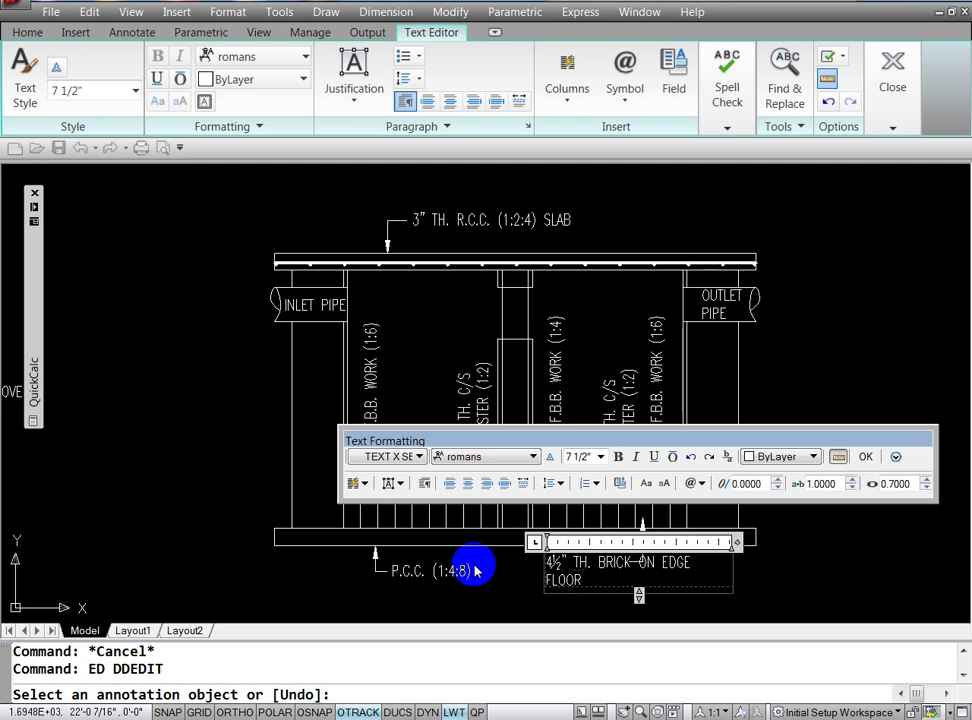
text(LA)
text(ID IN)
text( (1)
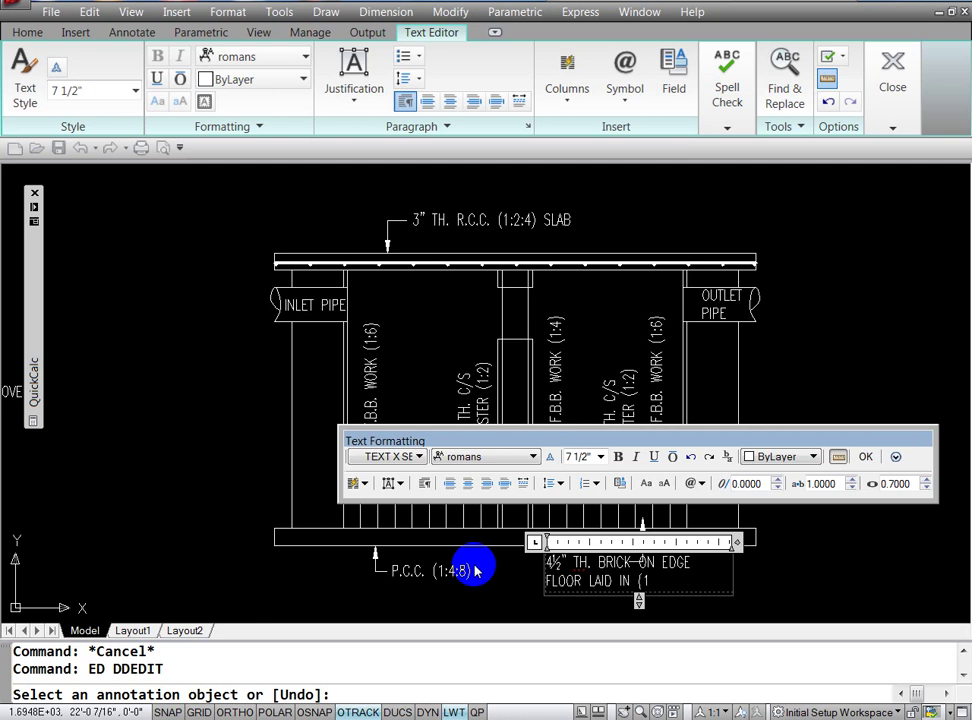
text(:3)
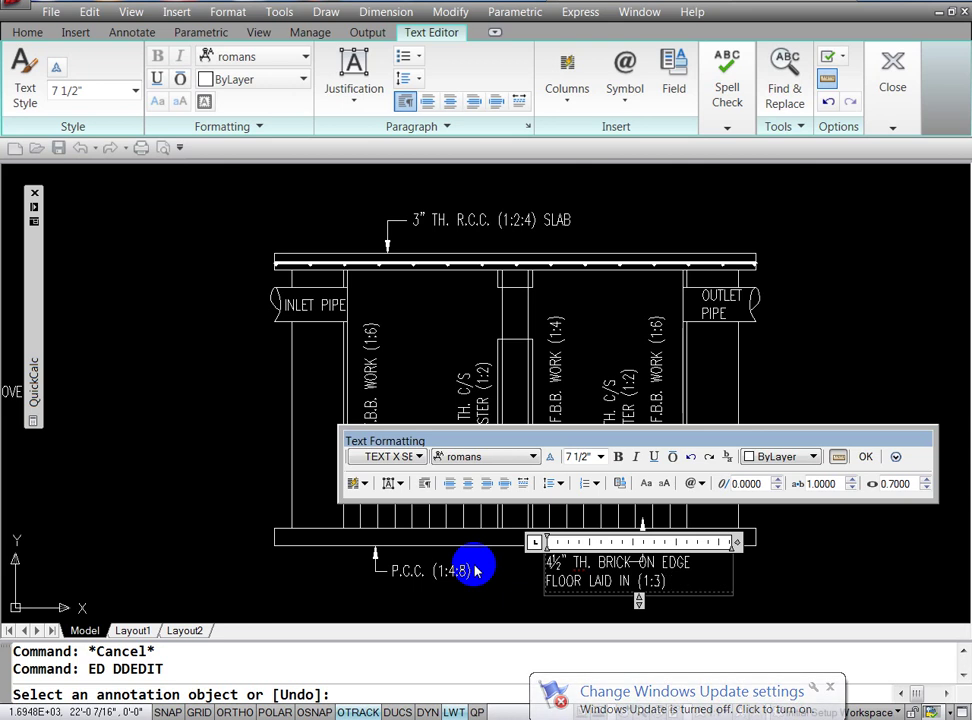
text( CO)
key(BackSpace)
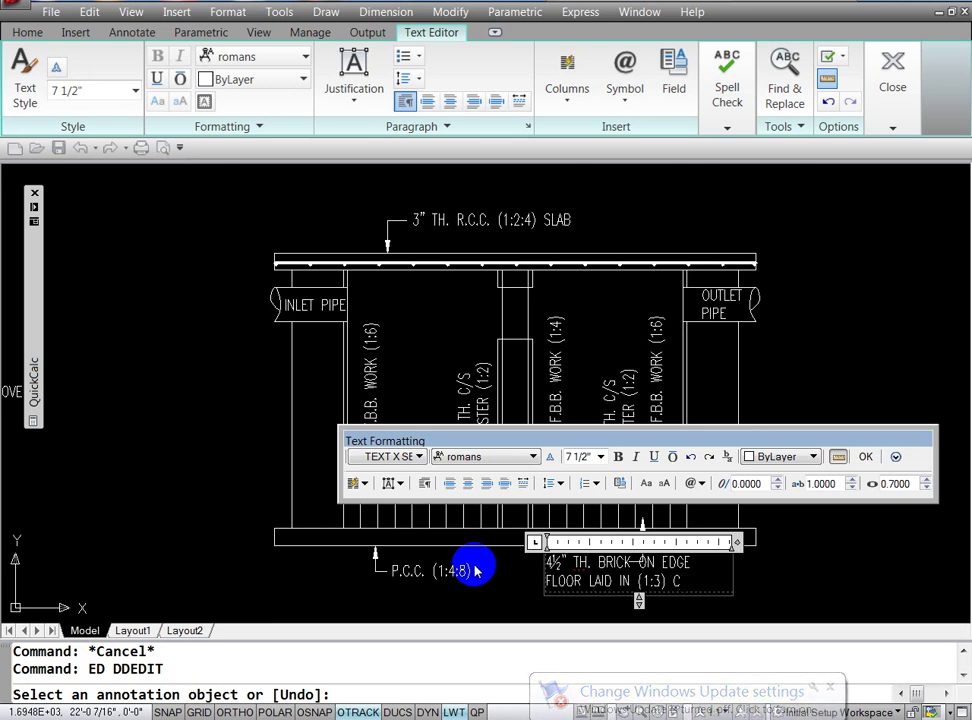
text(/S)
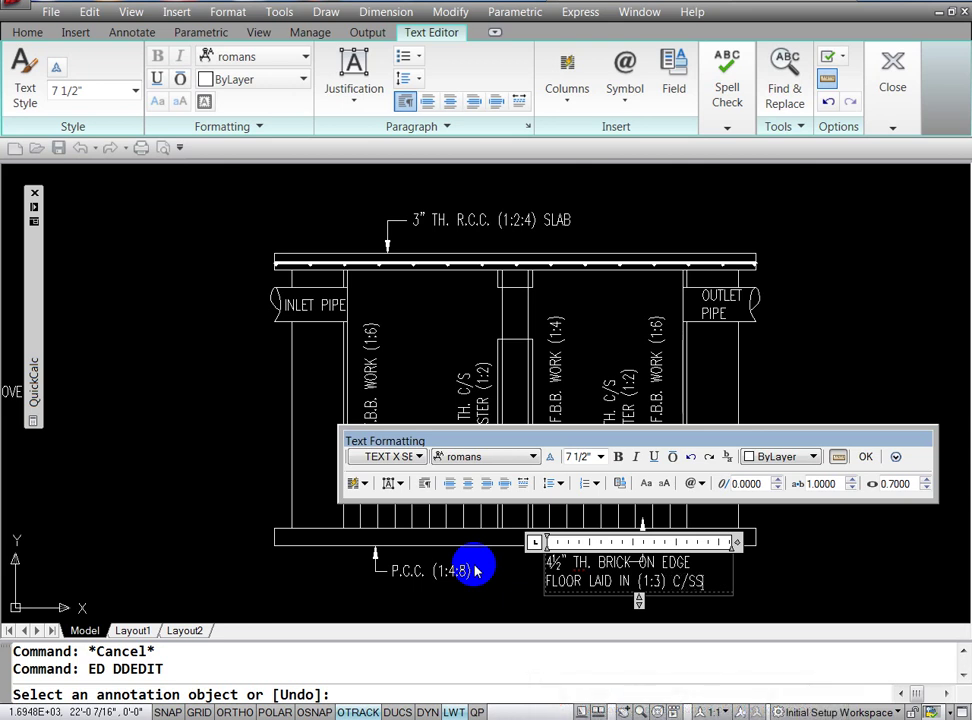
click(850, 566)
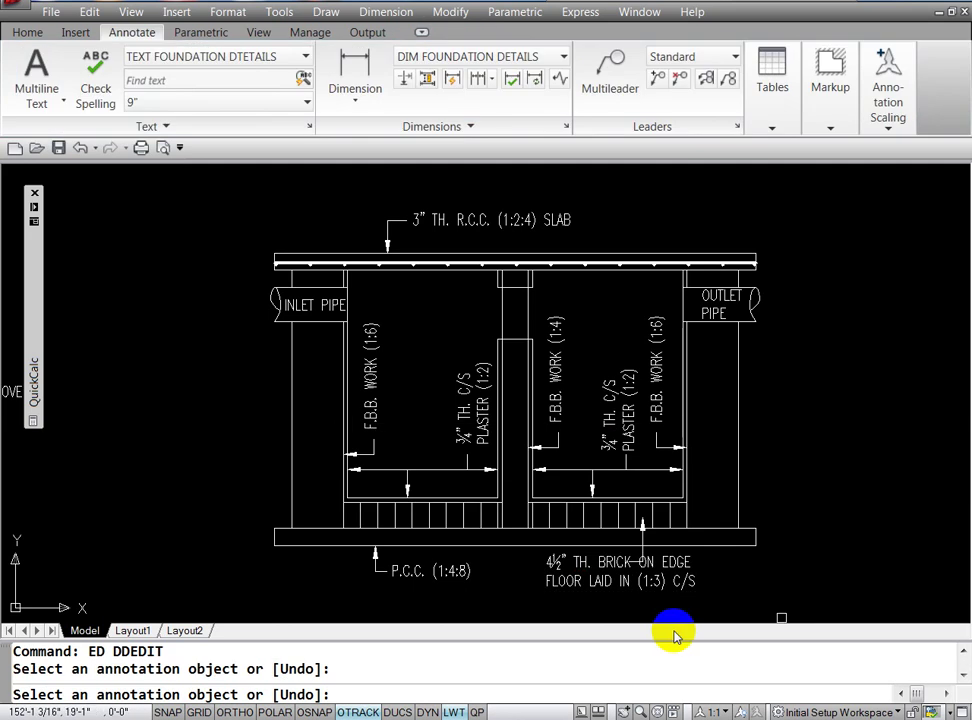
Step: Move the left P.C.C. (1:4:8) label and its leader further left
key(Escape)
key(Escape)
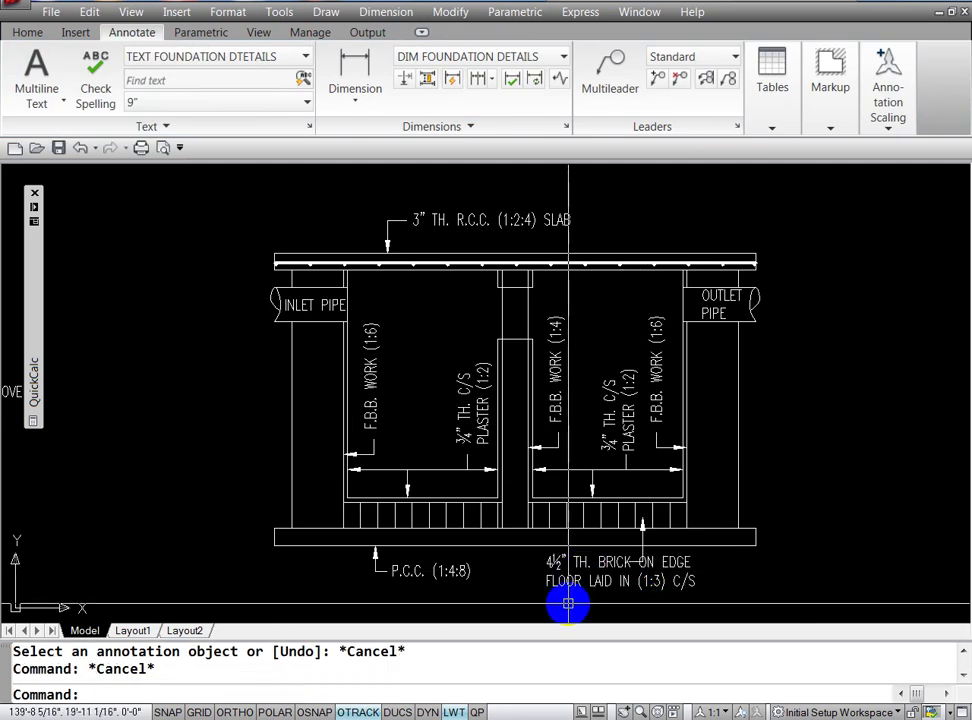
text(M)
key(Return)
click(455, 571)
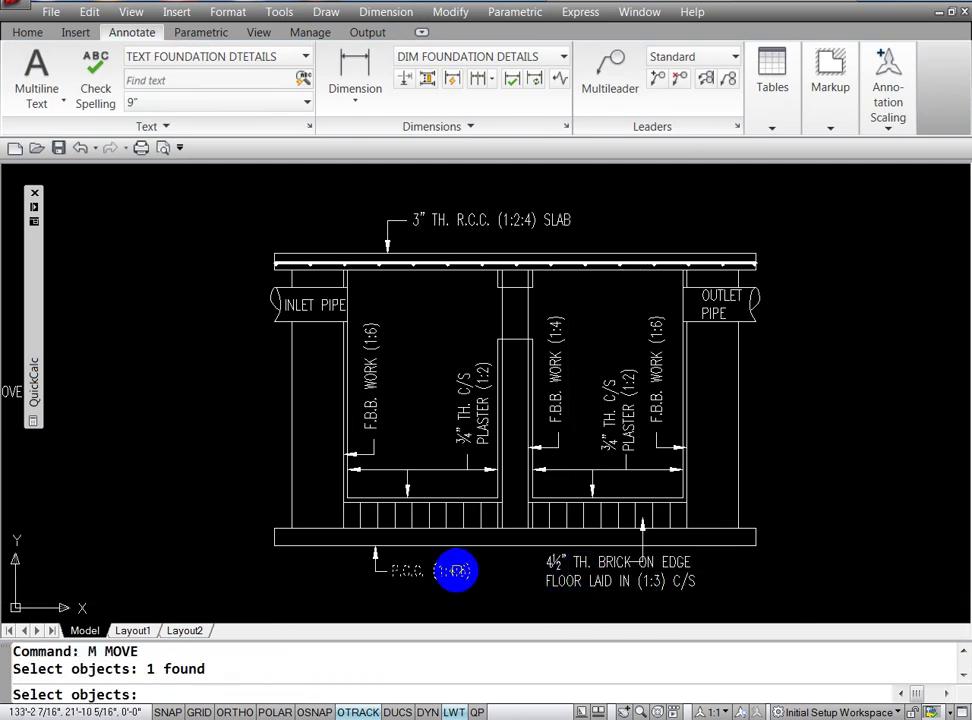
click(375, 557)
key(Return)
click(399, 603)
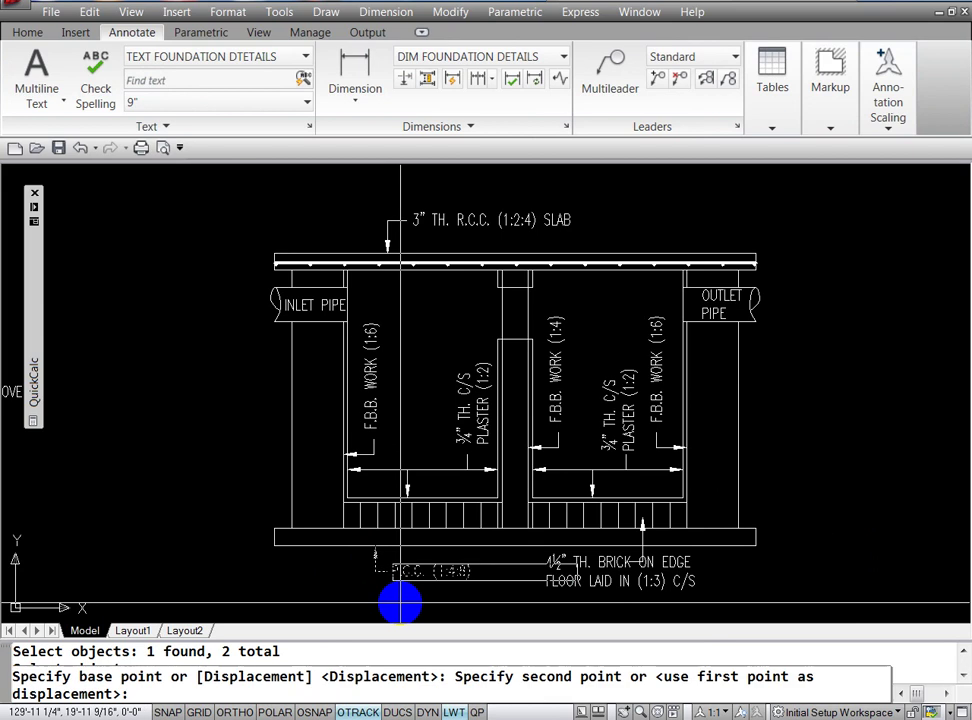
key(F8)
click(322, 604)
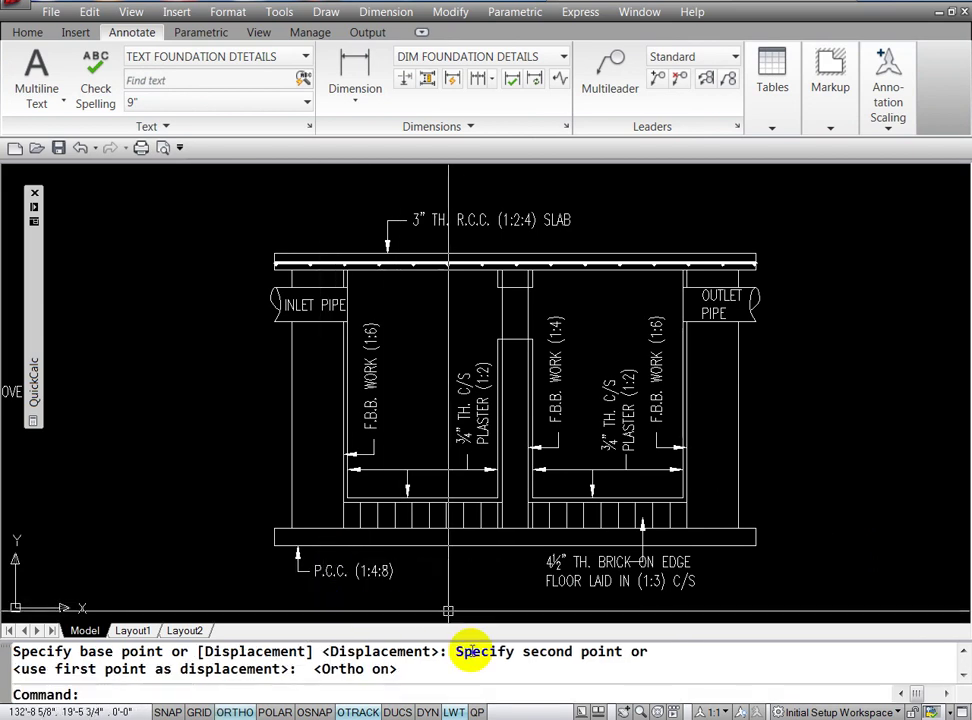
Step: Shift the 4½" TH. BRICK ON EDGE floor label left toward its leader line
key(Return)
click(562, 570)
key(Return)
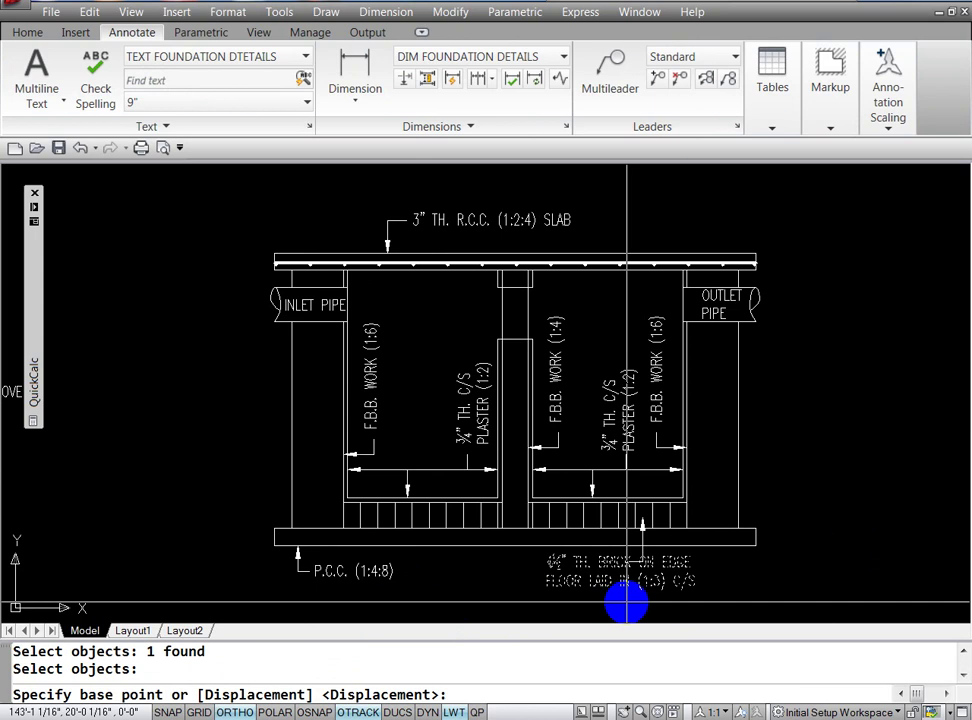
click(627, 602)
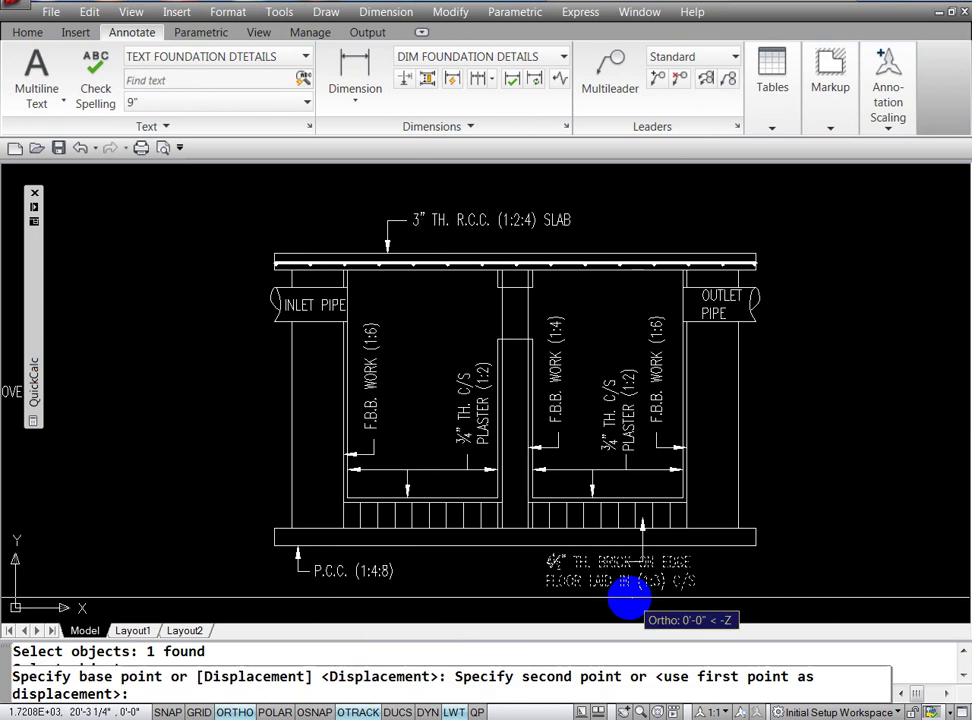
click(555, 607)
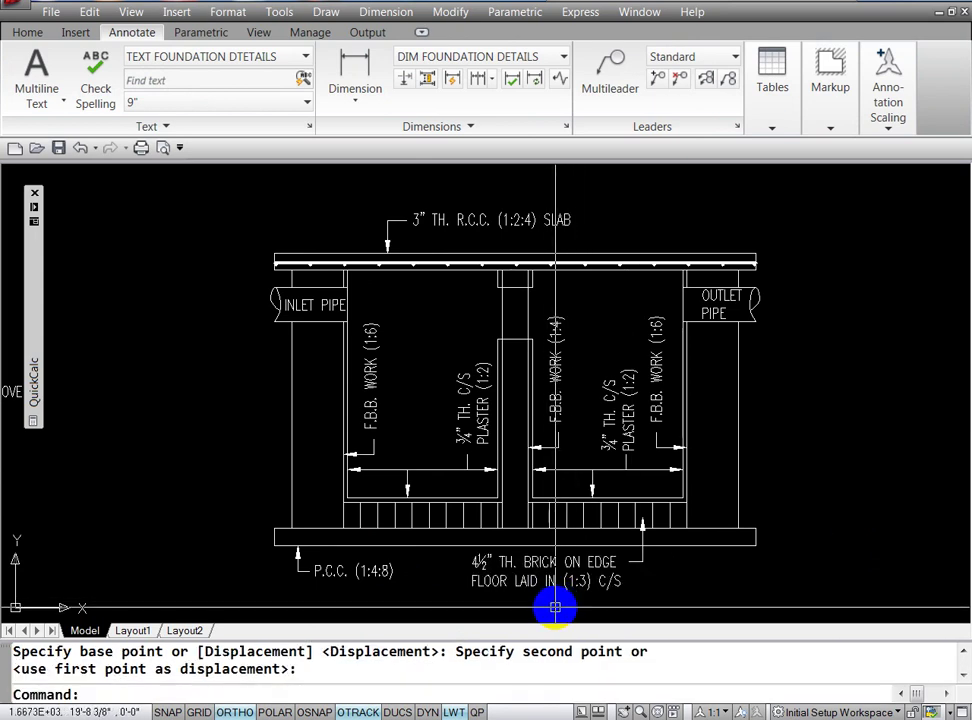
key(Escape)
key(Return)
Step: Nudge the brick-on-edge label slightly right with a second move
key(Escape)
text(m)
key(Return)
click(572, 580)
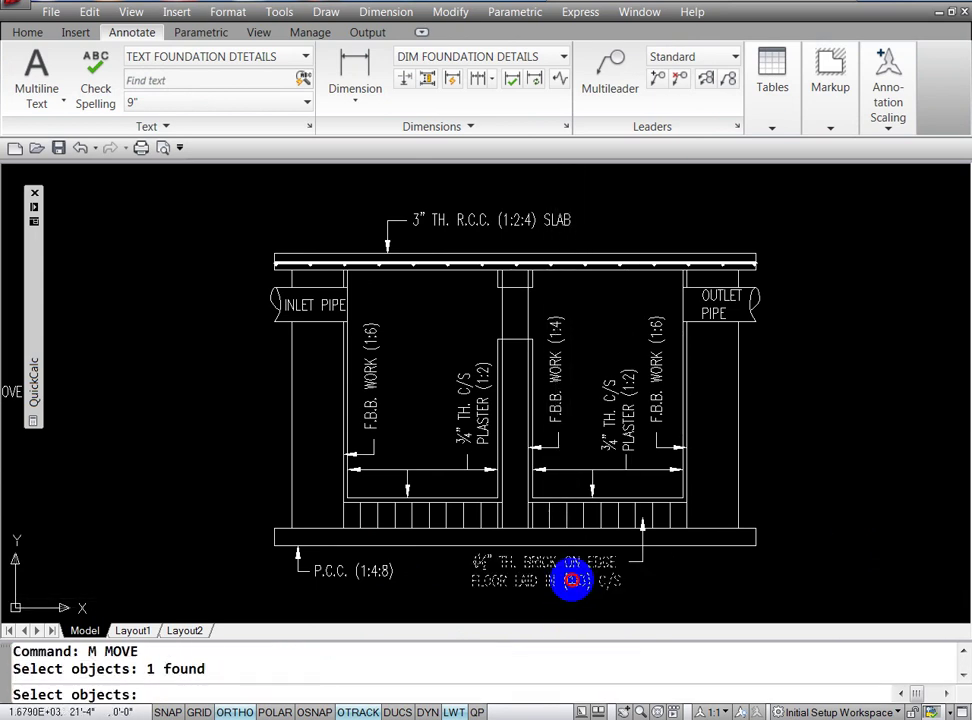
key(Return)
click(560, 583)
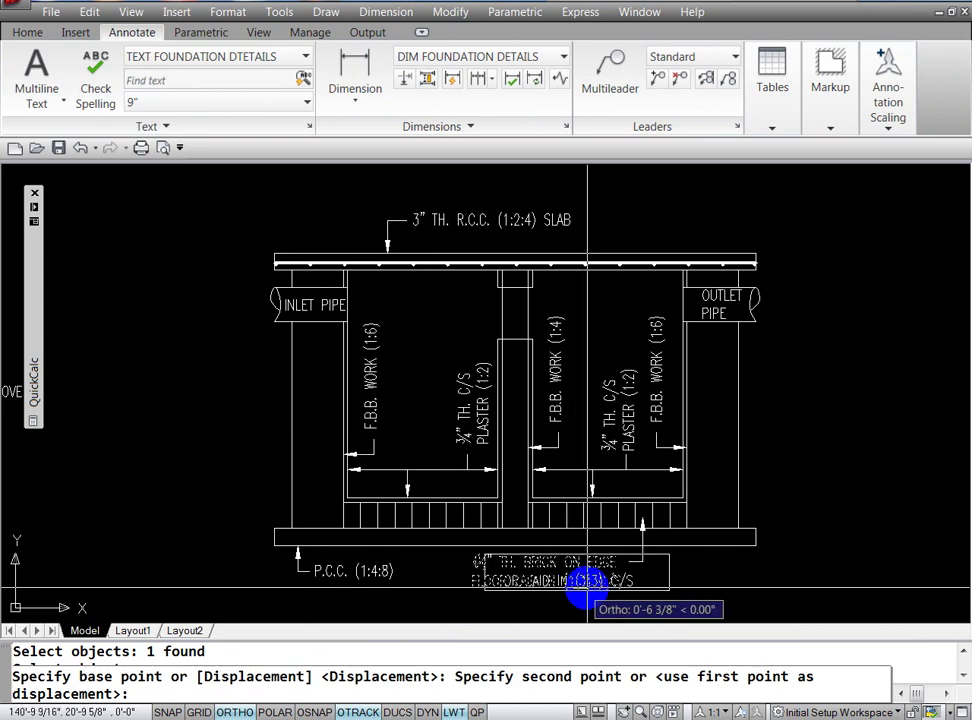
click(588, 590)
Step: Make a final small adjustment to the brick-on-edge label, cancelling the accidental grip stretch
key(Escape)
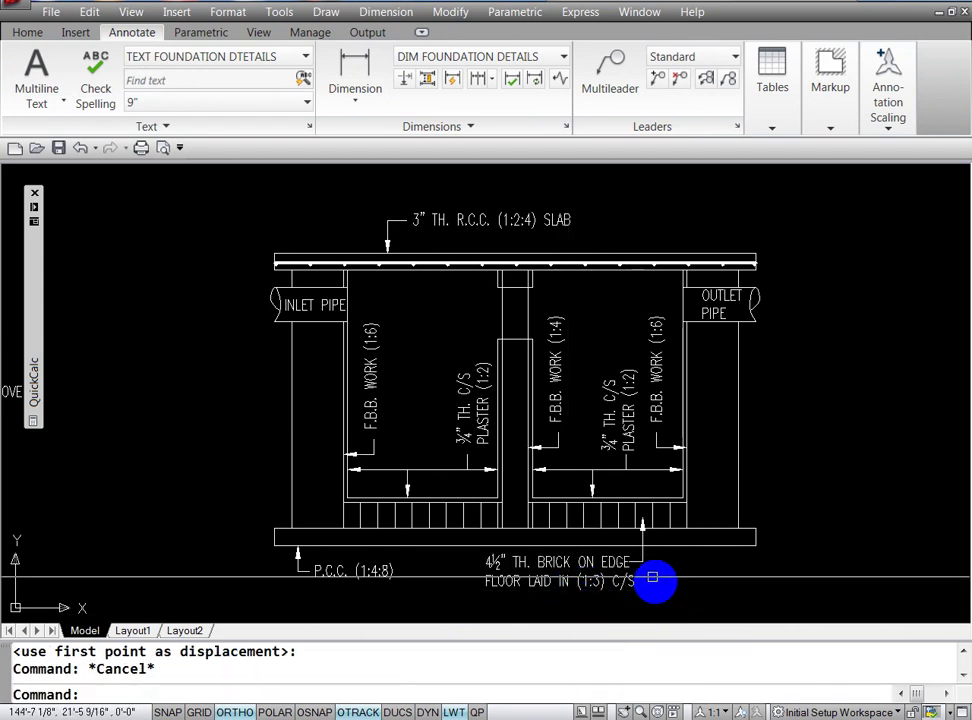
key(Return)
click(582, 590)
key(Return)
click(593, 604)
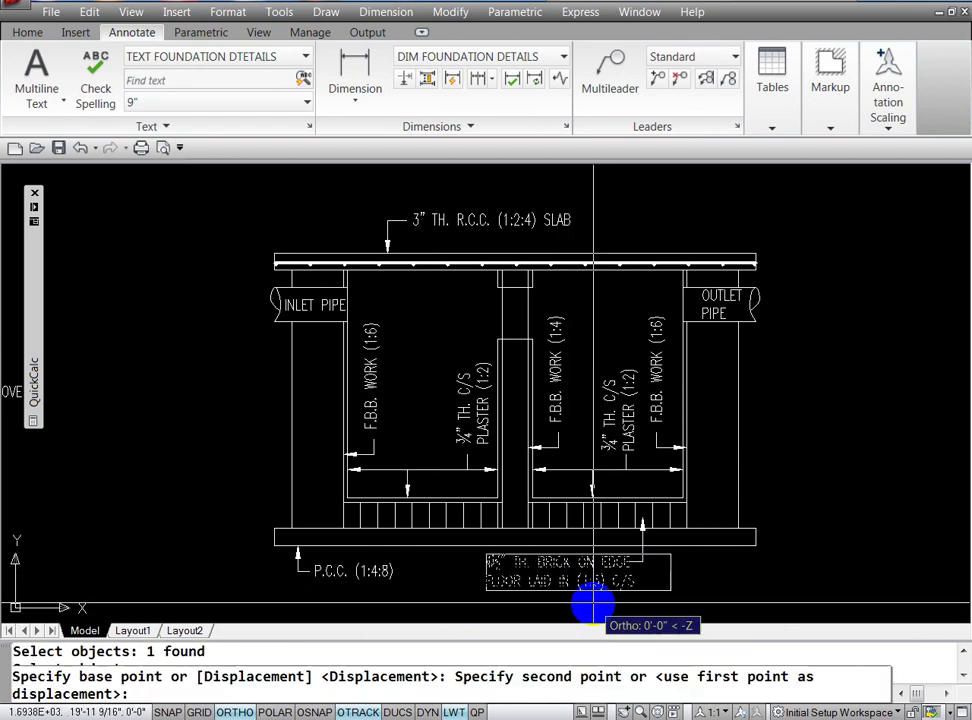
click(588, 600)
click(645, 580)
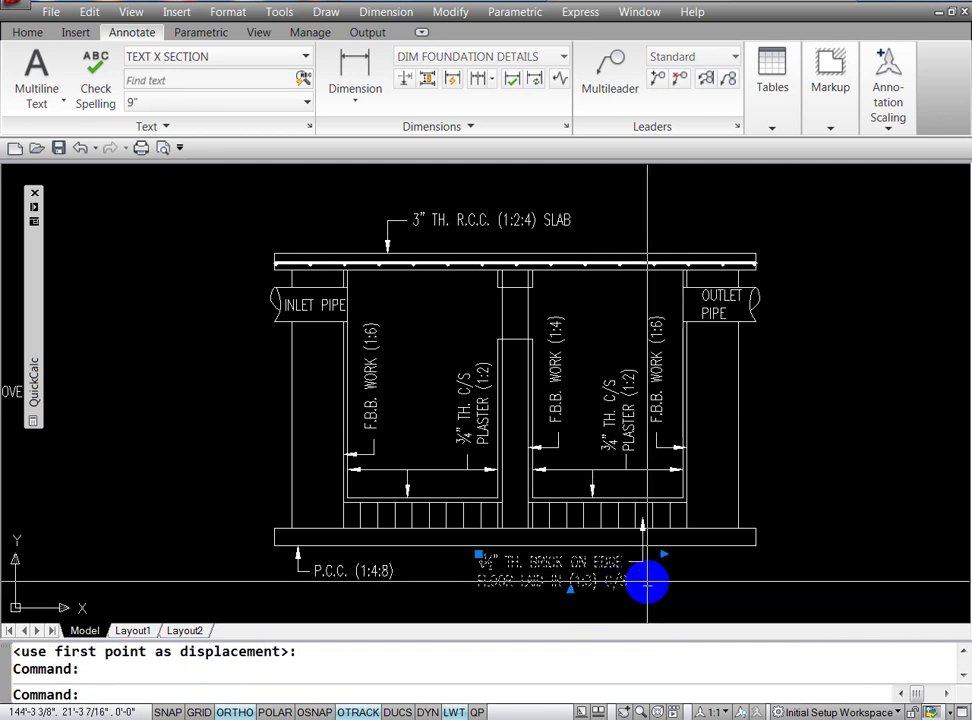
click(664, 553)
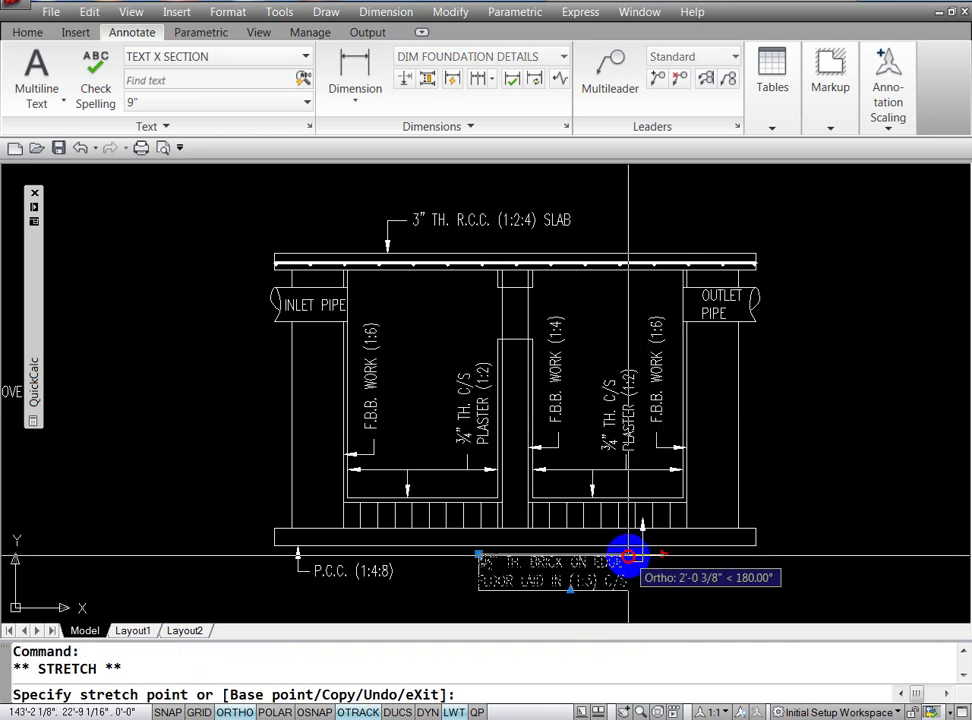
key(Escape)
key(Escape)
text(L)
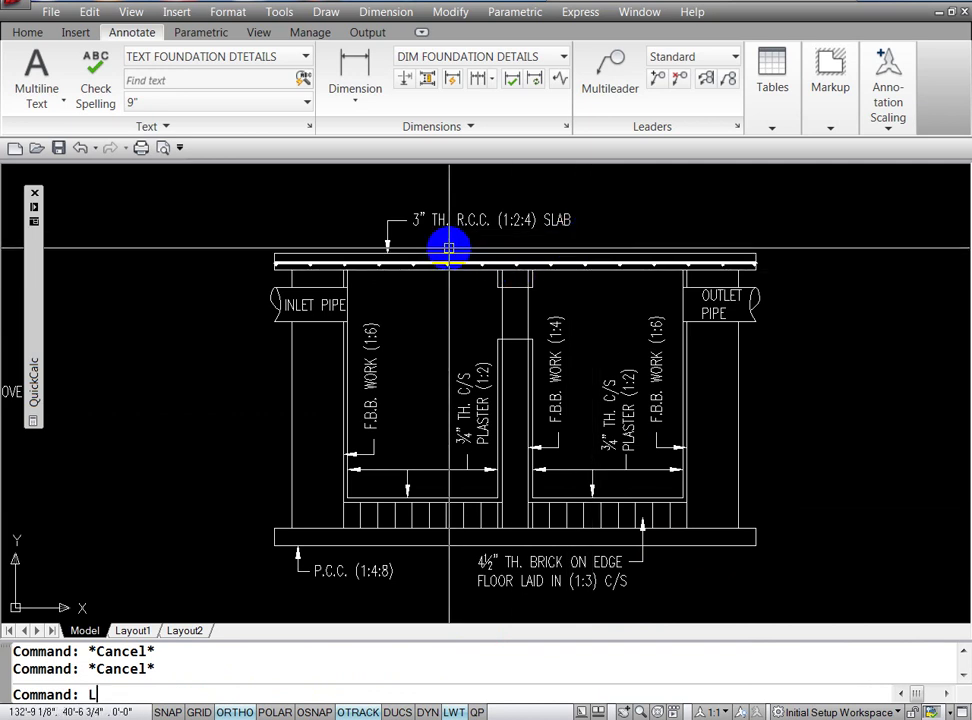
Step: Draw a text-less leader from the slab's top line up and slightly right
text(E)
key(Return)
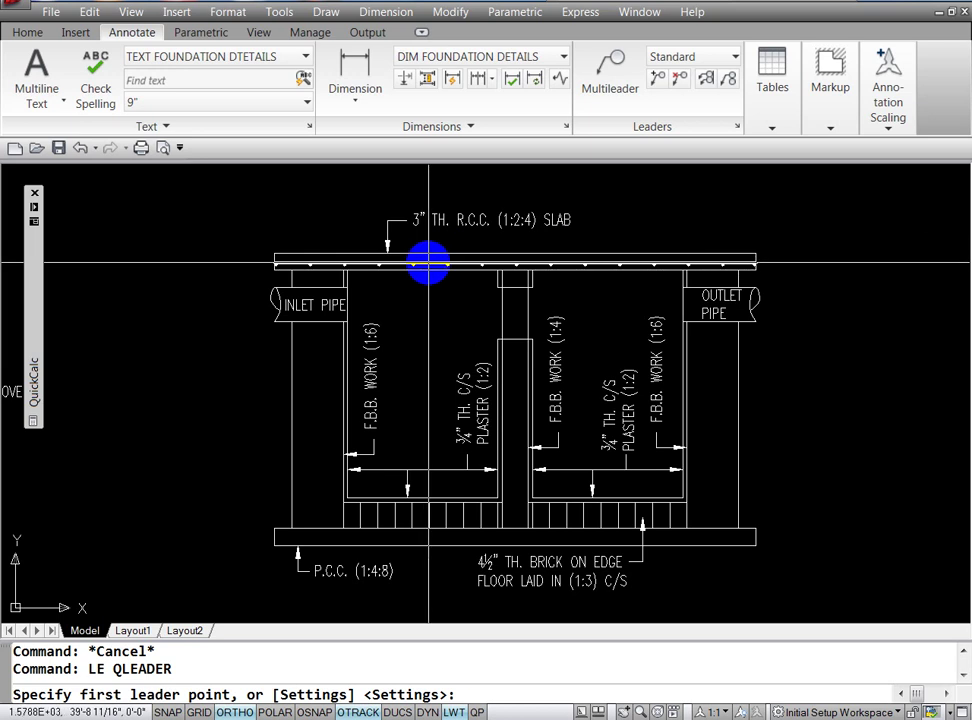
text(NEA)
key(Return)
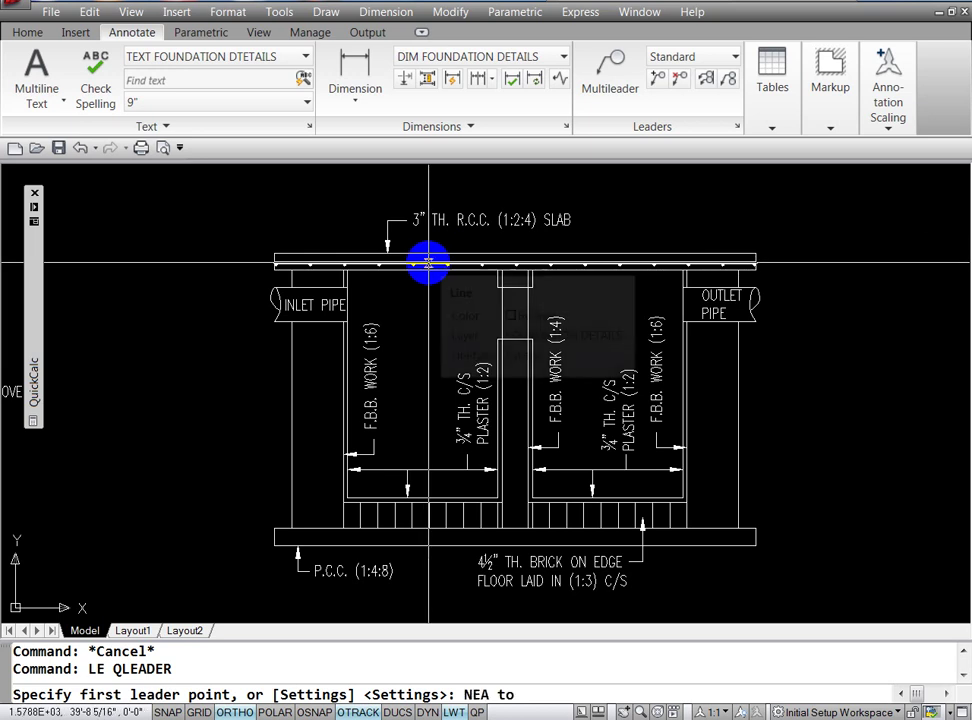
click(428, 262)
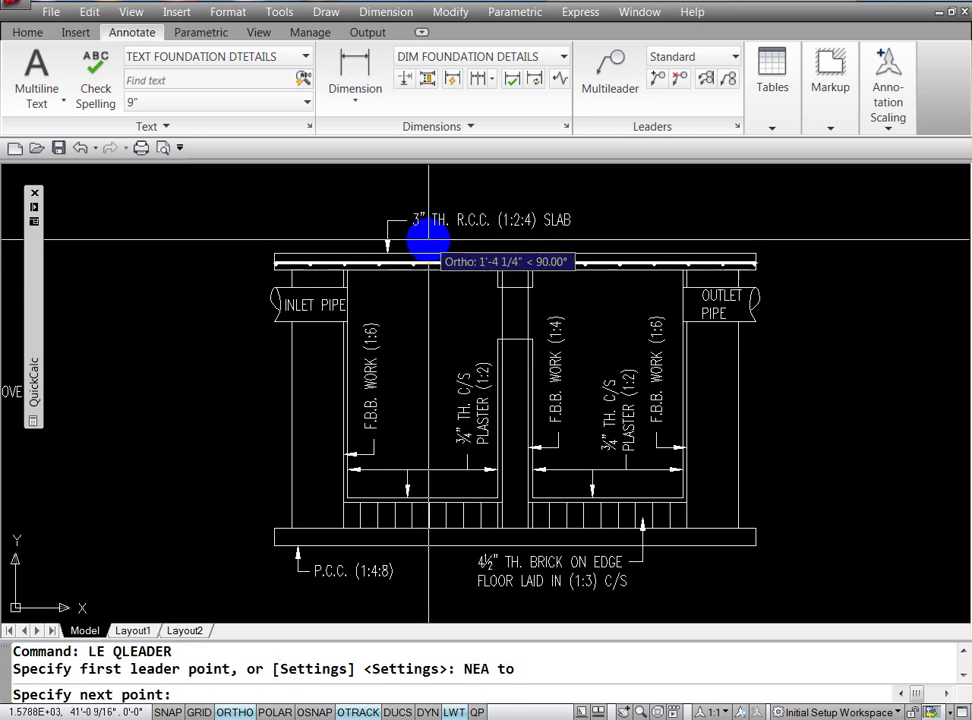
click(428, 235)
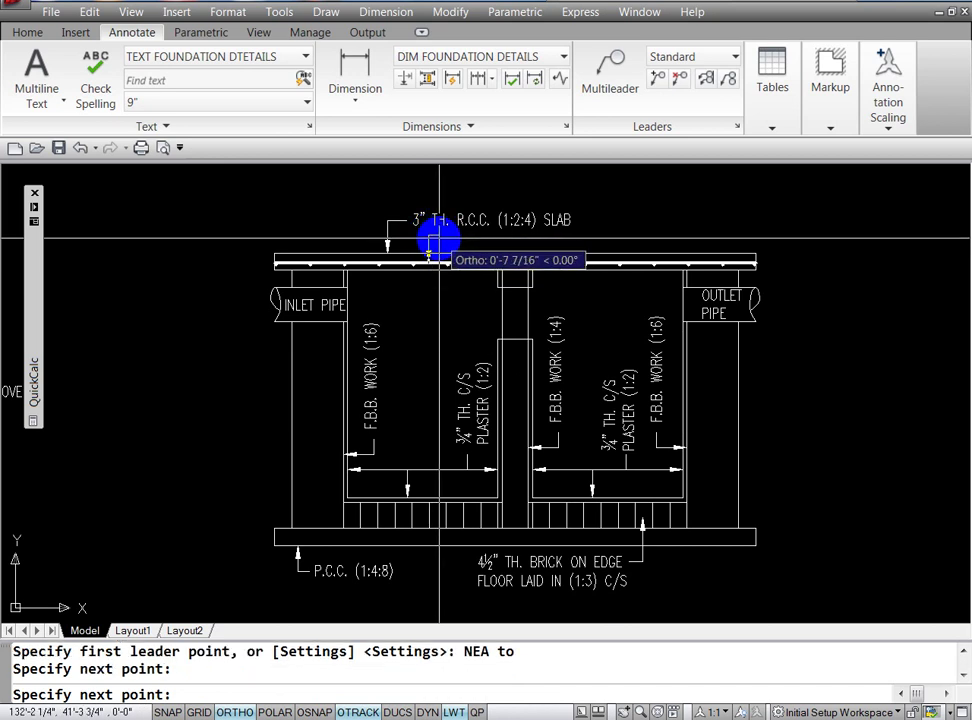
click(443, 238)
key(Escape)
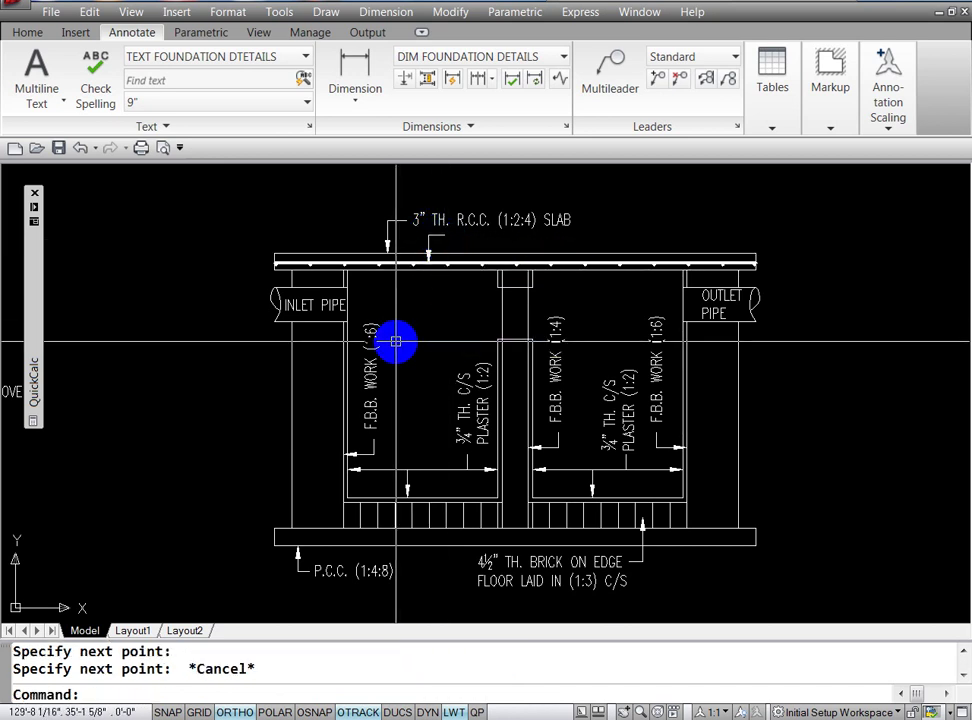
key(Escape)
key(Escape)
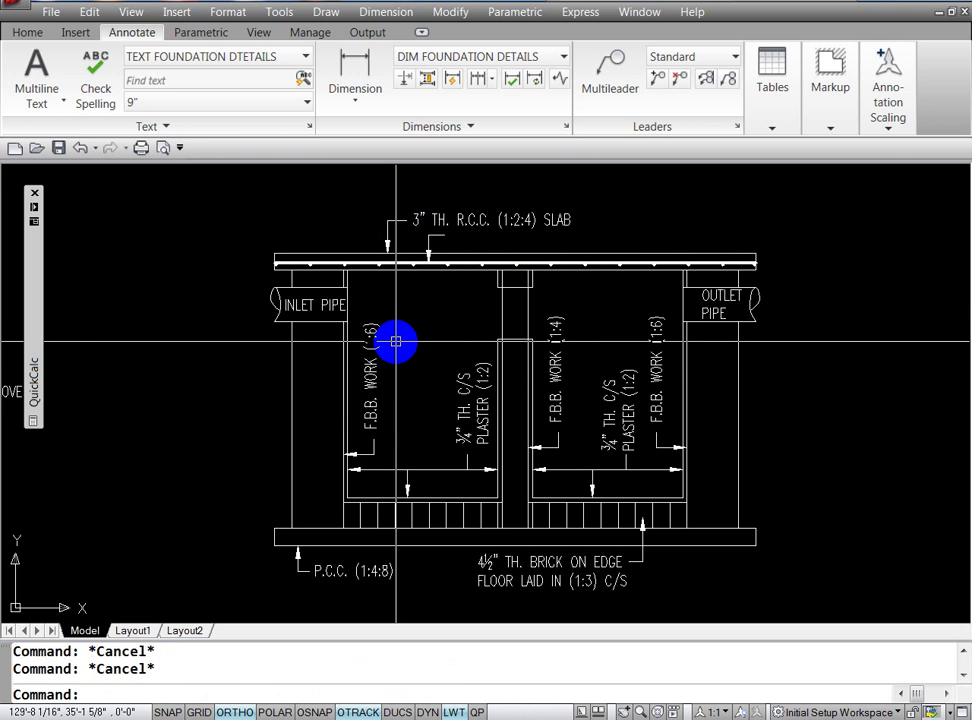
text(ED)
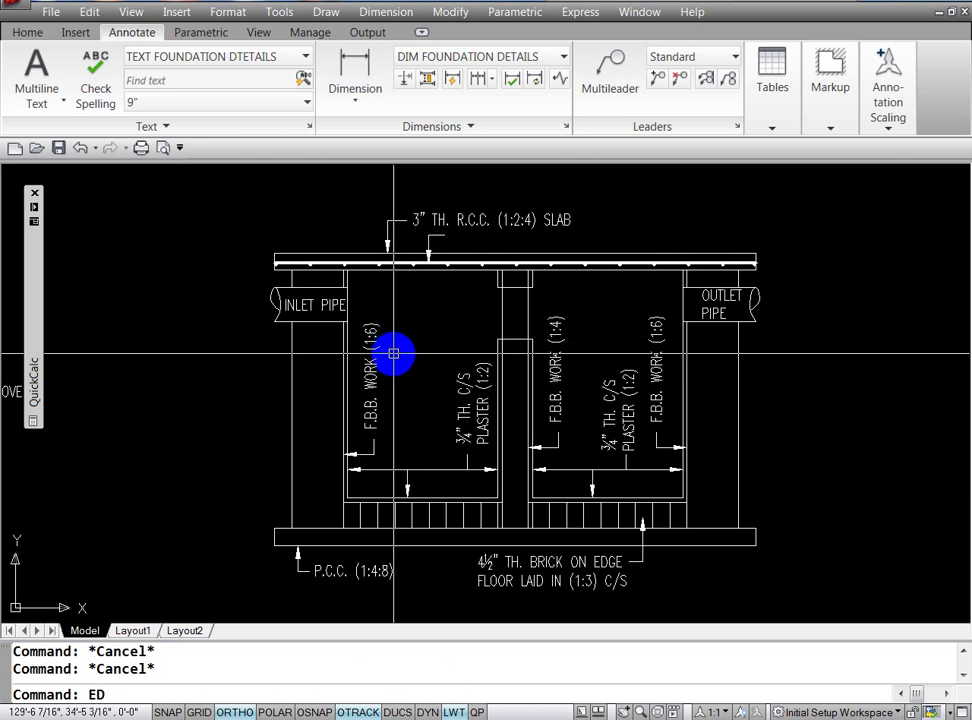
key(Return)
key(Escape)
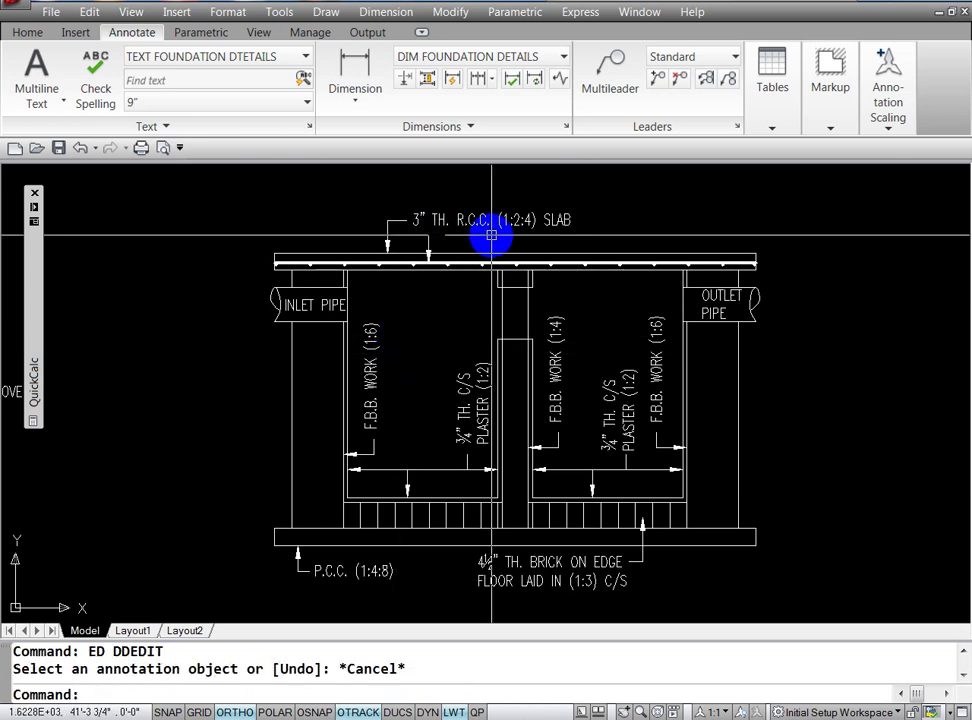
Step: Copy the 3" TH. R.C.C. (1:2:4) SLAB label to the new leader's tail
text(CO)
key(Return)
click(472, 221)
key(Return)
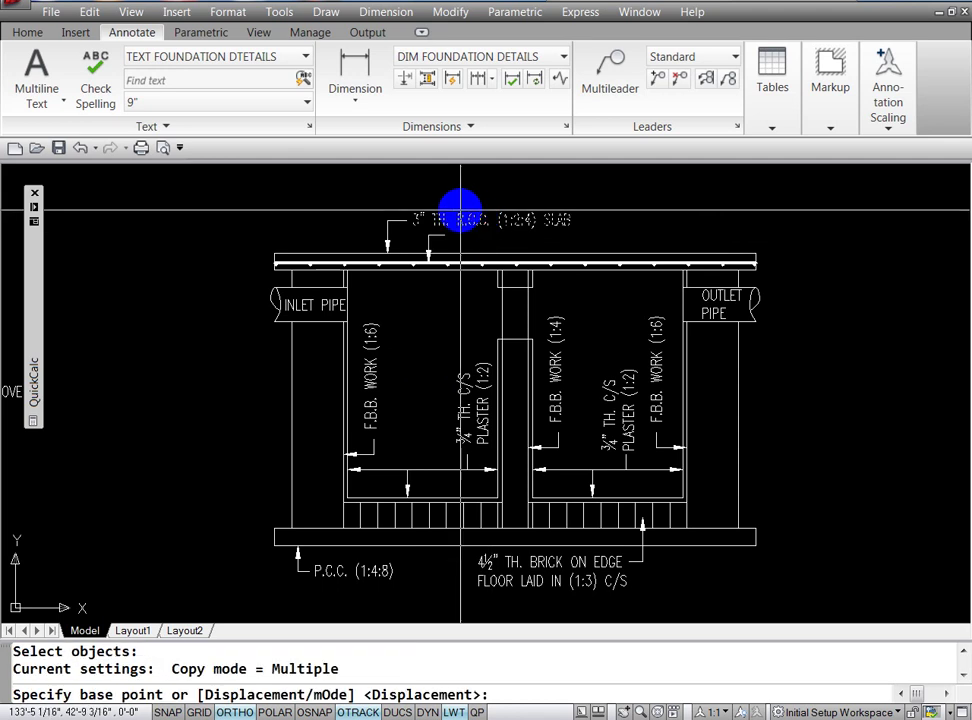
click(456, 217)
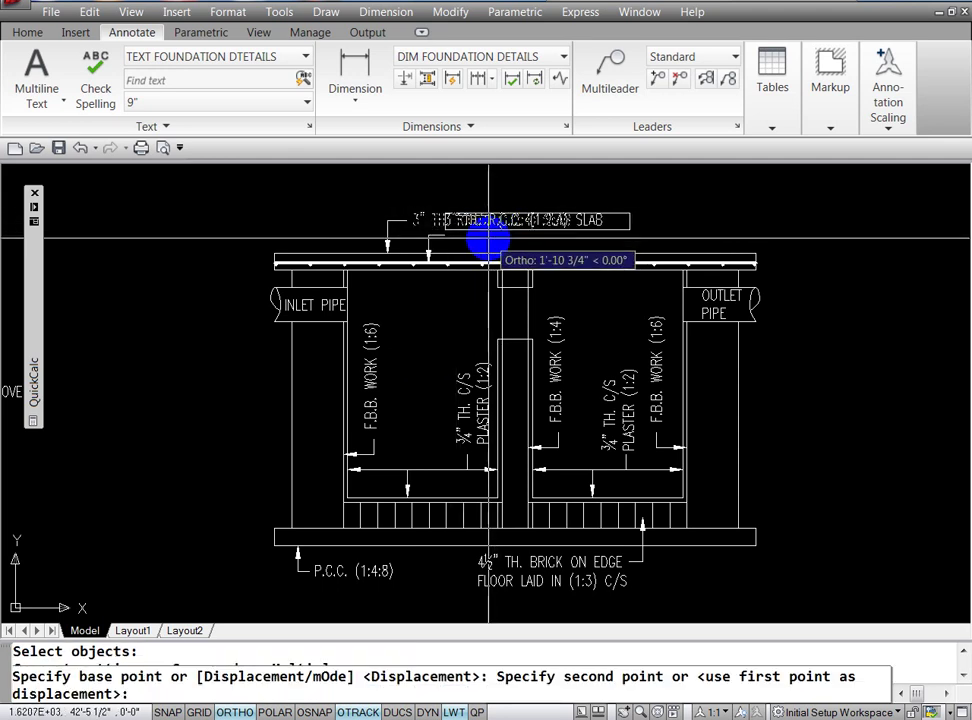
key(F8)
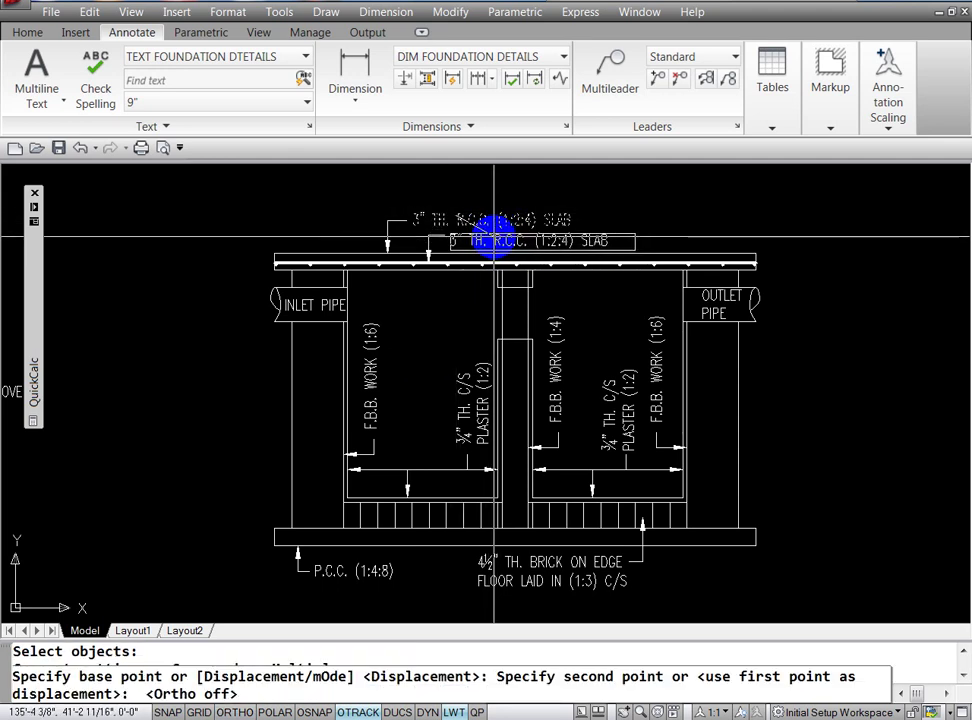
click(493, 238)
key(Escape)
key(Escape)
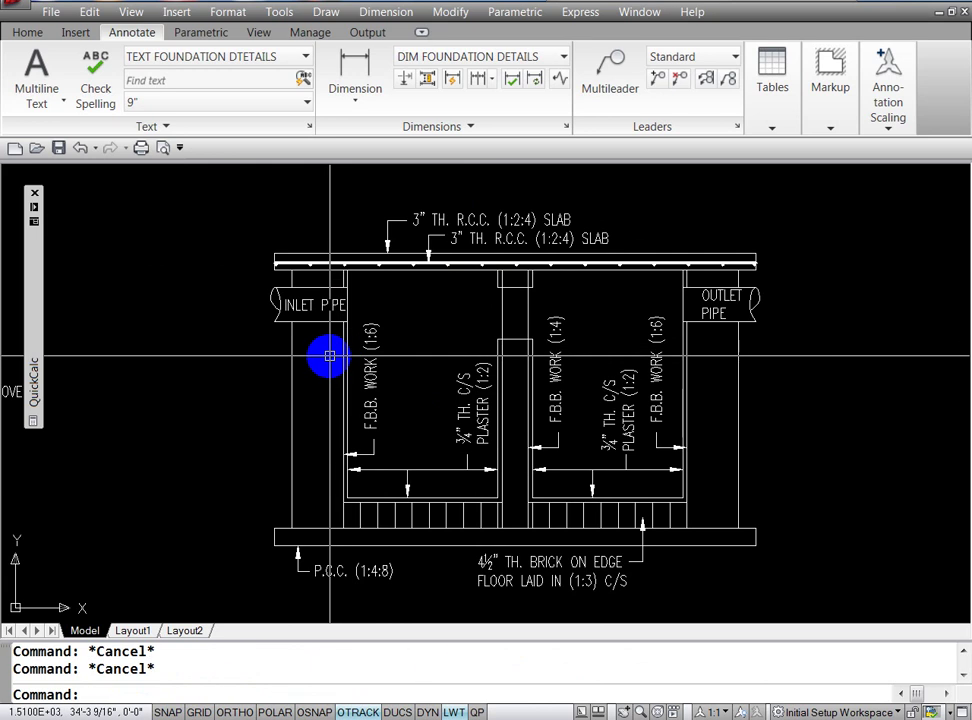
Step: Open the copied slab label for text editing with ED
text(ED)
key(Return)
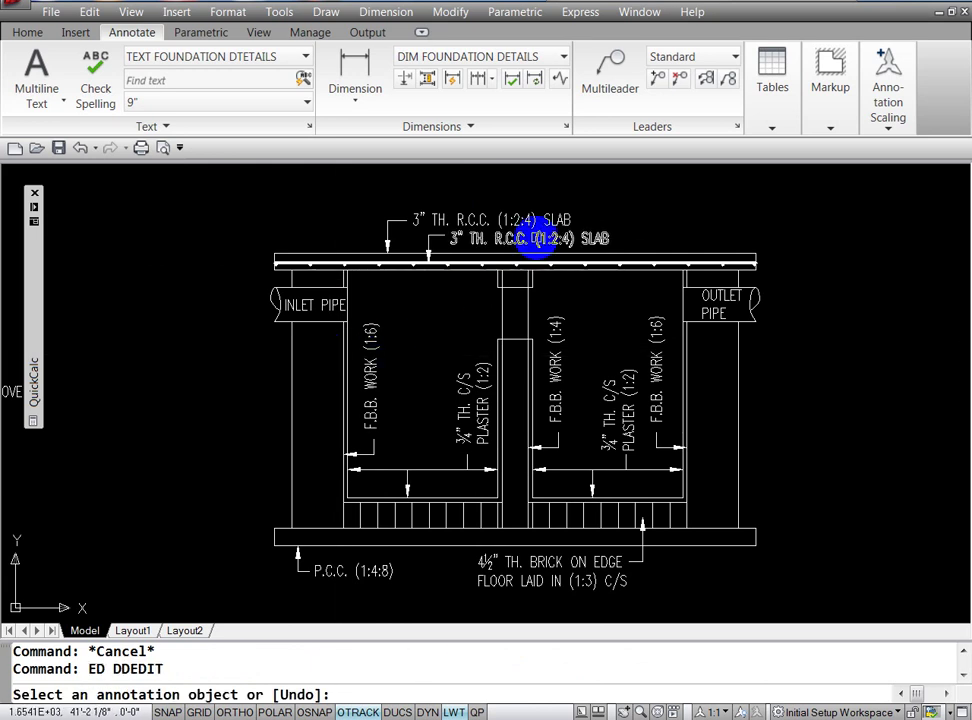
click(537, 238)
Step: Replace the copied label text with a stacked ½ fraction followed by a diameter symbol
triple_click(537, 240)
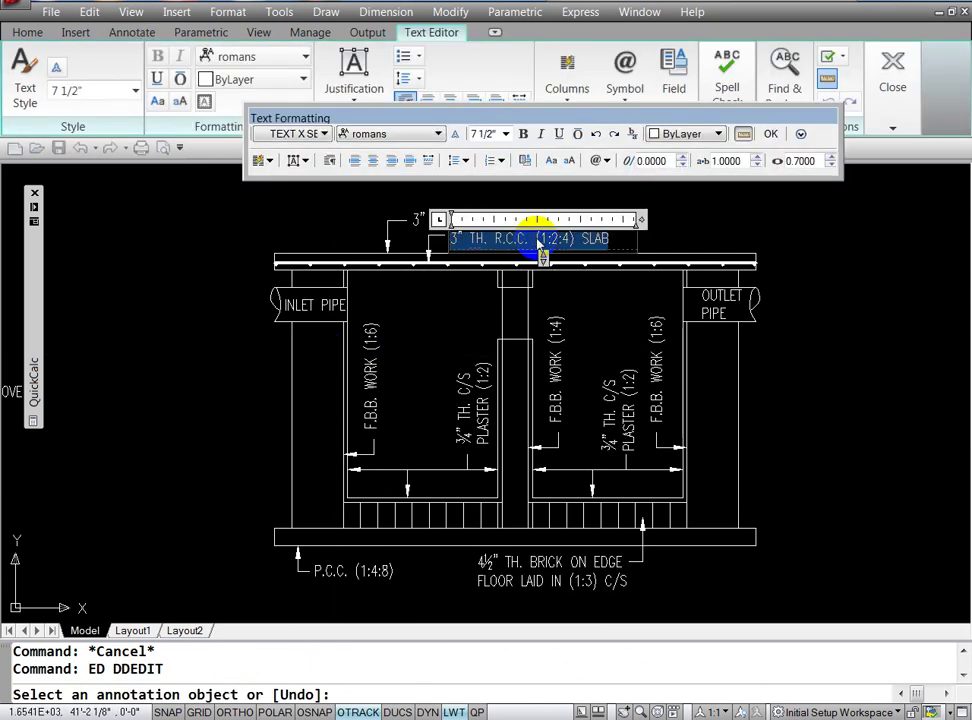
text(1/)
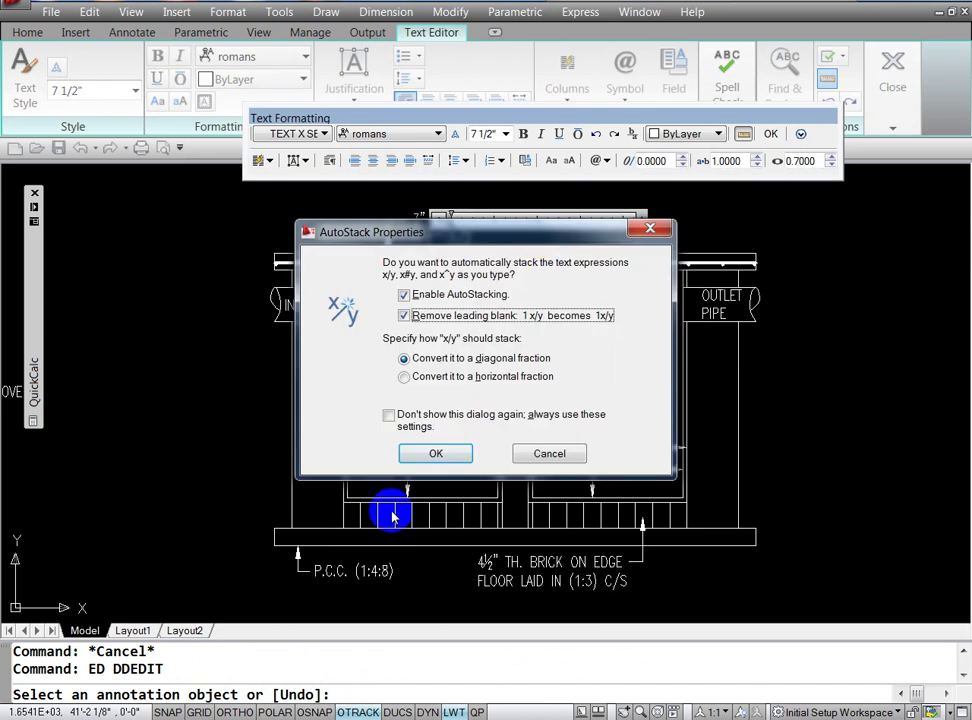
click(436, 456)
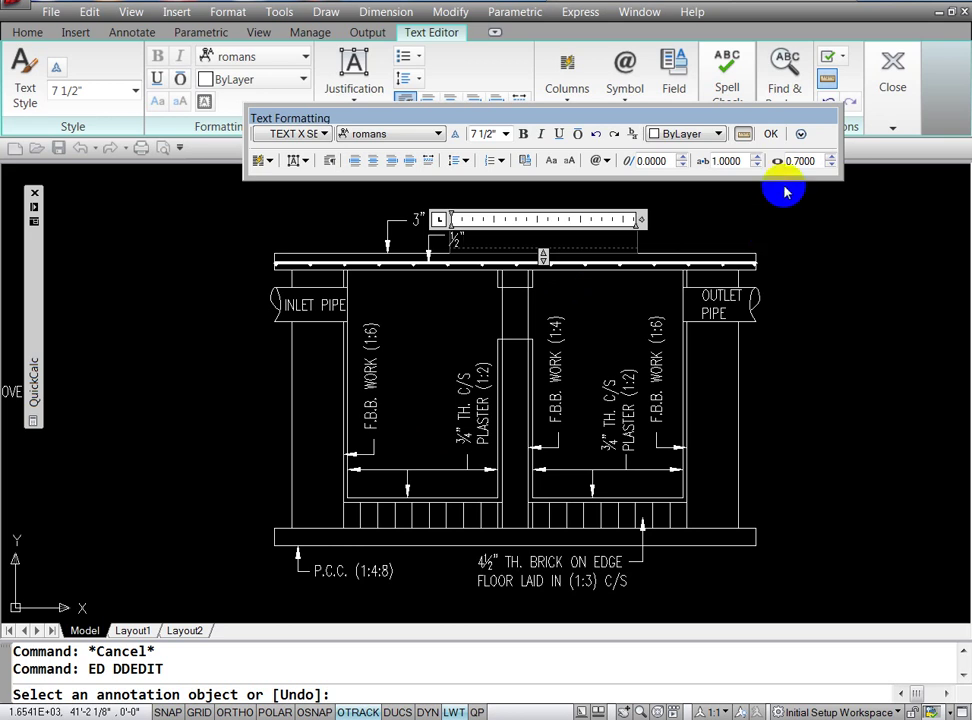
click(801, 136)
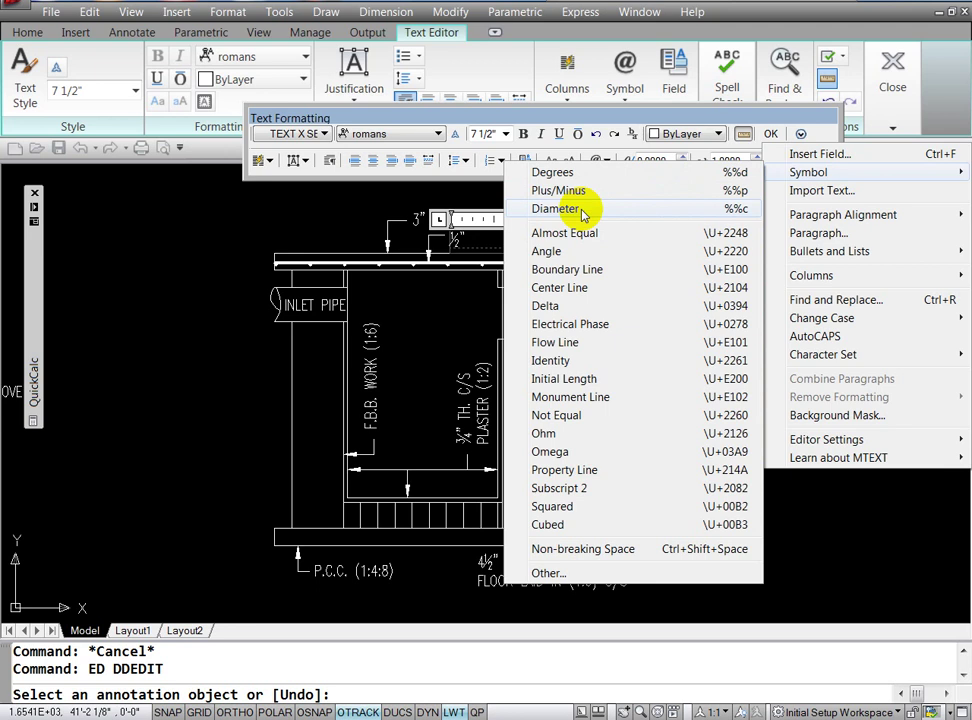
mouse_move(808, 172)
click(820, 503)
click(584, 210)
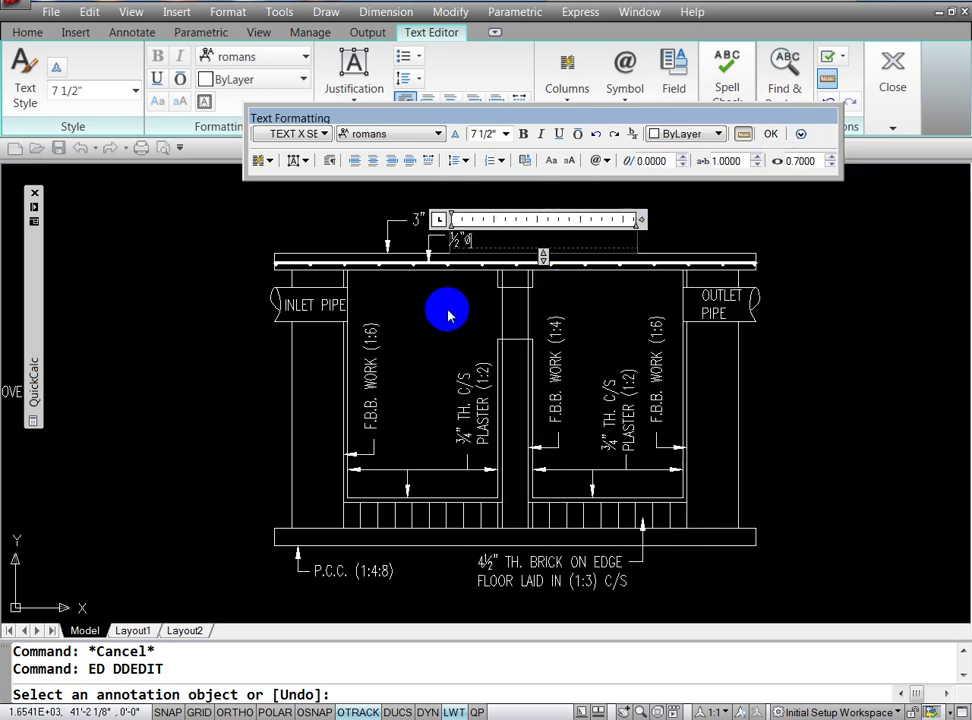
Step: Complete the wording as STEEL BARS @ 10" C/C and close the text editor
click(486, 240)
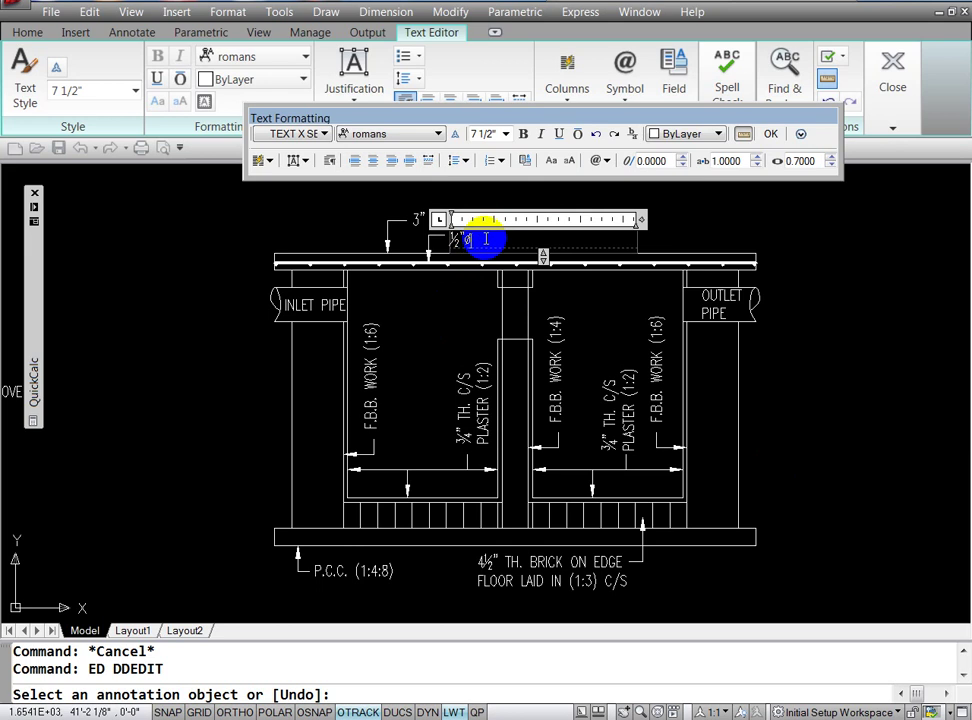
text(STEL B)
text(ARS)
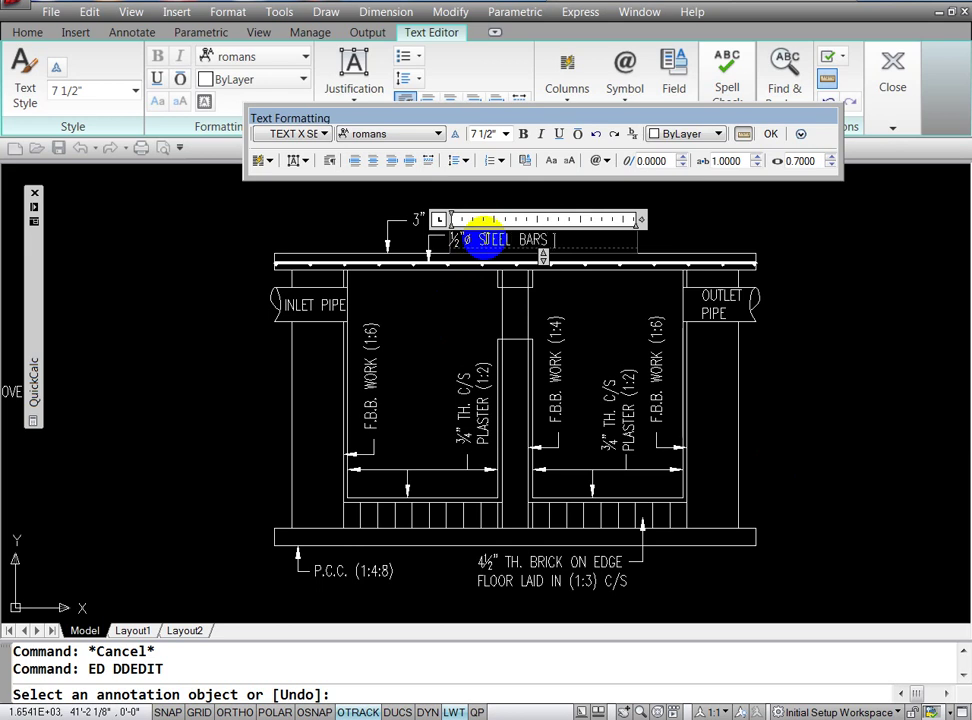
text( @)
drag(474, 241, 465, 241)
click(476, 241)
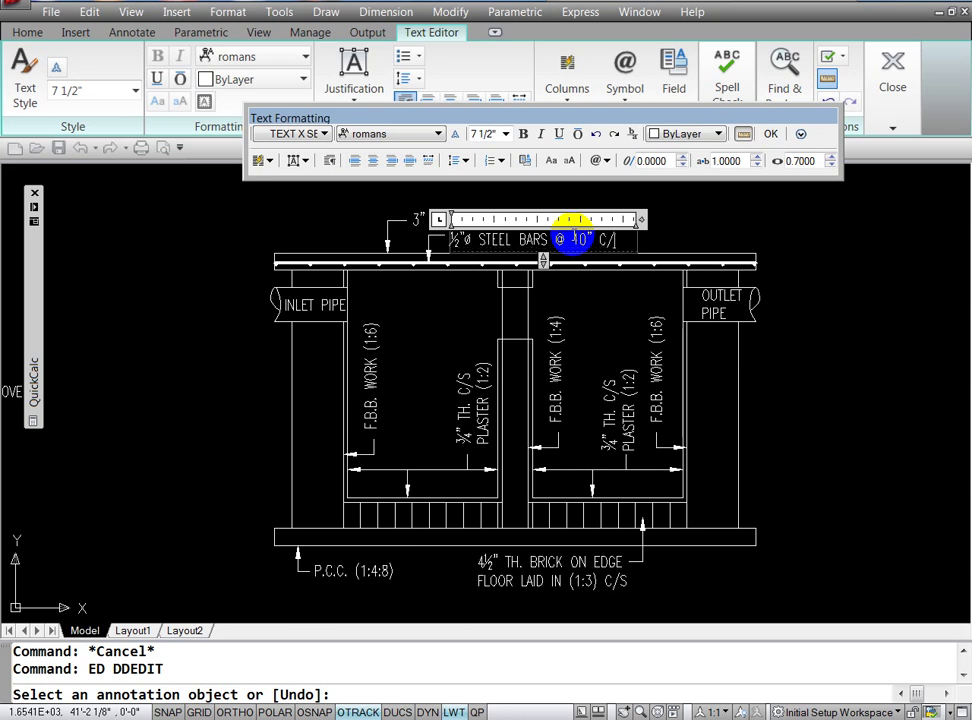
text(C)
click(800, 343)
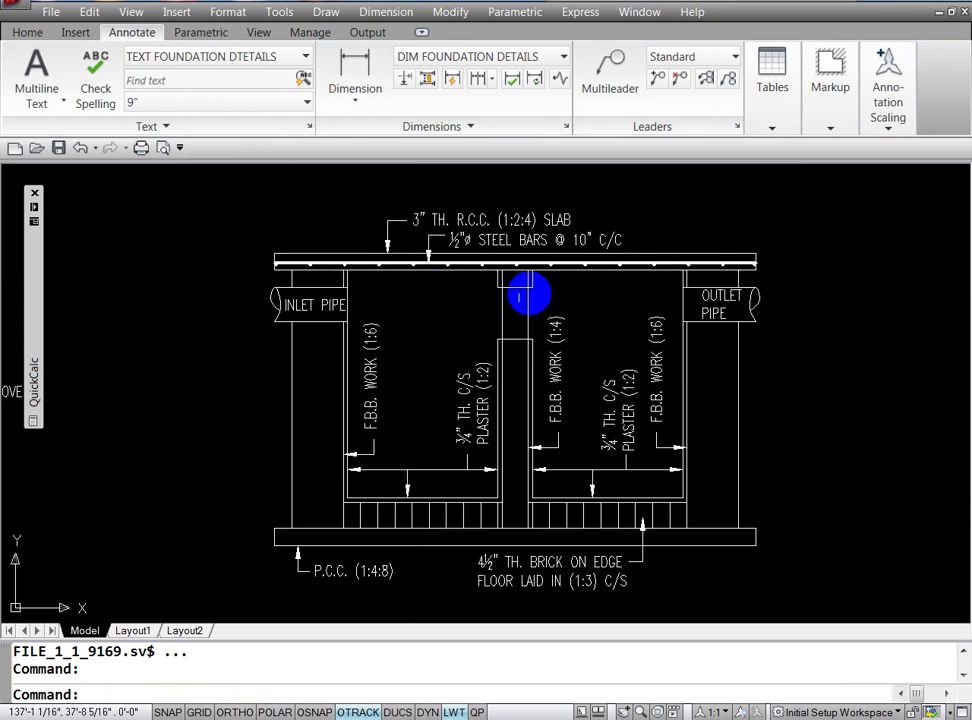
Step: Stretch the slab label's leader straight up to lengthen it
key(Escape)
key(Escape)
text(m)
key(Return)
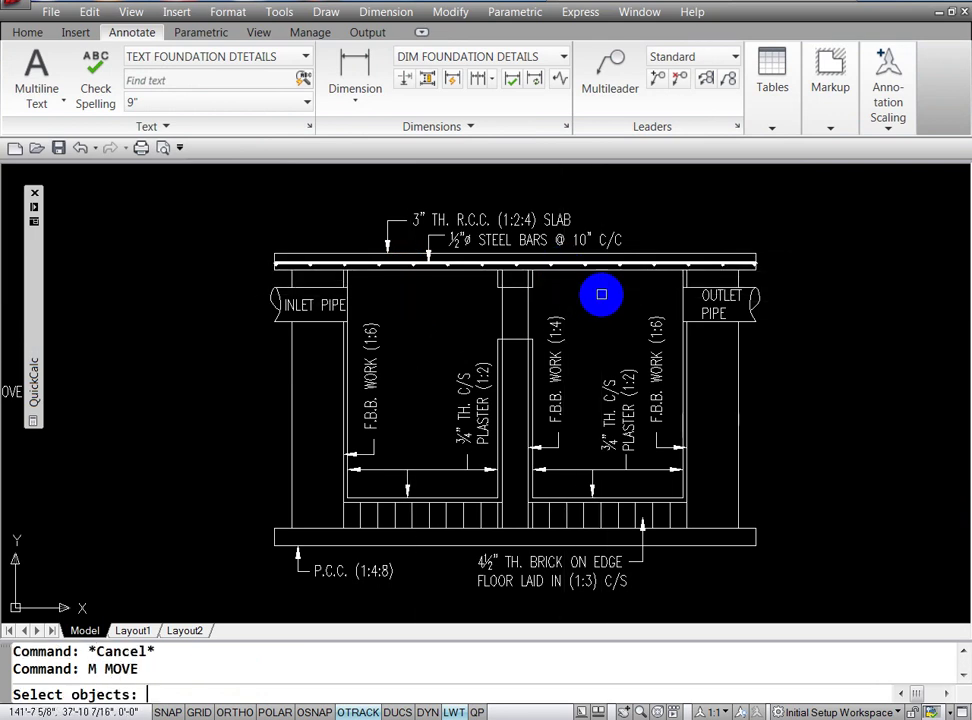
key(Escape)
key(Escape)
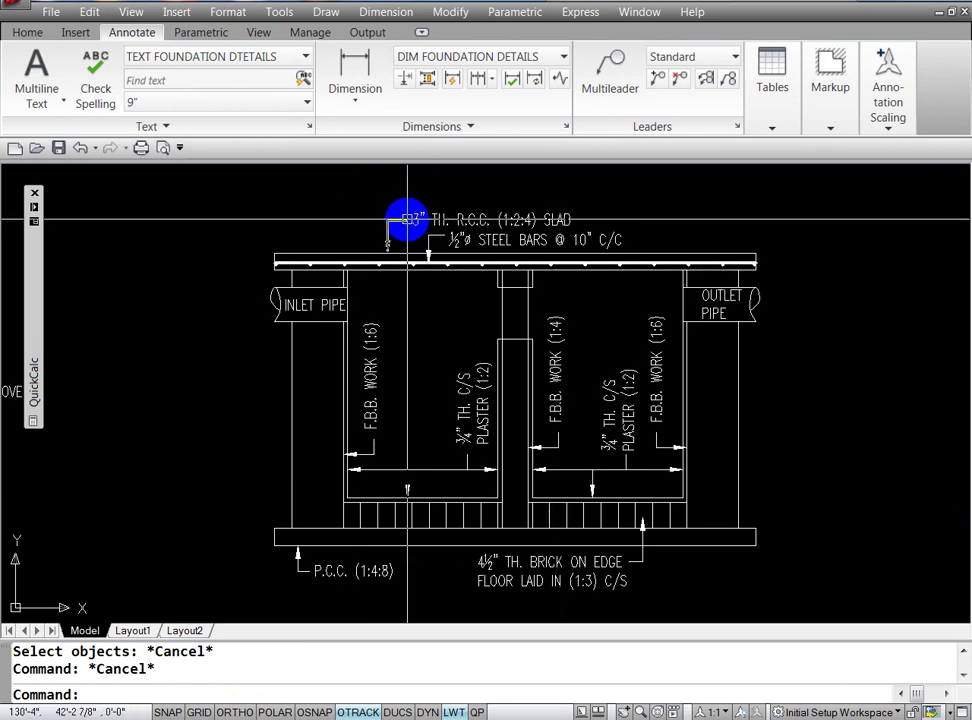
click(400, 219)
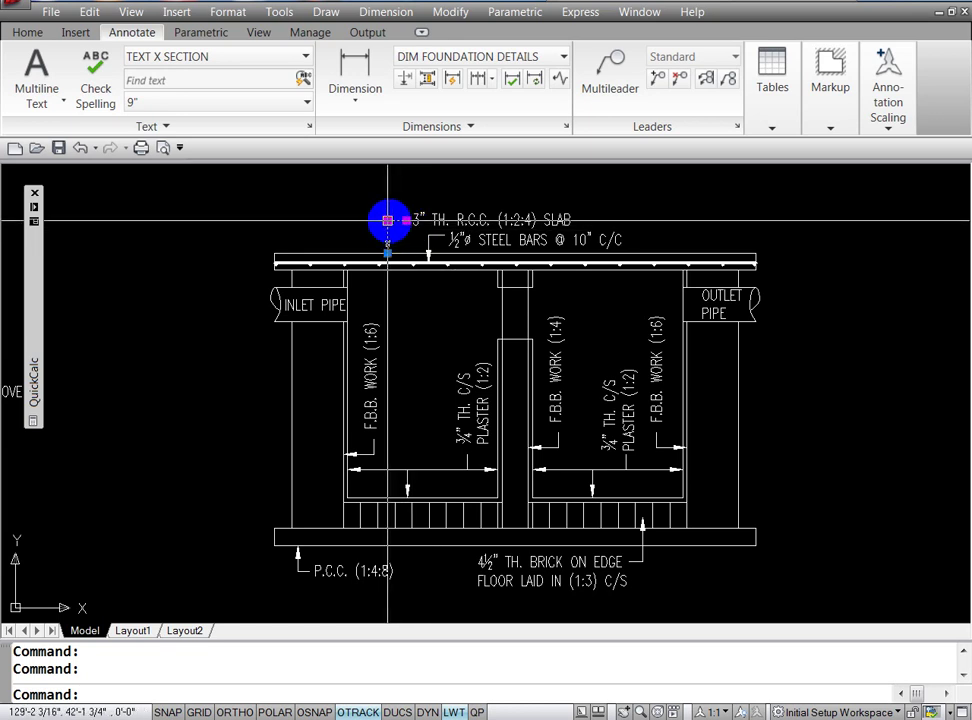
click(388, 219)
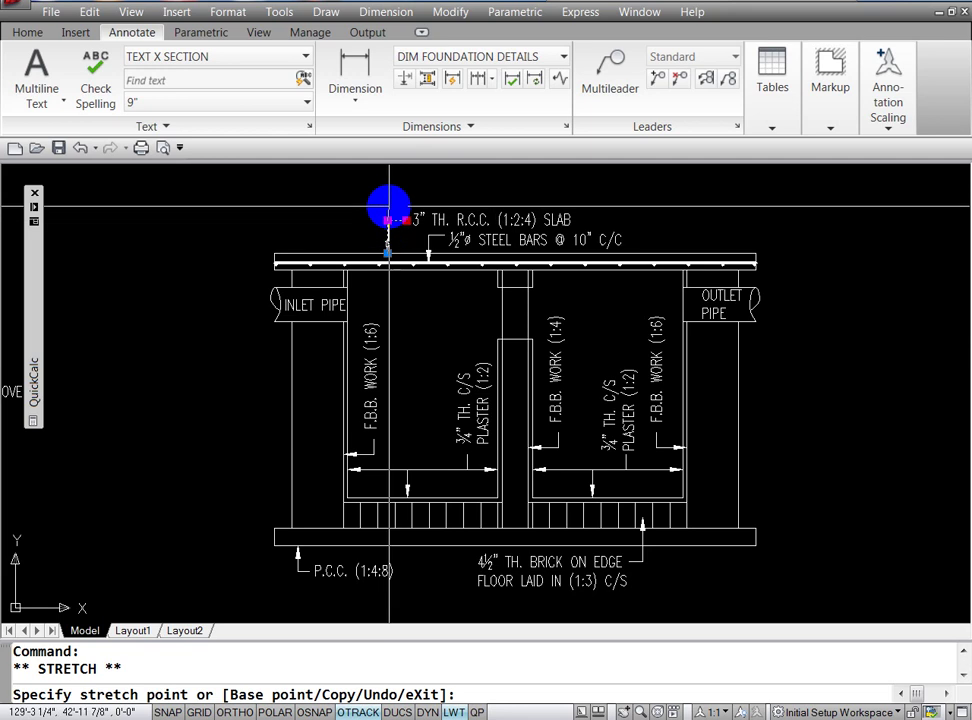
key(F8)
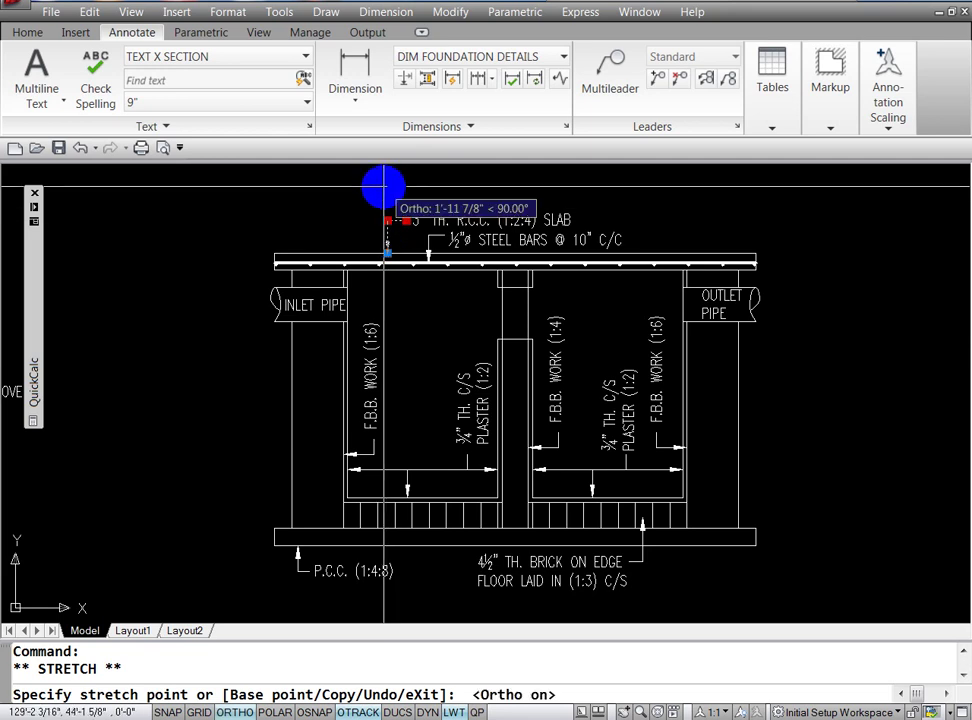
click(387, 185)
key(Escape)
text(M)
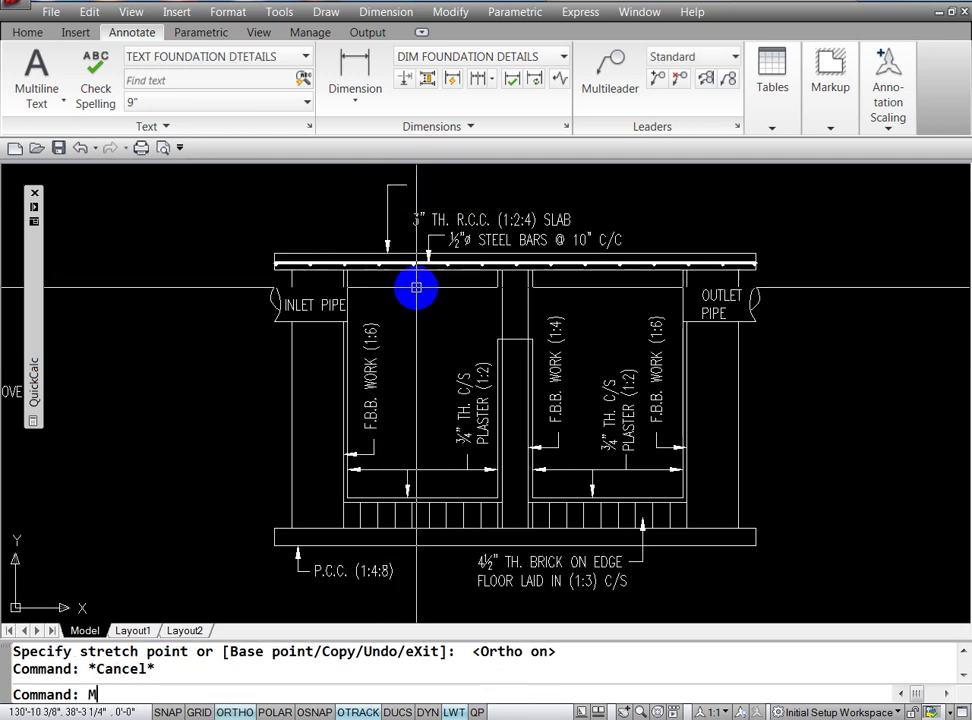
Step: Move the 3" TH. R.C.C. (1:2:4) SLAB text up to the leader's new top
key(Return)
click(427, 219)
key(Return)
click(451, 220)
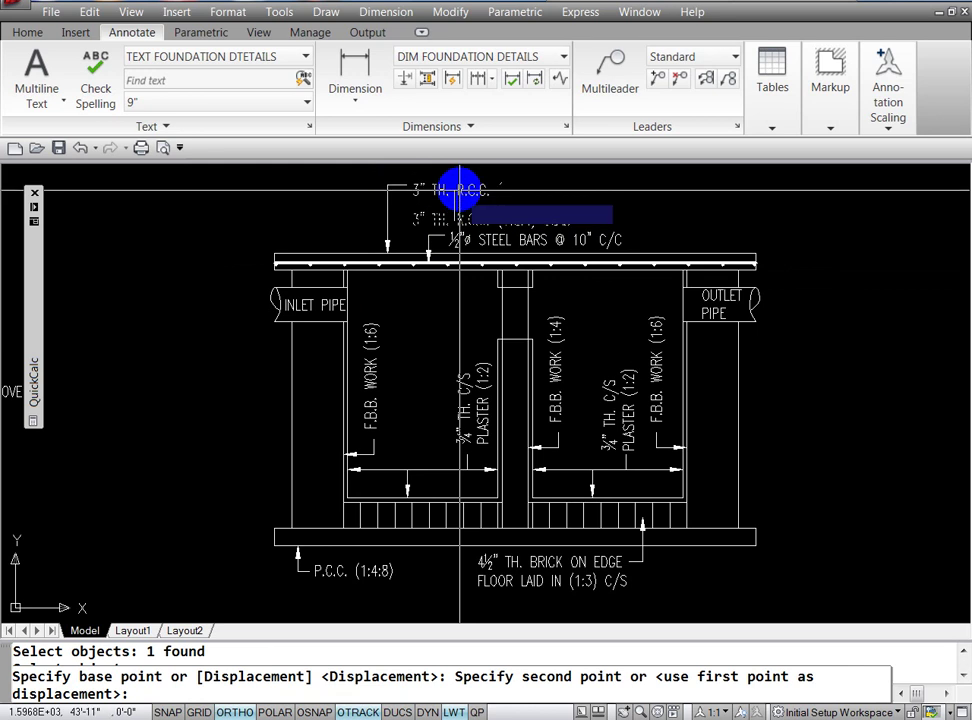
click(457, 182)
key(Escape)
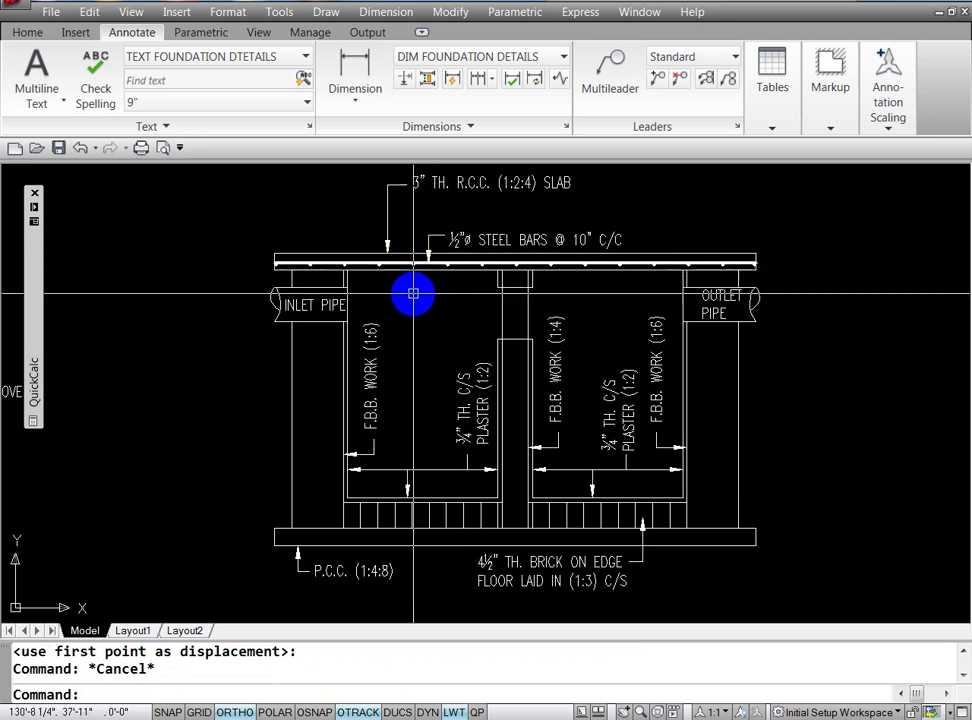
key(Escape)
text(ED)
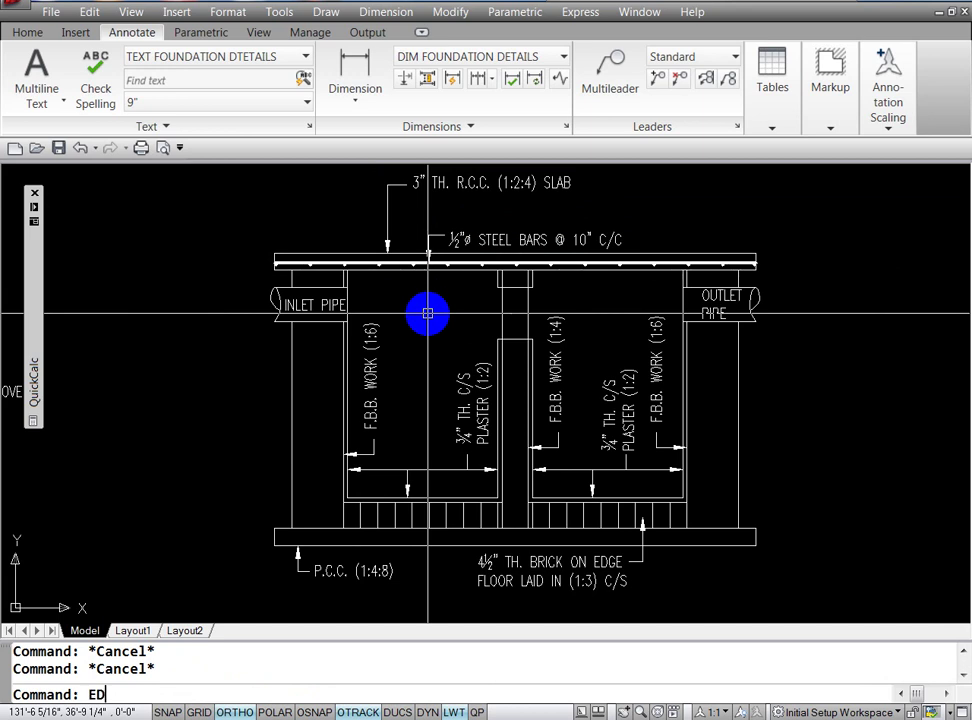
key(Escape)
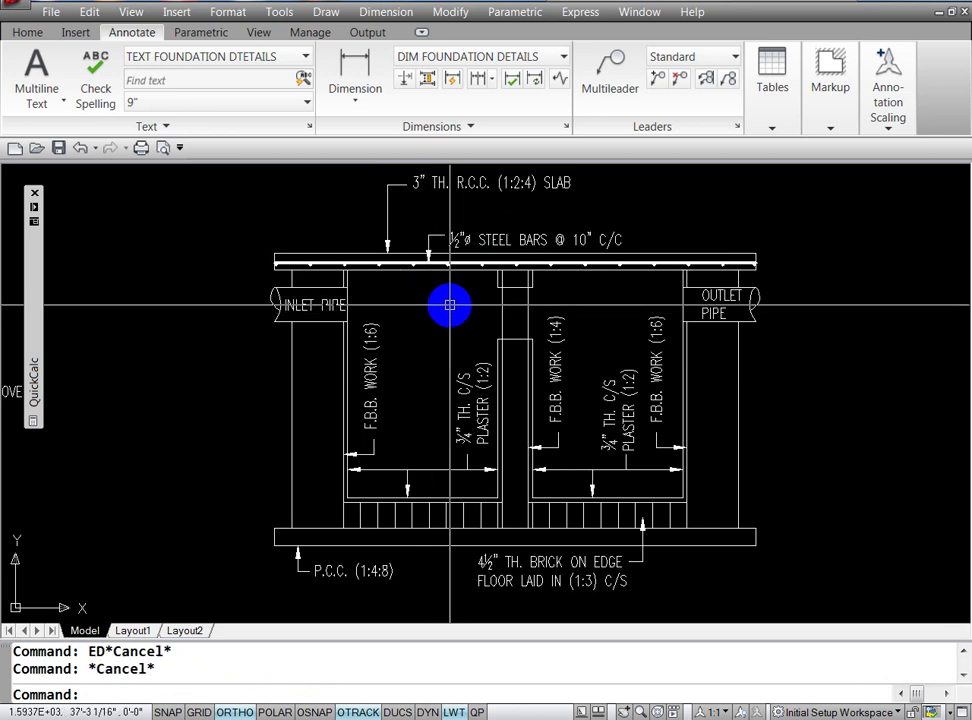
text(Z)
Step: Zoom in on the slab with a window and regenerate so the steel bar circles display smoothly
key(Return)
text(W)
key(Return)
click(404, 245)
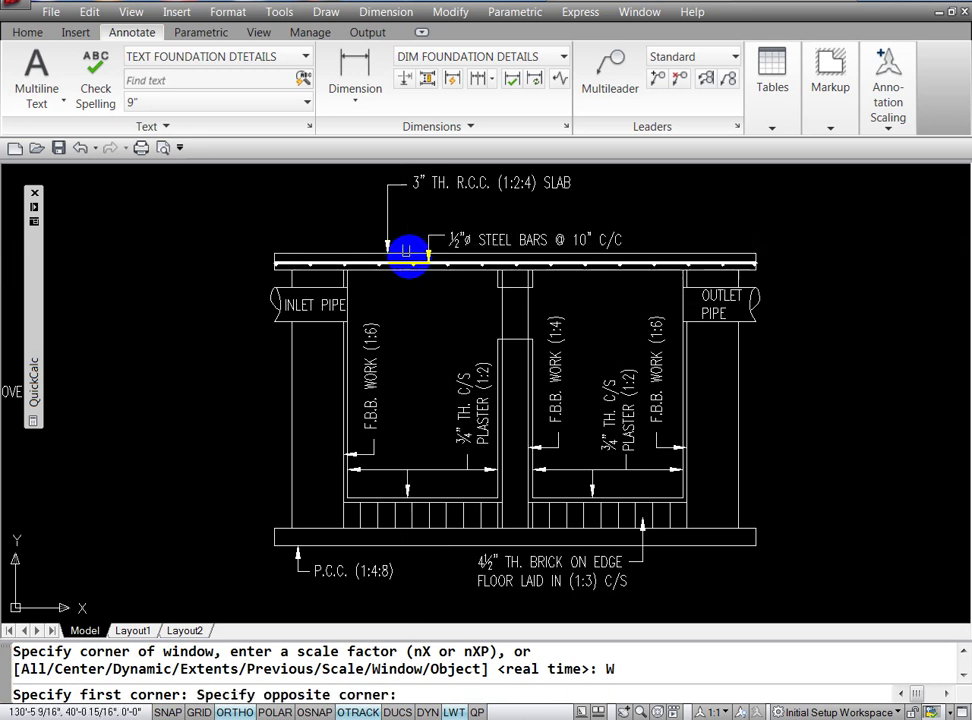
click(426, 266)
key(Escape)
key(Escape)
text(RE)
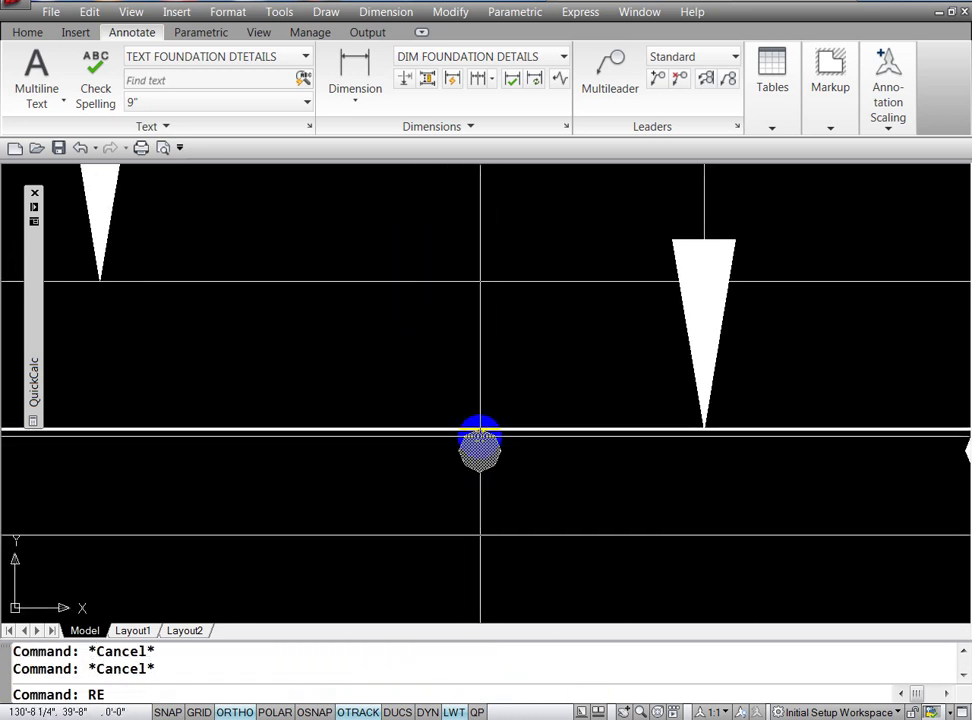
key(Return)
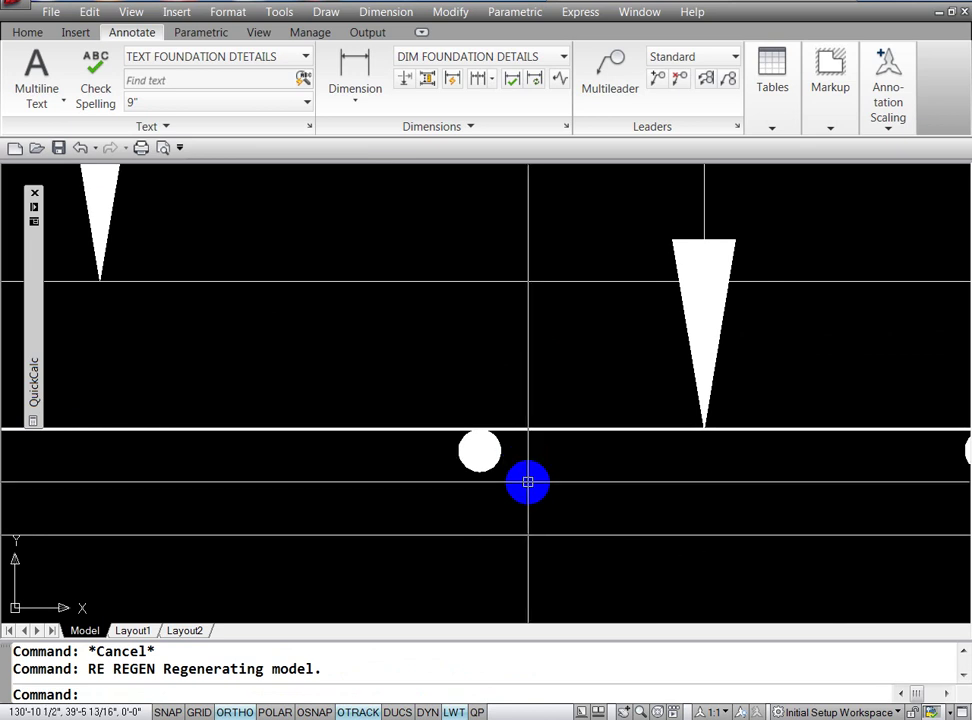
key(Escape)
key(Escape)
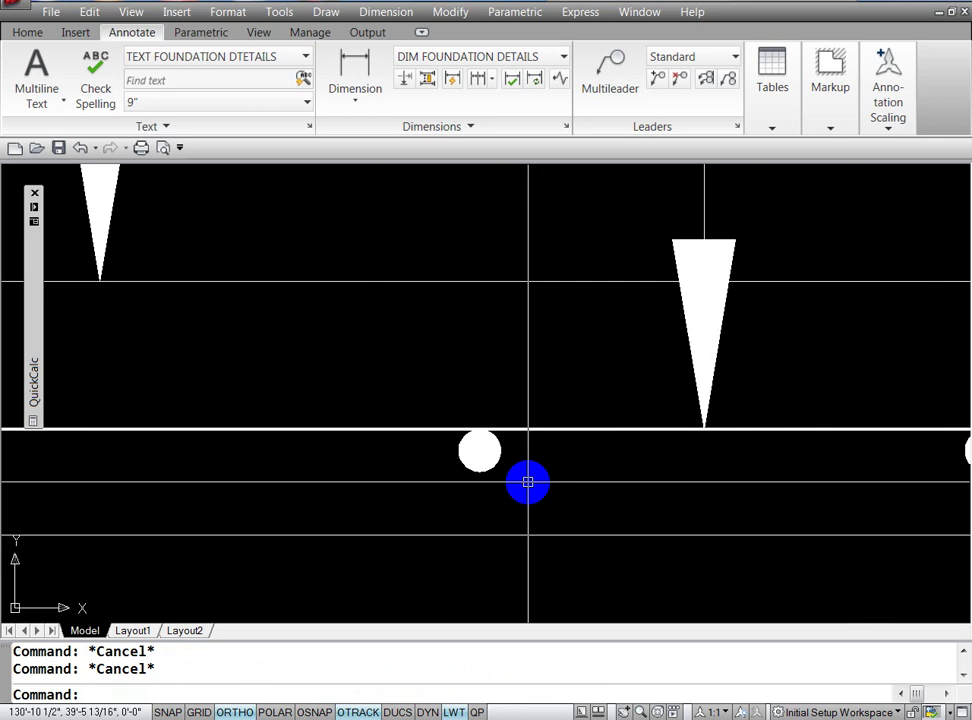
Step: Zoom out to frame the steel bars label and the inlet pipe
text(z)
key(Return)
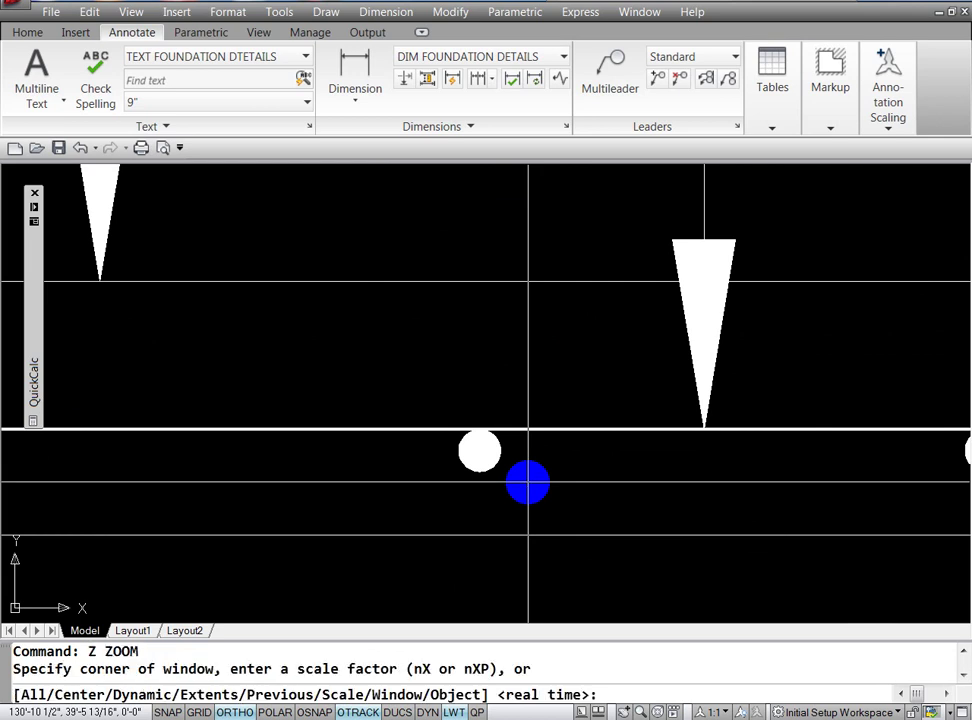
key(Return)
mouse_move(501, 403)
mouse_down()
mouse_move(506, 488)
mouse_move(510, 412)
mouse_move(508, 480)
mouse_move(534, 421)
mouse_up()
key(Escape)
text(LE)
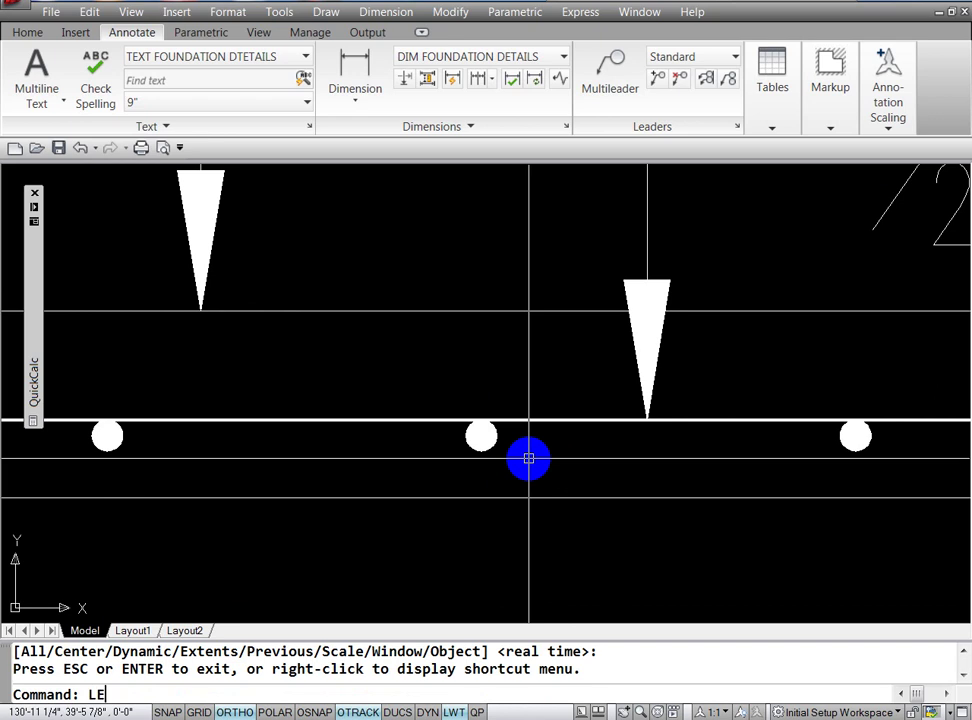
key(Return)
key(Escape)
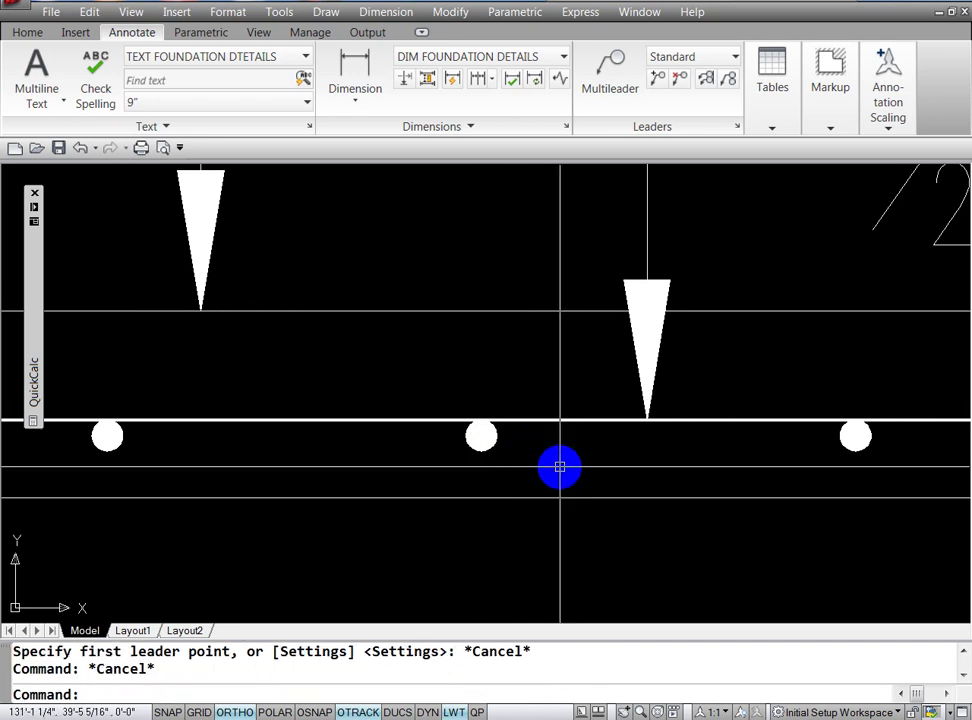
text(X)
key(Escape)
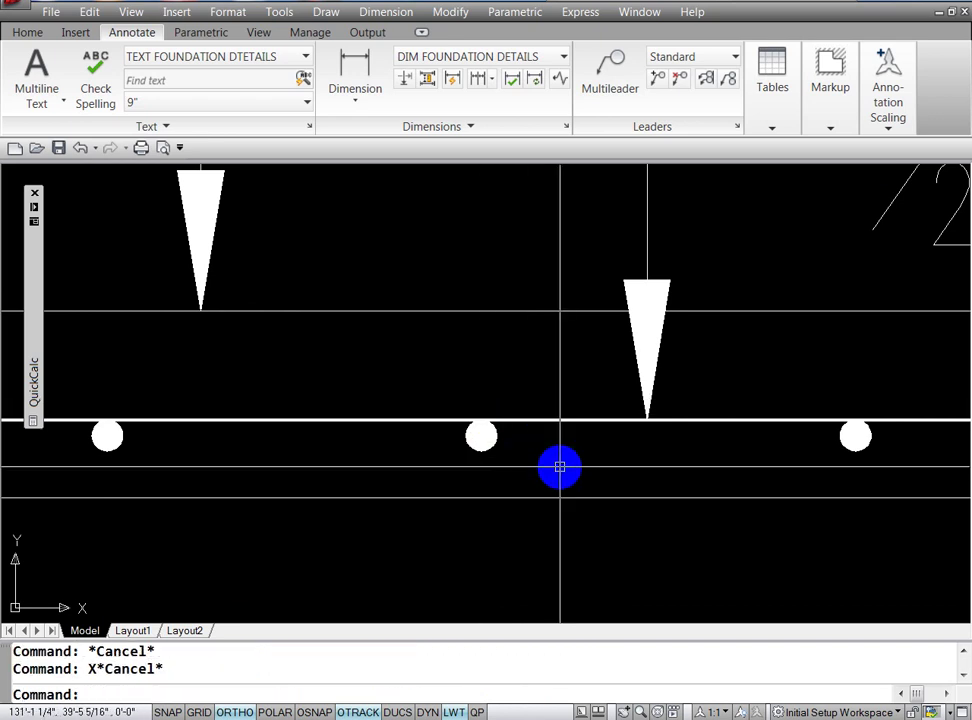
text(z)
key(Return)
key(Return)
mouse_move(560, 466)
mouse_down()
mouse_move(495, 347)
mouse_move(479, 373)
mouse_move(484, 503)
mouse_move(560, 451)
mouse_move(622, 499)
mouse_up()
key(Escape)
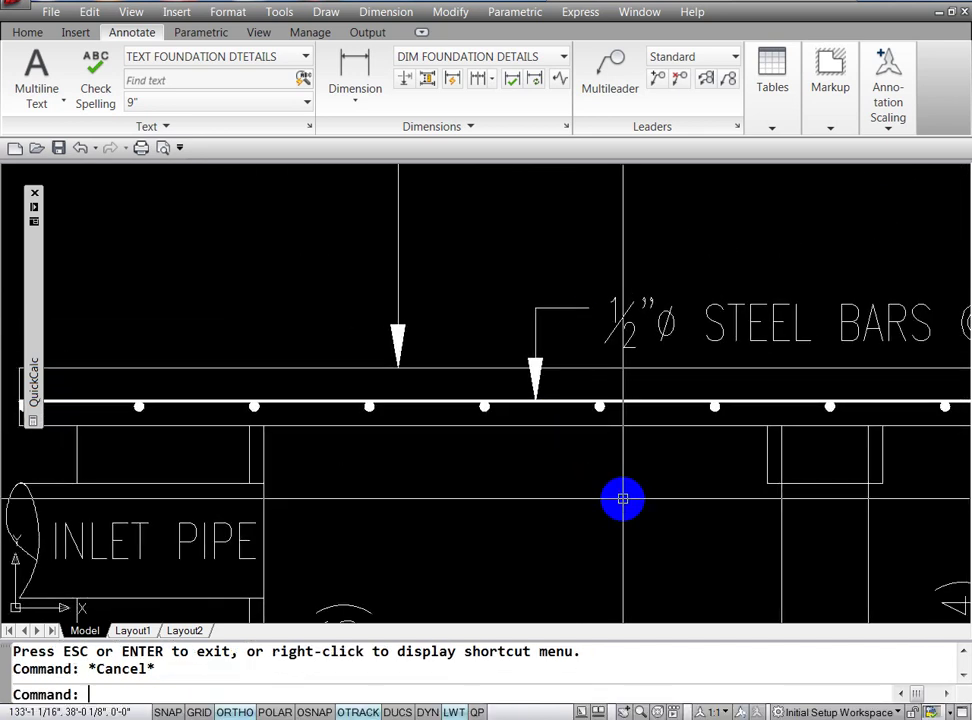
text(CO)
Step: Copy the steel bars leader and label onto another steel bar dot using a quadrant snap
key(Return)
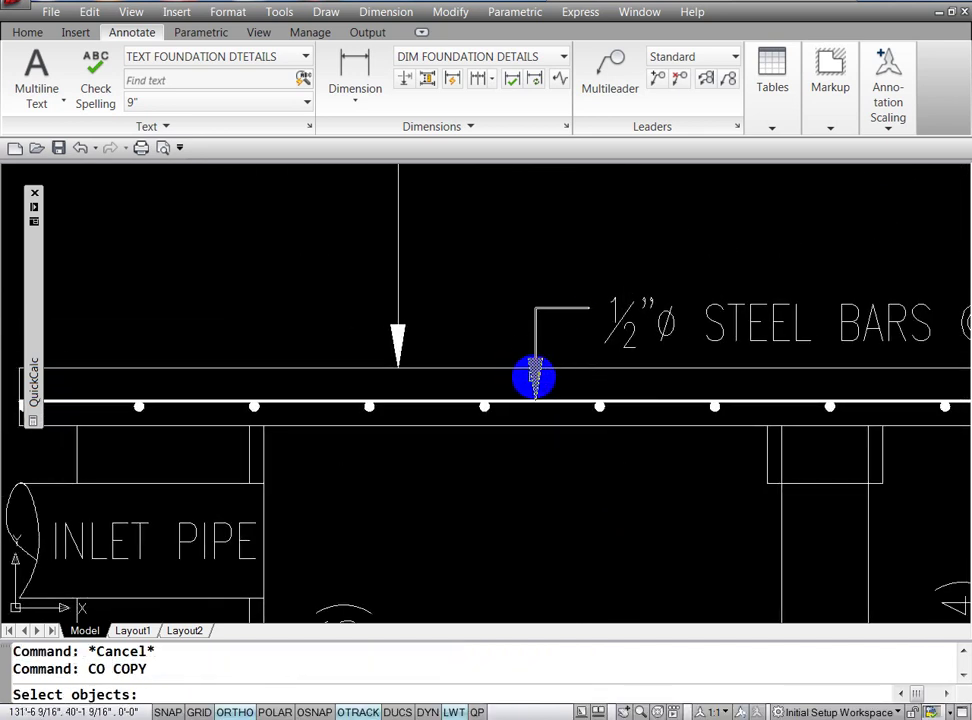
click(536, 378)
click(627, 320)
key(Return)
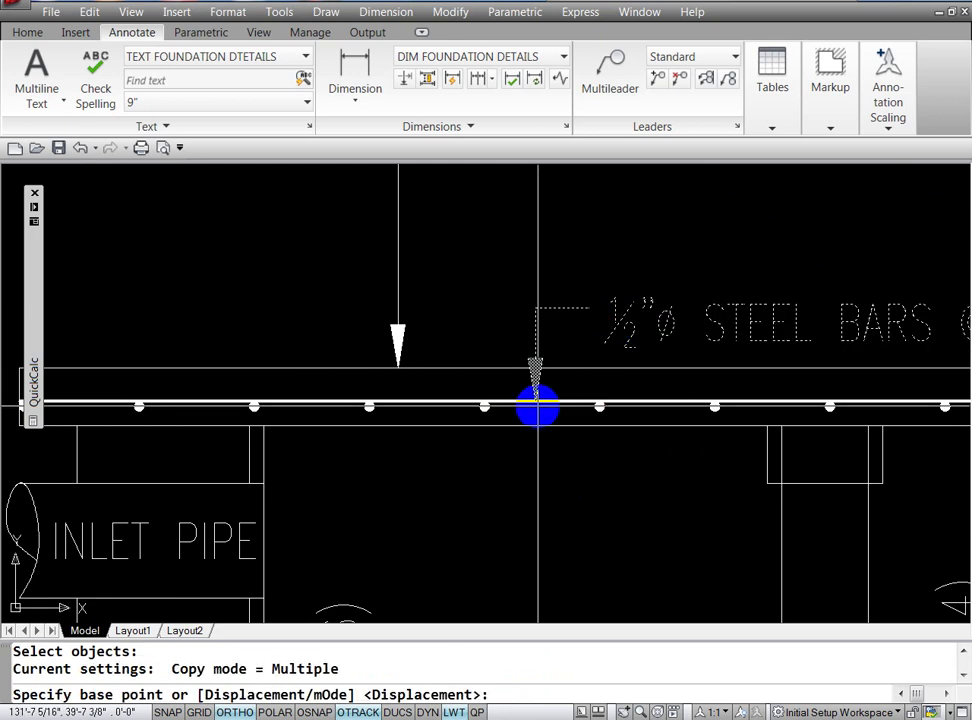
key(F3)
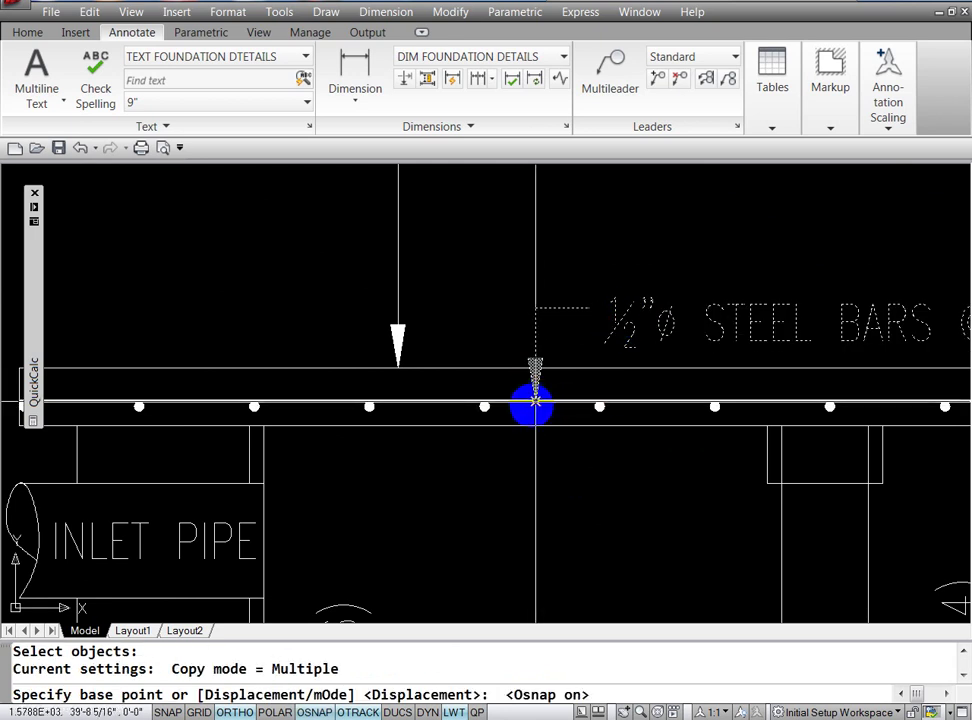
click(532, 405)
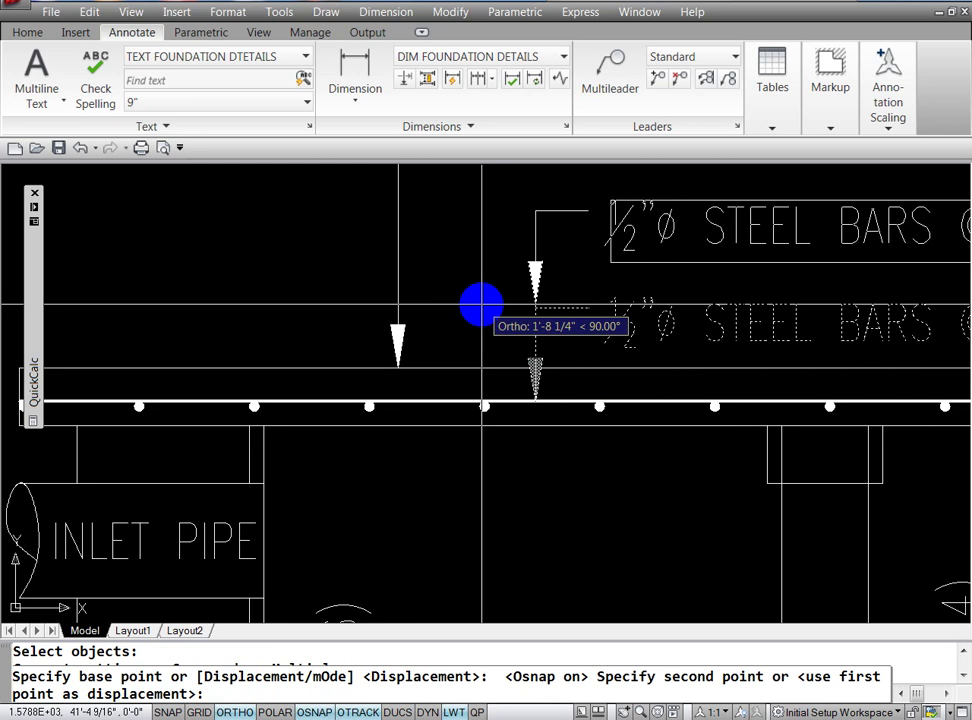
shift+right_click(481, 304)
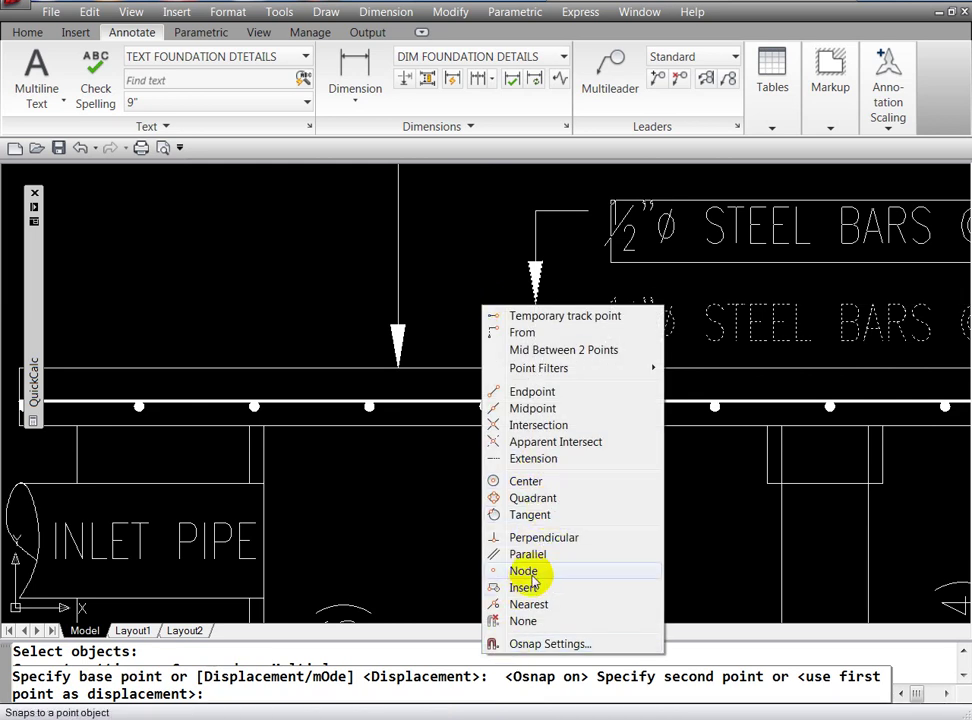
click(535, 498)
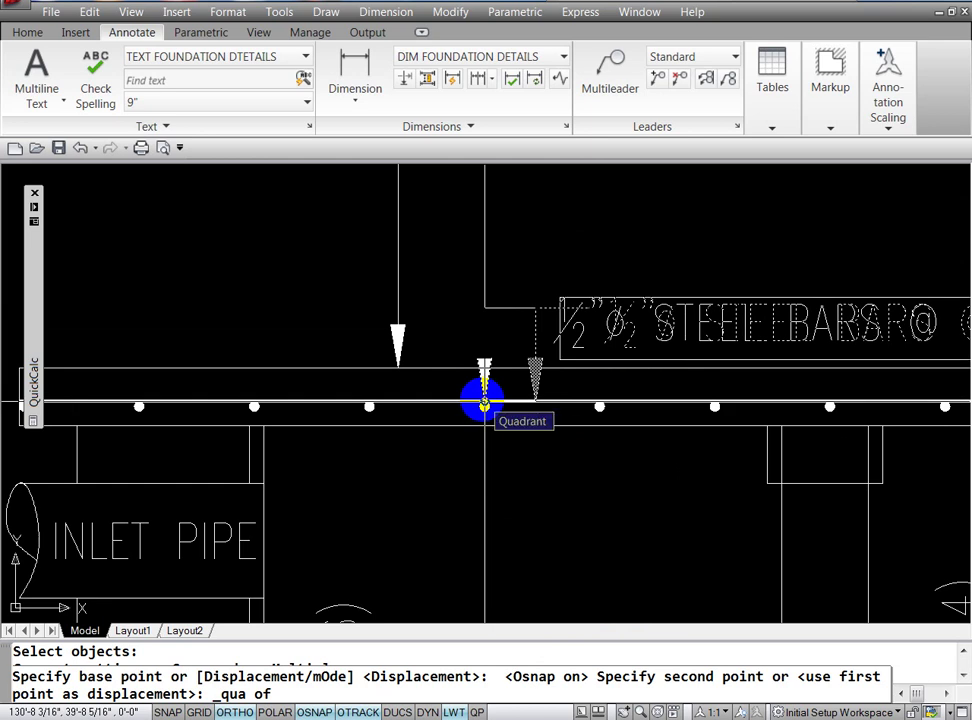
click(484, 404)
key(Return)
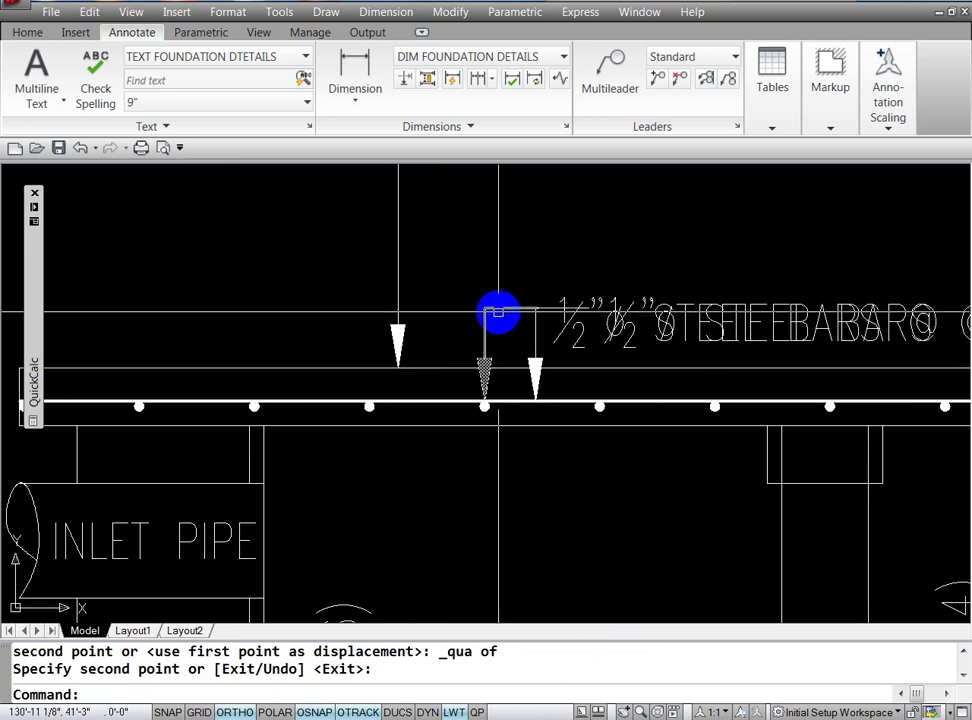
Step: Stretch the copied leader's upper vertex up above the slab
click(482, 332)
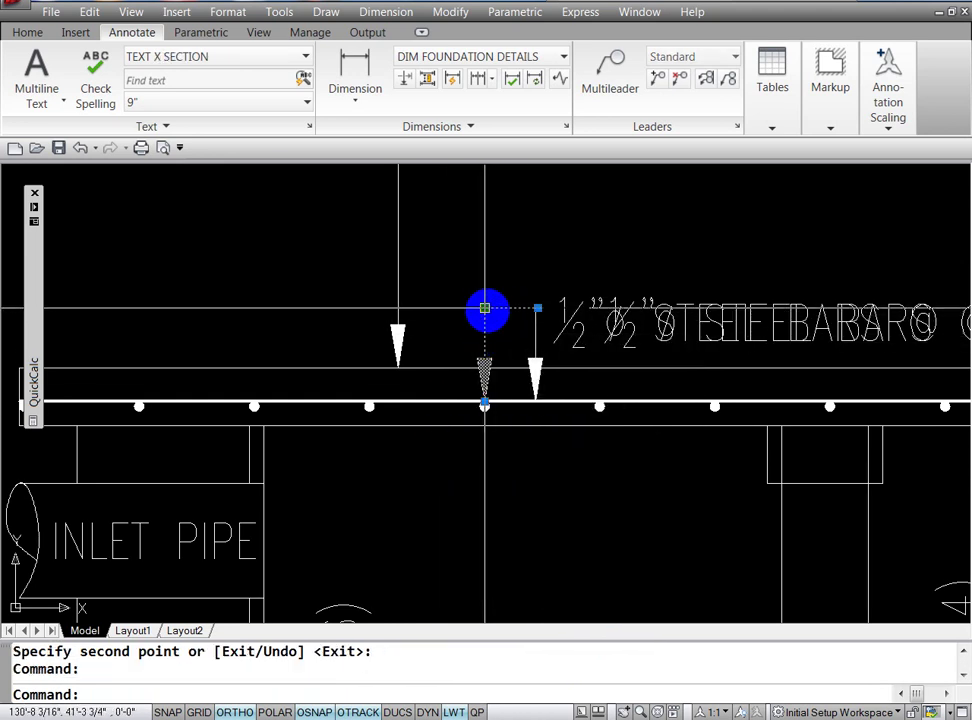
click(484, 307)
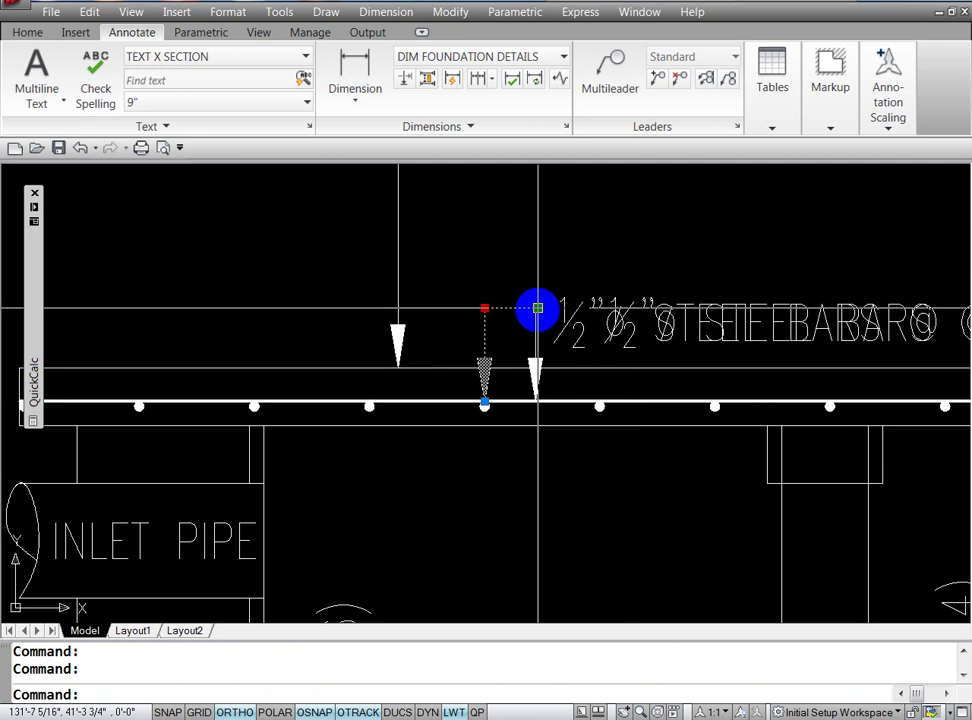
click(538, 308)
click(538, 308)
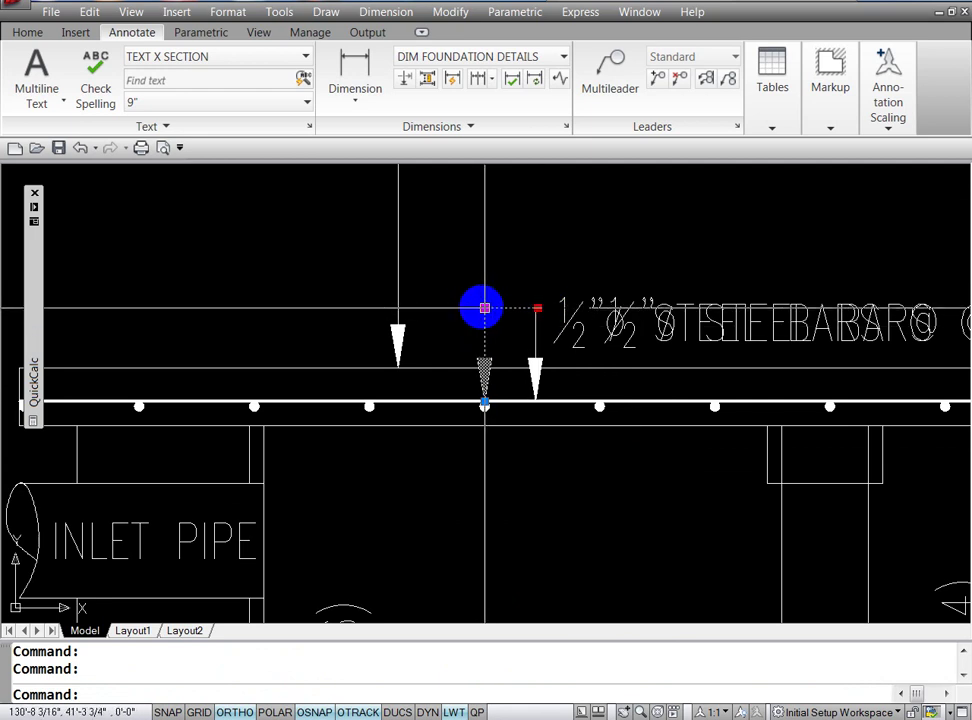
click(484, 307)
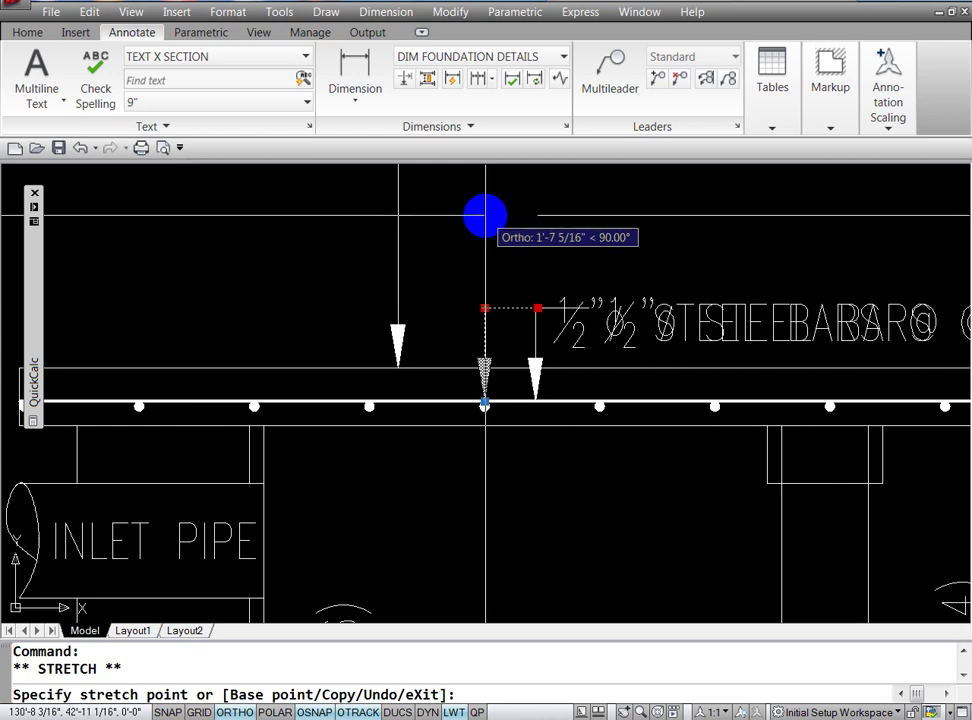
click(484, 216)
key(Escape)
key(Escape)
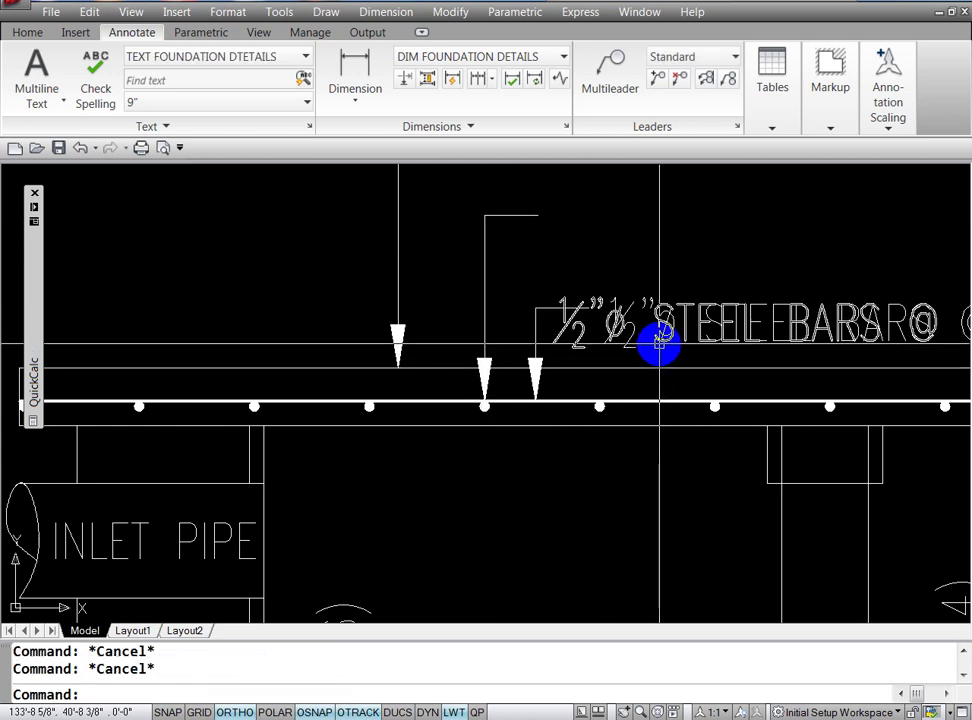
Step: Move the overlapping STEEL BARS label up above the other label
mouse_move(659, 344)
text(M)
key(Return)
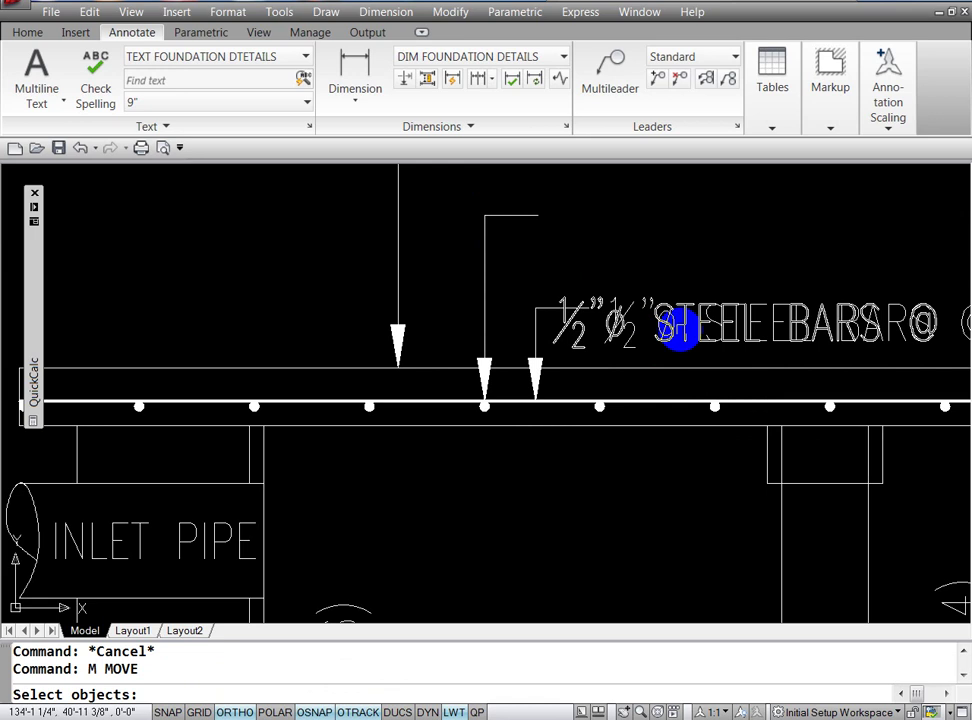
click(678, 340)
key(Return)
click(715, 282)
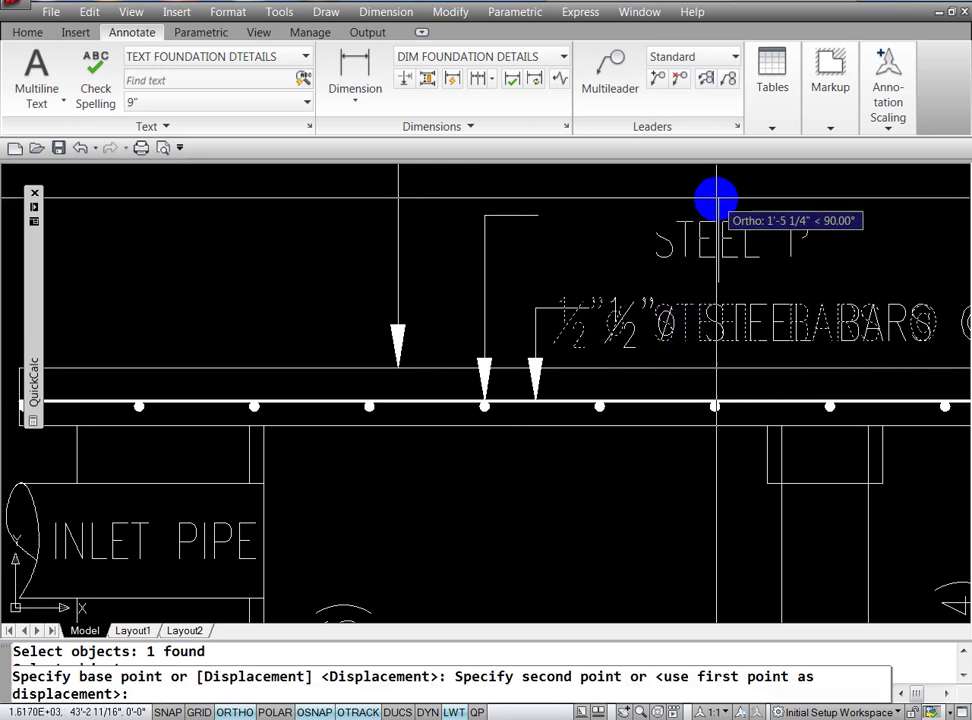
click(712, 182)
key(Escape)
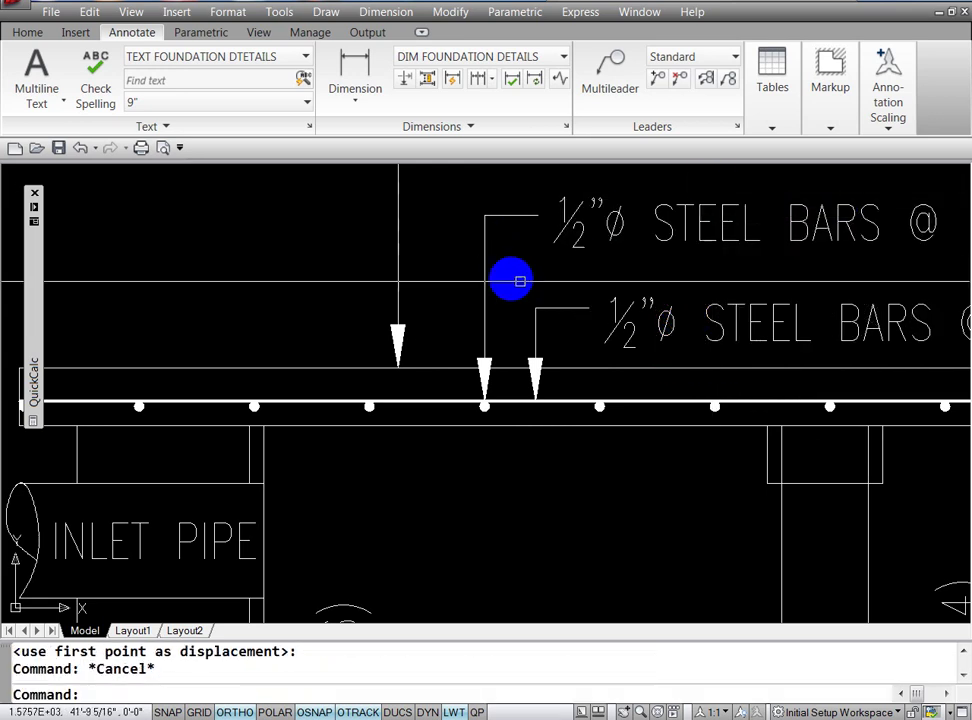
key(Escape)
Step: Insert MAIN before STEEL in the upper steel bars label
text(D)
key(Return)
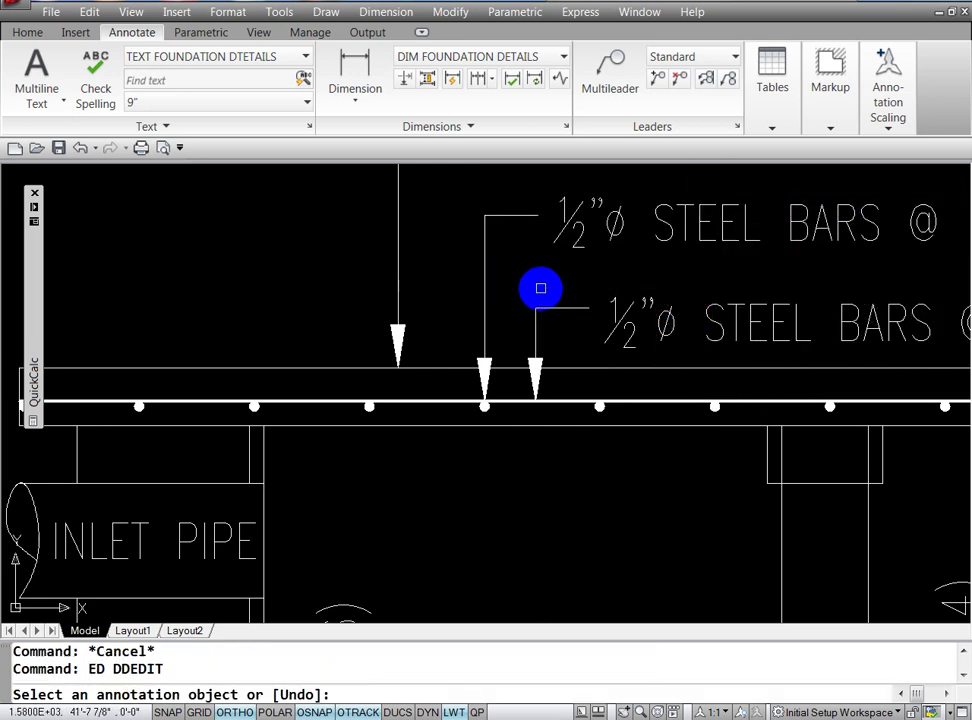
click(665, 230)
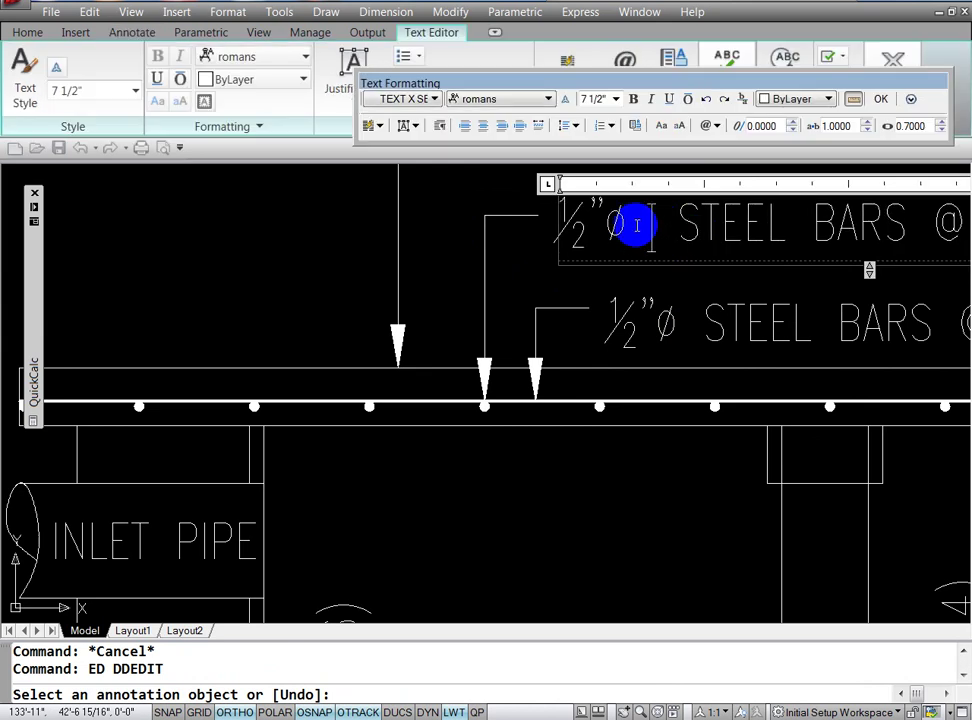
text(MAN)
key(BackSpace)
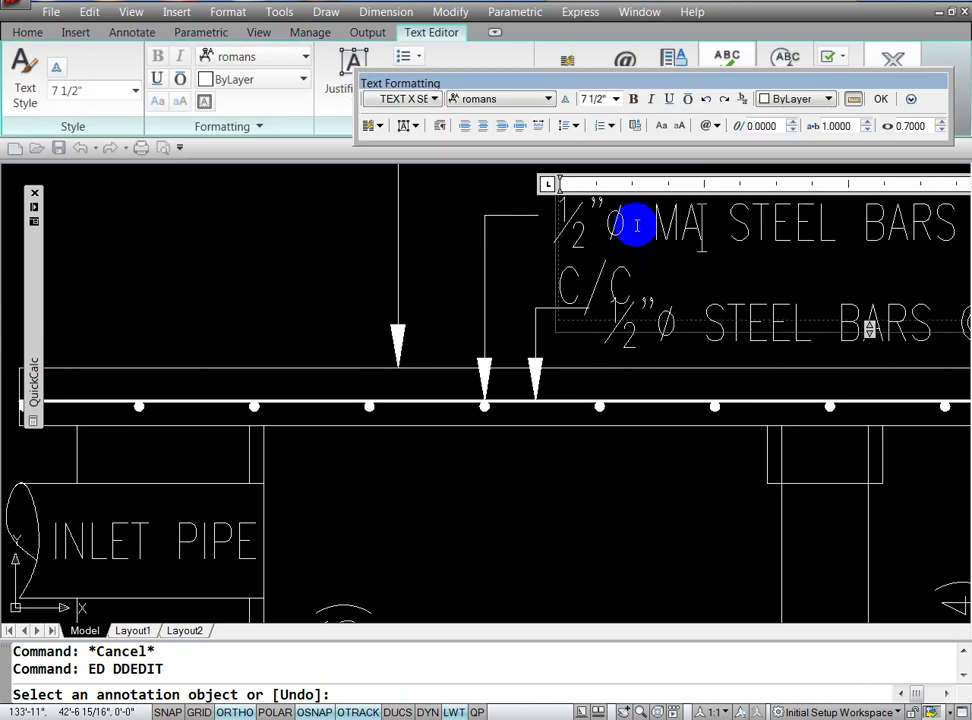
text(IN)
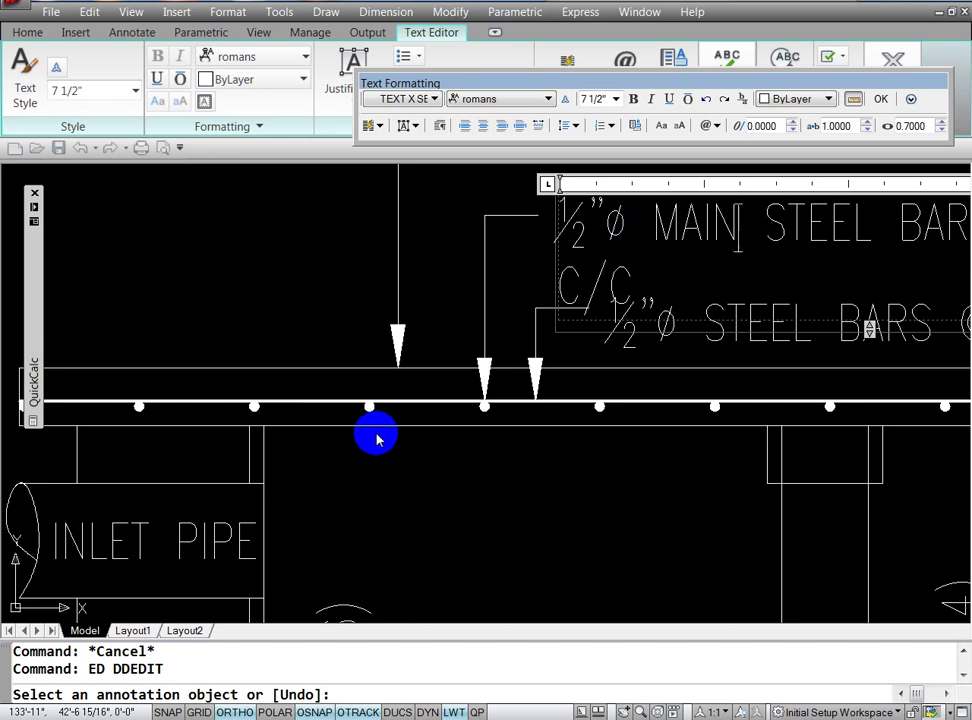
click(377, 440)
key(Escape)
key(Escape)
Step: Zoom out so the slab labels and tank section are visible together
text(z)
key(Return)
key(Return)
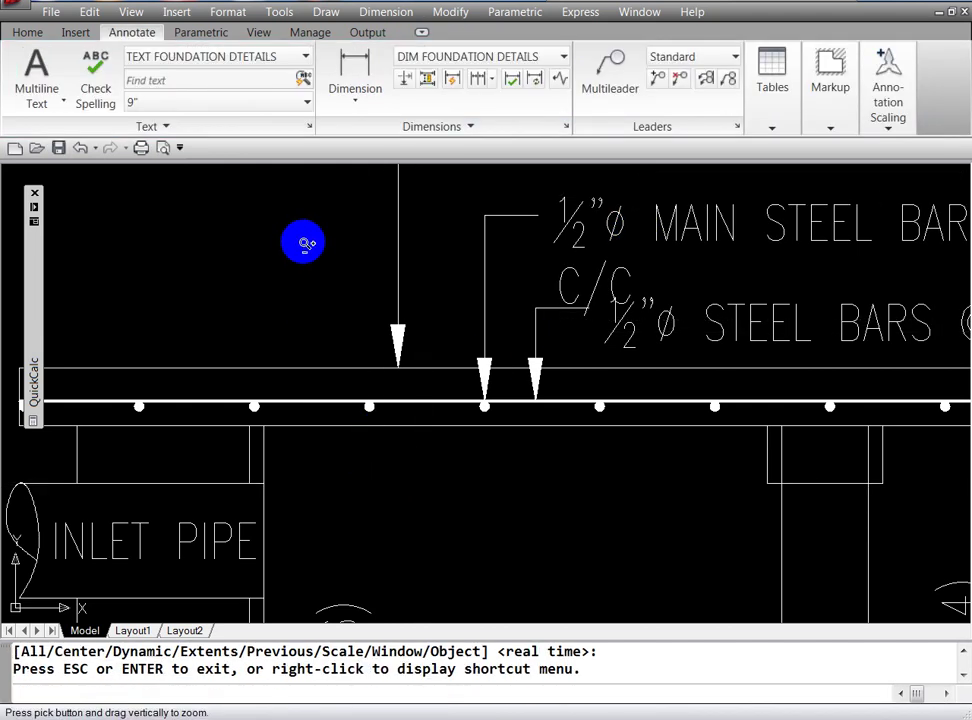
drag(304, 243, 289, 412)
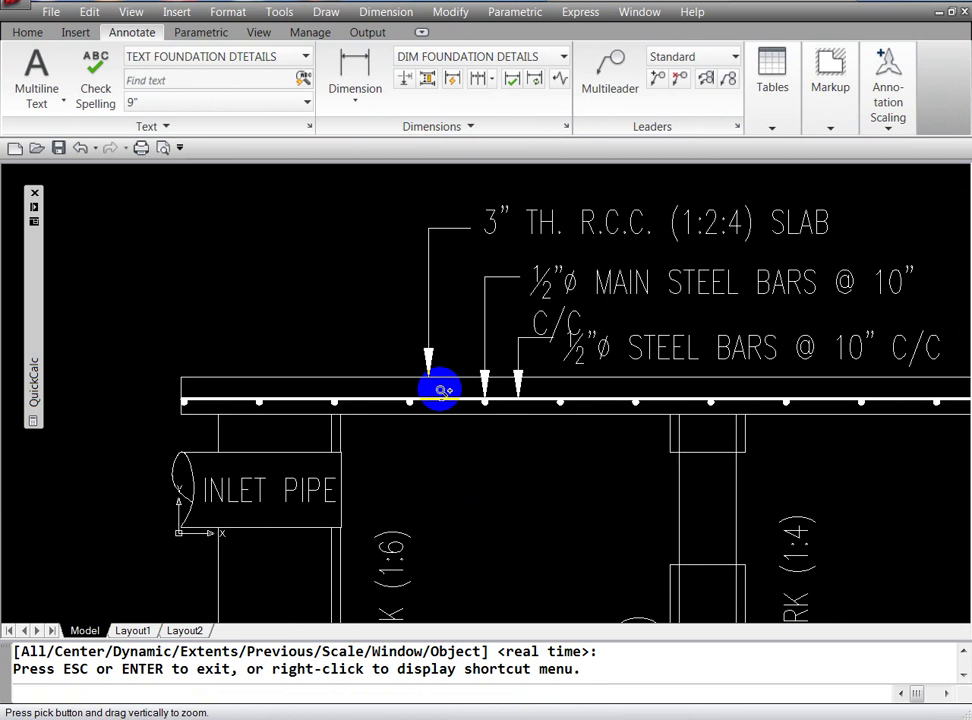
key(Escape)
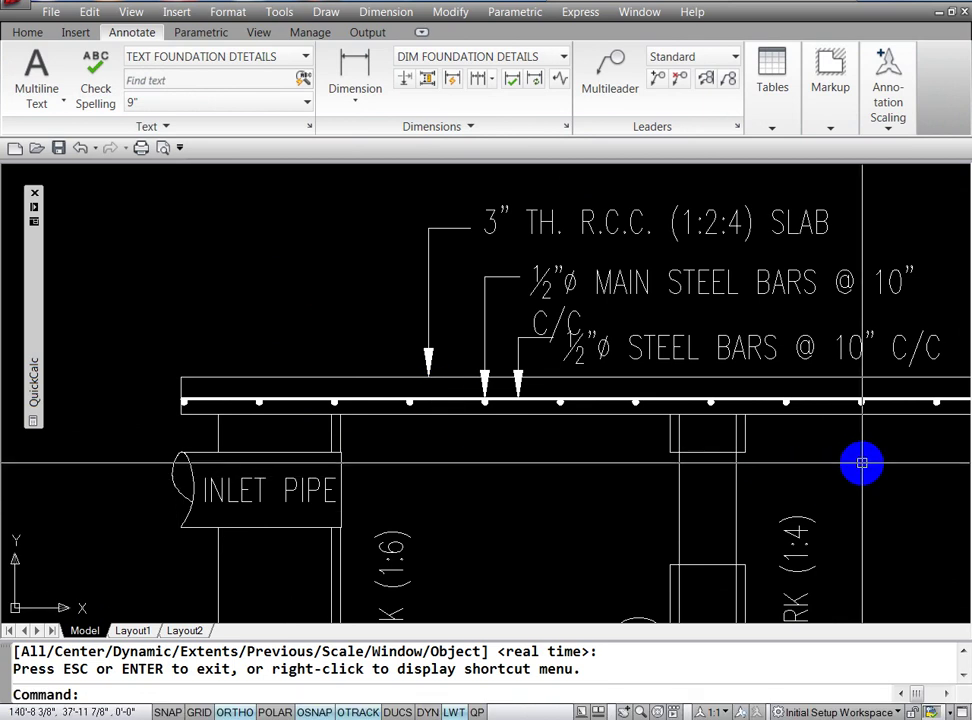
text(ed)
key(Return)
click(625, 291)
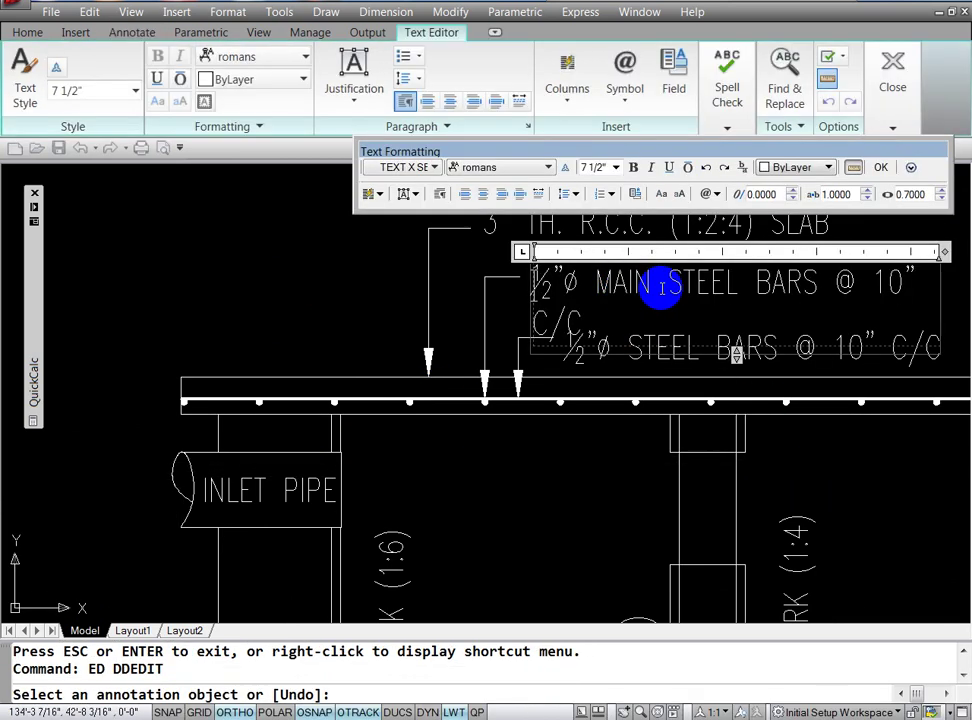
key(Escape)
key(Escape)
key(Return)
key(Escape)
text(Z)
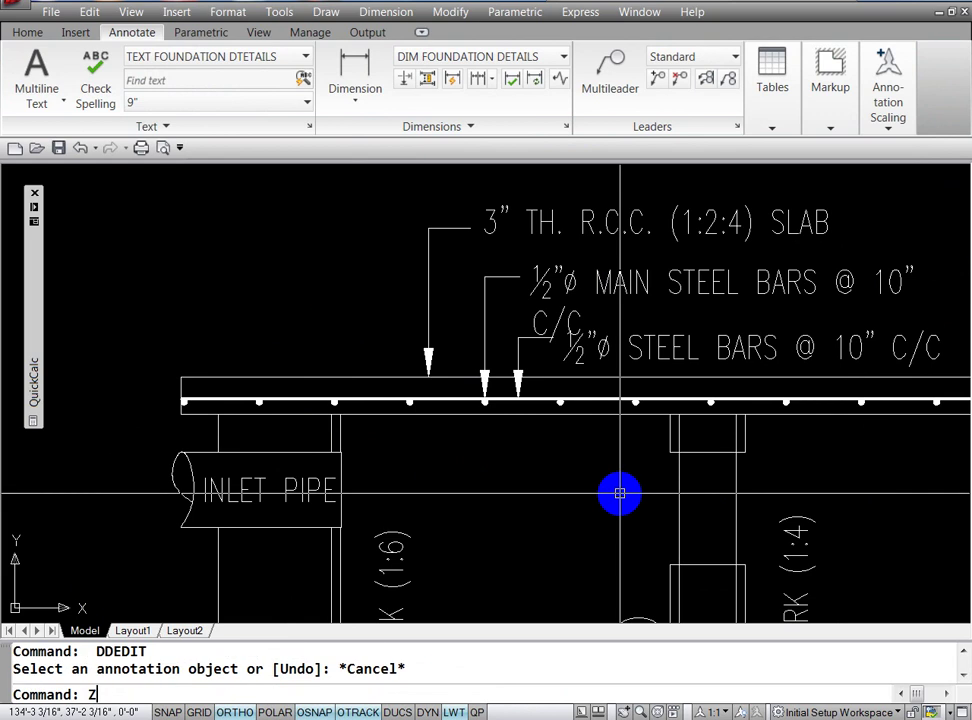
key(Return)
key(Return)
mouse_move(516, 390)
mouse_down()
mouse_move(445, 427)
mouse_move(527, 314)
mouse_up()
key(Escape)
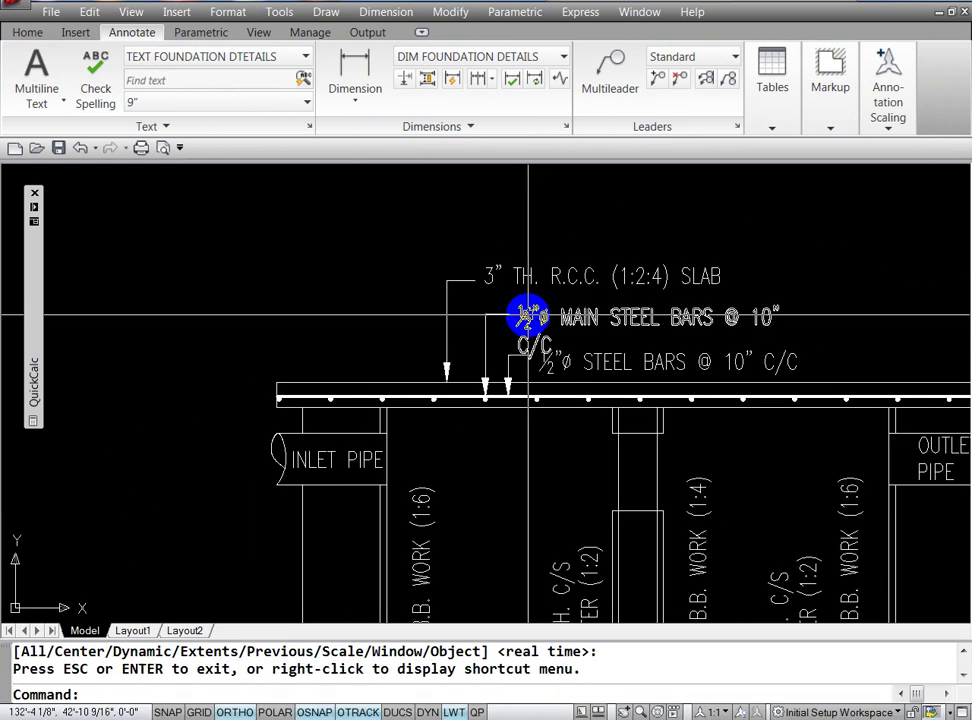
Step: Widen the upper label's column so ½"Ø MAIN STEEL BARS @ 10" C/C fits on one line
text(ed)
key(Return)
click(527, 316)
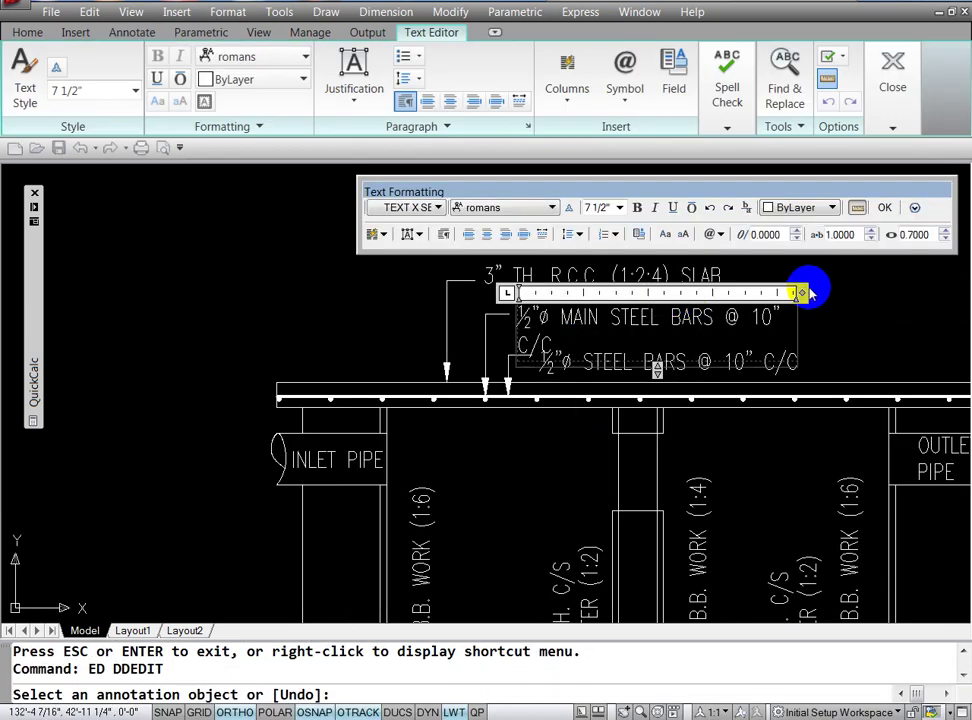
drag(803, 292, 851, 293)
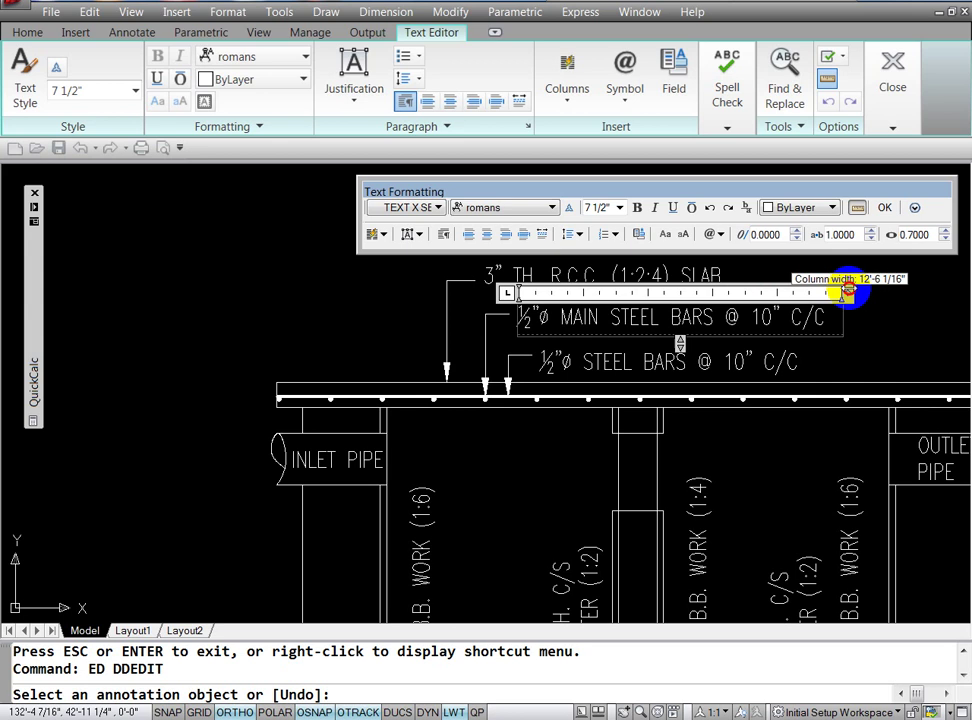
click(703, 452)
key(Return)
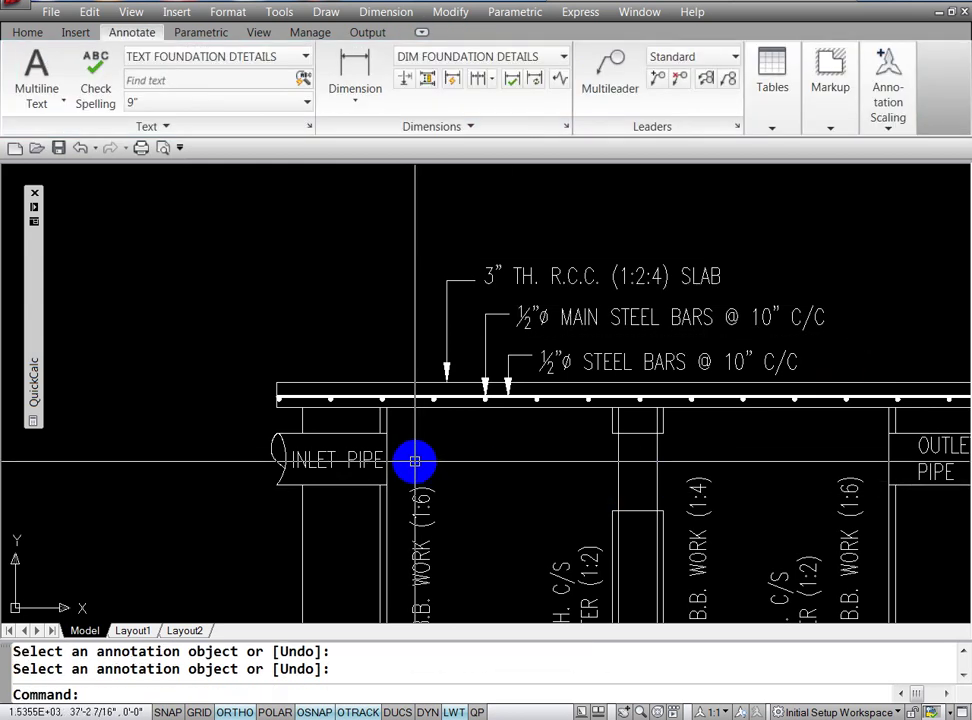
key(Escape)
key(Escape)
text(ED)
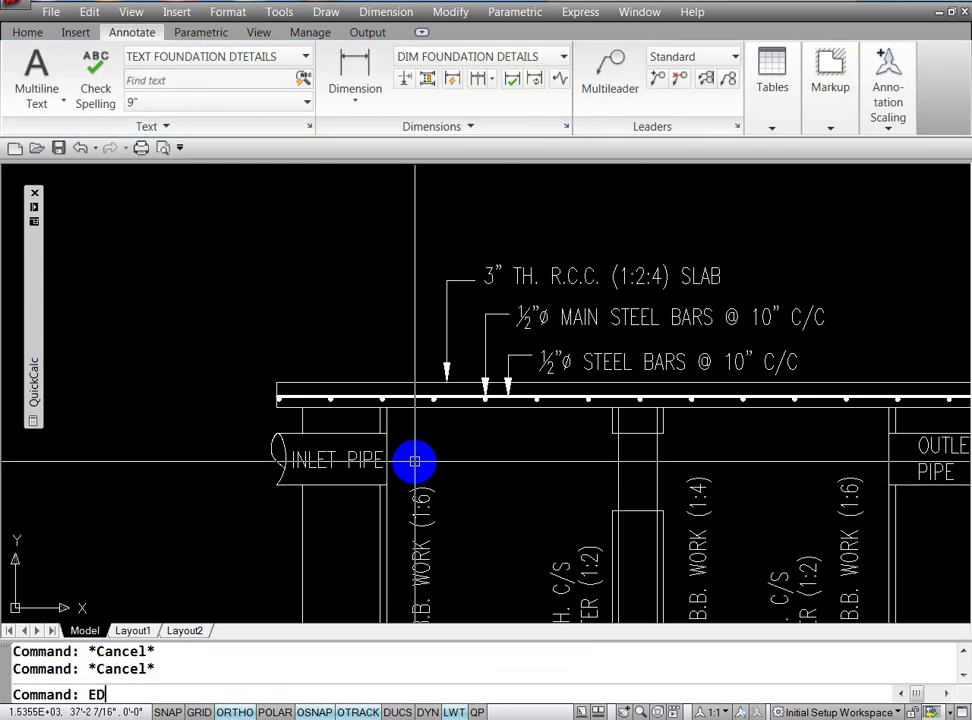
Step: Add DIST. before STEEL BARS in the lower steel bars label
key(Return)
click(588, 363)
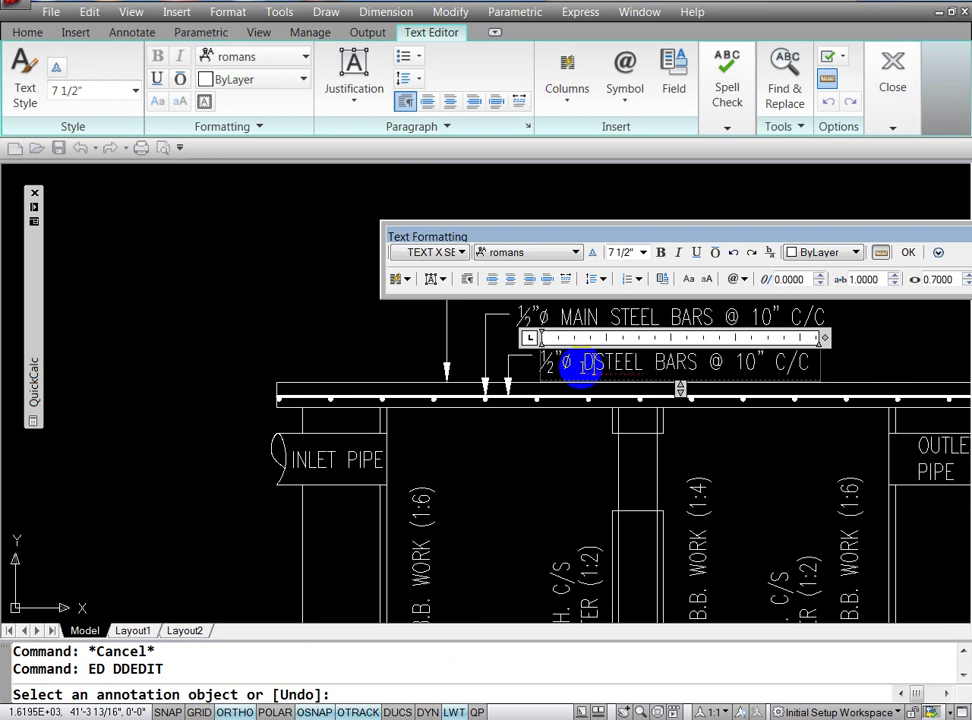
text(DIST.)
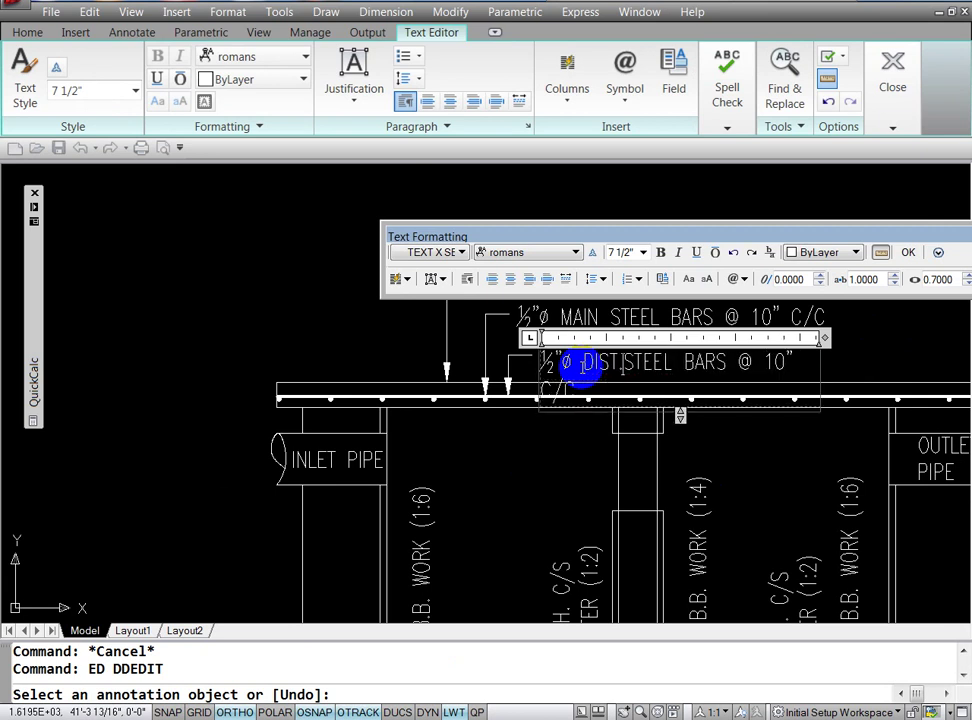
click(538, 498)
key(Return)
text(ED)
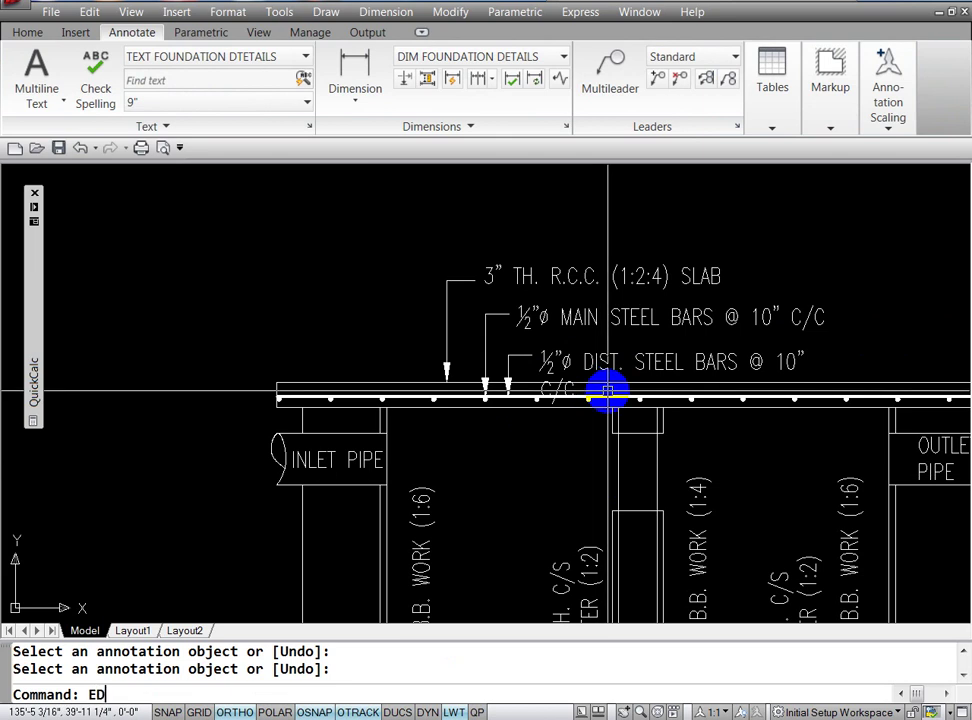
Step: Change the main bars spacing in the MAIN STEEL BARS label to 6" C/C
key(Return)
click(770, 320)
text(6)
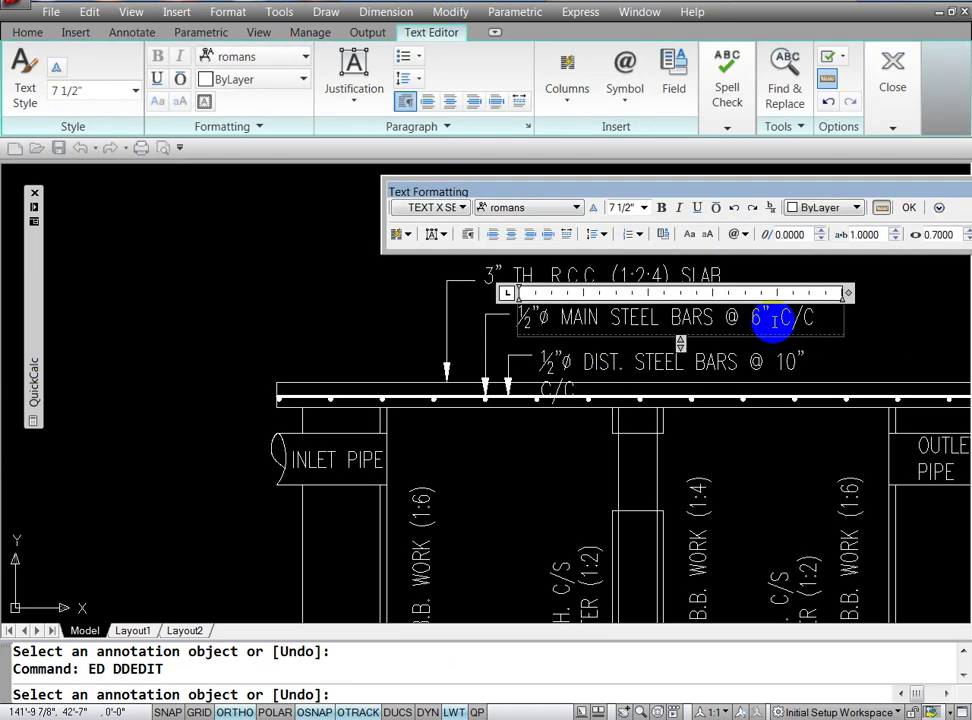
click(770, 481)
key(Return)
text(E)
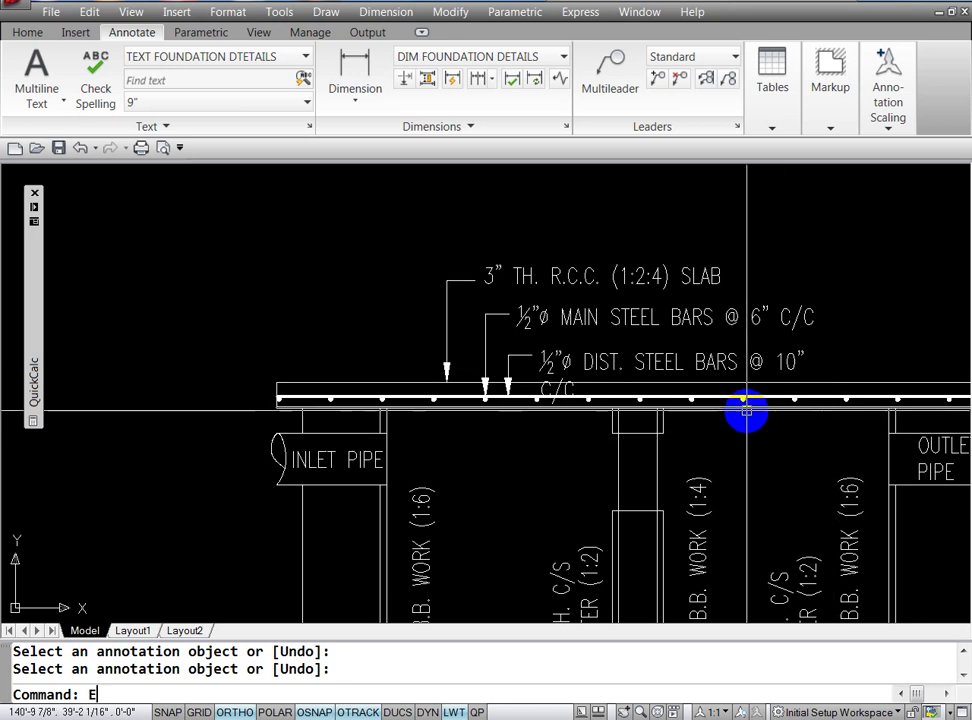
Step: Widen the DIST. STEEL BARS label so it sits on one line
text(D)
key(Return)
click(772, 353)
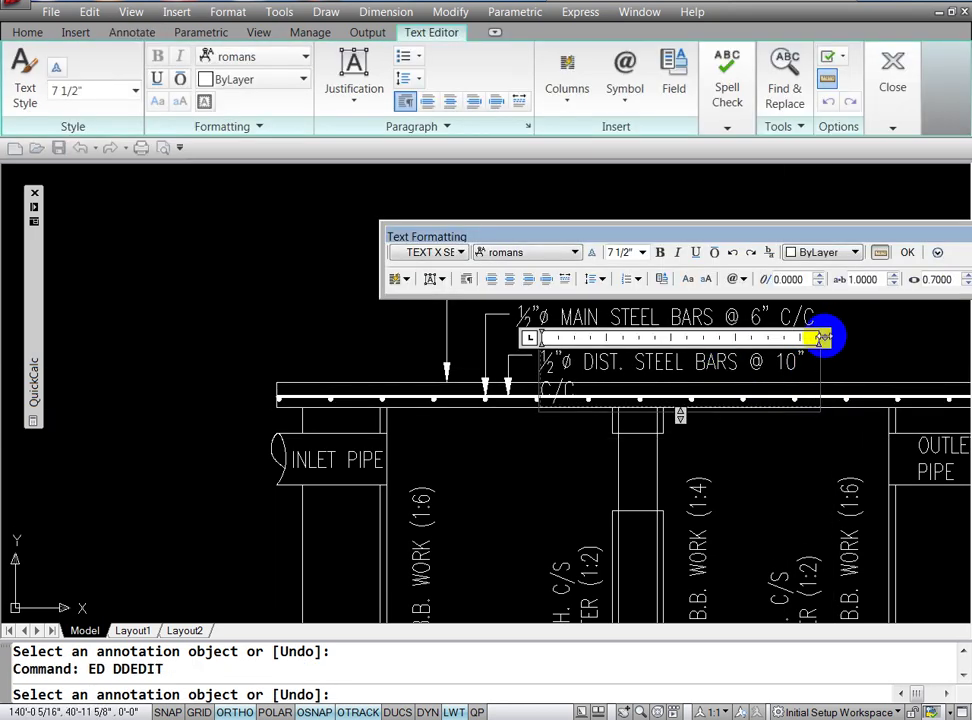
drag(820, 337, 937, 334)
click(781, 489)
key(Escape)
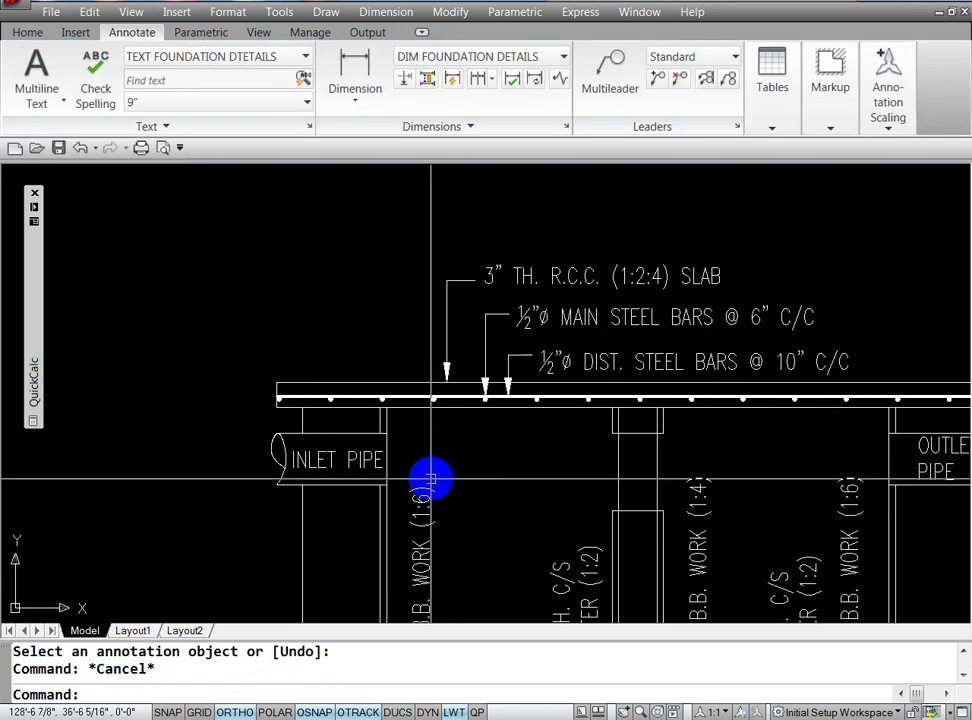
click(484, 694)
text(X)
key(Return)
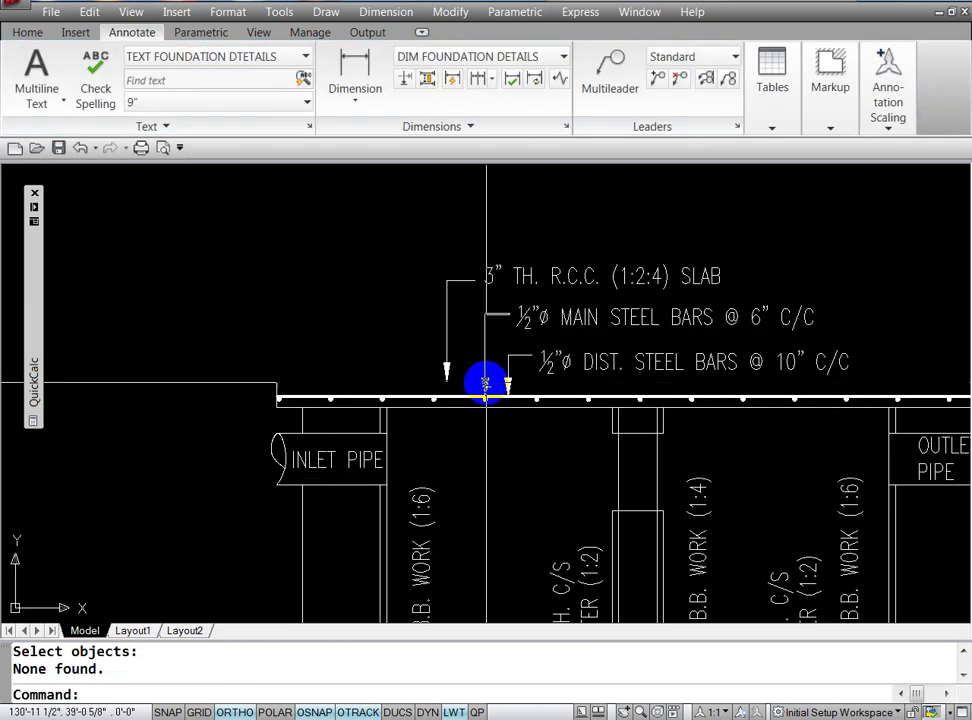
key(Escape)
key(Escape)
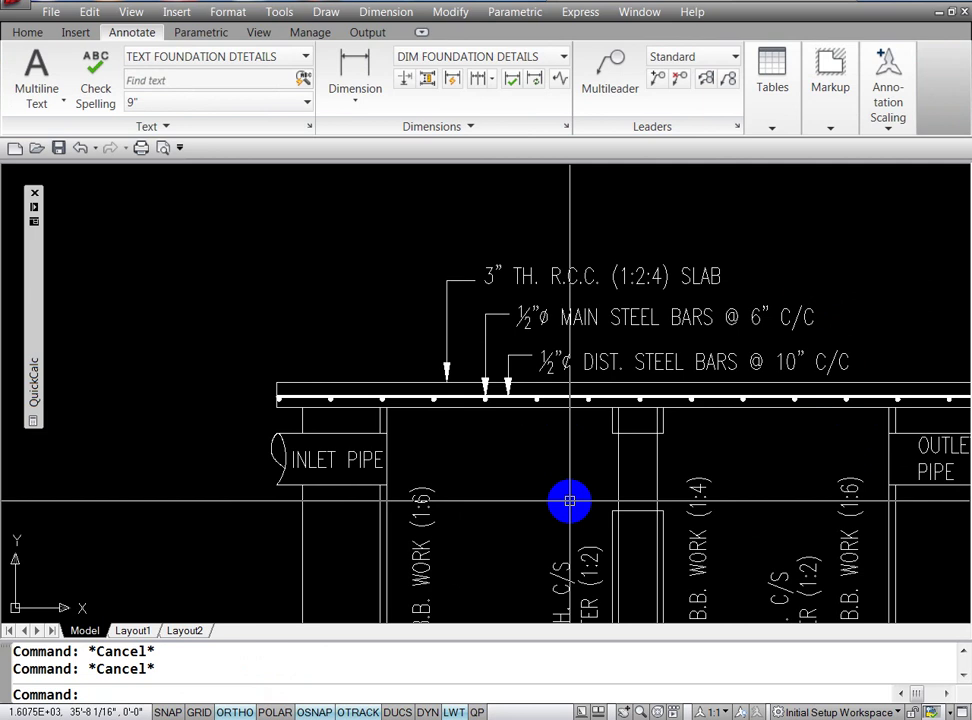
text(Z)
Step: Zoom out and pan to centre the whole septic tank section on screen
key(Return)
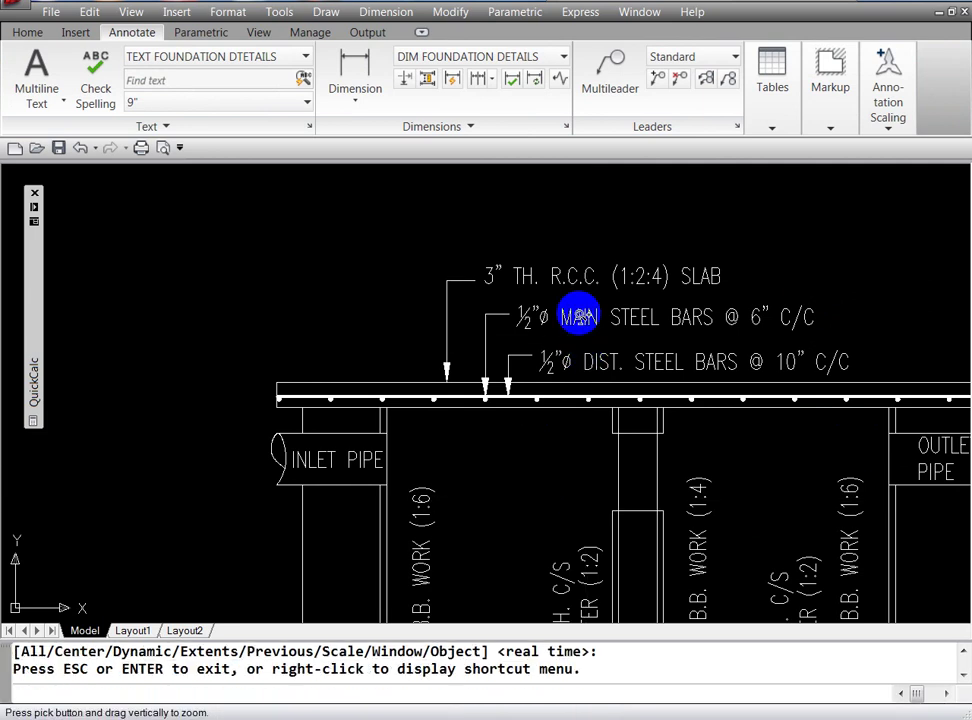
drag(558, 293, 560, 438)
drag(561, 313, 581, 464)
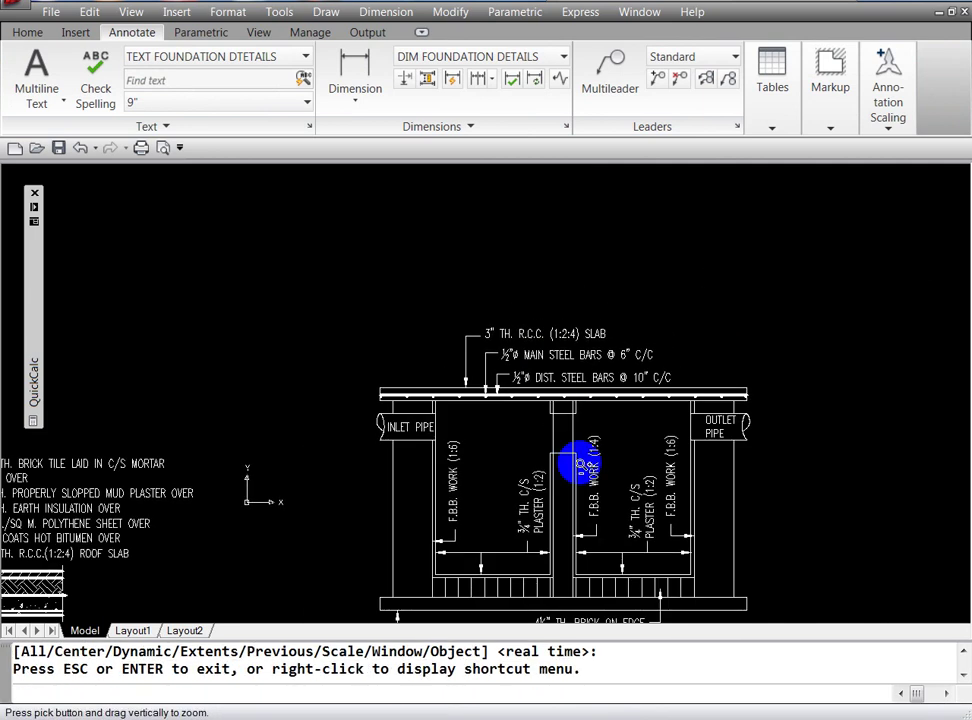
key(Escape)
text(p)
key(Return)
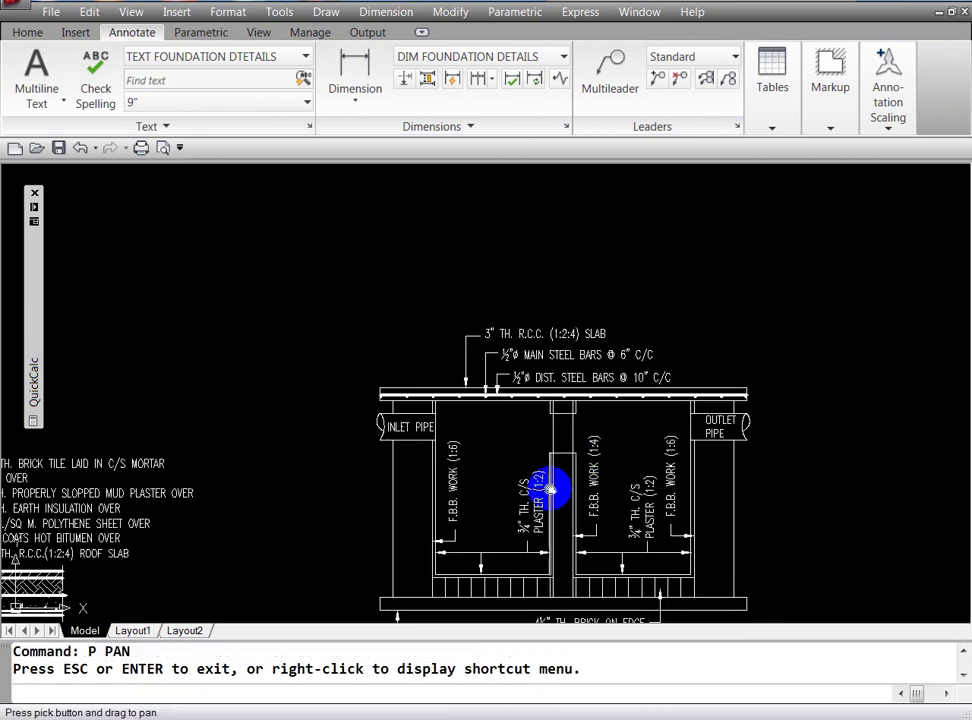
drag(560, 524, 604, 421)
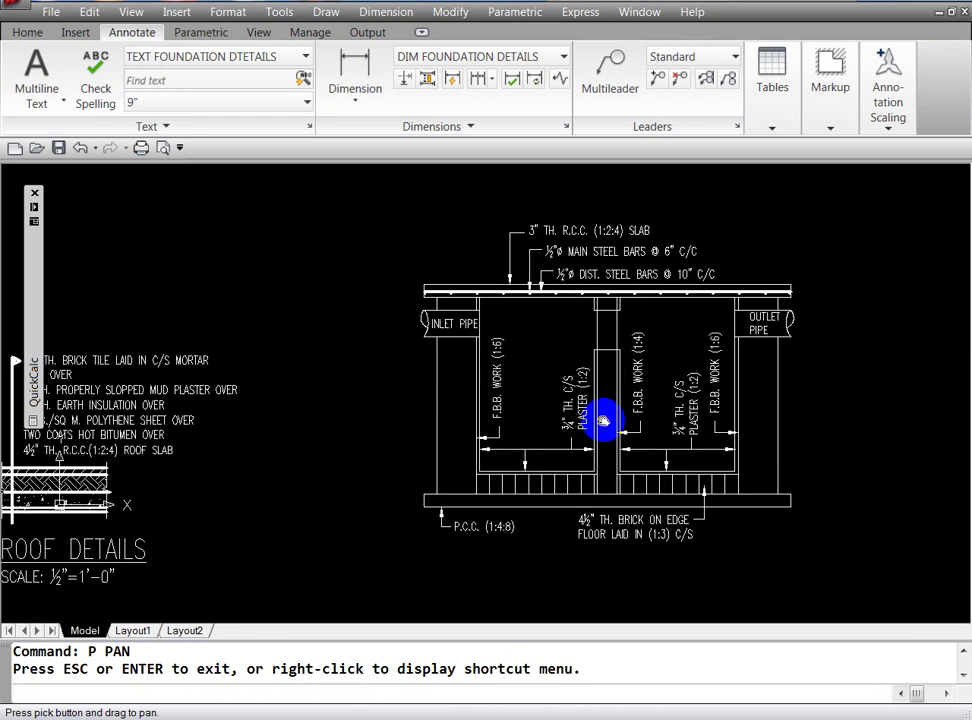
key(Escape)
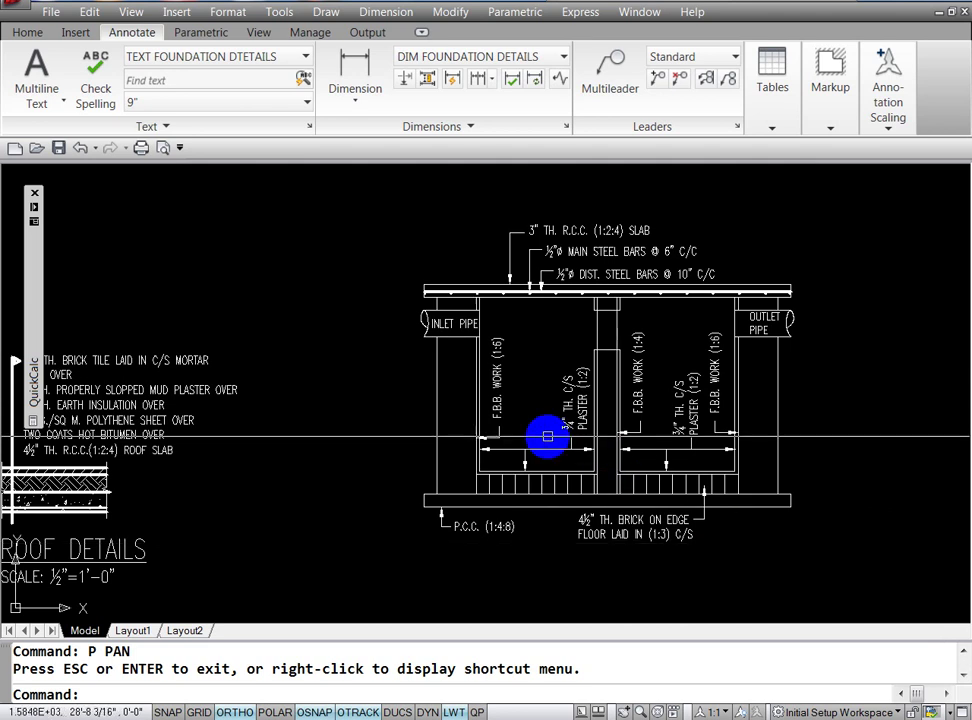
key(Escape)
key(Escape)
text(DLI)
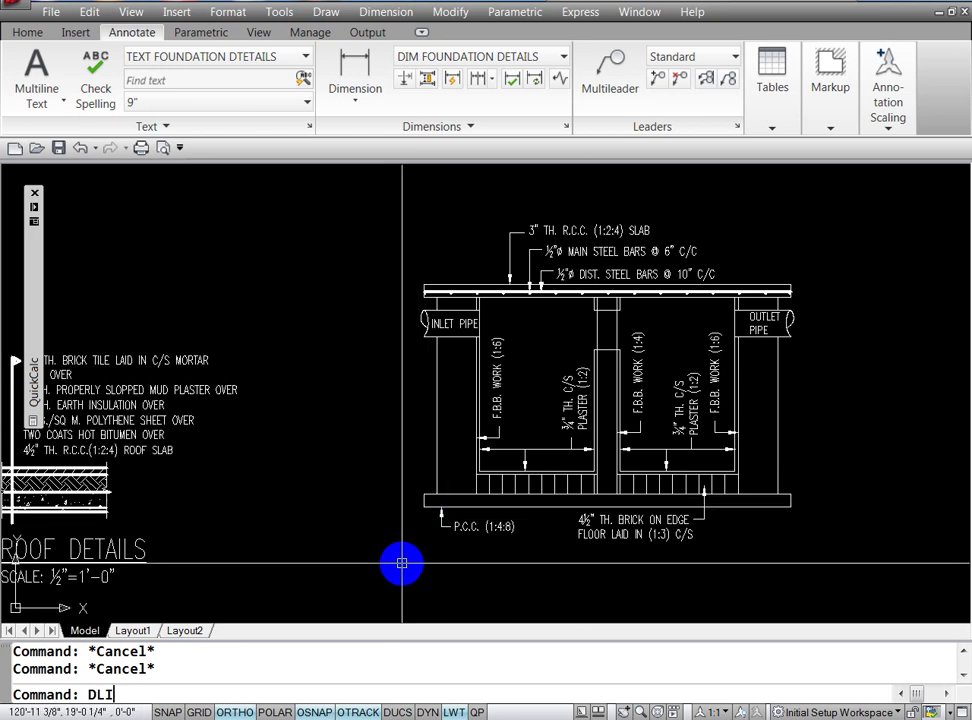
Step: Dimension the base slab's overall 7'-0" width below the slab
key(Return)
click(424, 508)
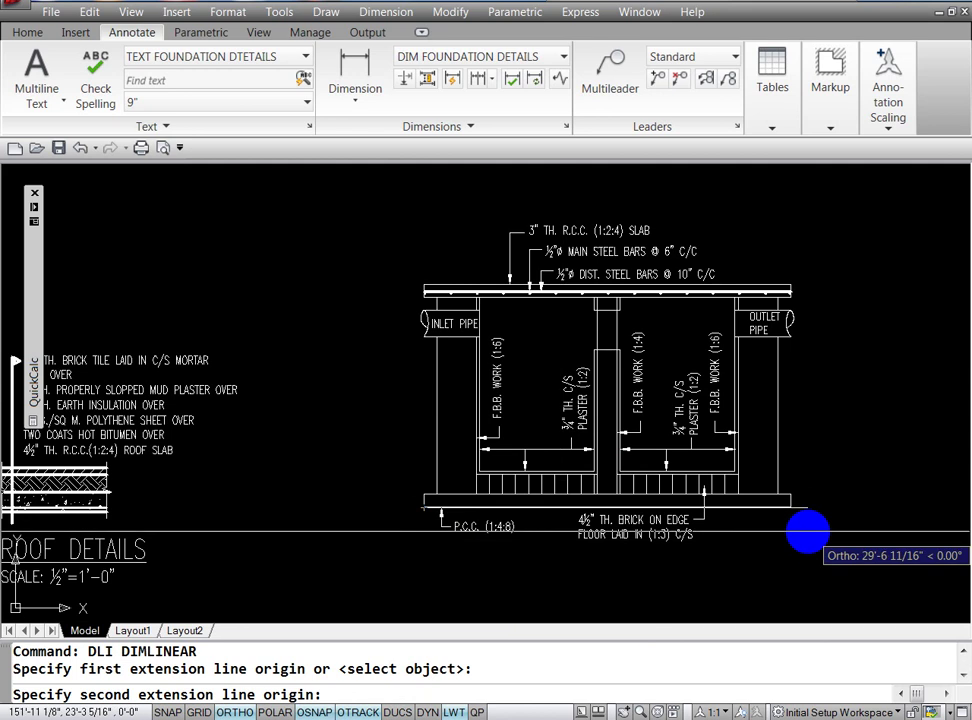
click(790, 508)
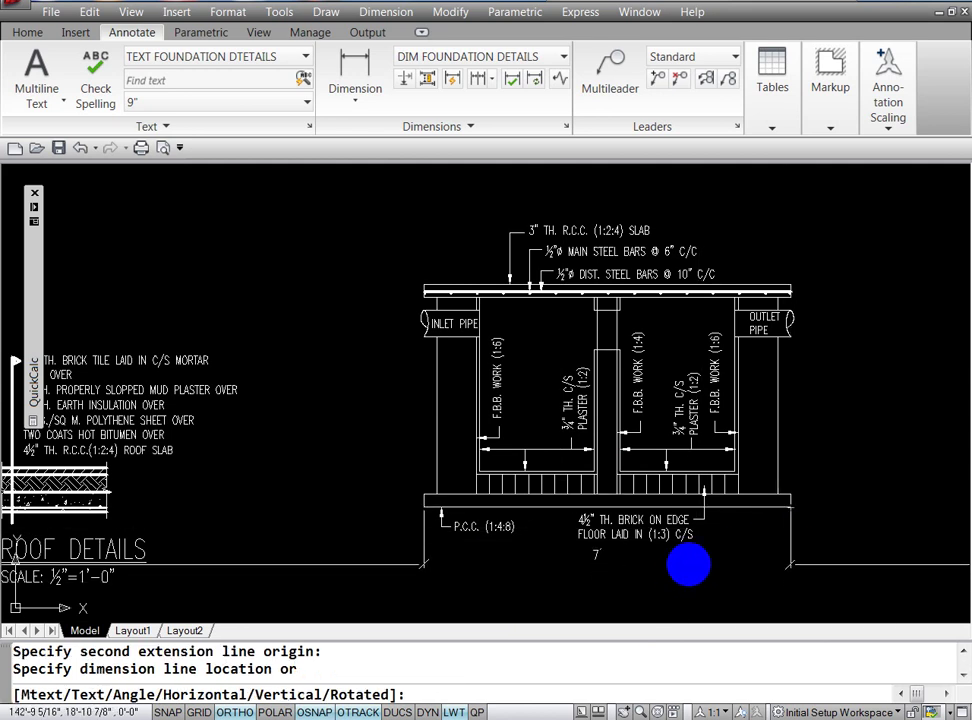
click(689, 563)
key(Escape)
key(Escape)
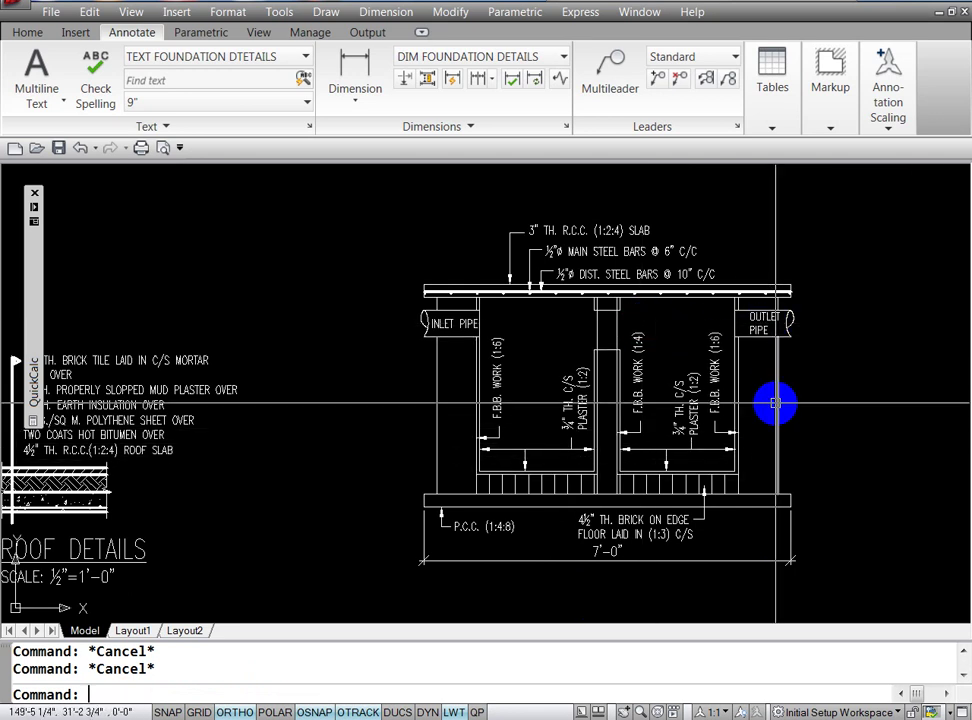
text(DLI)
Step: Add a 9" thickness dimension across the right wall's faces
key(Return)
text(NEA)
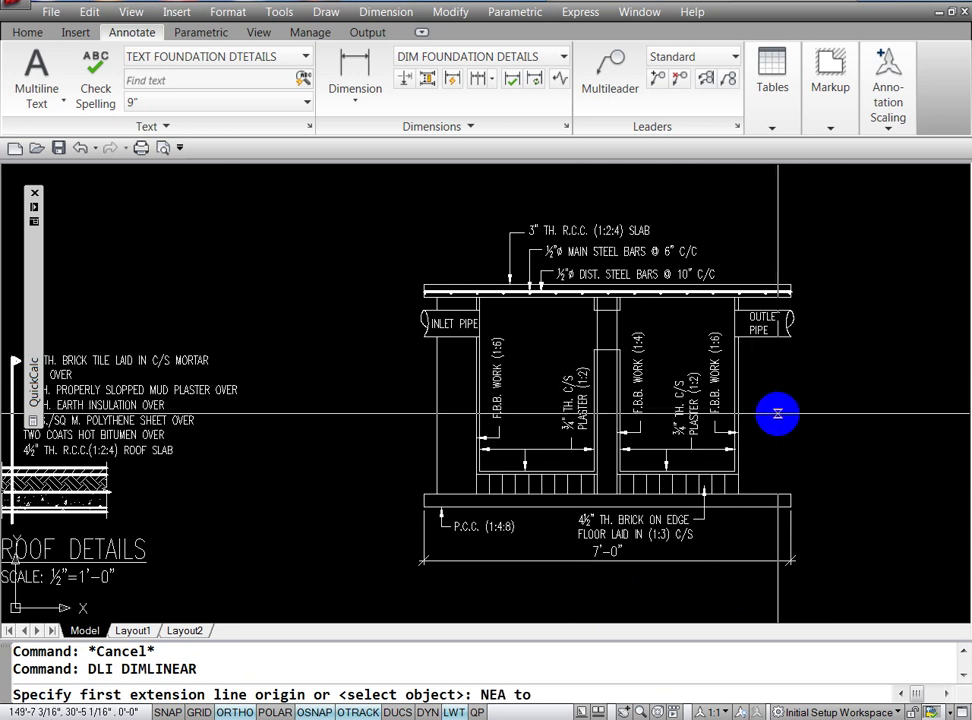
click(777, 392)
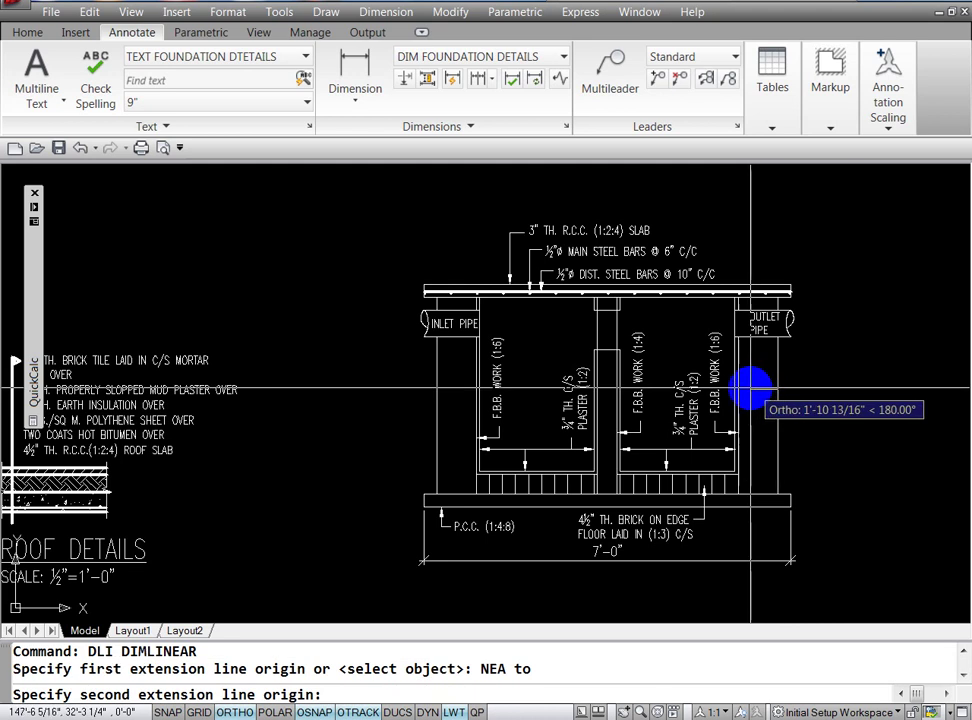
click(738, 392)
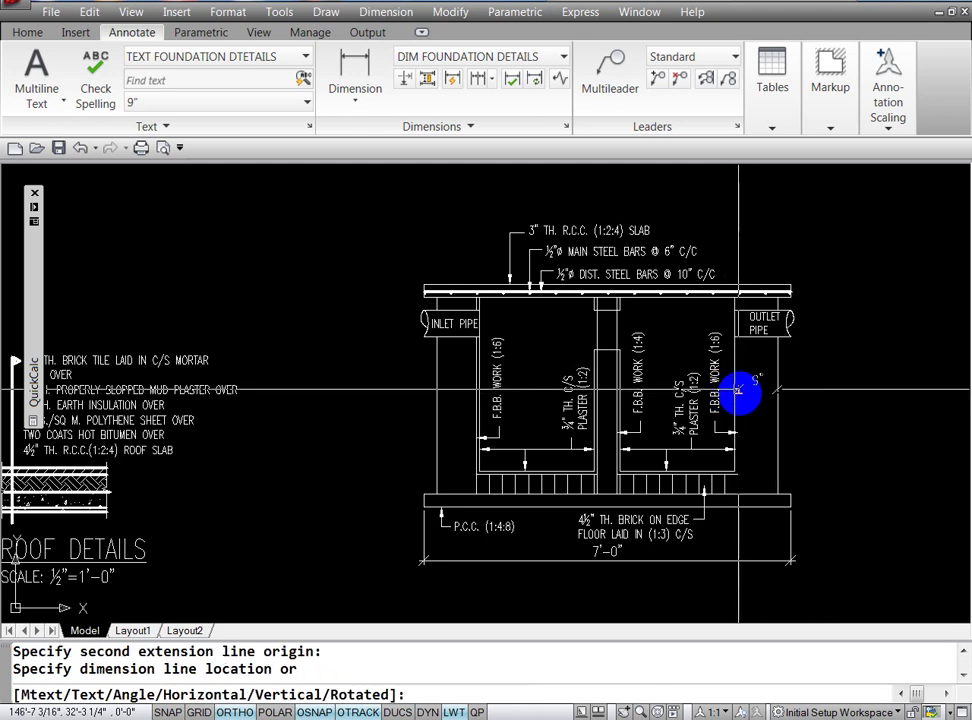
click(742, 390)
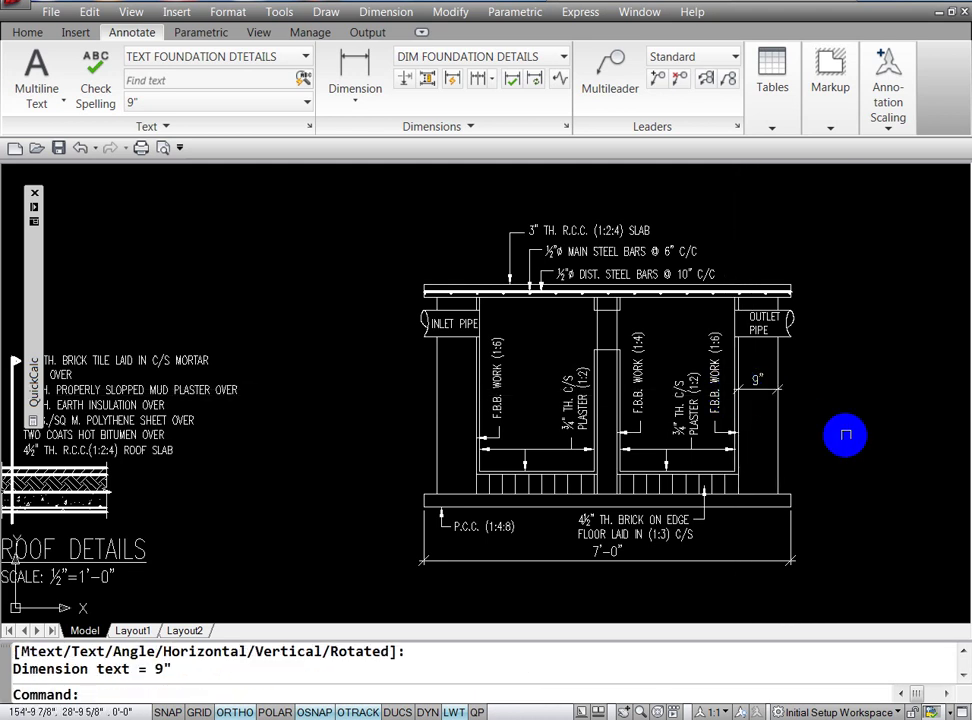
key(Escape)
key(Escape)
click(700, 560)
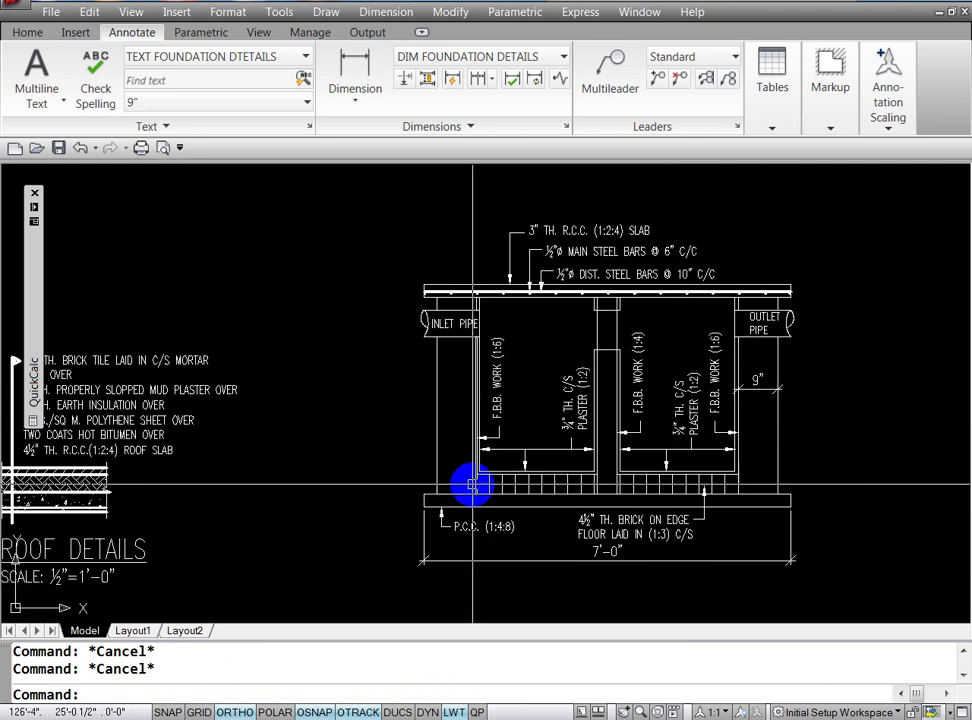
Step: Copy the 9" wall dimension from the right wall onto the left wall
text(co)
key(Return)
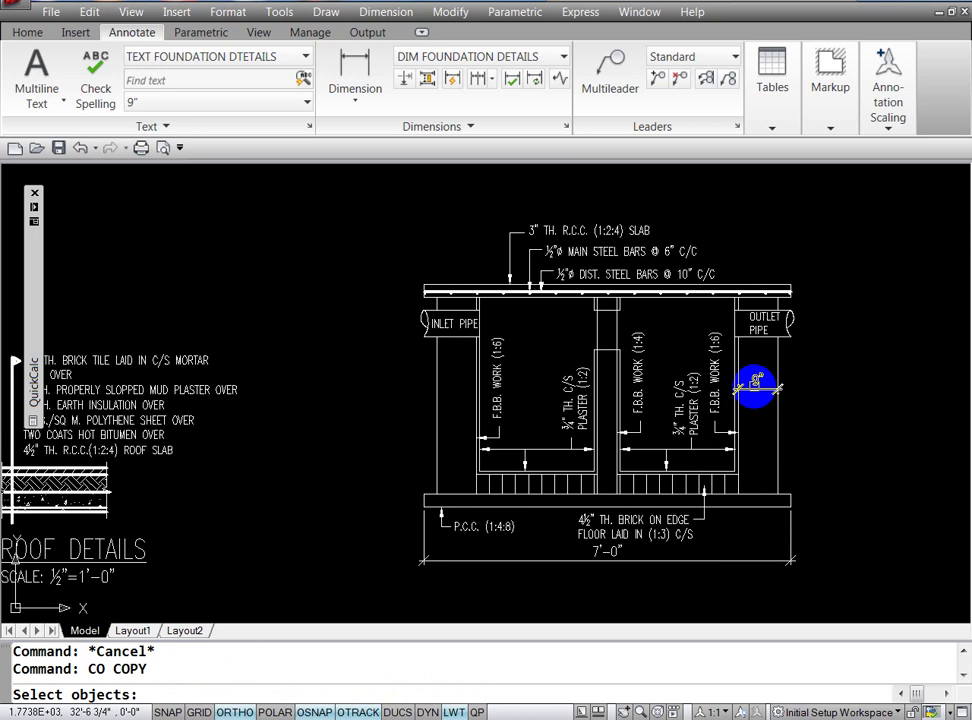
click(754, 384)
key(Return)
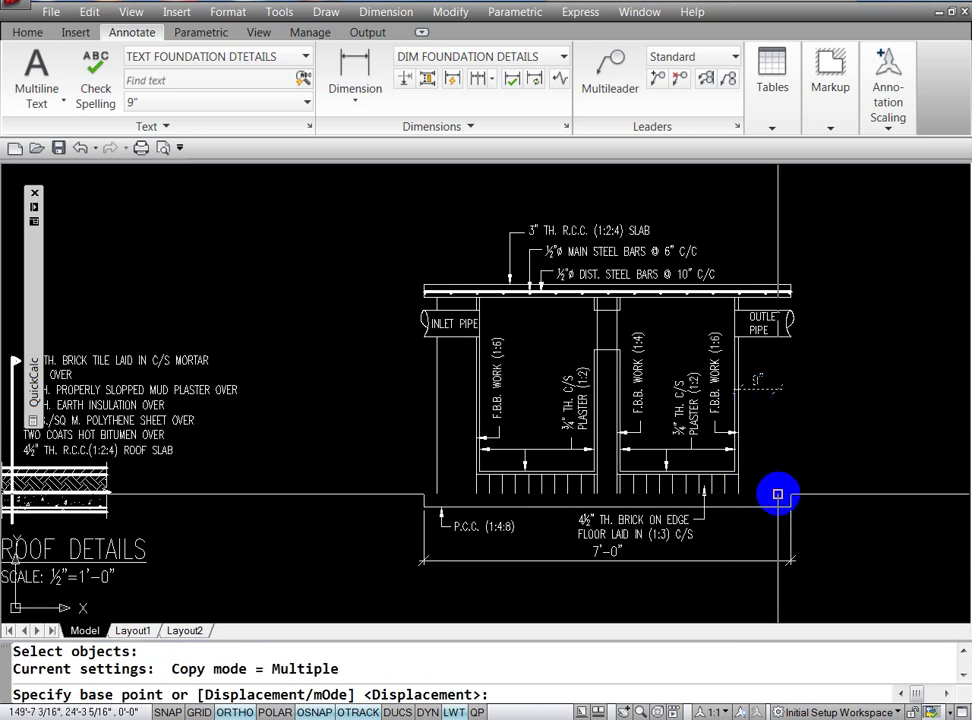
click(778, 494)
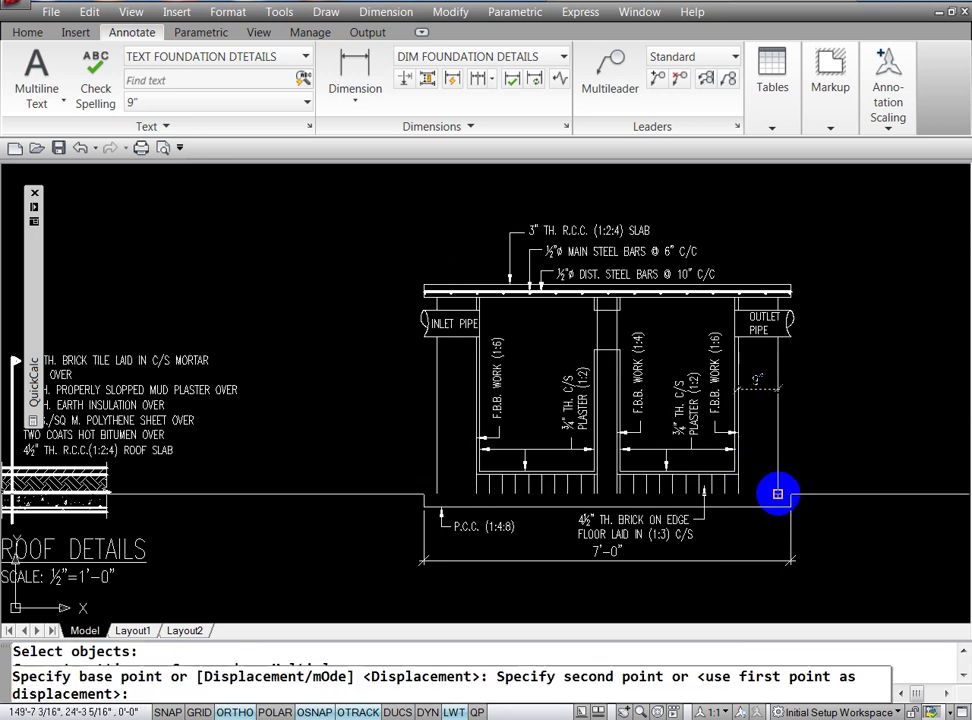
click(476, 494)
key(Escape)
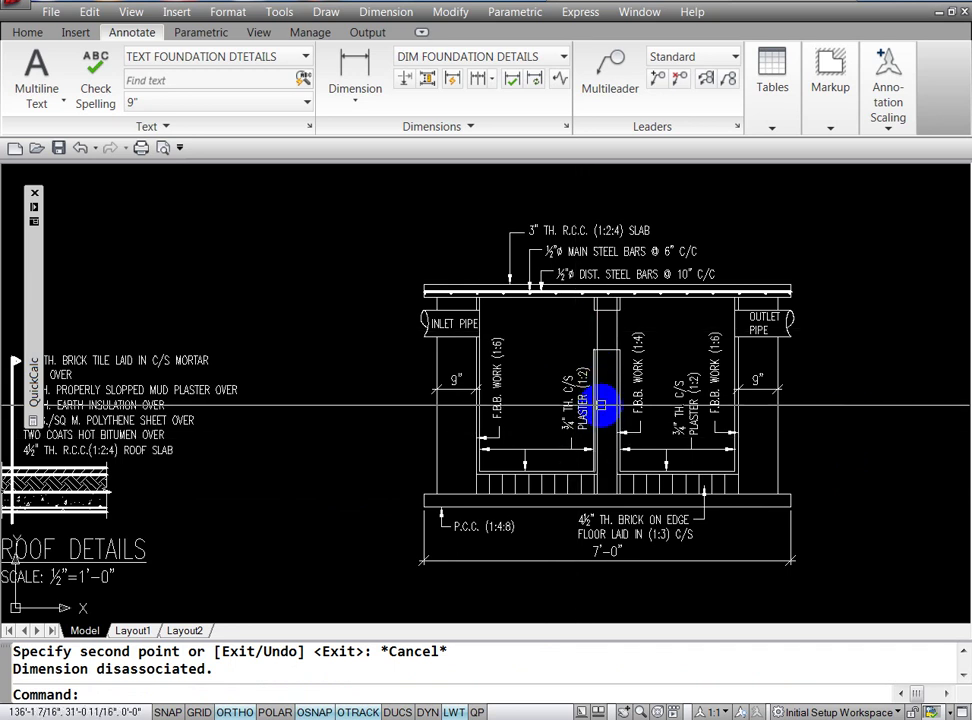
key(Escape)
key(Escape)
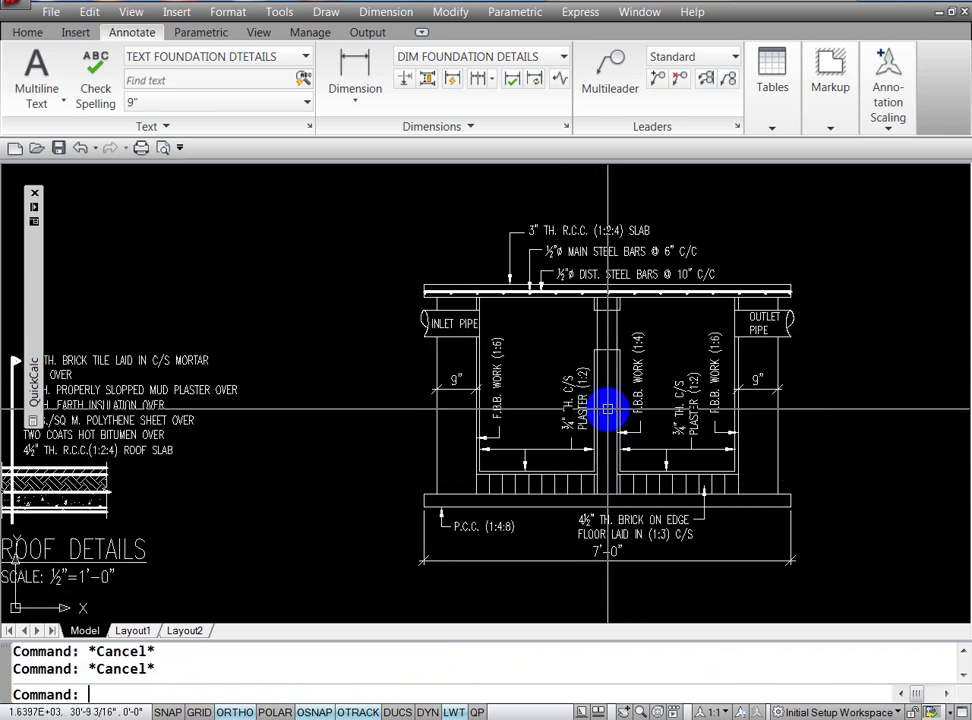
text(DLI)
Step: Add a 4½" thickness dimension across the central partition wall
key(Return)
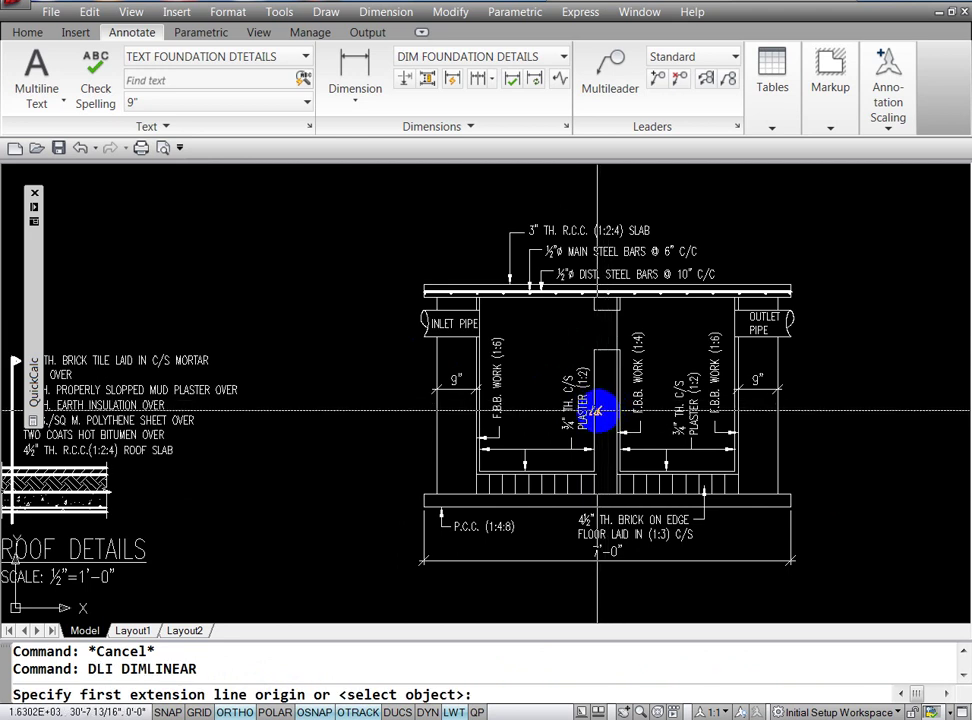
click(597, 410)
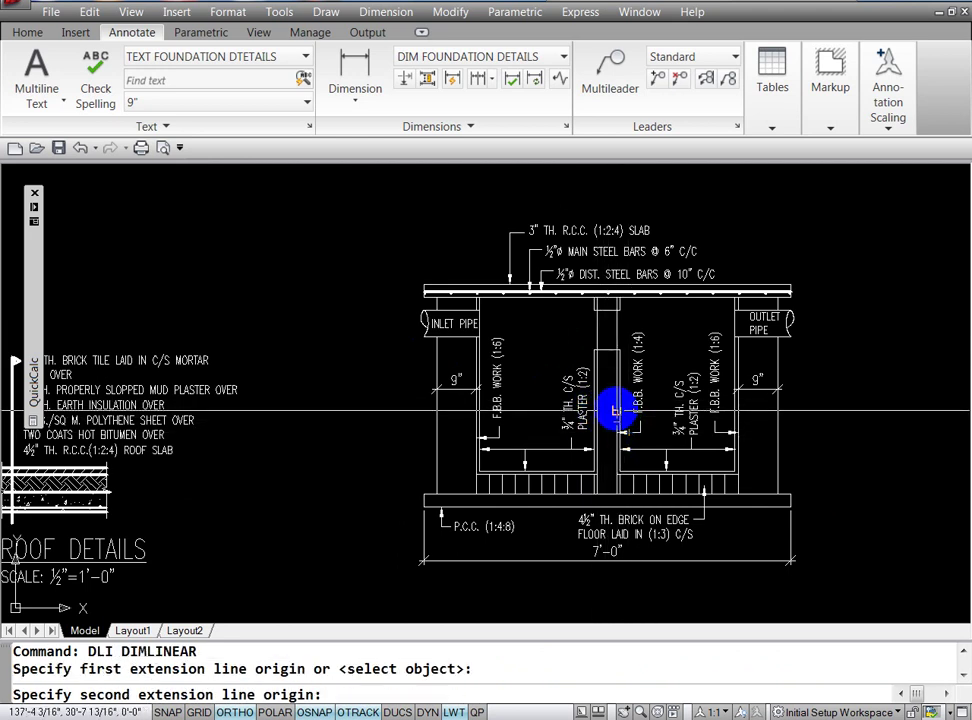
click(614, 410)
click(508, 500)
key(Escape)
key(Escape)
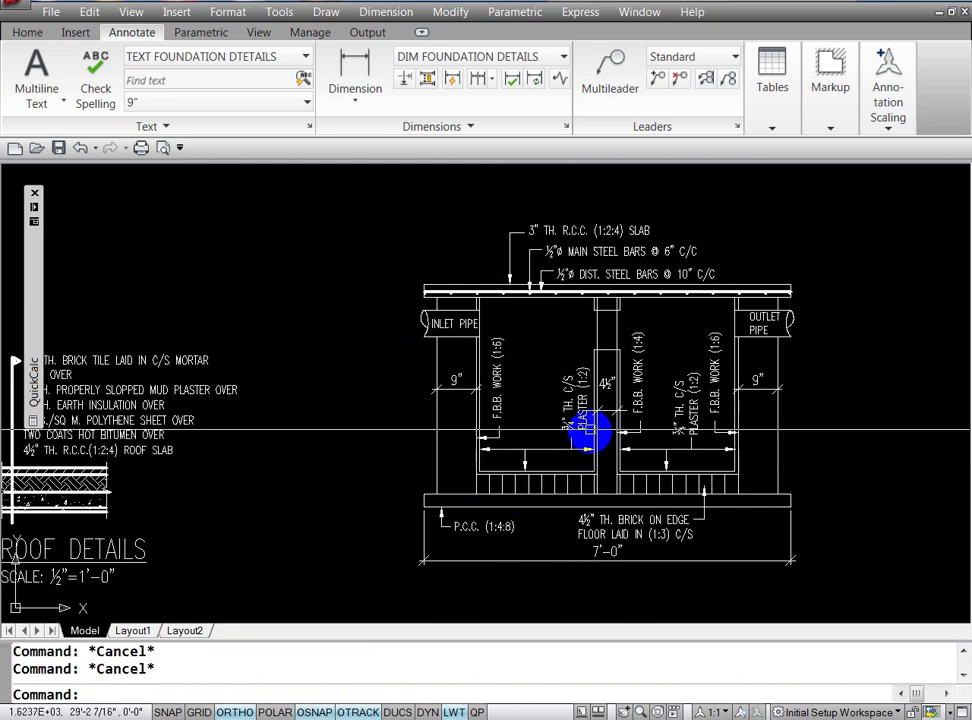
click(605, 390)
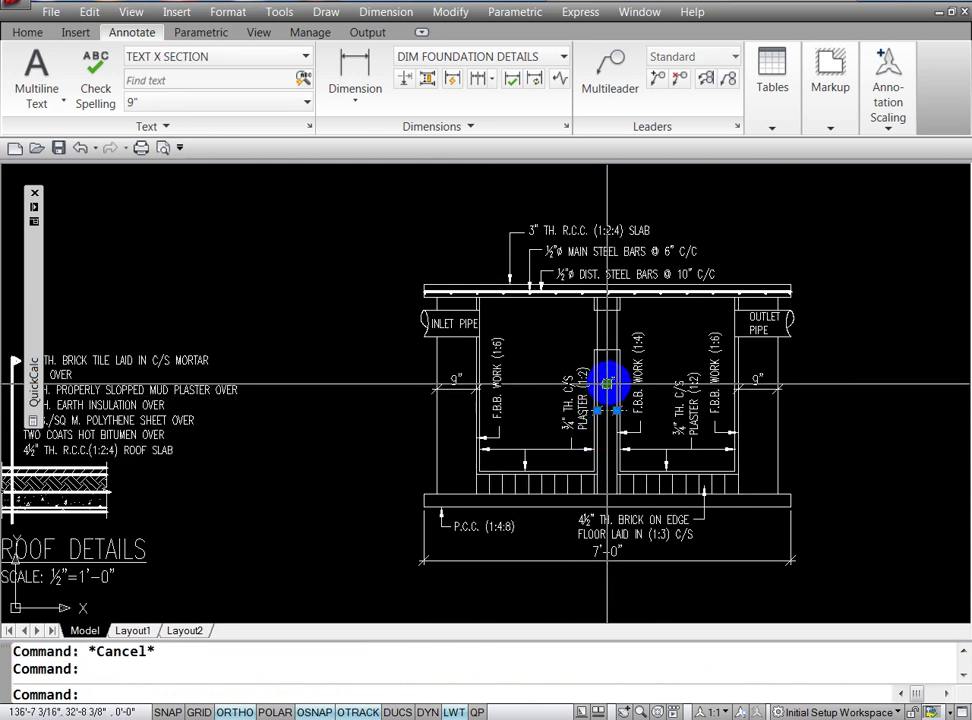
click(607, 383)
click(610, 392)
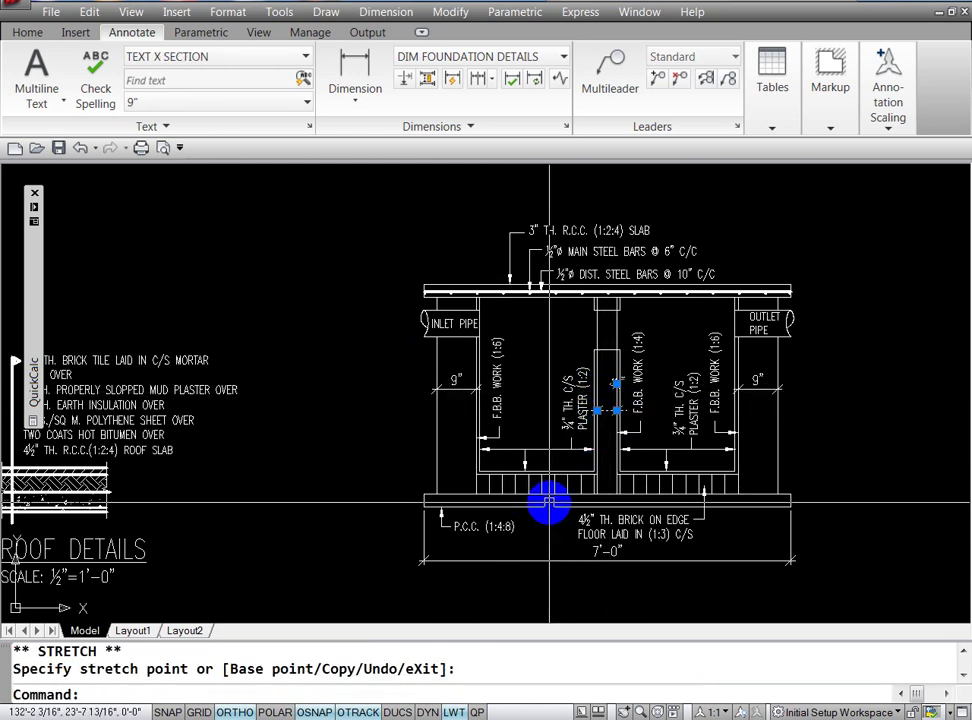
key(ctrl+z)
key(Escape)
key(Escape)
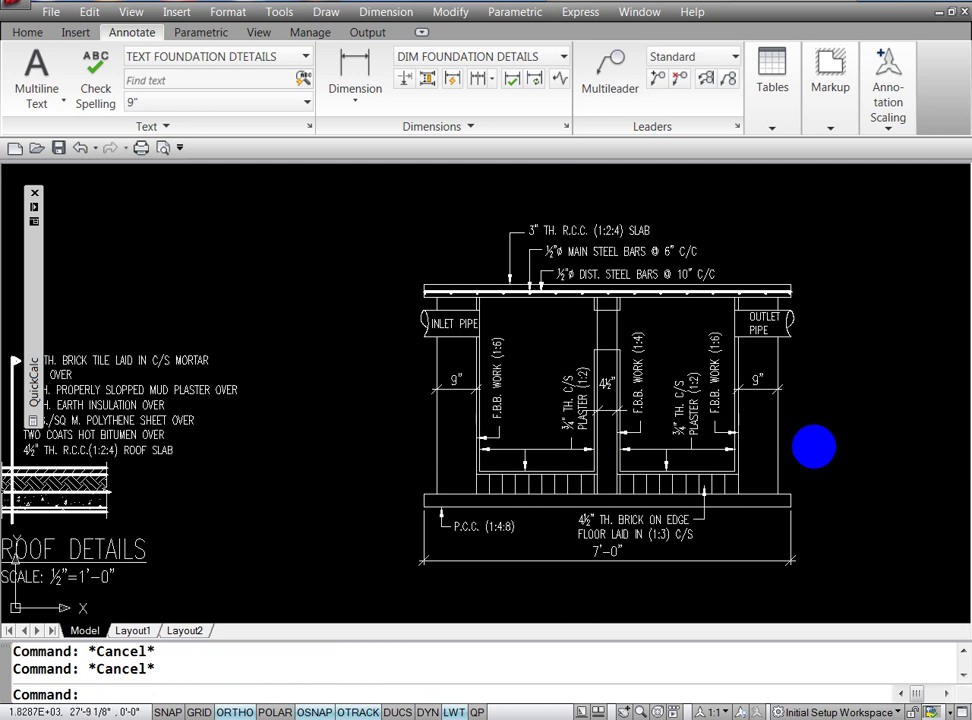
Step: Move the 4½" dimension text slightly lower on the partition wall
text(z)
key(Return)
text(w)
key(Return)
click(628, 372)
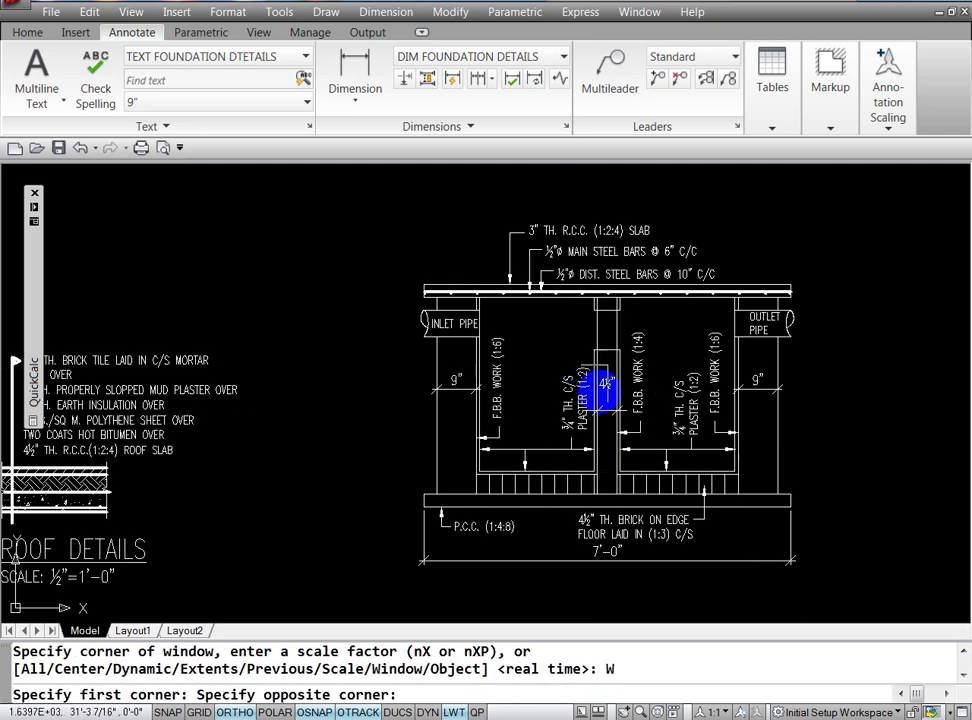
click(636, 442)
key(Escape)
key(Escape)
click(524, 326)
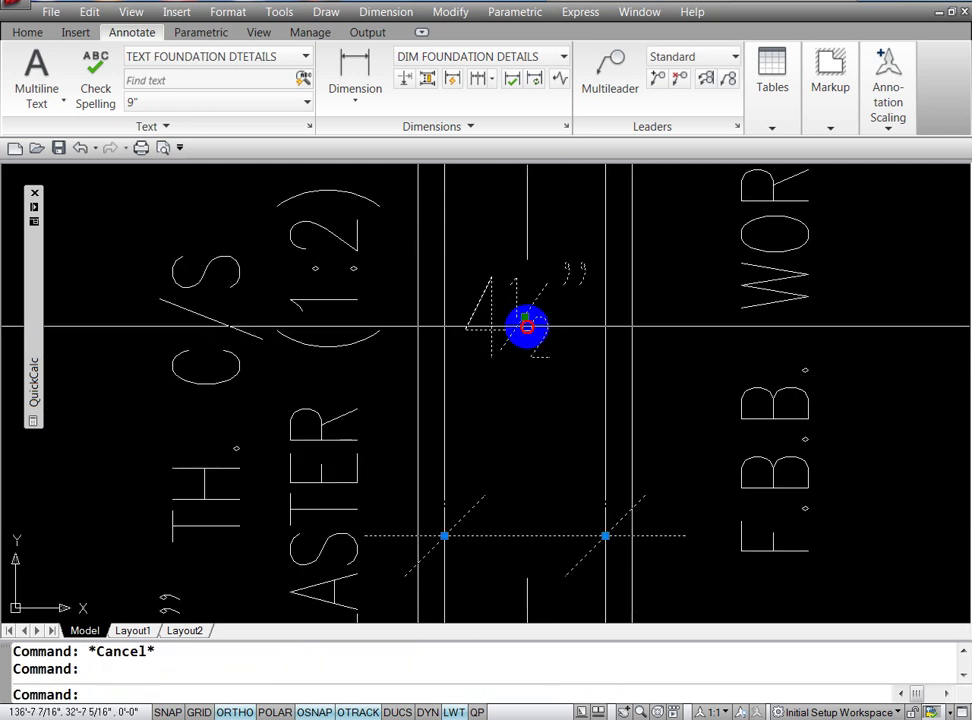
click(525, 318)
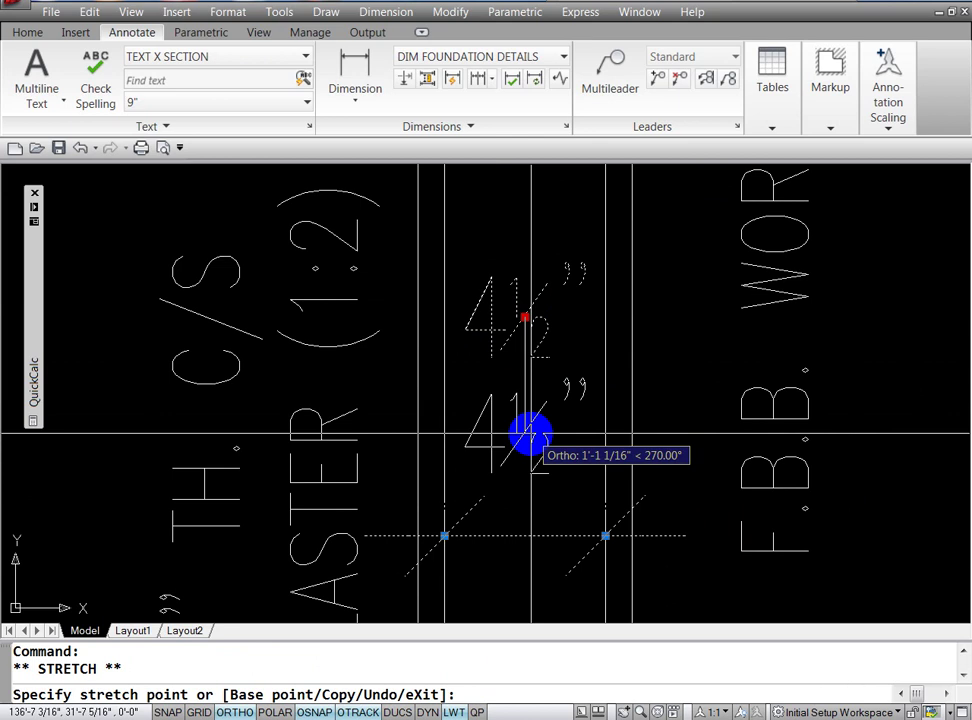
click(525, 432)
key(Escape)
key(Escape)
text(Z)
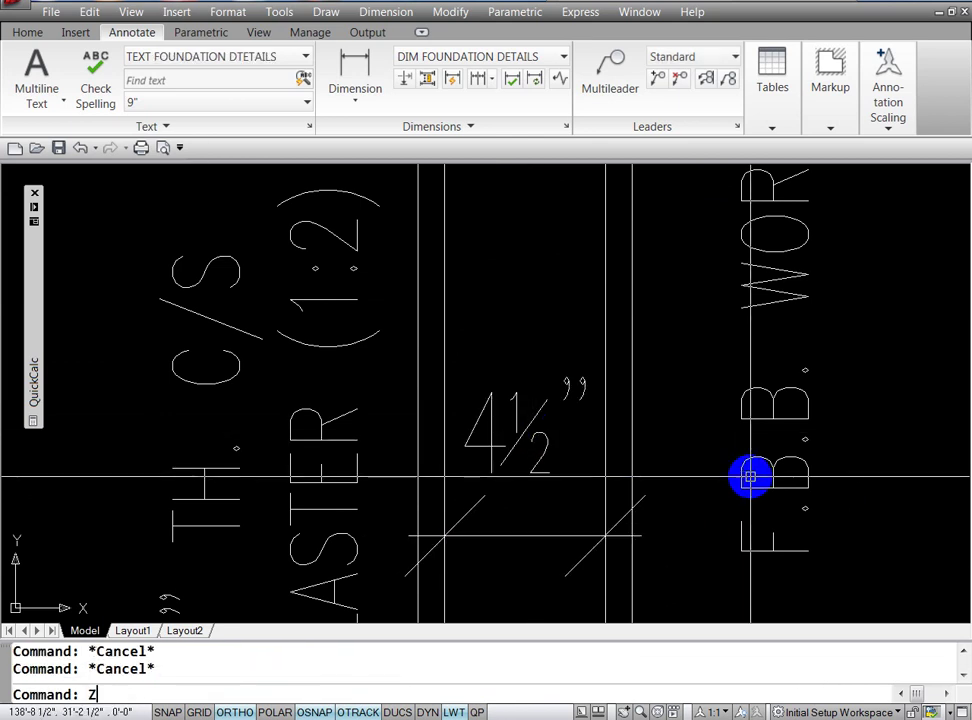
key(Return)
key(Return)
drag(749, 250, 757, 449)
drag(686, 323, 697, 513)
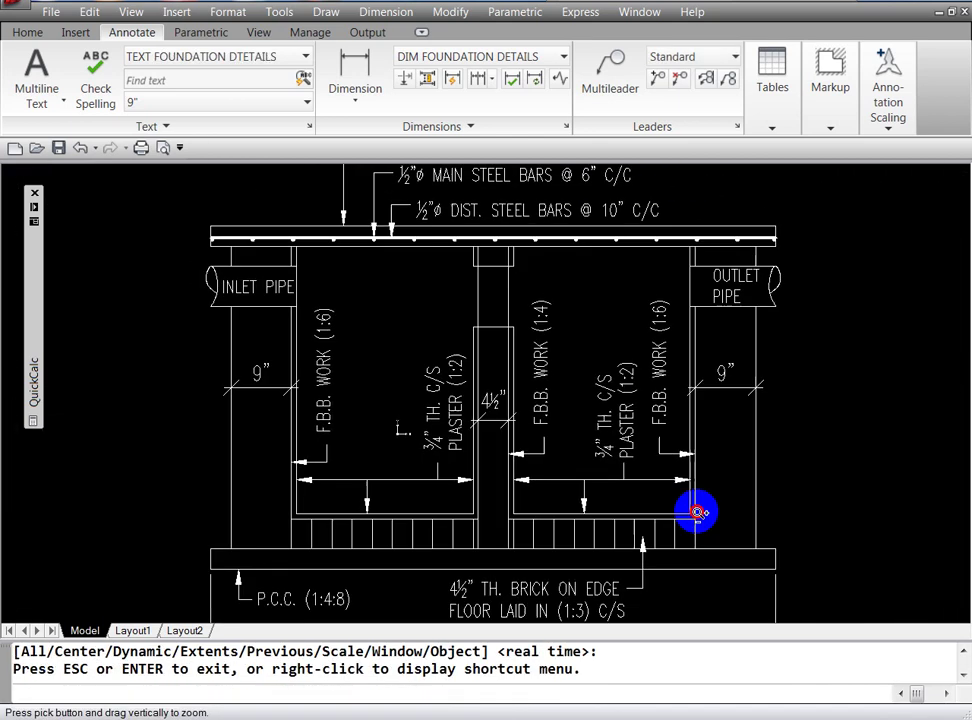
drag(699, 360, 699, 447)
key(Escape)
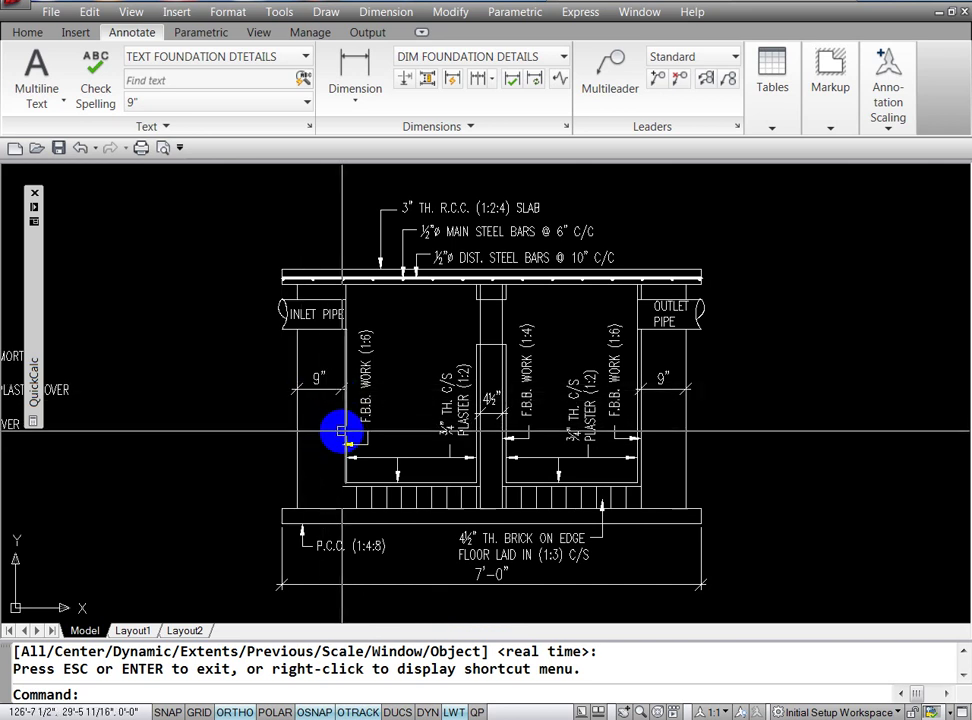
key(Escape)
key(Escape)
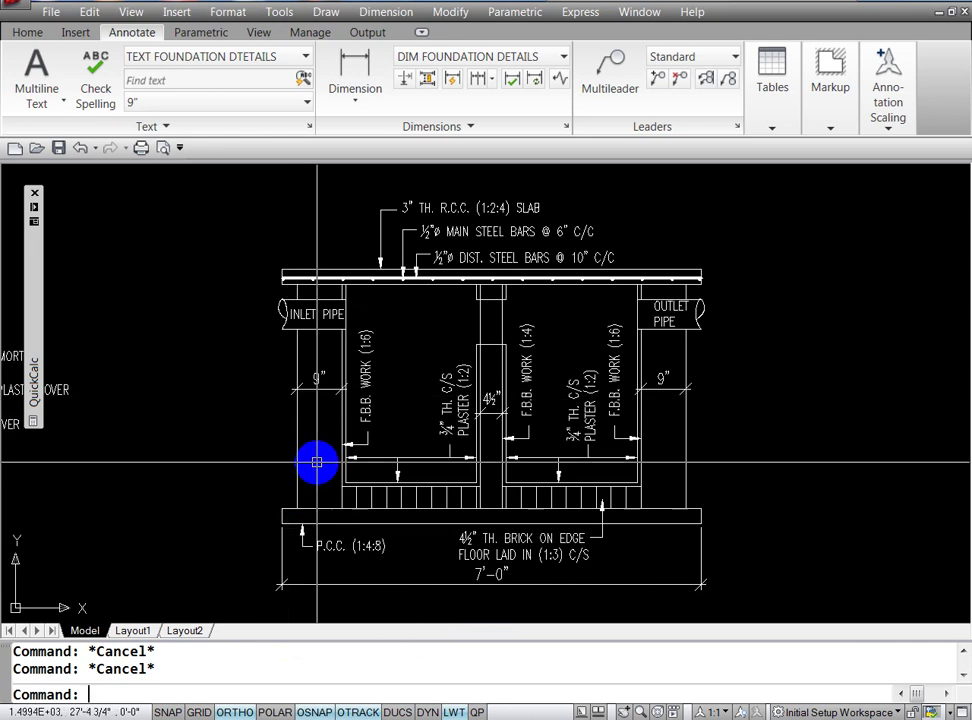
Step: Set the DIM FOUNDATION DETAILS style's arrow size to 6" instead of 9"
text(D)
key(Return)
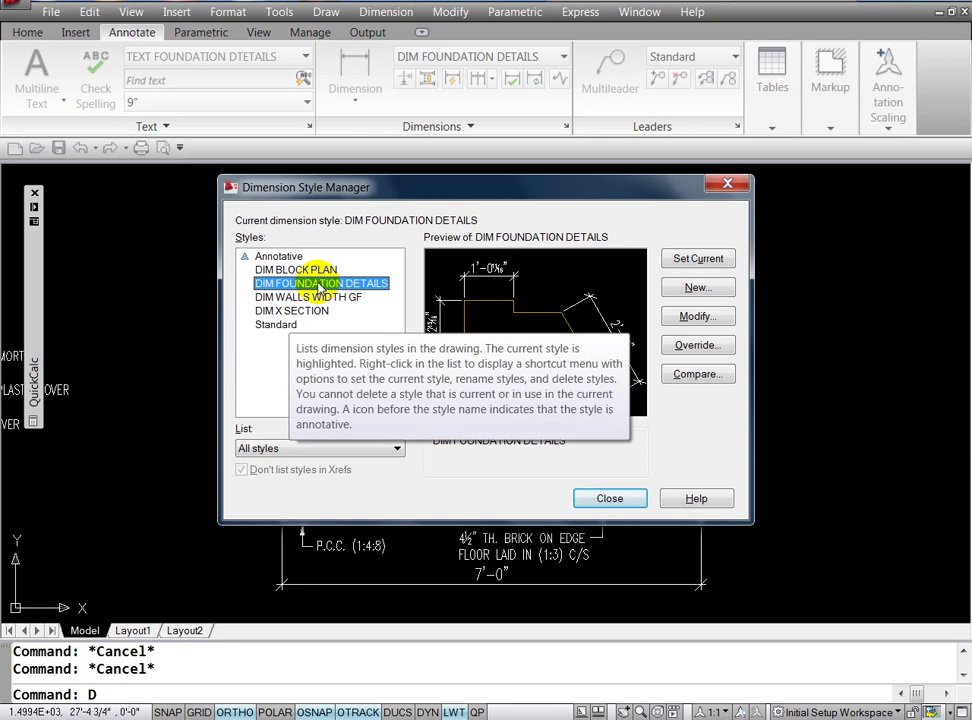
click(695, 317)
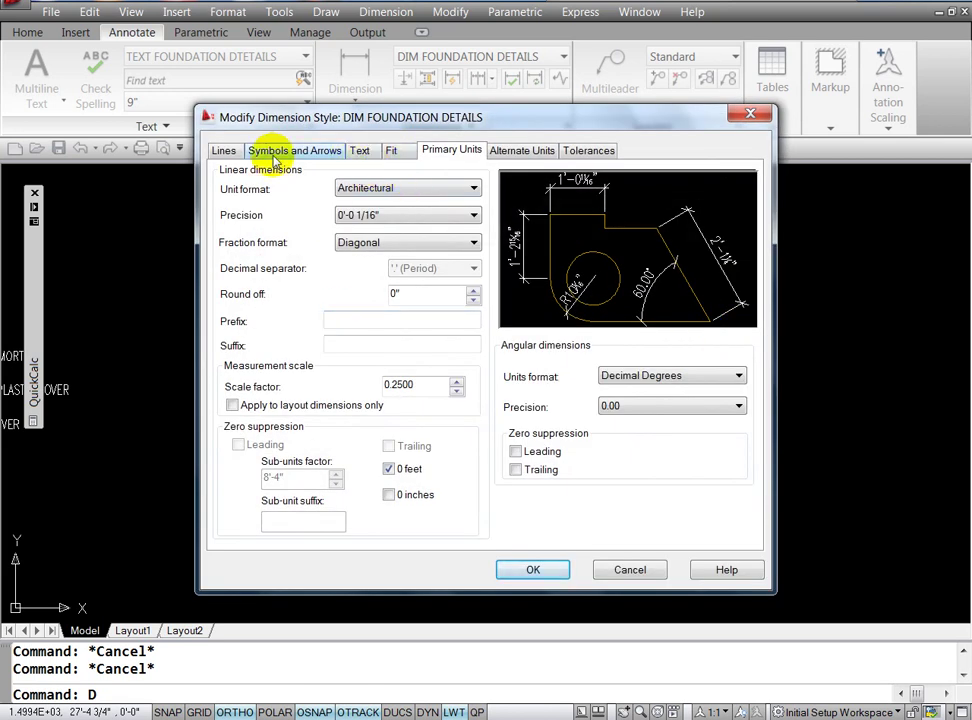
click(276, 158)
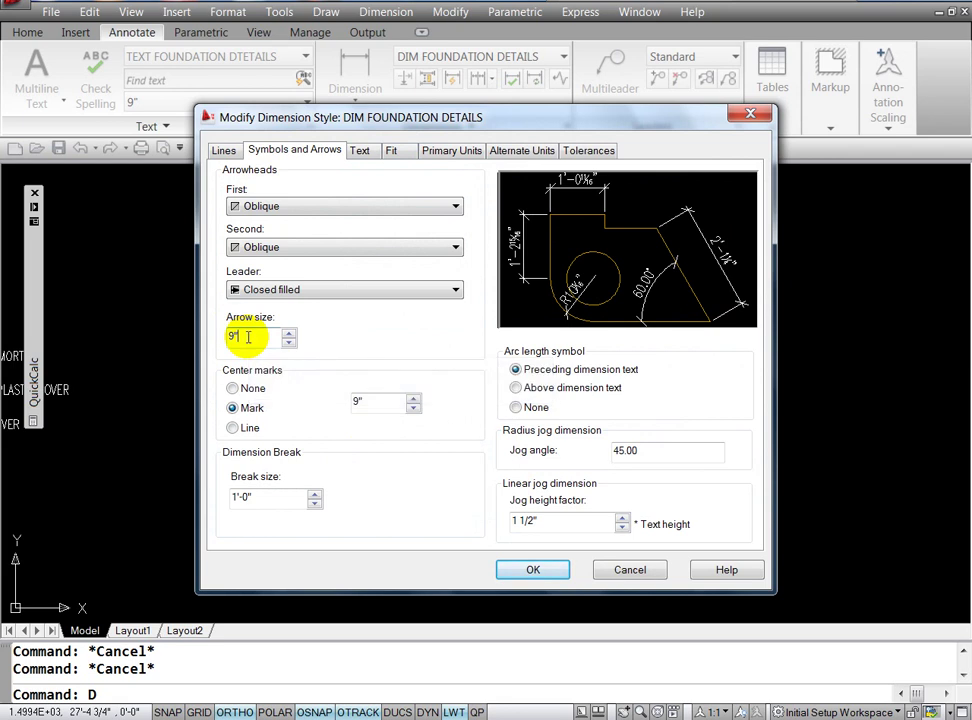
double_click(248, 337)
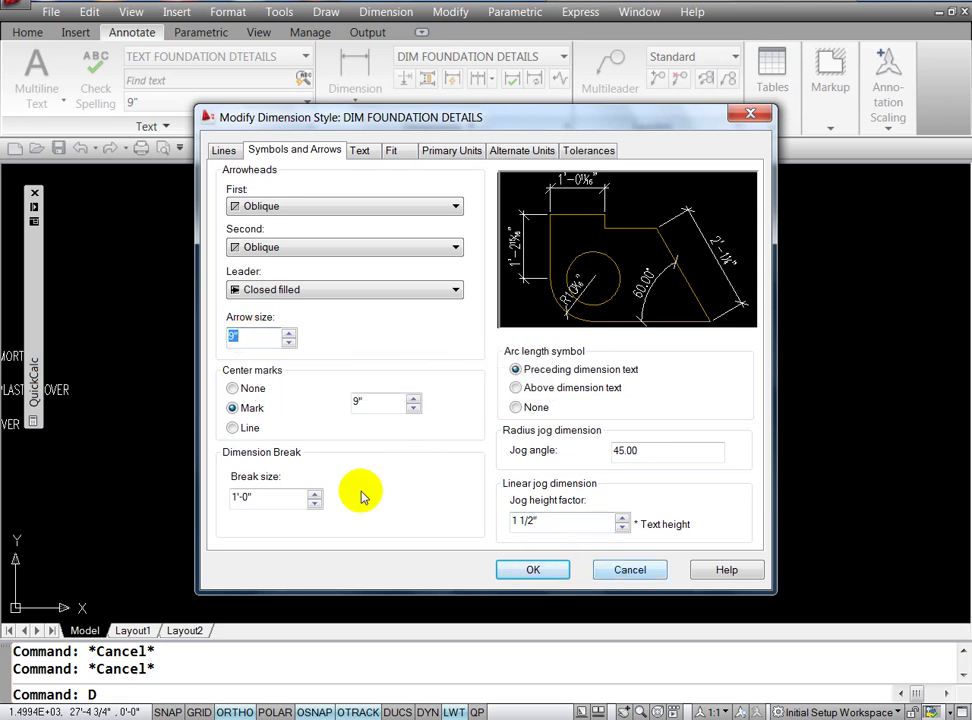
text(6)
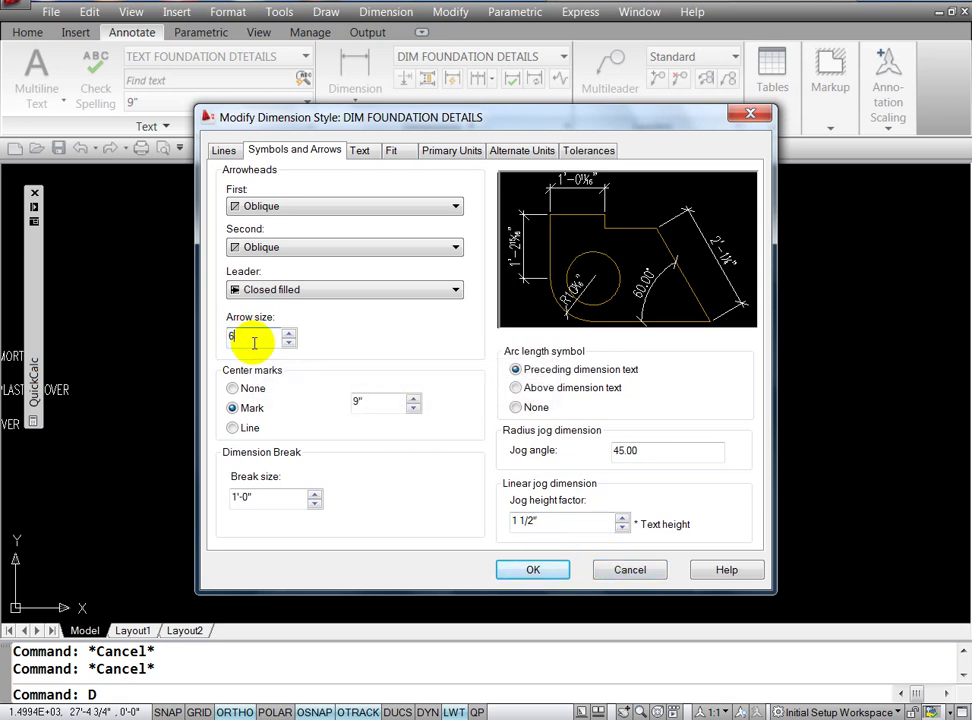
click(532, 569)
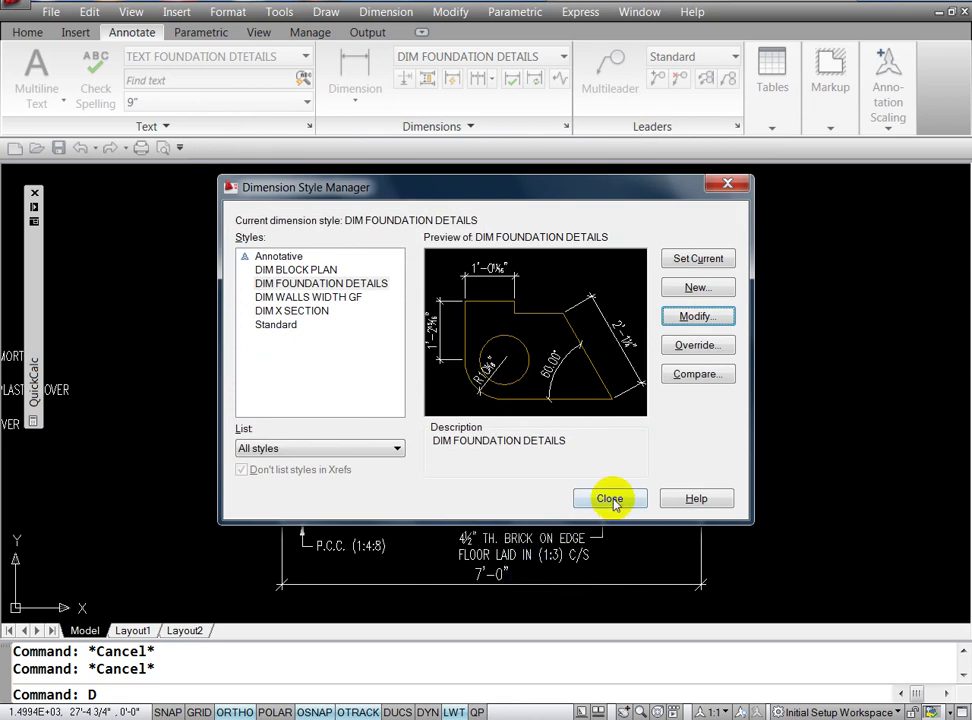
click(610, 499)
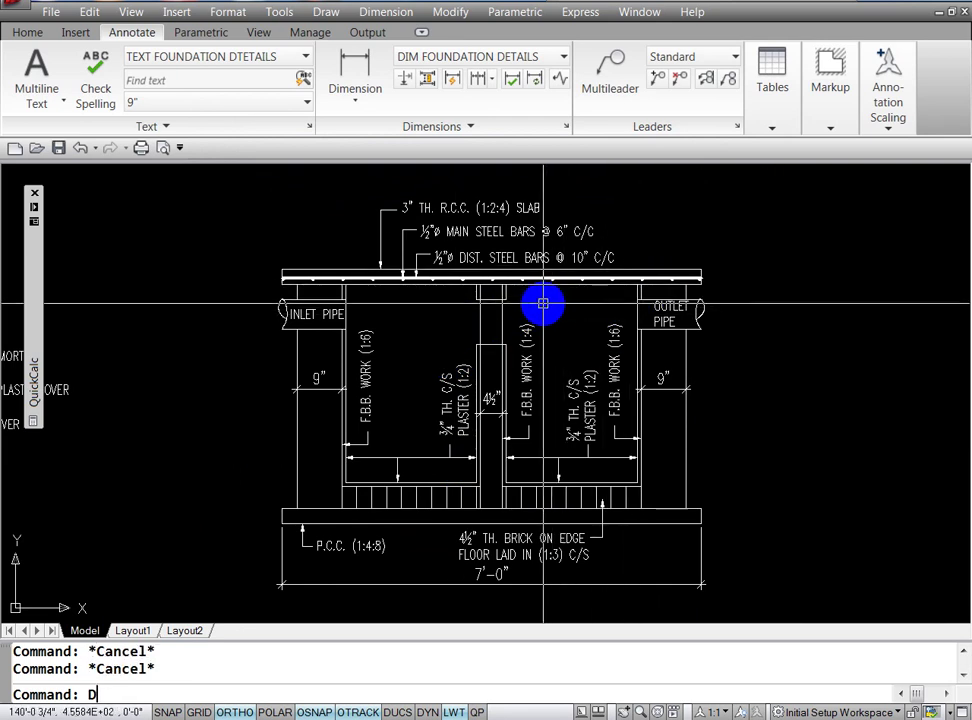
Step: Dimension the left chamber's 2'-3" inner width just beneath the slab
key(Return)
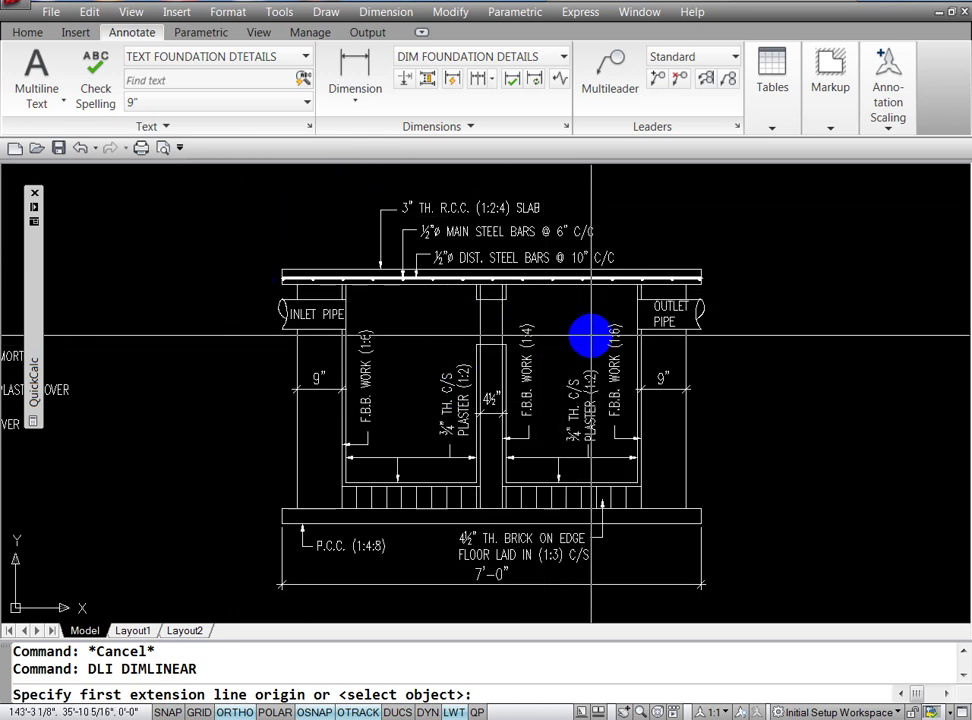
key(Escape)
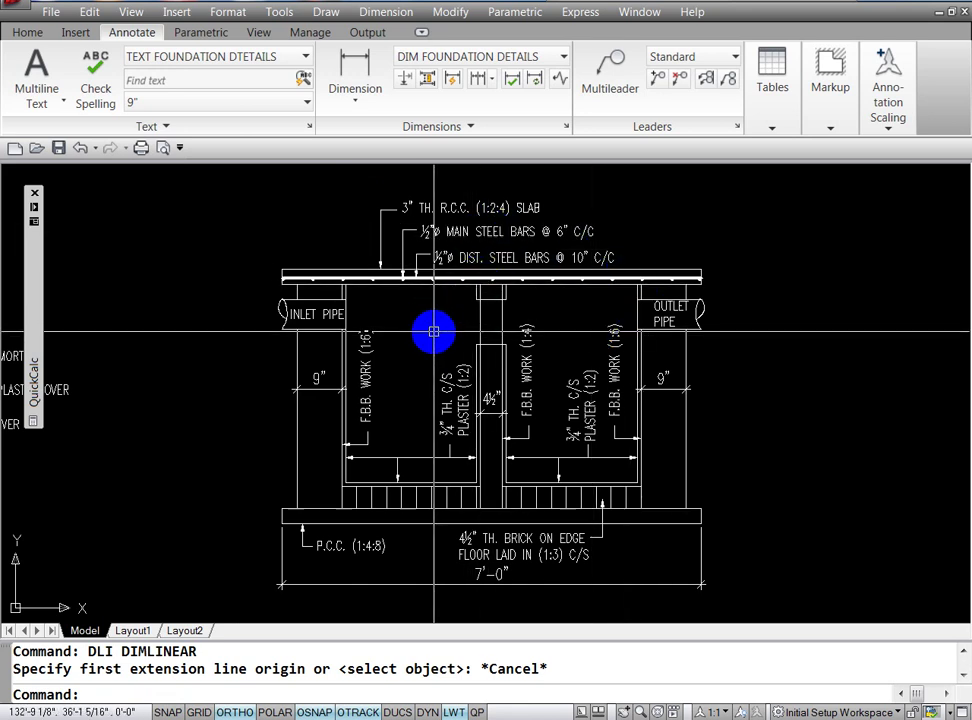
key(Escape)
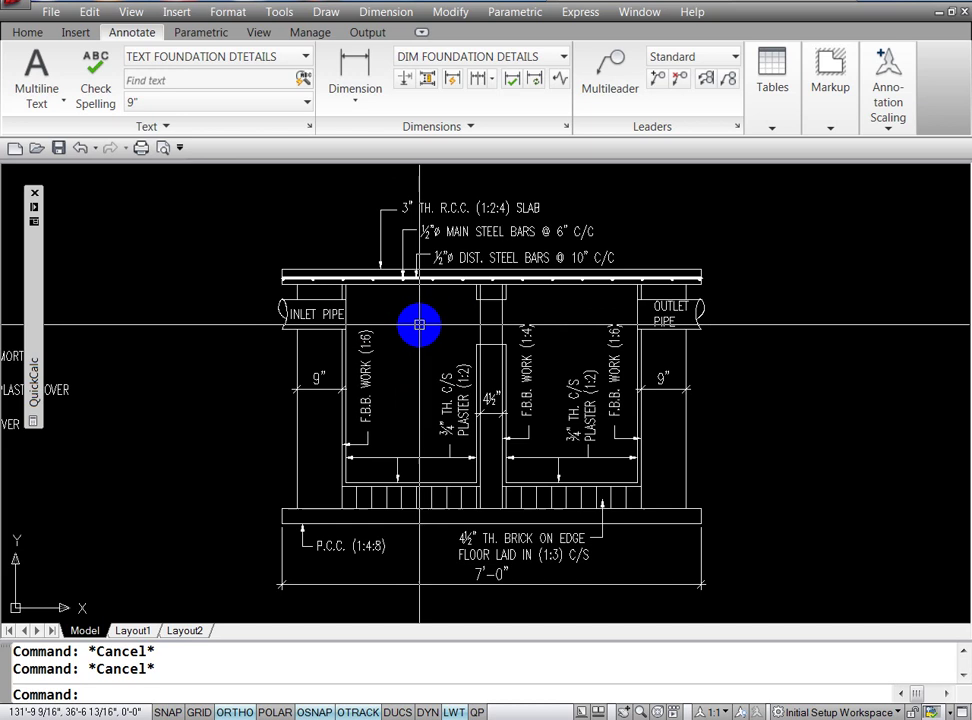
text(DLI)
key(Return)
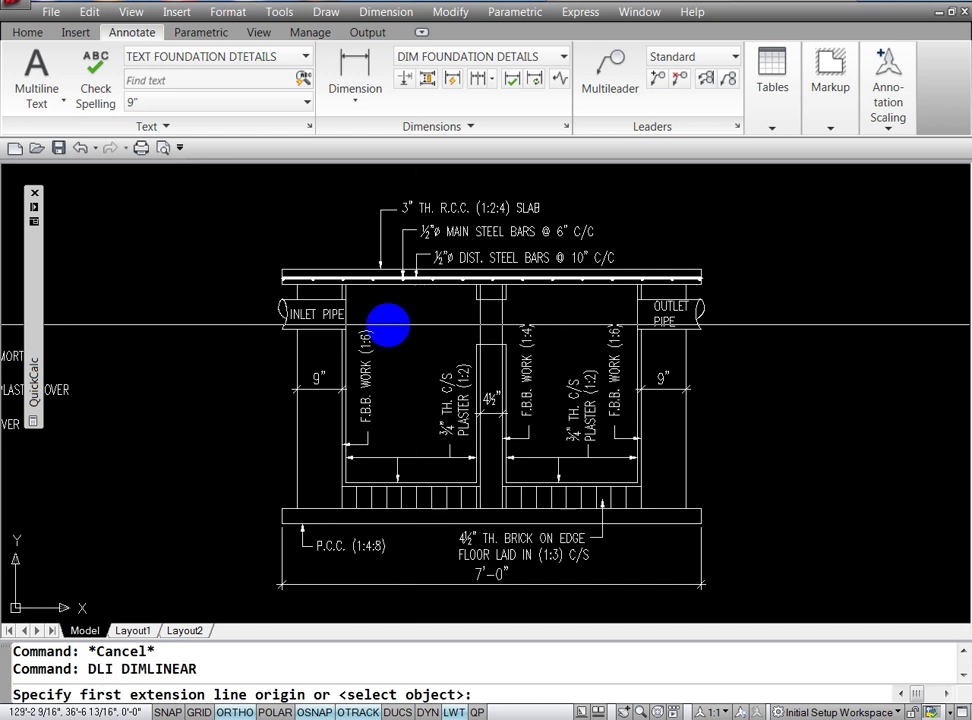
click(345, 318)
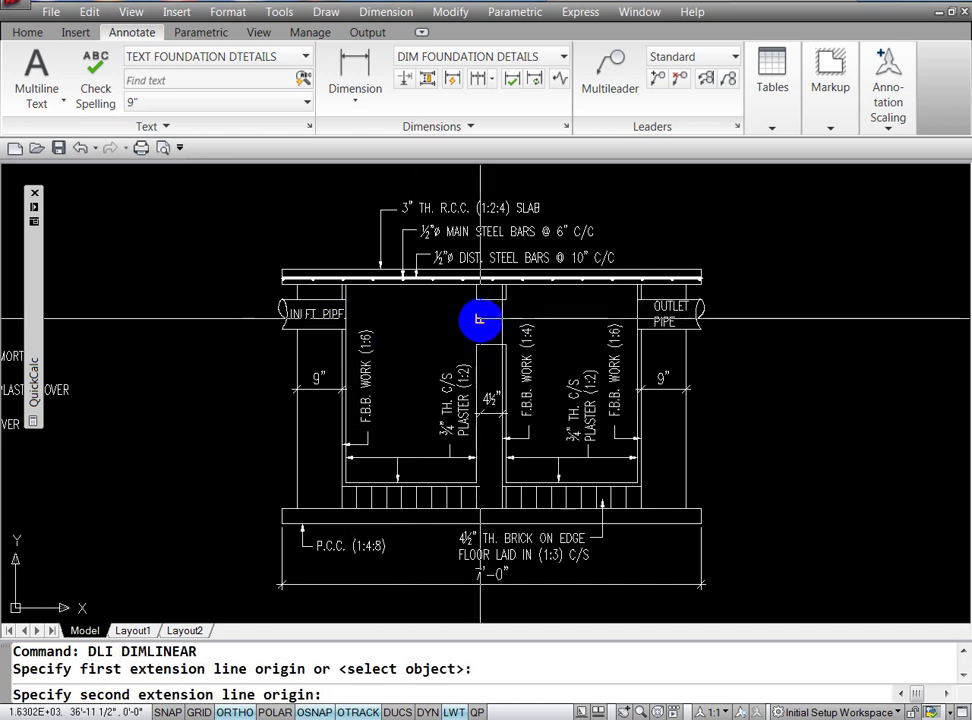
click(480, 318)
click(477, 320)
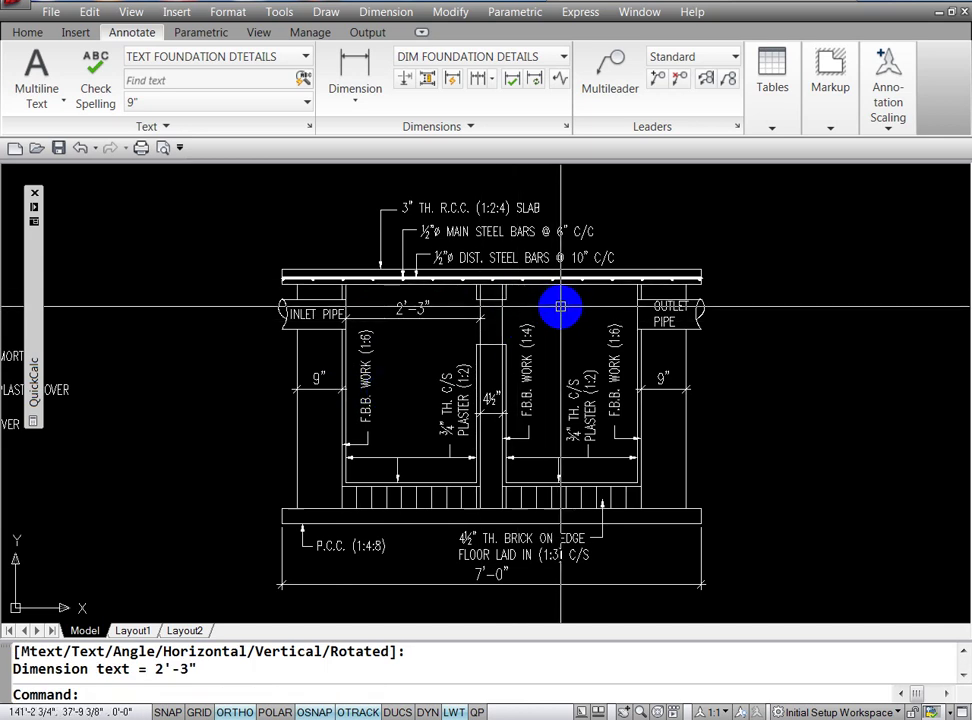
key(Return)
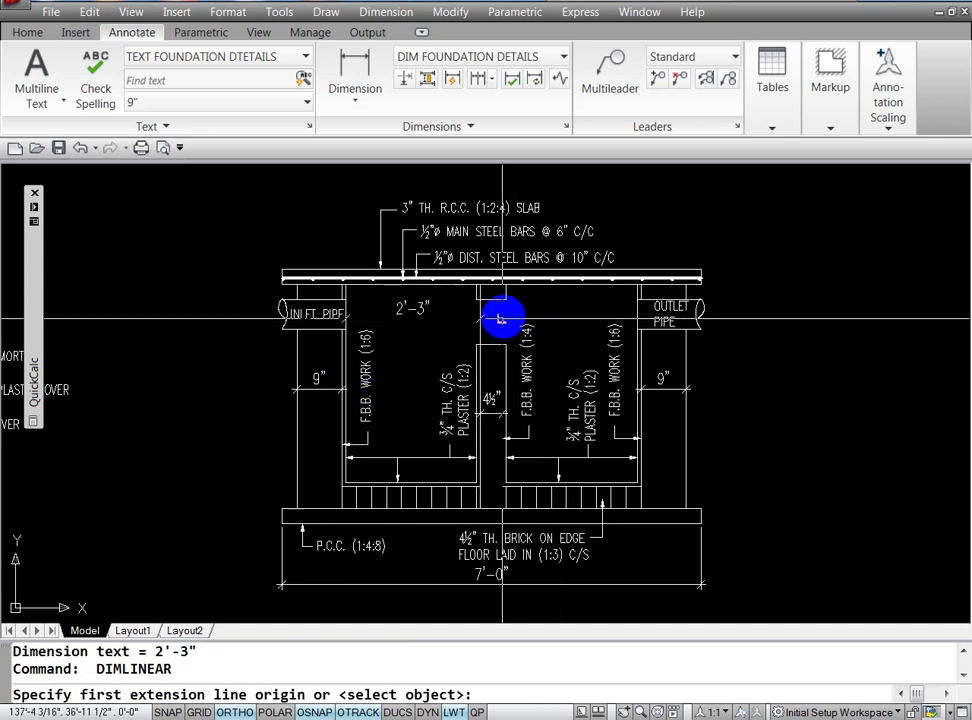
Step: Erase the old 4½" partition dimension
key(Escape)
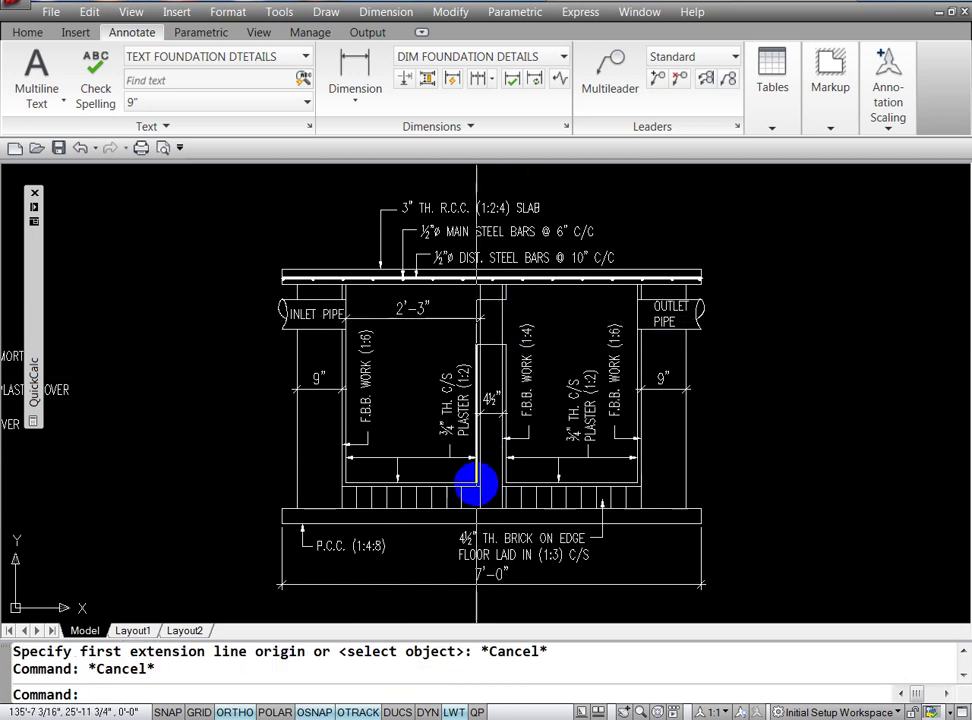
text(e)
key(Return)
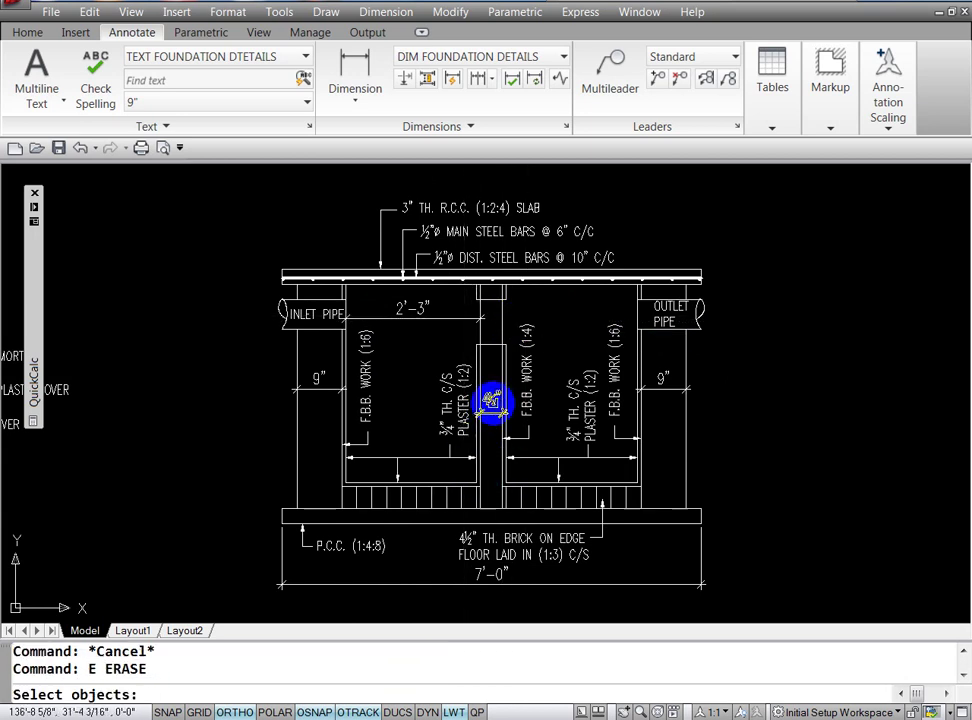
click(491, 403)
key(Escape)
text(DC)
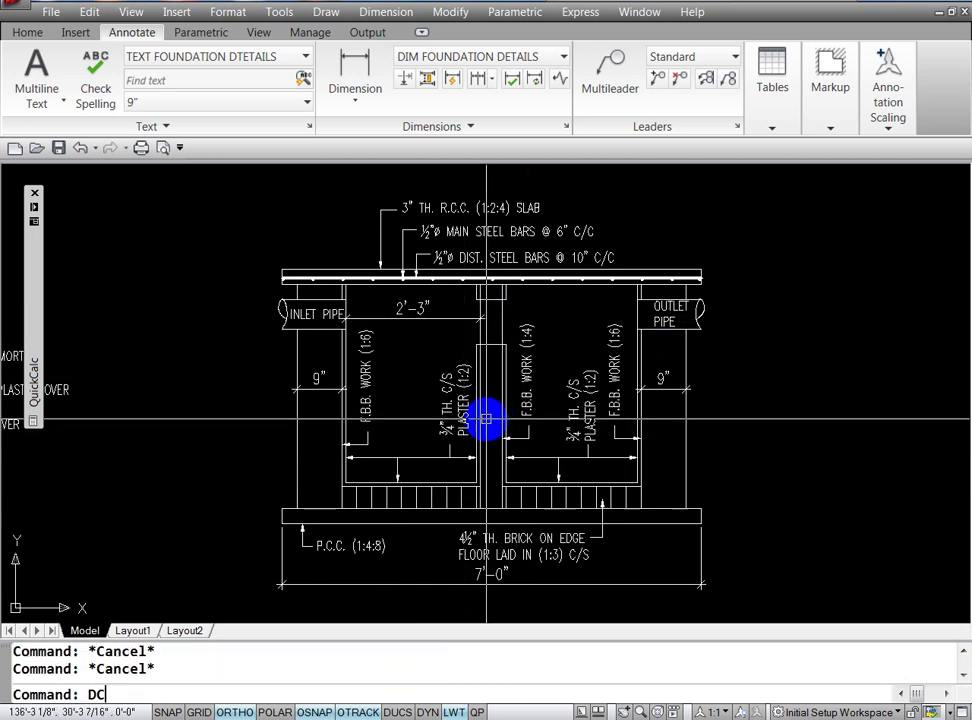
Step: Continue the chain with the 4½" partition and the right chamber's 2'-3" width
text(O)
key(Return)
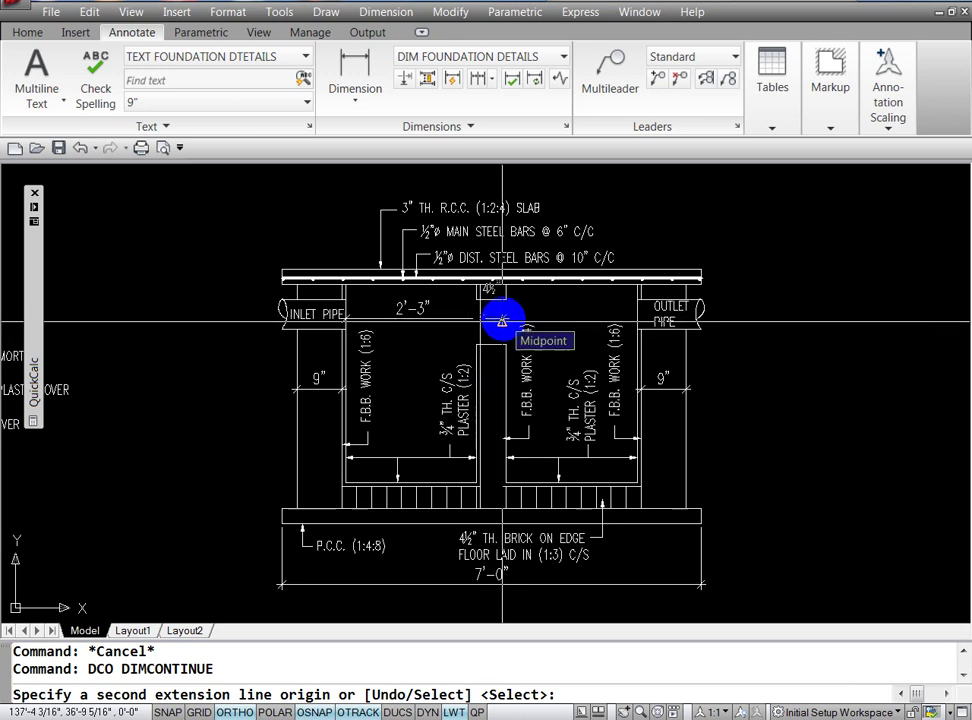
click(502, 320)
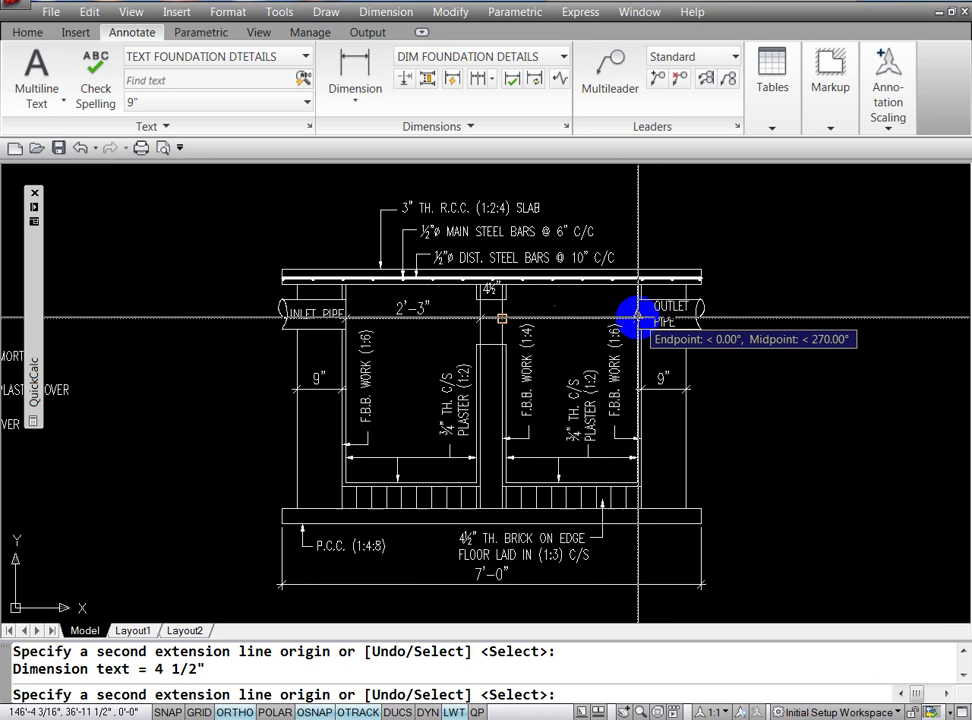
click(638, 318)
key(Escape)
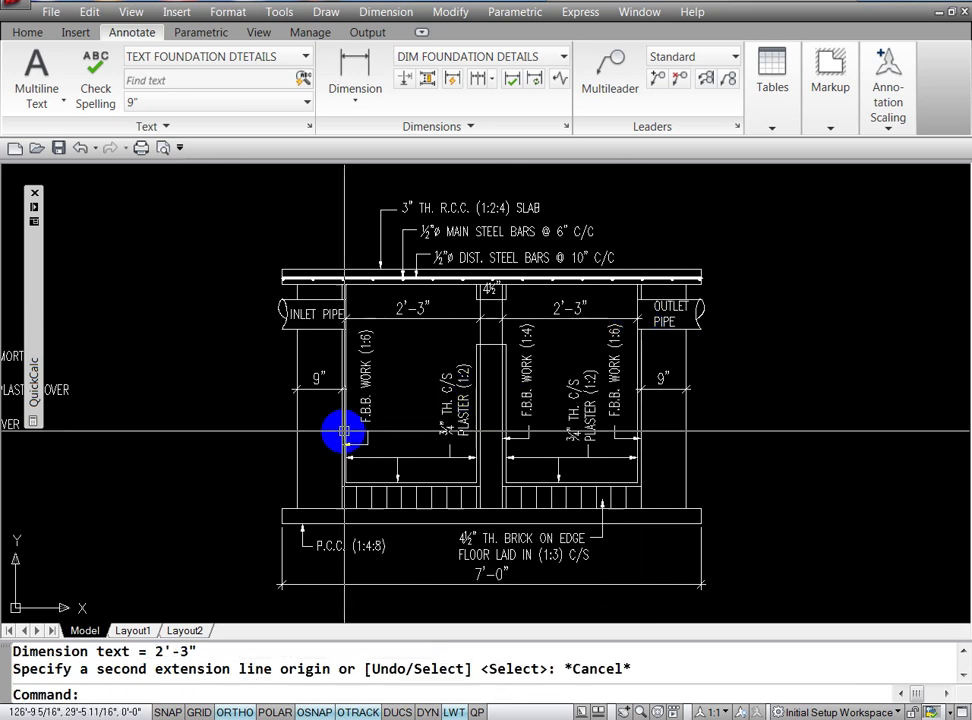
key(Escape)
key(Return)
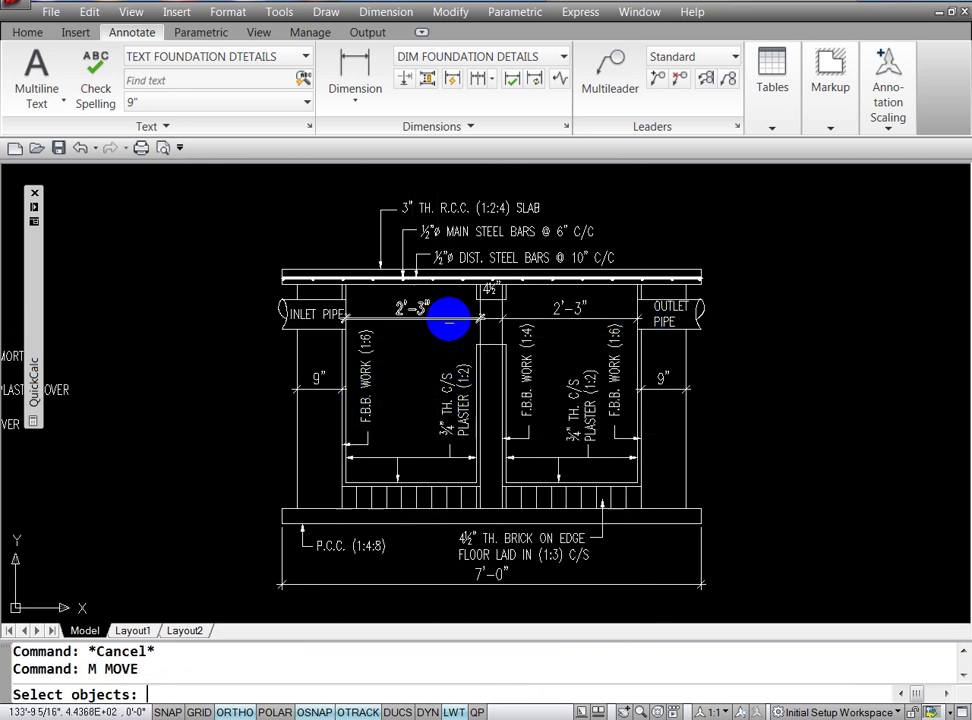
key(Escape)
click(489, 292)
key(Escape)
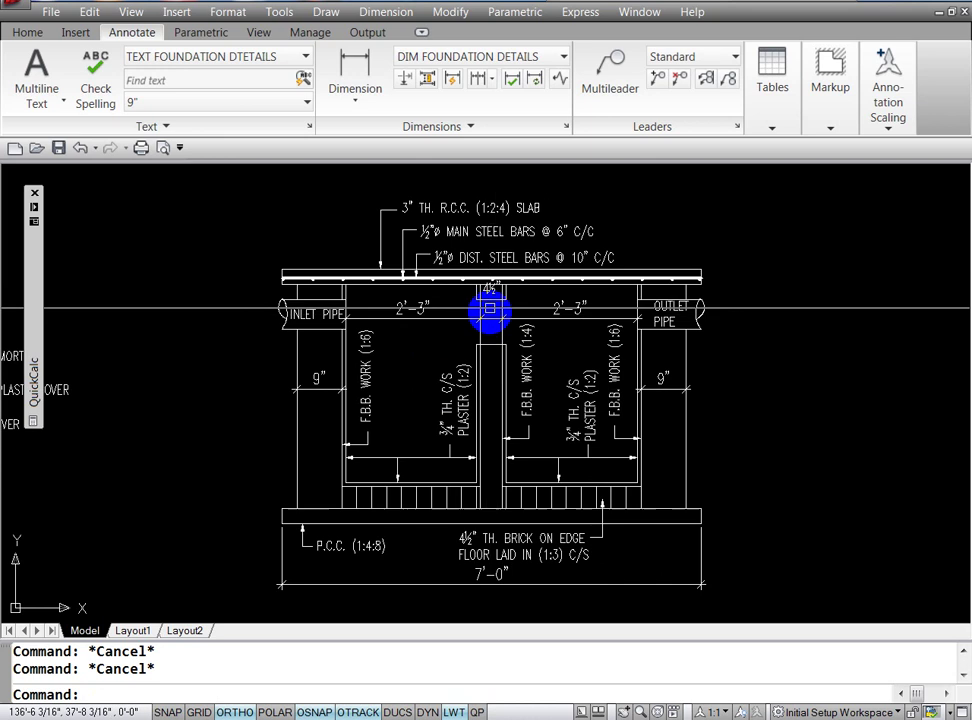
click(491, 290)
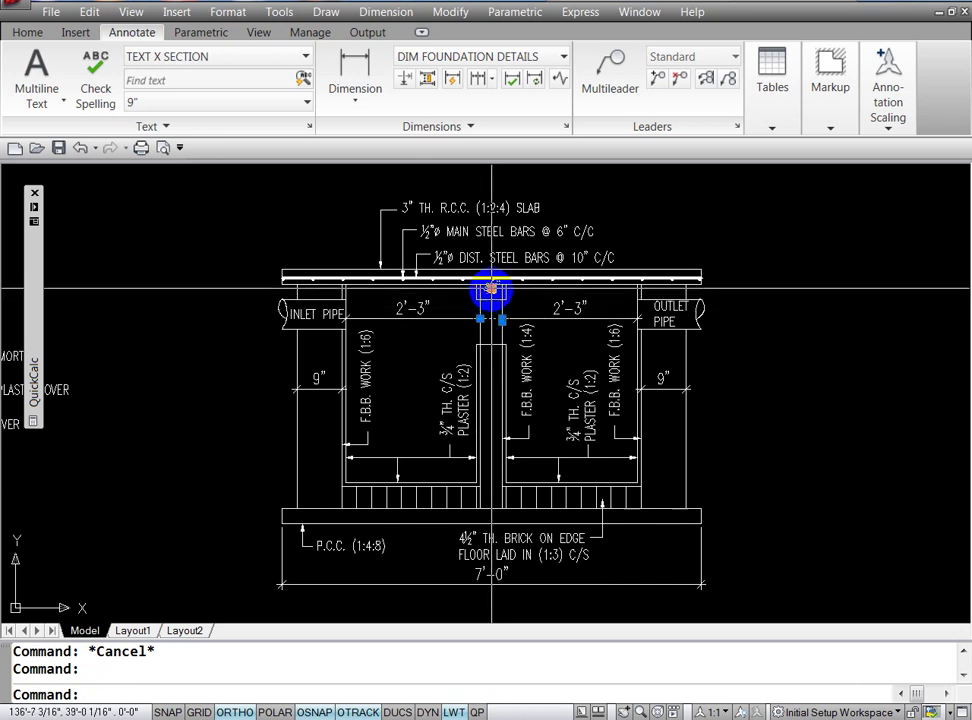
Step: With Osnap off, move the 4½" text in line with the two 2'-3" labels
click(491, 290)
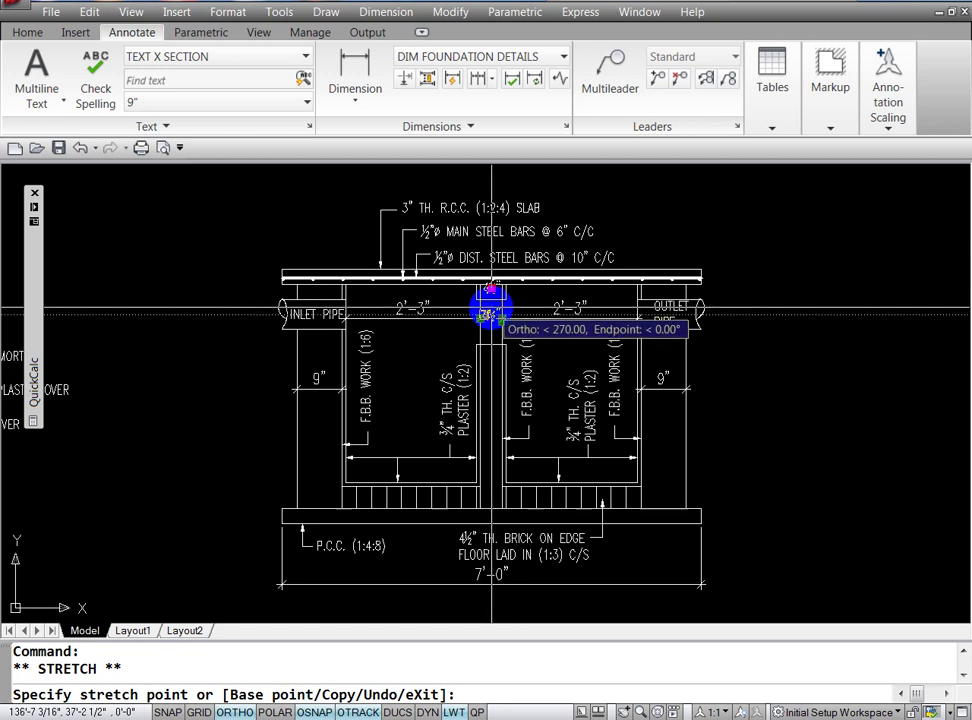
key(F3)
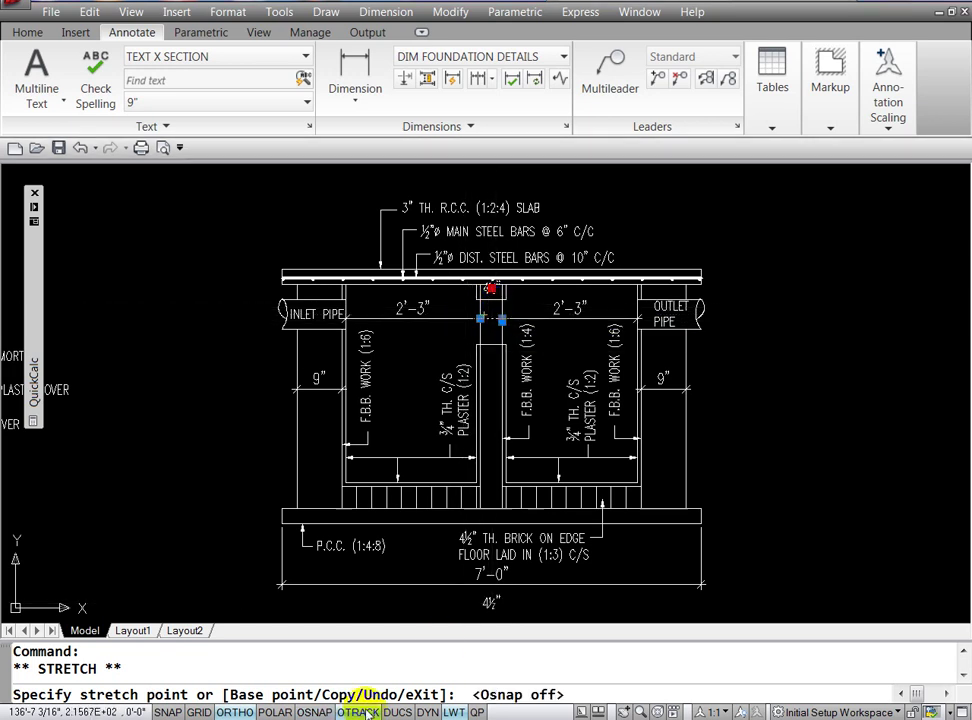
drag(466, 325, 488, 313)
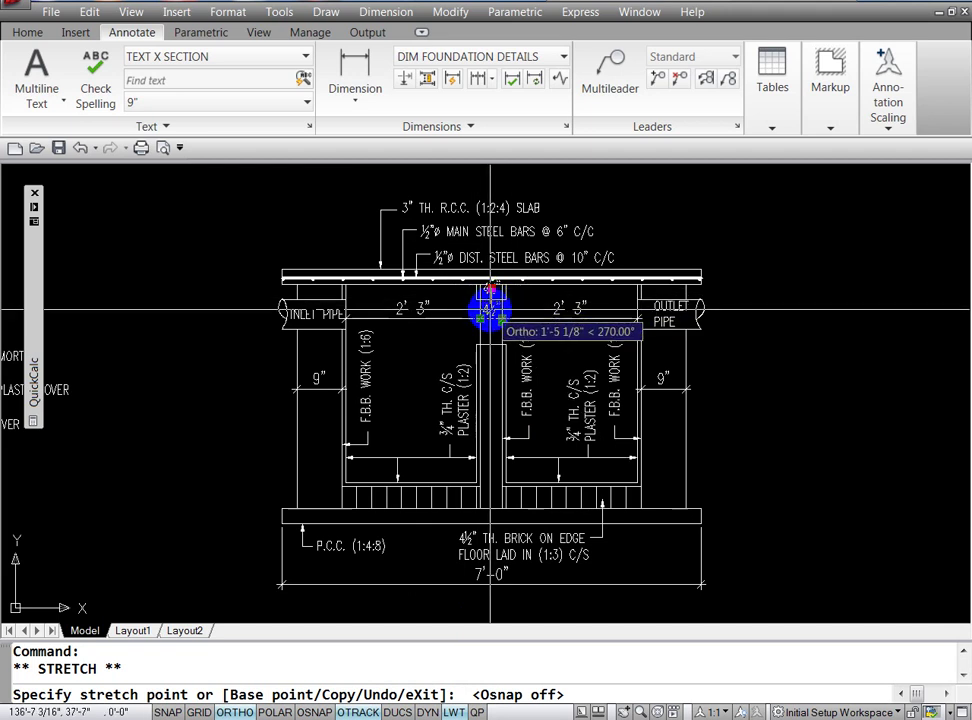
click(488, 310)
key(Escape)
key(Escape)
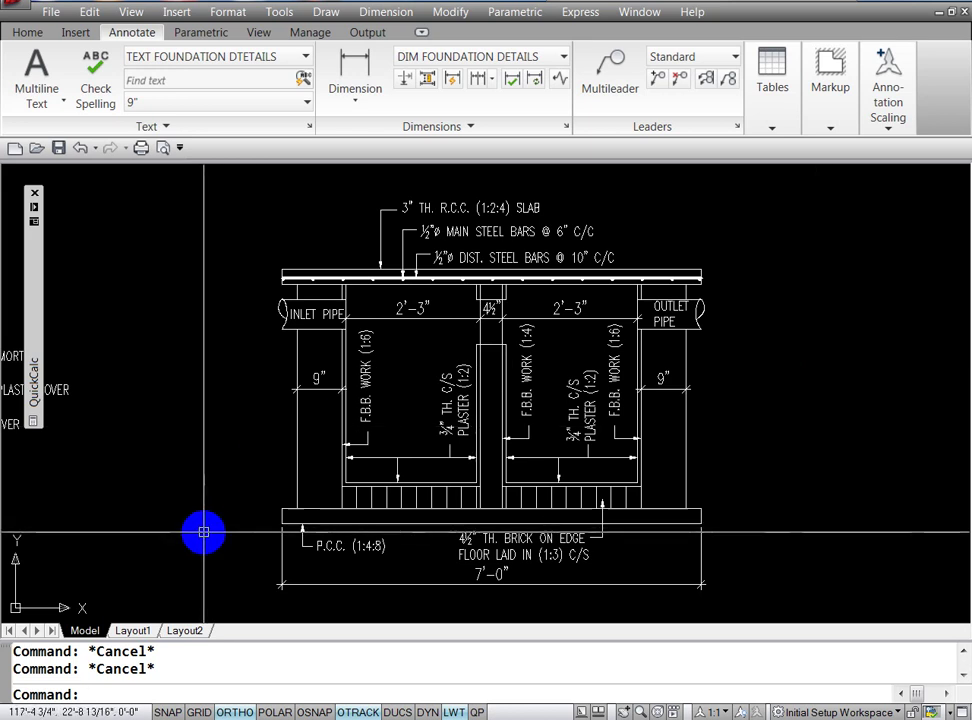
text(DLI)
Step: Turn object snap back on, cancel the linear dimension at the slab's right end, and open the Object Snap settings
key(Return)
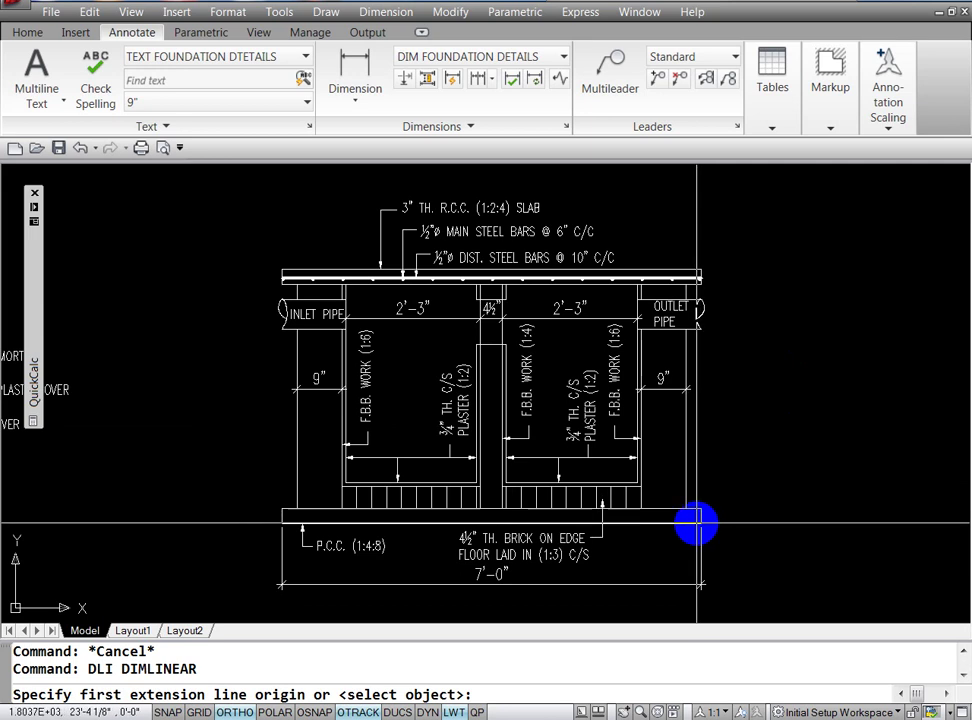
key(F3)
click(697, 521)
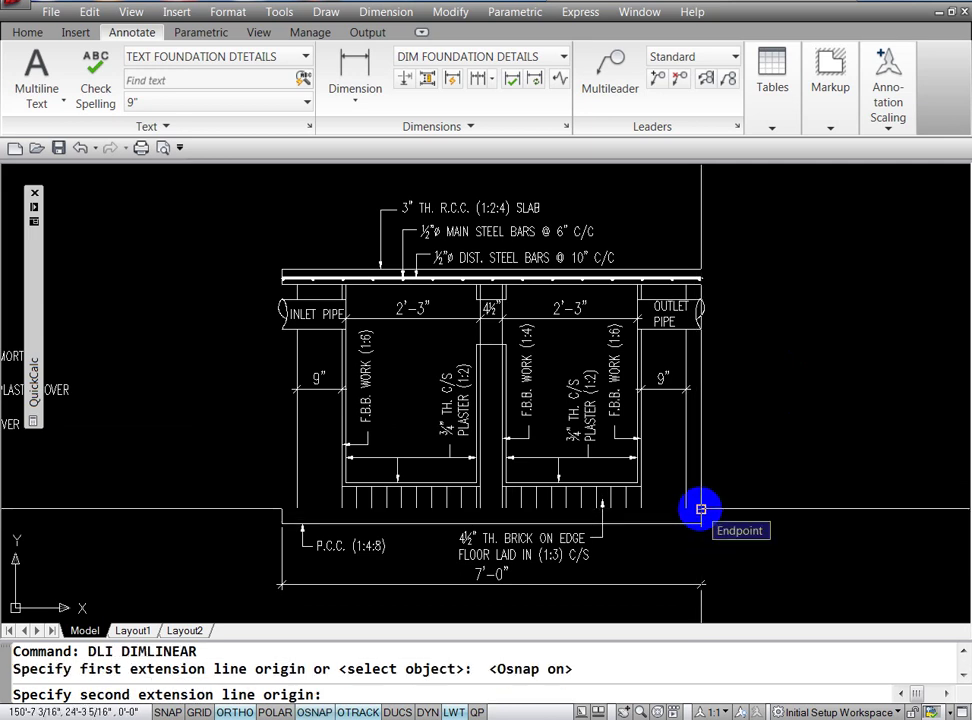
key(Escape)
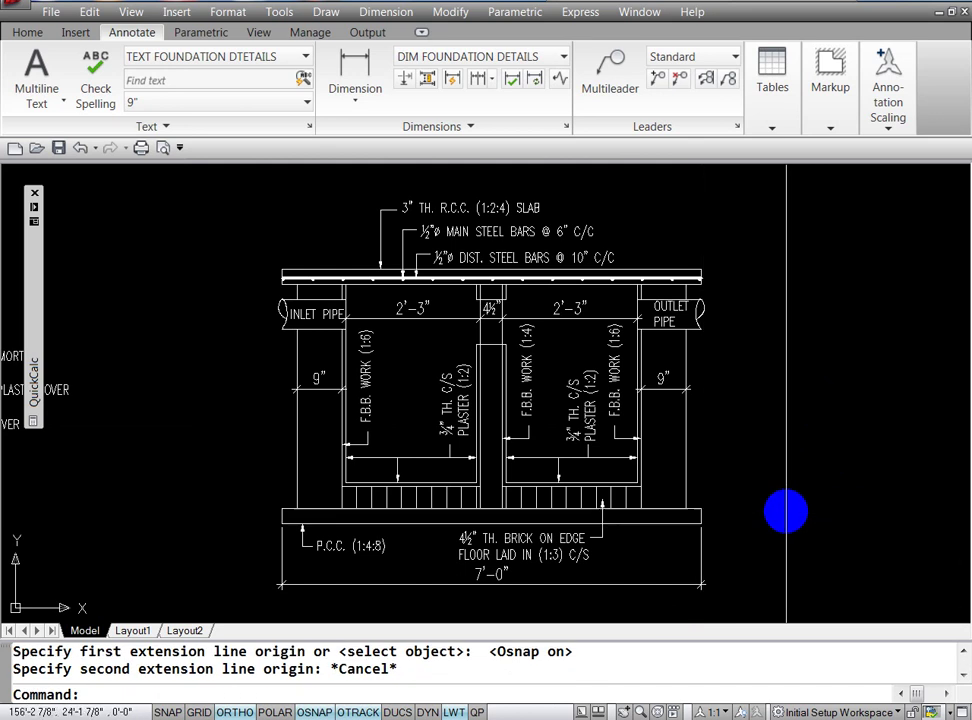
key(Escape)
key(Return)
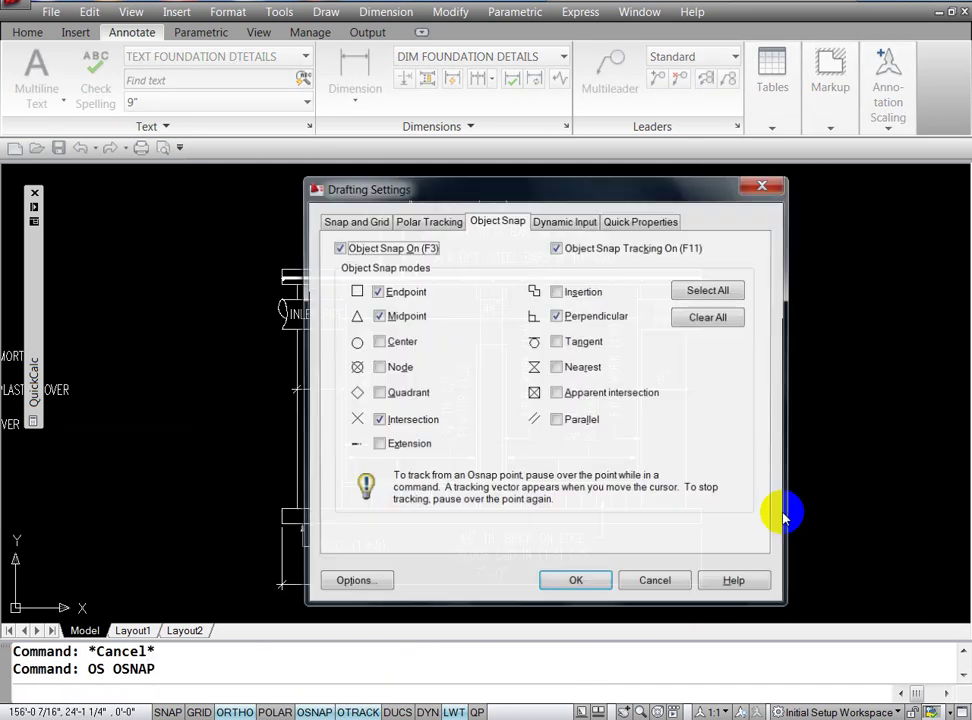
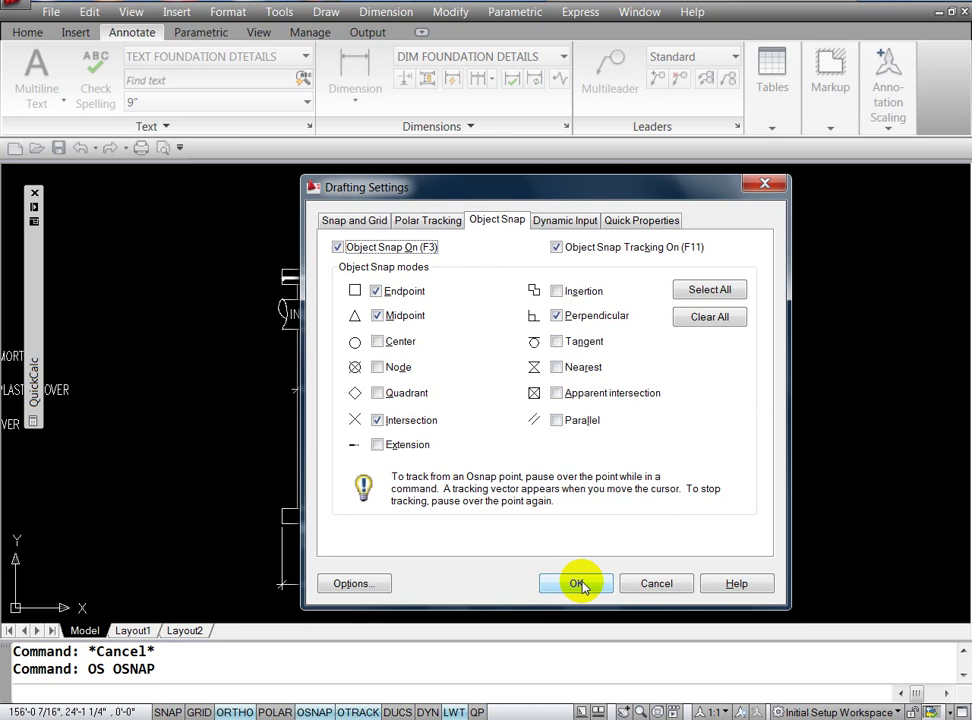
Step: Enable Nearest and Quadrant in the Drafting Settings object snap list and close the dialog
click(556, 368)
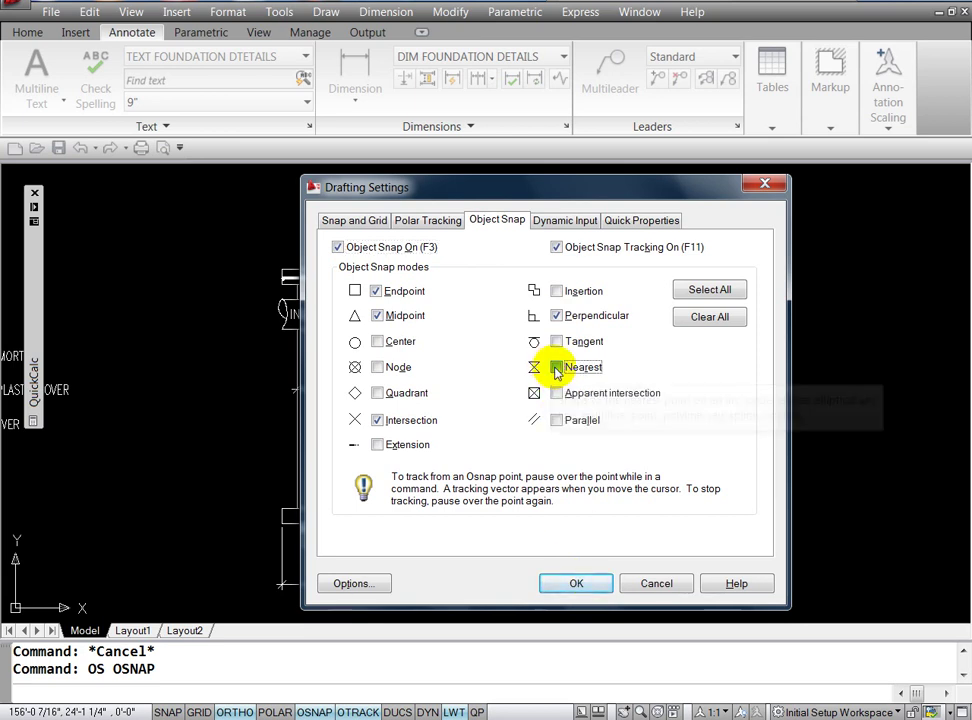
click(377, 393)
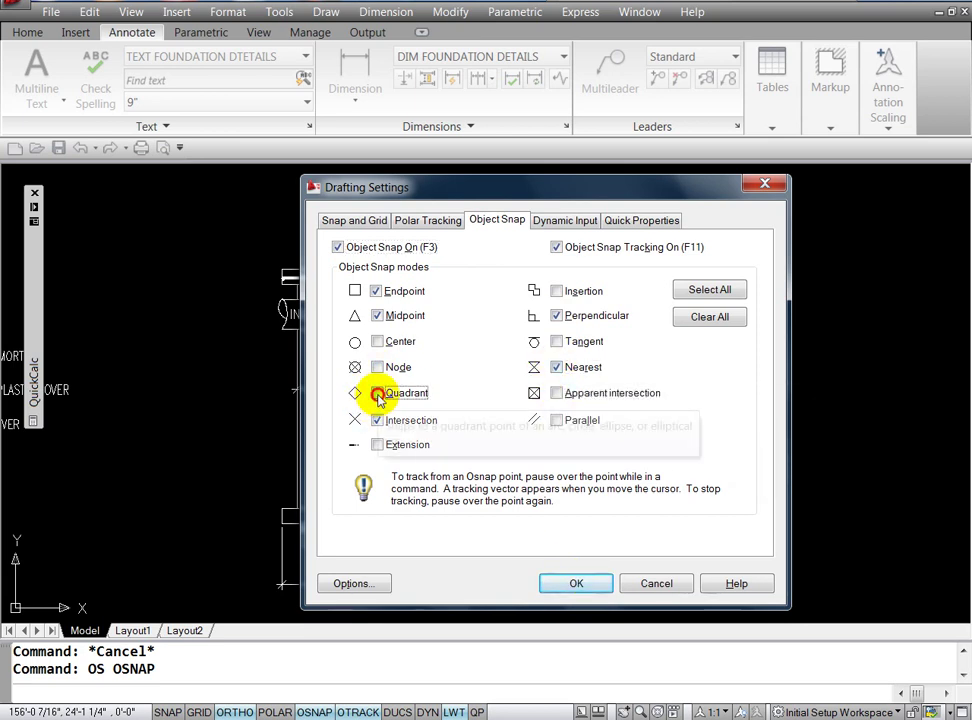
click(558, 585)
text(DLI)
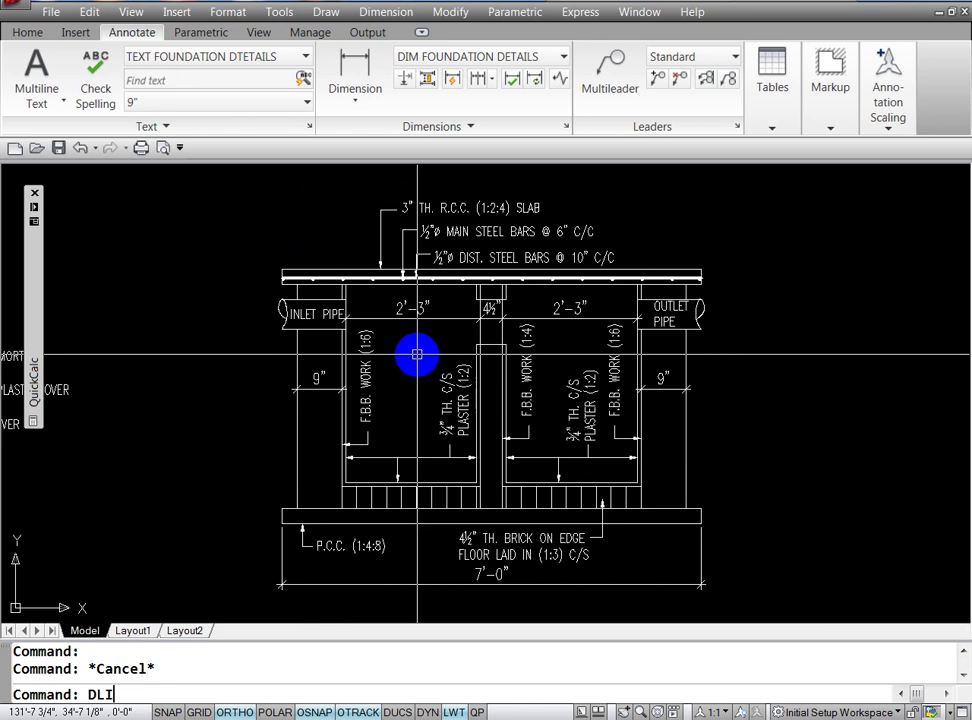
Step: Add a 3" linear dimension for the P.C.C. base thickness on the right side
key(Return)
click(700, 523)
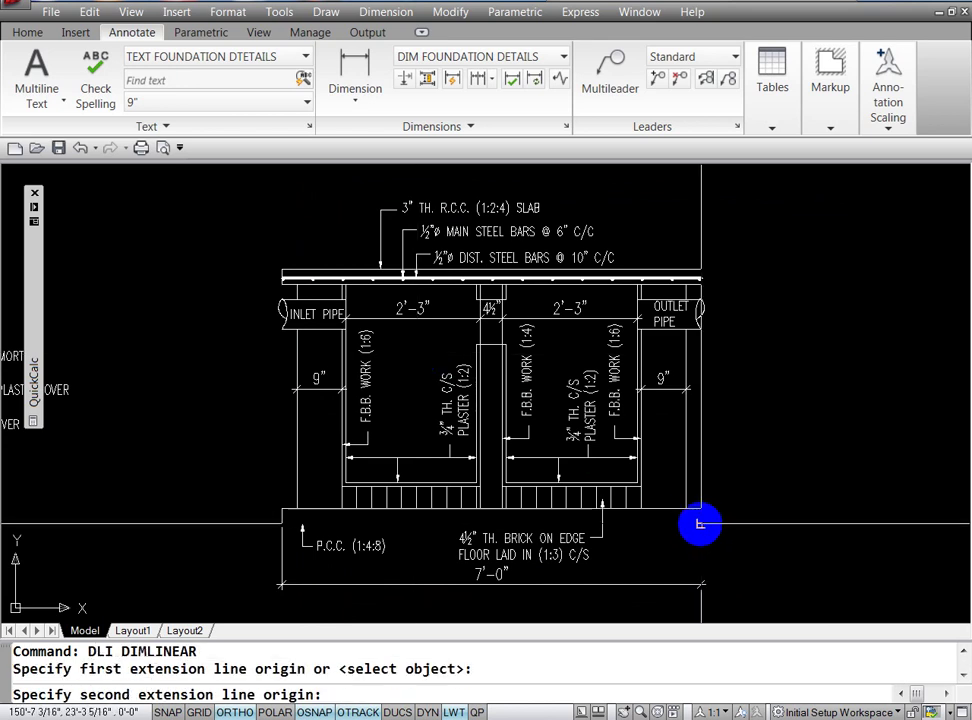
click(701, 508)
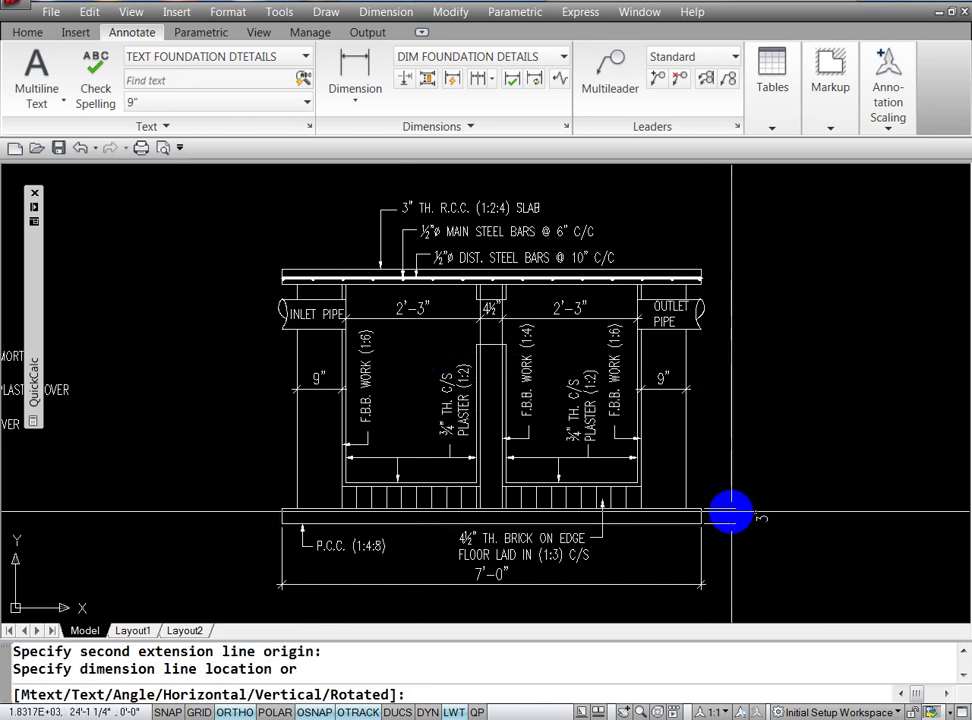
click(732, 514)
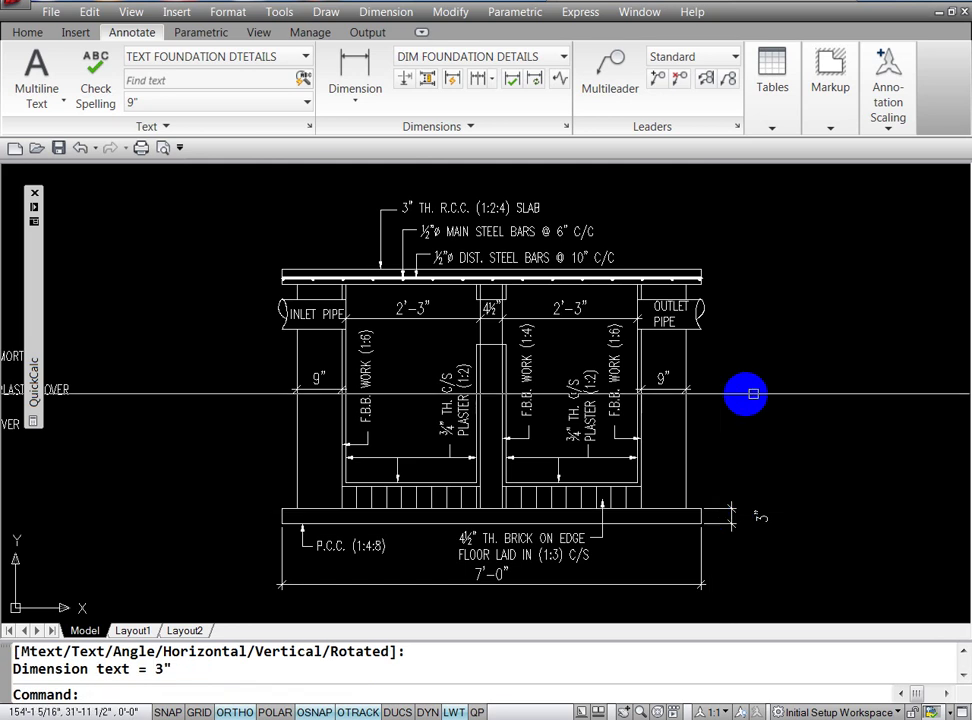
key(Escape)
key(Escape)
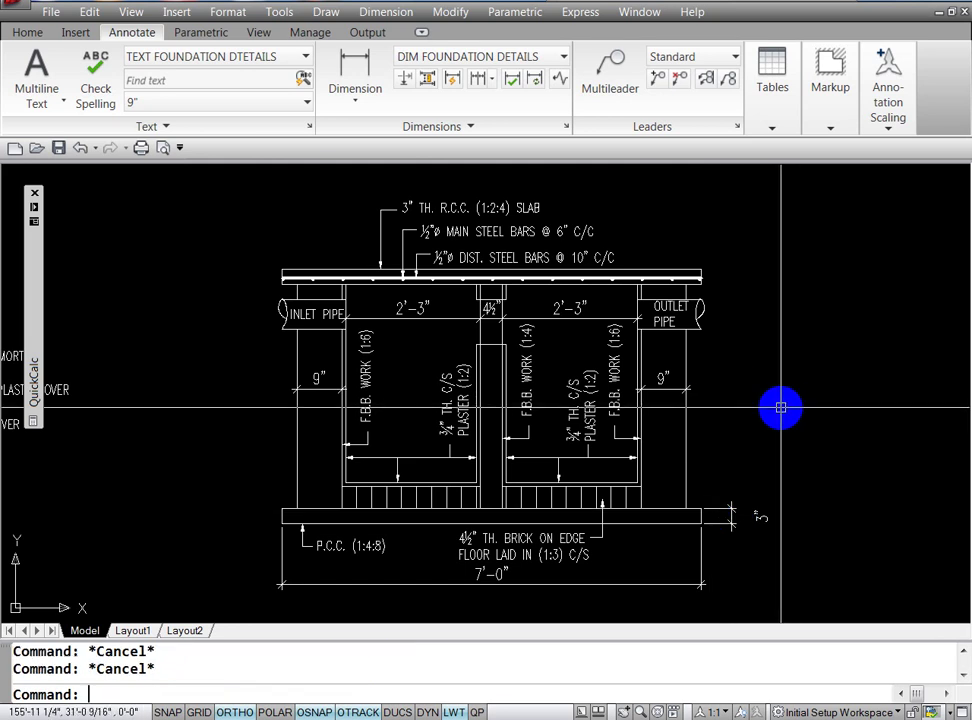
Step: Browse the dimension menus for the linear, continue and baseline options
click(362, 11)
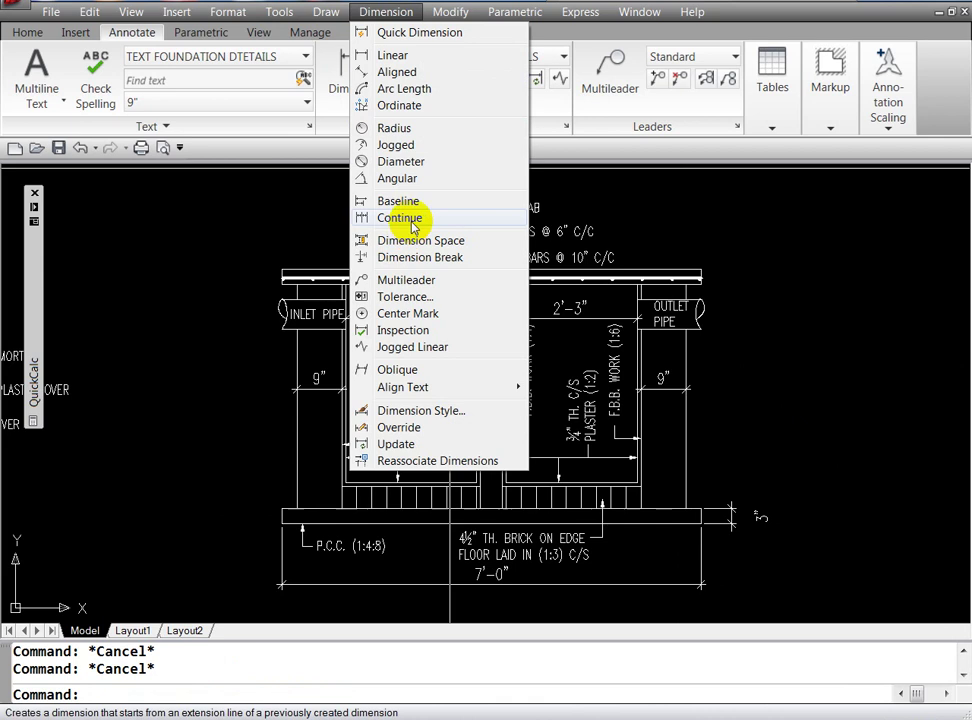
click(223, 301)
click(200, 256)
click(187, 325)
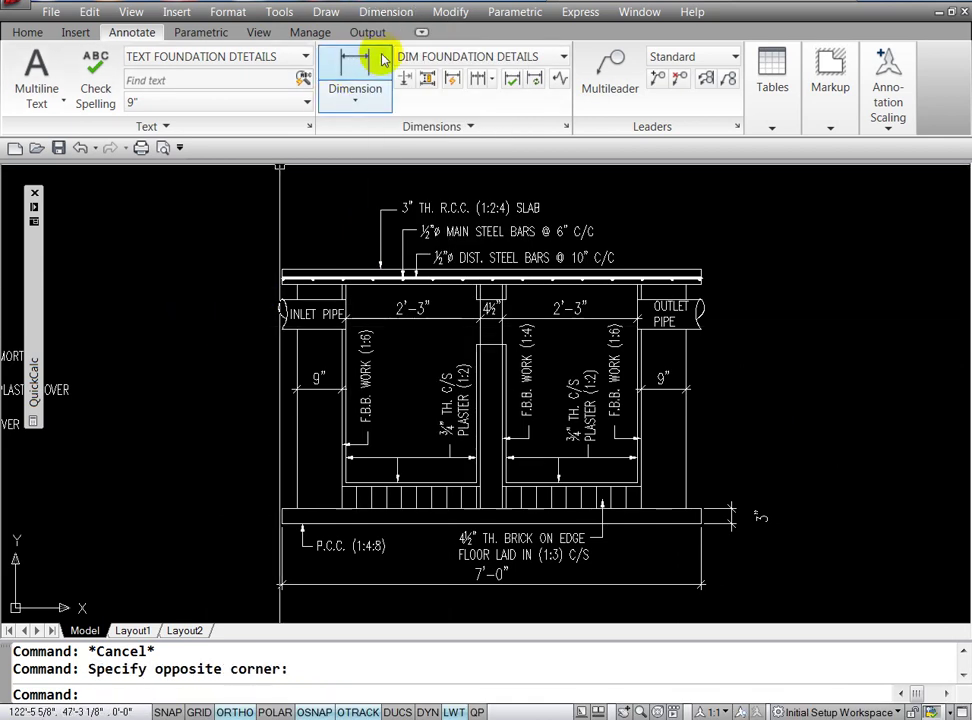
click(353, 100)
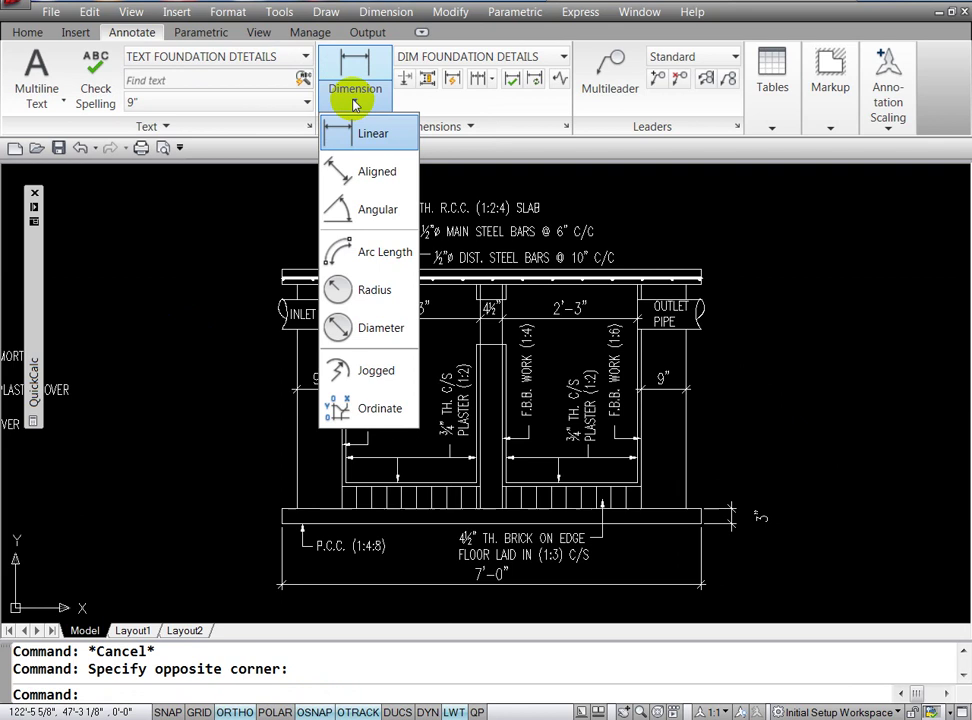
click(200, 392)
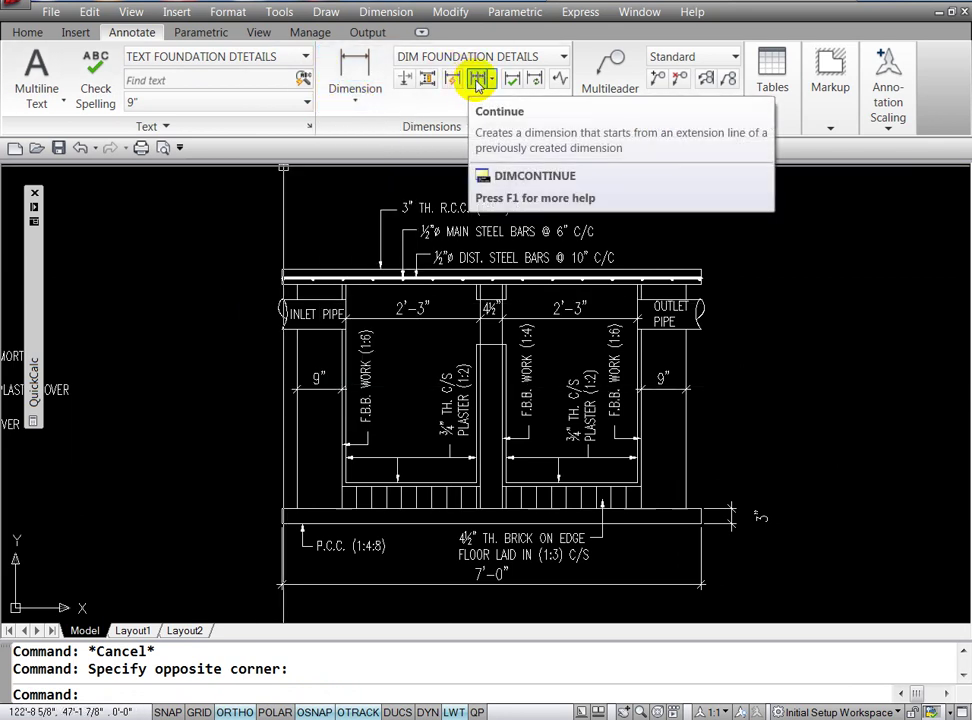
mouse_move(478, 79)
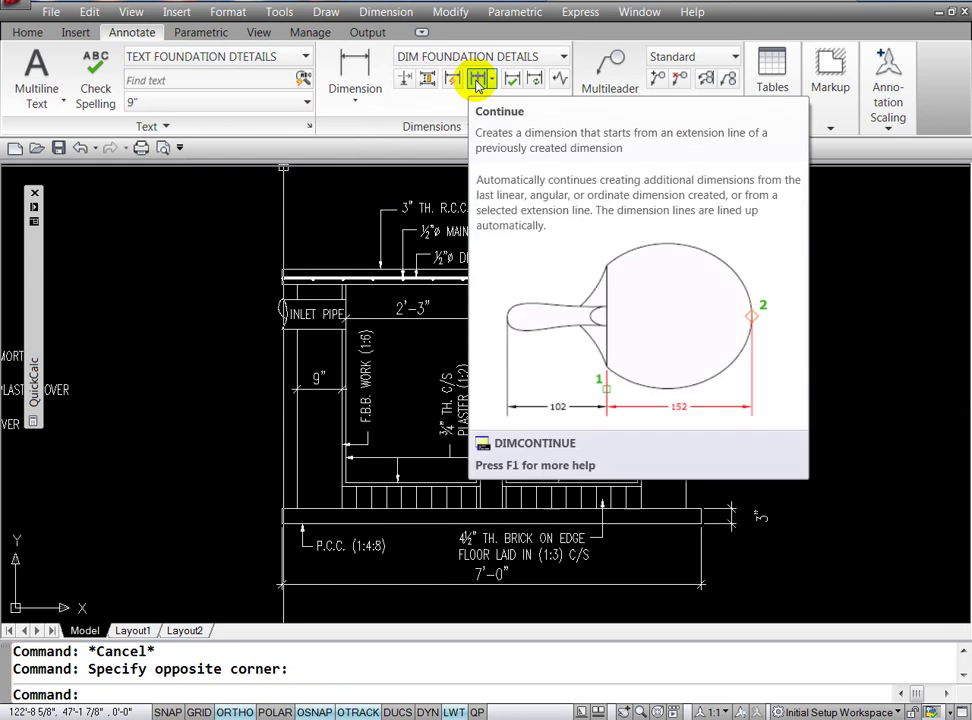
click(491, 84)
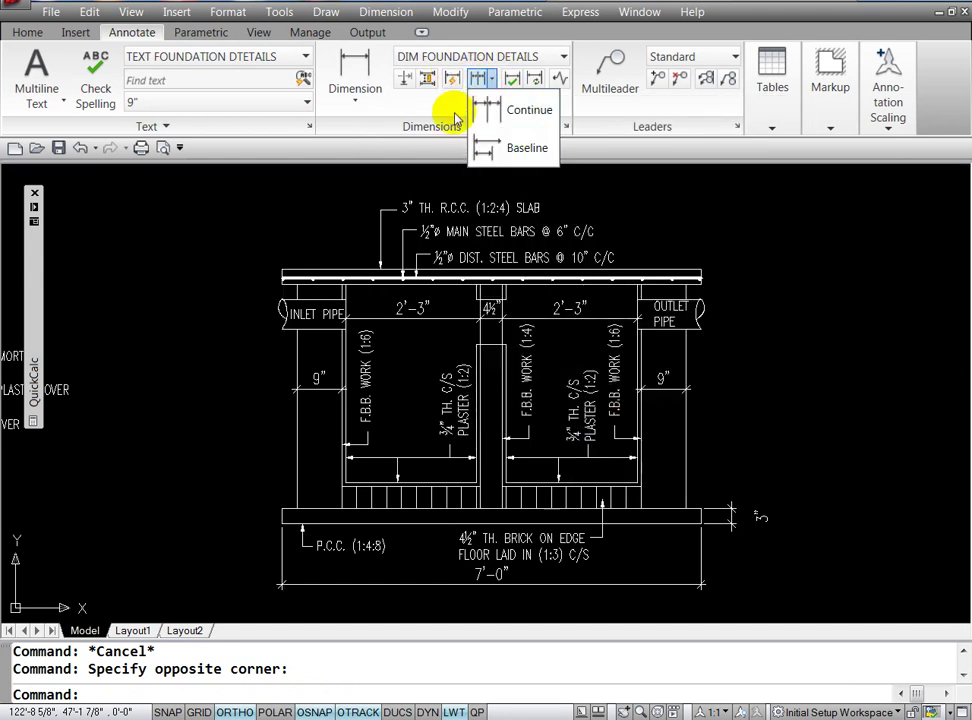
click(268, 229)
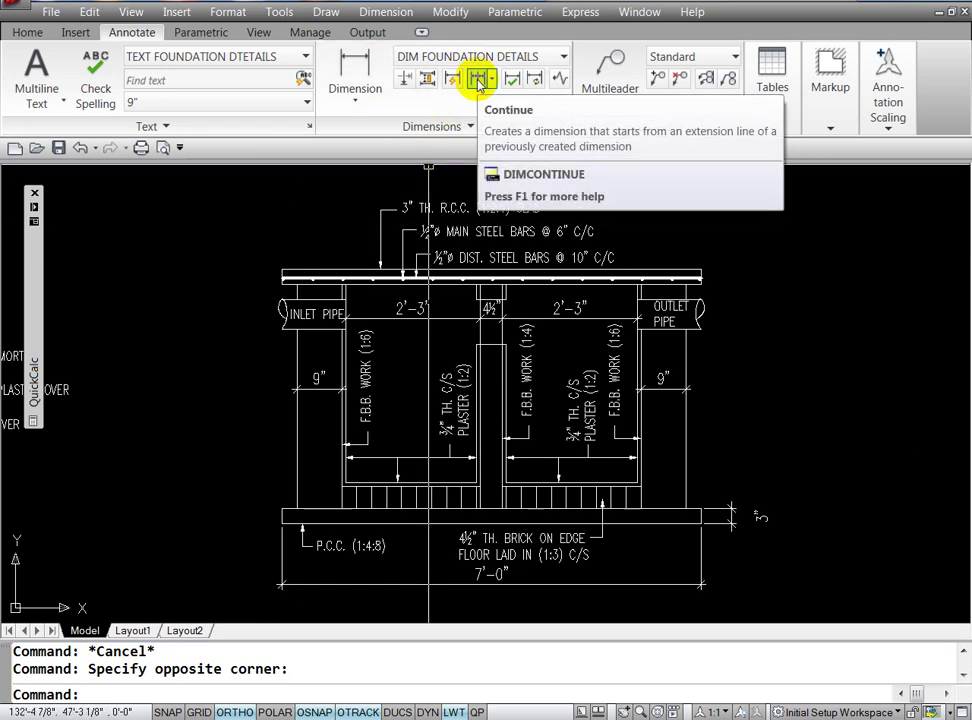
click(152, 349)
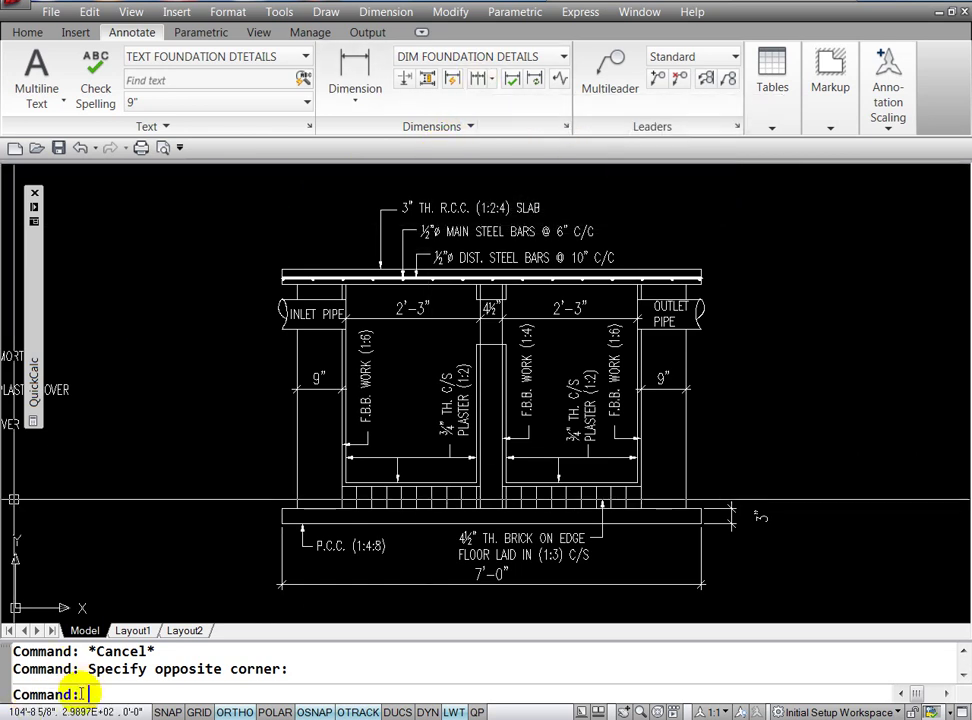
text(DCO)
Step: Continue the chain with 3'-0" to the outlet pipe, 6" across it and 3" for the top slab
key(Return)
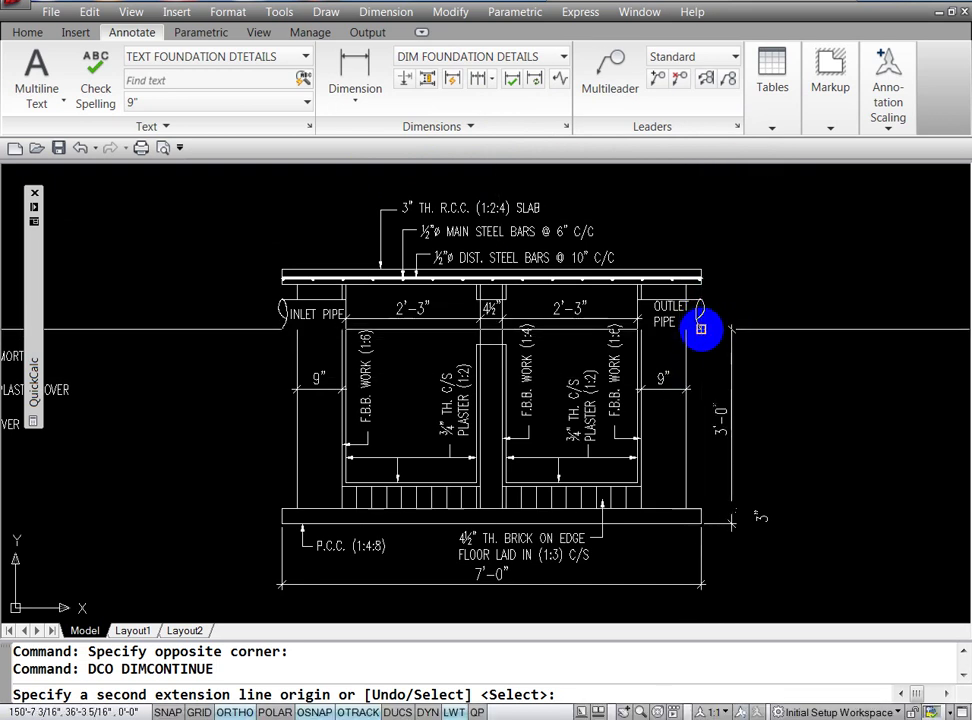
click(701, 328)
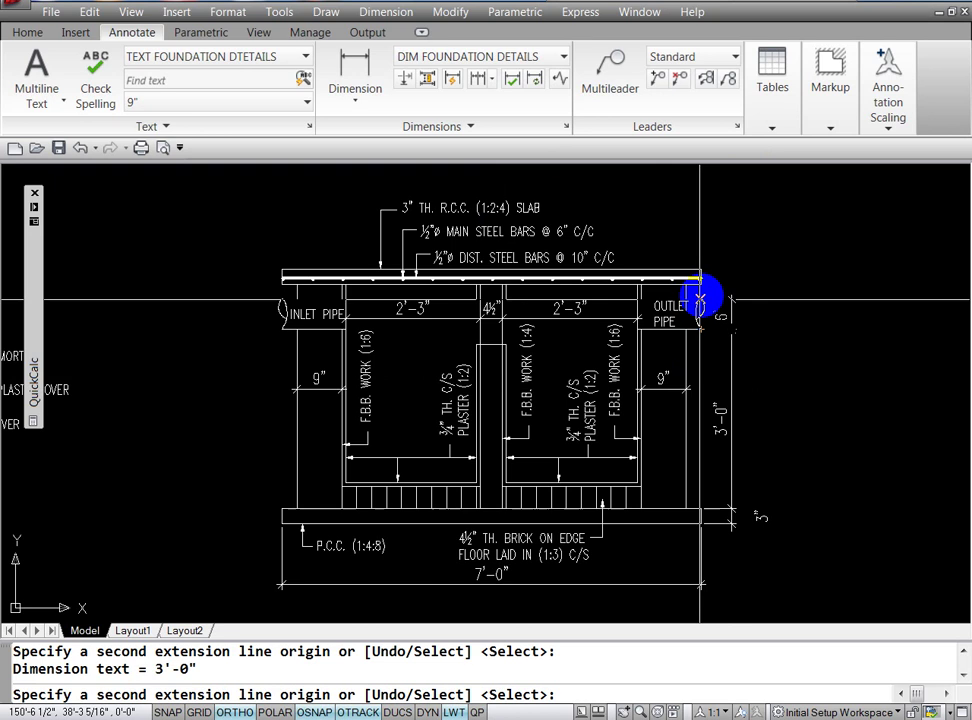
click(700, 298)
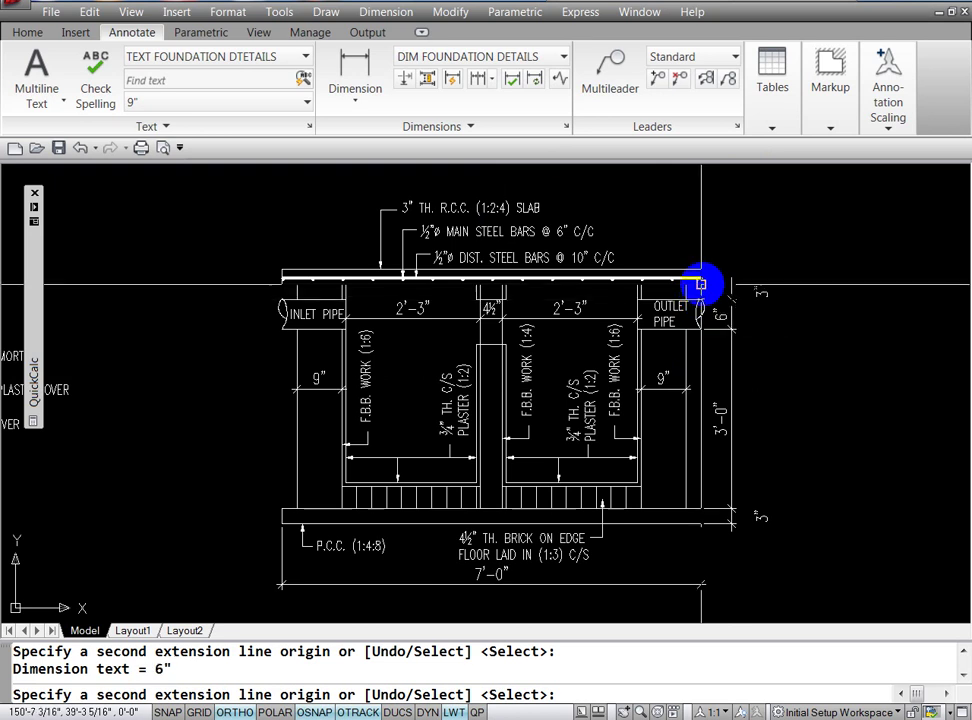
click(701, 283)
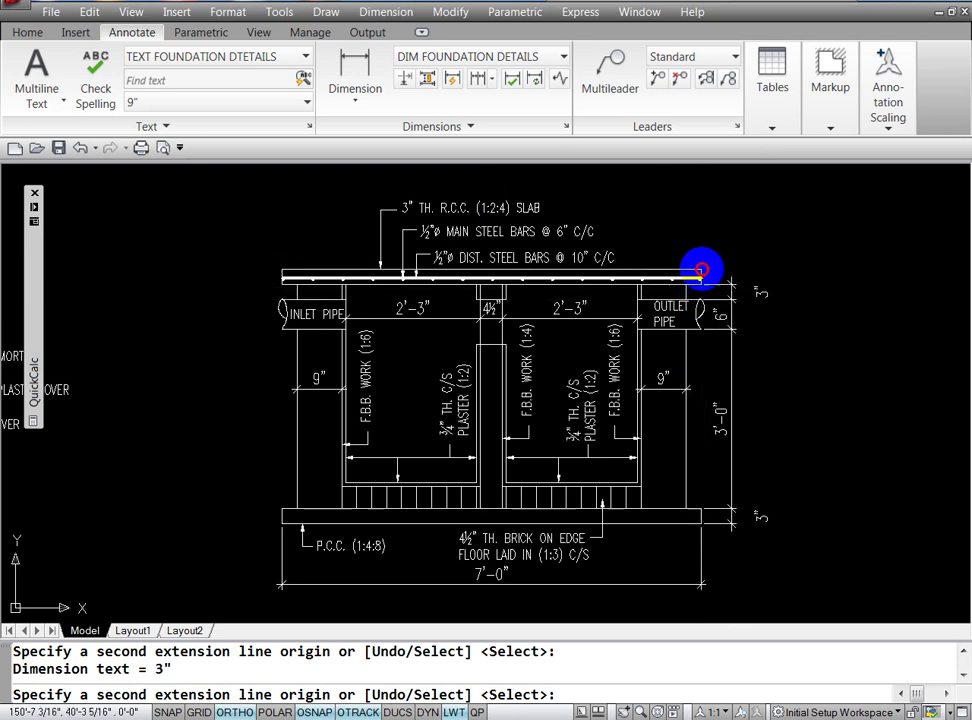
key(Escape)
key(Escape)
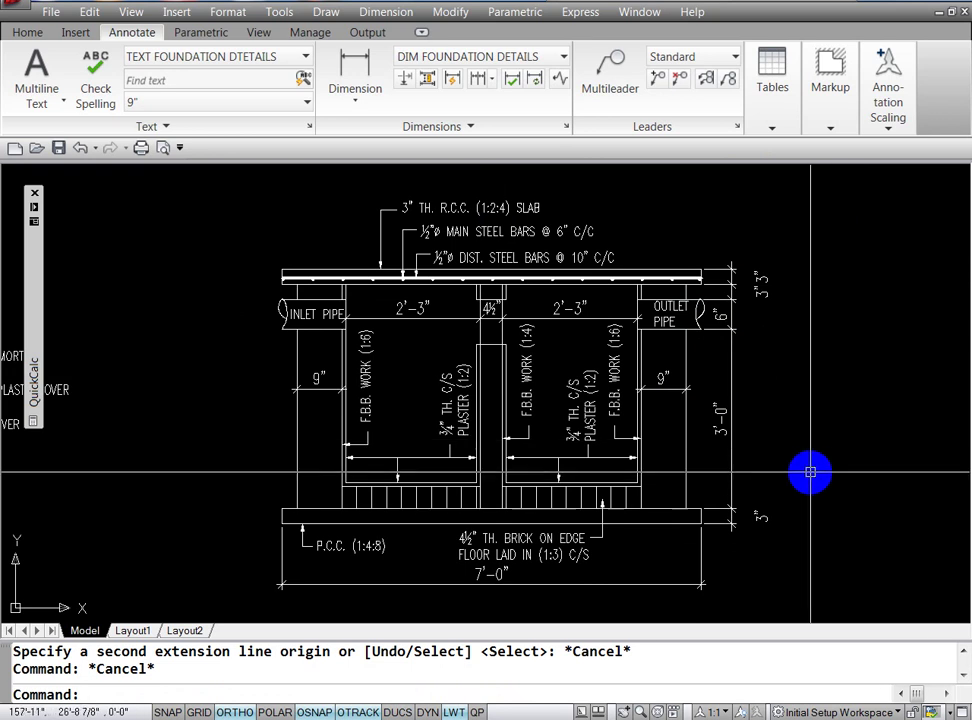
text(DLI)
Step: Dimension the overall 4'-3" height from the P.C.C. corner to the top slab corner
key(Return)
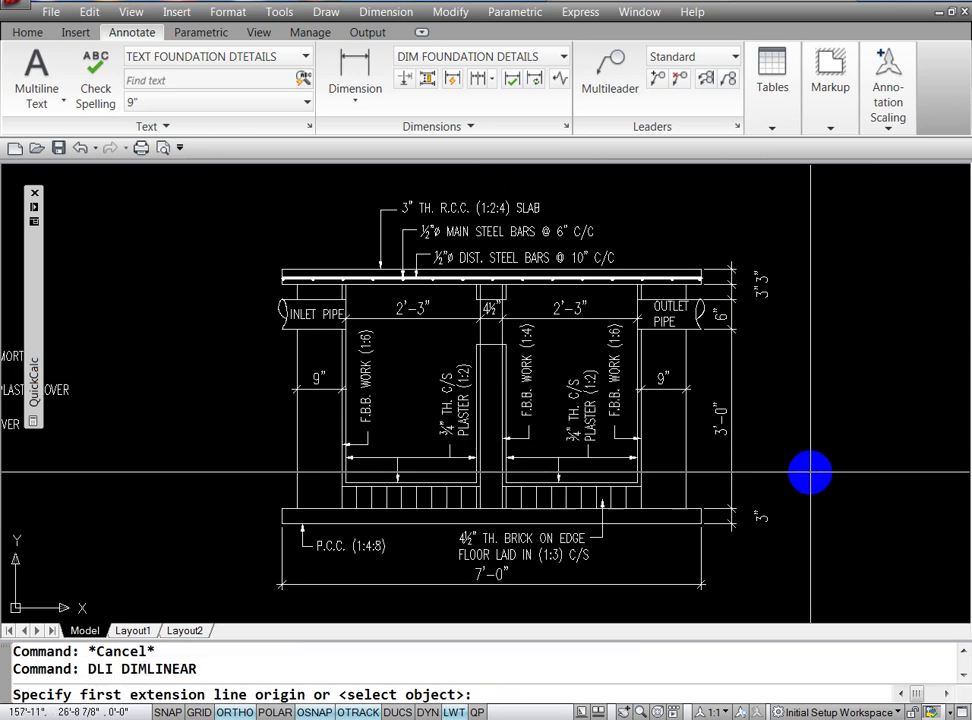
click(698, 522)
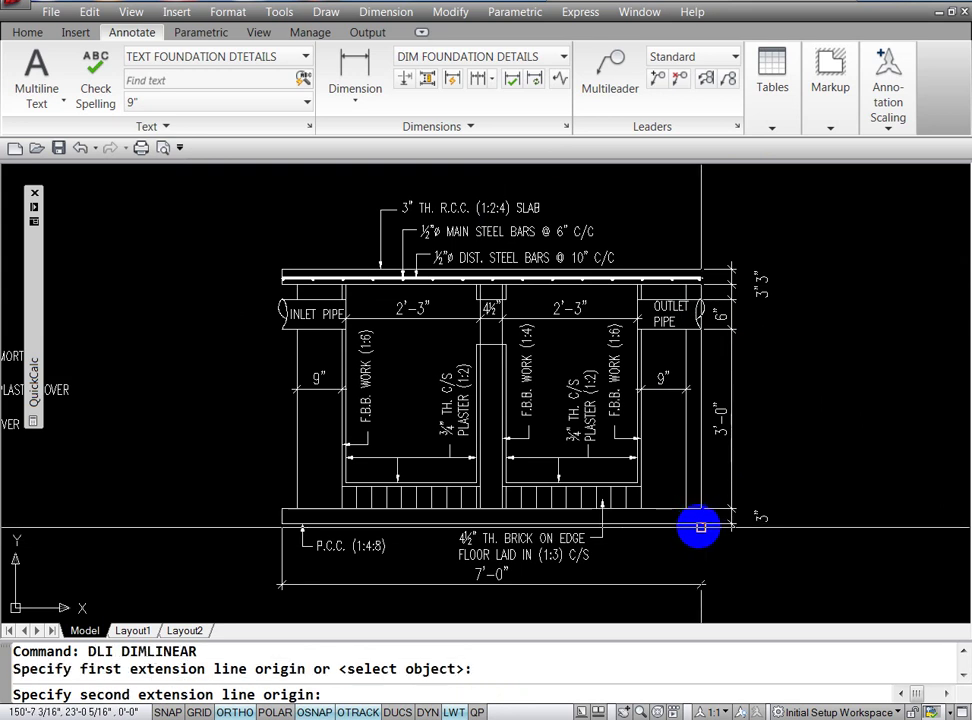
click(698, 268)
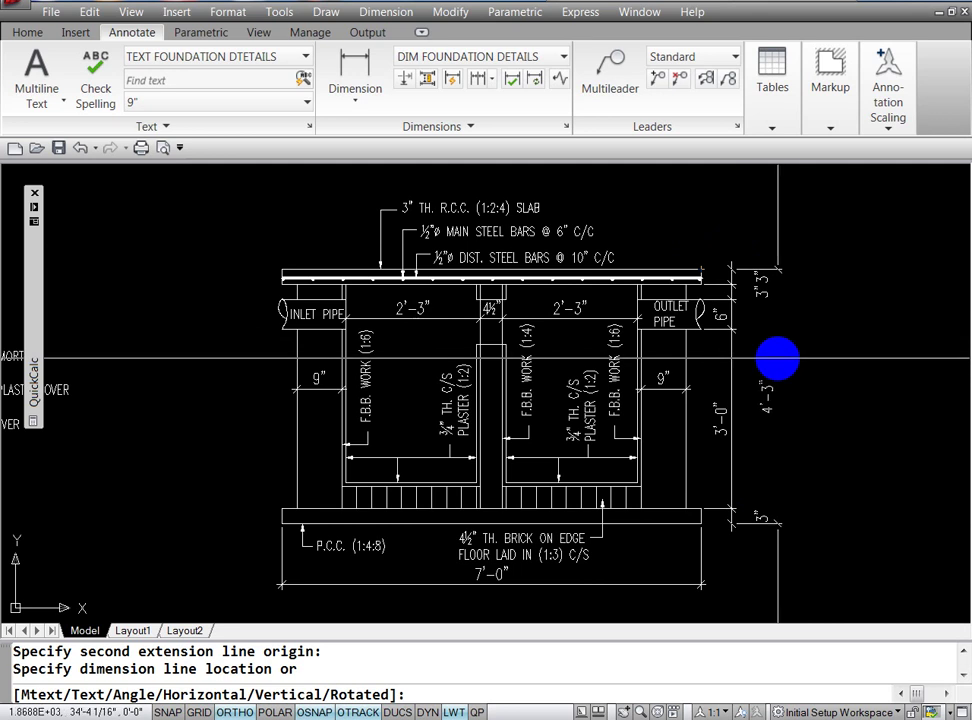
click(779, 357)
key(Escape)
key(Escape)
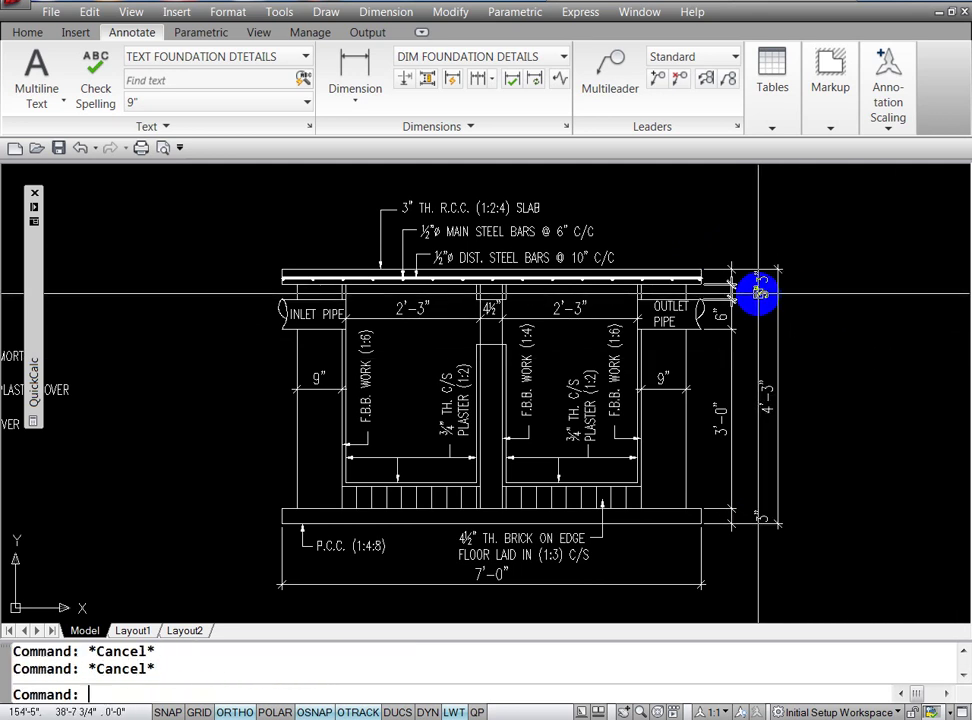
text(Z)
key(Return)
Step: Zoom in on the right side and shift the top 3" and 6" dimensions left
text(W)
key(Return)
click(709, 242)
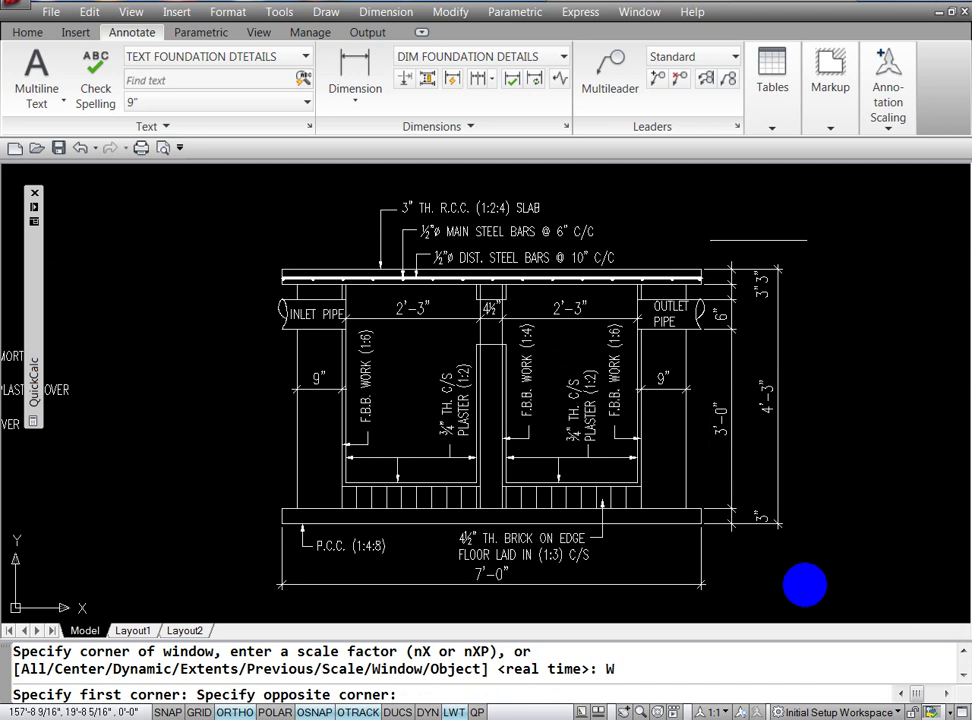
click(837, 557)
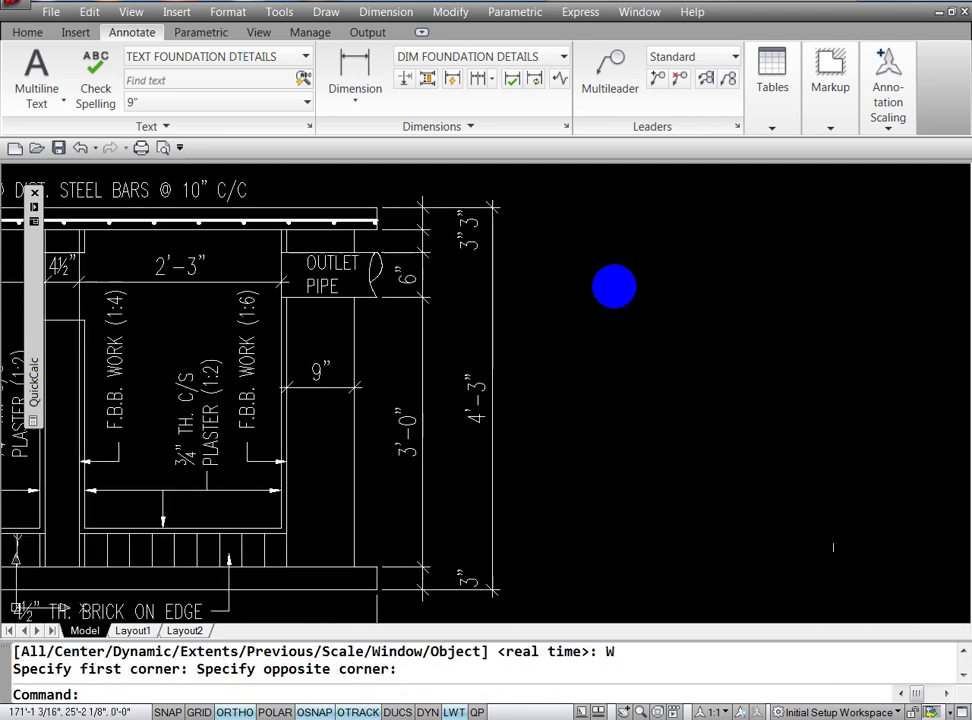
click(467, 217)
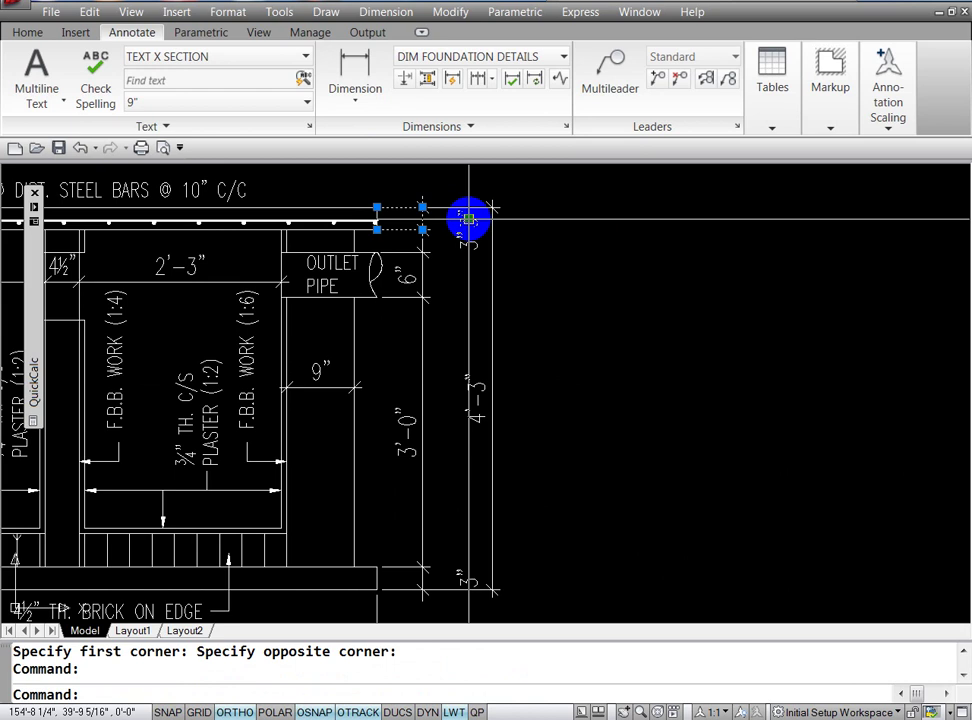
click(468, 218)
click(403, 218)
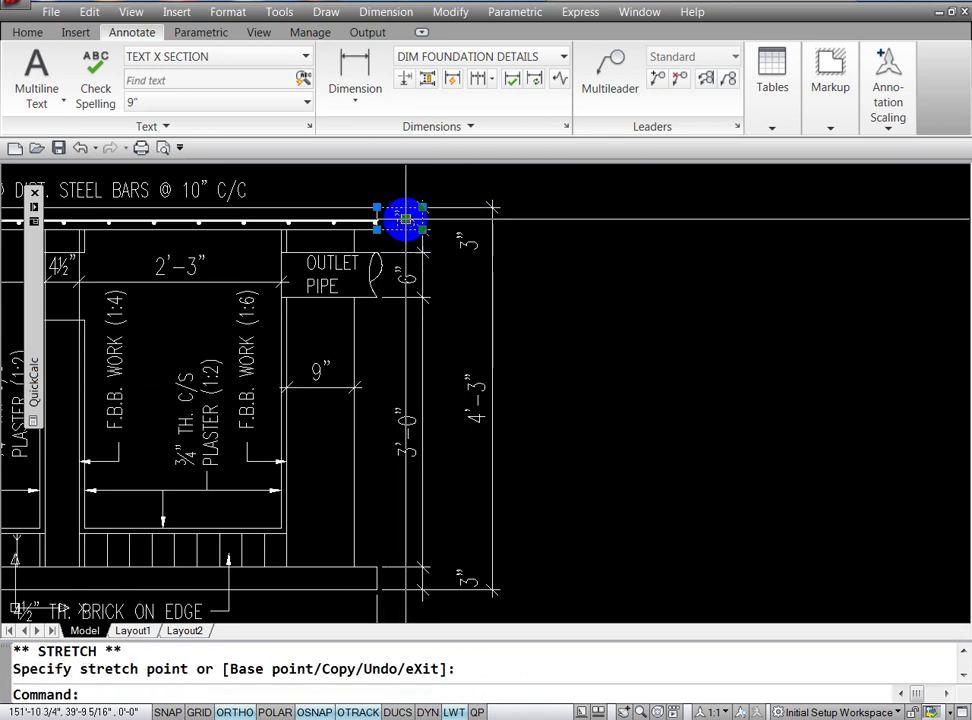
key(Escape)
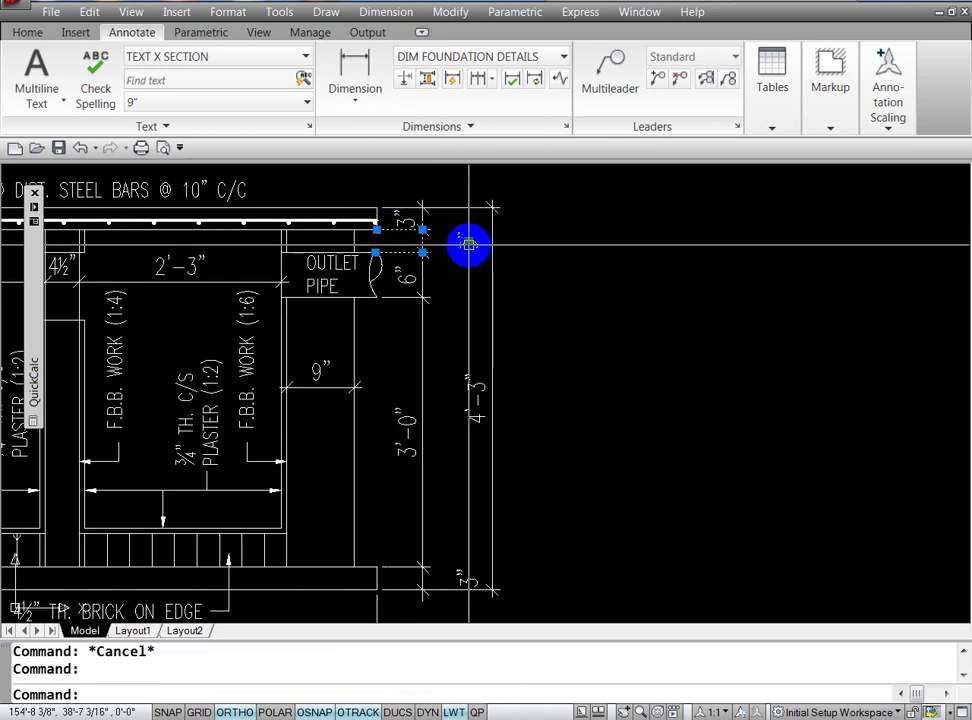
click(471, 242)
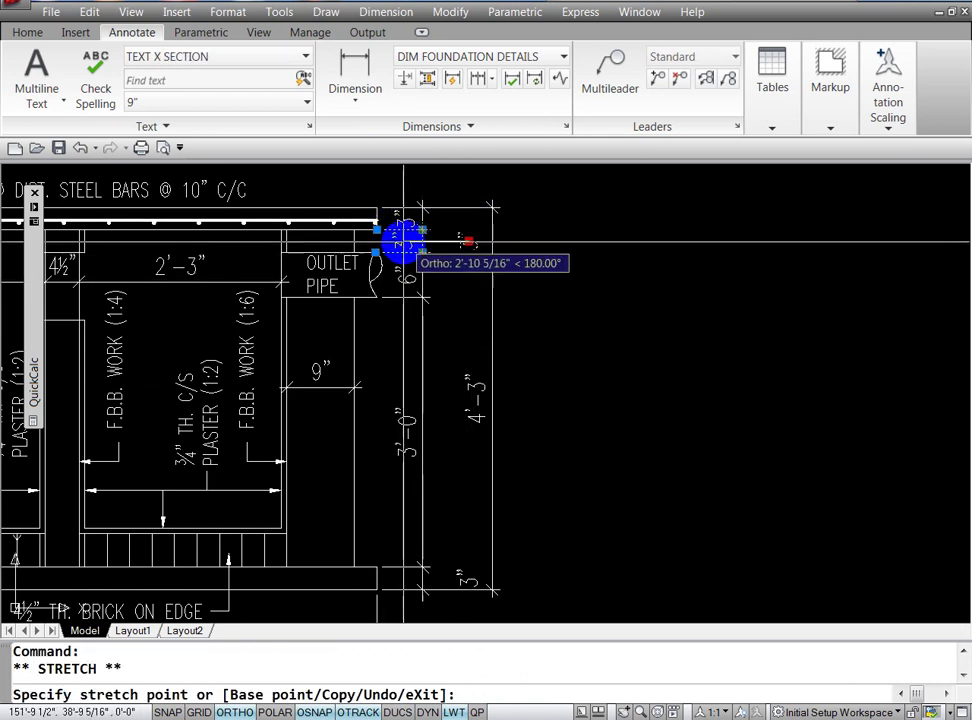
click(405, 240)
key(Escape)
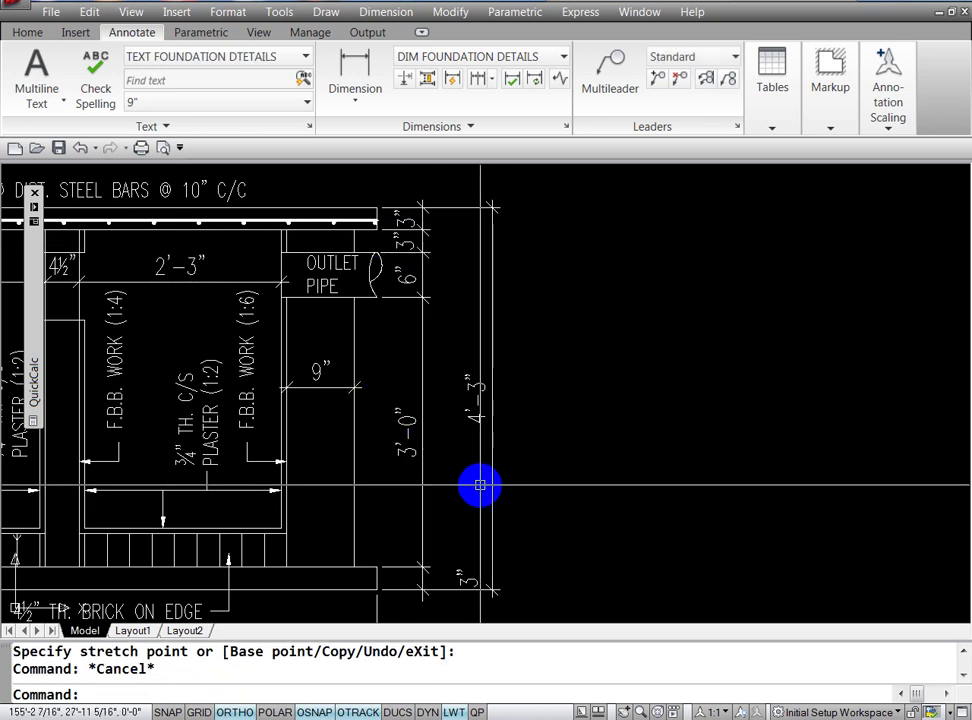
Step: Move the bottom 3" text and pull the 4'-3" overall dimension closer to the wall
click(462, 582)
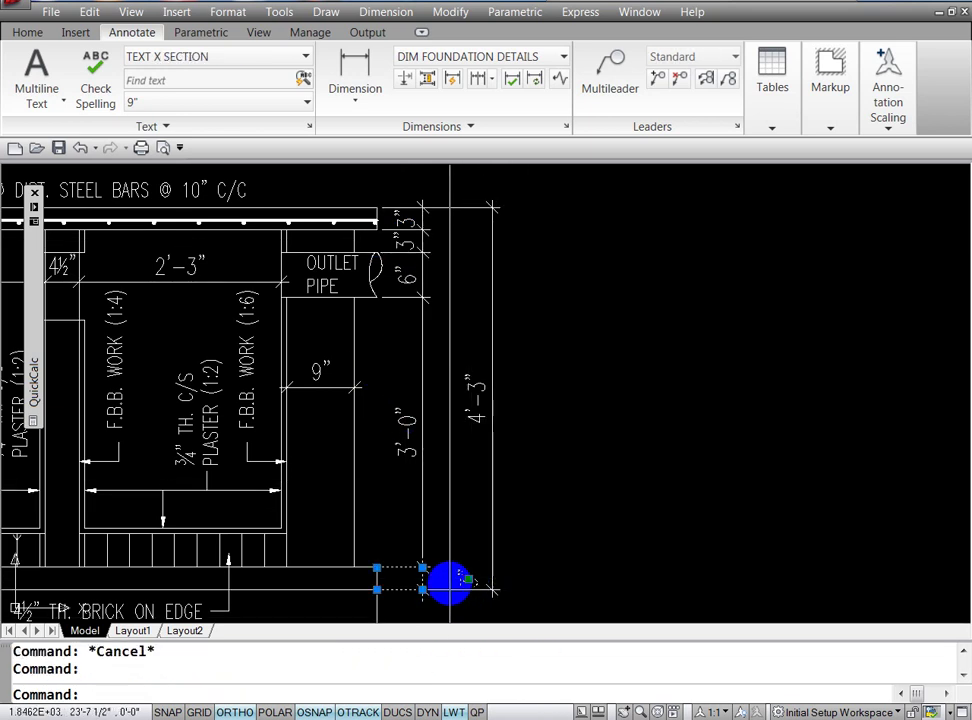
click(468, 578)
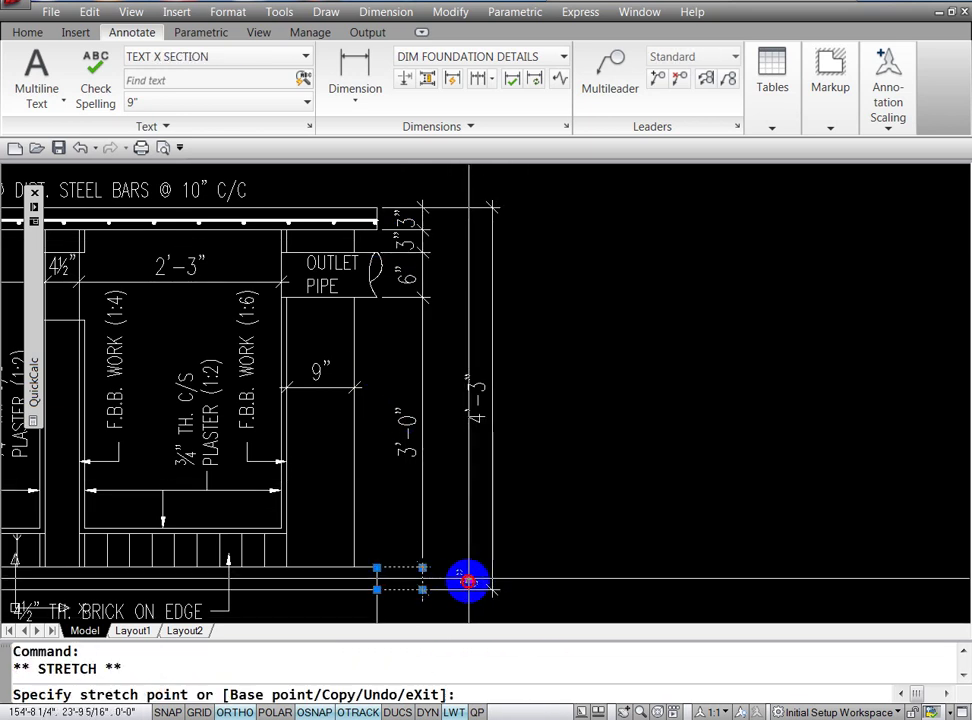
click(403, 580)
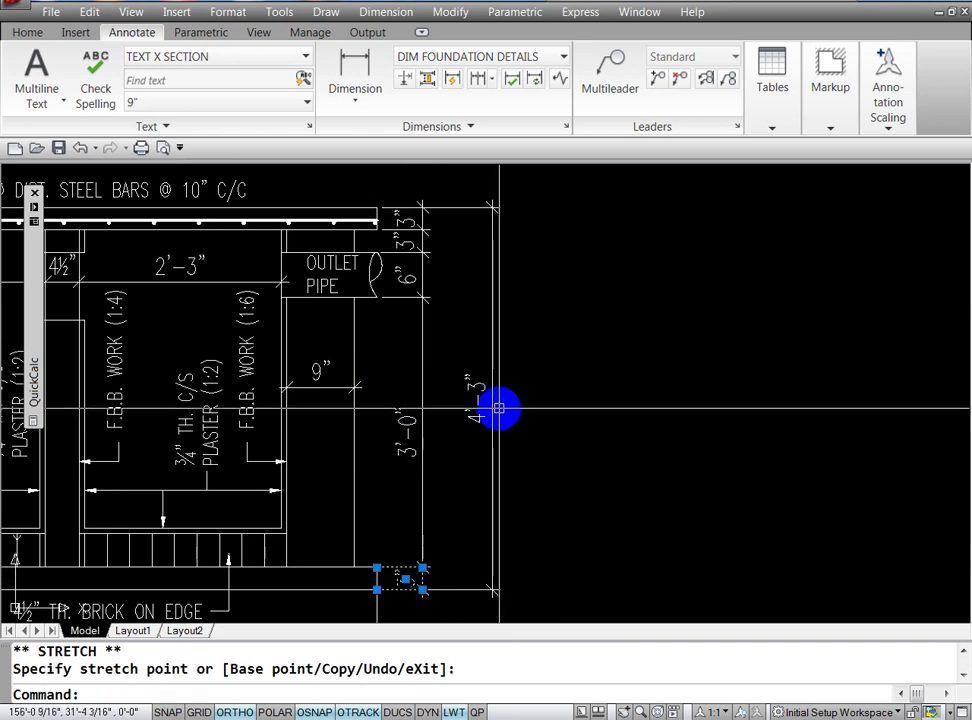
click(498, 408)
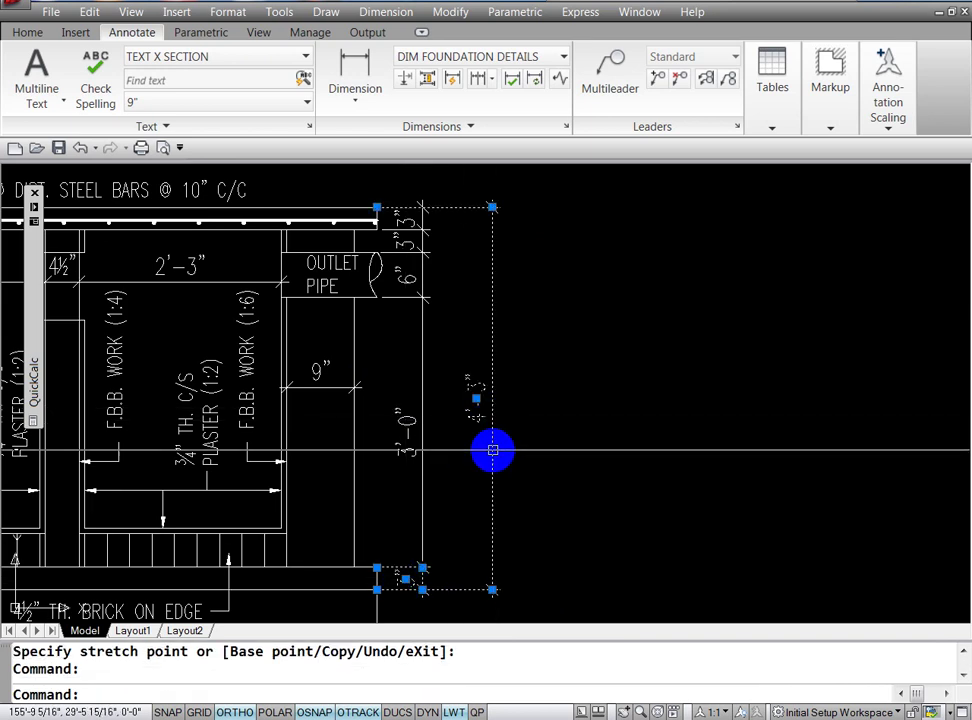
click(492, 590)
click(459, 590)
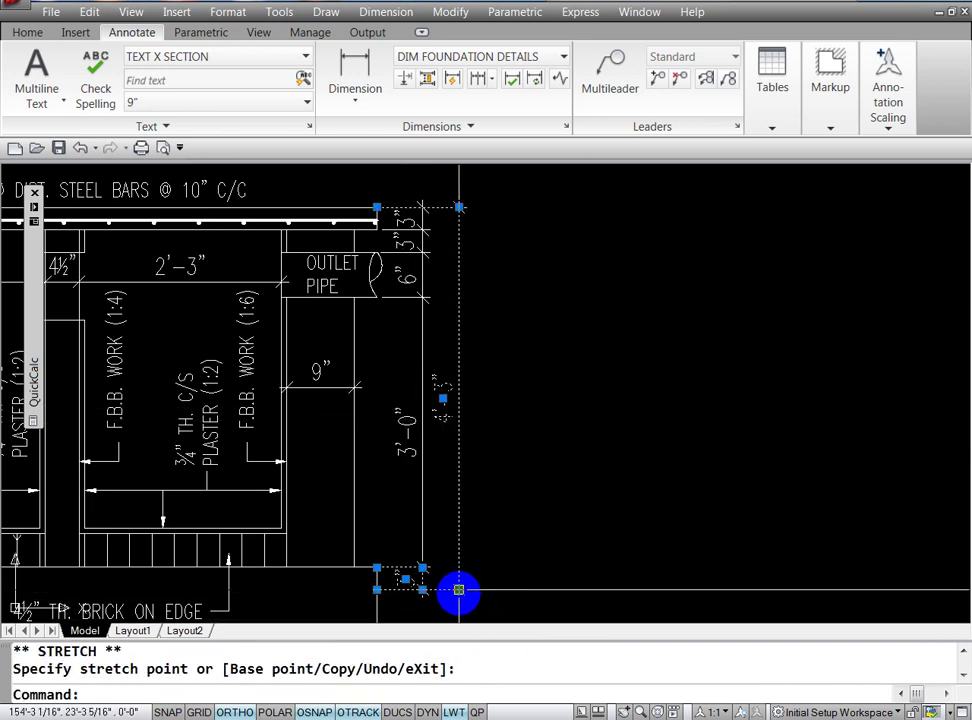
click(449, 395)
key(Escape)
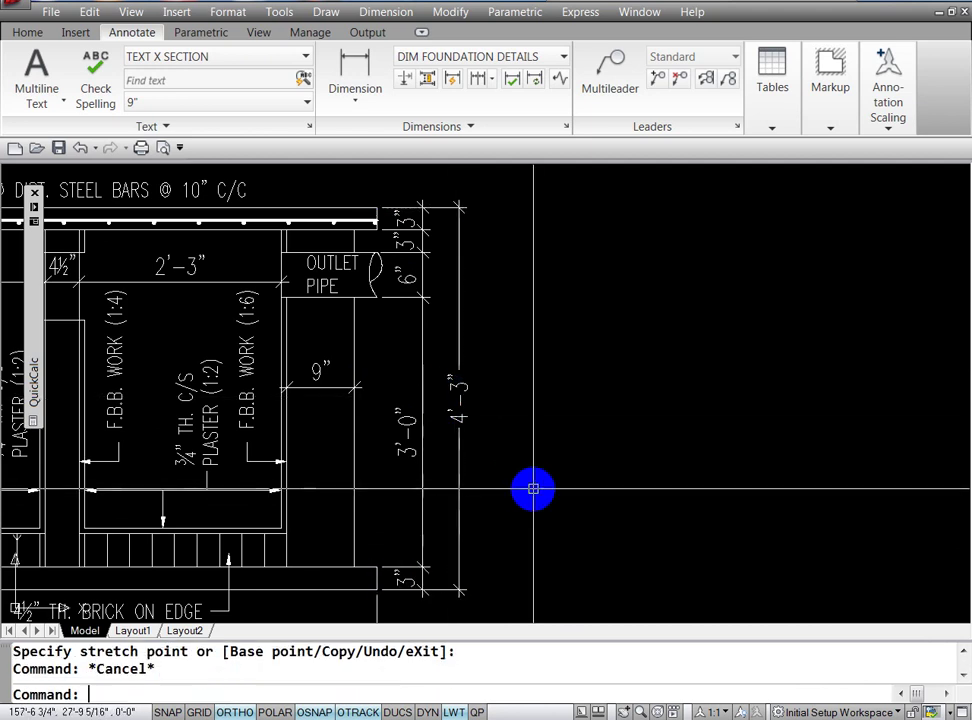
key(Escape)
Step: Zoom out and pan so the whole septic tank section sits centred in view
key(Return)
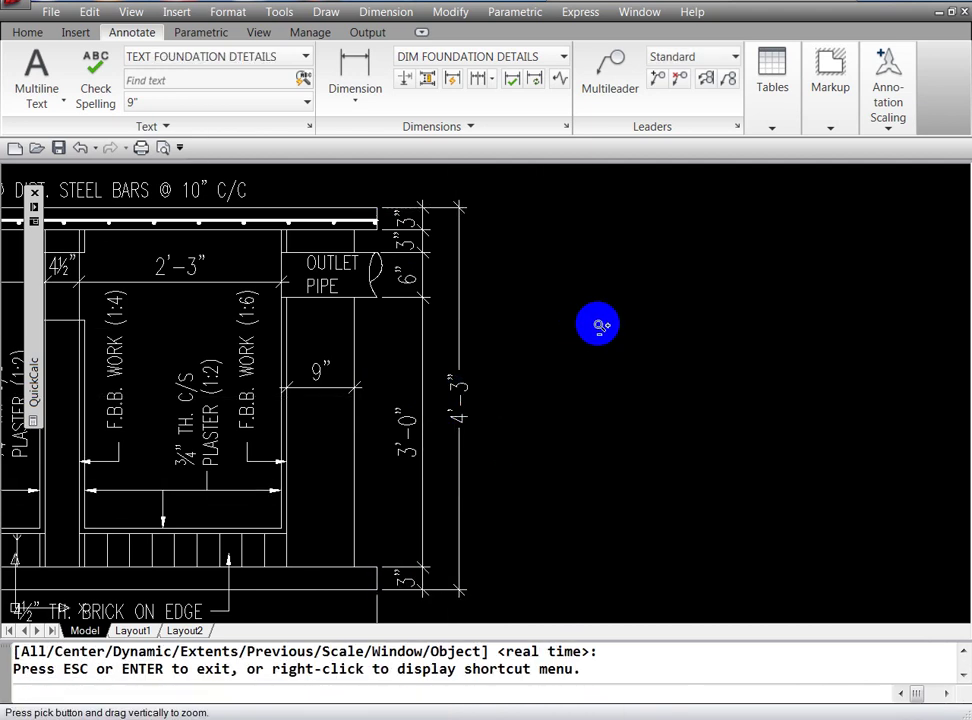
mouse_move(599, 325)
mouse_down()
mouse_move(716, 423)
mouse_move(651, 315)
mouse_up()
mouse_move(665, 368)
mouse_down()
mouse_move(655, 405)
mouse_move(629, 405)
mouse_move(646, 336)
mouse_up()
key(Escape)
key(Escape)
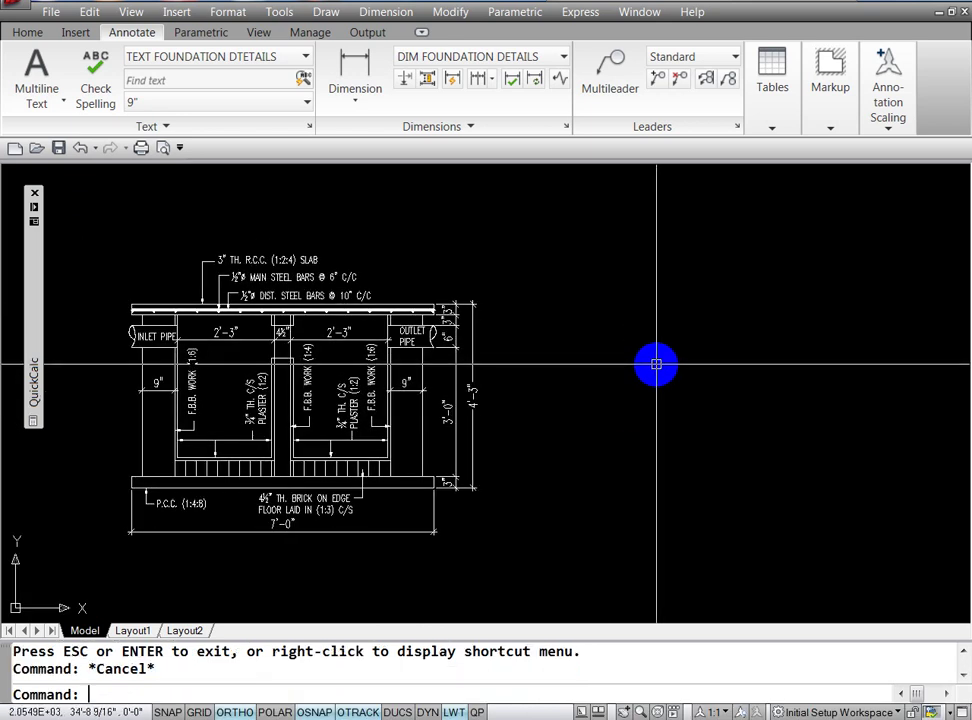
text(P)
key(Return)
mouse_move(503, 471)
mouse_down()
mouse_move(686, 412)
mouse_move(736, 447)
mouse_up()
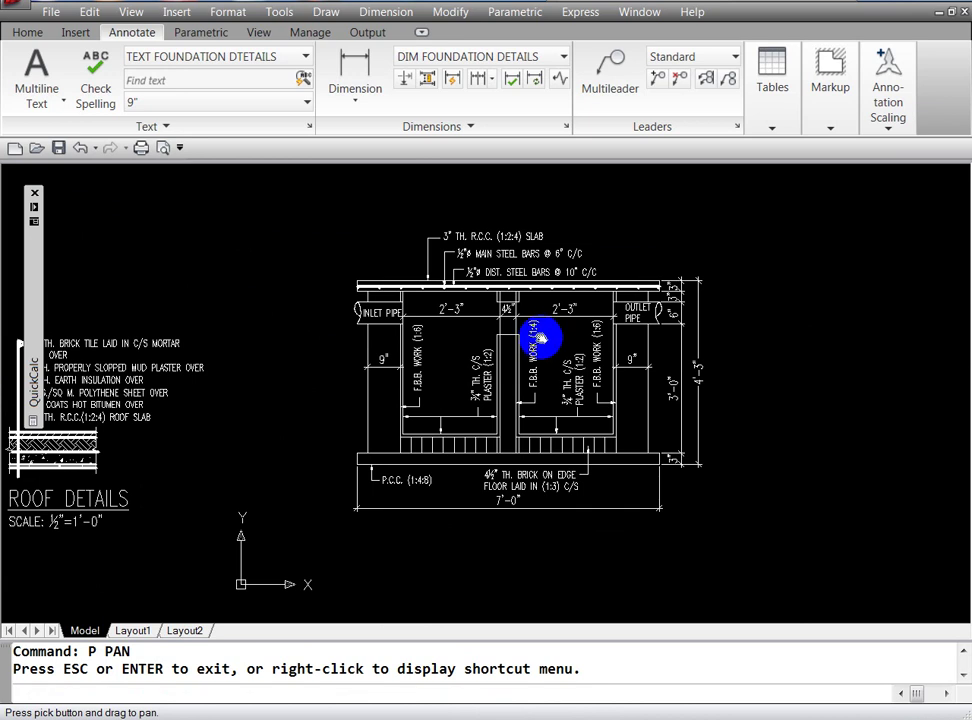
key(Escape)
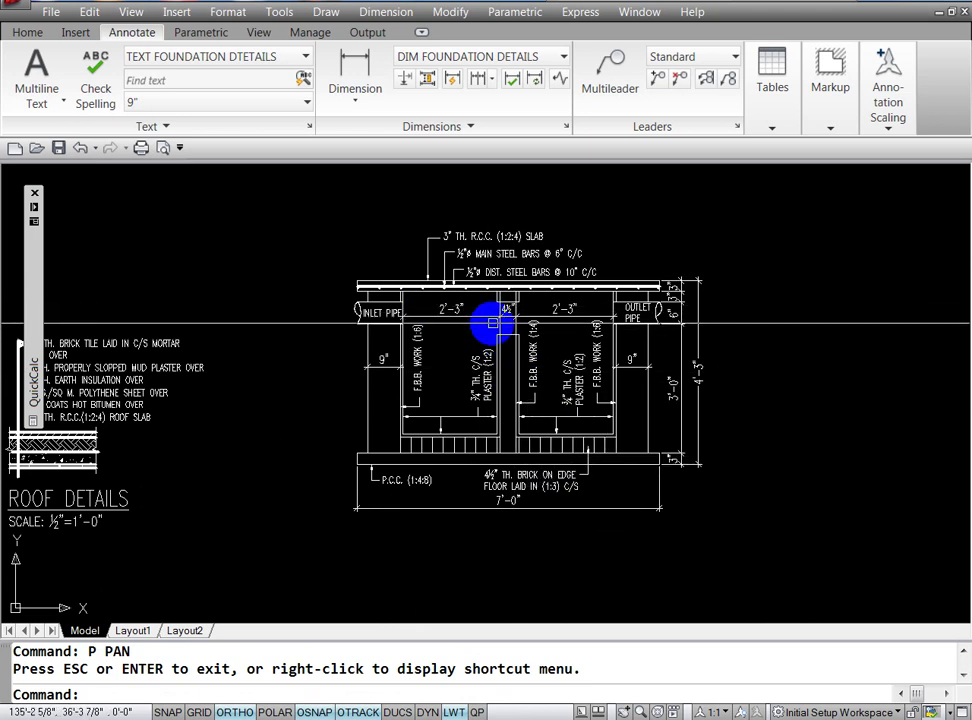
key(Escape)
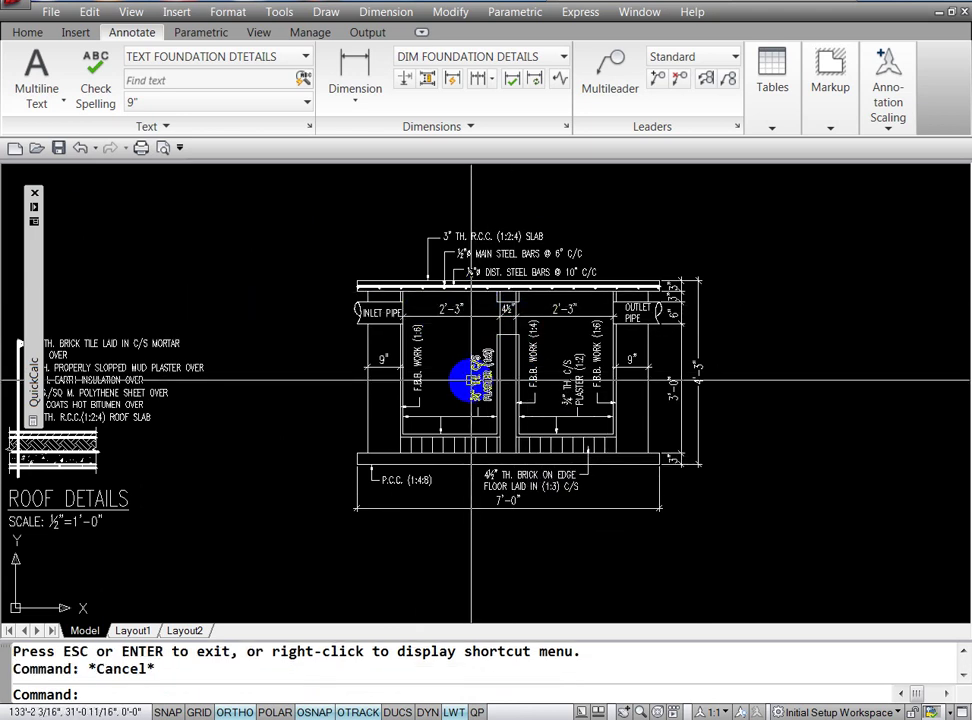
Step: Window-zoom onto the tank's upper chambers and the inlet and outlet pipes
text(z)
key(Return)
key(Return)
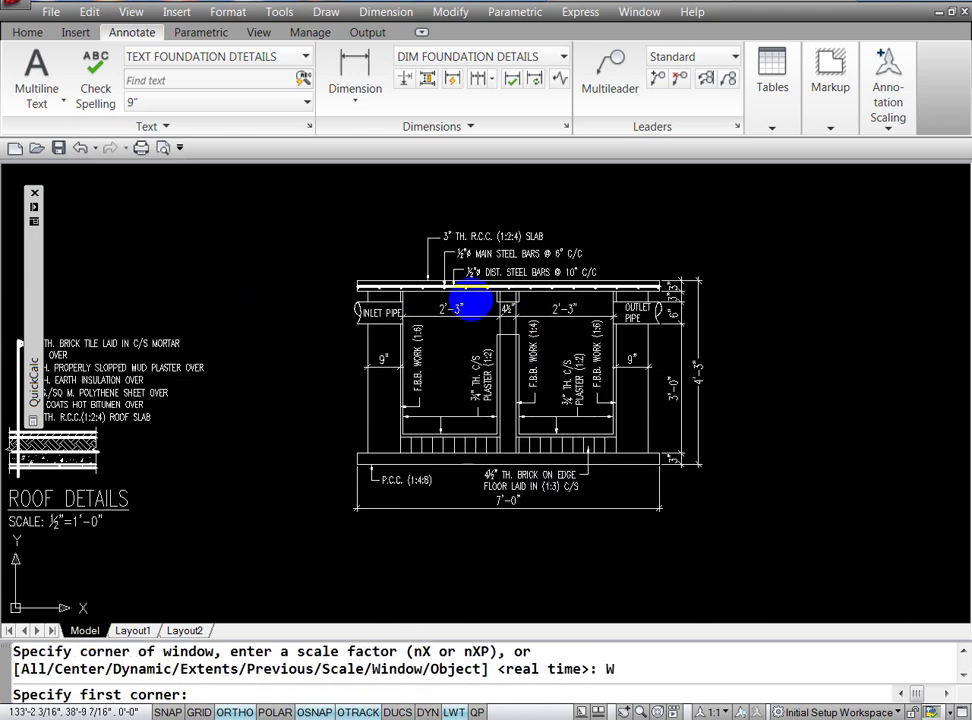
click(505, 252)
click(520, 482)
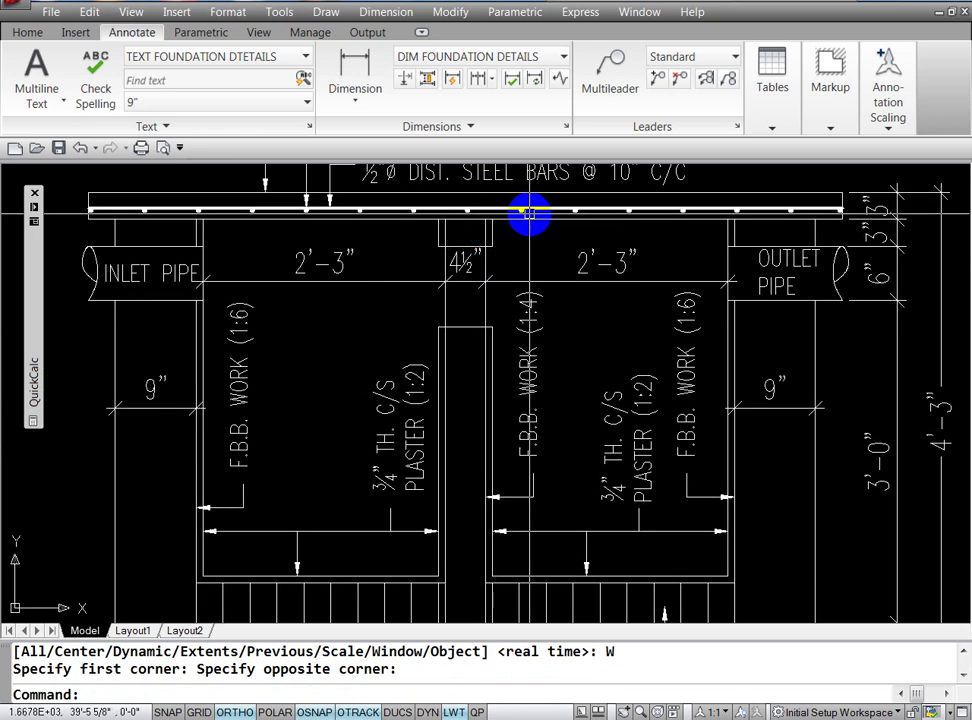
key(Escape)
key(Escape)
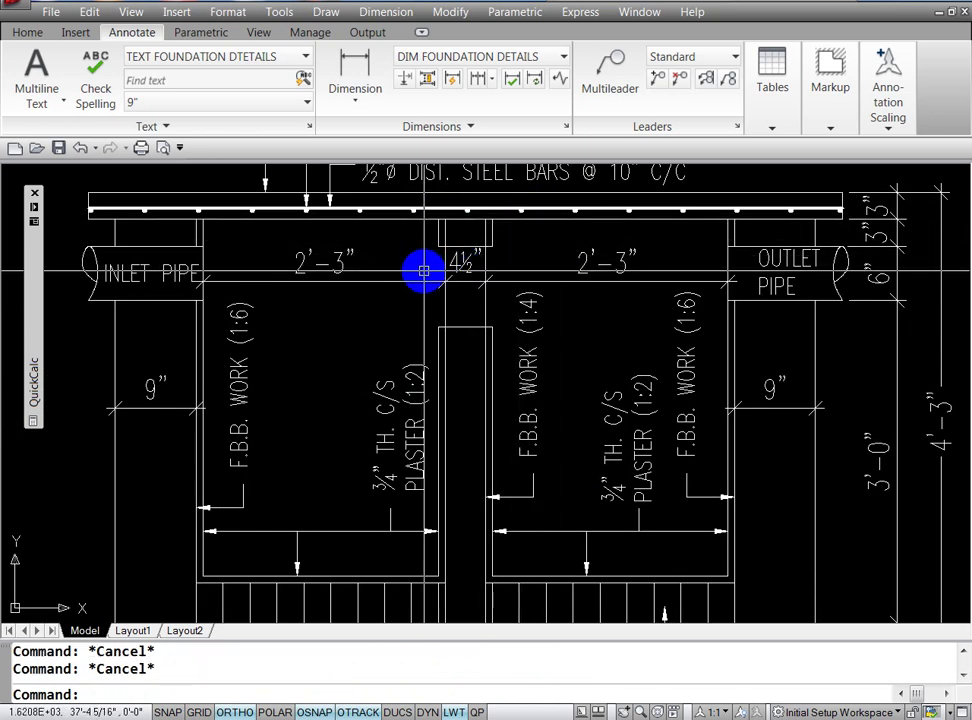
text(Z)
key(Escape)
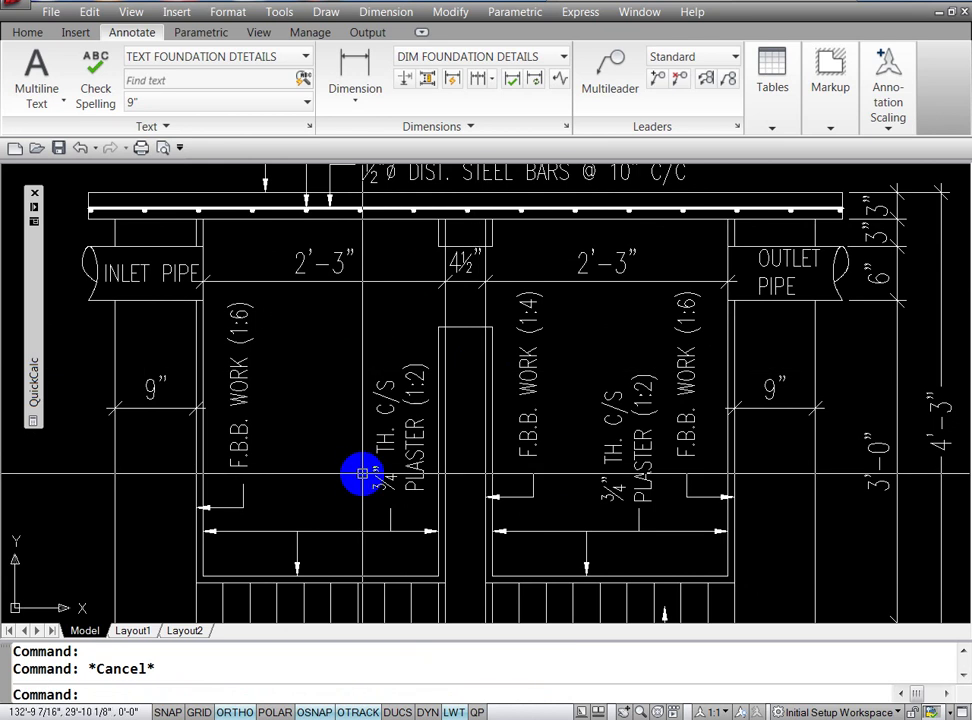
text(DLI)
key(Return)
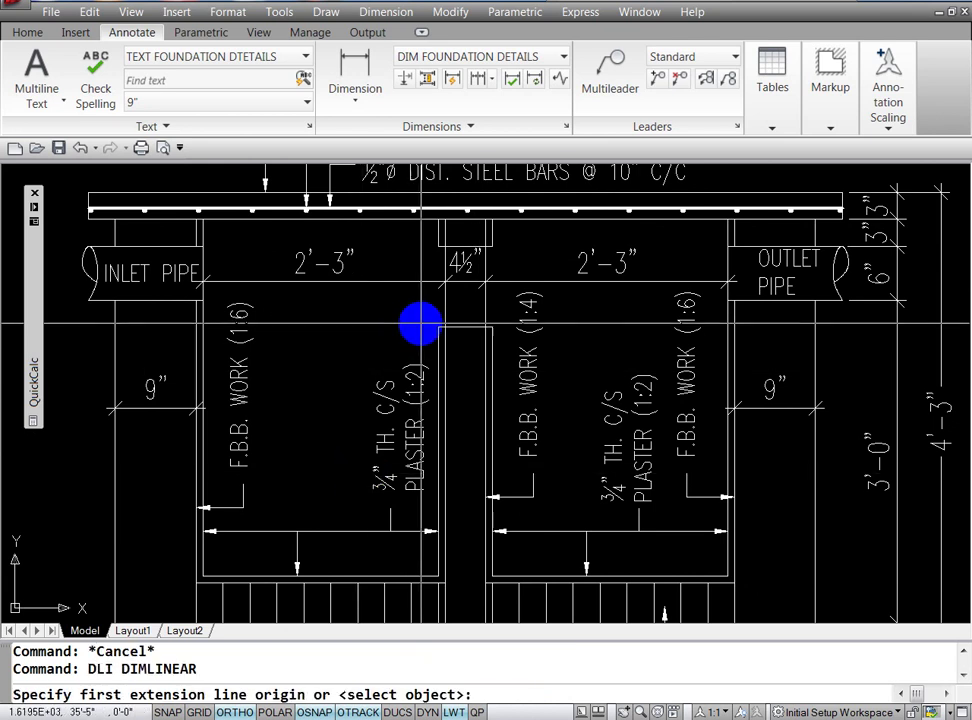
Step: Place a 2'-3¾" vertical dimension in the left chamber, from the floor to the wall step, shifted slightly right
click(441, 326)
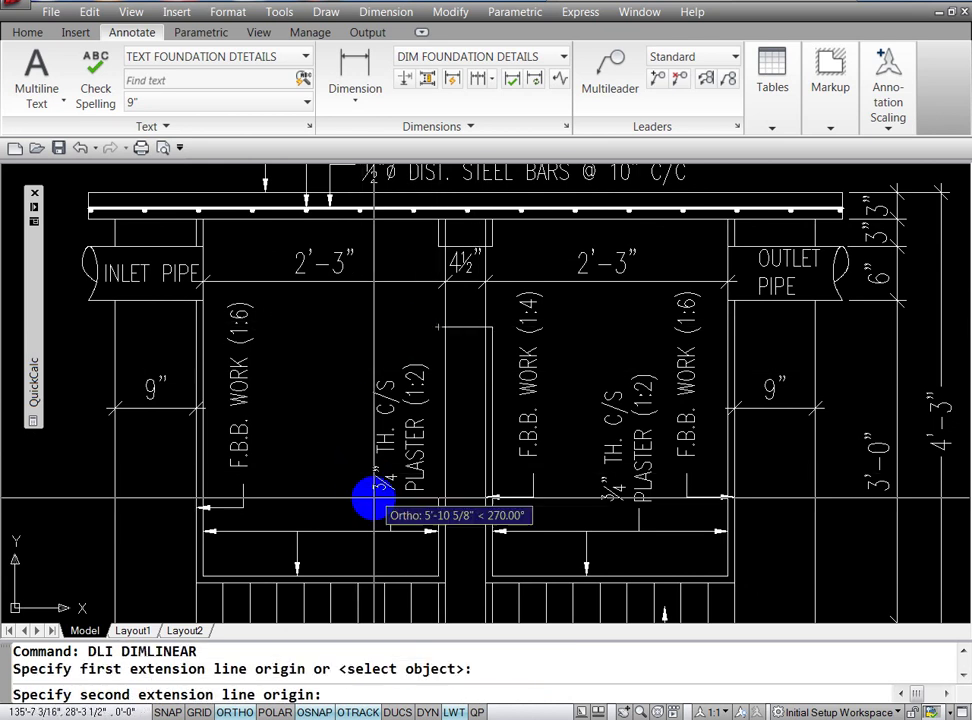
click(437, 577)
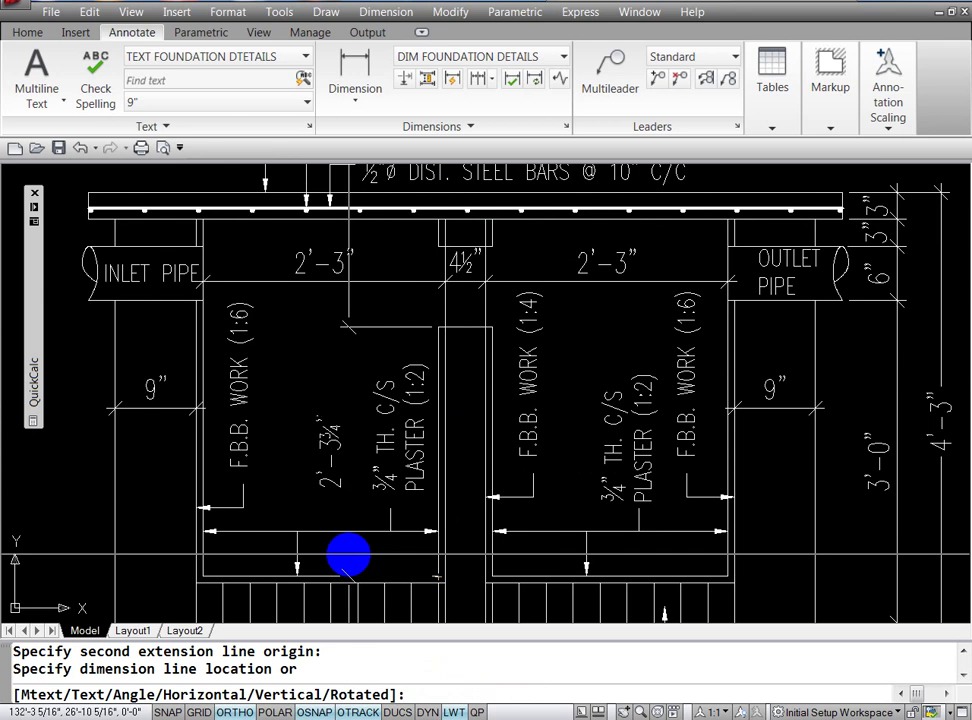
click(350, 556)
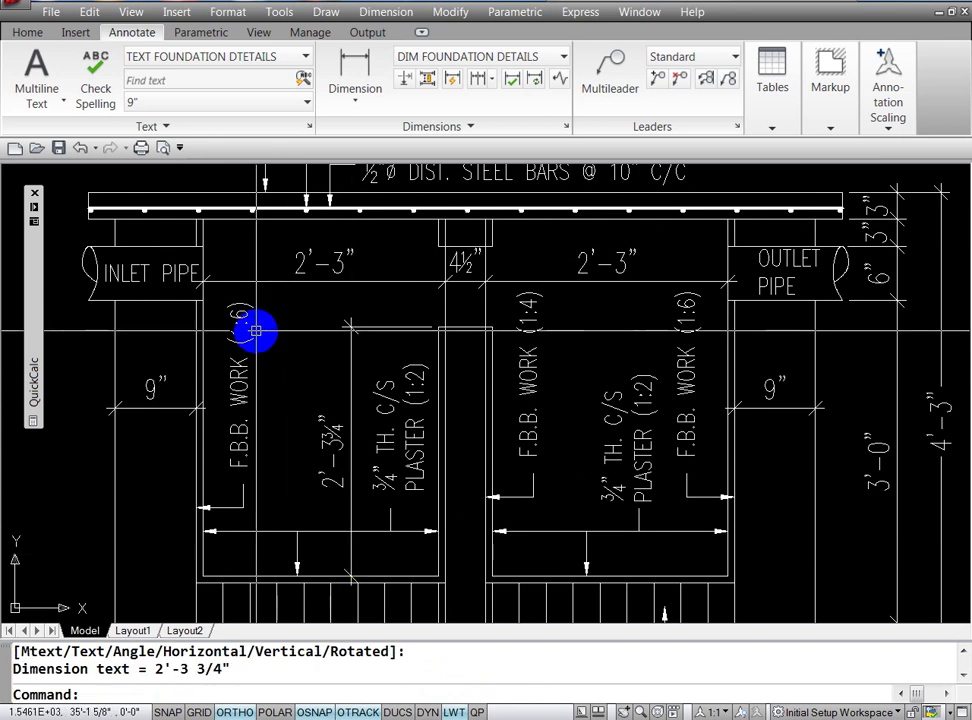
click(346, 375)
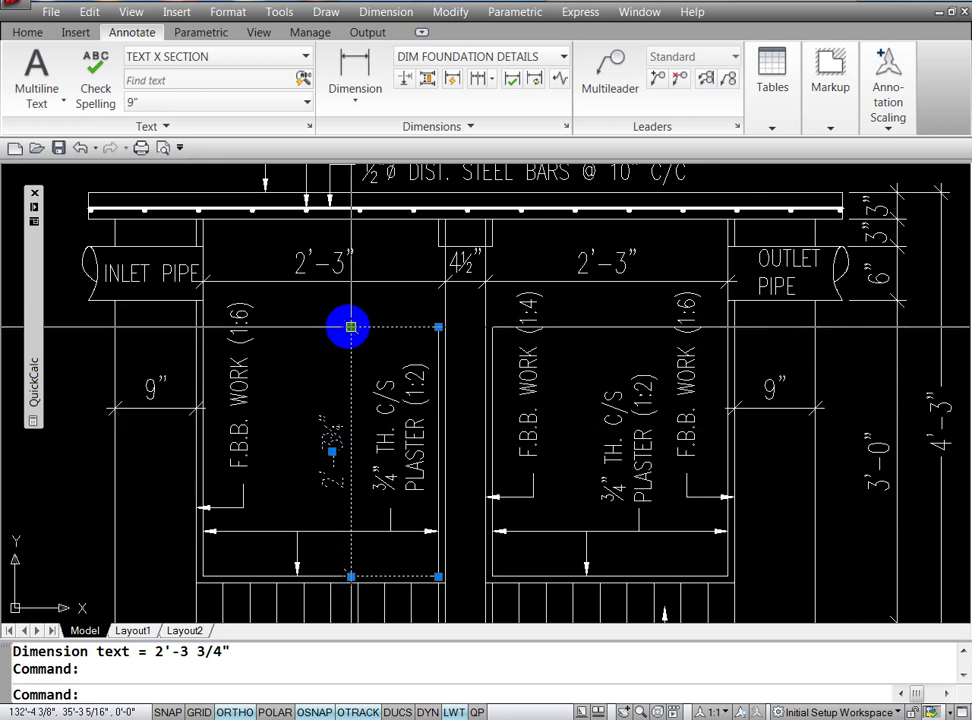
click(351, 326)
click(363, 326)
key(Escape)
key(Escape)
text(DCO)
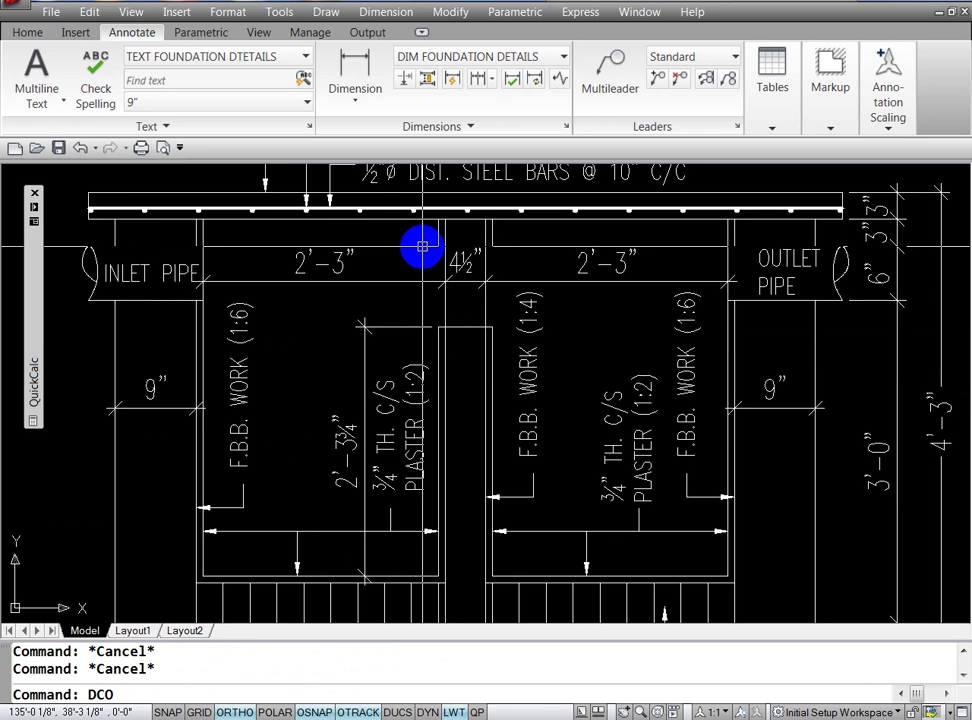
Step: Continue a 3'-0 3/4" dimension up to the slab and try stretching it to the wall step
key(Return)
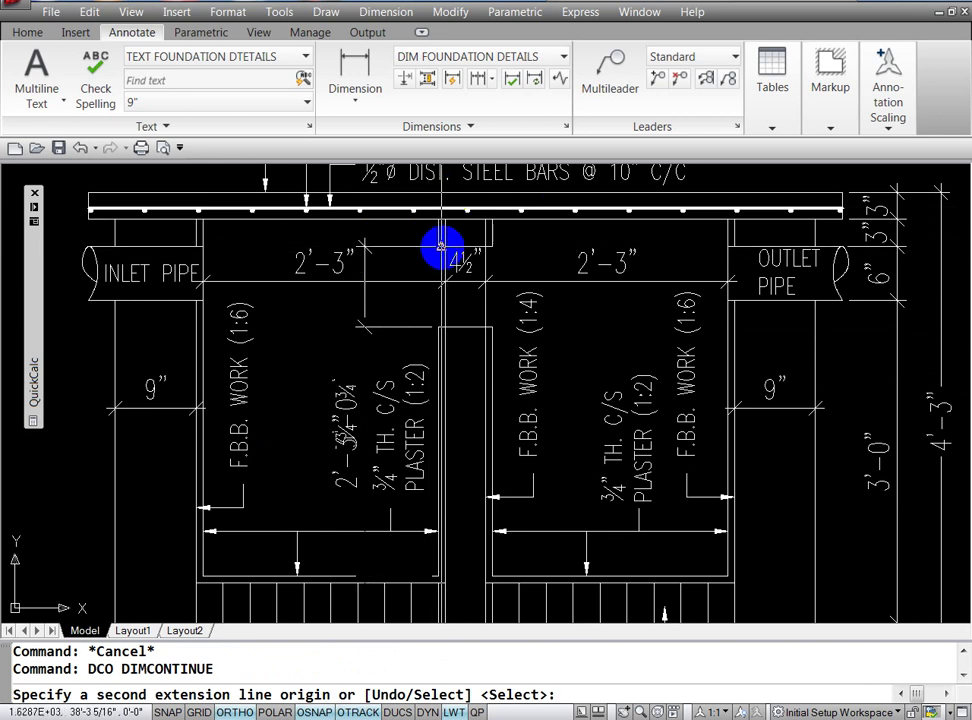
click(437, 245)
key(Escape)
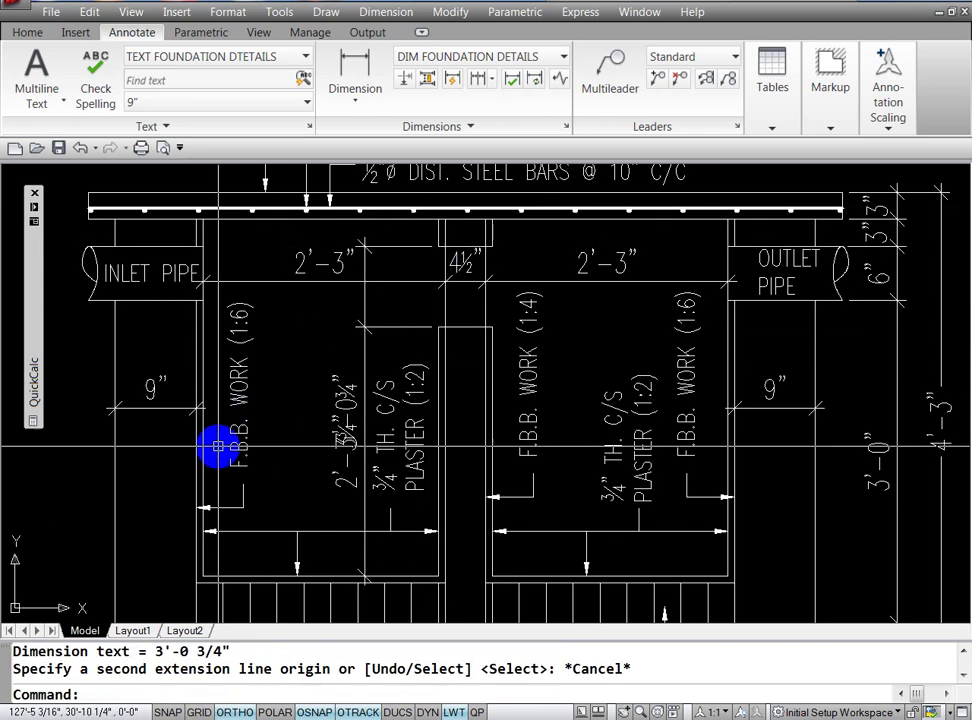
key(Escape)
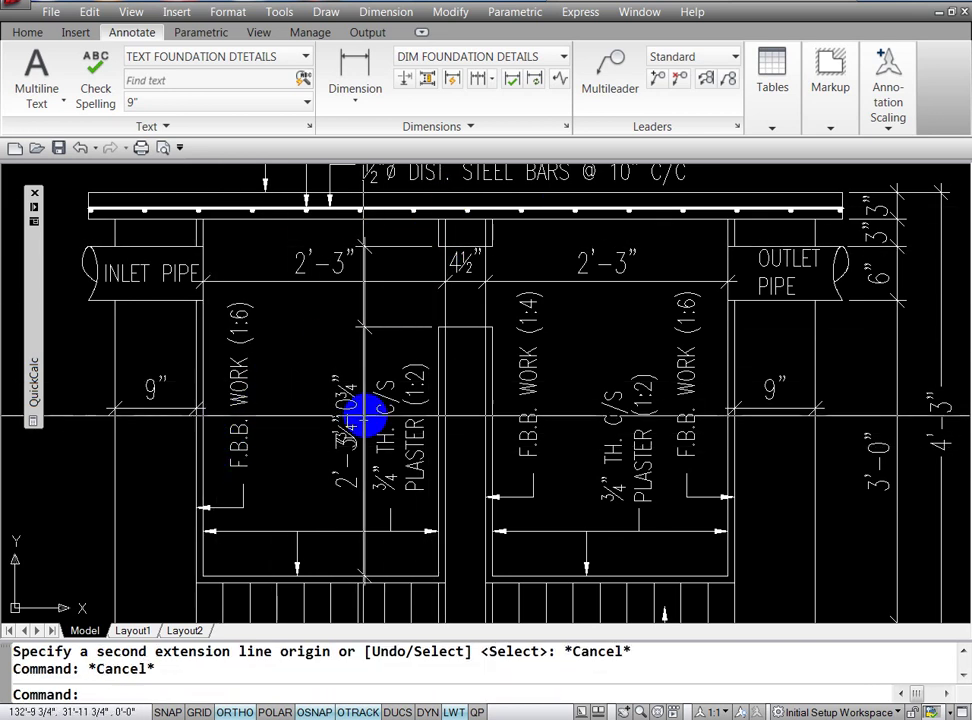
key(Escape)
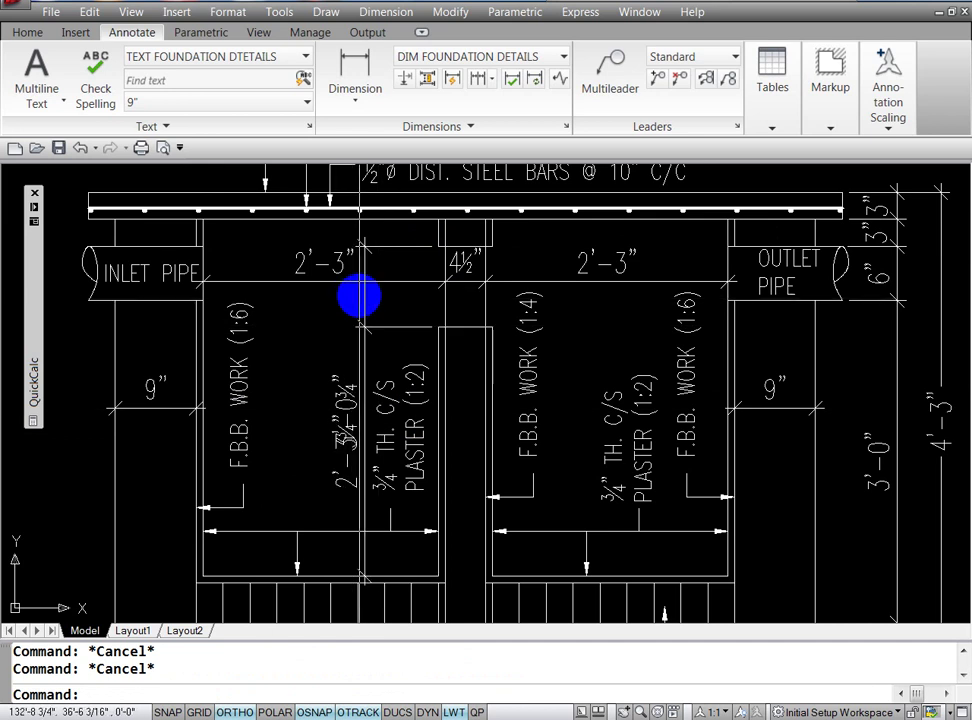
click(362, 299)
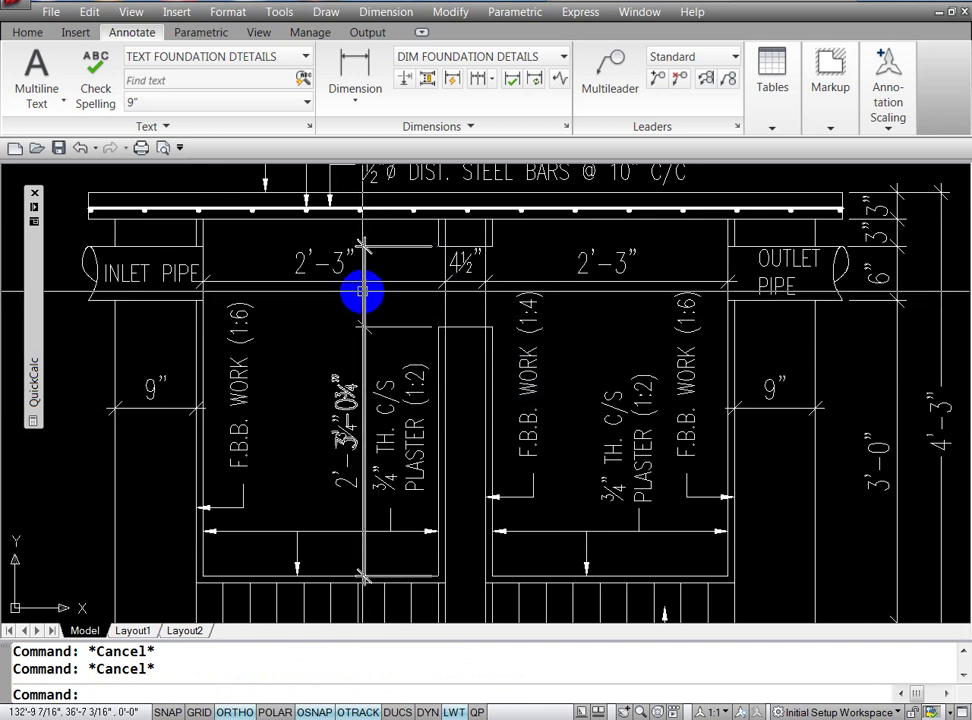
click(362, 299)
drag(361, 300, 388, 327)
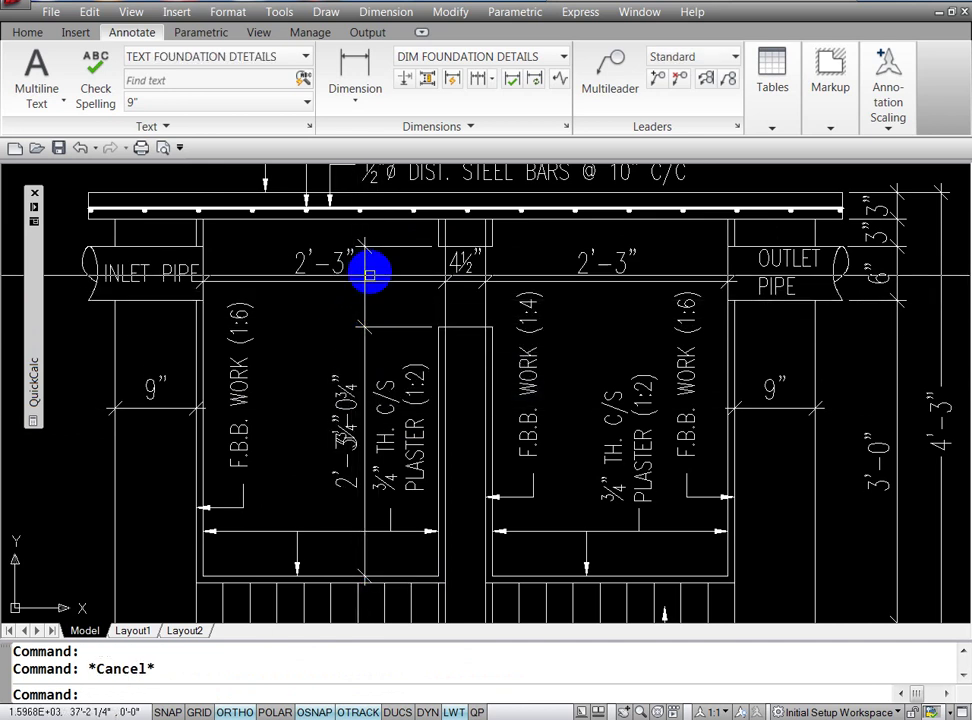
key(Escape)
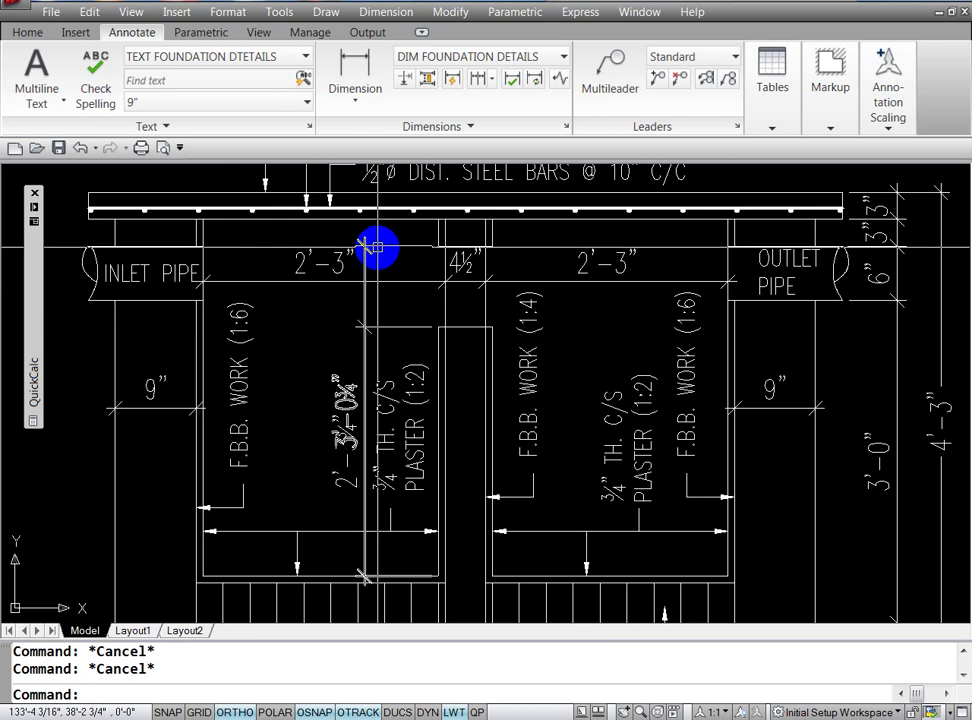
Step: Erase the extra continued dimension
click(384, 246)
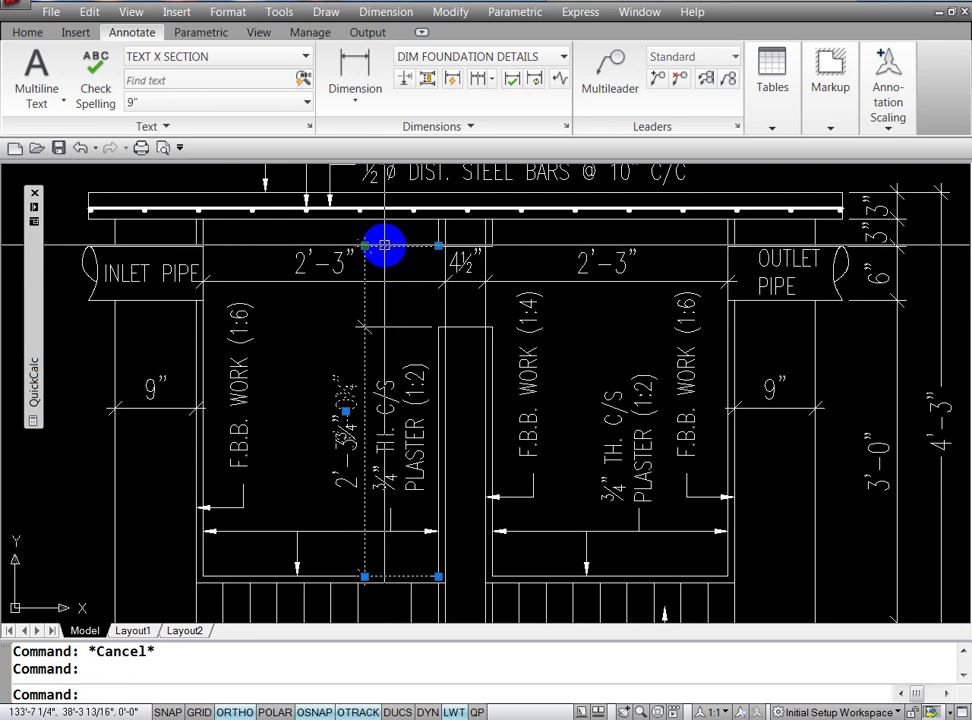
key(Escape)
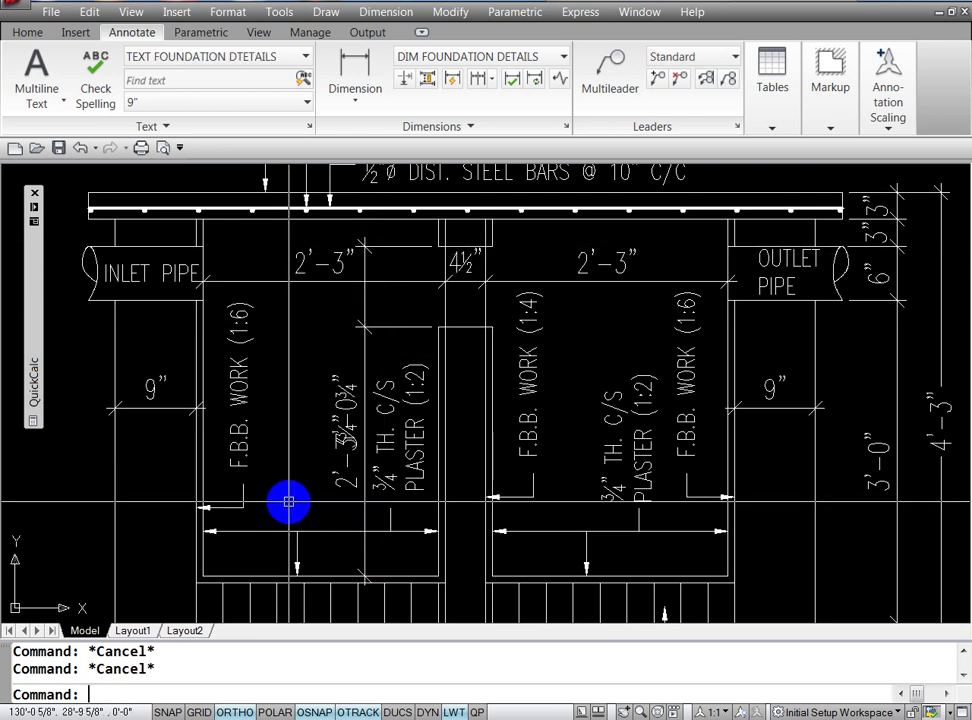
text(E)
key(Return)
click(391, 250)
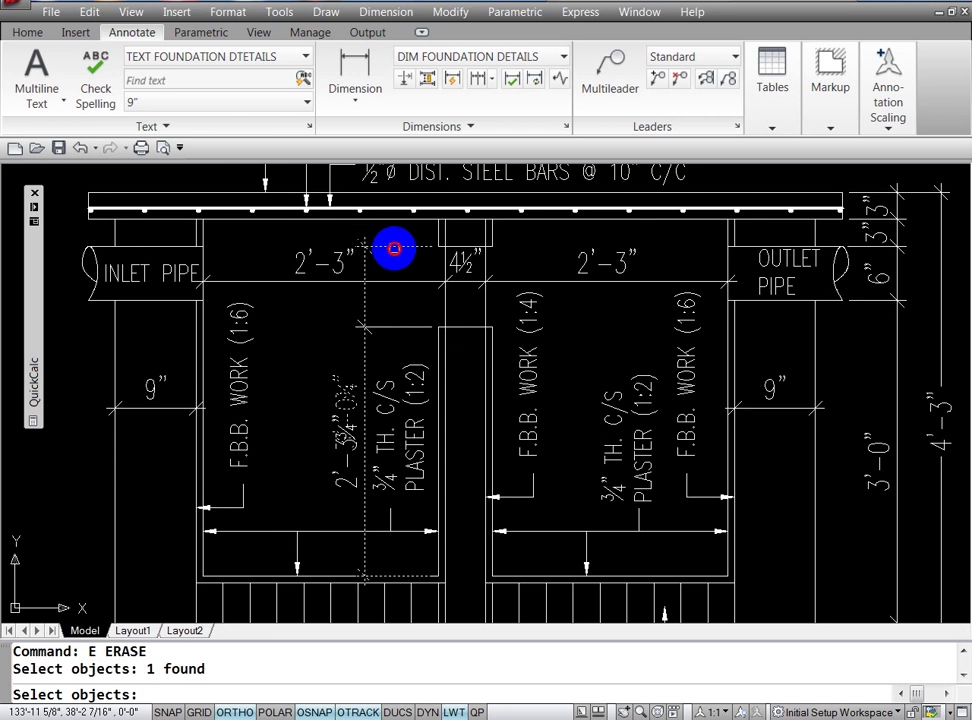
key(Return)
key(Escape)
text(DCO)
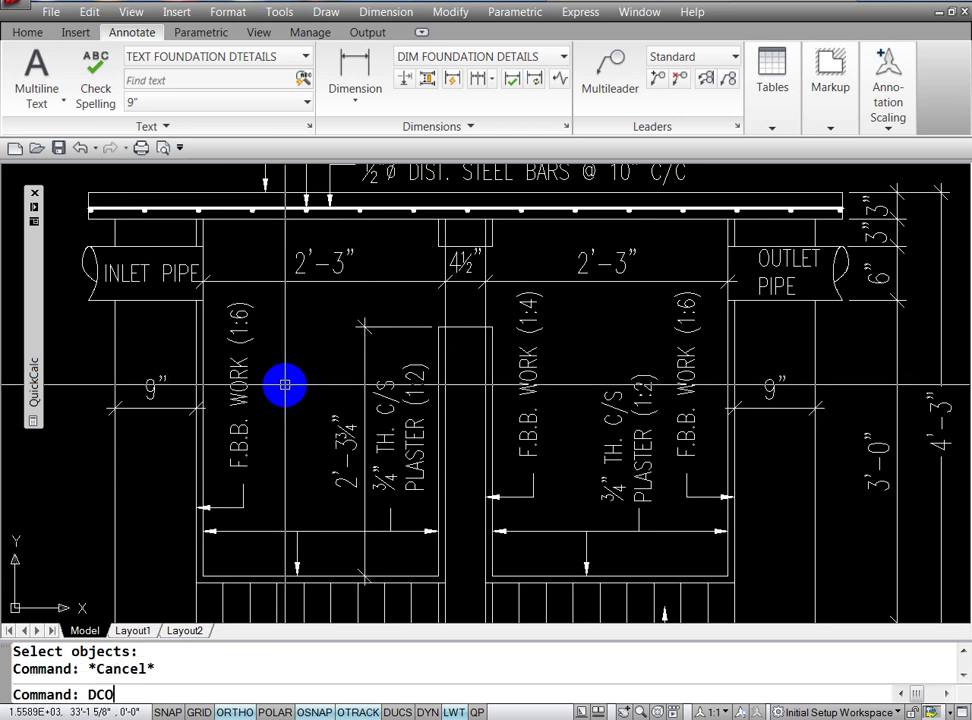
key(Return)
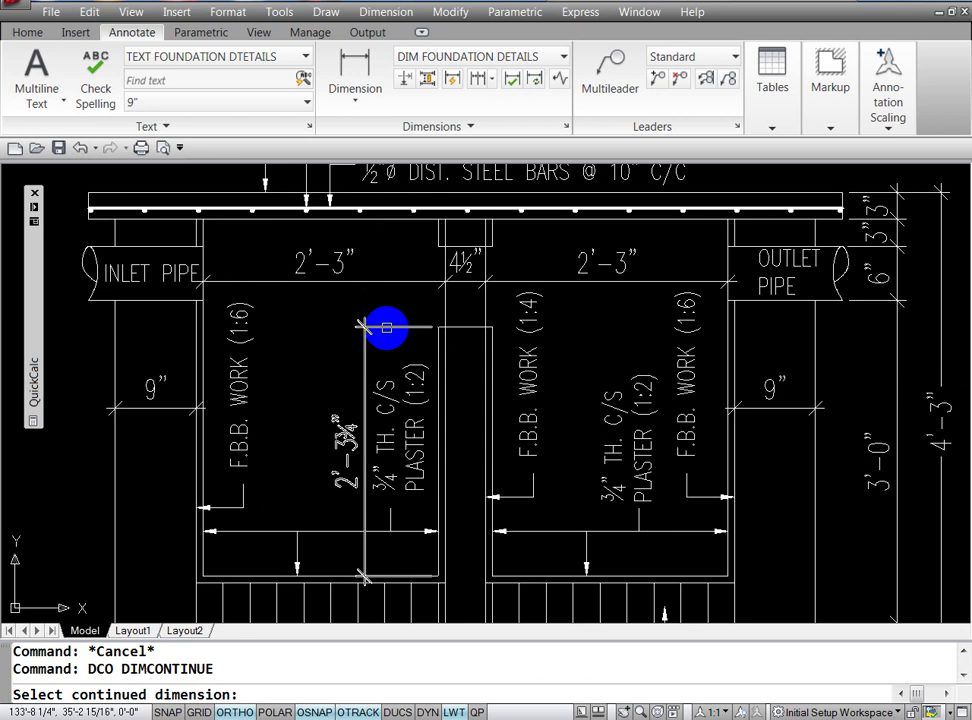
Step: Continue a 9" dimension from the 2'-3¾" dimension
click(405, 327)
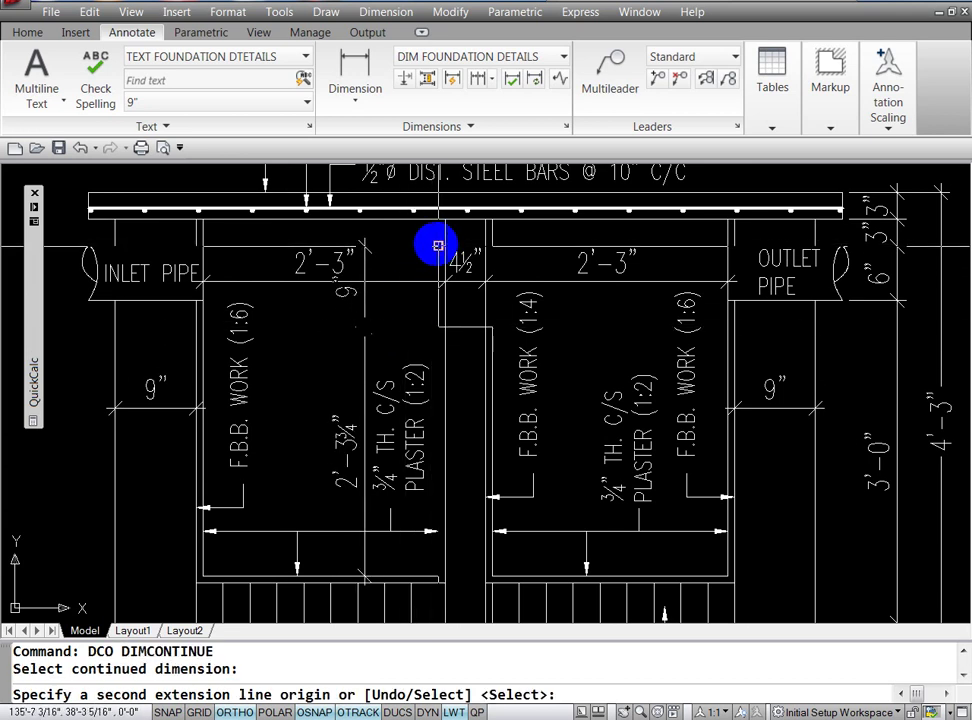
click(250, 392)
key(Escape)
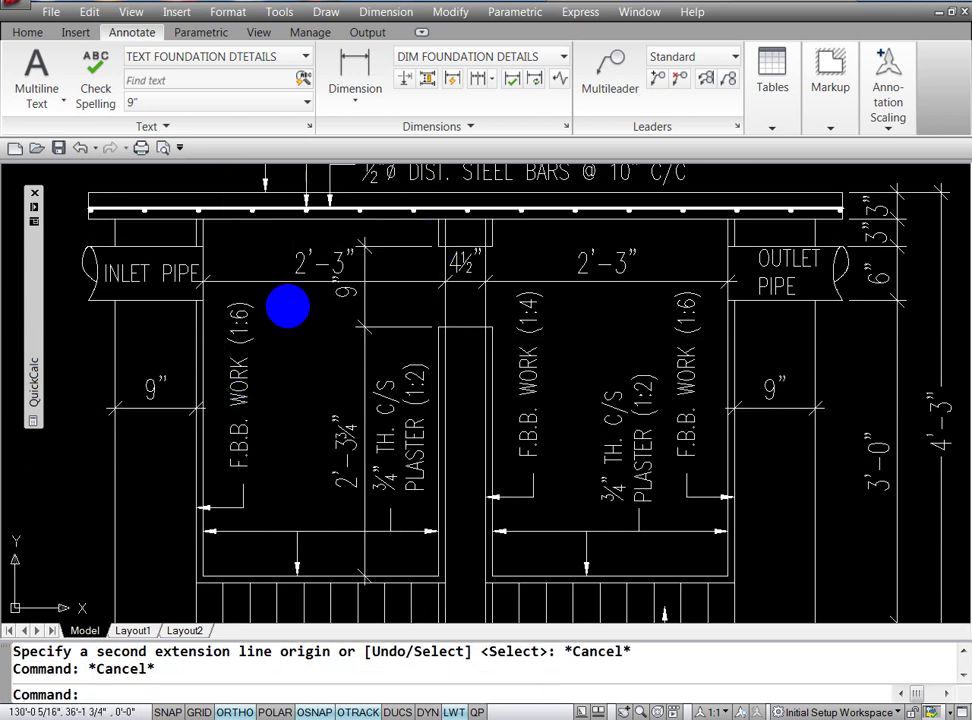
Step: Move the 2'-3" label further left and set the 9" label beside the wall
click(318, 266)
click(323, 262)
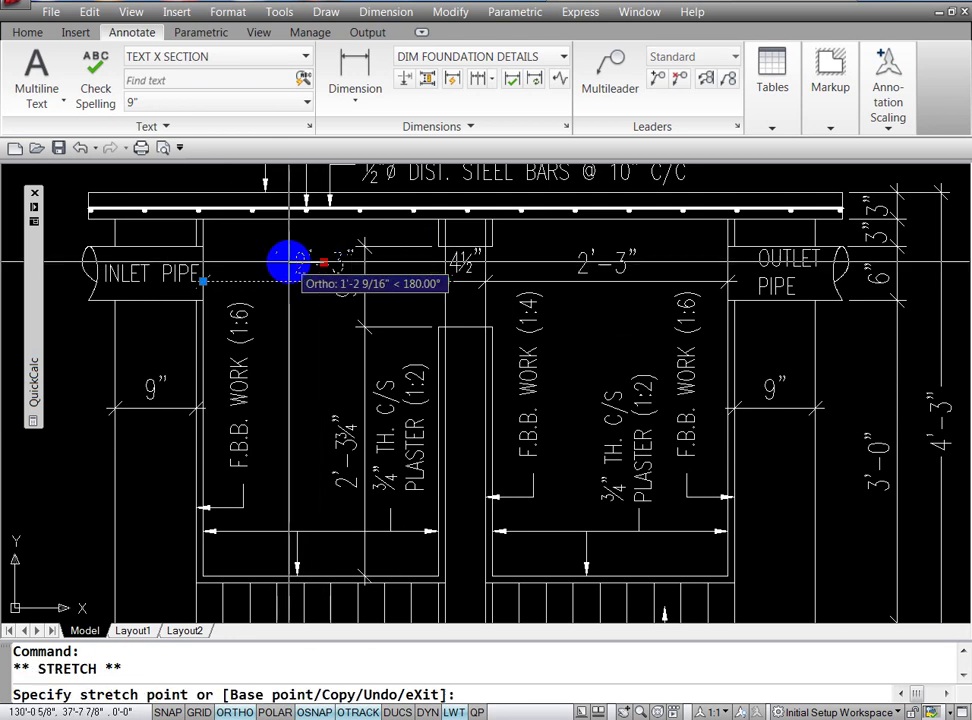
click(289, 262)
key(Escape)
click(347, 293)
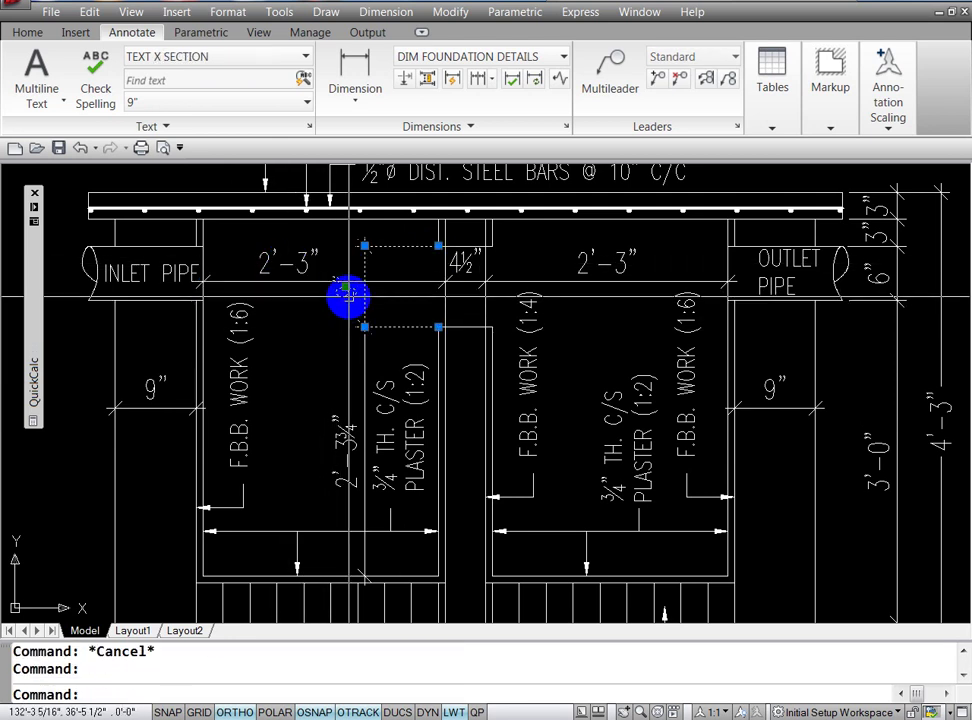
click(347, 293)
click(345, 297)
key(Escape)
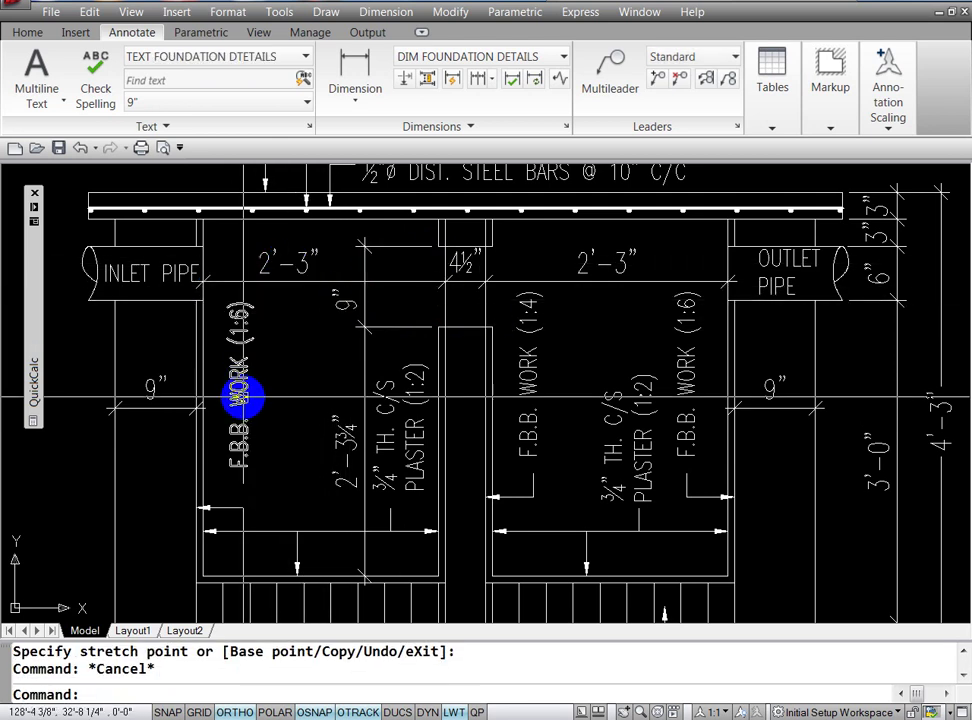
key(Escape)
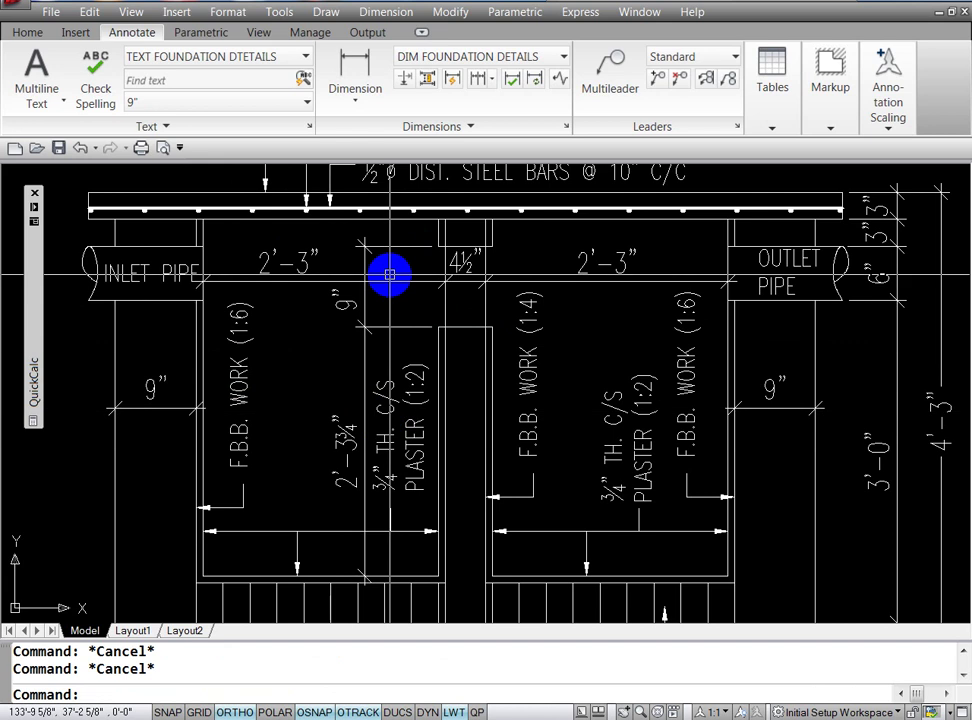
text(DCO)
Step: Add a continued 3" dimension up to the top slab
key(Return)
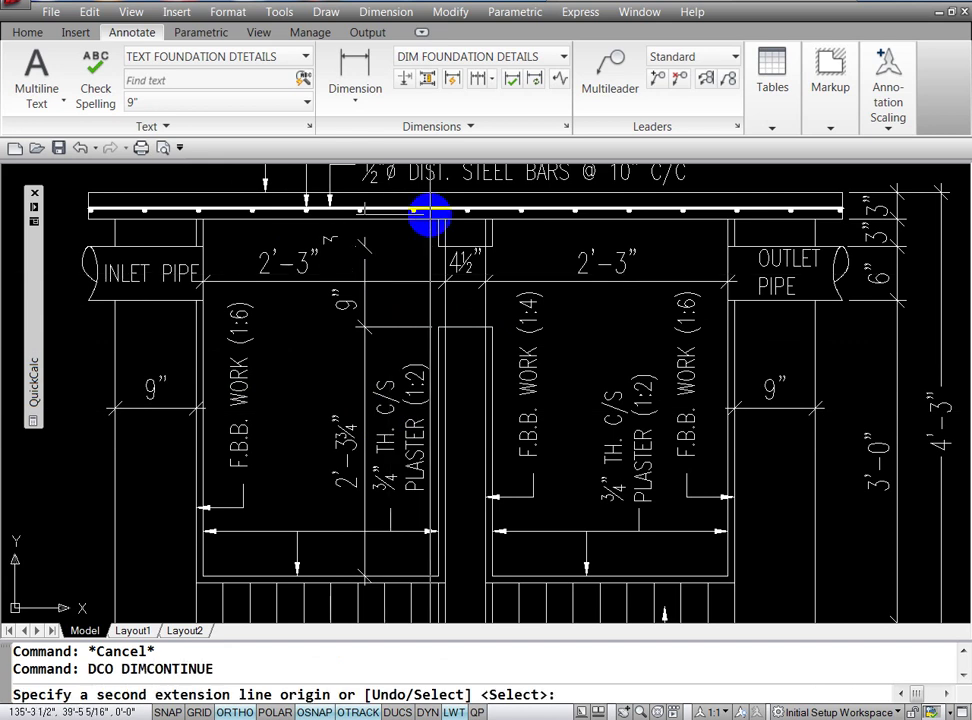
click(438, 218)
key(Escape)
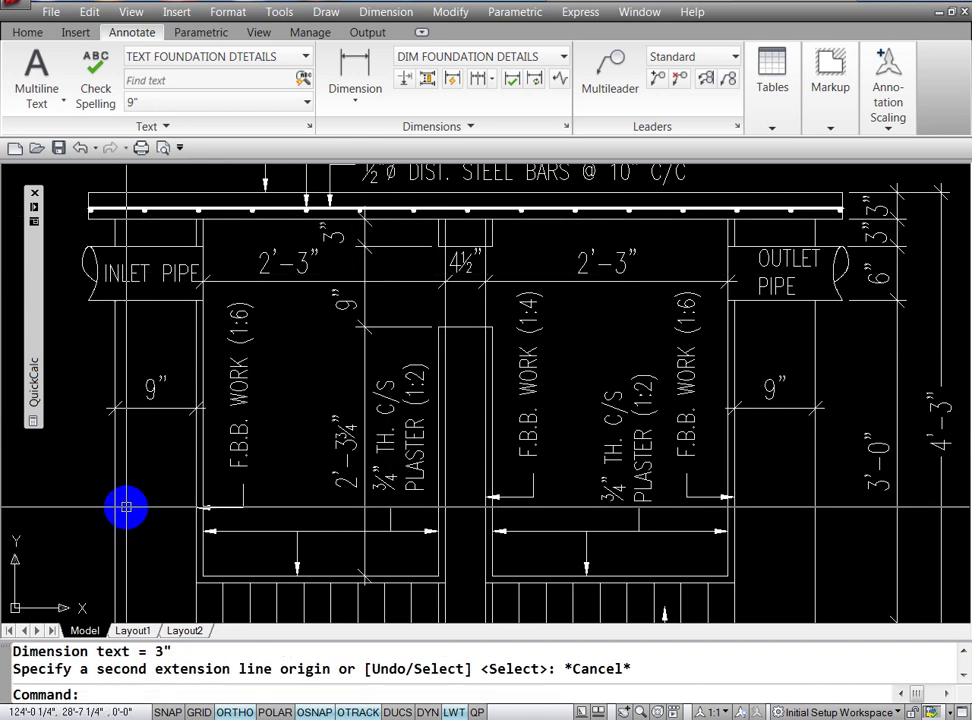
key(Escape)
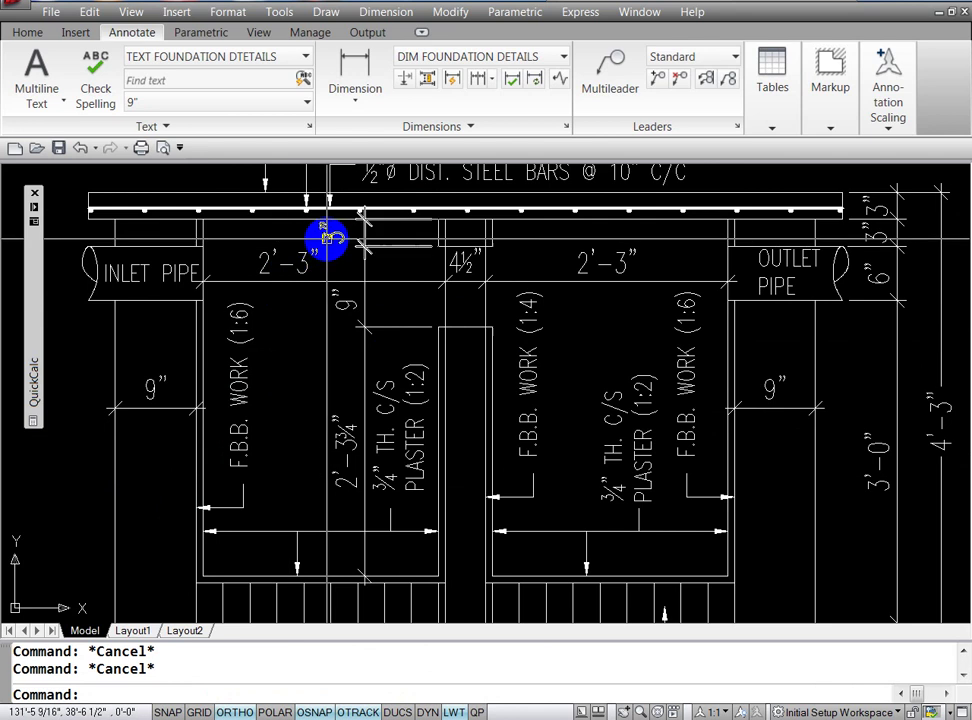
Step: With OSNAP and OTRACK off, line up the 3" and 9" labels beside the partition wall
click(330, 234)
click(338, 300)
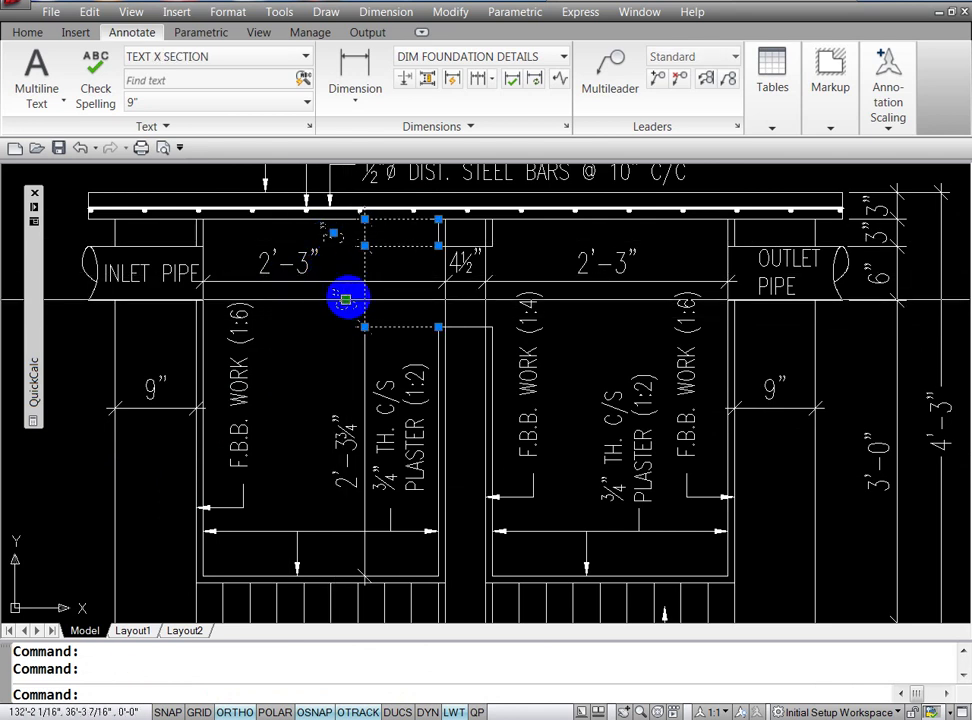
click(344, 300)
click(383, 297)
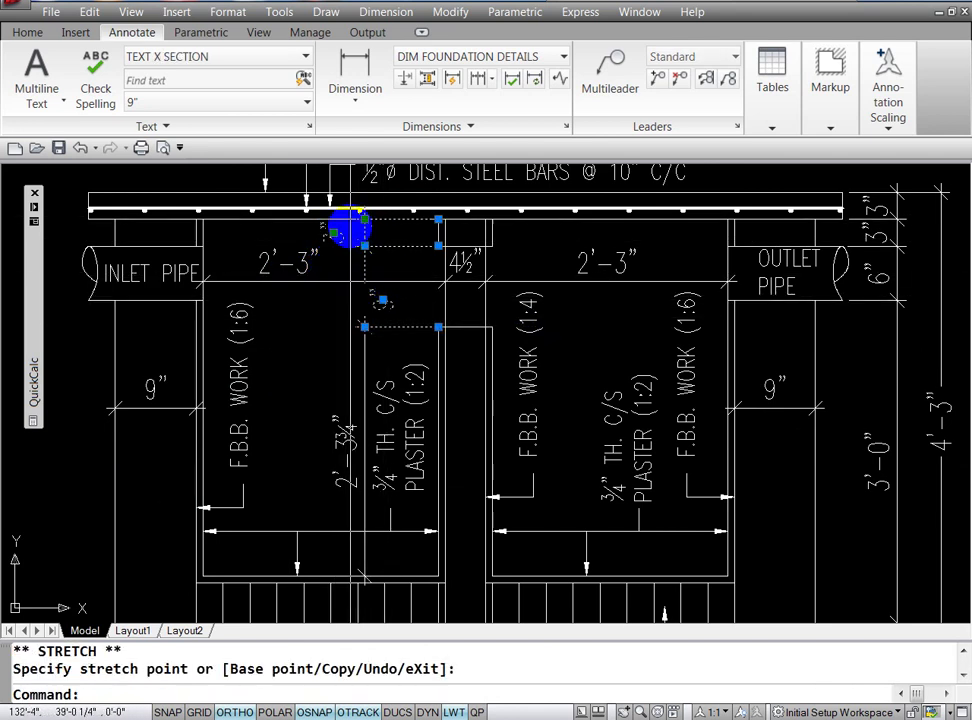
click(333, 234)
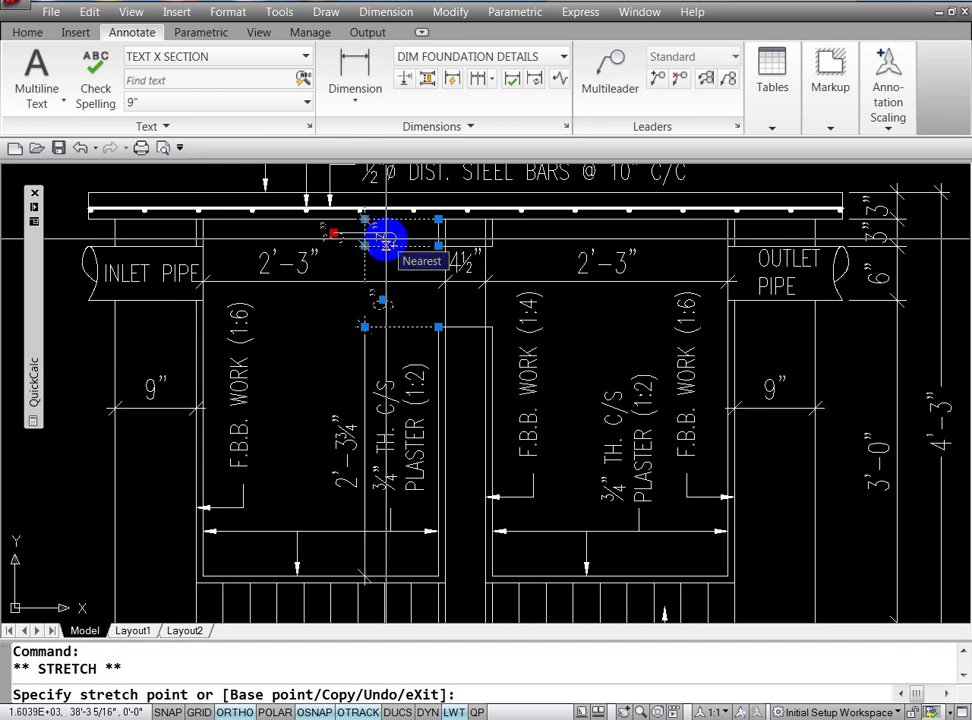
key(F3)
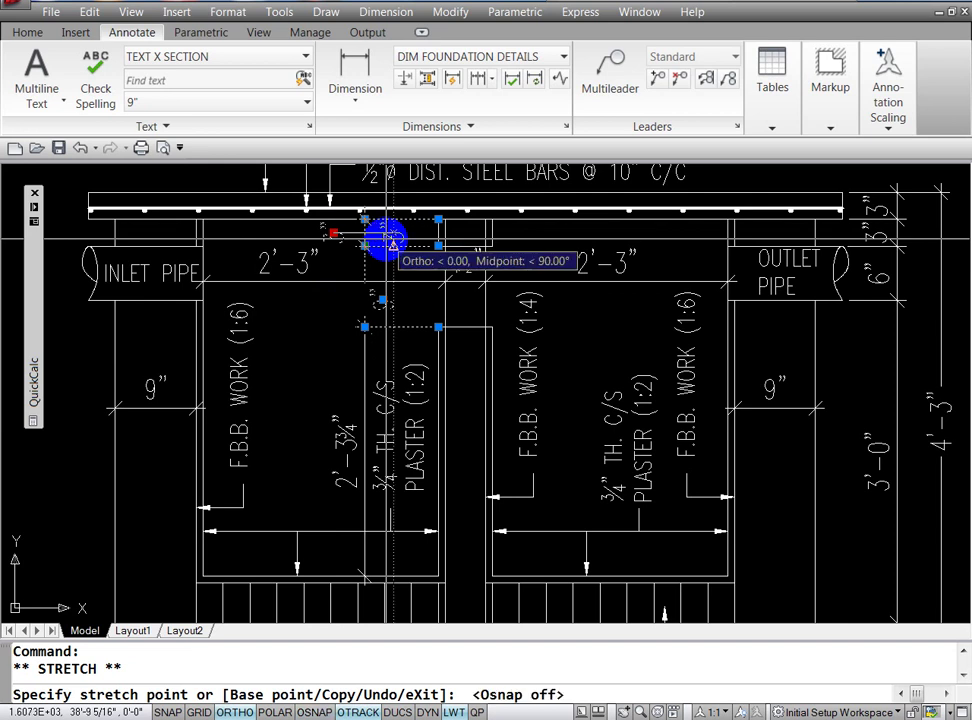
click(358, 712)
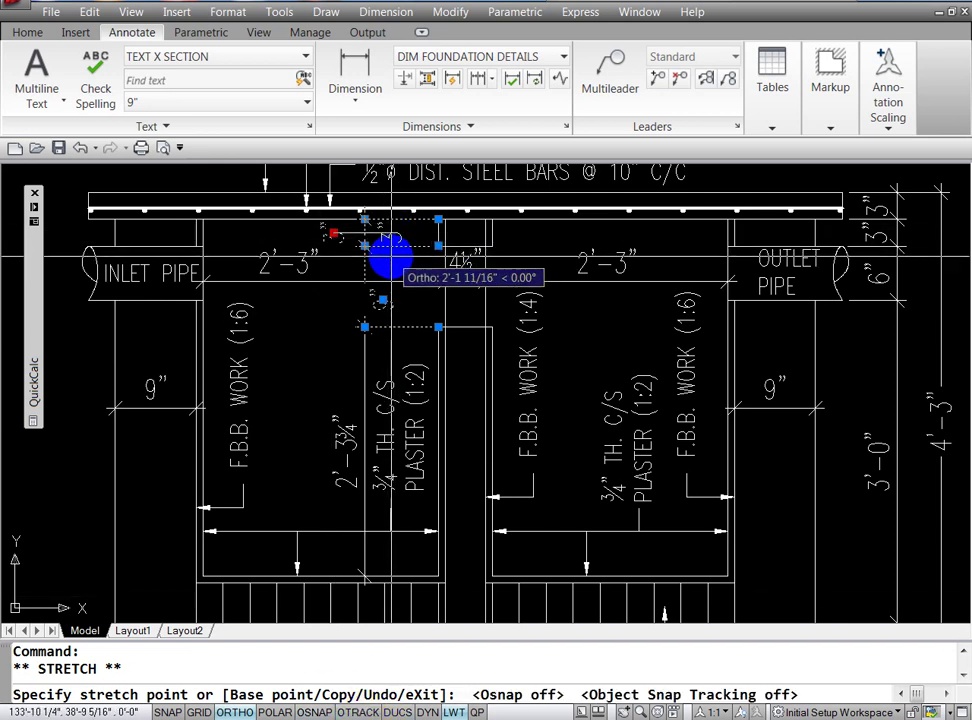
click(390, 257)
key(Escape)
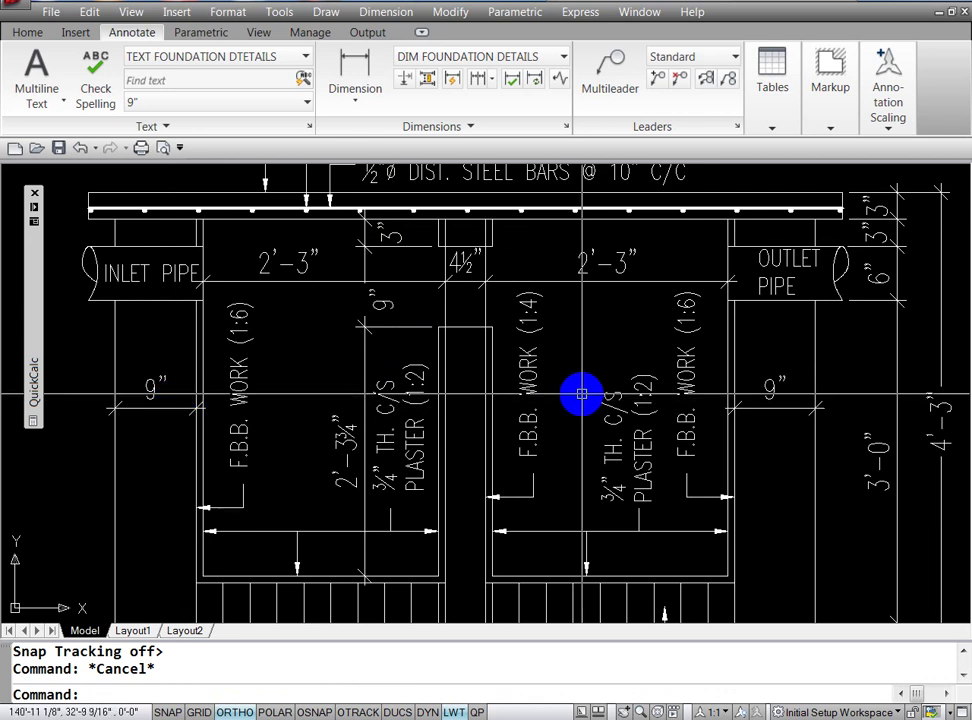
text(M)
Step: Move the ¾" plaster note slightly lower
key(Return)
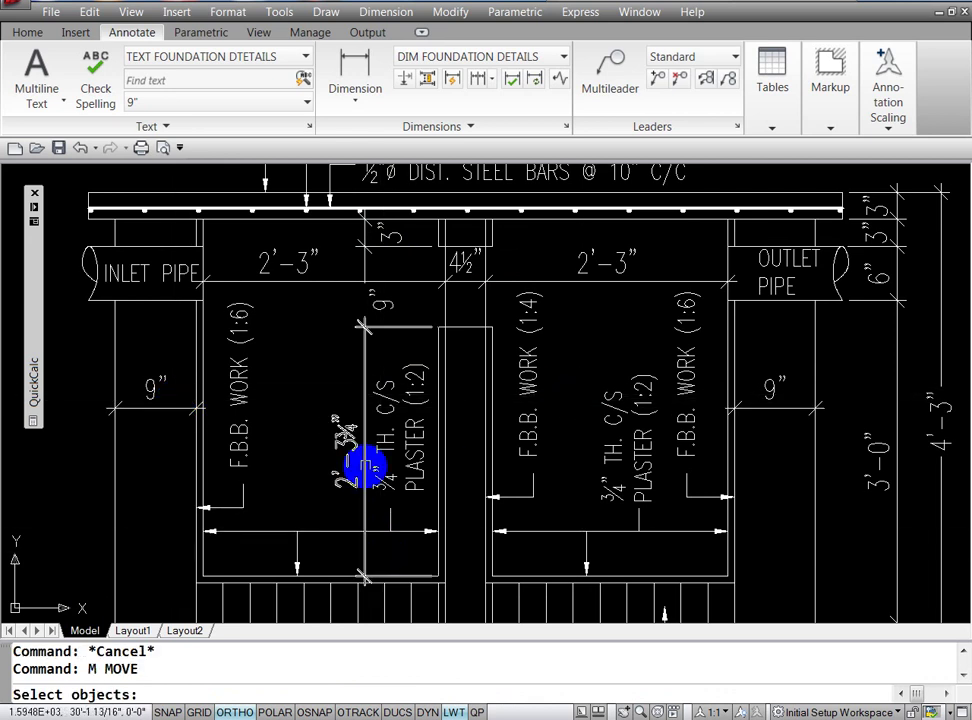
click(398, 432)
key(Return)
click(404, 420)
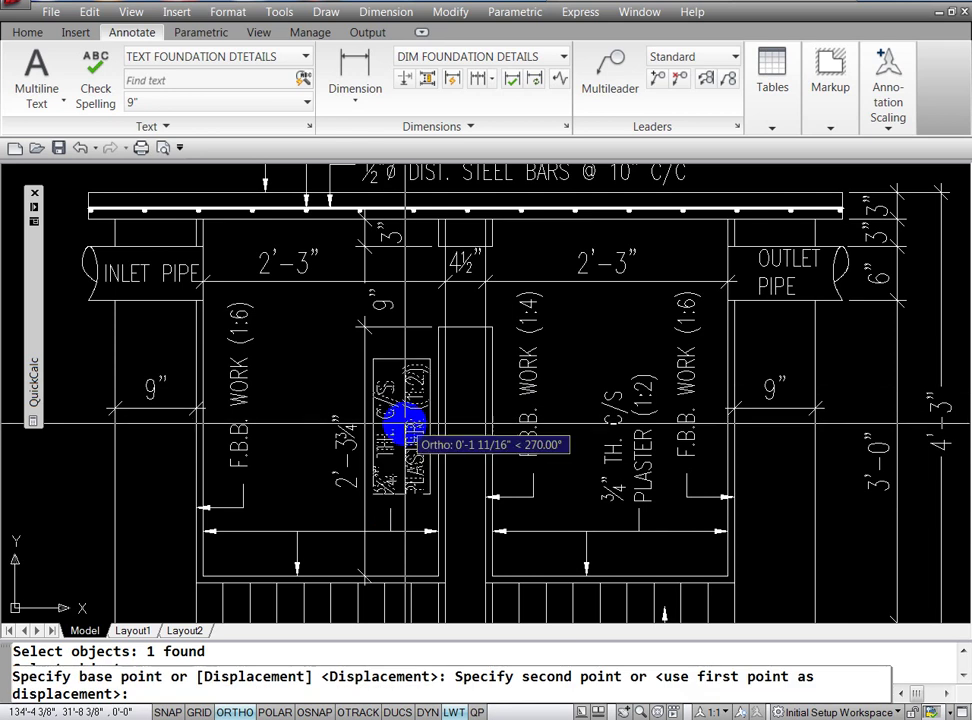
click(401, 428)
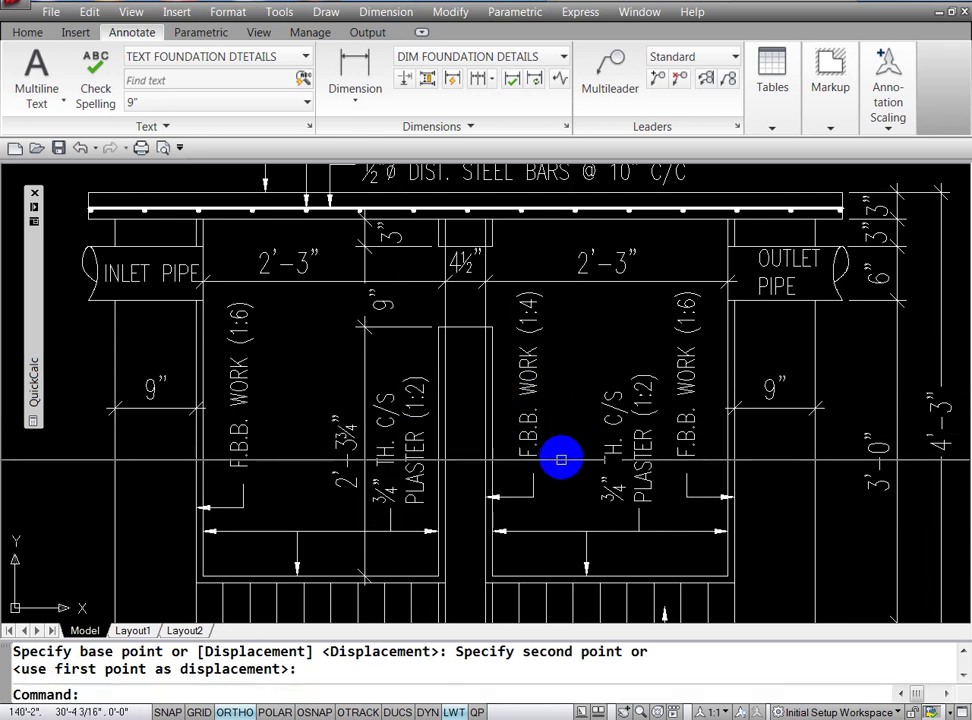
text(z)
key(Return)
key(Return)
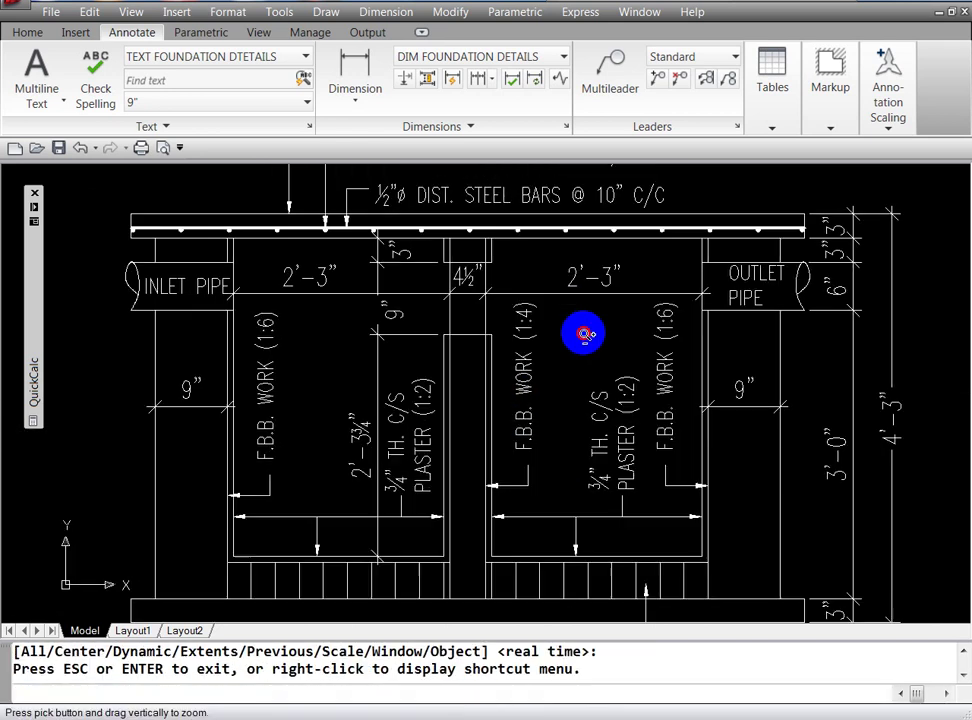
Step: Start a hatch with the top slab as the picked area, set to Inherit Properties
drag(581, 332, 585, 518)
mouse_move(566, 401)
mouse_down()
mouse_move(567, 457)
mouse_move(567, 411)
mouse_up()
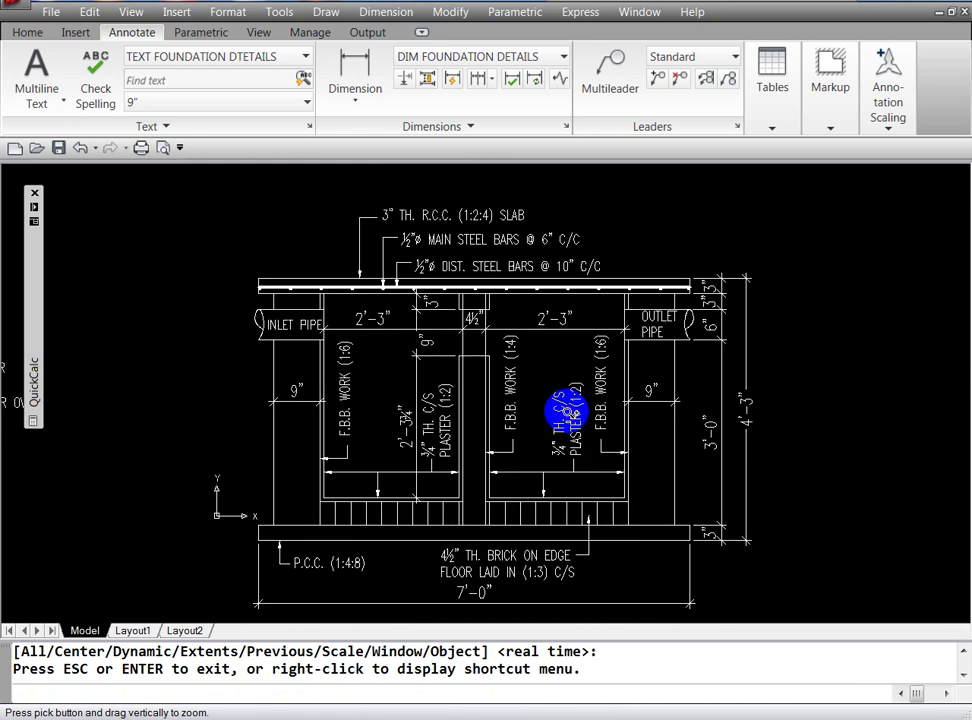
key(Escape)
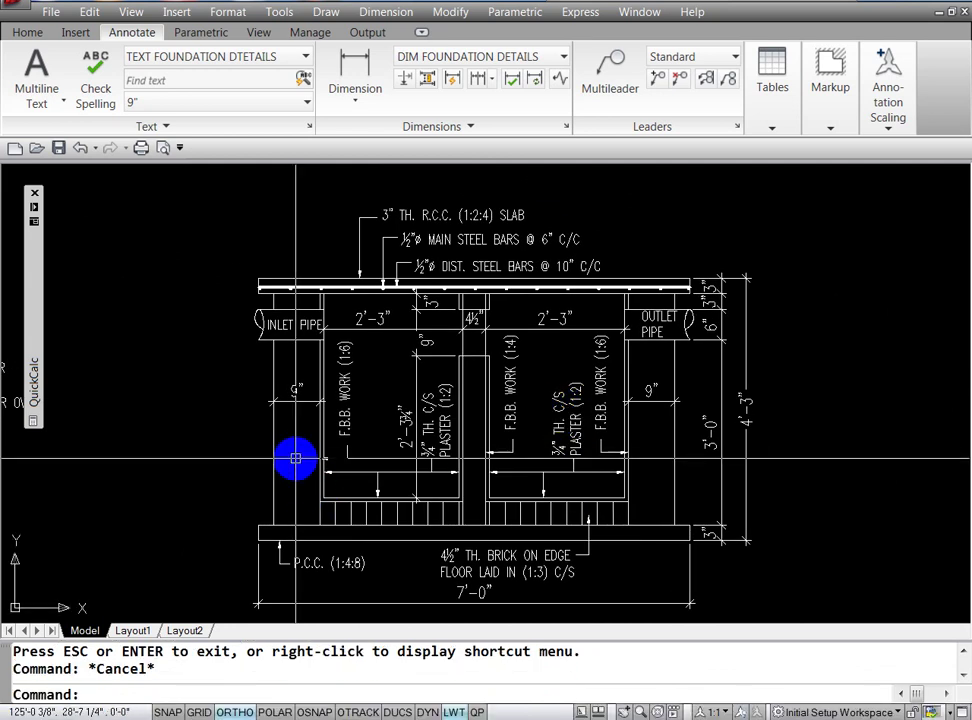
key(Escape)
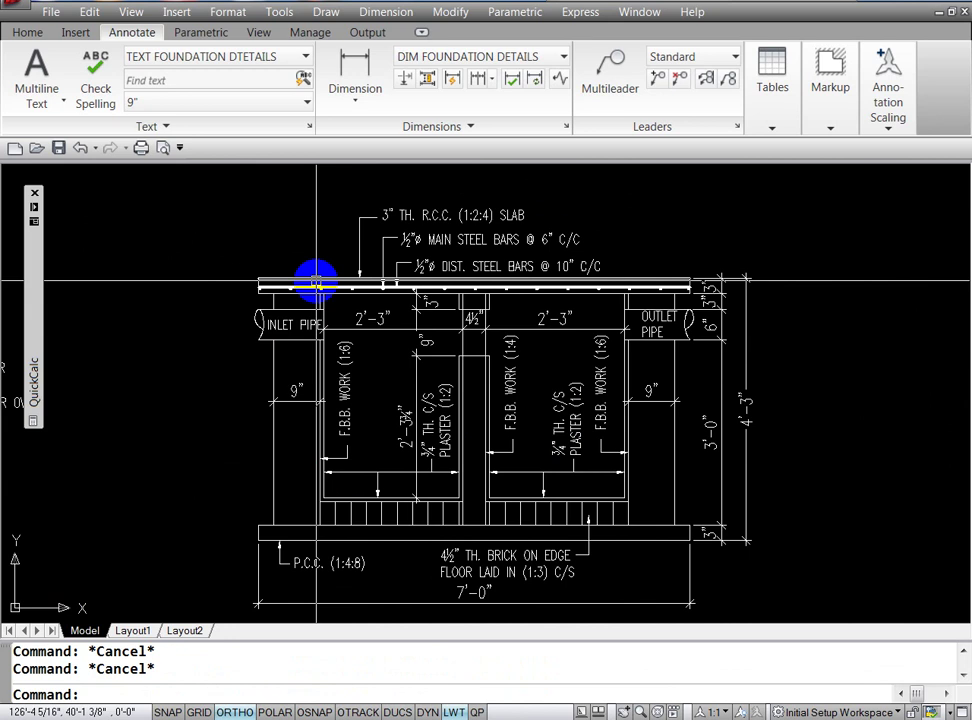
text(H)
key(Return)
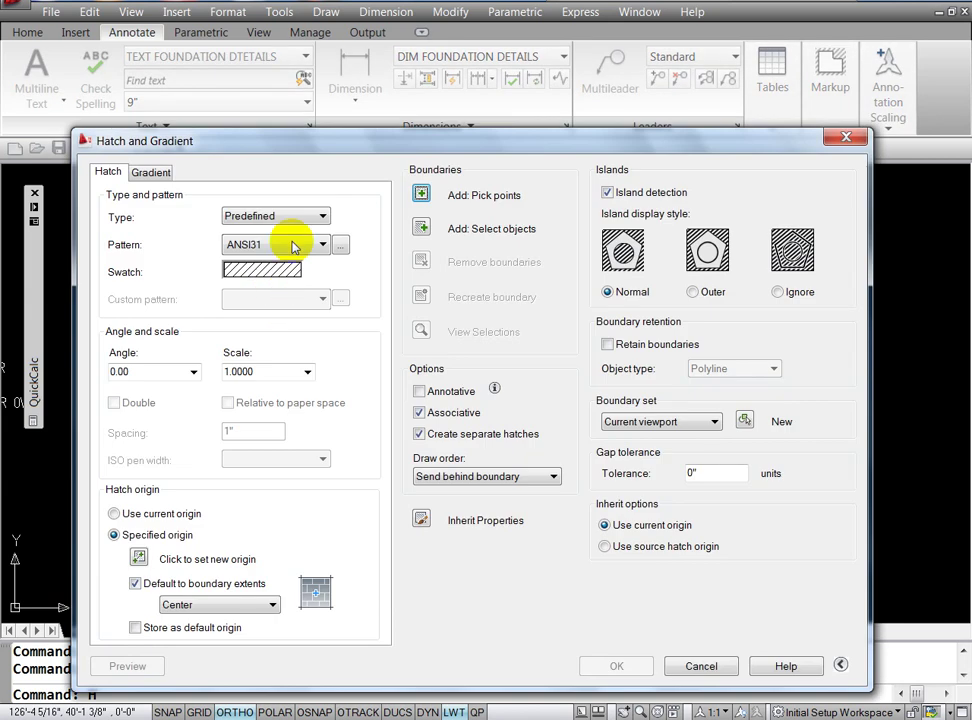
click(418, 197)
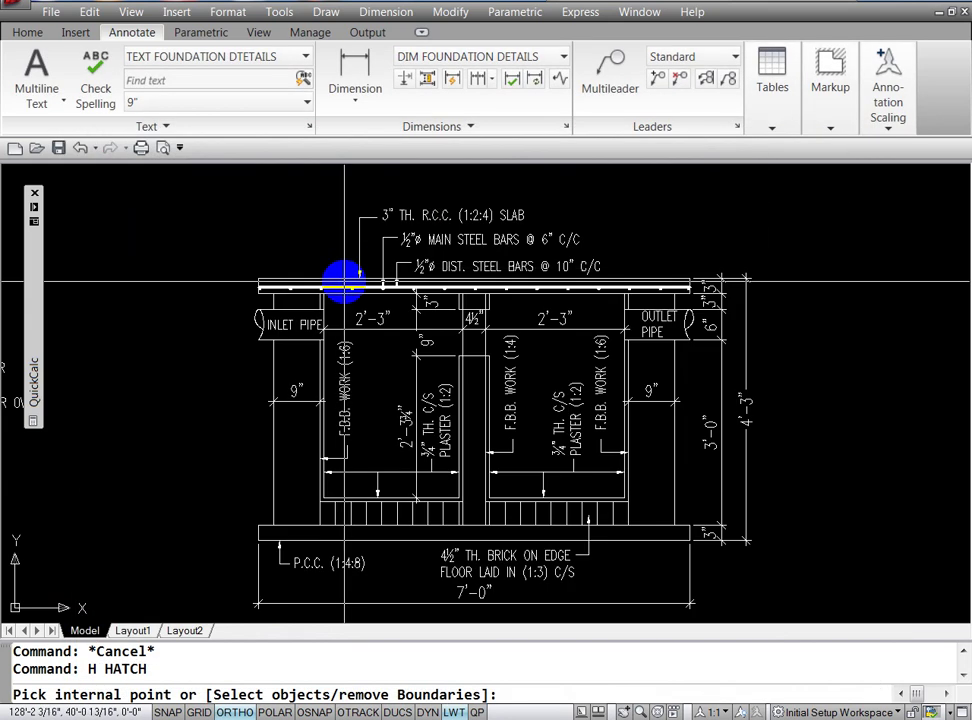
click(341, 282)
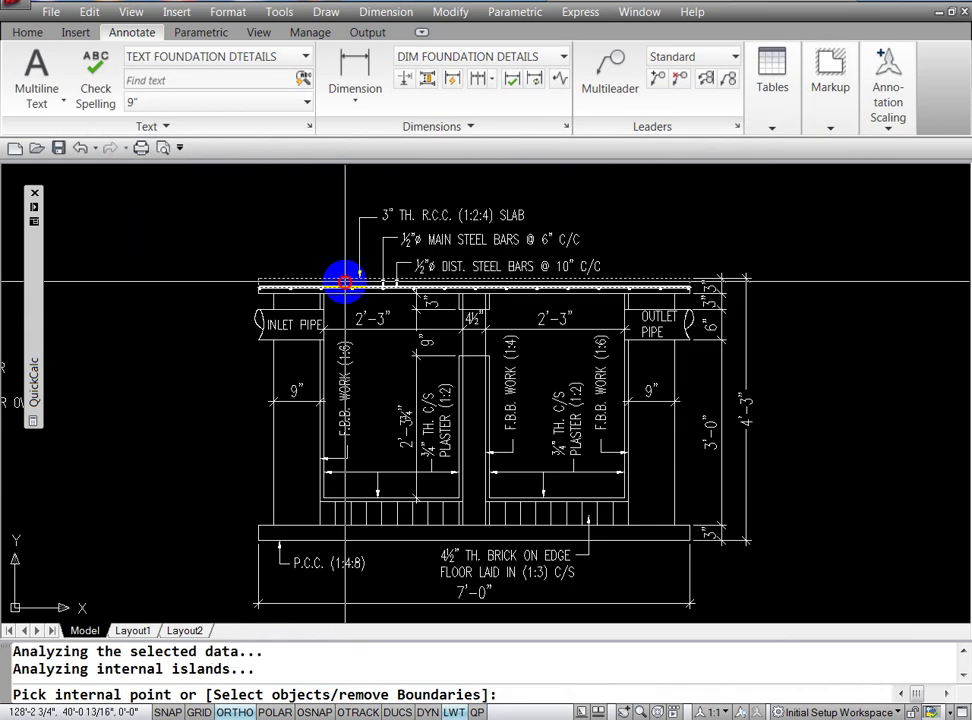
click(547, 293)
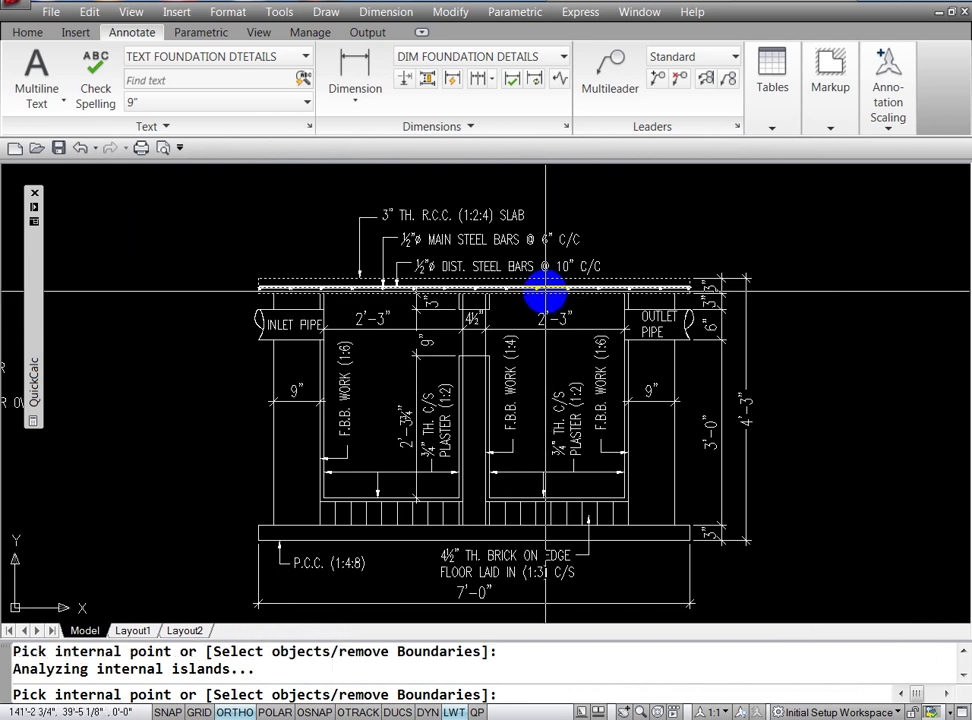
key(Return)
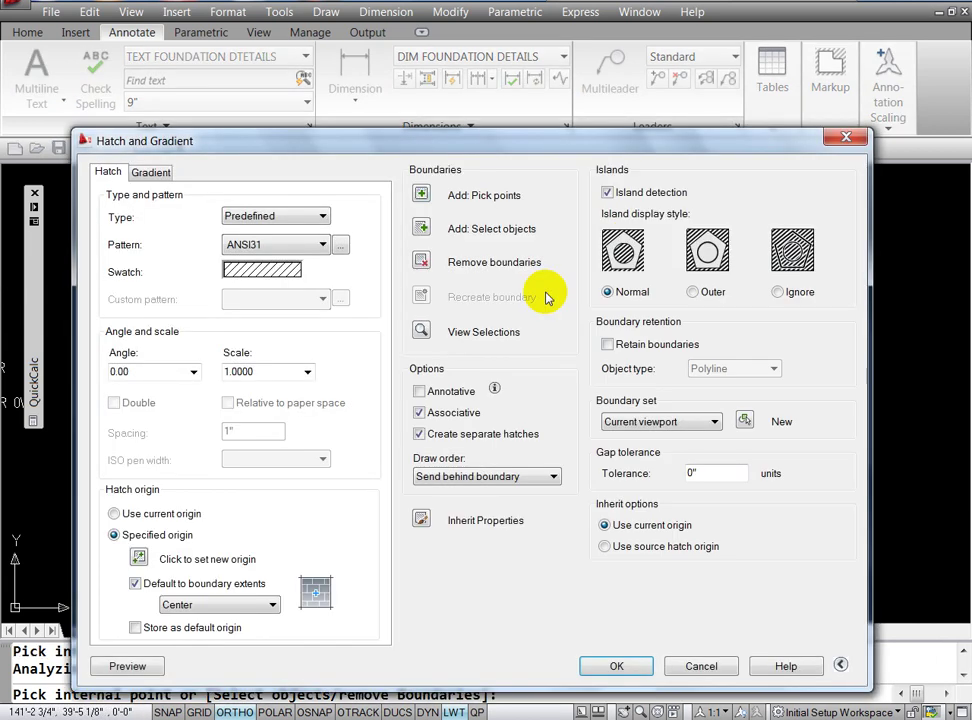
click(421, 519)
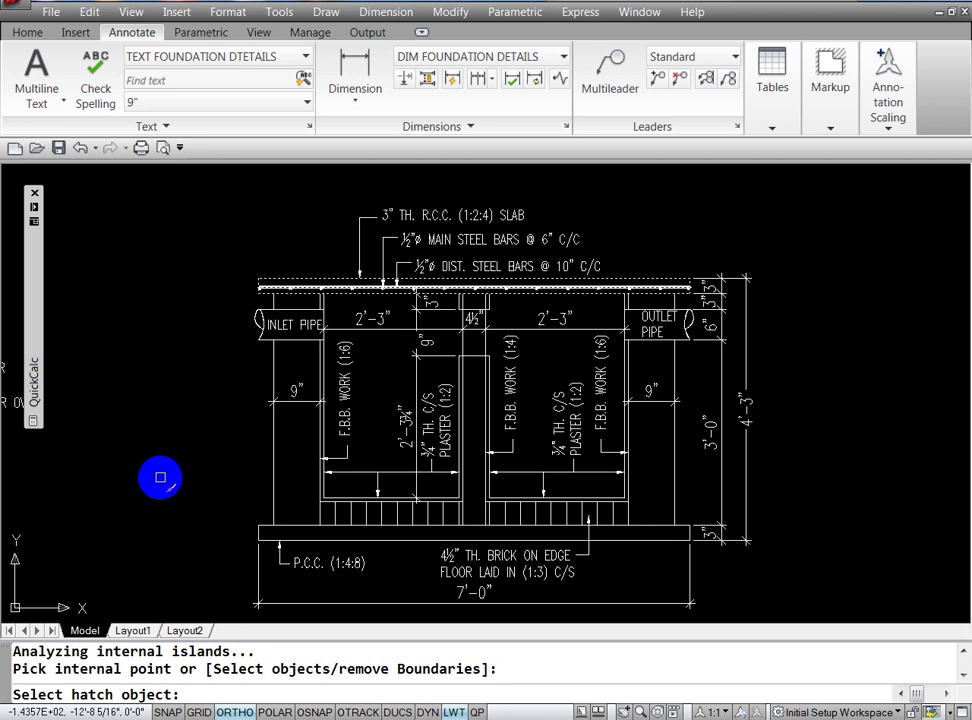
click(455, 695)
text('P)
Step: Copy the roof detail's hatch onto the top slab and apply it
key(Return)
drag(152, 460, 706, 380)
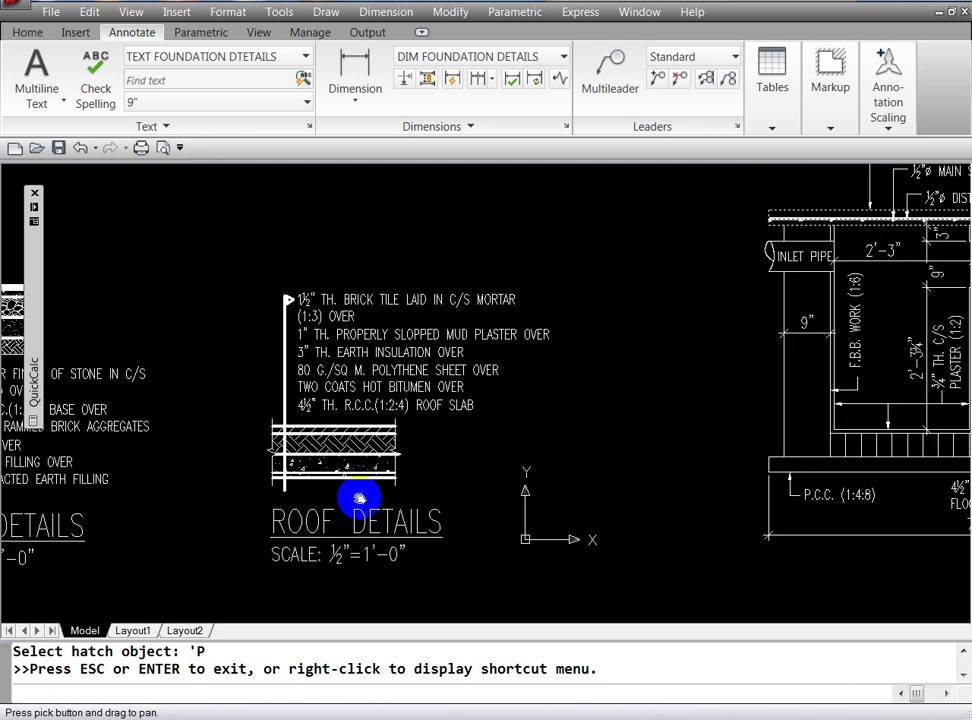
key(Escape)
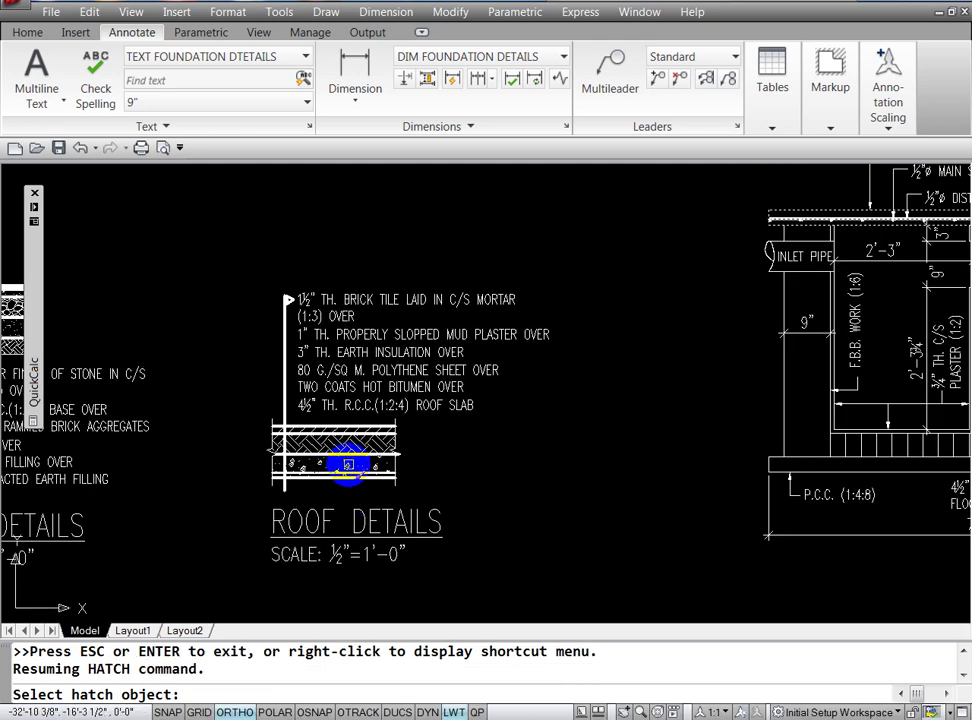
click(347, 465)
click(614, 666)
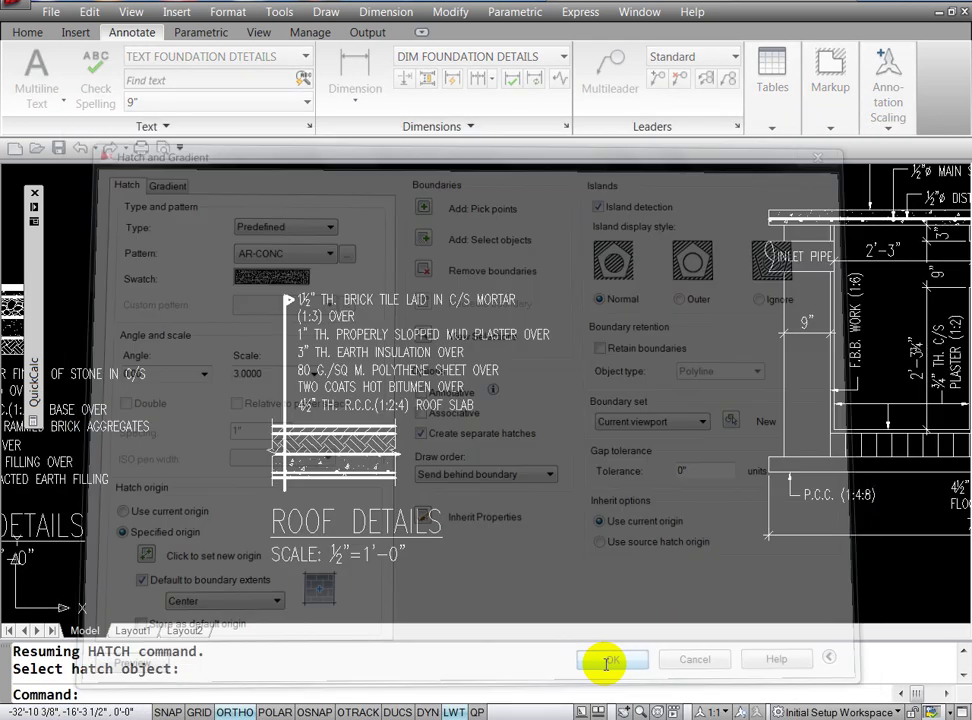
key(Escape)
Step: Start a new hatch with the tank's base slab picked as the fill area
key(Return)
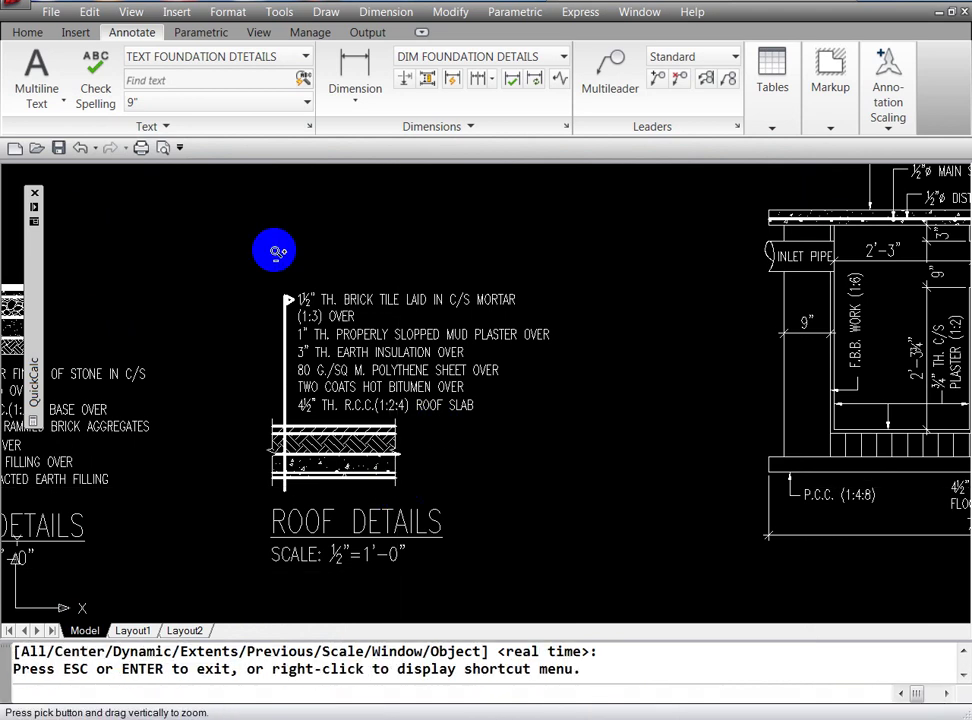
drag(278, 252, 268, 485)
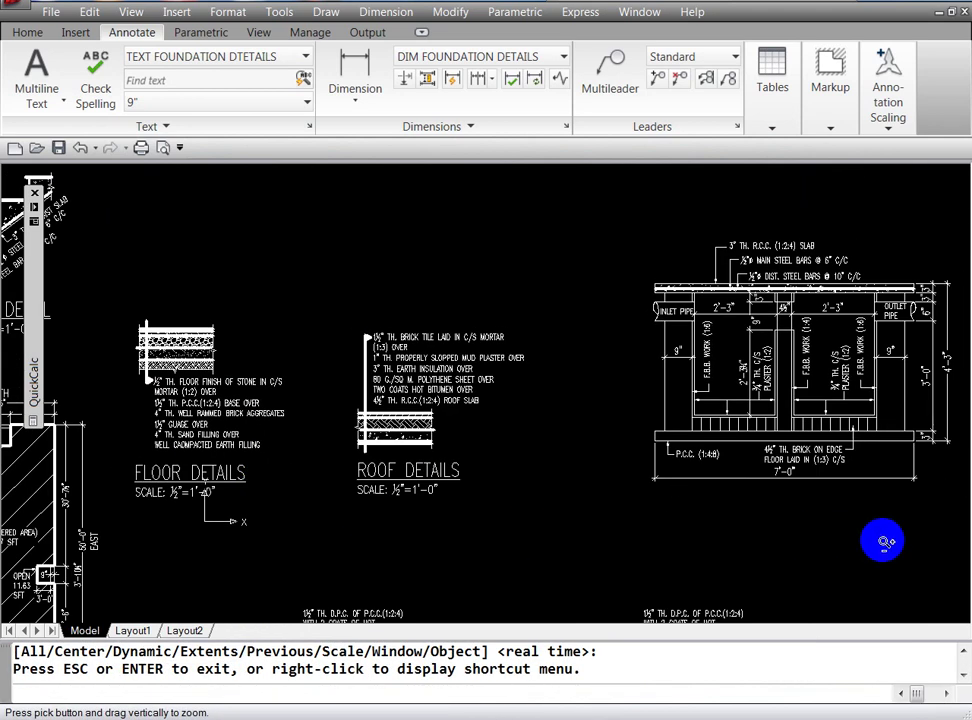
drag(890, 540, 890, 520)
key(Escape)
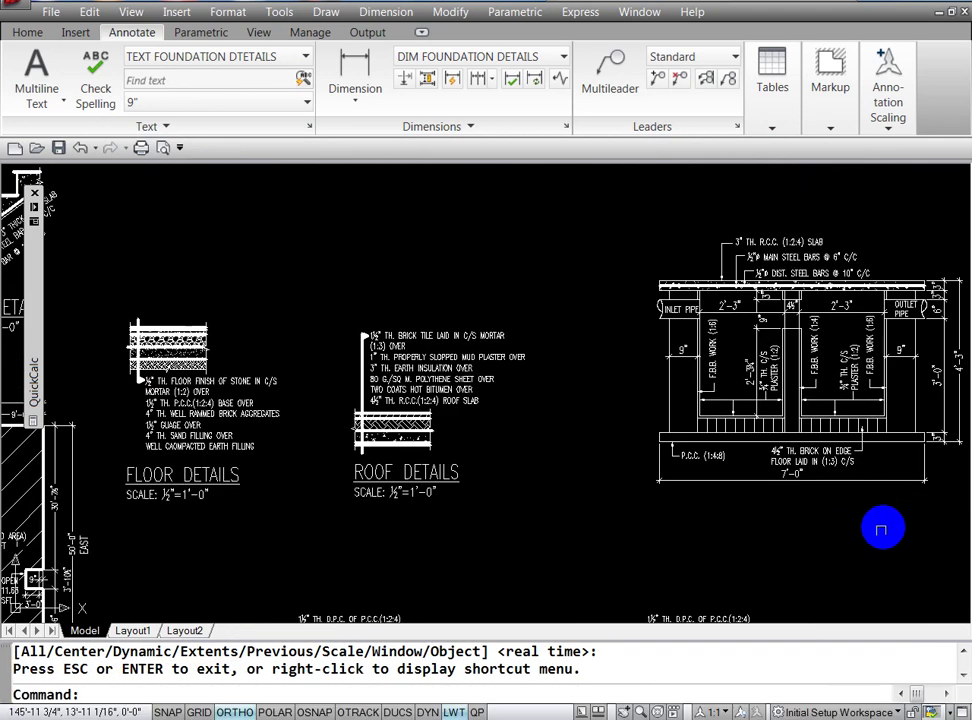
text(P)
key(Return)
drag(824, 529, 694, 557)
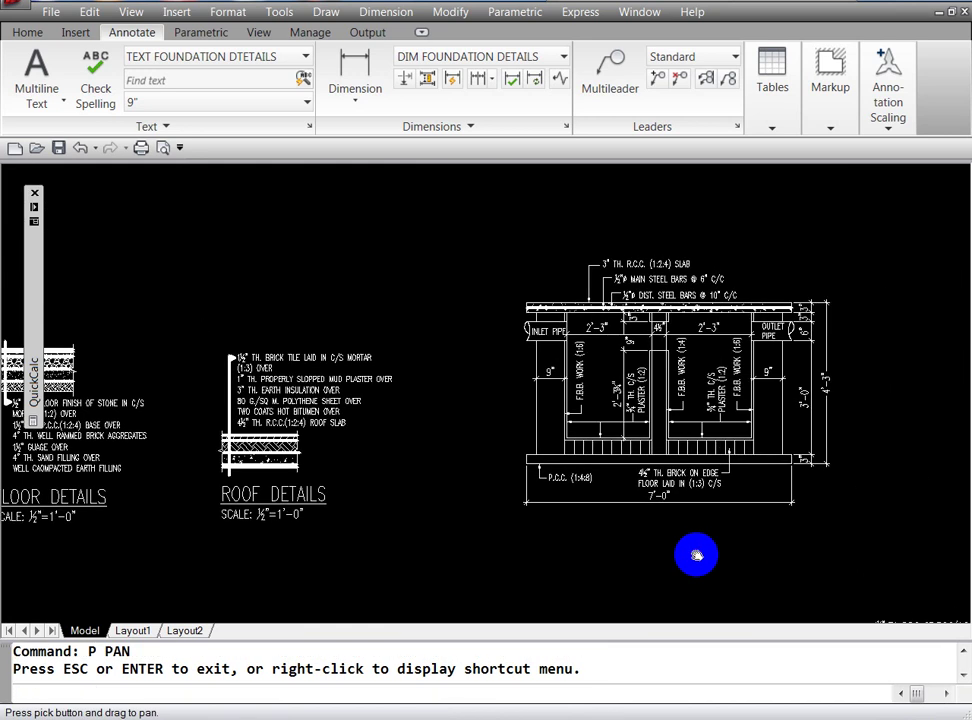
key(Escape)
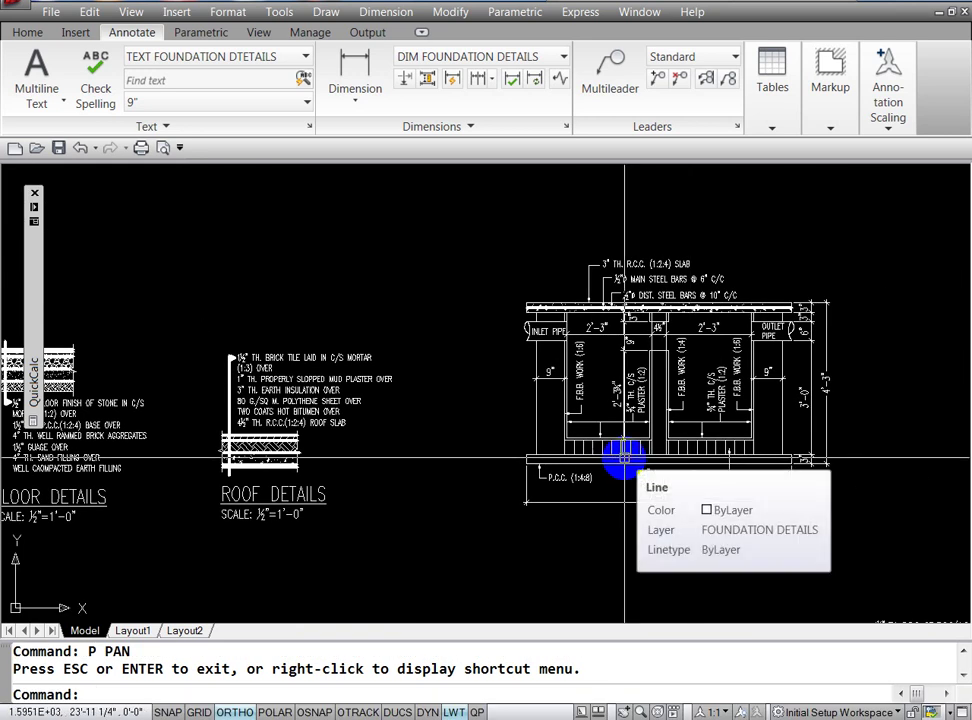
text(h)
key(Return)
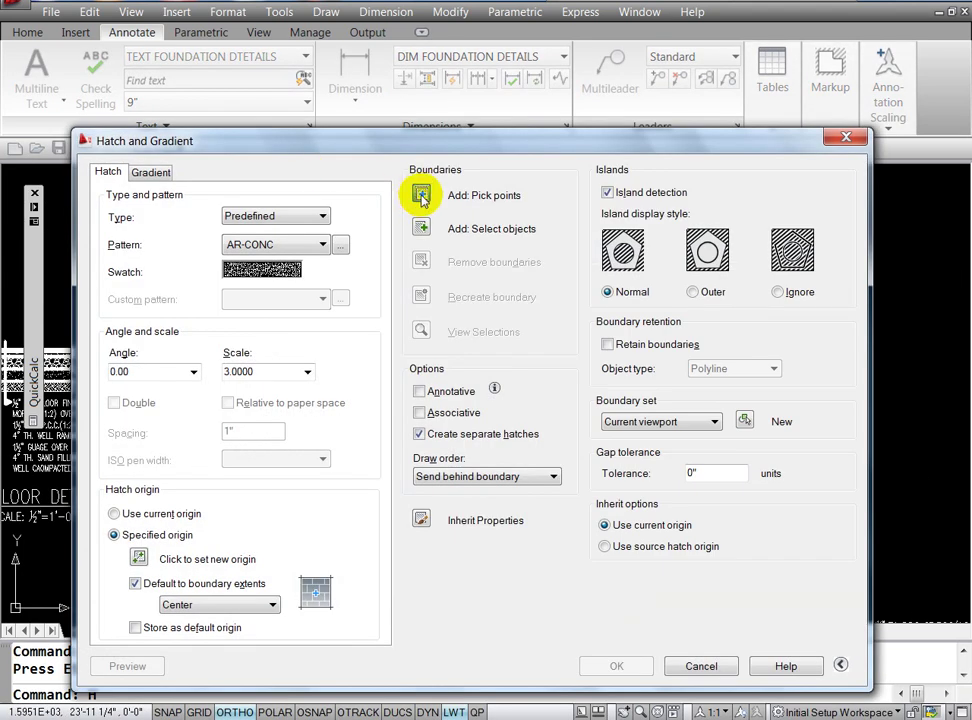
click(421, 195)
click(598, 459)
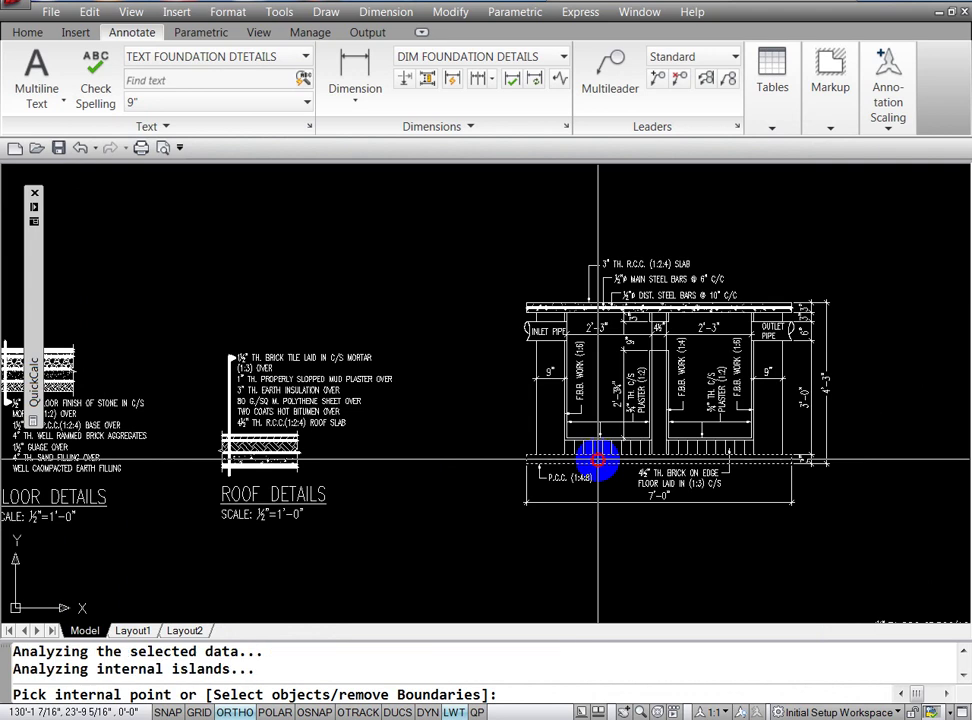
key(Return)
Step: Inherit the roof slab's AR-CONC concrete hatch and apply it to the base slab
click(417, 516)
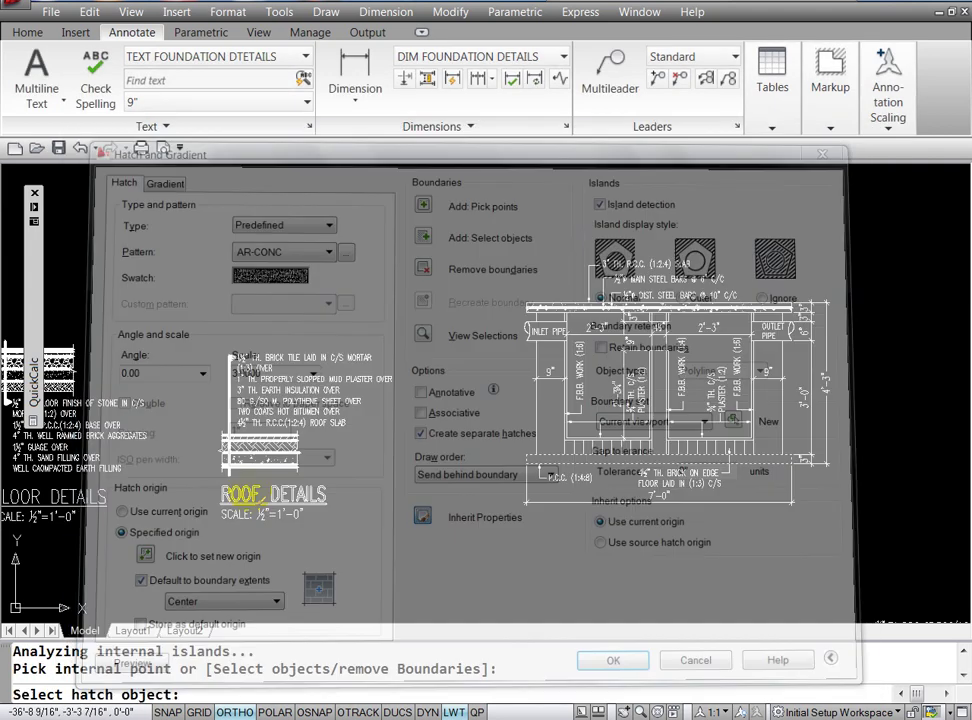
click(253, 460)
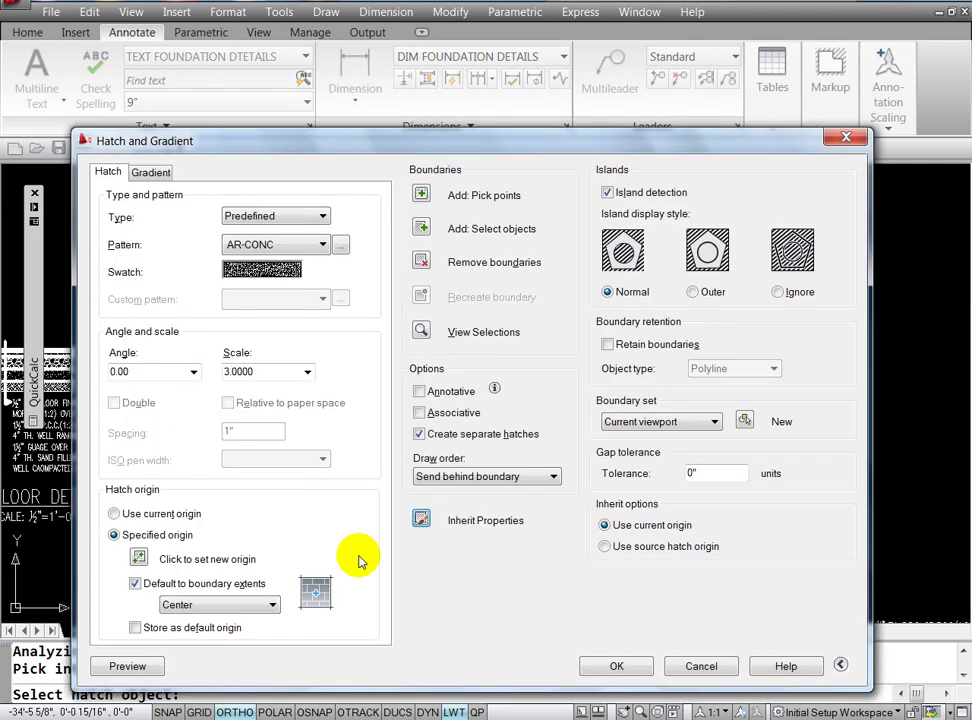
click(590, 662)
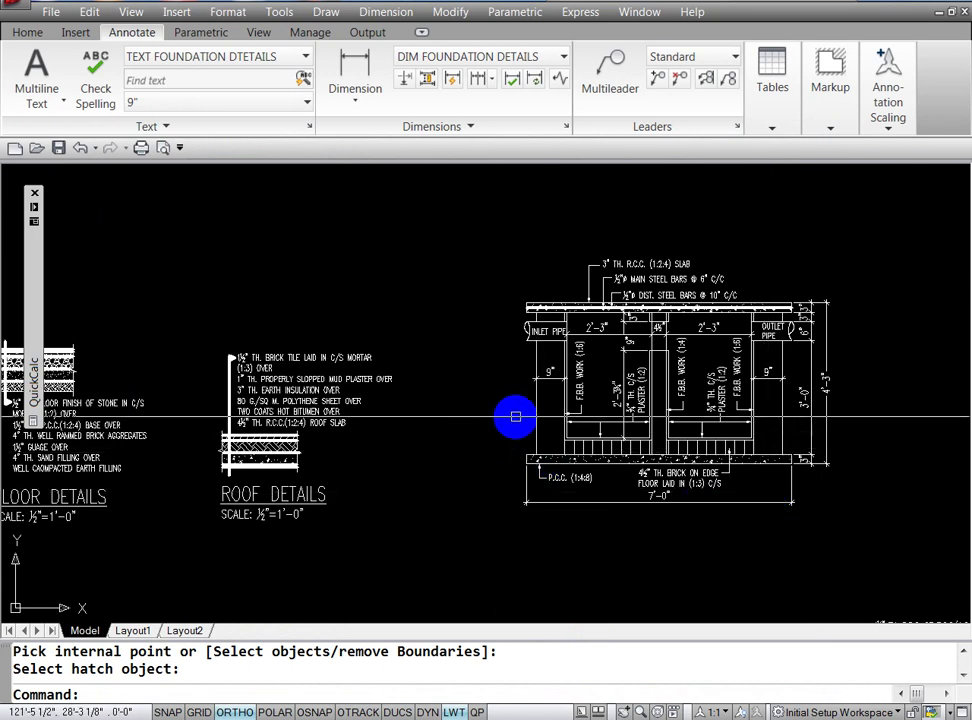
Step: Start a hatch and pick points inside the tank walls as fill areas
text(h)
key(Return)
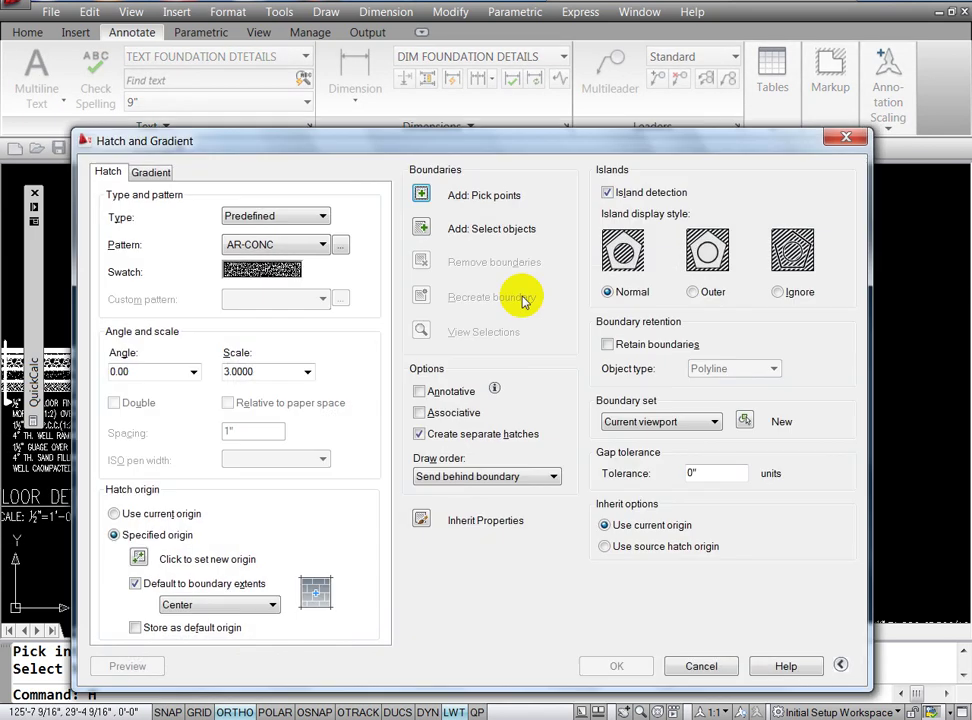
click(421, 196)
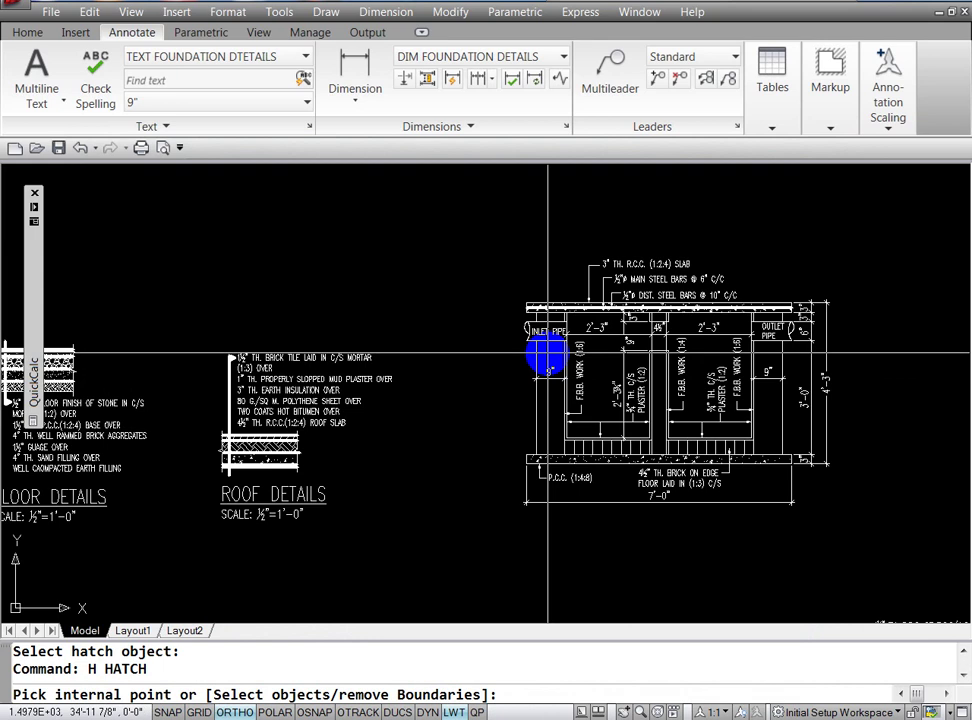
click(553, 372)
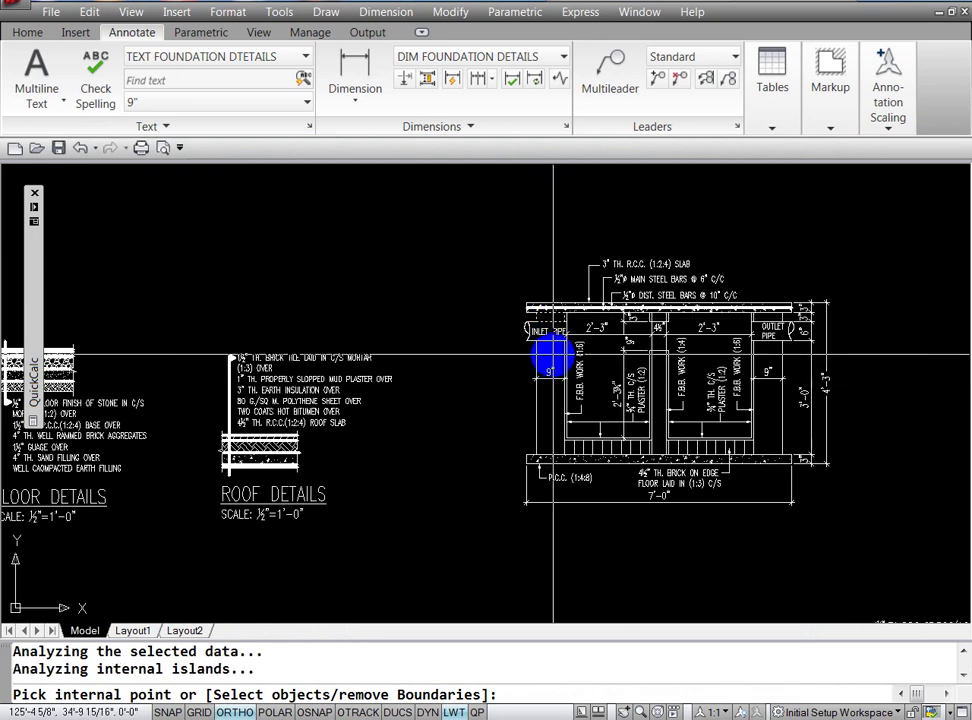
click(553, 347)
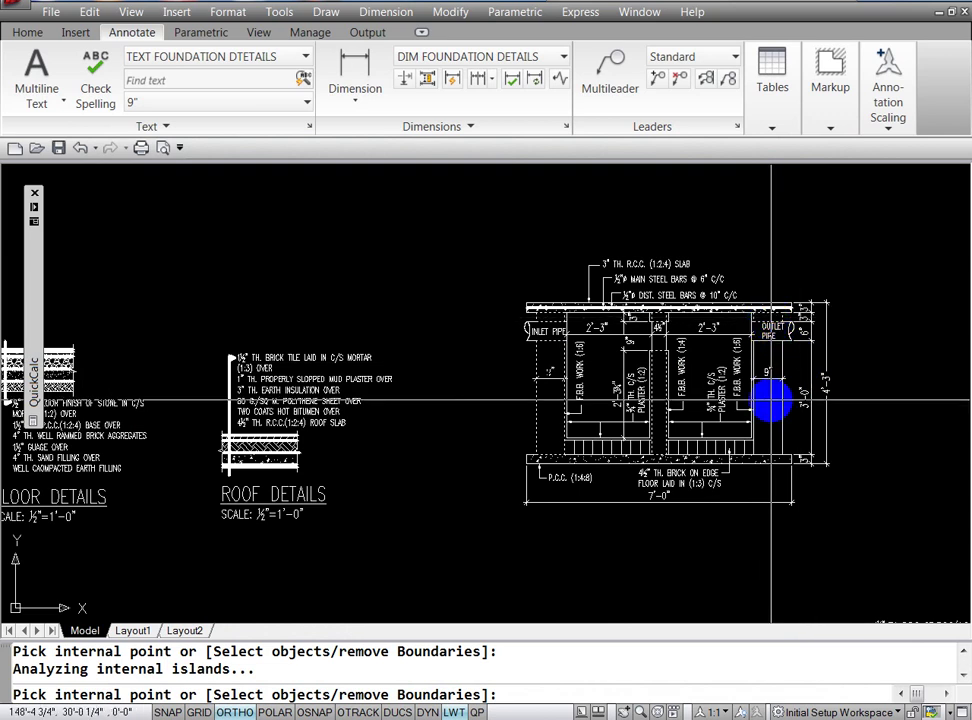
click(410, 607)
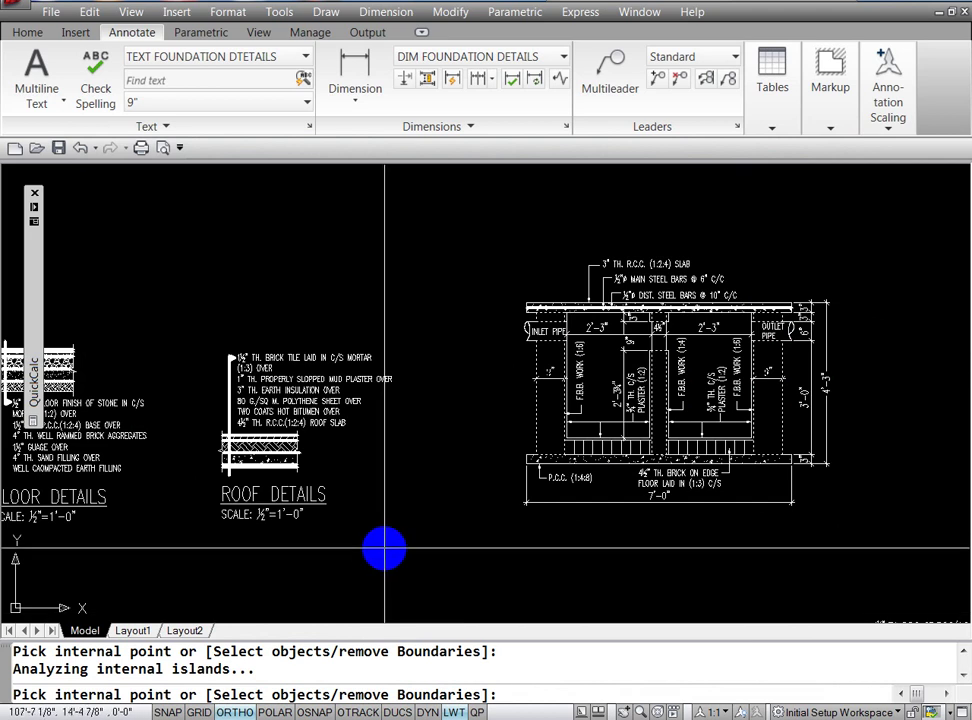
text('P)
Step: Inherit the block plan's diagonal ANSI31 hatch at scale 250 and apply it to the walls
key(Return)
mouse_move(382, 549)
mouse_down()
mouse_move(560, 382)
mouse_move(610, 408)
mouse_up()
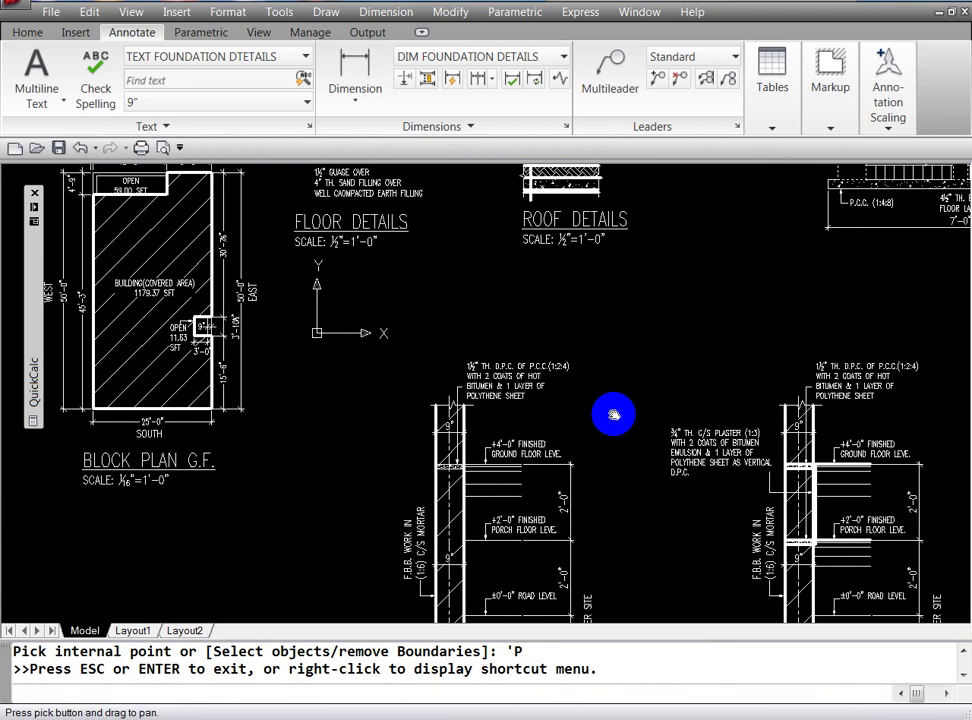
key(Escape)
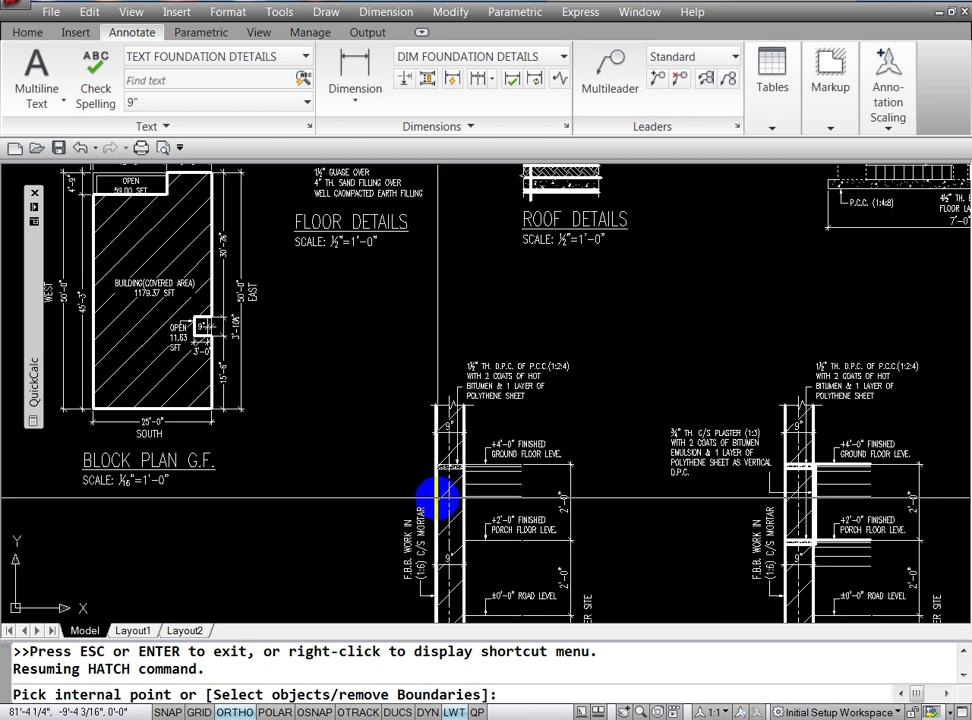
key(Return)
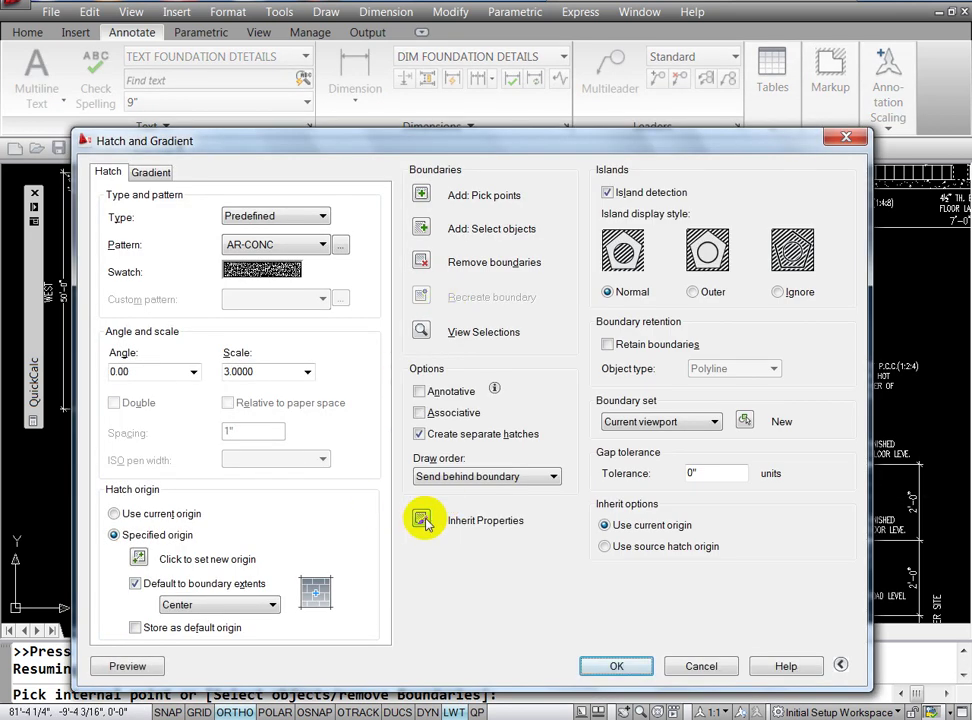
click(424, 521)
click(456, 522)
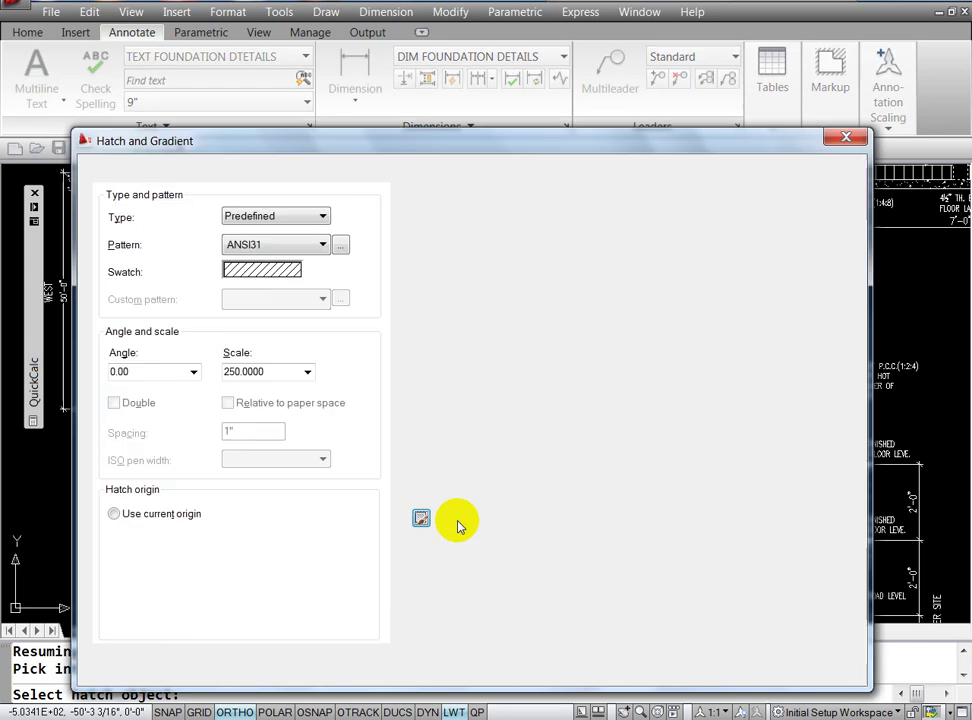
click(614, 666)
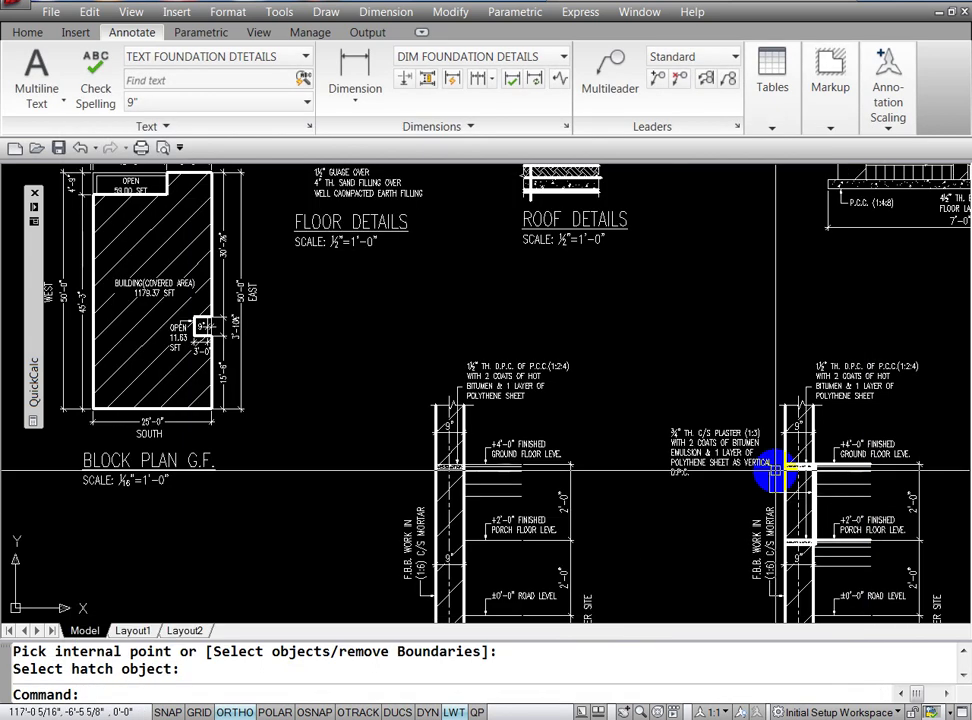
Step: Pan back to the tank section and cancel the restarted hatch command
text(p)
key(Return)
drag(762, 345, 406, 527)
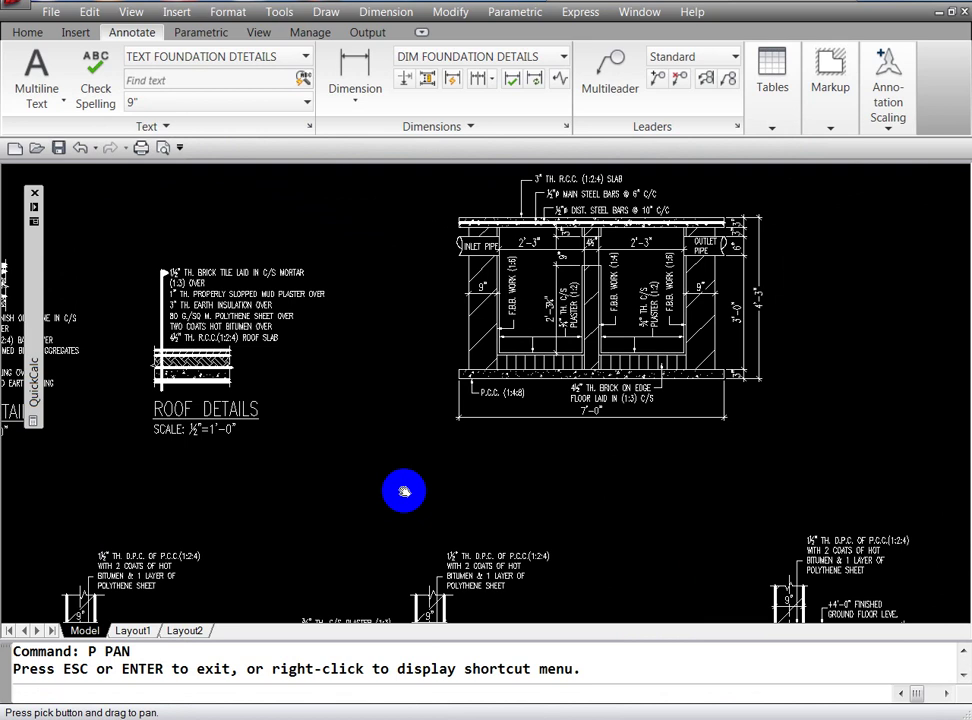
key(Escape)
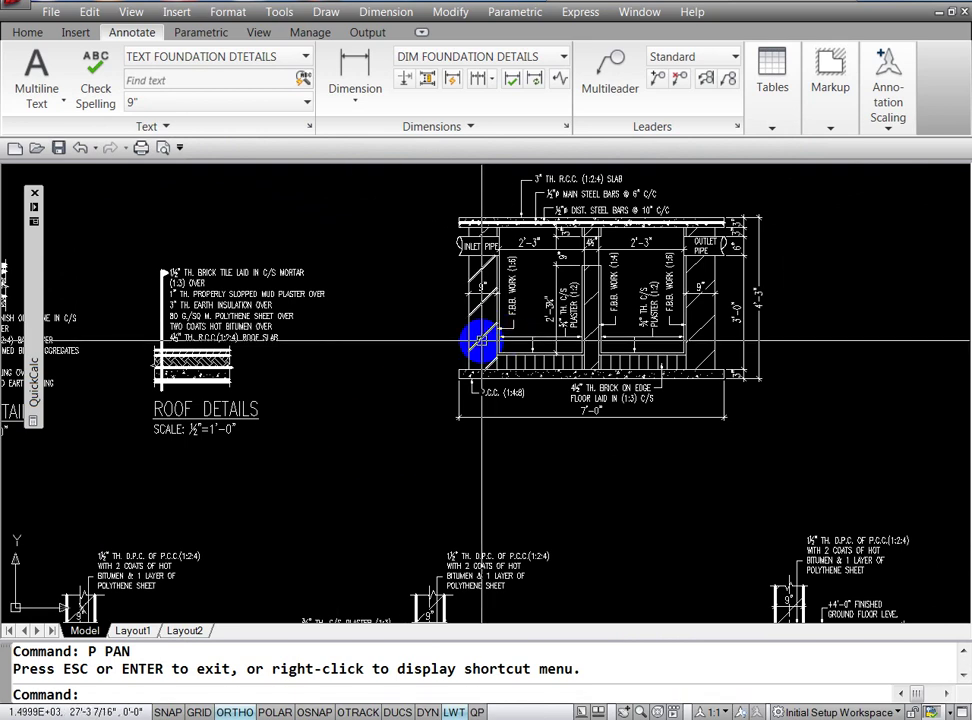
text(h)
key(Escape)
key(Escape)
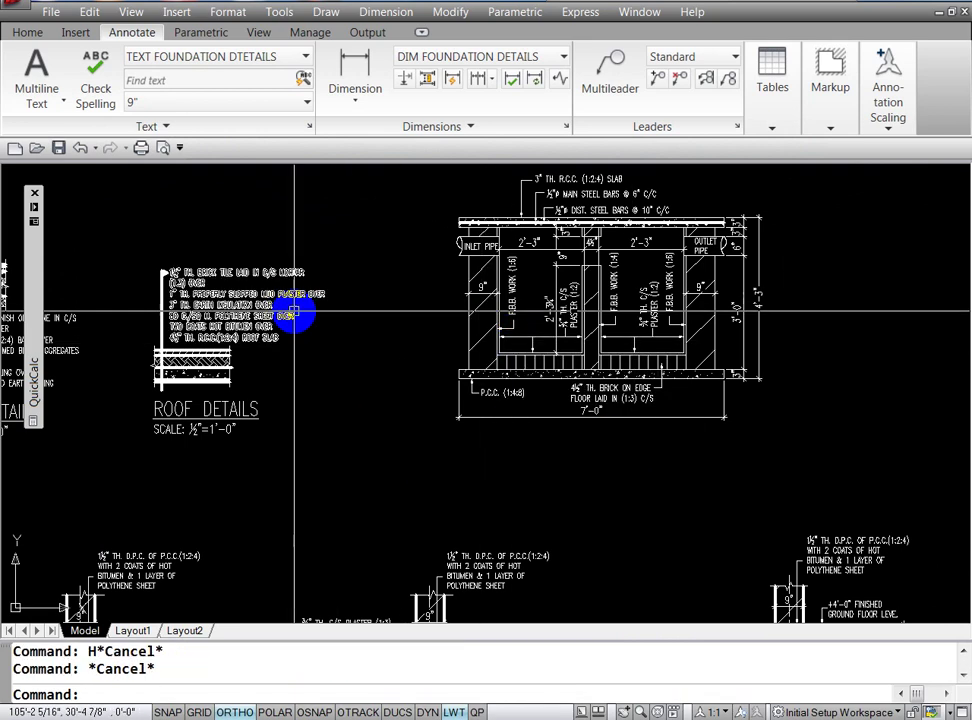
Step: Look for the hatch edit tool in the Modify menu and ribbon, then cancel
click(450, 12)
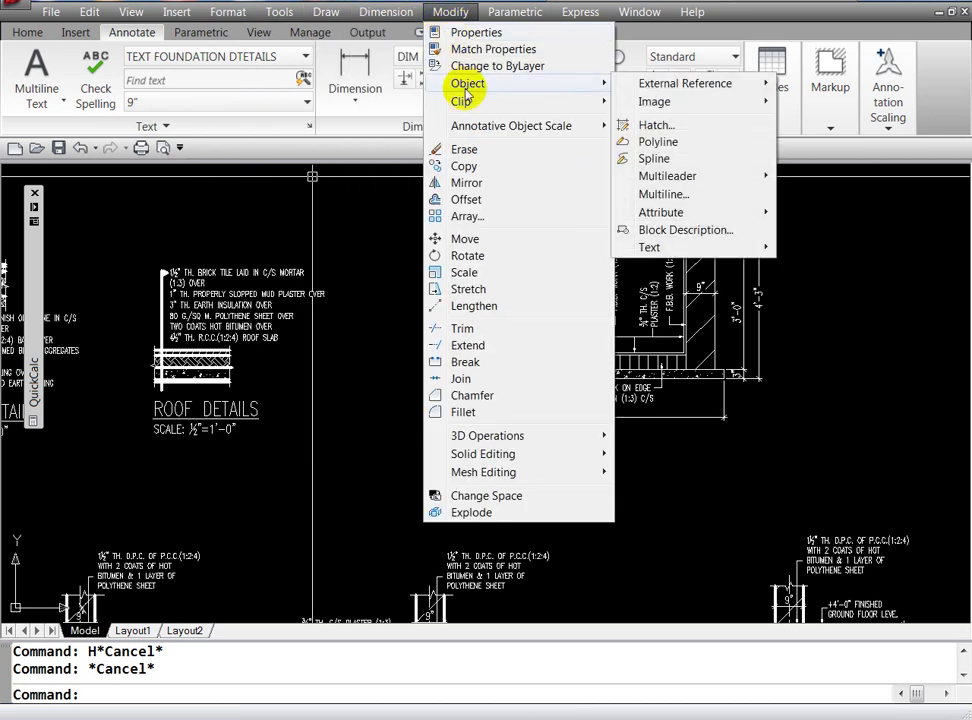
mouse_move(518, 83)
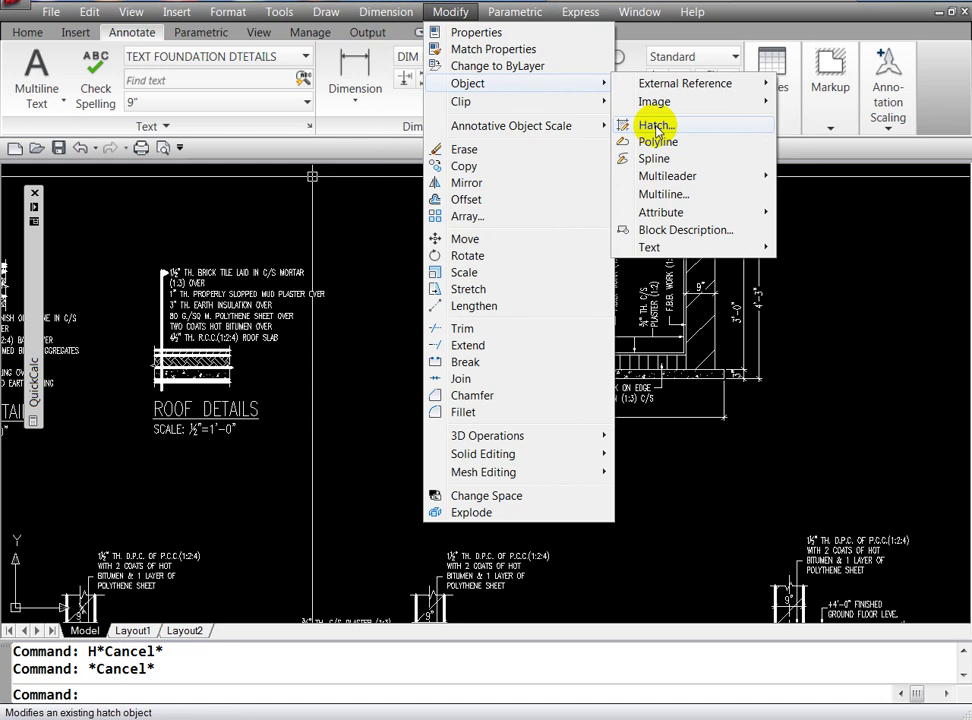
click(655, 127)
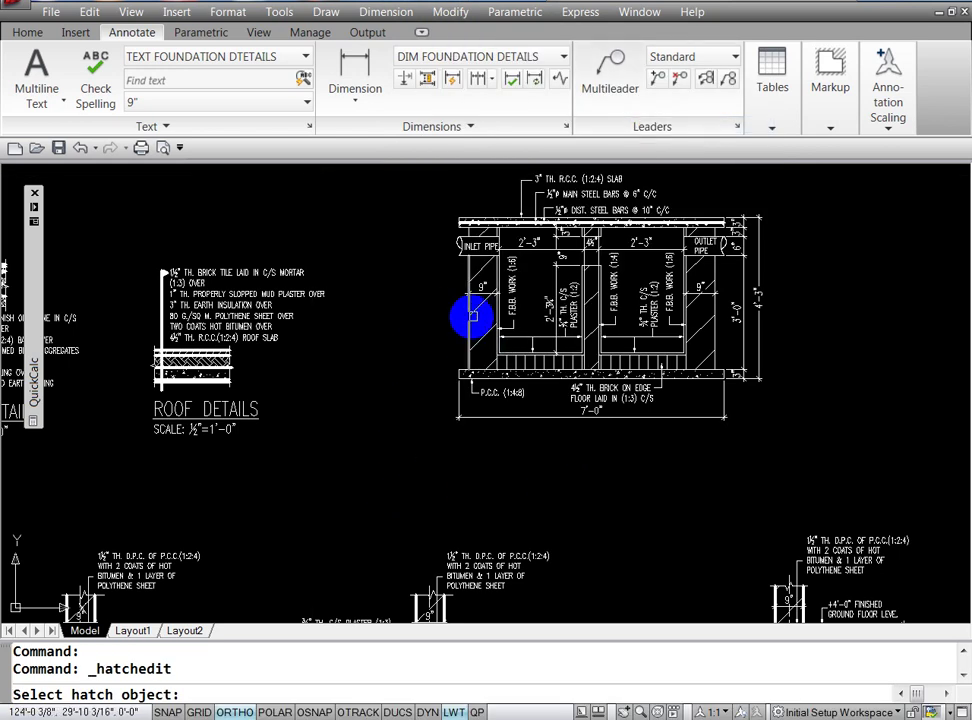
key(Escape)
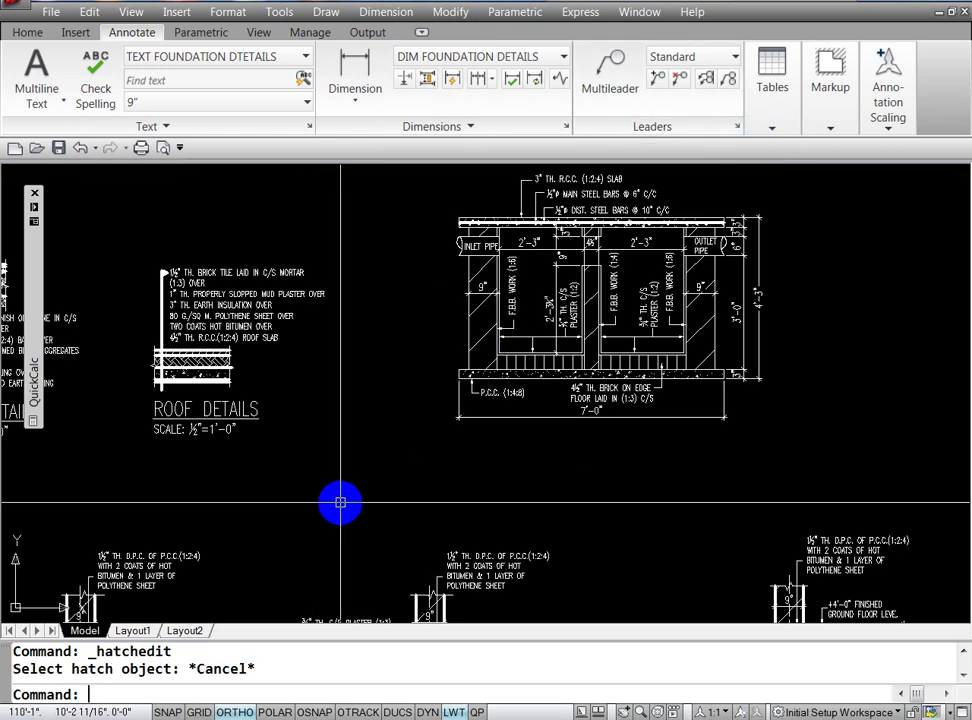
click(28, 32)
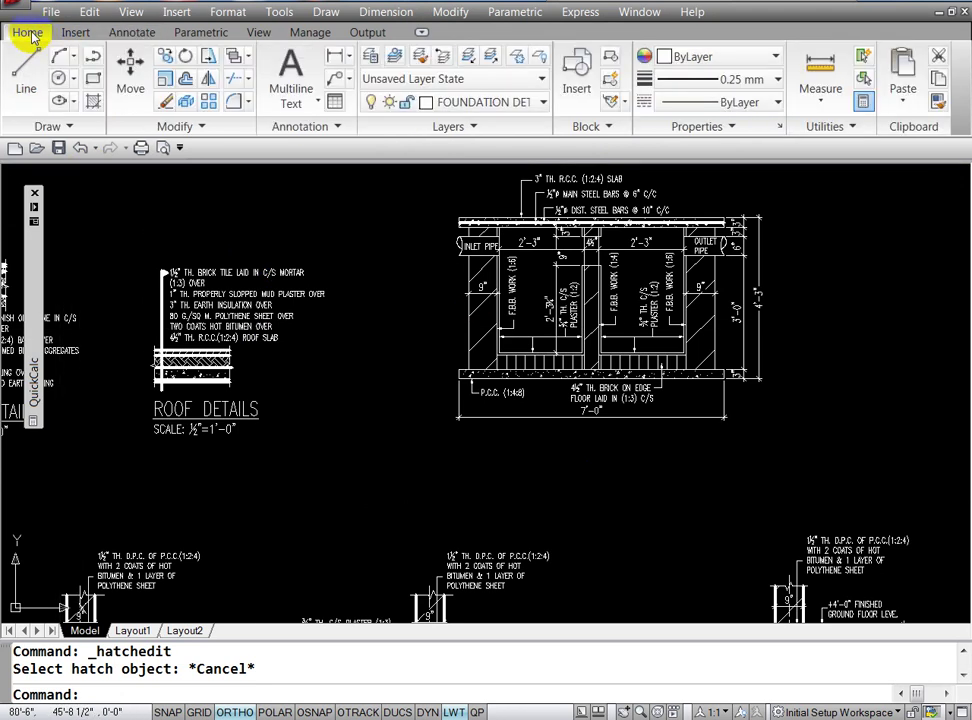
click(203, 127)
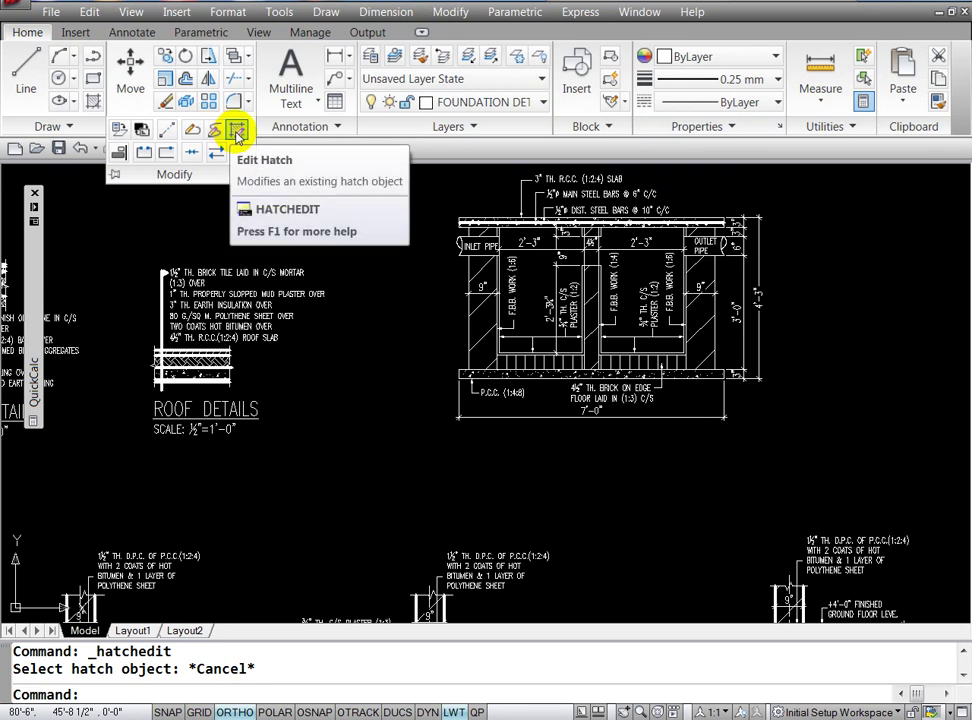
key(Escape)
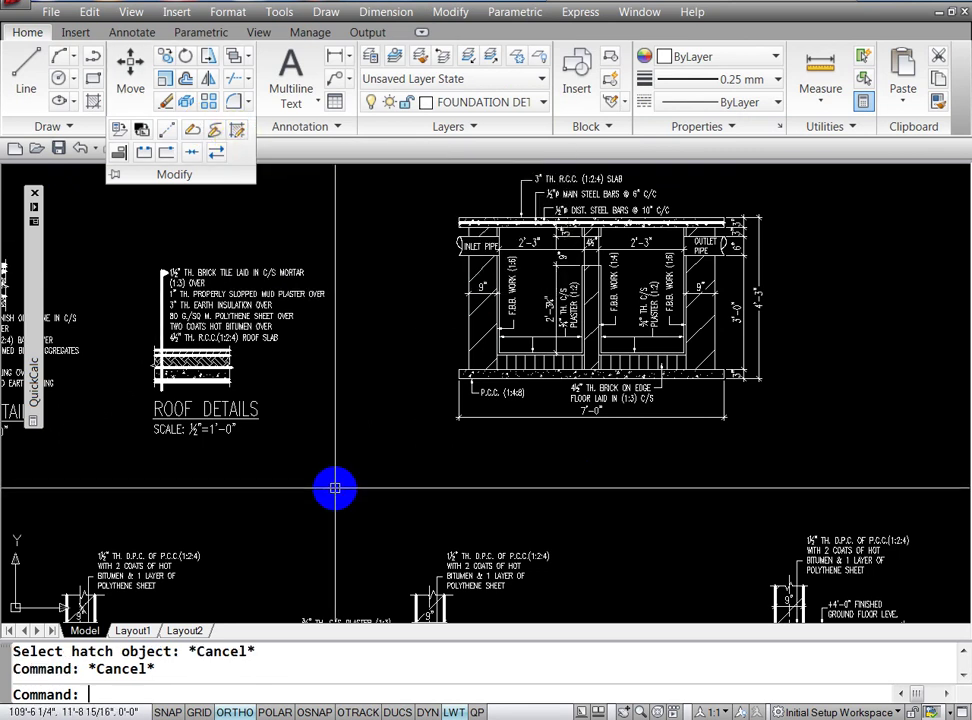
key(Escape)
text(HE)
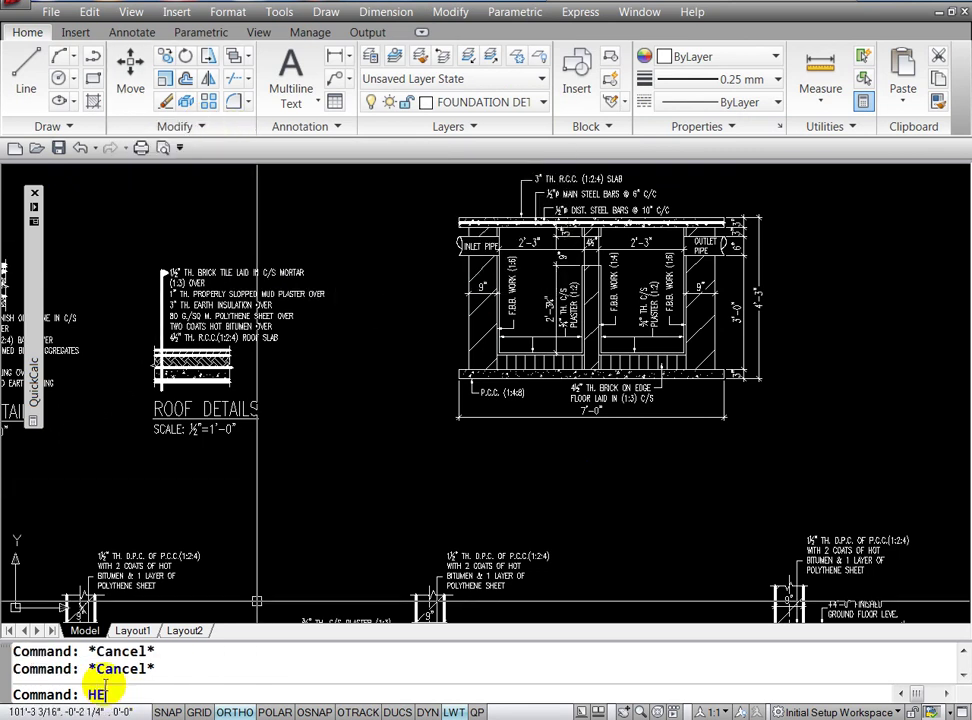
Step: Change the wall hatch scale from 250 to 150, previewing before applying
key(Return)
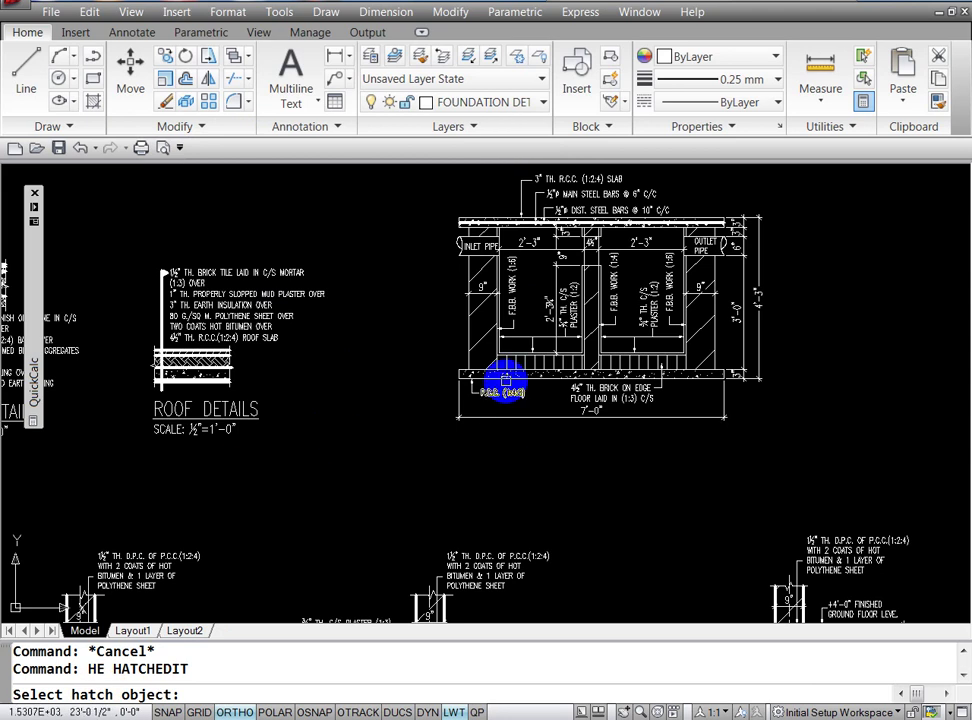
click(480, 344)
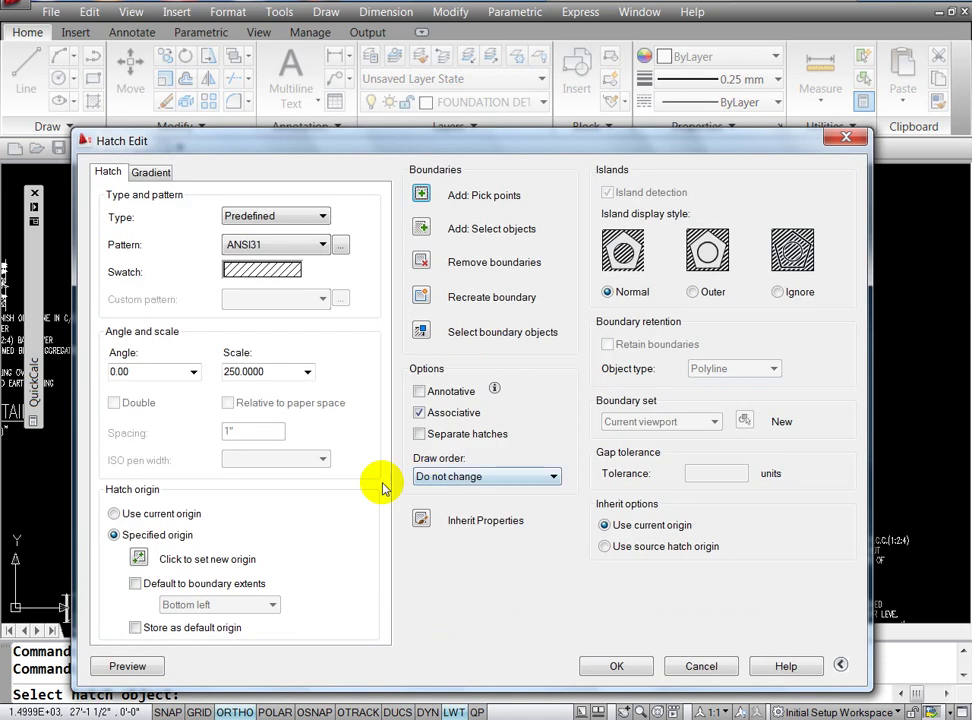
double_click(270, 376)
text(200)
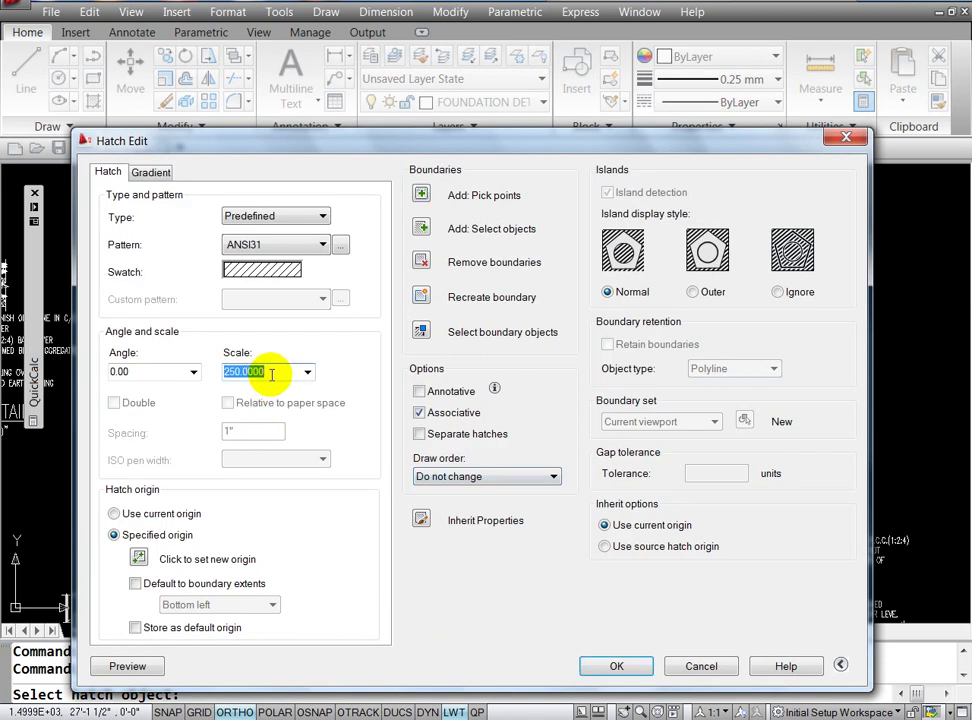
click(127, 666)
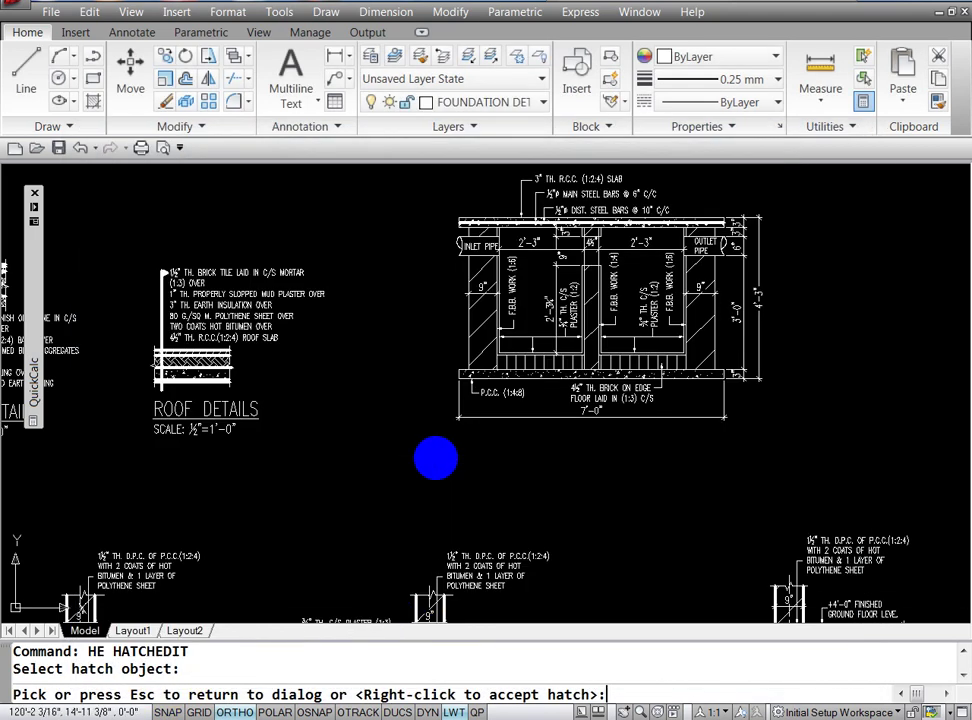
click(436, 458)
double_click(268, 372)
text(150)
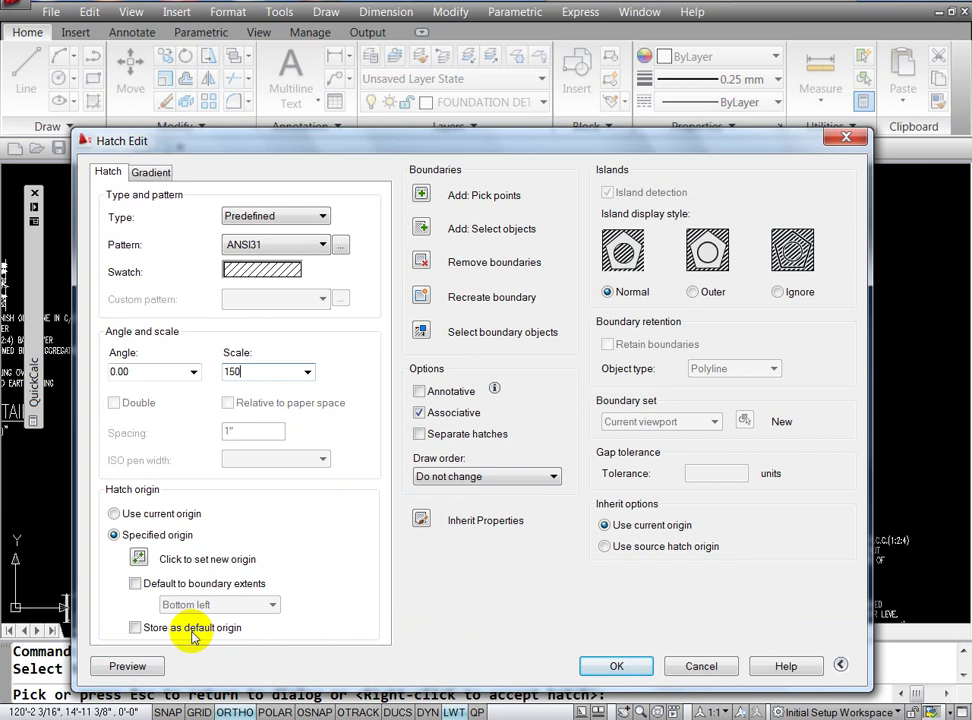
click(127, 666)
click(772, 603)
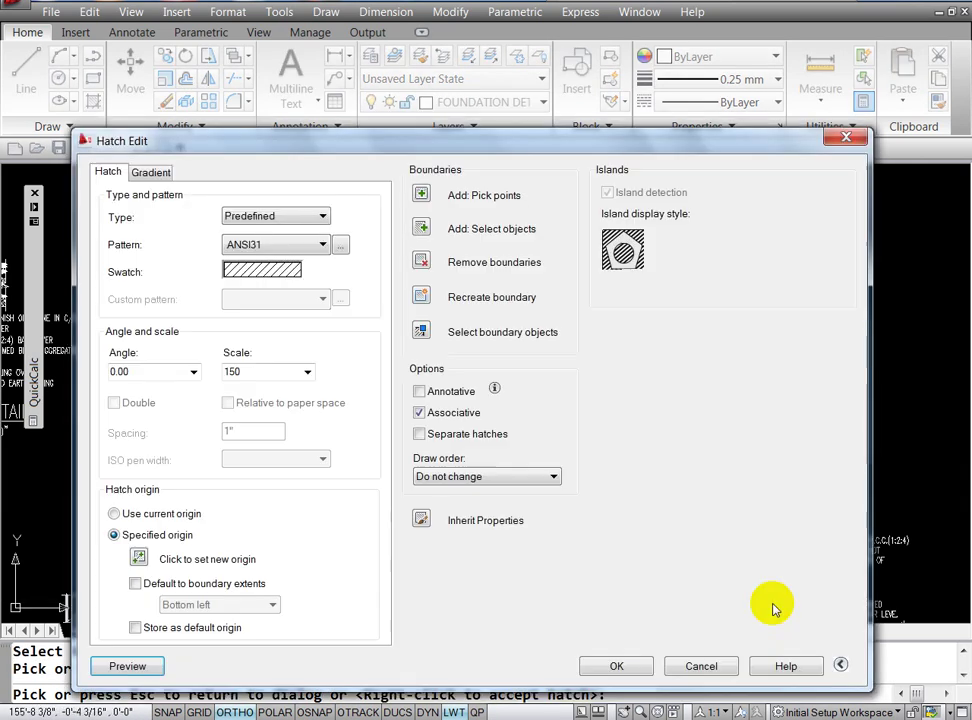
click(629, 664)
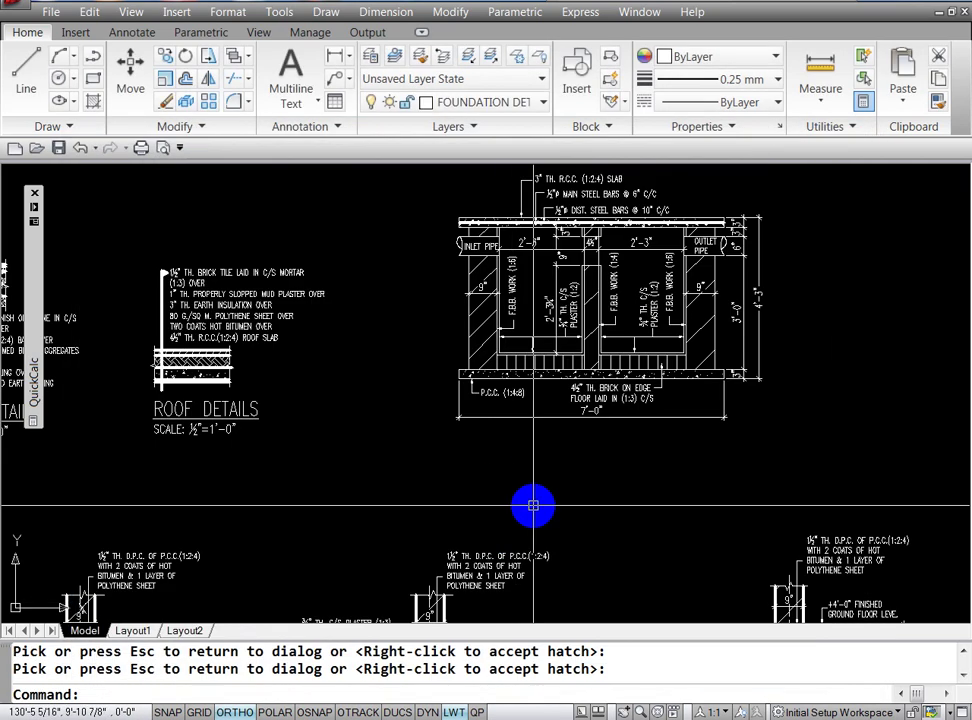
click(485, 694)
Step: Check the left wall hatch's settings with HATCHEDIT and close the dialog
text(HE)
key(Return)
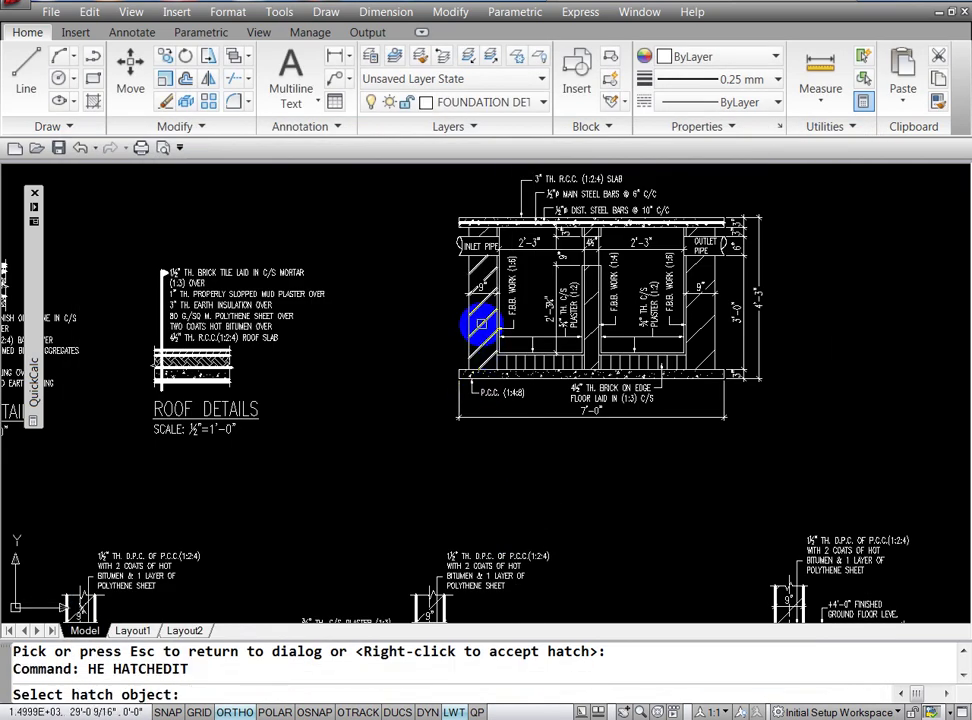
click(483, 330)
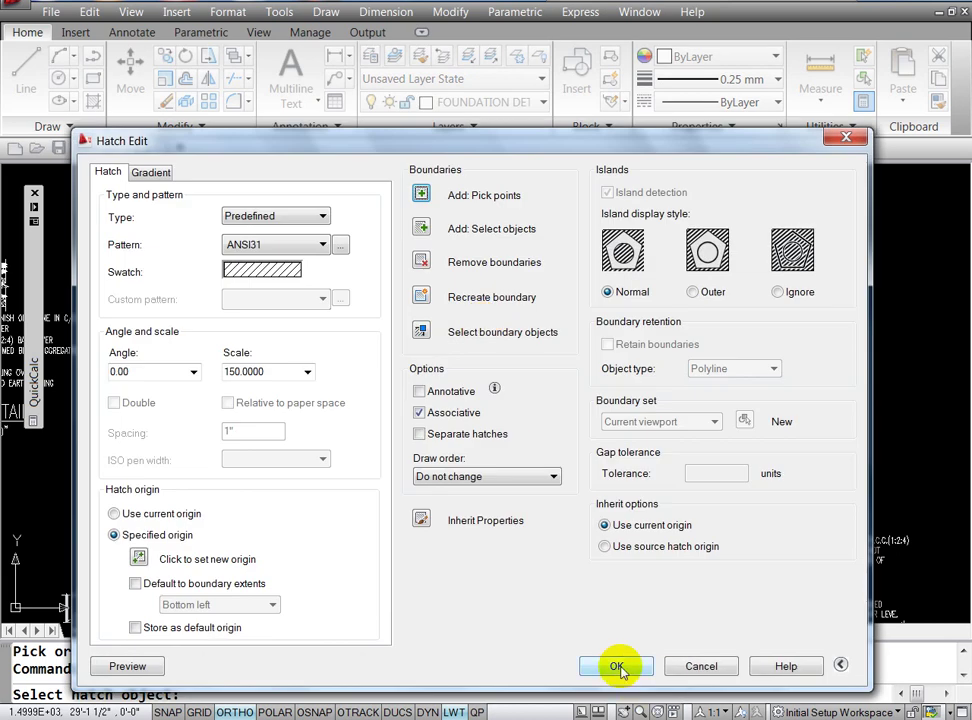
click(689, 672)
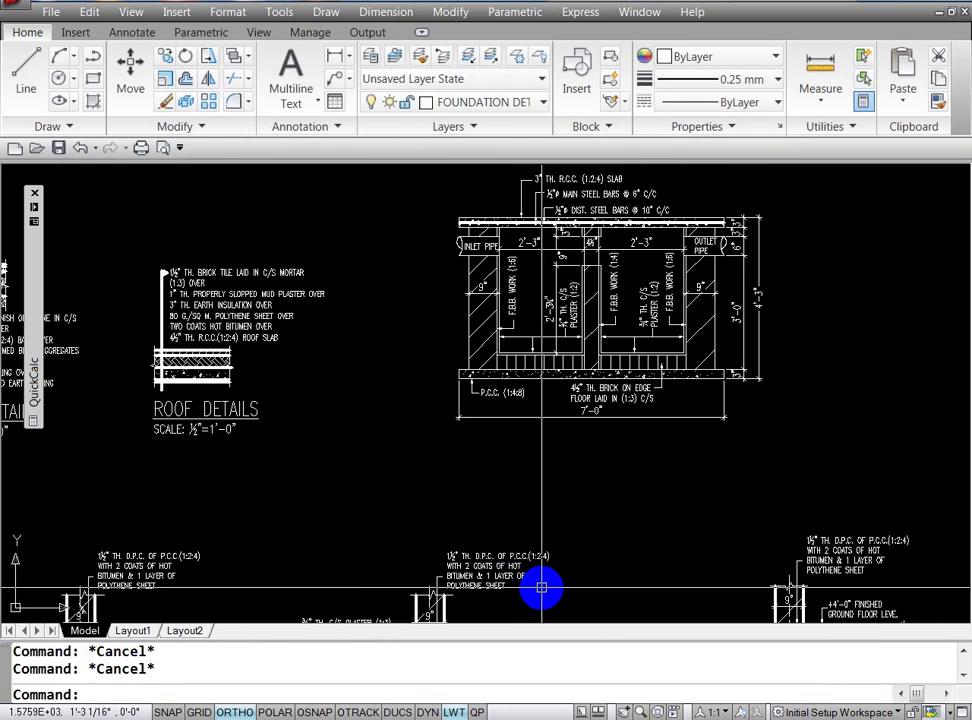
Step: Match the middle and right wall hatches to the finer scale-150 hatch
text(HE)
key(Return)
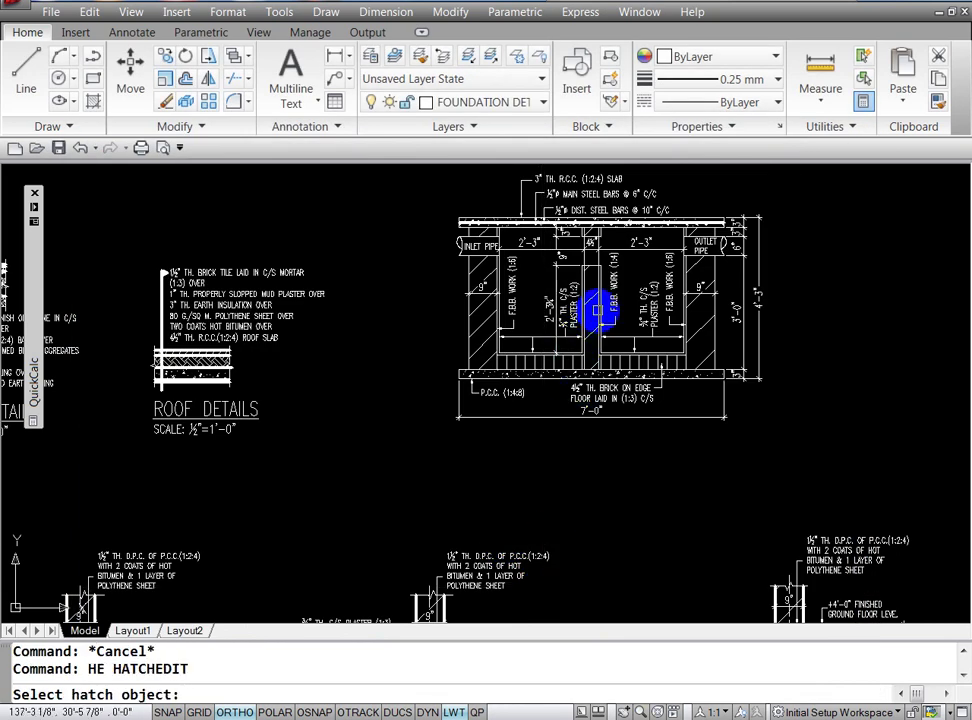
click(591, 300)
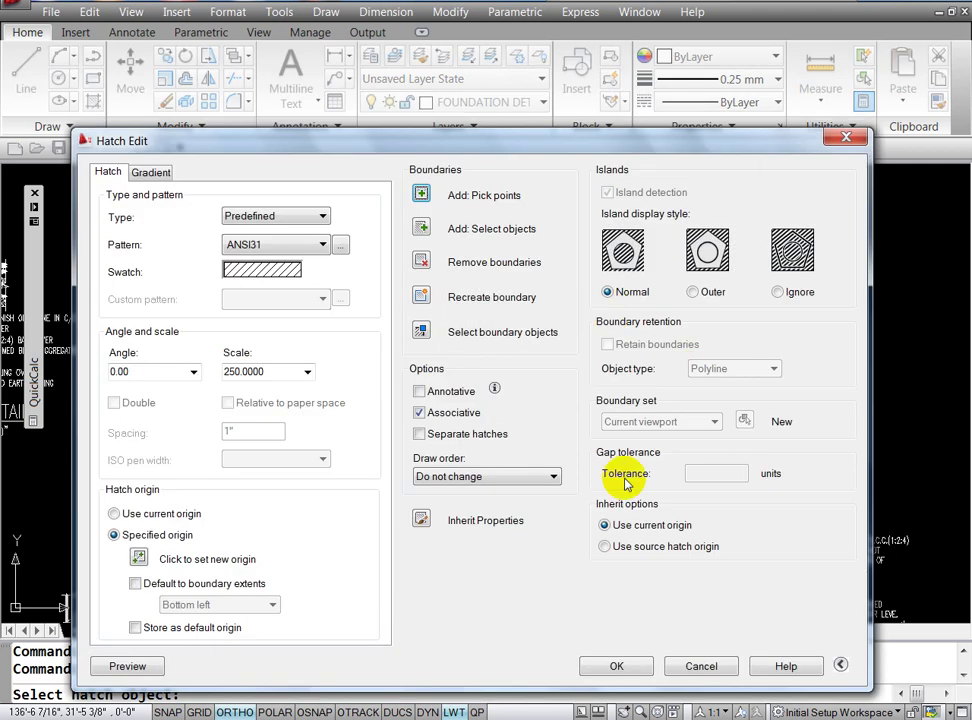
click(420, 519)
click(466, 321)
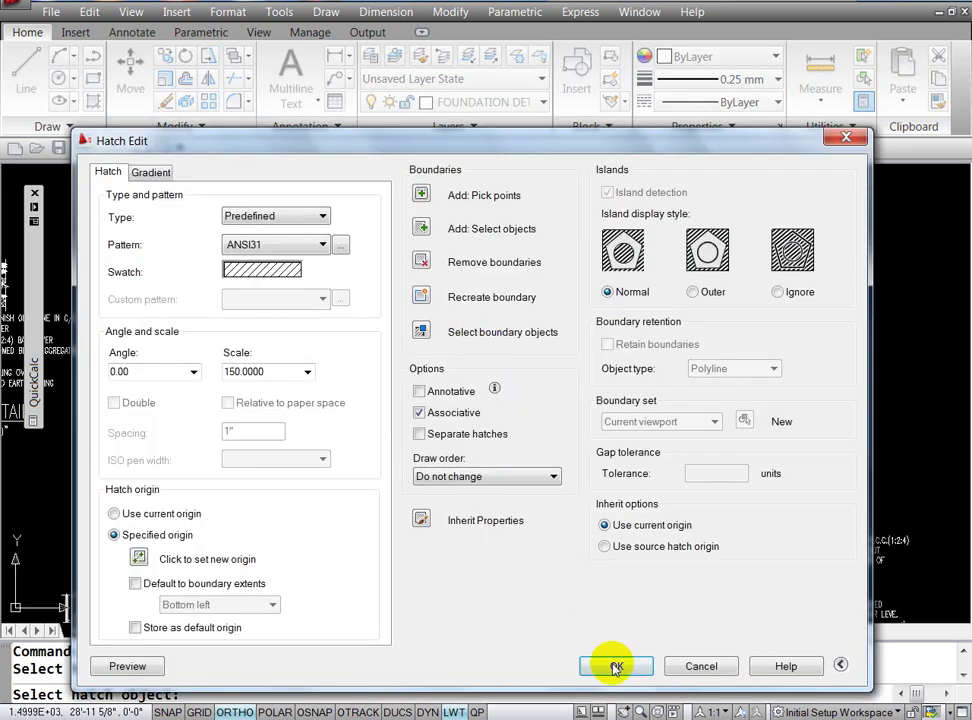
click(614, 668)
text(H)
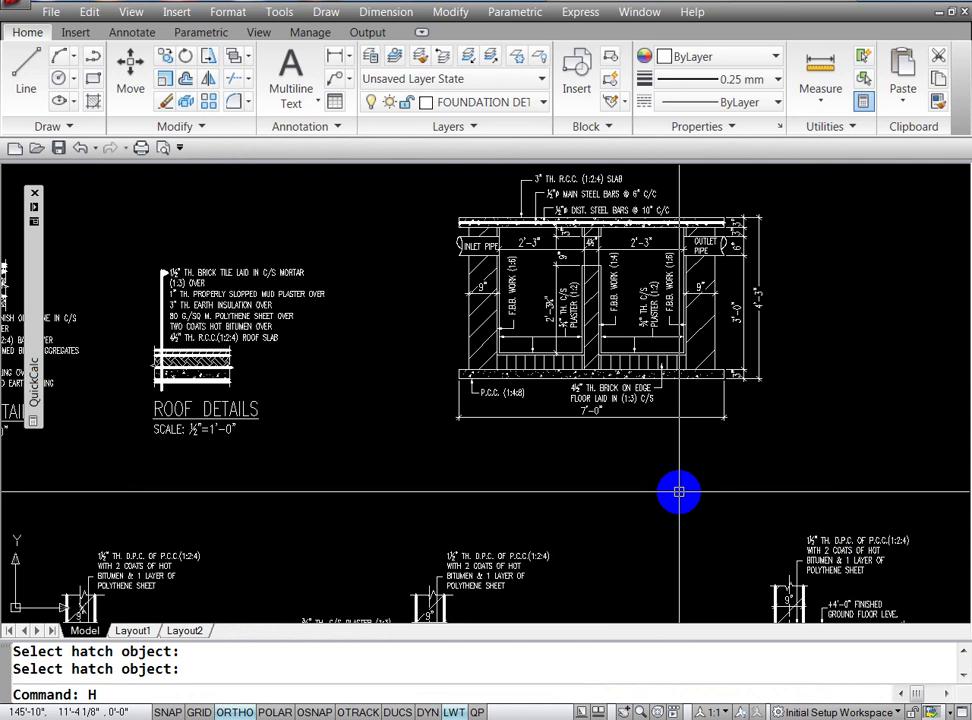
text(E)
key(Return)
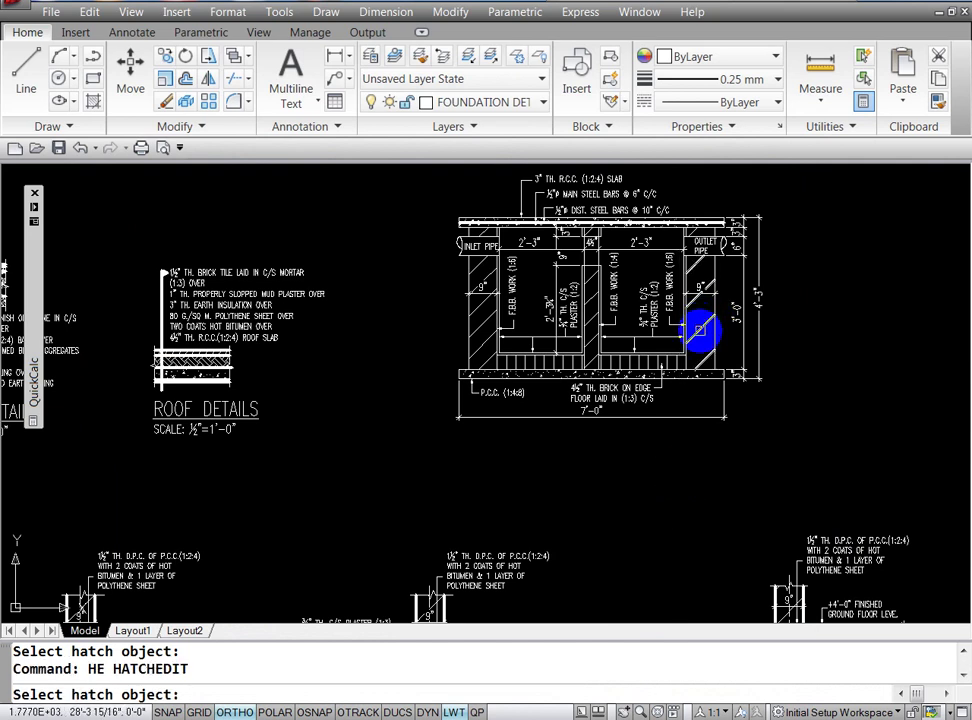
click(700, 330)
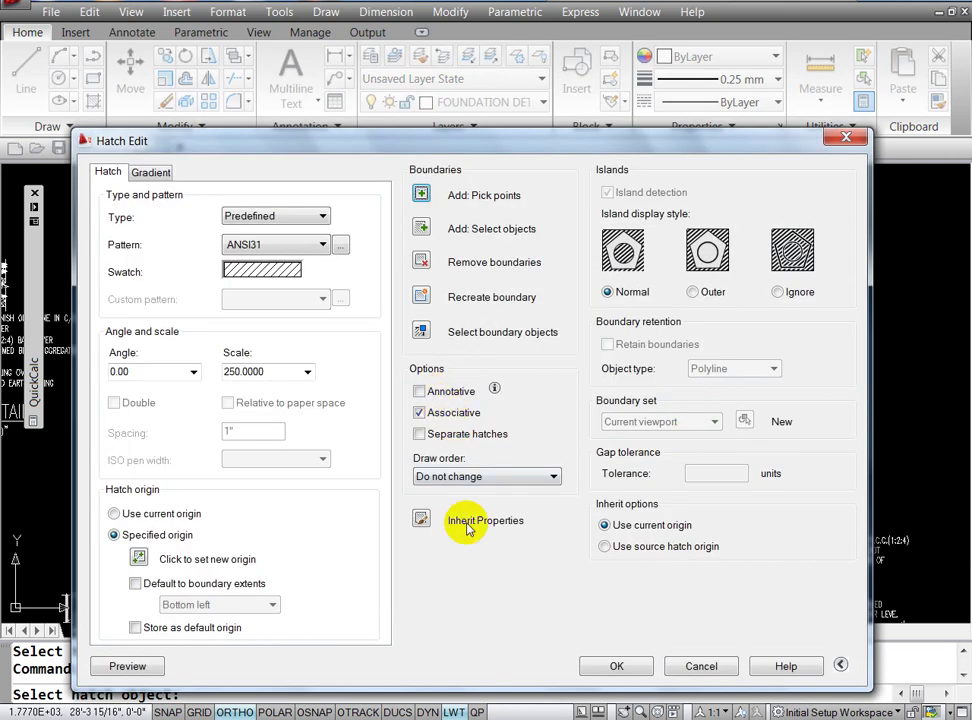
click(421, 519)
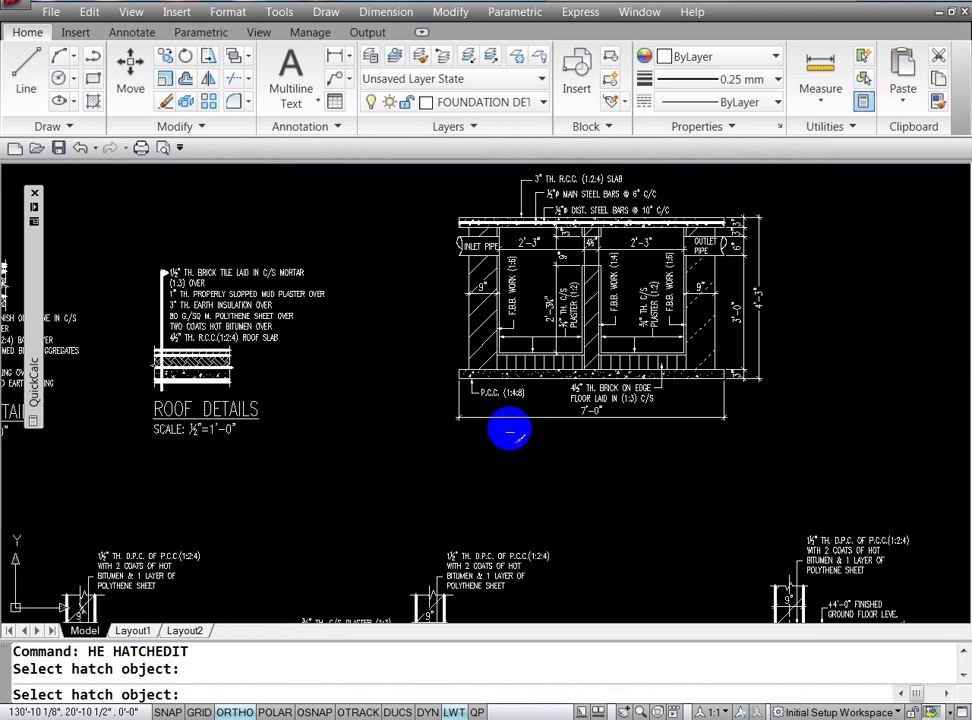
click(595, 322)
click(603, 650)
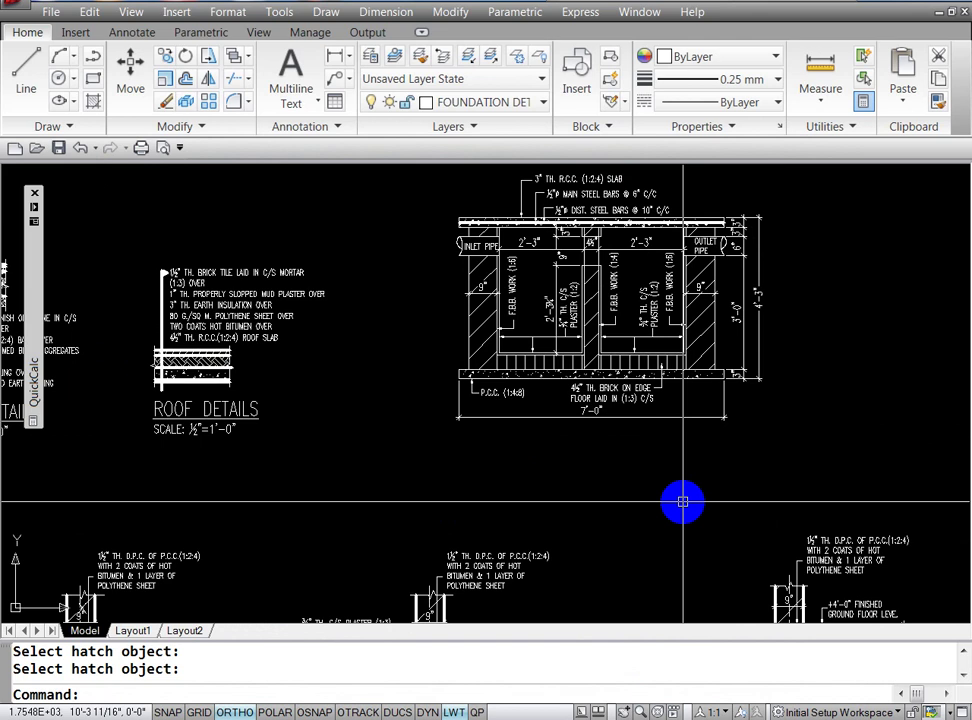
key(Escape)
key(Escape)
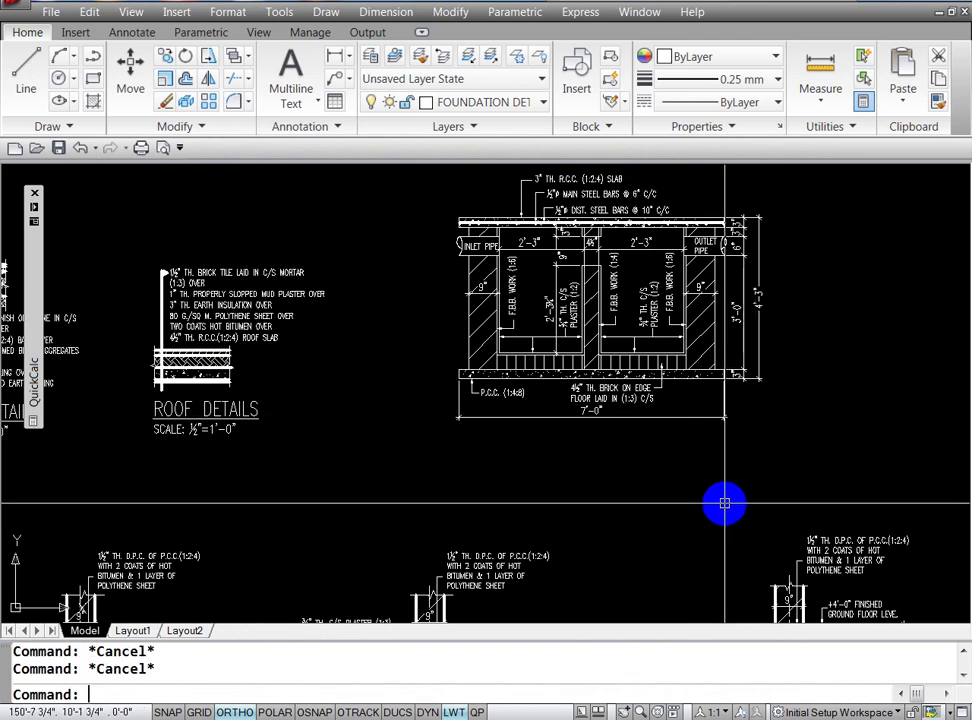
text(MA)
Step: Give the dashed vertical line beside the right wall a 0.40 mm lineweight
key(Return)
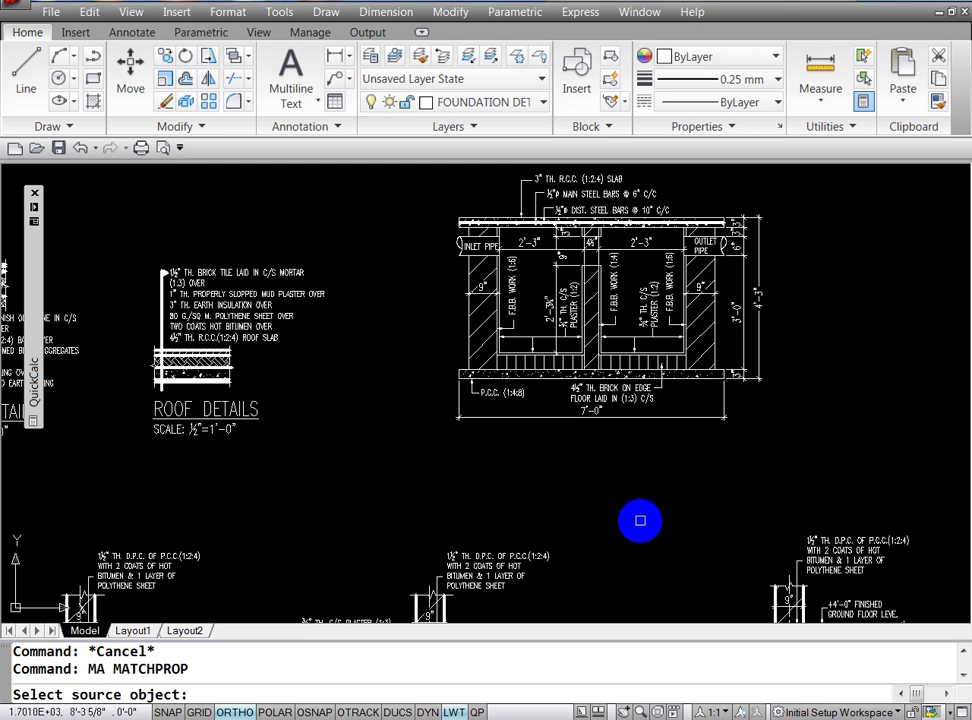
key(Escape)
key(Escape)
click(714, 312)
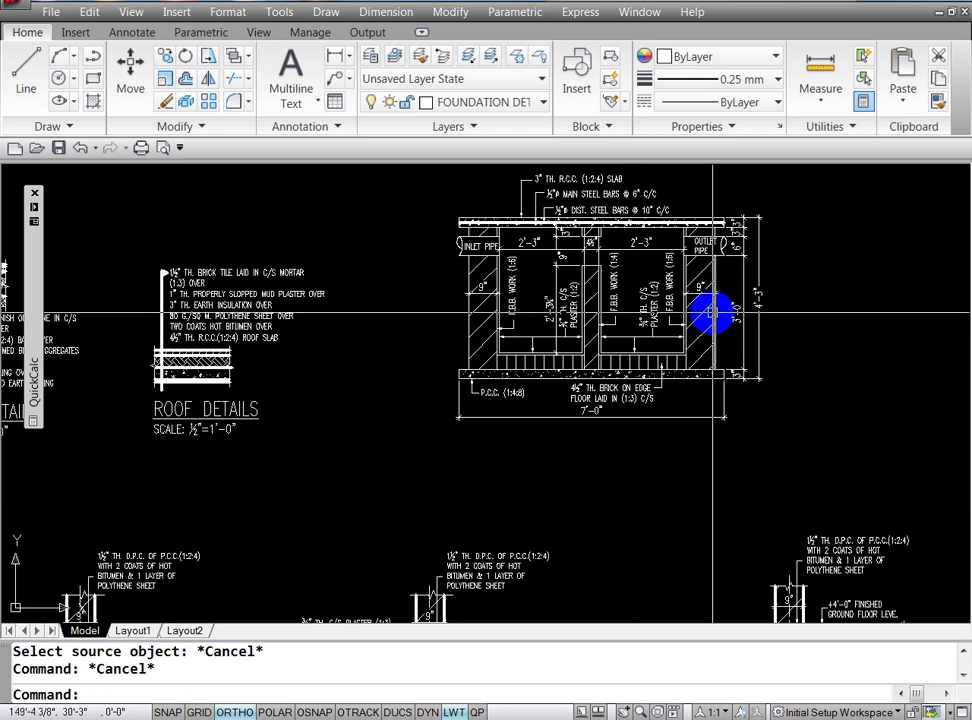
click(778, 80)
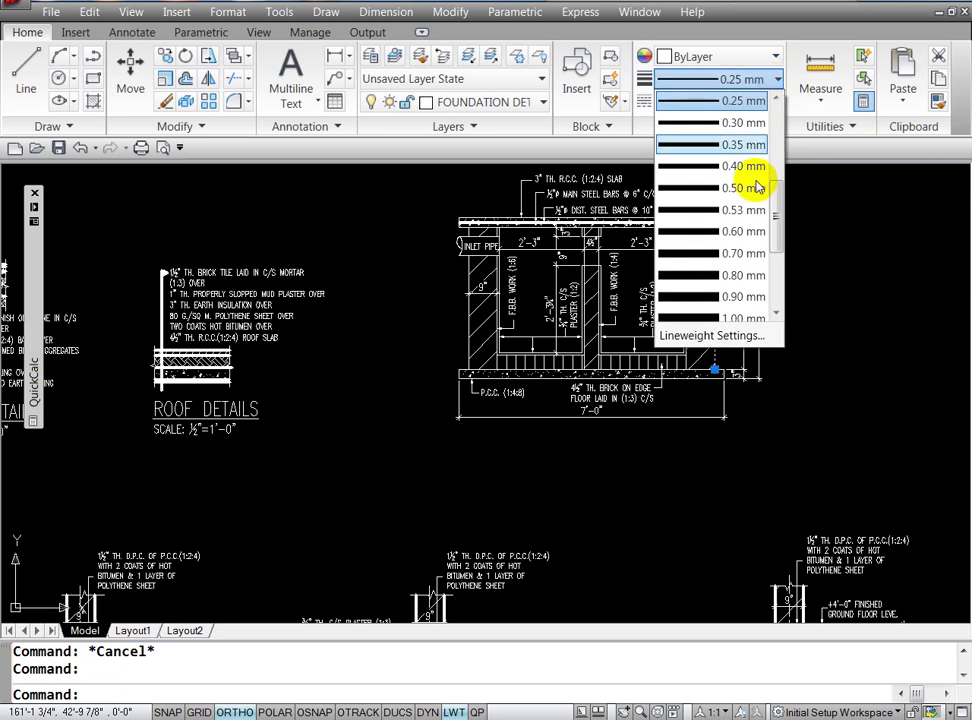
click(743, 172)
text(LW)
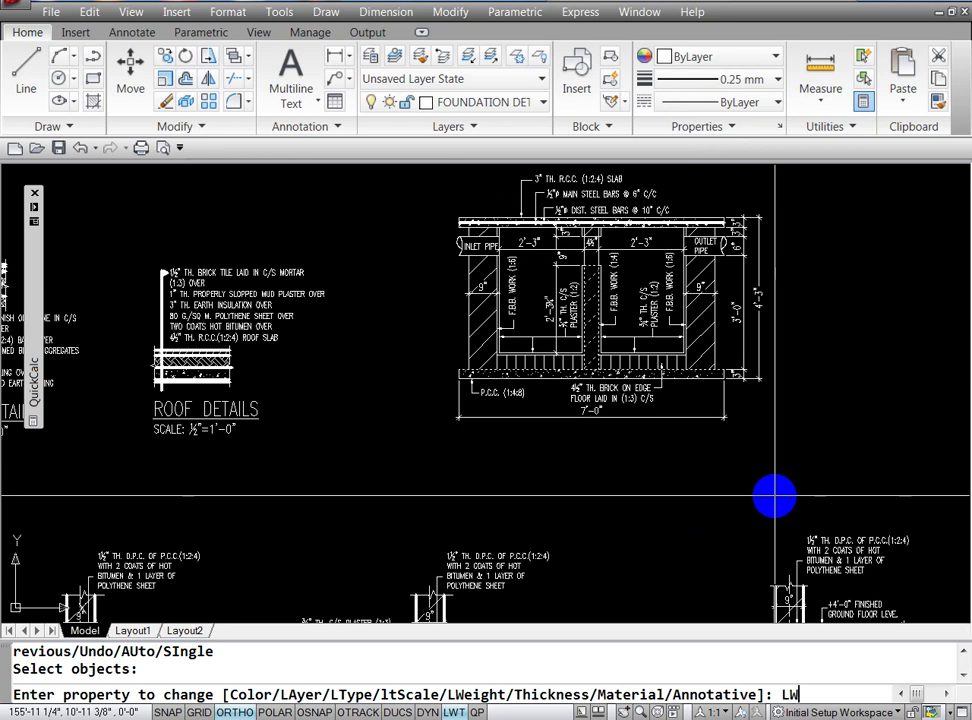
key(Return)
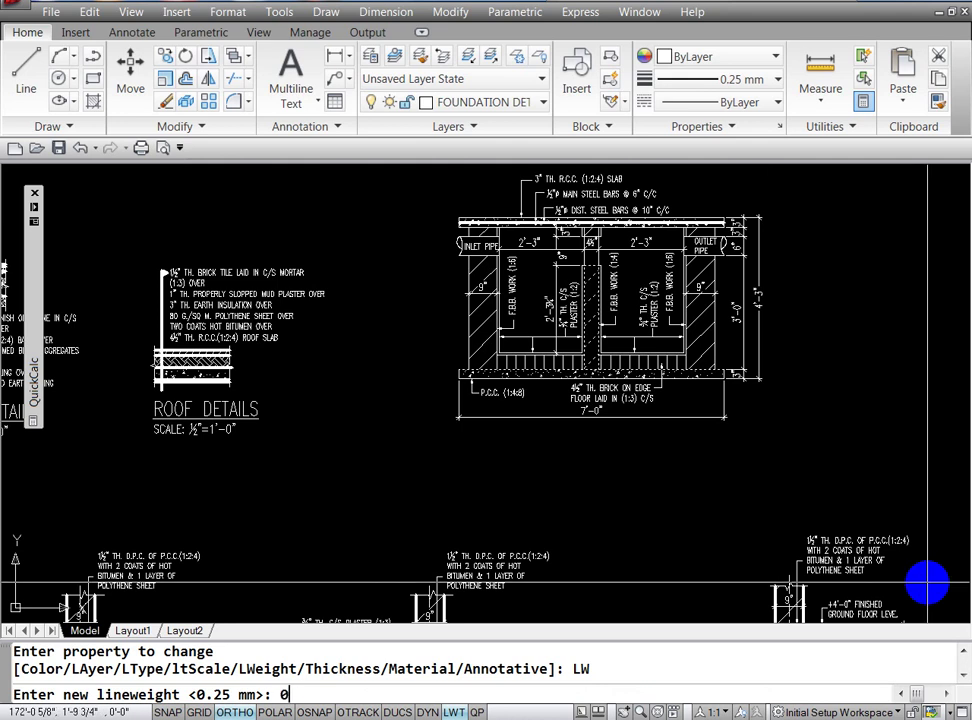
key(Return)
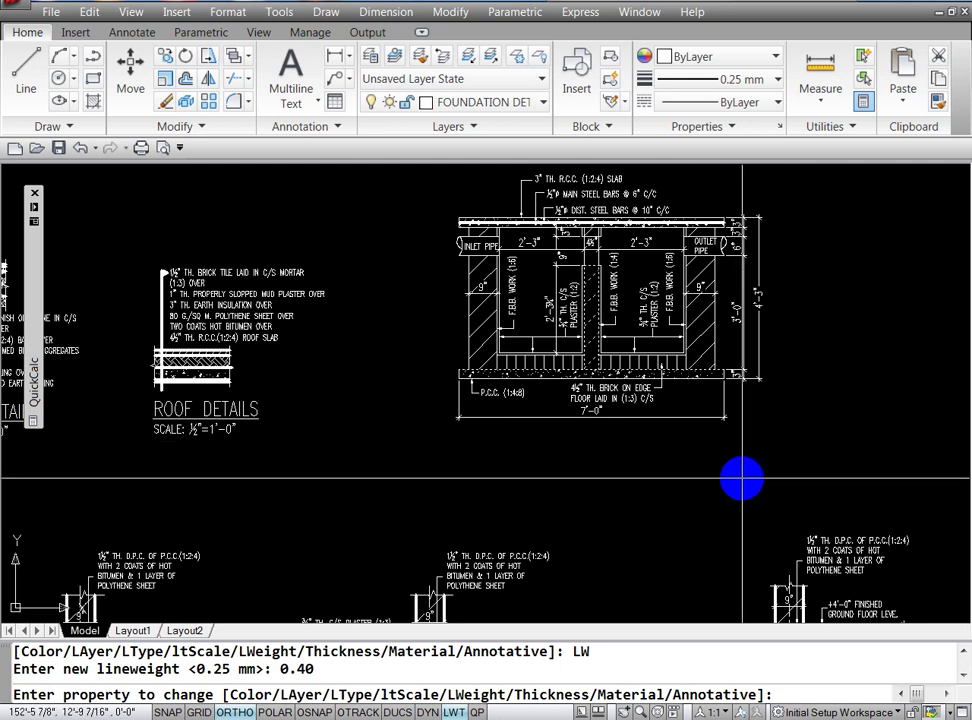
key(Escape)
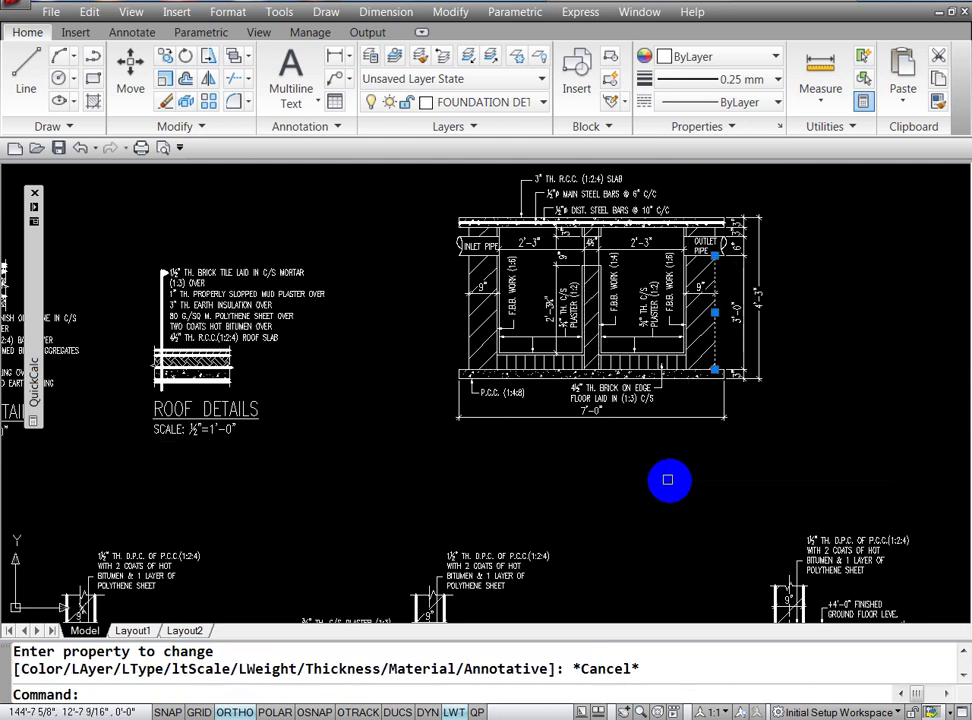
key(Escape)
key(Escape)
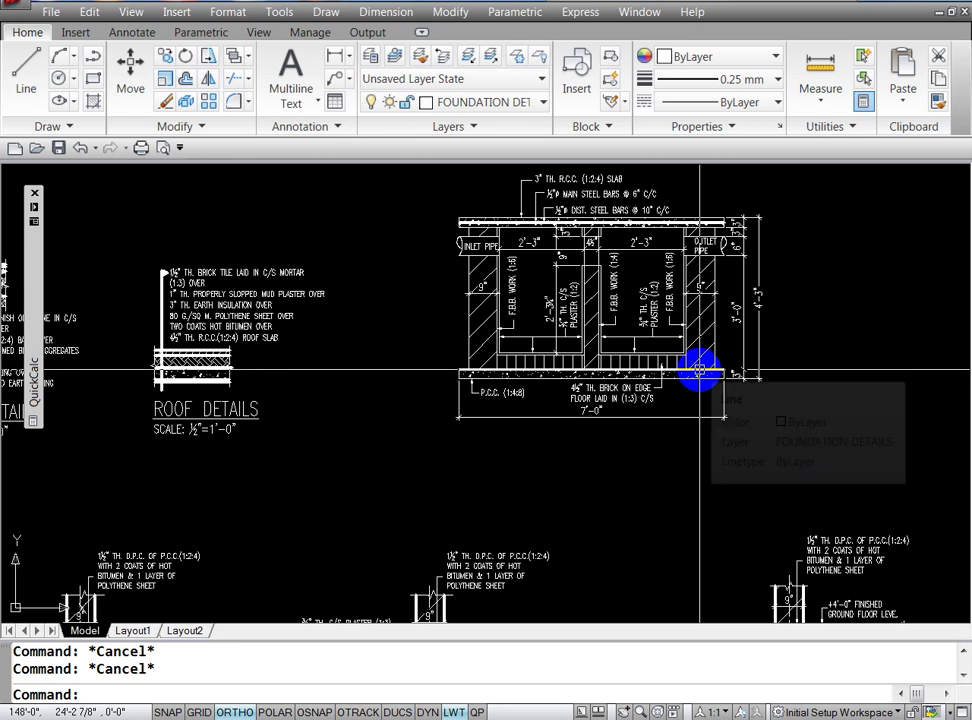
Step: Cancel the LE command and select the horizontal floor slab line
text(LE)
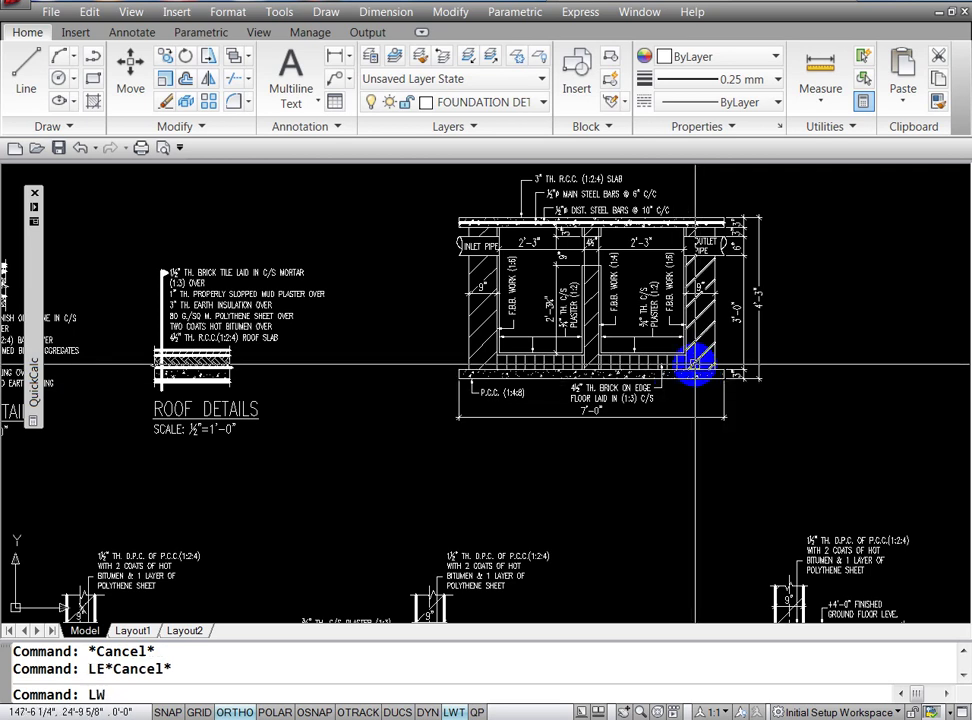
key(Escape)
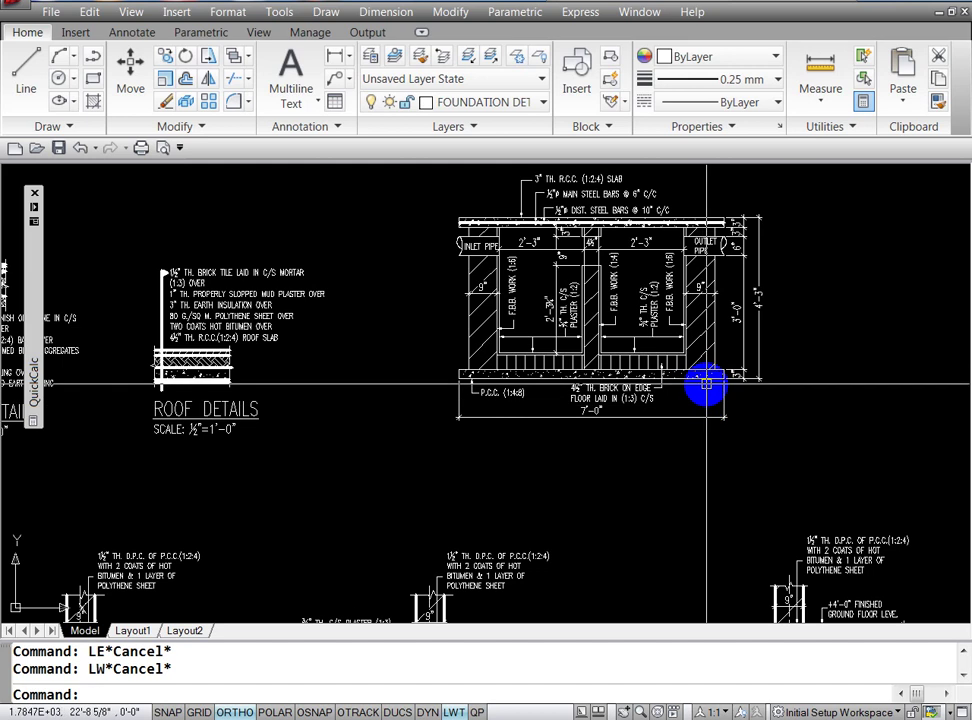
click(709, 379)
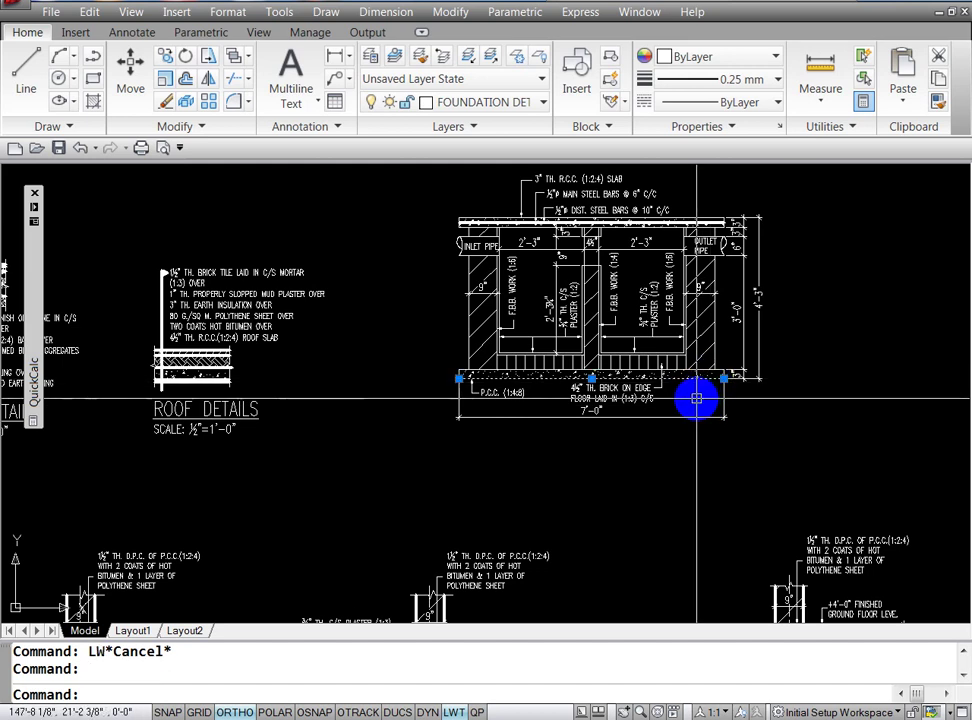
text(LW)
Step: Make 0.40 mm the current lineweight in the Lineweight Settings dialog
key(Return)
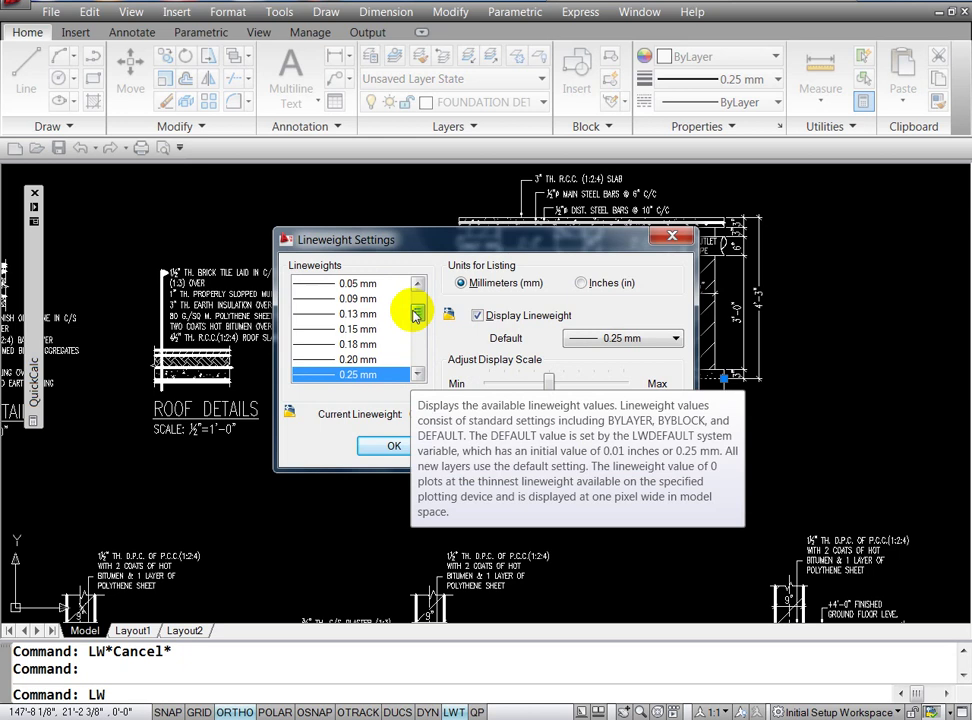
drag(420, 315, 420, 336)
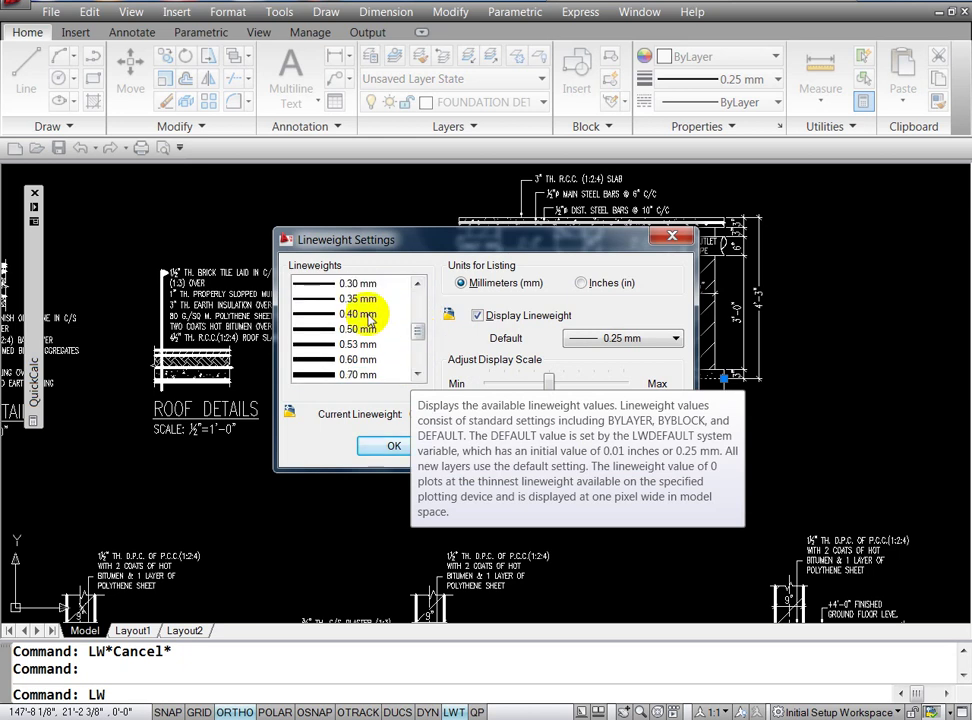
click(366, 314)
click(394, 447)
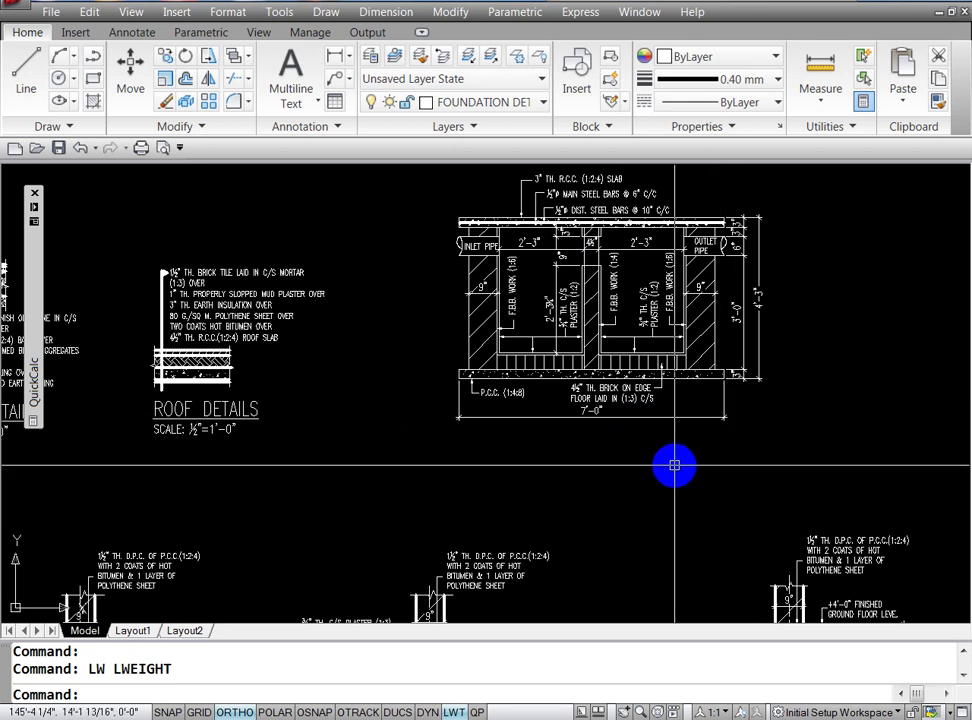
Step: Set the base slab's bottom line to 0.40 mm lineweight in Properties
key(Escape)
key(Escape)
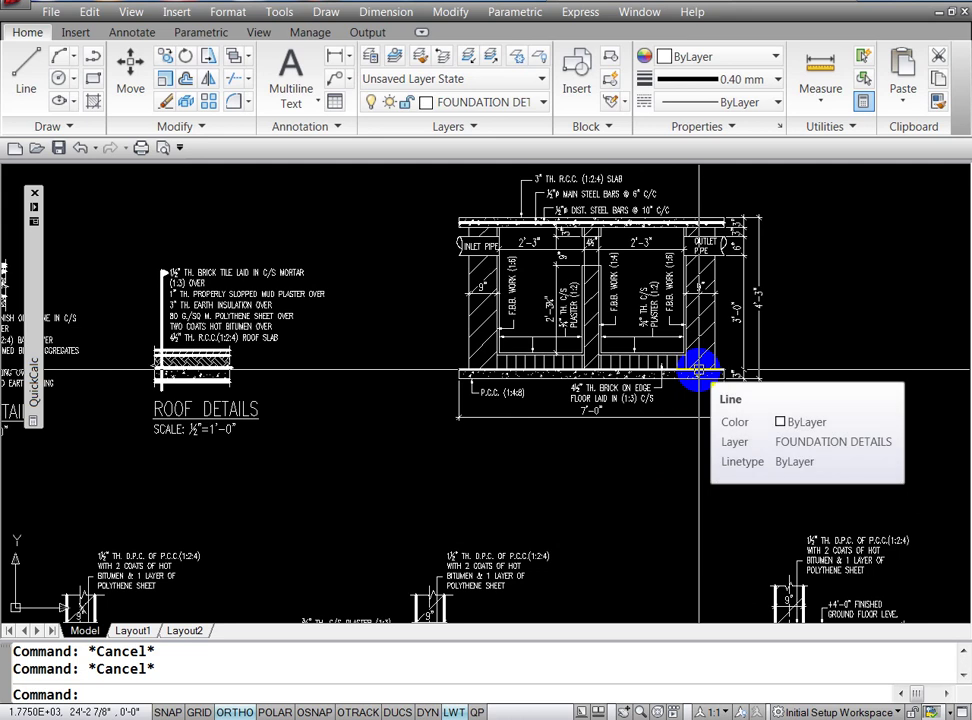
click(698, 370)
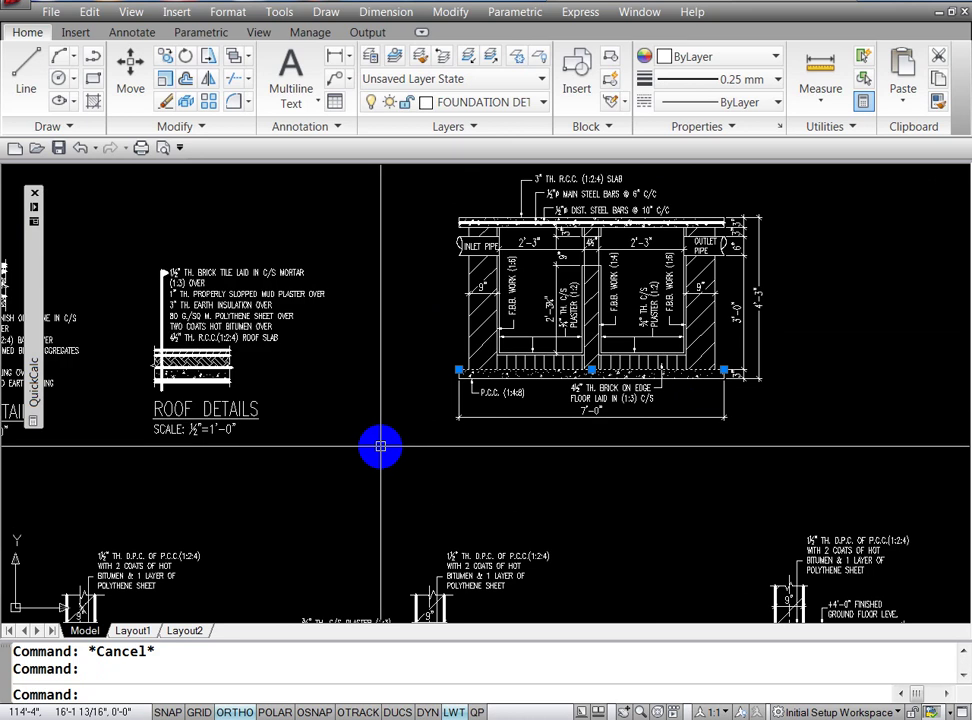
key(ctrl+1)
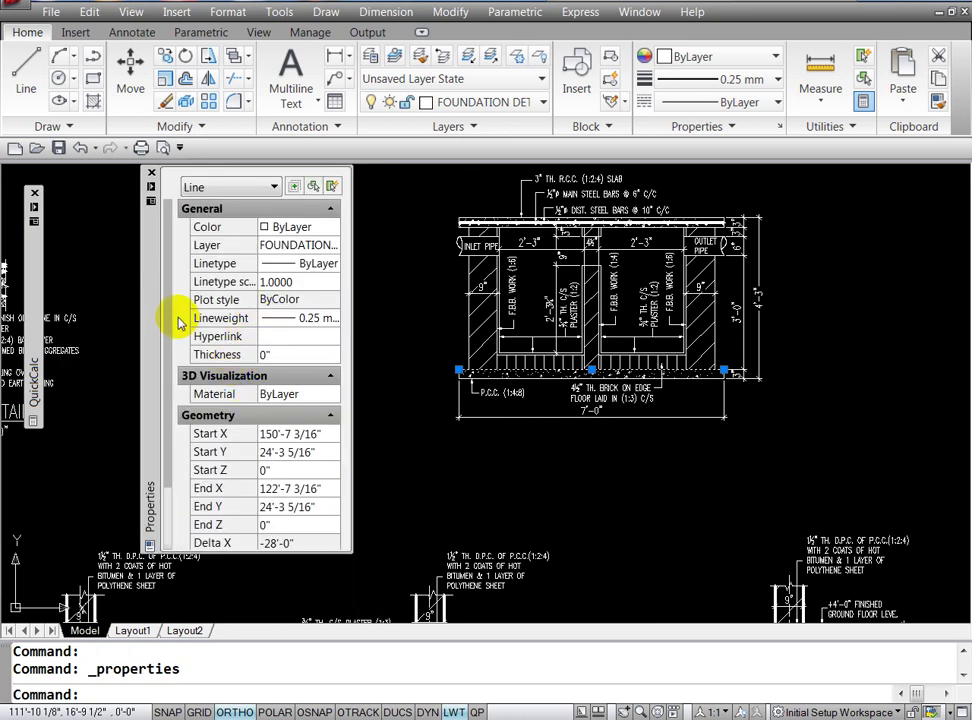
click(332, 320)
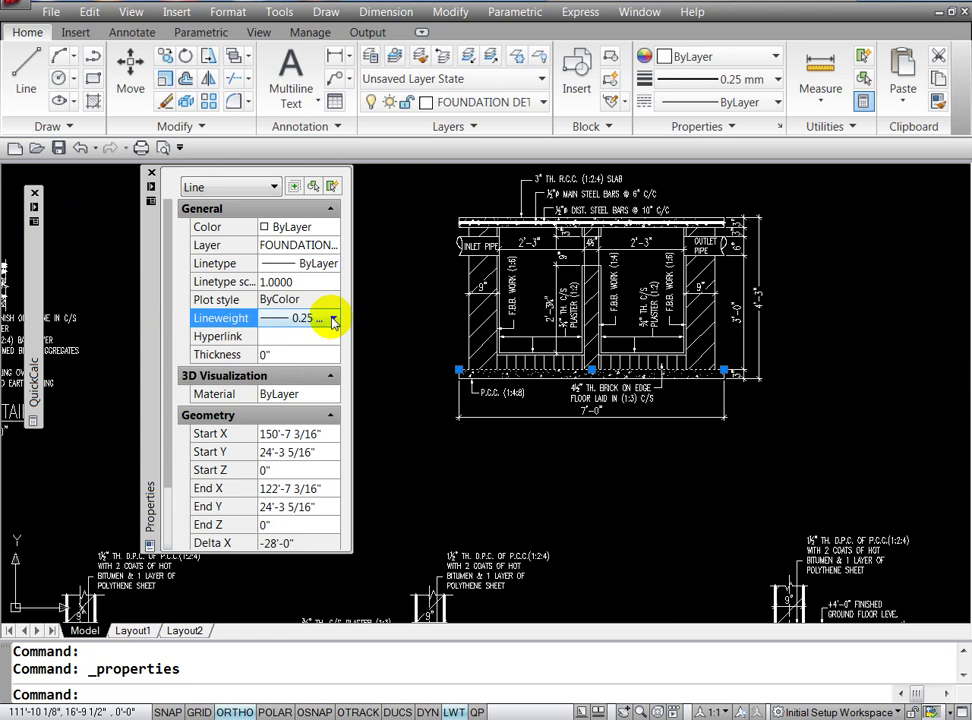
click(333, 318)
click(303, 390)
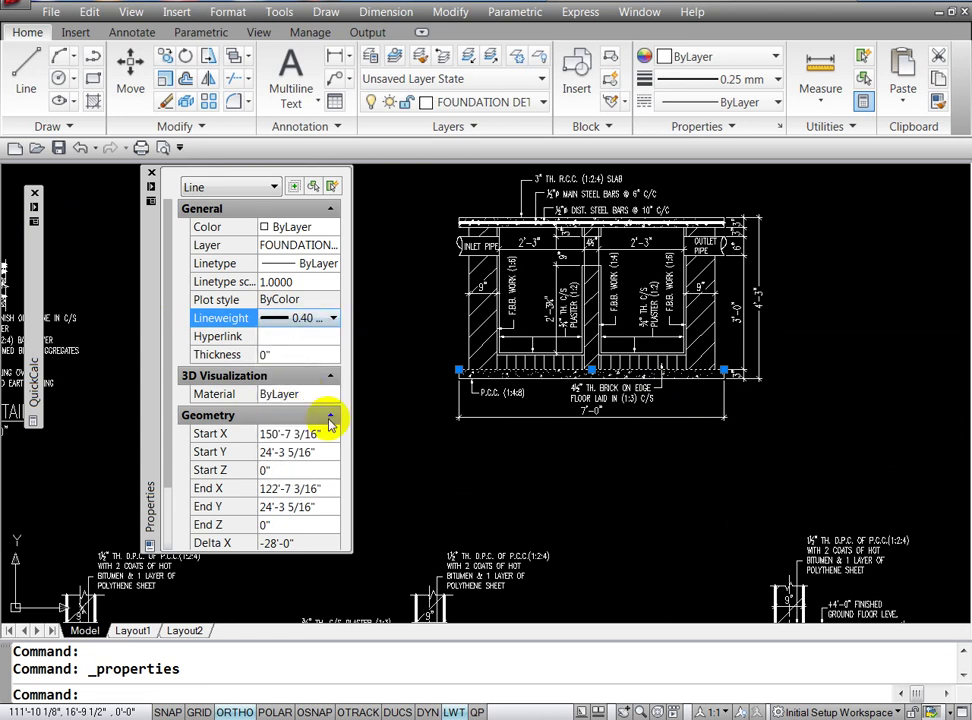
key(Escape)
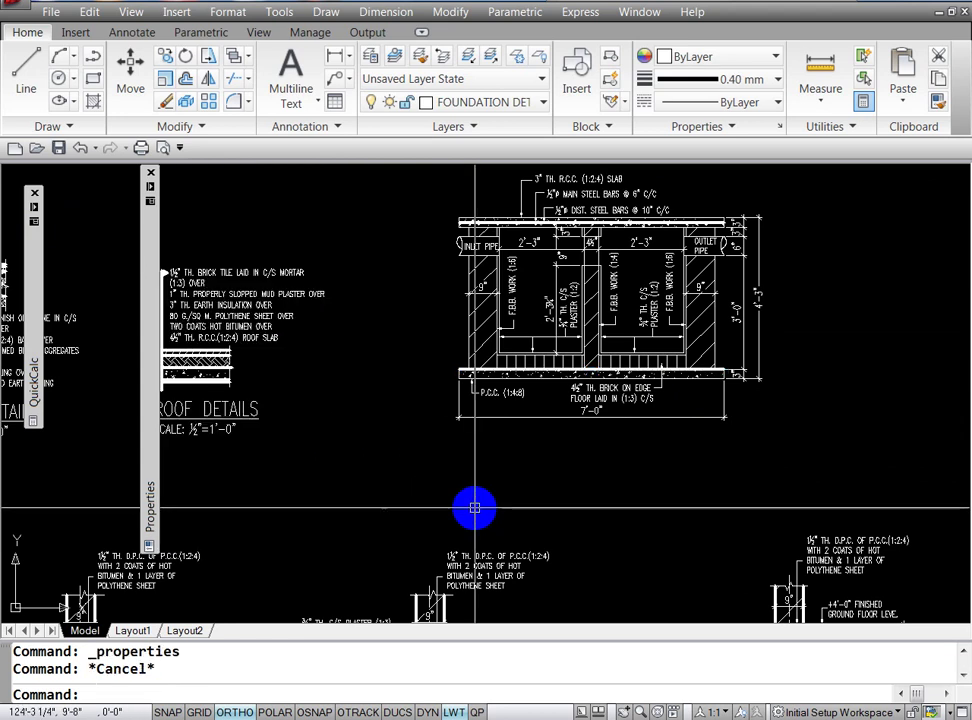
key(Escape)
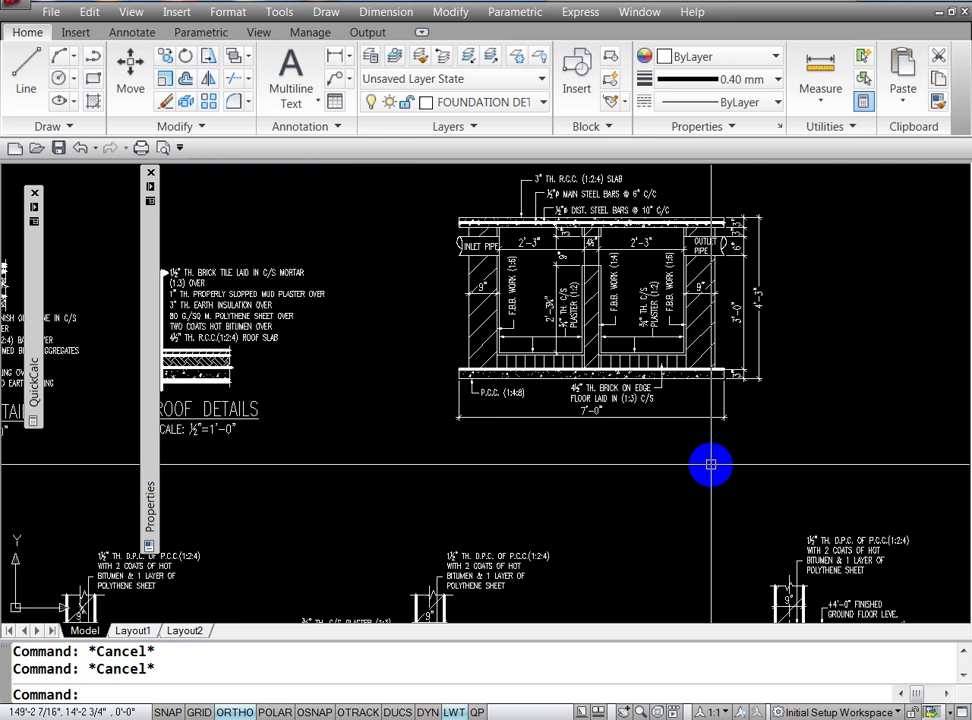
Step: Turn on object snap with F3
key(F3)
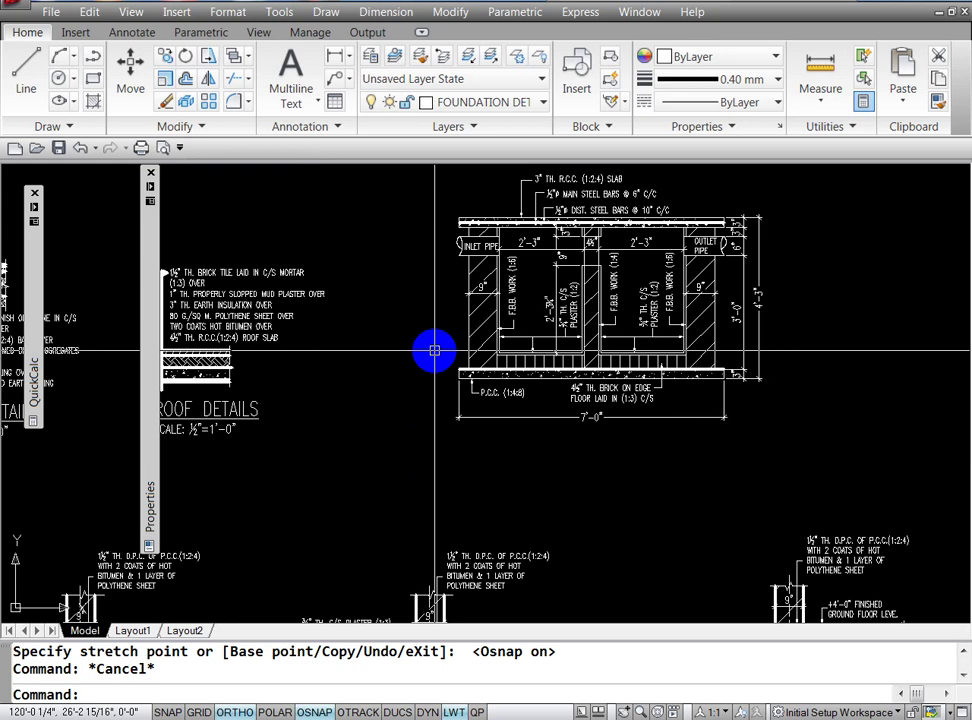
text(z)
key(Return)
Step: Match the base slab's lineweight onto the slab's left edge and the left wall's inner edge
text(w)
key(Return)
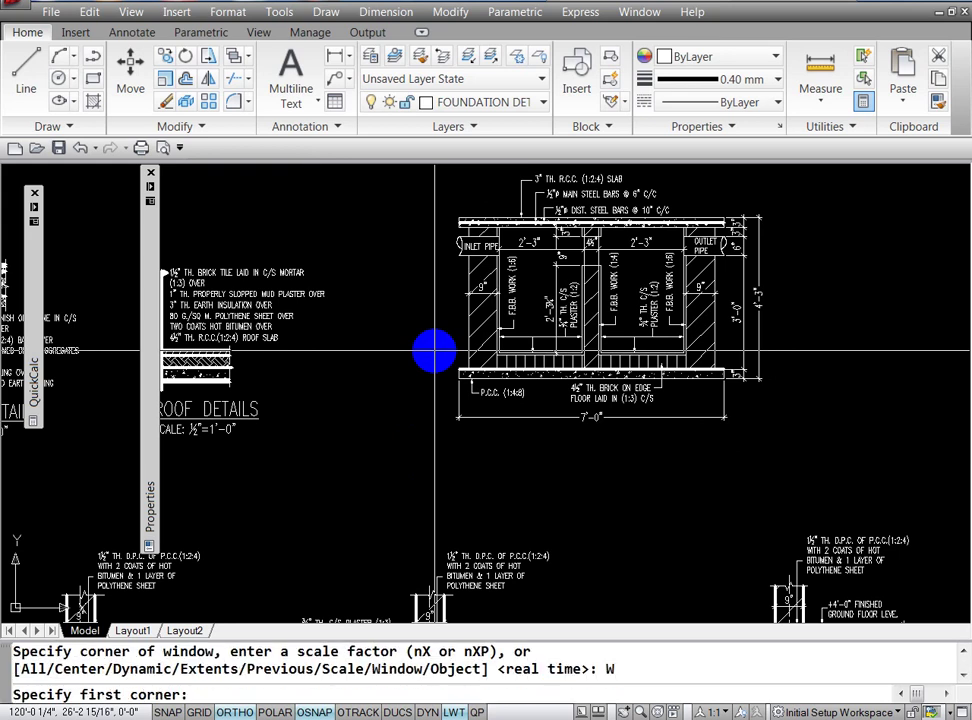
click(444, 355)
click(781, 403)
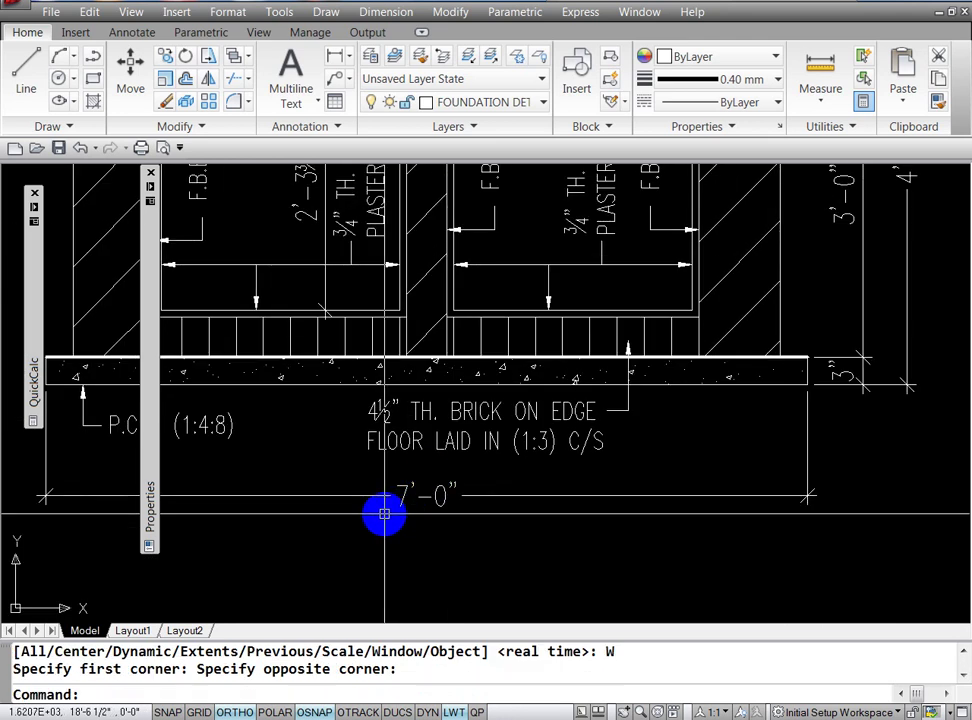
text(MA)
key(Return)
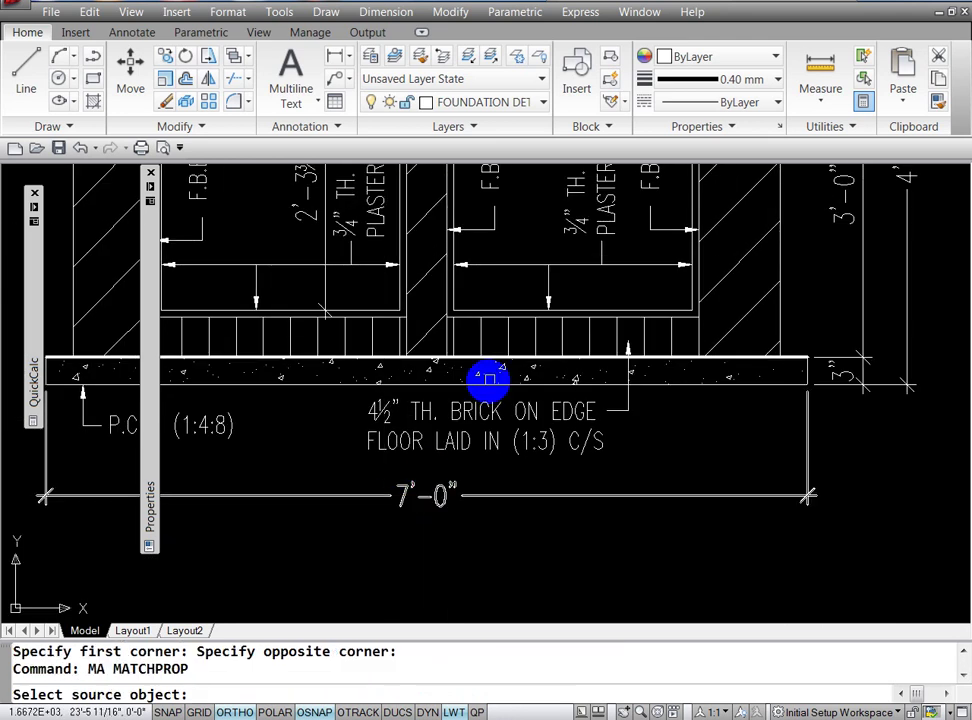
click(547, 376)
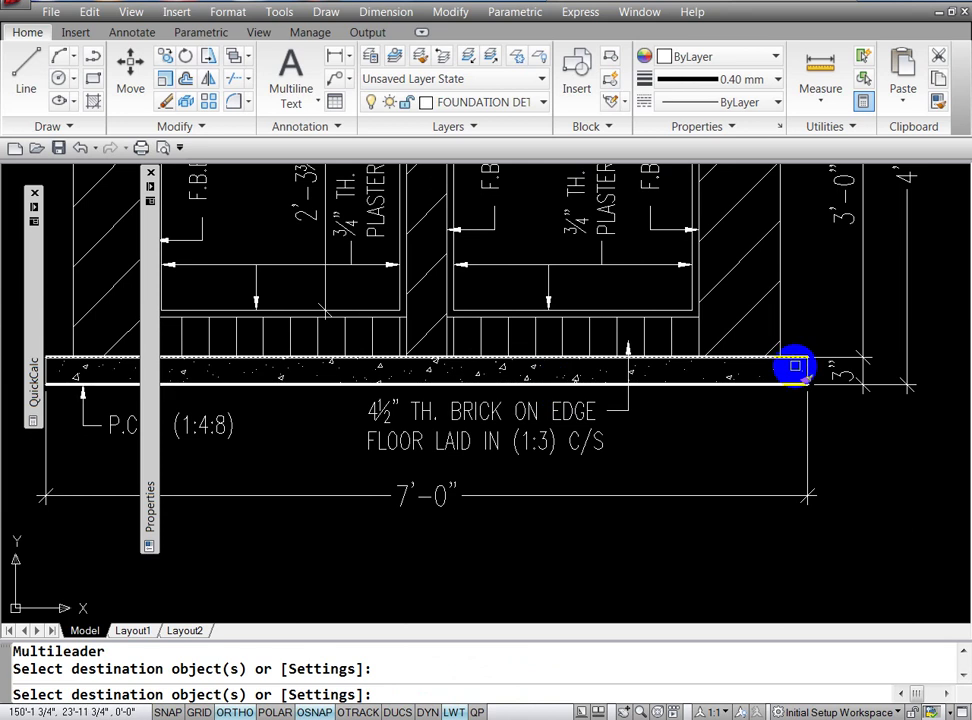
click(803, 371)
text('P)
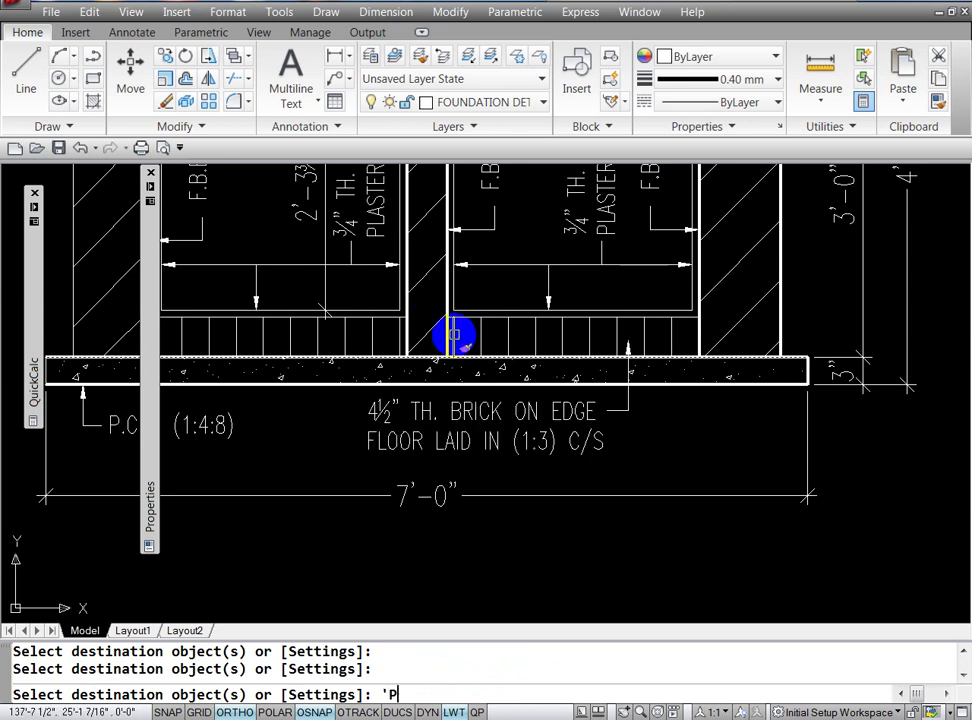
key(Return)
drag(456, 332, 520, 452)
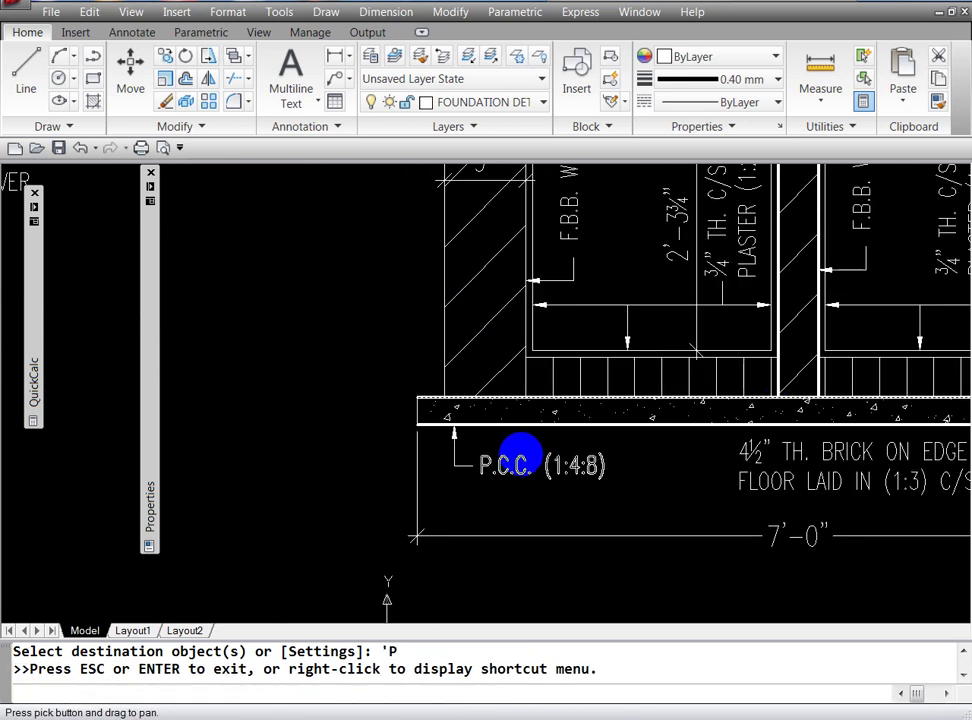
key(Escape)
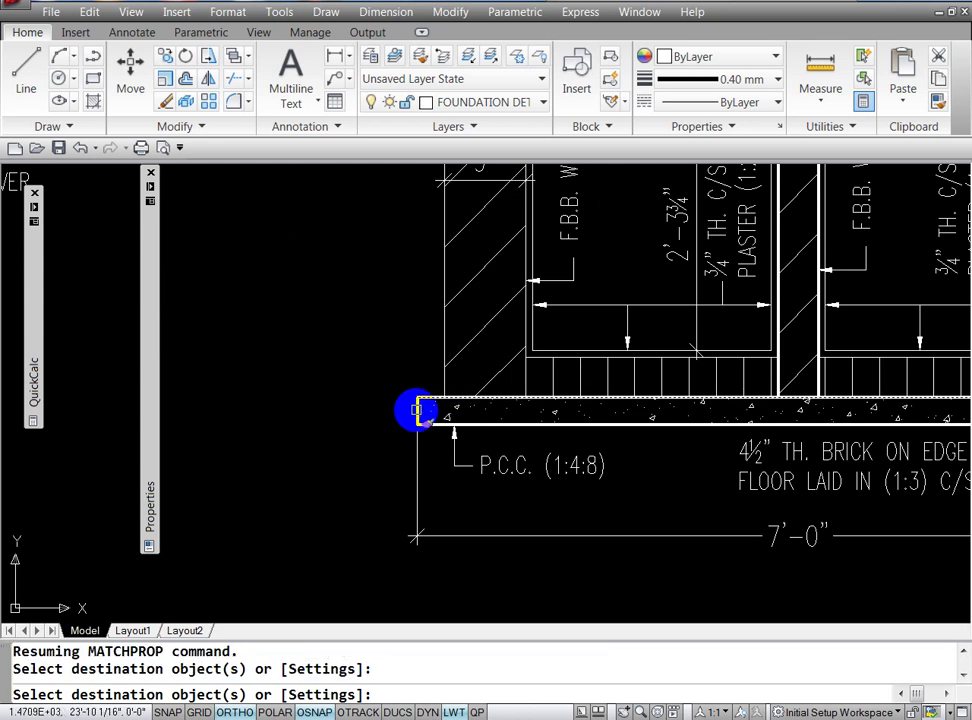
click(442, 382)
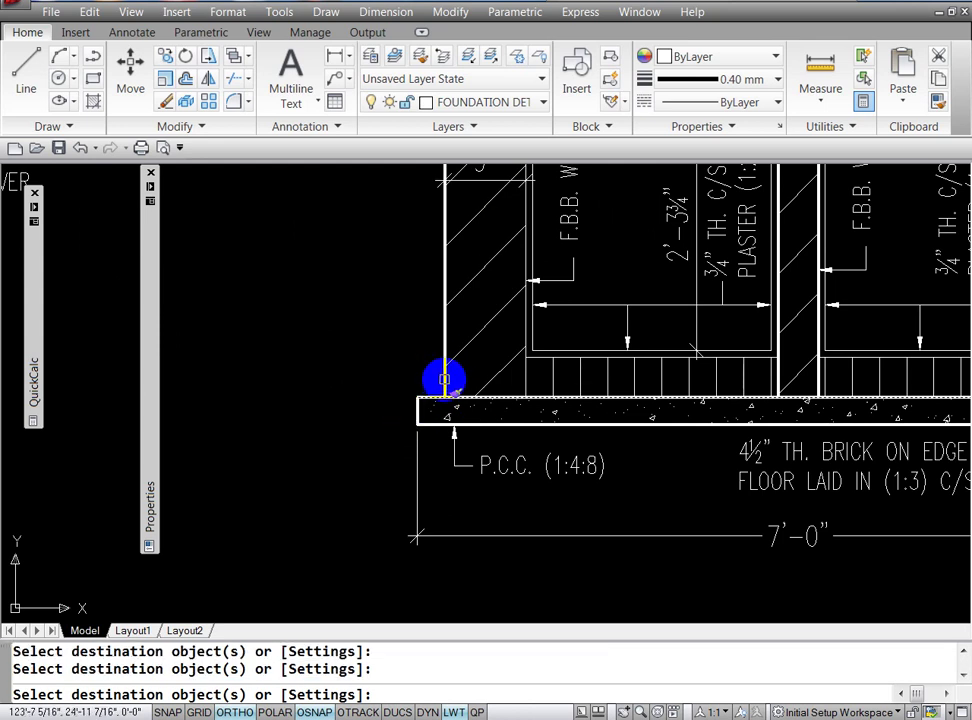
click(525, 382)
text('P)
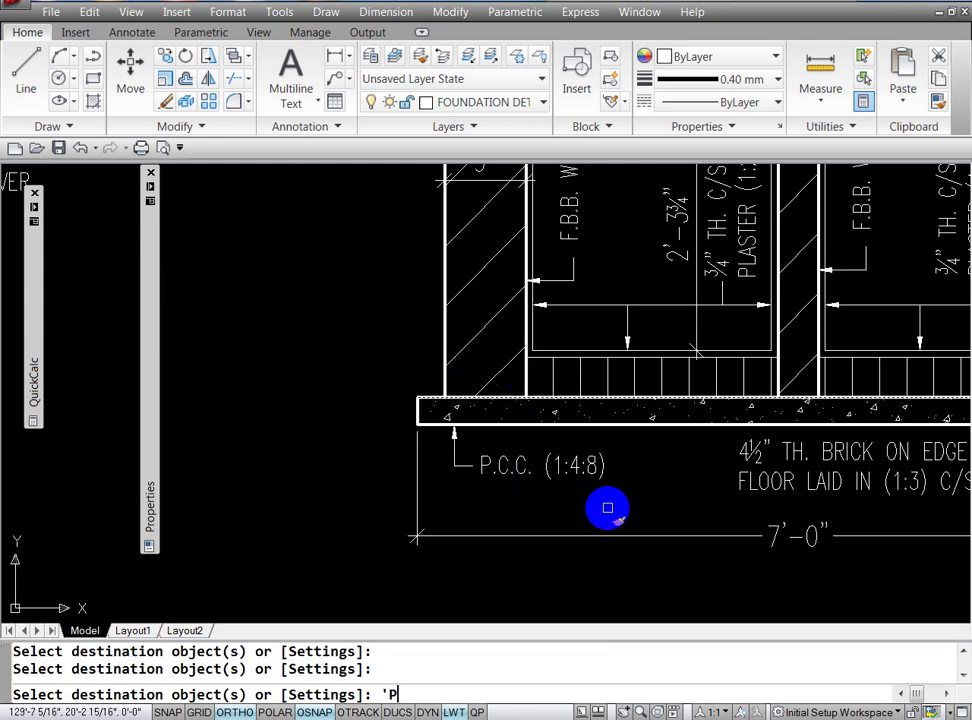
Step: Thicken the wall edges beside the inlet pipe and the middle partition outlines
key(Return)
drag(577, 330, 553, 593)
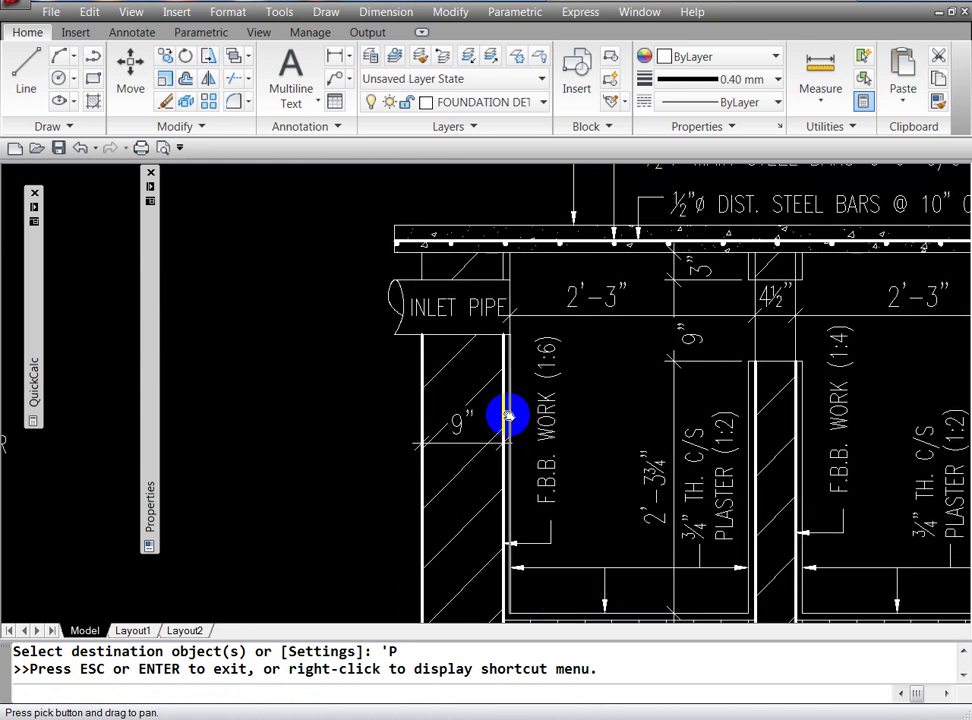
key(Escape)
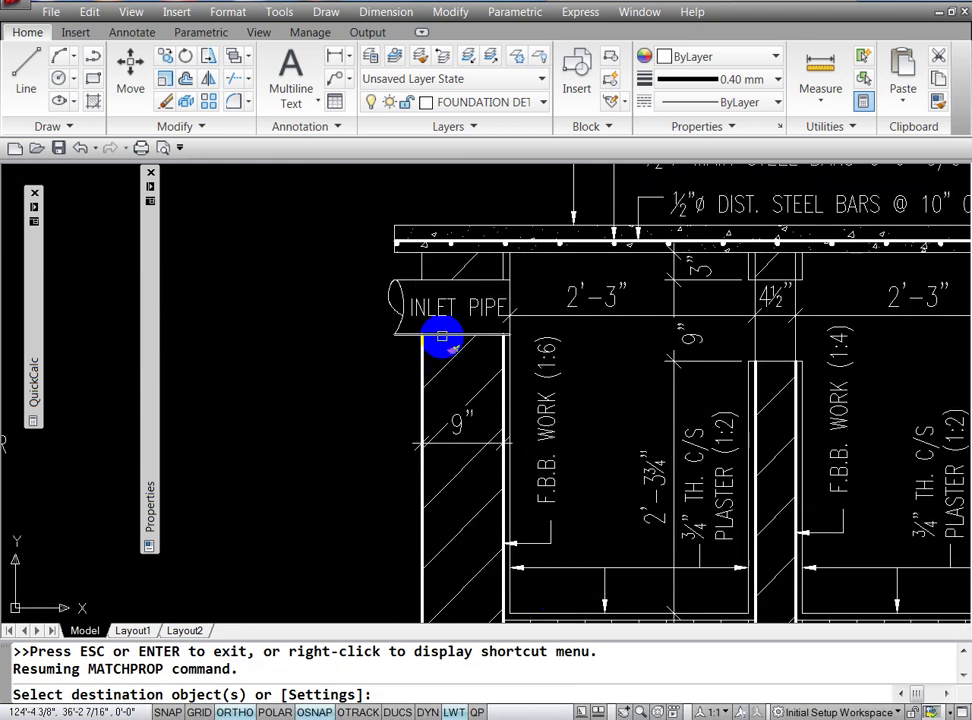
click(499, 266)
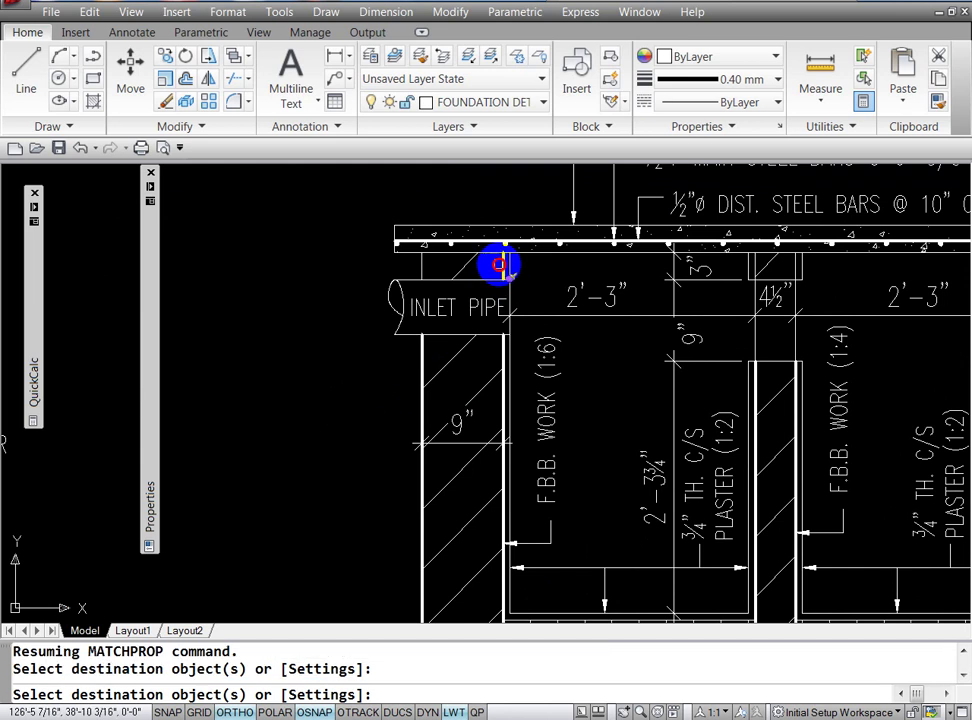
click(417, 263)
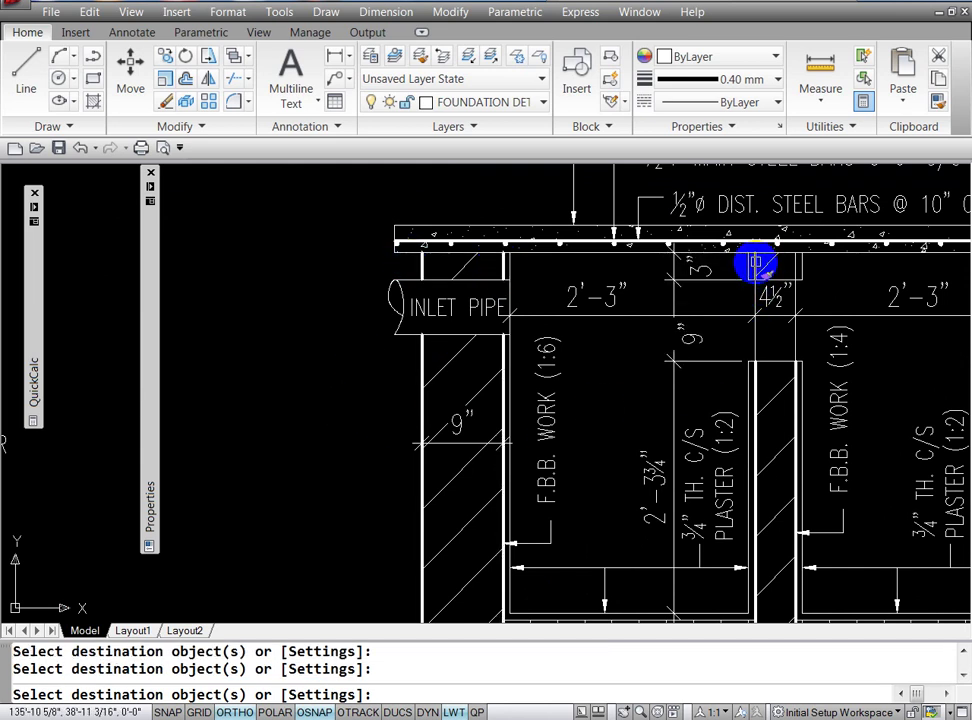
click(757, 263)
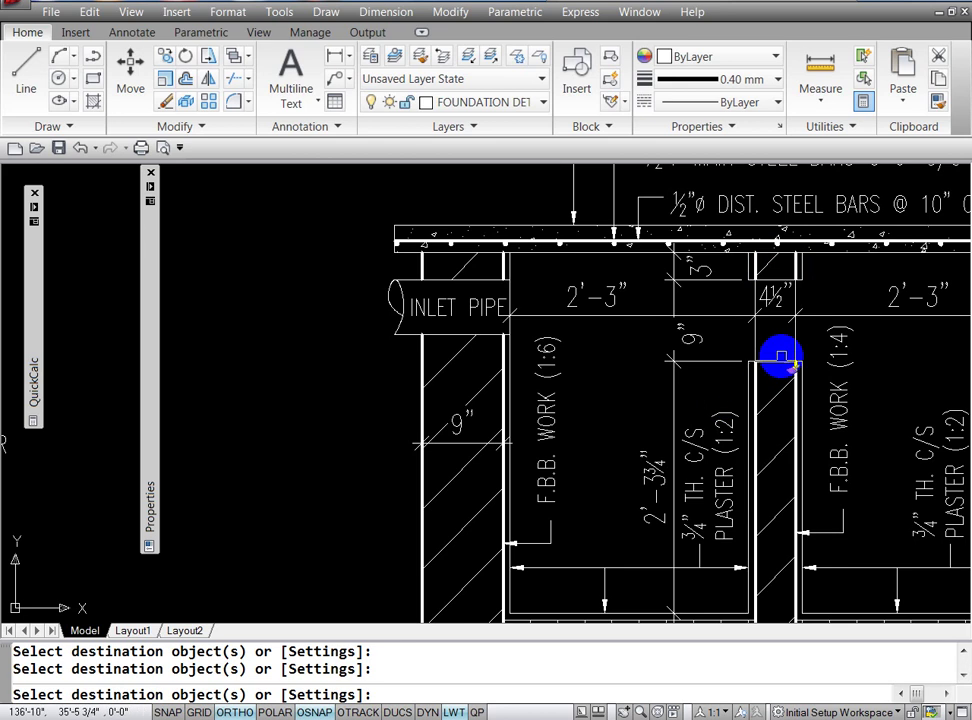
click(779, 360)
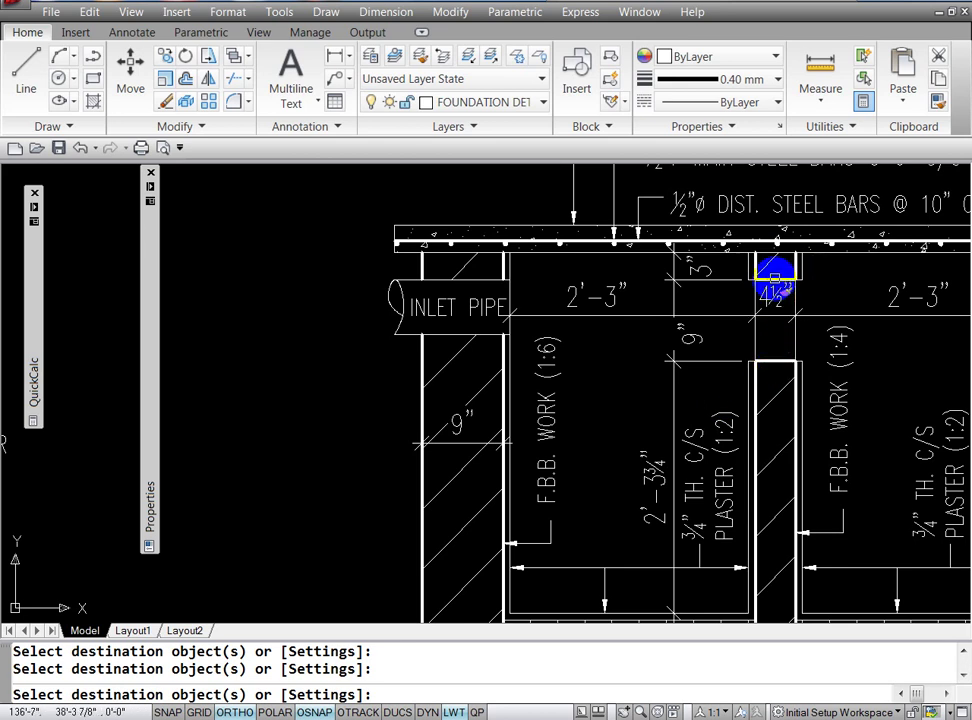
click(775, 275)
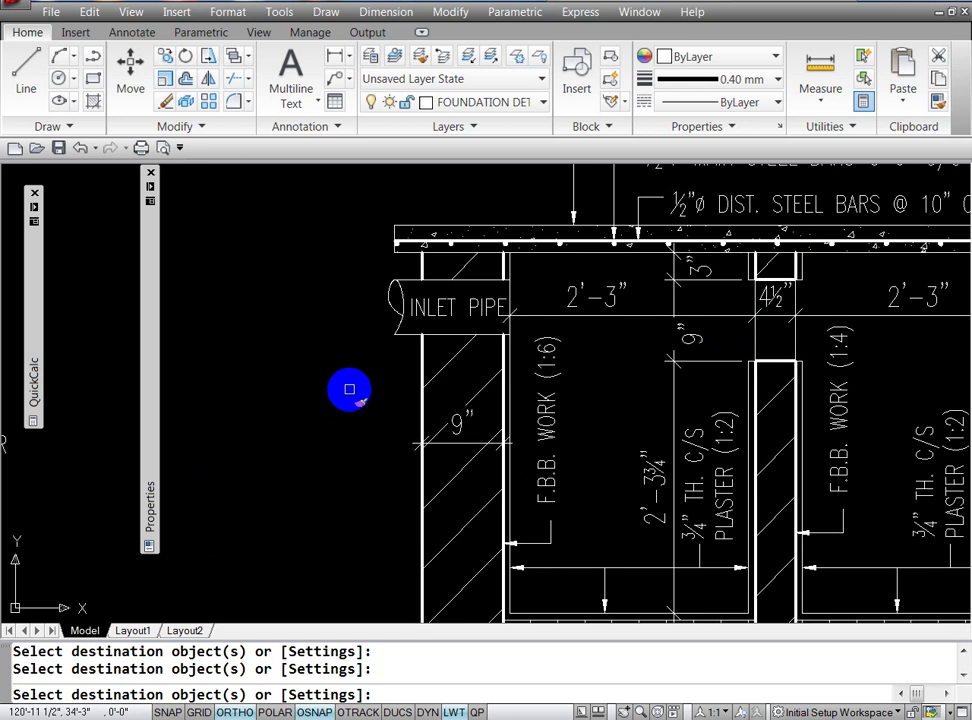
text('P)
key(Return)
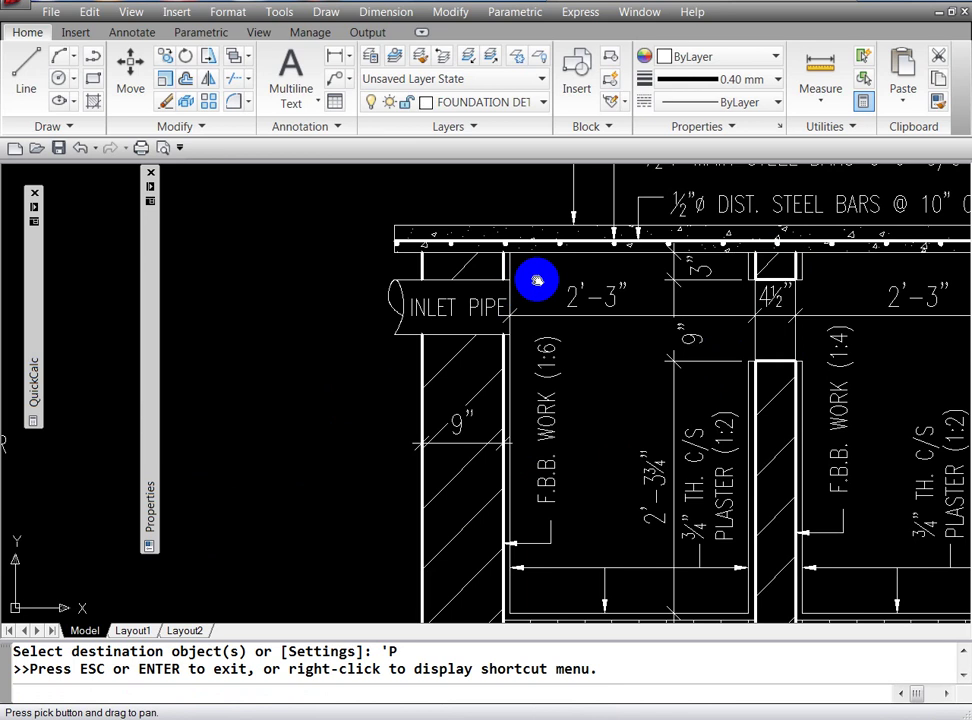
Step: Apply the 0.40 mm lineweight to the top slab outlines
key(Escape)
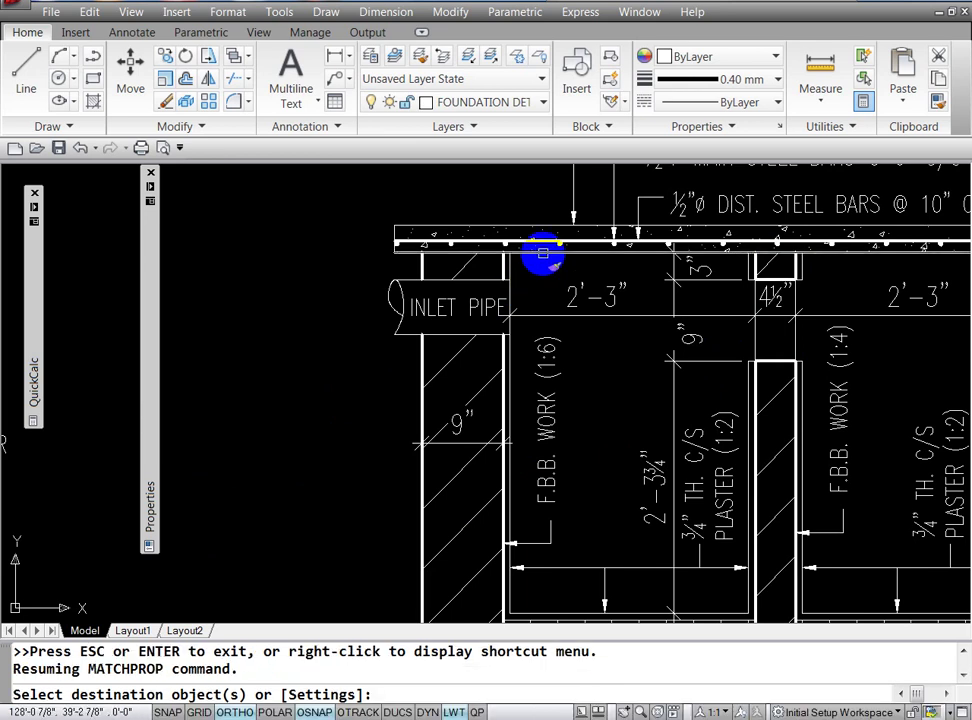
click(545, 243)
click(530, 228)
click(529, 226)
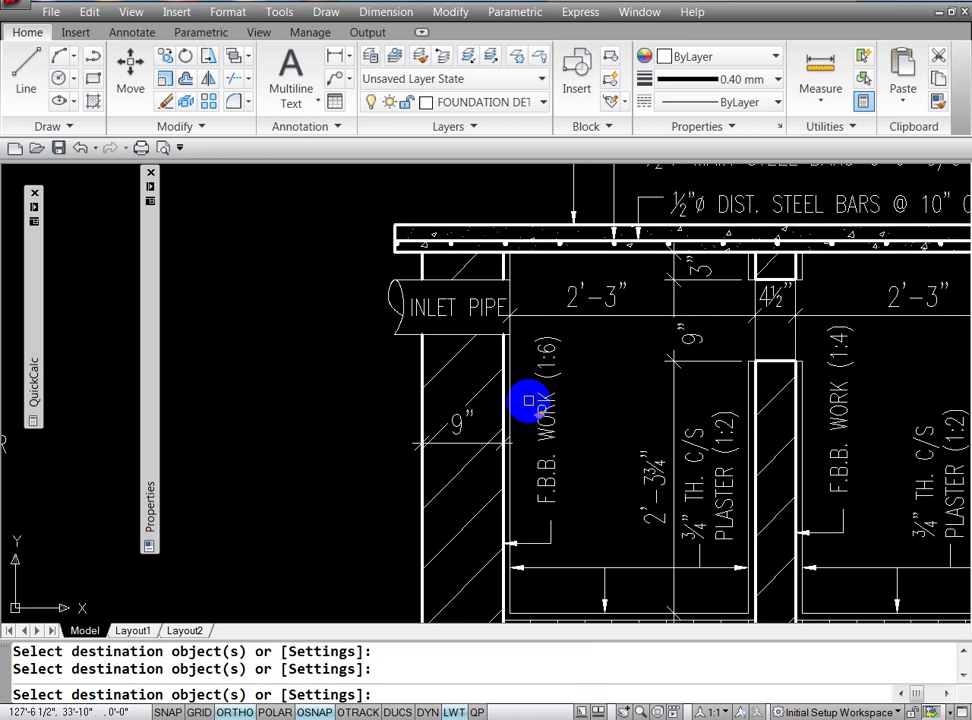
text('P)
Step: Pan to the outlet side and apply the 0.40 mm lineweight to the right wall outlines there
key(Return)
mouse_move(603, 412)
mouse_down()
mouse_move(560, 347)
mouse_move(386, 419)
mouse_up()
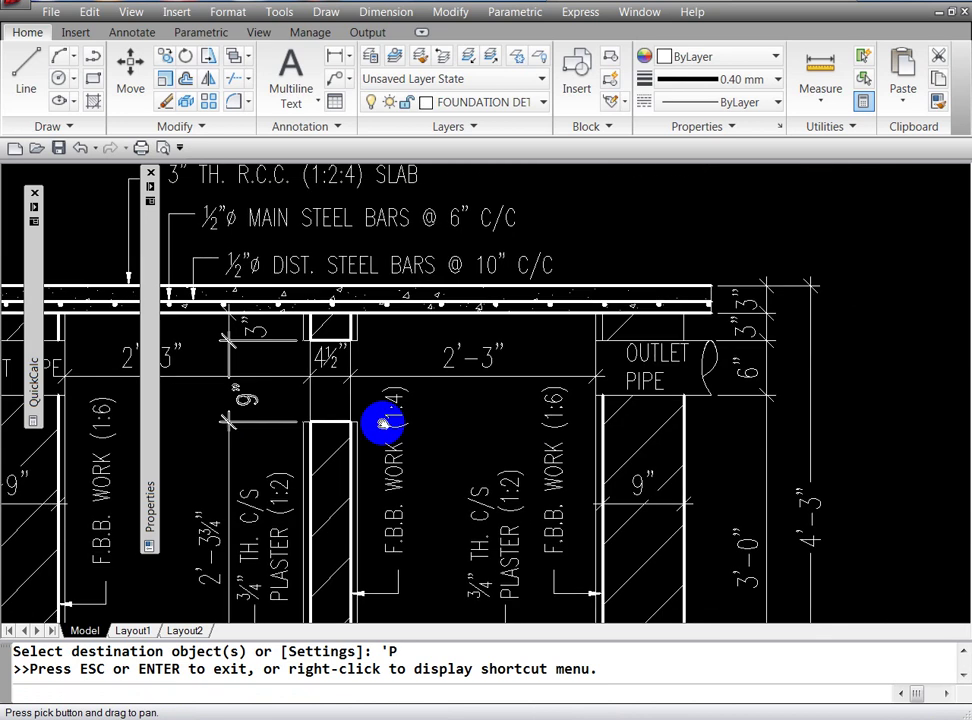
key(Escape)
click(712, 292)
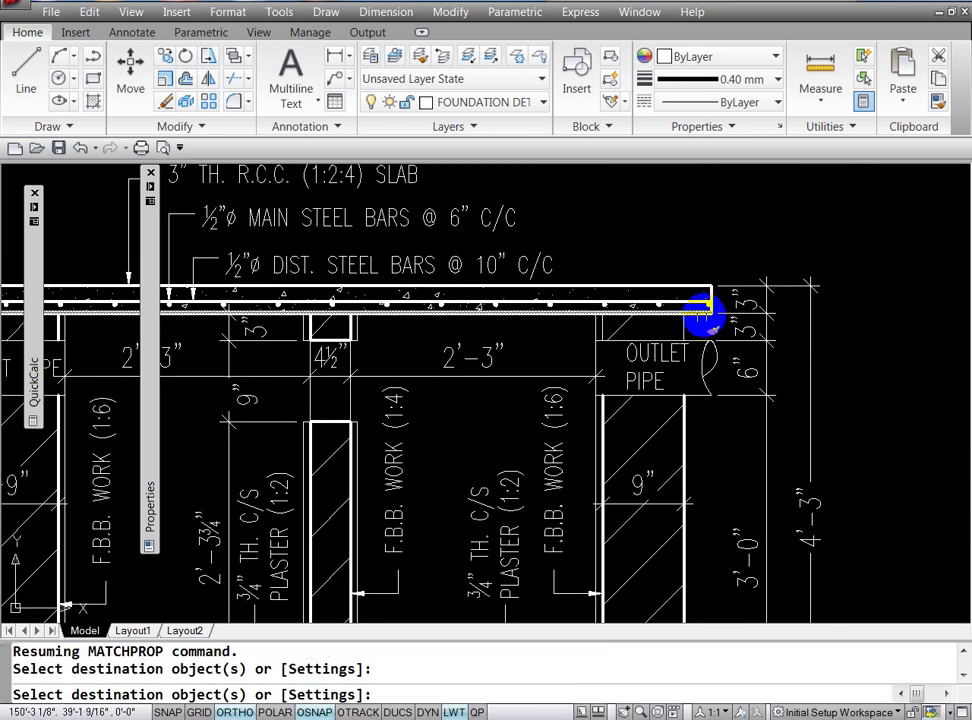
click(590, 325)
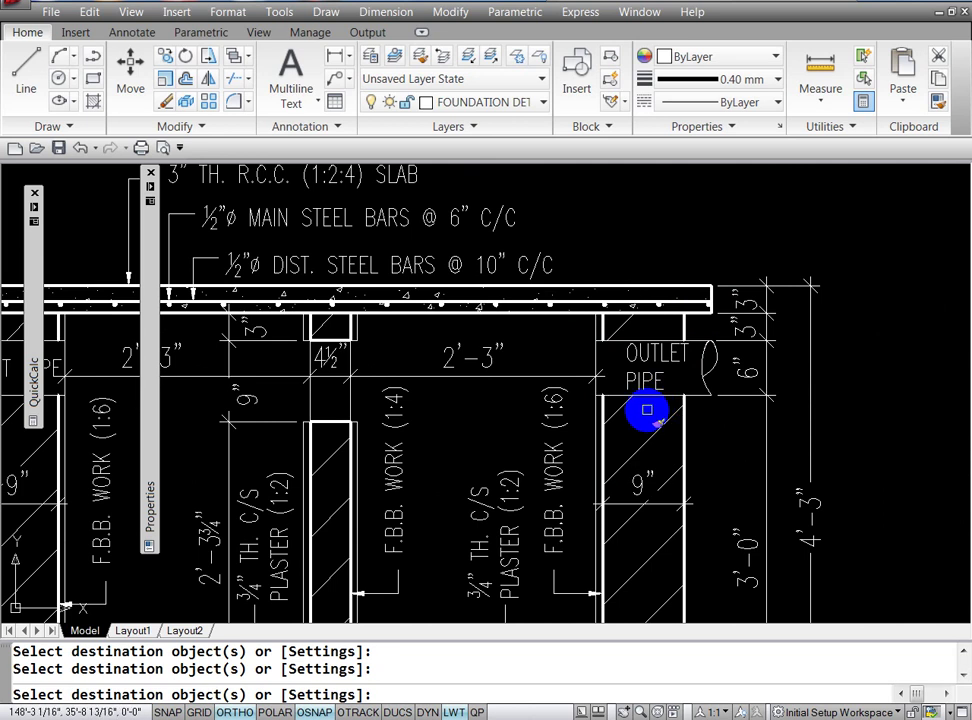
click(566, 505)
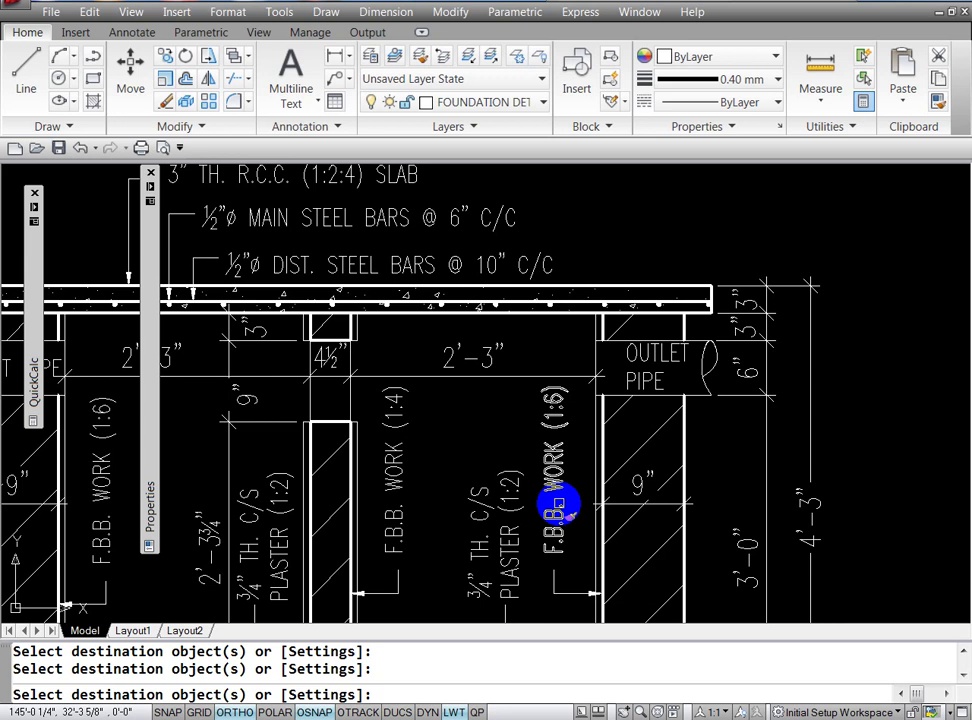
key(Escape)
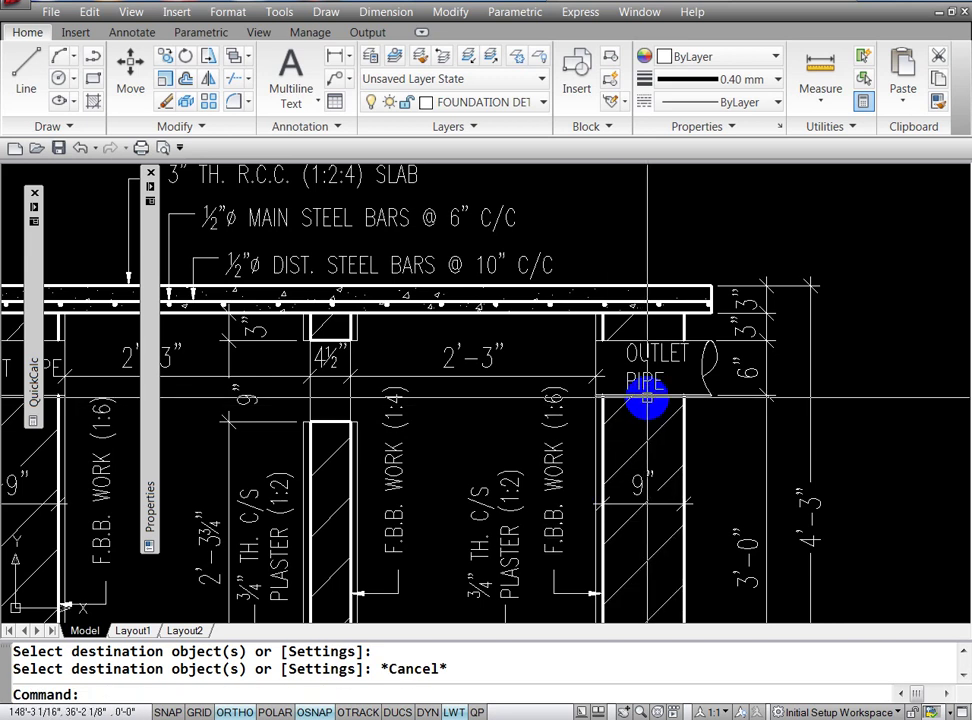
Step: Trim away the stray line segment at the outlet pipe
key(Escape)
key(Escape)
text(r)
key(Return)
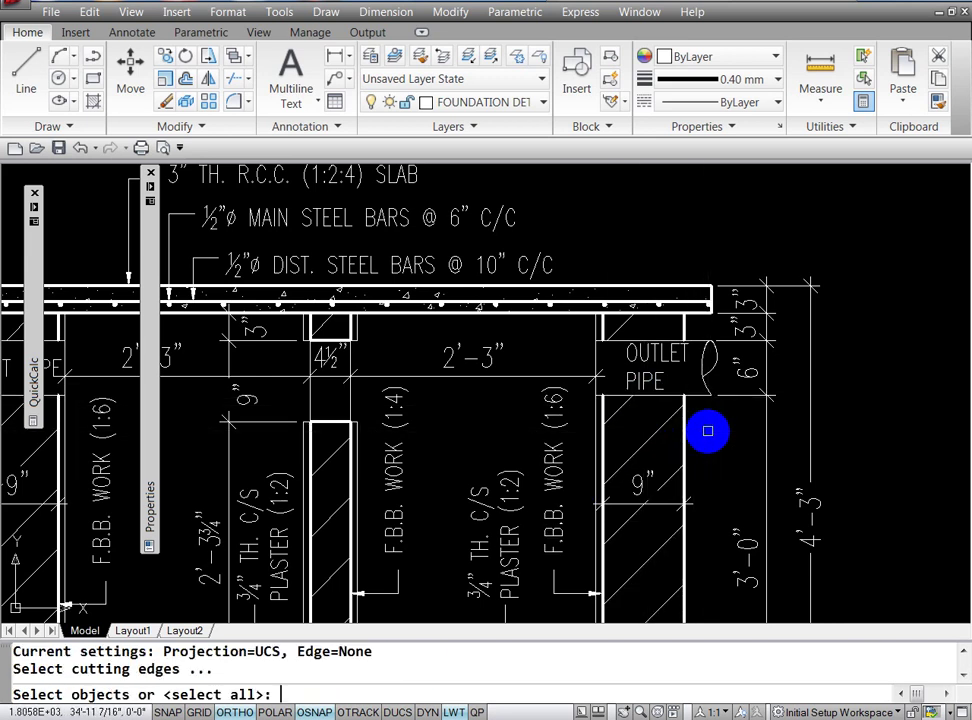
key(Return)
click(695, 397)
key(Return)
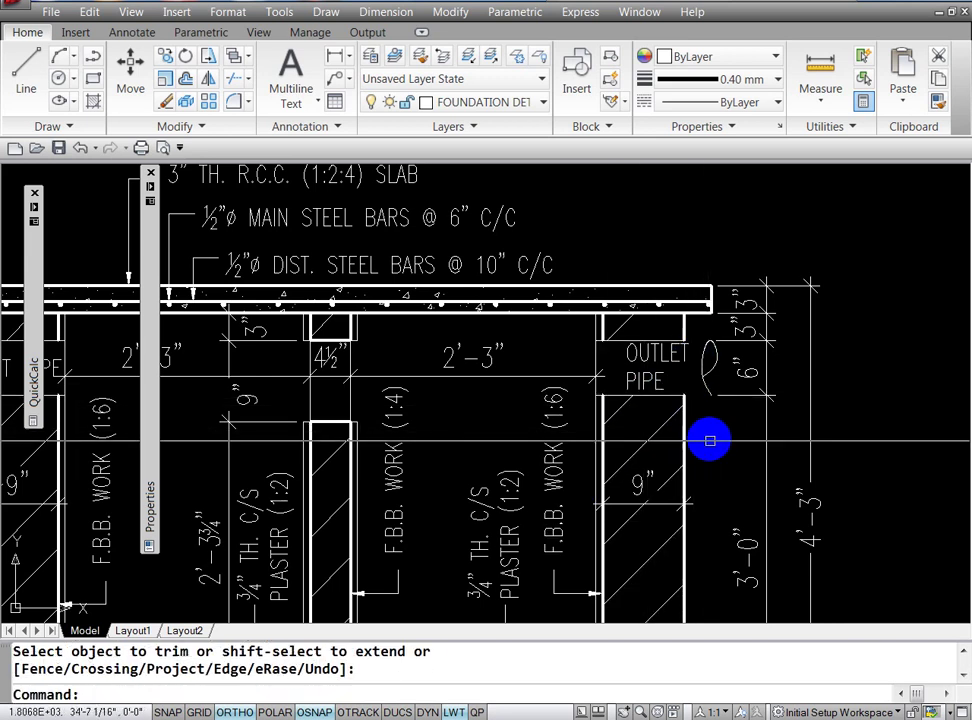
key(Escape)
text(L)
Step: Draw a short horizontal line closing the wall edge beneath the outlet pipe's end
key(Return)
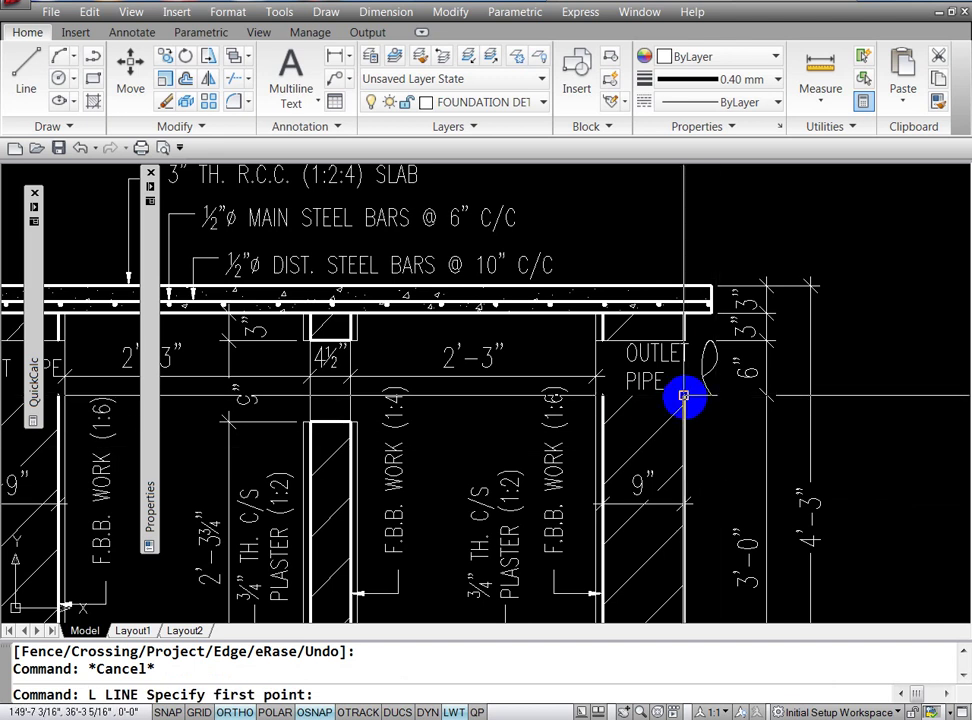
click(688, 397)
click(710, 396)
key(Return)
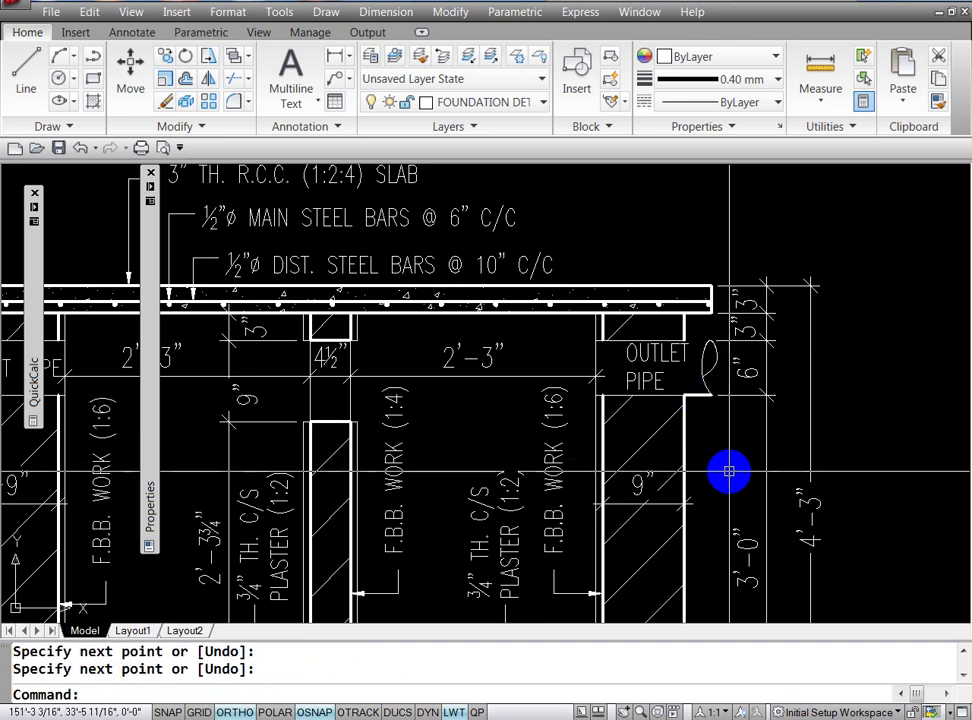
key(Return)
click(699, 341)
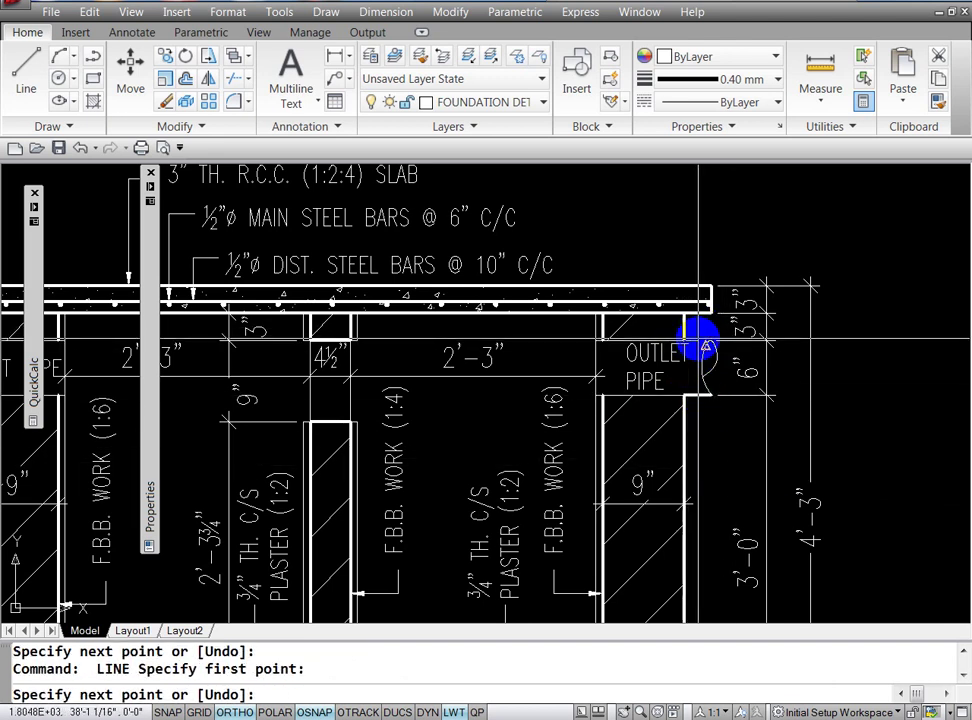
key(Escape)
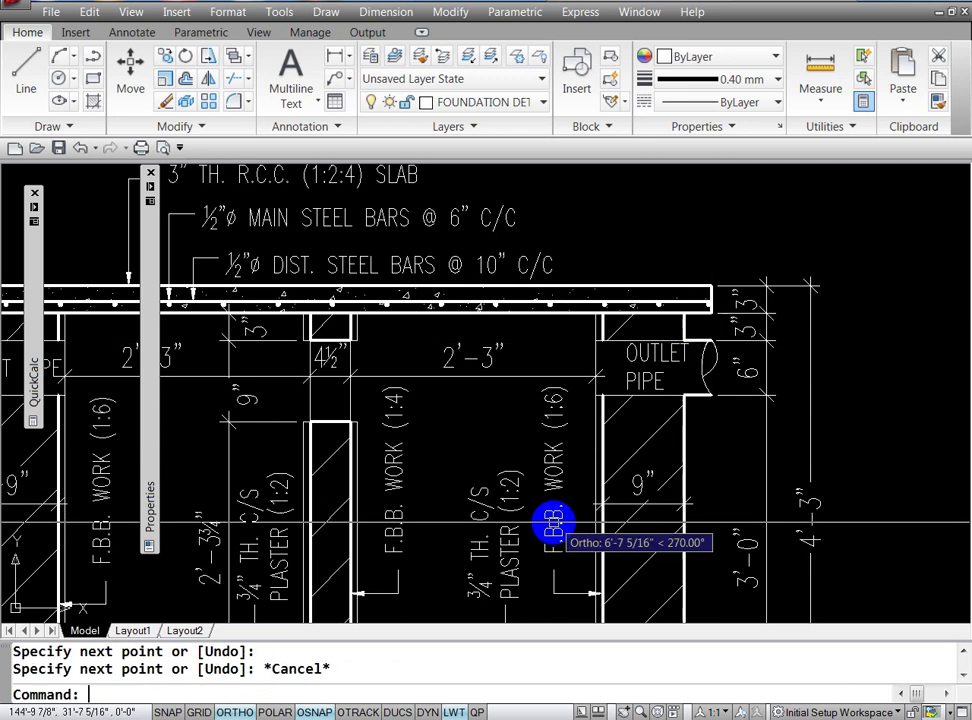
key(Escape)
text(M)
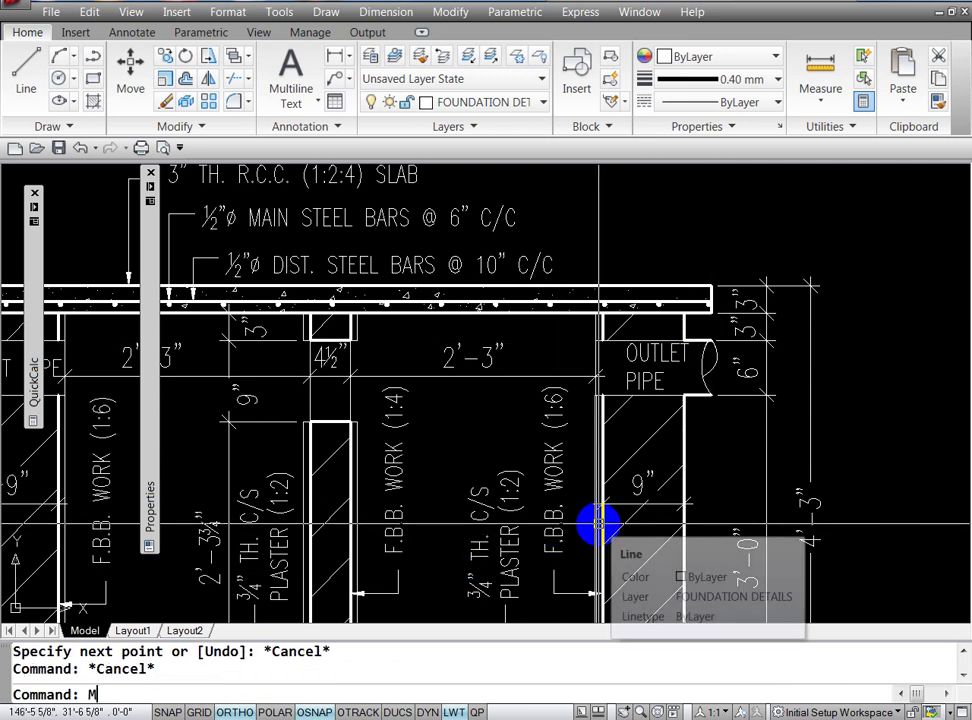
text(A)
key(Return)
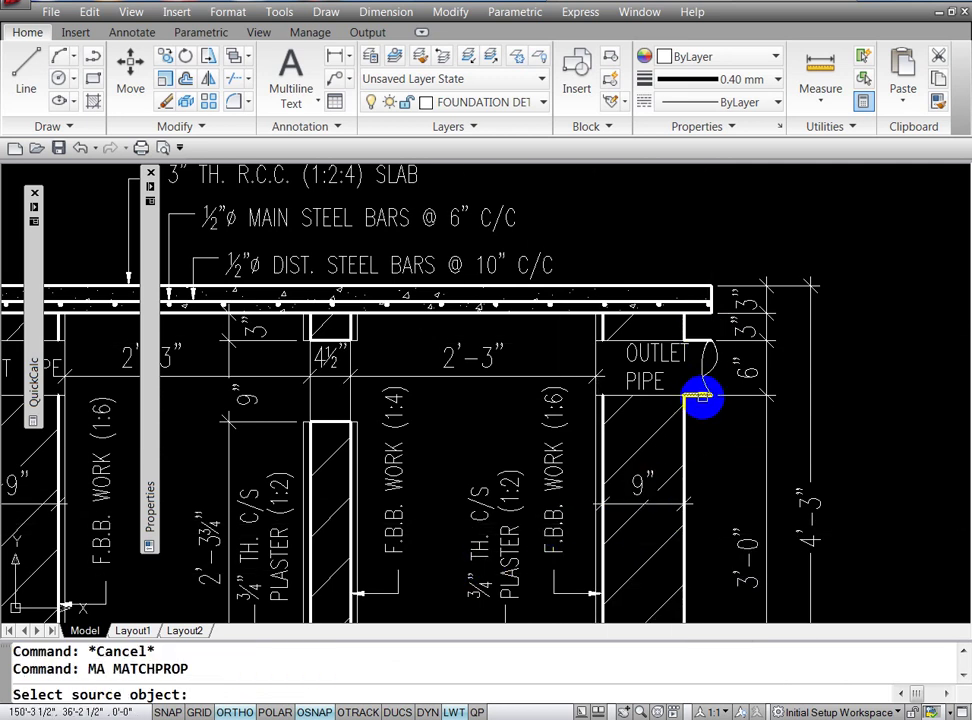
Step: Match the 0.40 mm lineweight onto the outlet pipe's curved end and end edge lines
click(701, 398)
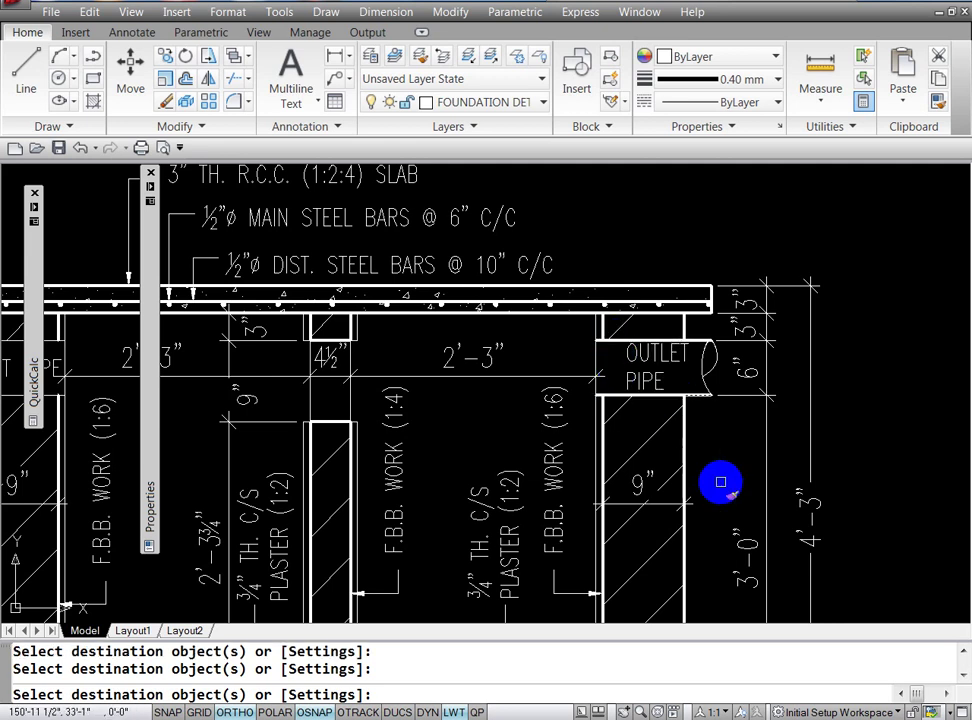
key(Return)
key(Return)
click(594, 366)
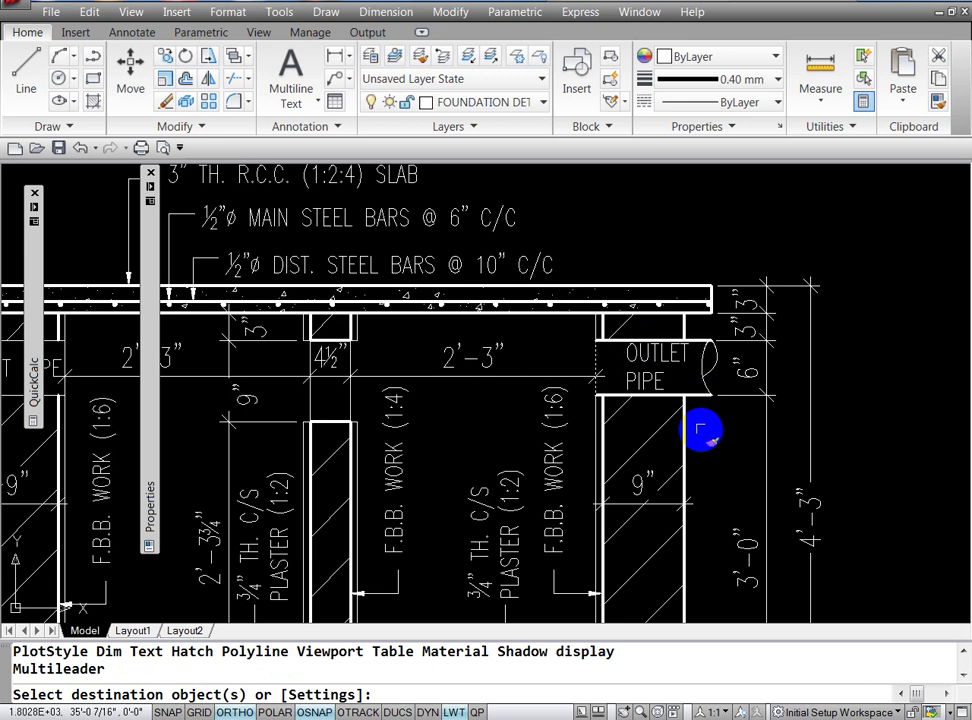
click(701, 348)
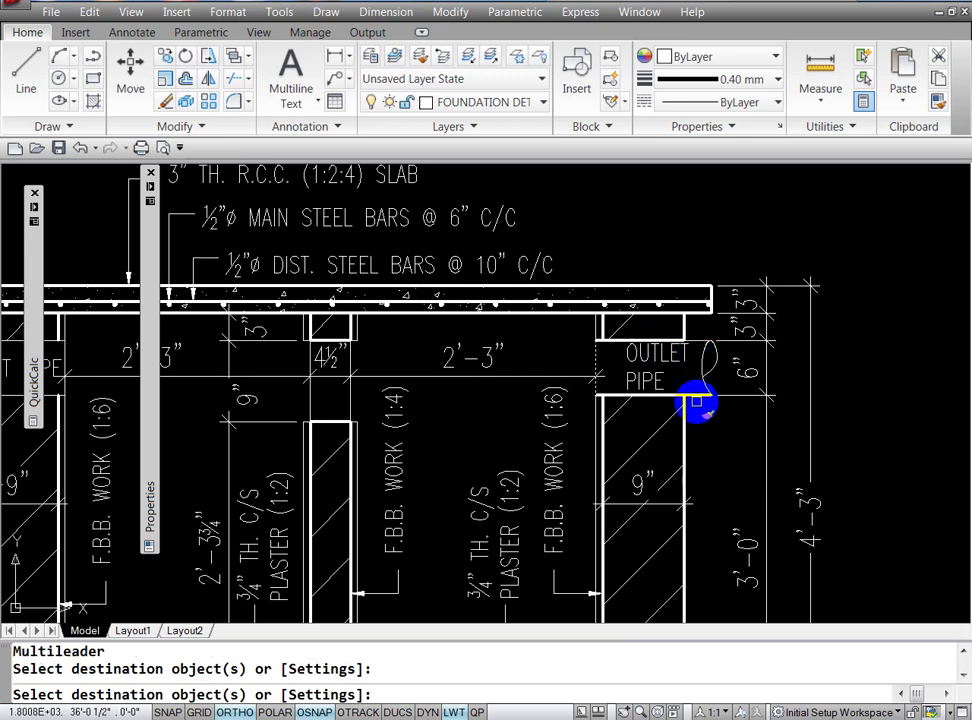
click(699, 410)
click(690, 391)
key(Escape)
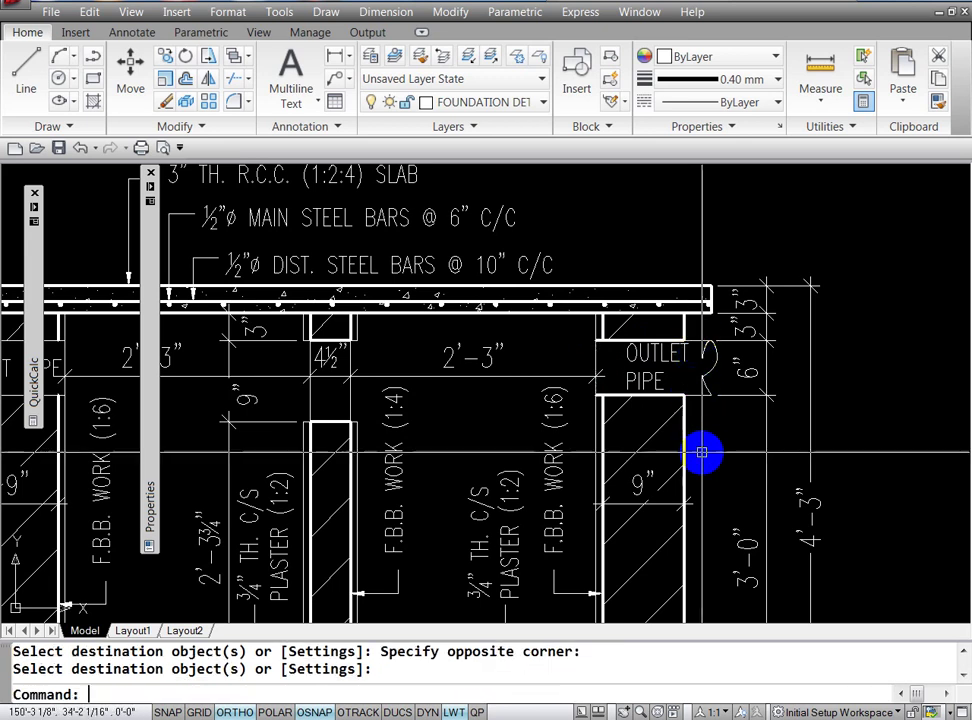
key(Escape)
Step: Pan left to bring the inlet pipe into view
key(Return)
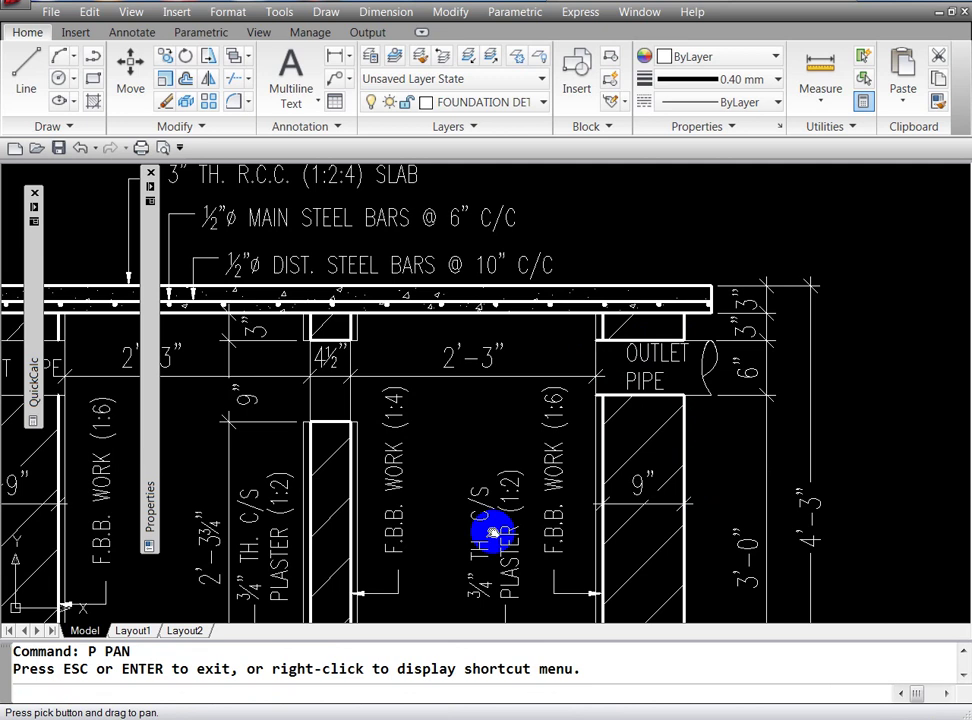
drag(334, 497, 655, 440)
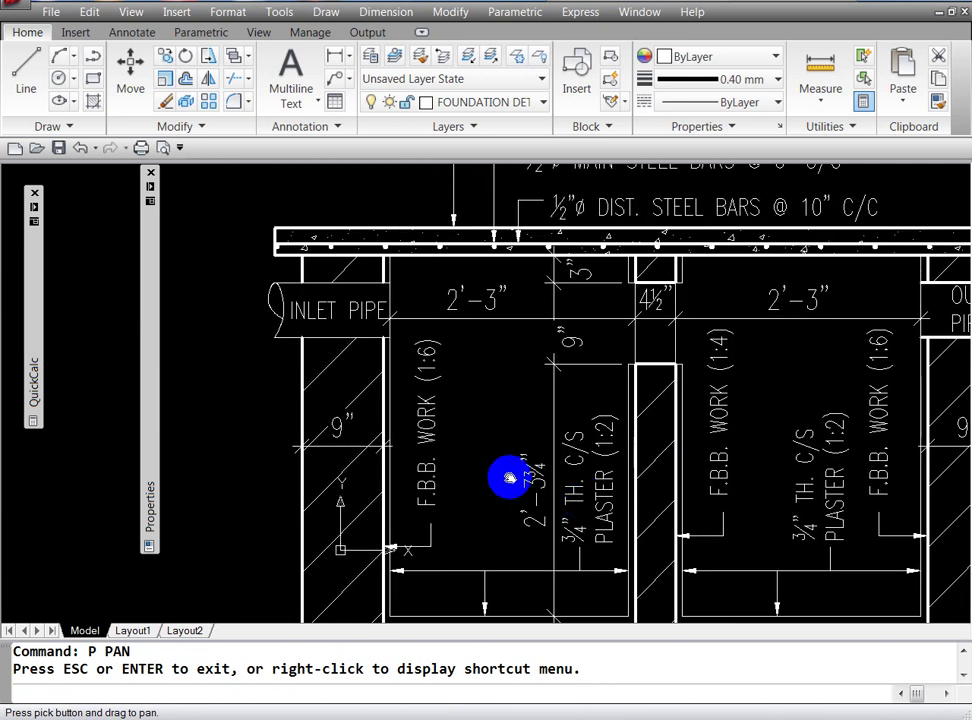
drag(508, 473, 578, 518)
mouse_move(488, 495)
mouse_down()
mouse_move(514, 523)
mouse_move(482, 451)
mouse_up()
key(Escape)
text(TR)
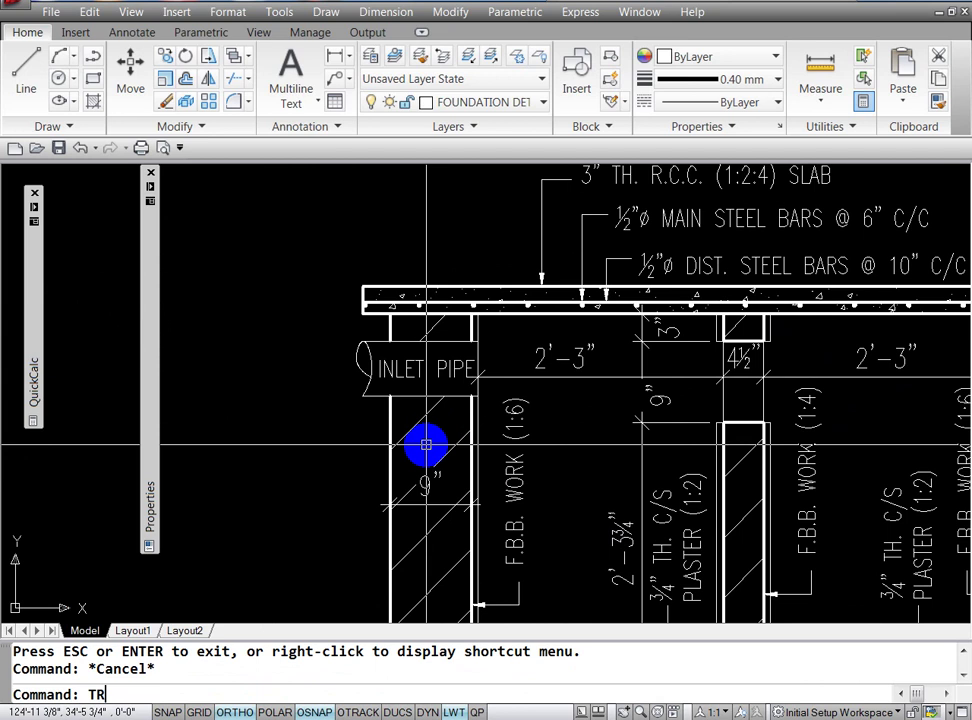
key(Return)
key(Return)
Step: Trim the wall line and hatch piece at the inlet pipe, then redraw its side and bottom edges
click(368, 401)
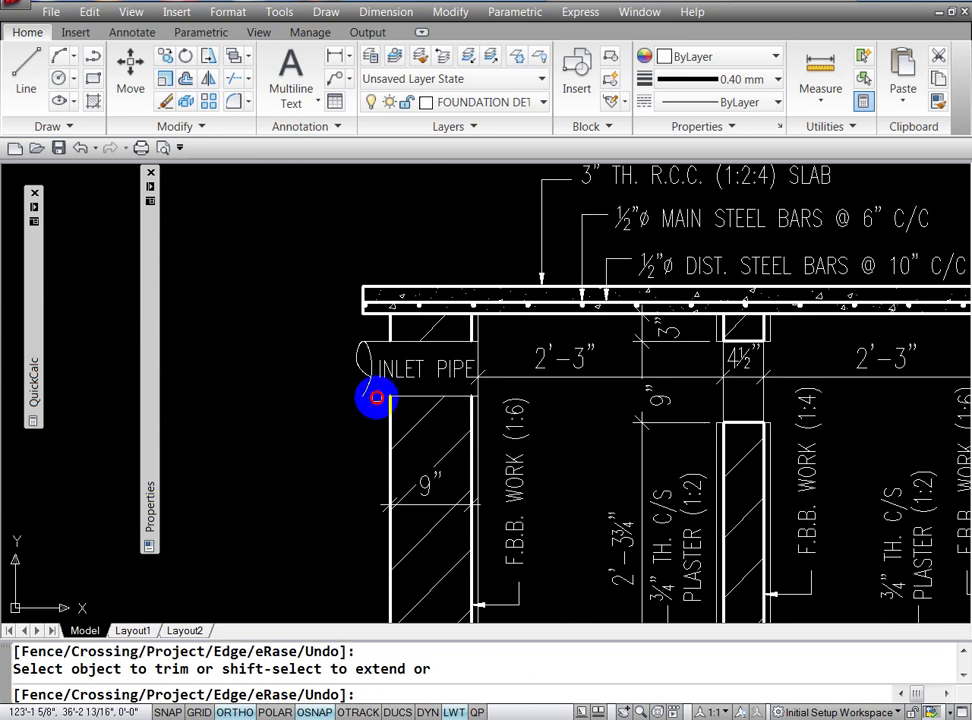
click(381, 341)
key(Escape)
key(Escape)
key(Escape)
text(L)
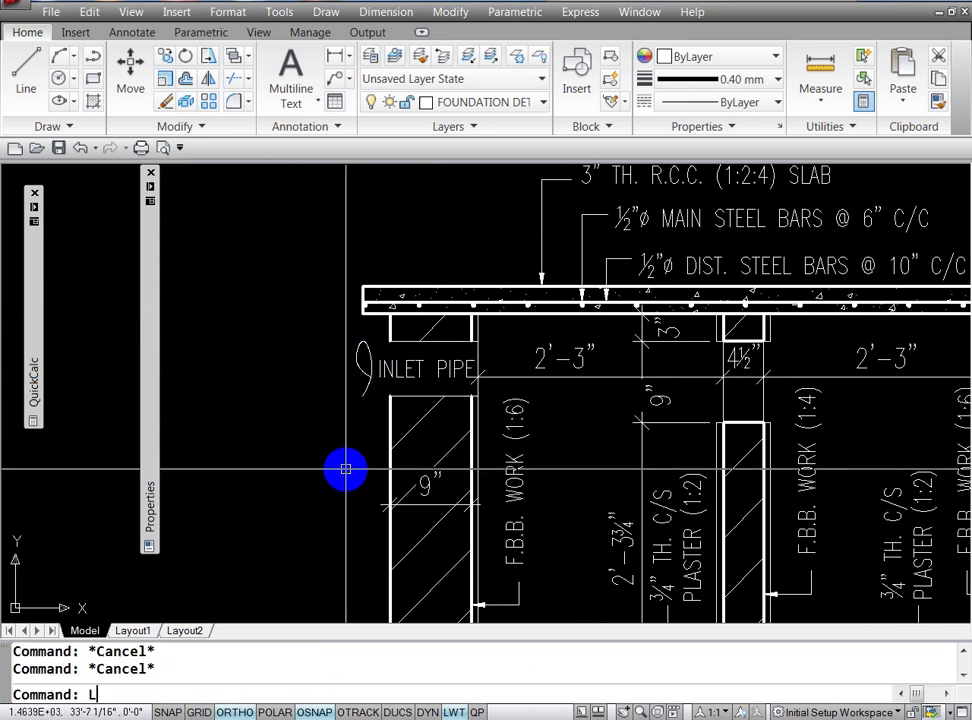
key(Return)
click(364, 341)
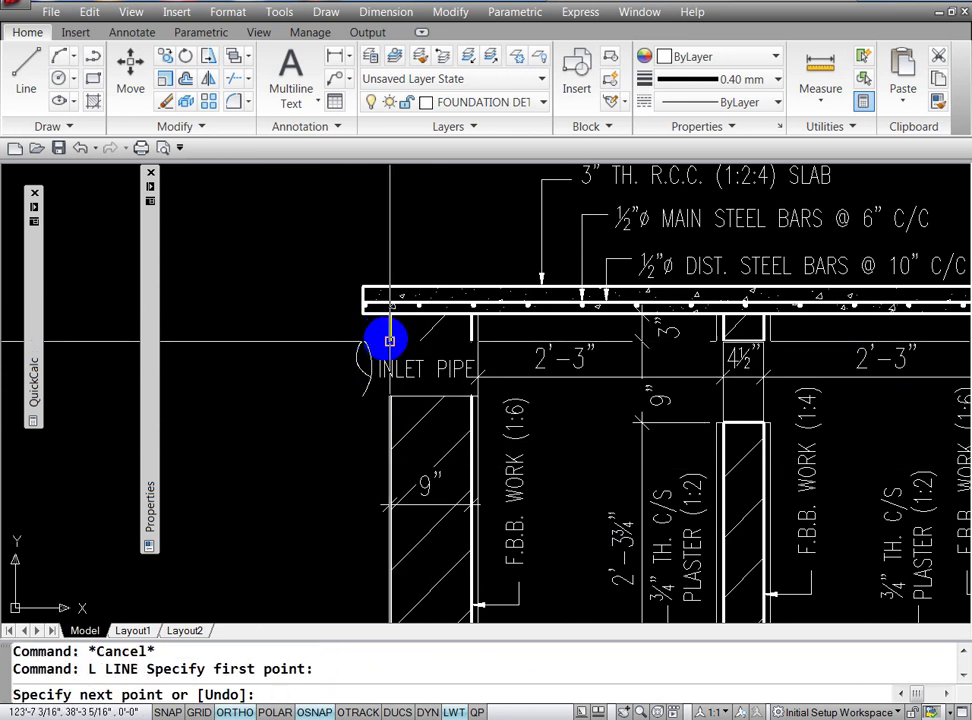
click(360, 392)
key(Return)
key(Return)
click(362, 396)
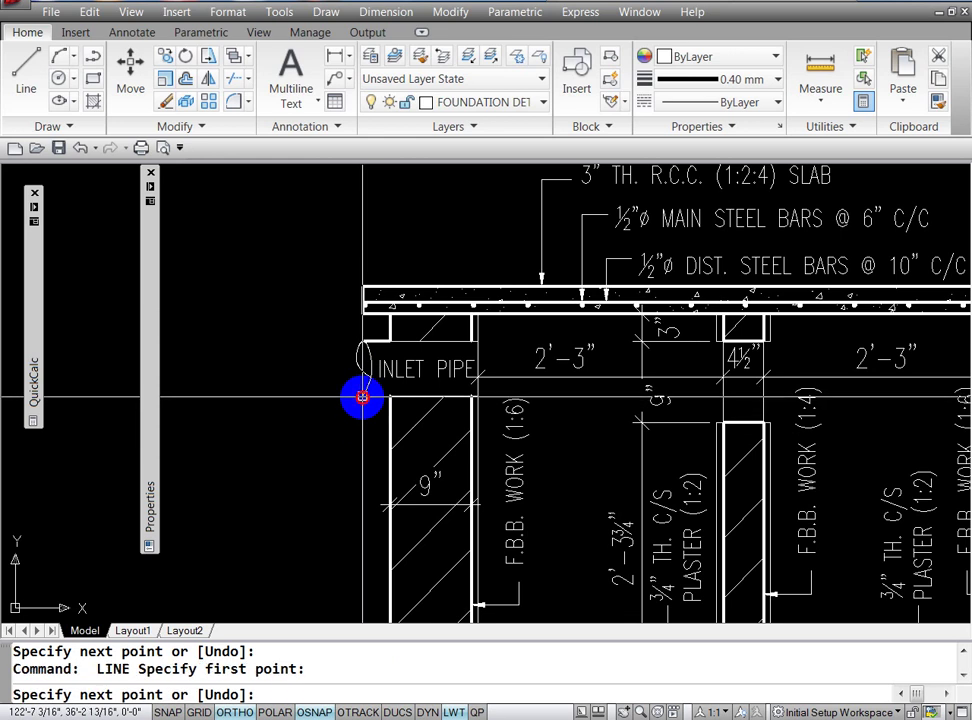
click(389, 396)
key(Escape)
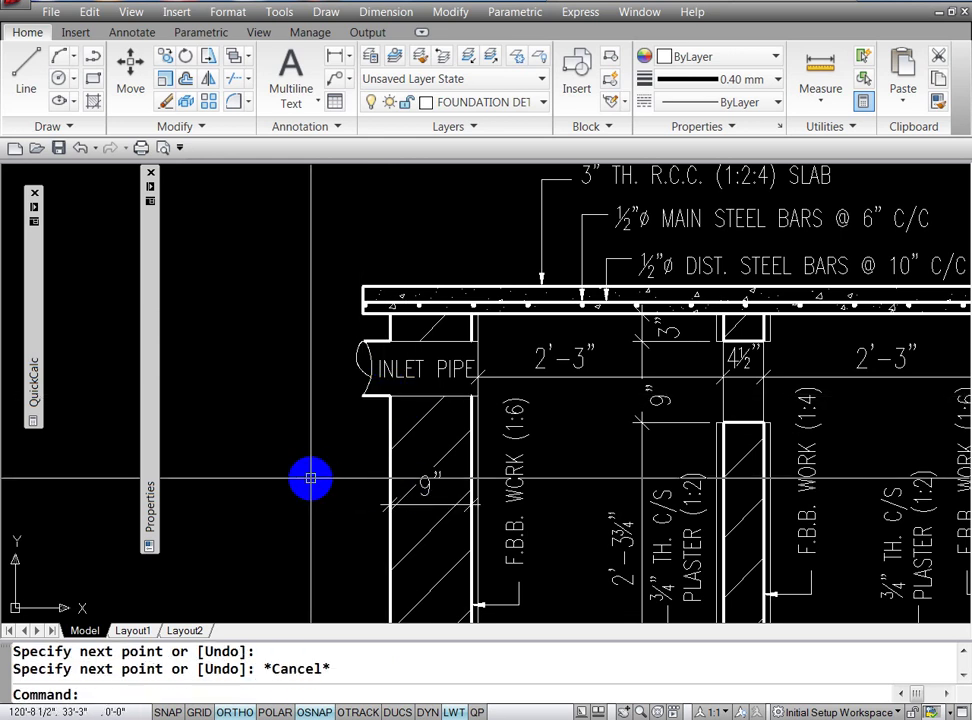
Step: Match the 0.40 mm lineweight onto the inlet pipe edges and the adjacent wall edge
text(MA)
key(Return)
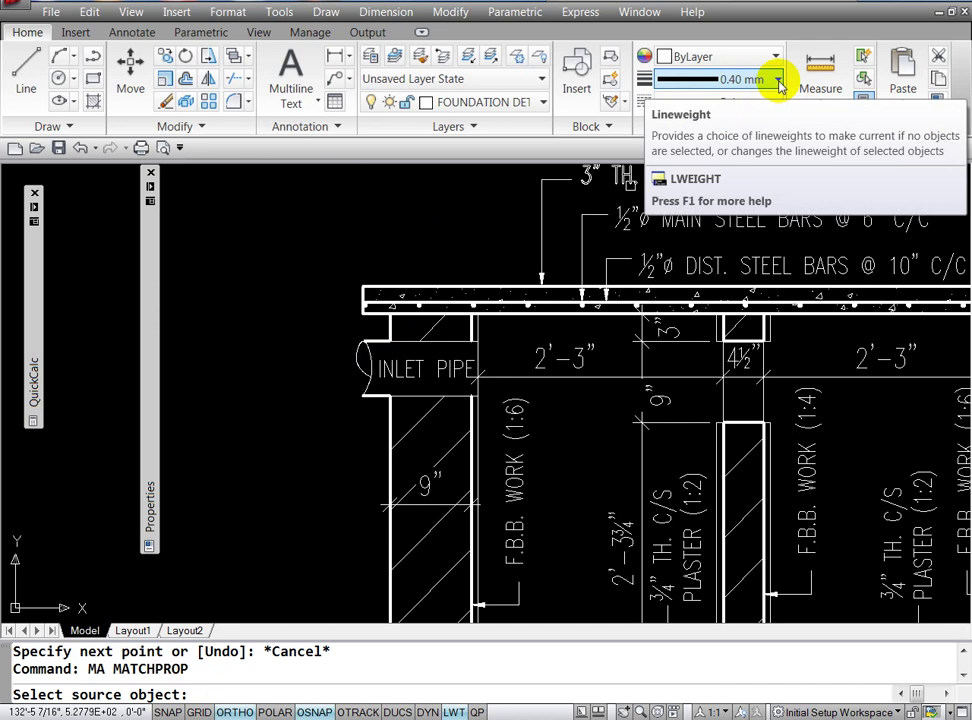
key(Escape)
text(MA)
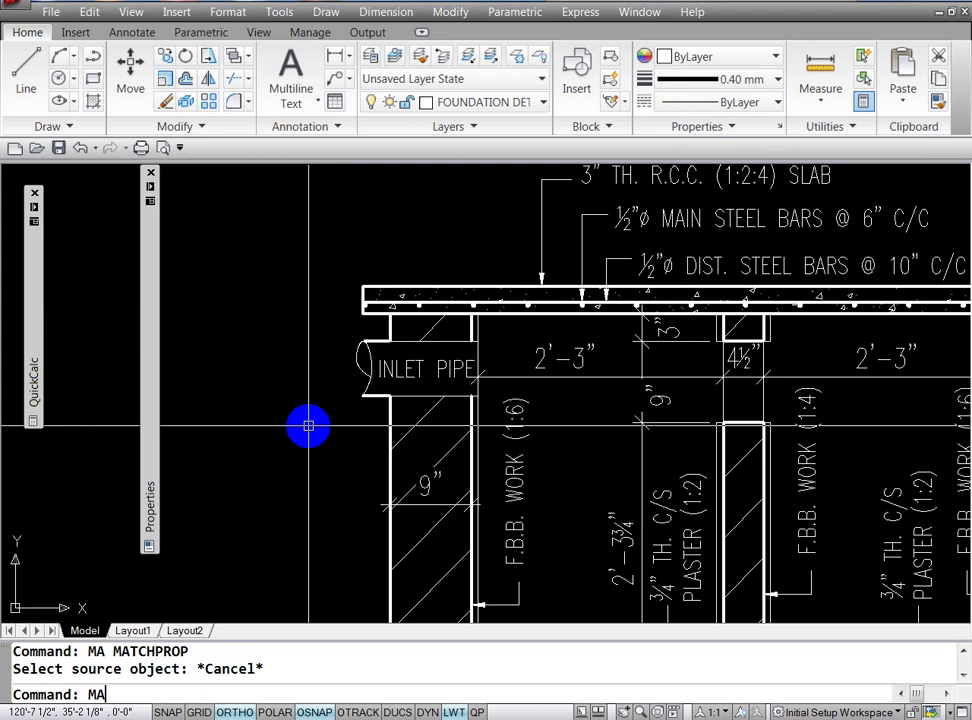
key(Return)
click(444, 343)
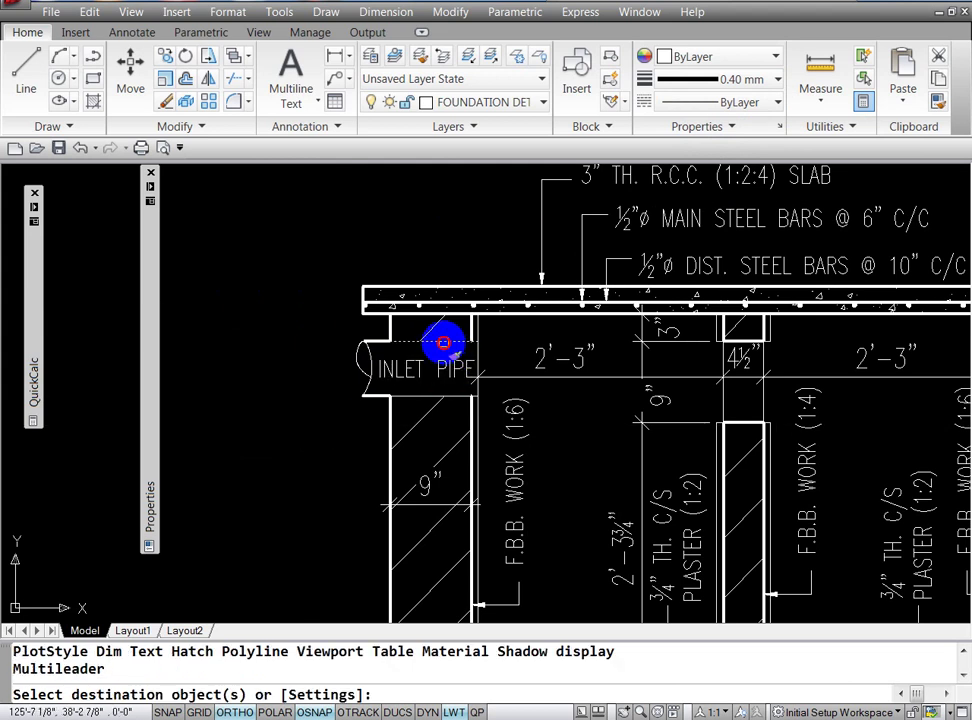
click(376, 401)
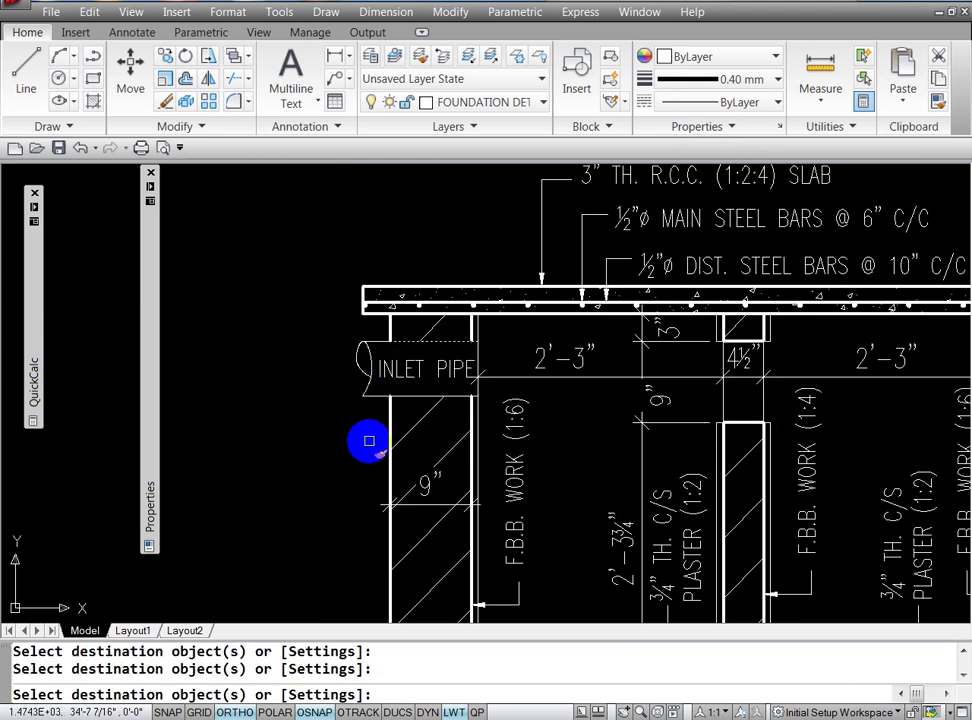
key(Return)
key(Return)
click(388, 405)
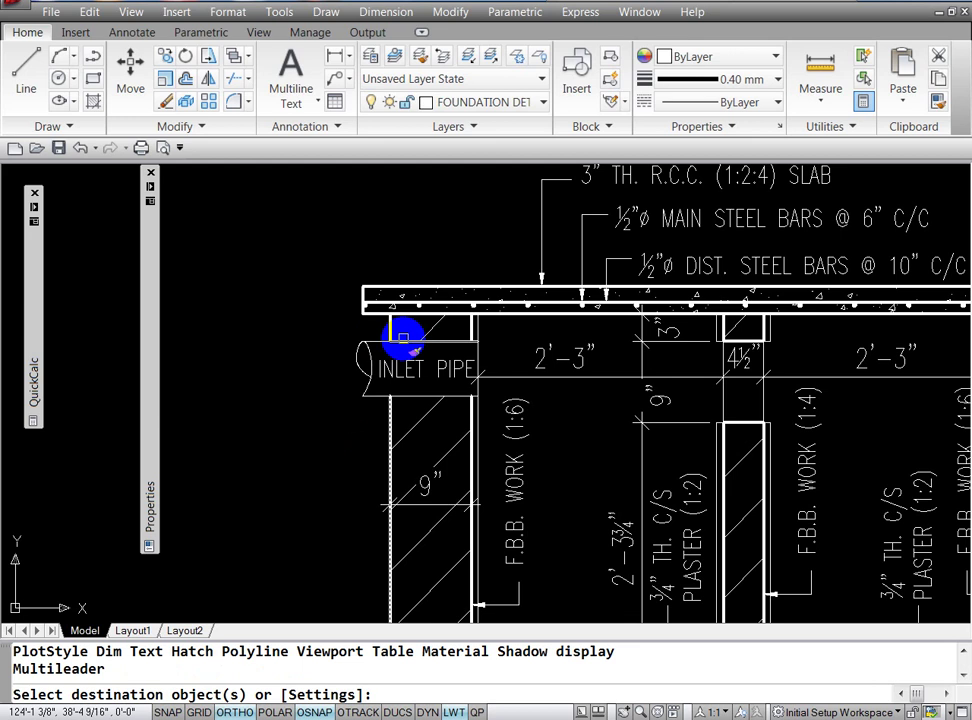
click(403, 338)
click(405, 407)
key(Return)
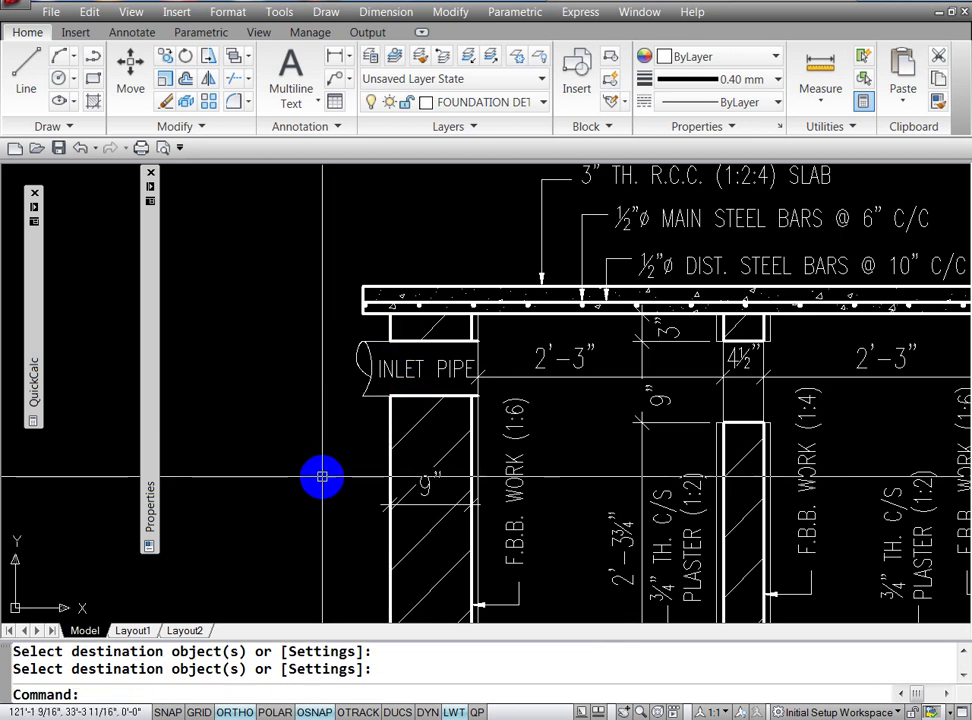
key(Escape)
key(Return)
key(Return)
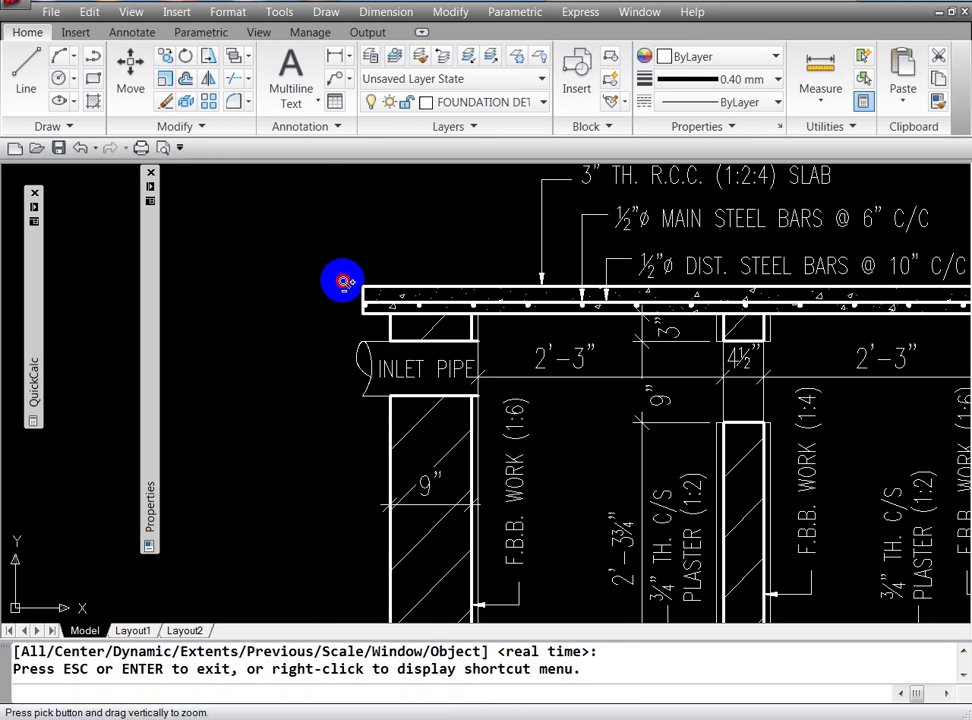
Step: Zoom into the inlet-side wall corner and trim the short horizontal segment at its top
mouse_move(343, 282)
mouse_down()
mouse_move(336, 321)
mouse_move(358, 406)
mouse_up()
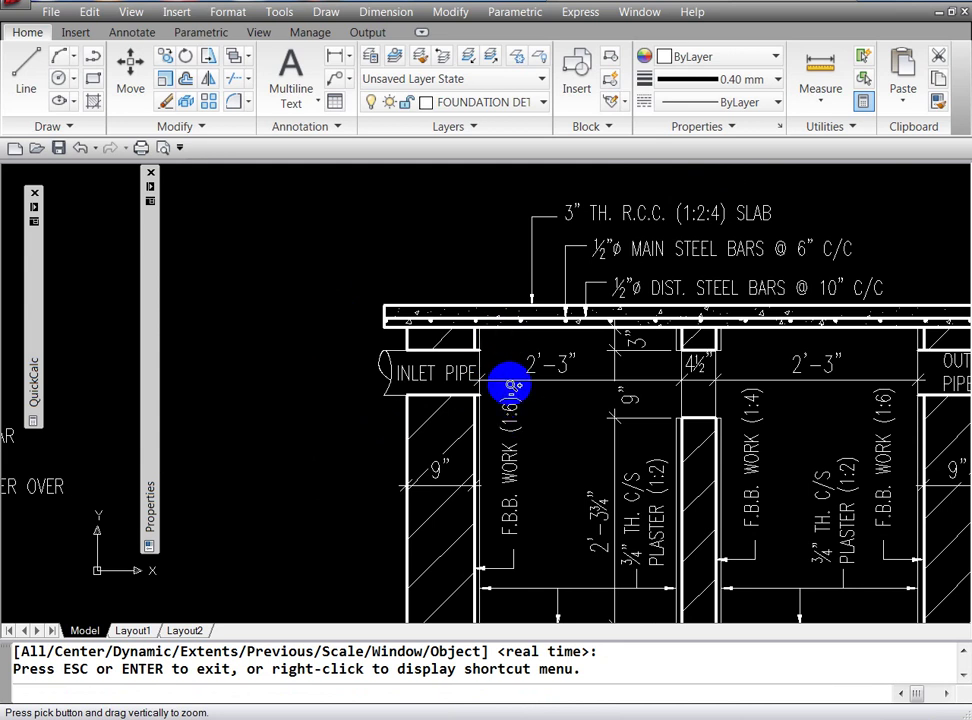
drag(521, 427, 510, 300)
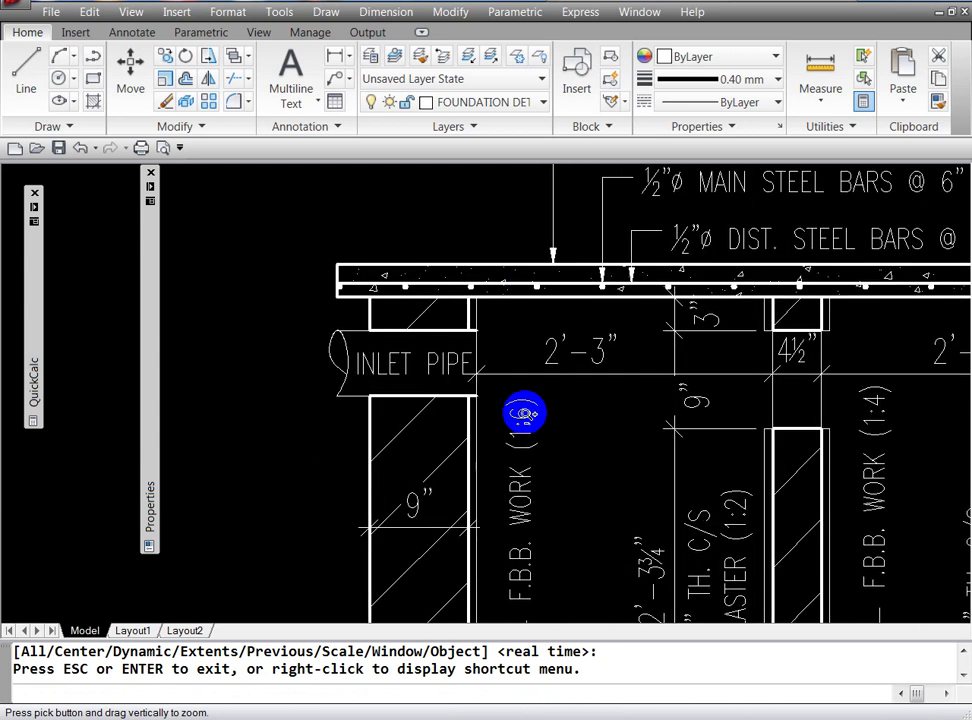
key(Escape)
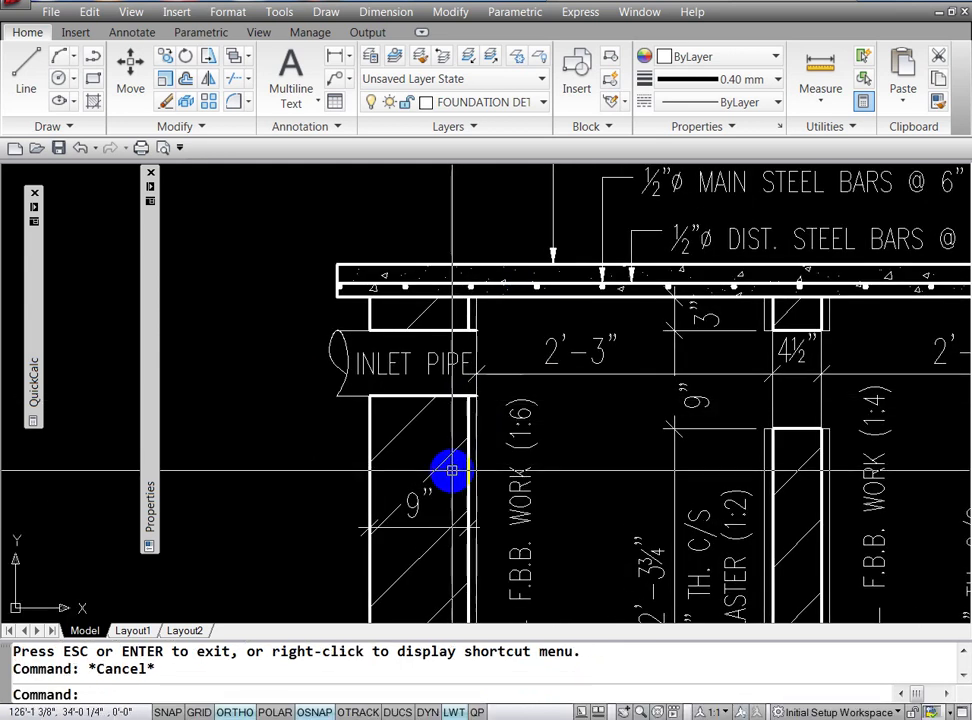
text(z)
key(Return)
text(w)
key(Return)
click(447, 393)
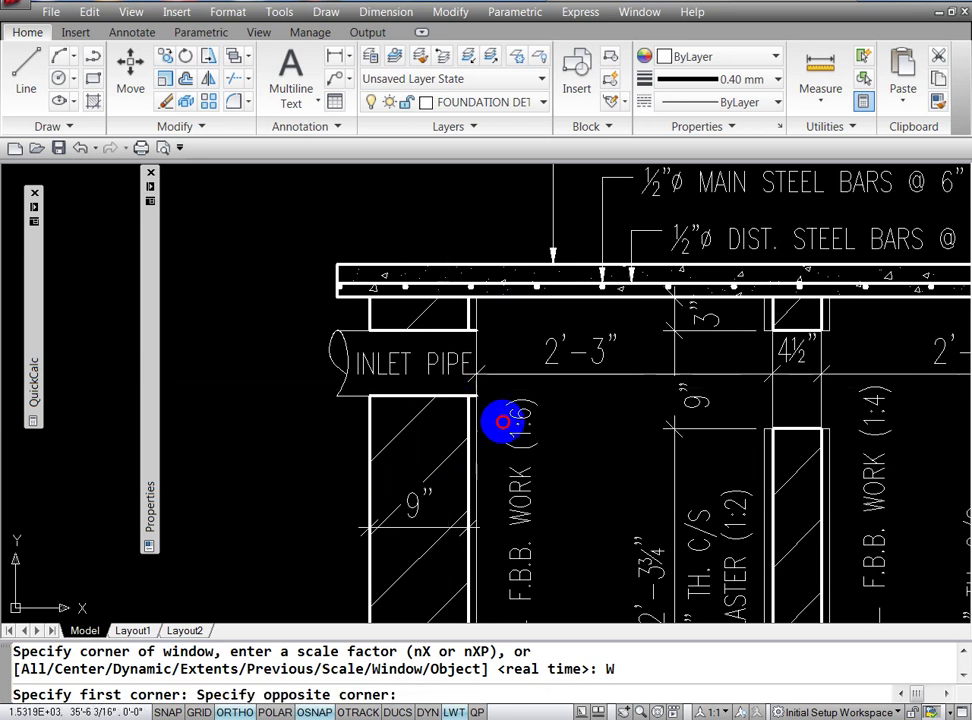
click(508, 419)
key(Escape)
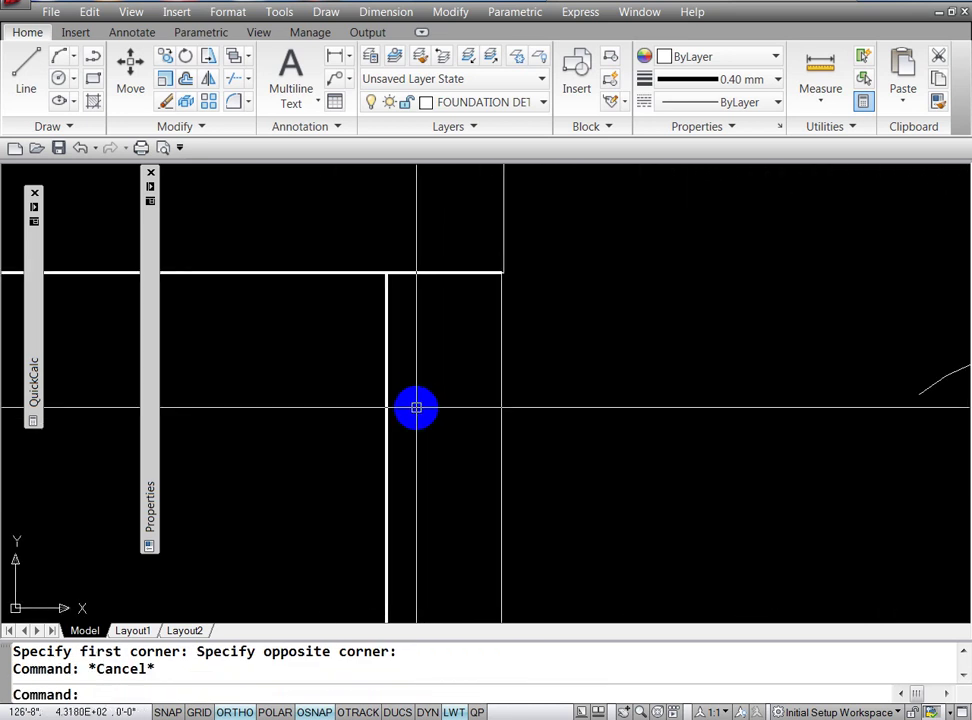
key(Escape)
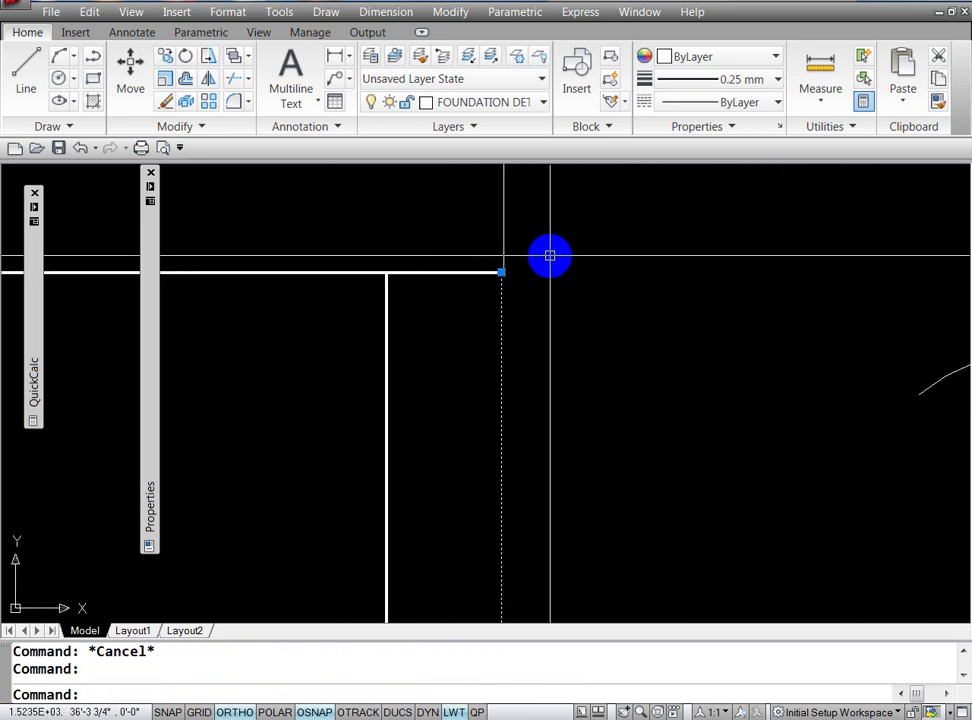
text(TR)
key(Return)
key(Return)
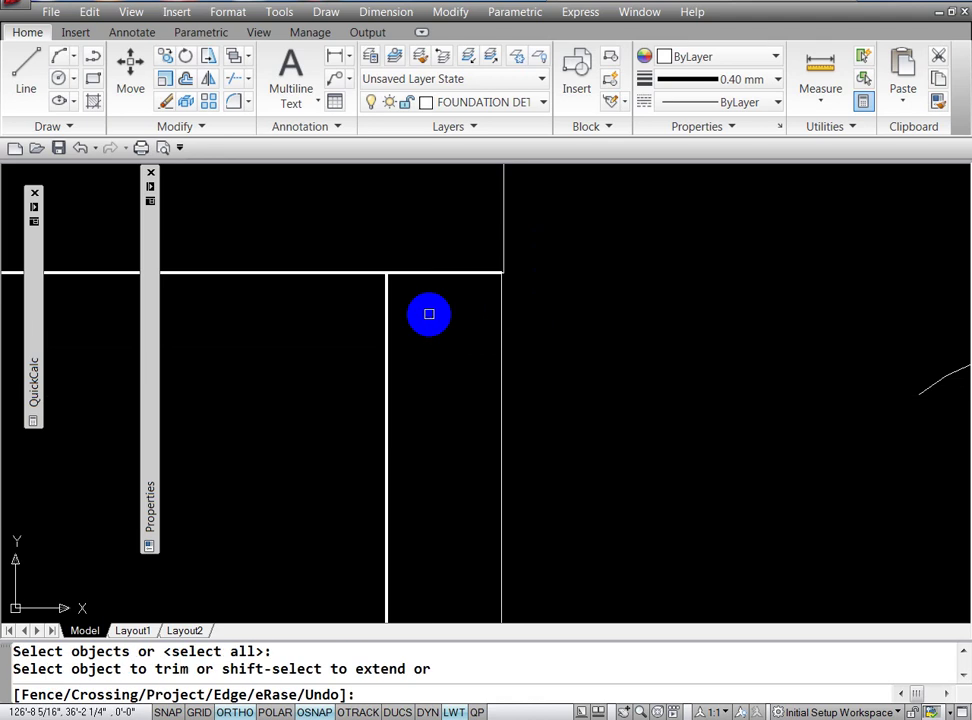
click(441, 278)
key(Return)
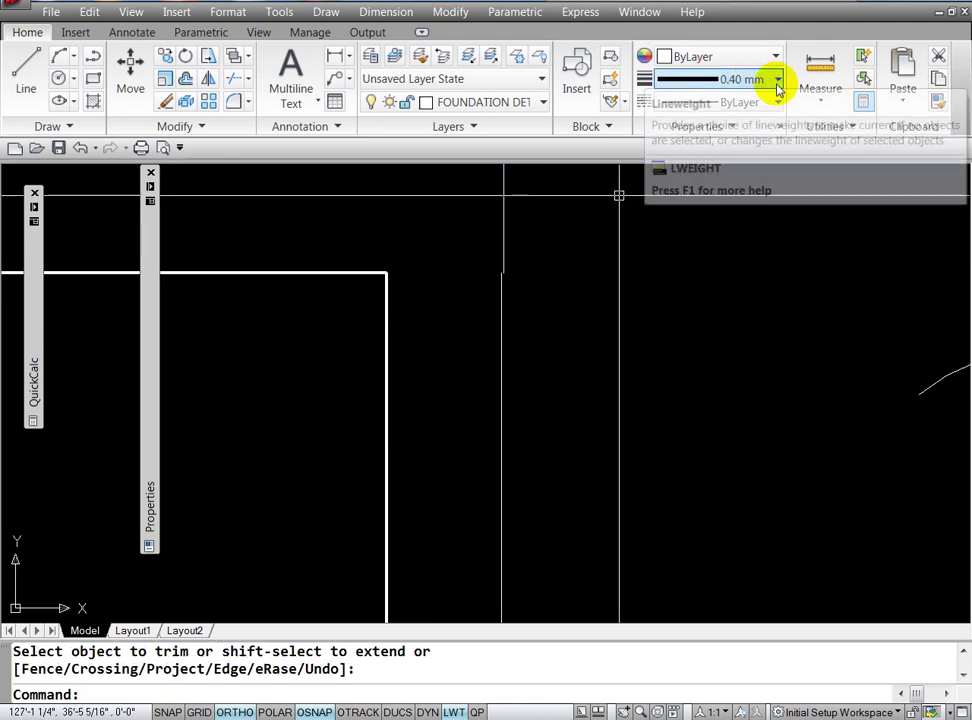
Step: Make 0.25 mm the current lineweight
click(777, 80)
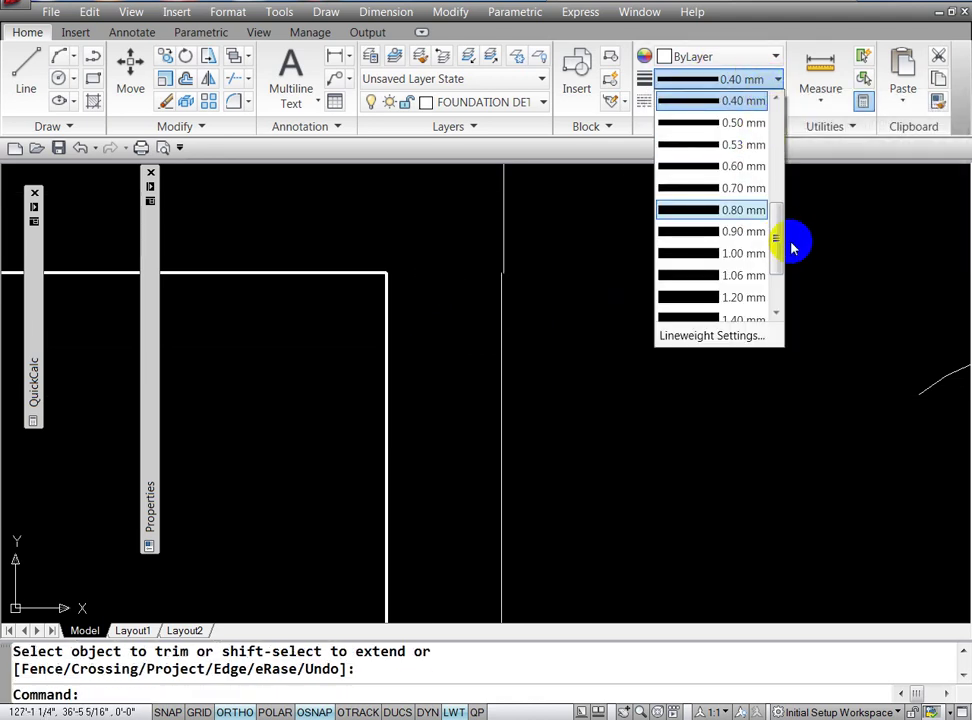
drag(778, 250, 770, 218)
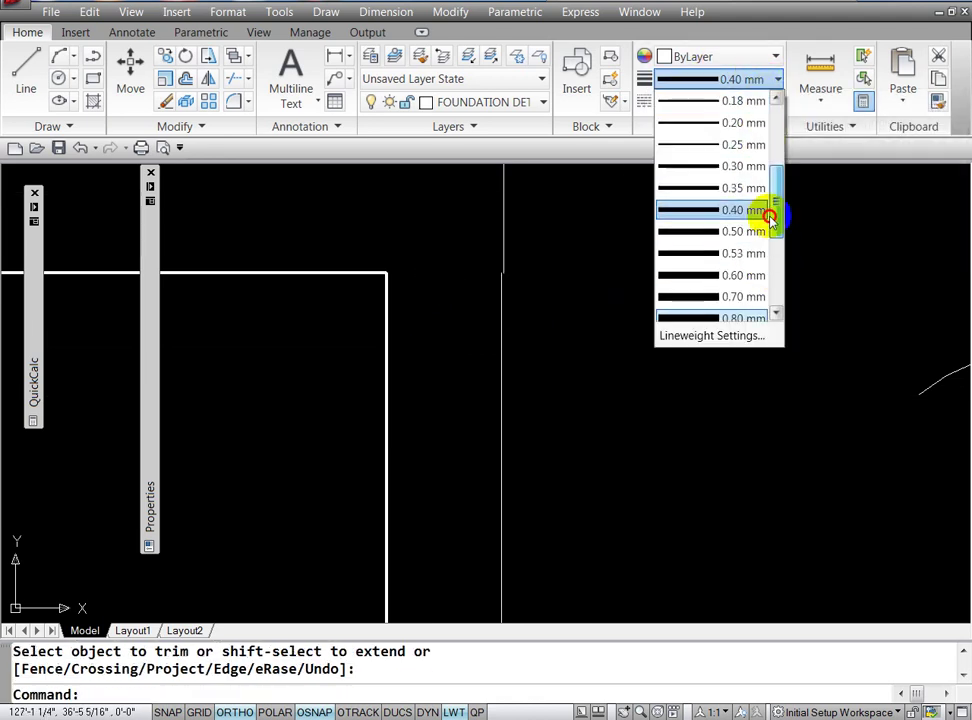
click(737, 147)
key(Escape)
key(Escape)
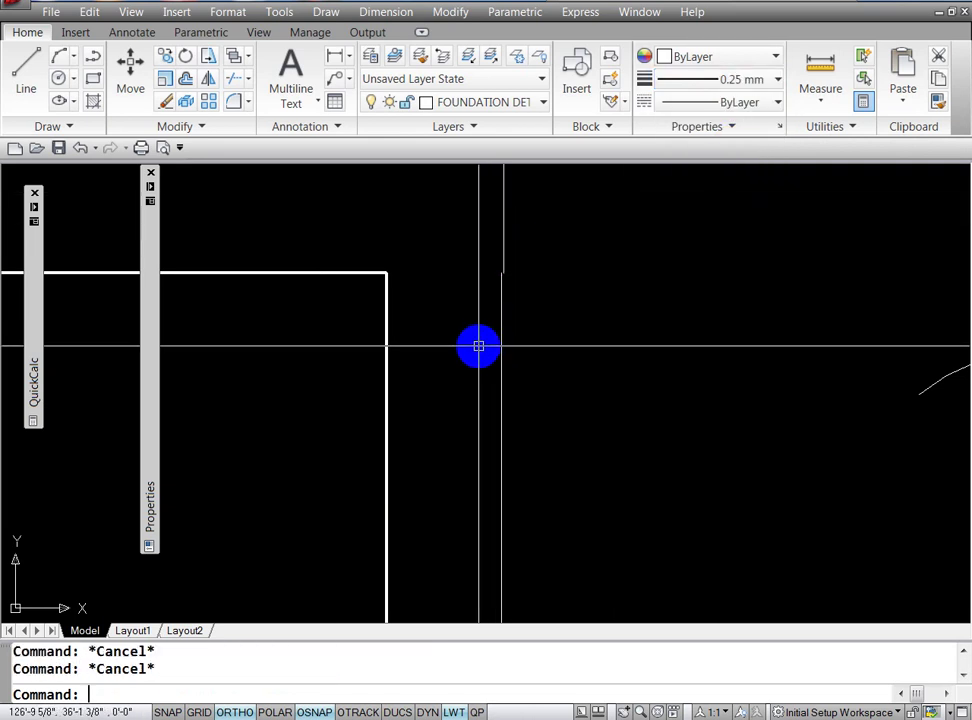
click(454, 694)
text(Z)
Step: Draw a thin plaster line from the corner at the inlet pipe wall
key(Return)
key(Return)
mouse_move(560, 256)
mouse_down()
mouse_move(588, 402)
mouse_move(553, 603)
mouse_move(510, 482)
mouse_move(508, 571)
mouse_move(516, 347)
mouse_move(506, 420)
mouse_move(495, 330)
mouse_move(514, 325)
mouse_move(531, 232)
mouse_up()
key(Escape)
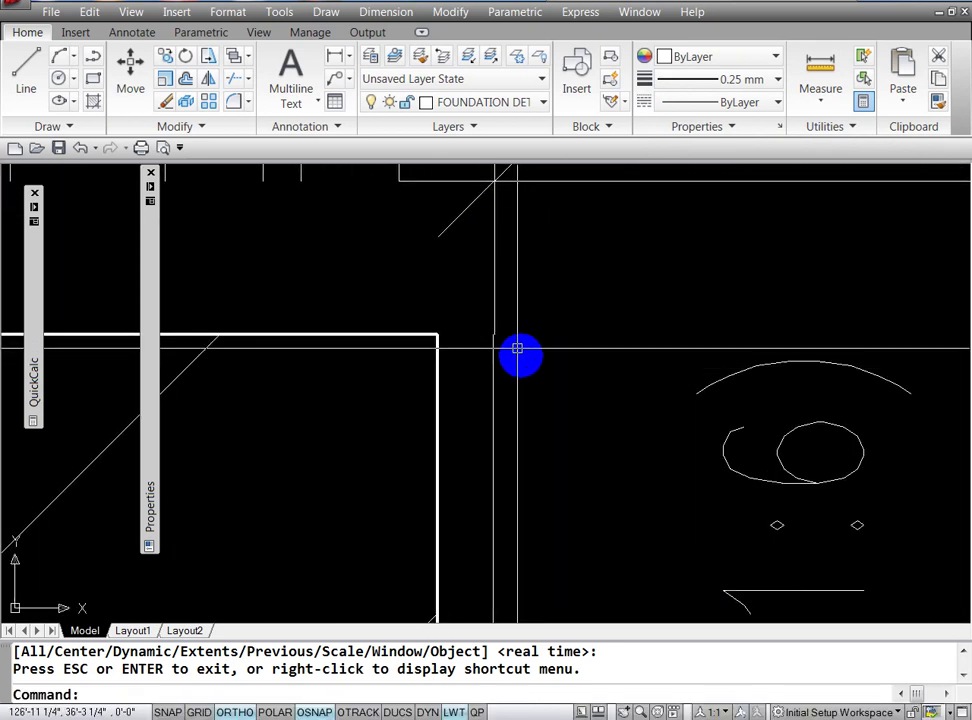
key(Escape)
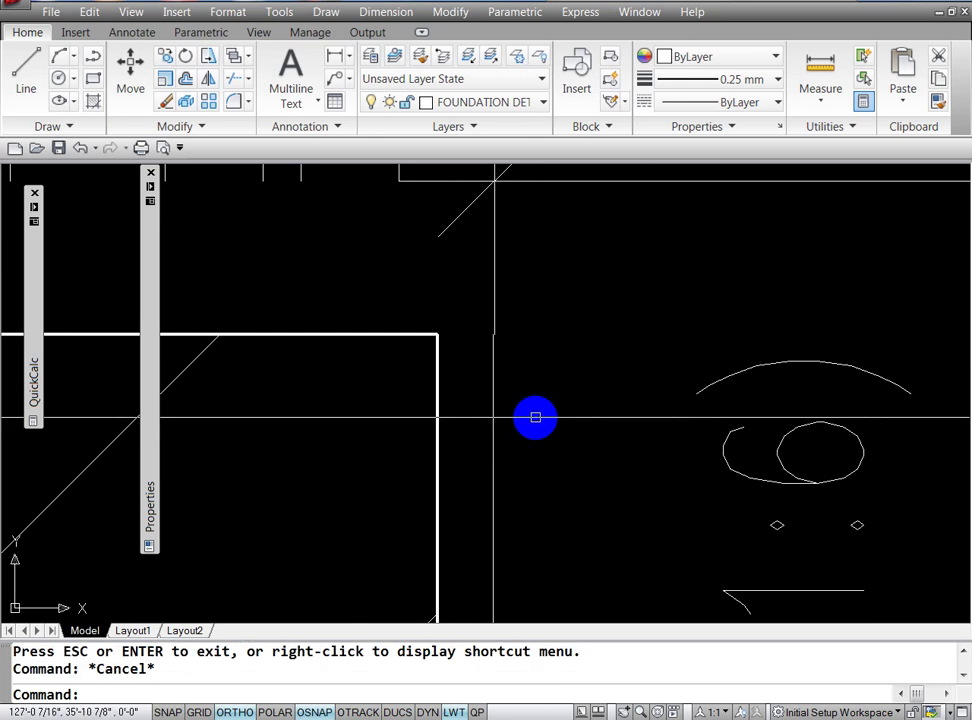
key(Escape)
text(L)
key(Return)
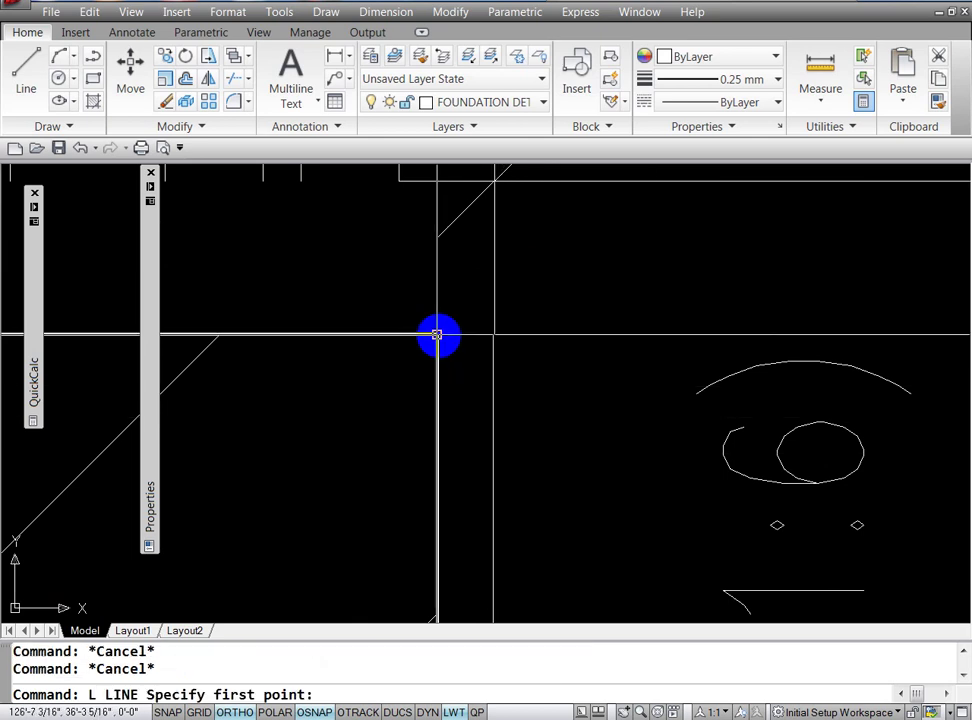
click(437, 334)
key(Return)
key(Escape)
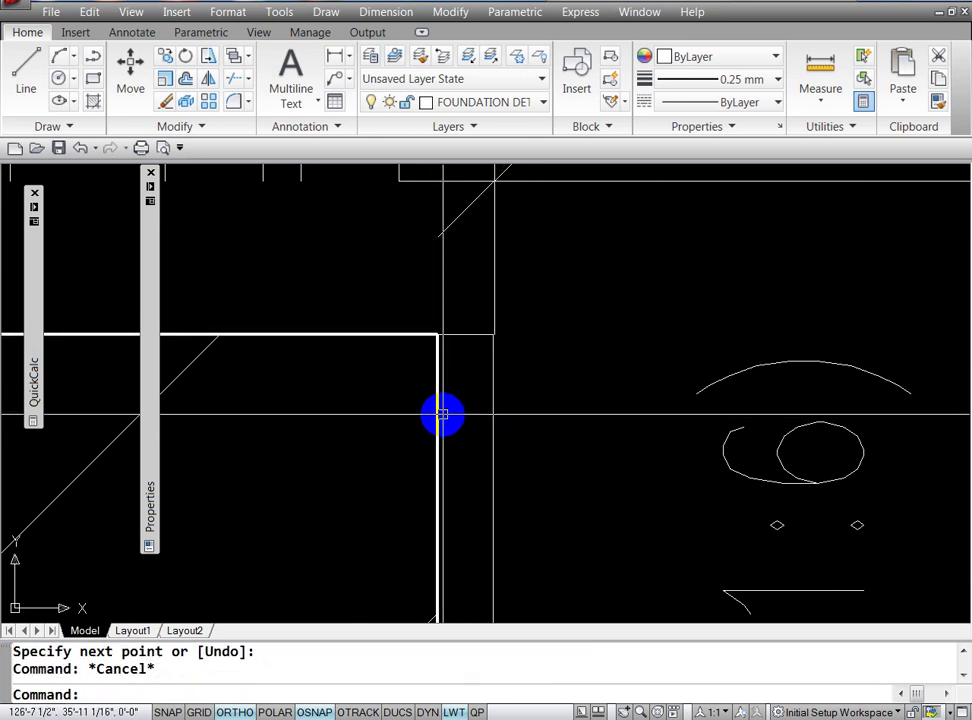
Step: Trim the plaster line's end poking past the wall edge
text(z)
key(Return)
key(Return)
scroll(517, 400, down, 2)
scroll(500, 380, down, 2)
scroll(470, 300, down, 2)
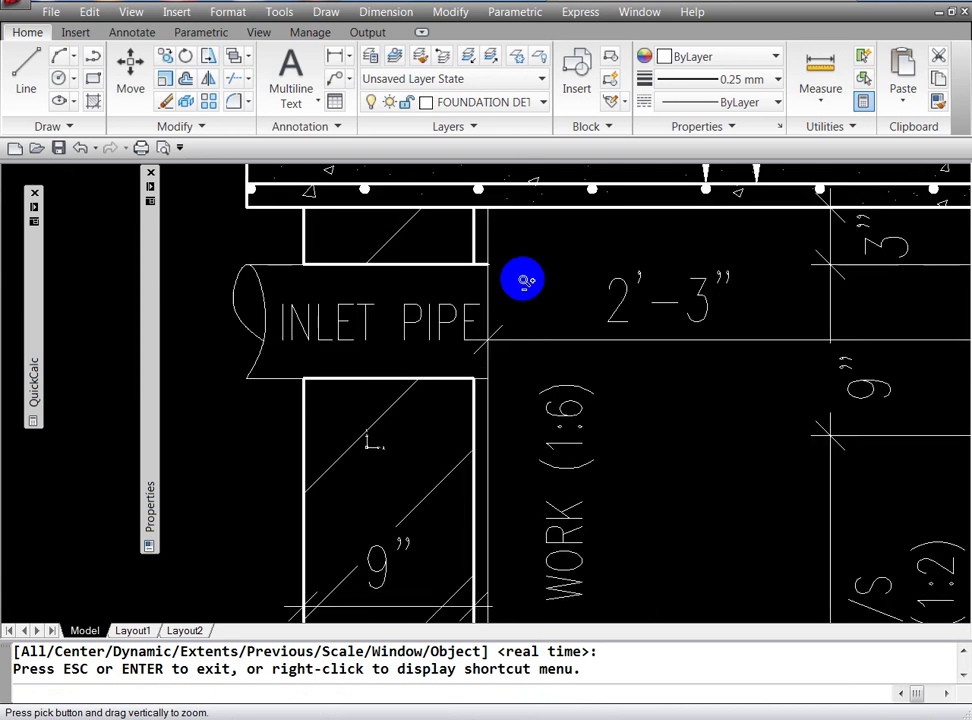
key(Escape)
key(Escape)
text(tr)
key(Return)
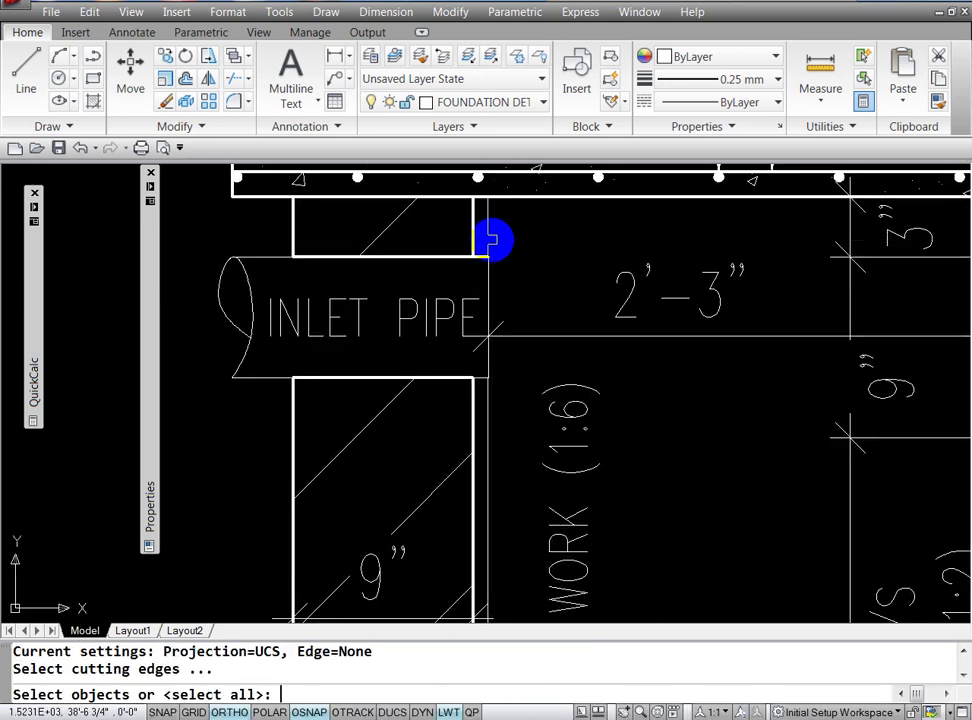
key(Return)
click(480, 258)
key(Return)
key(Escape)
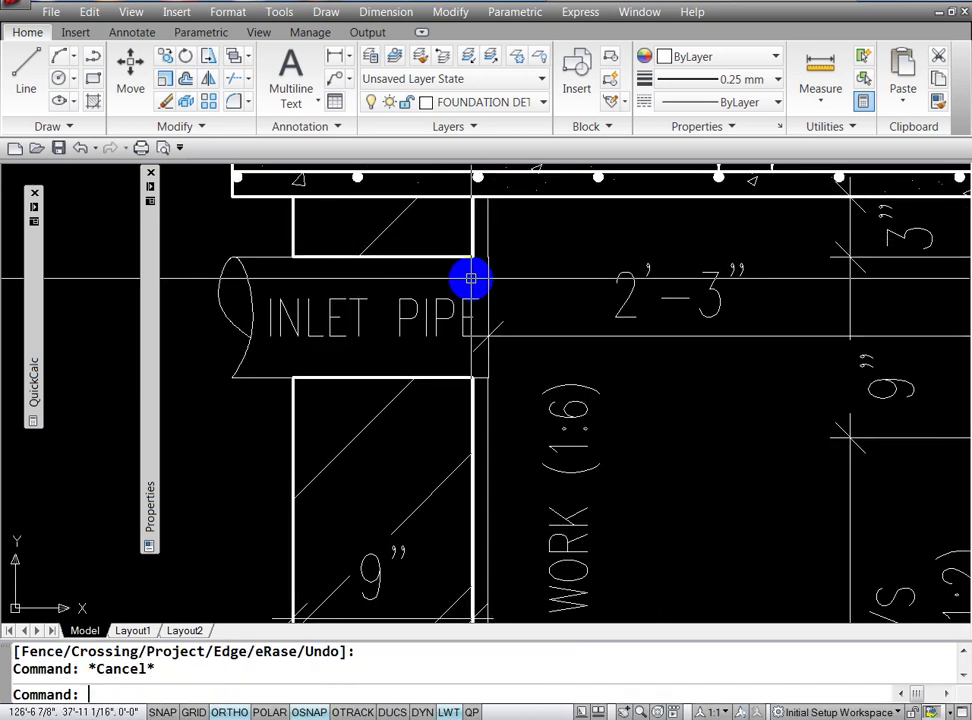
text(L)
Step: Draw a short plaster line at the inlet pipe's upper-right corner
key(Return)
click(473, 257)
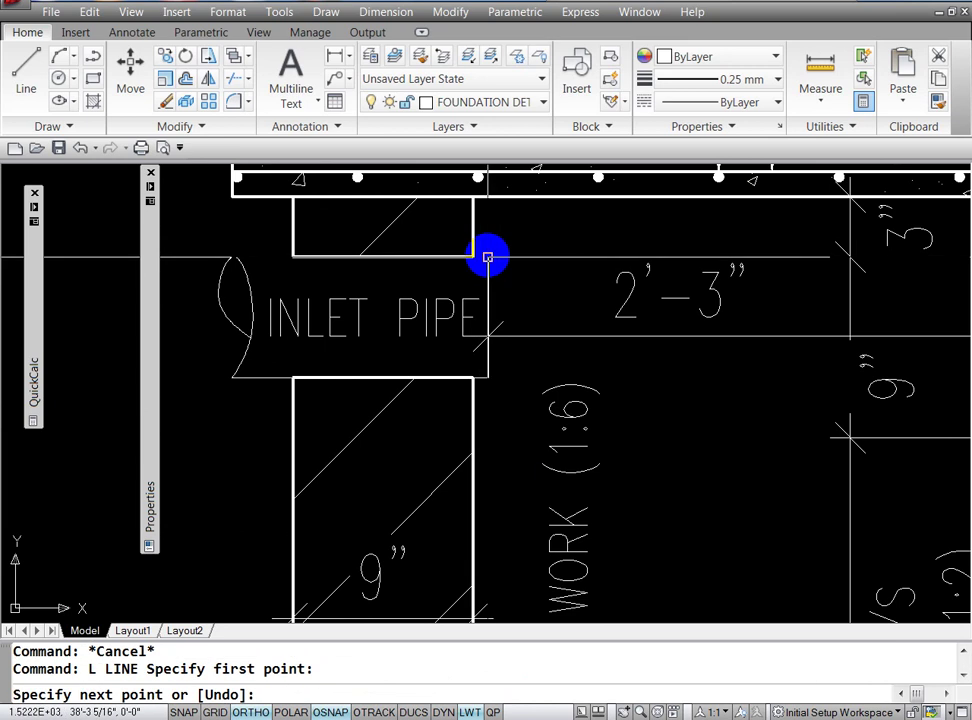
click(489, 257)
key(Return)
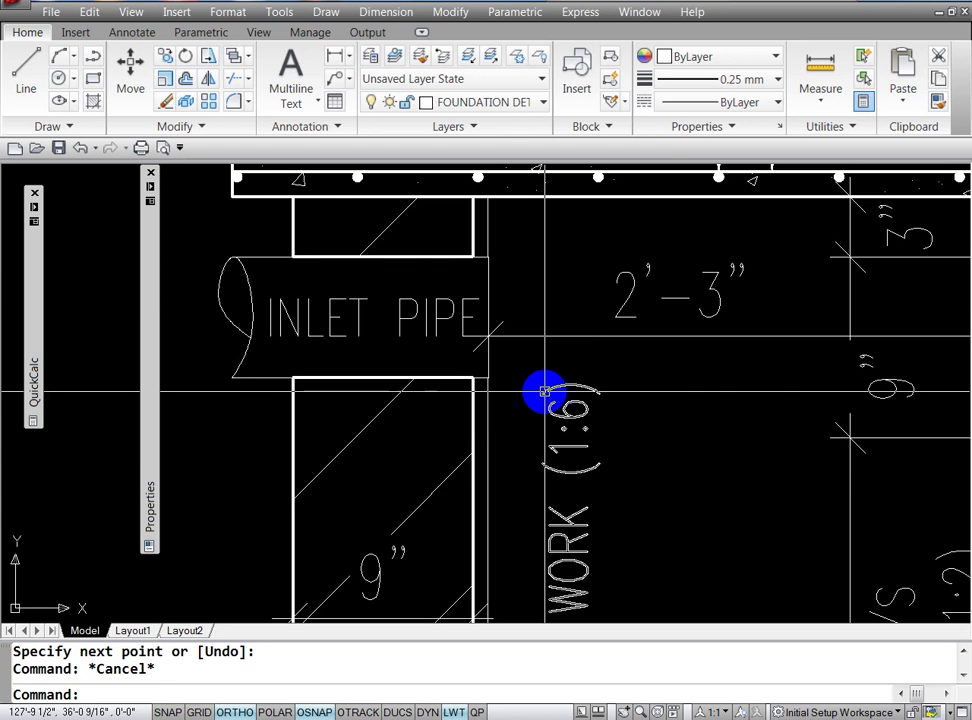
Step: Stretch the 2'-3" dimension to the pipe's lower corner so it reads 2'-3¾"
click(506, 337)
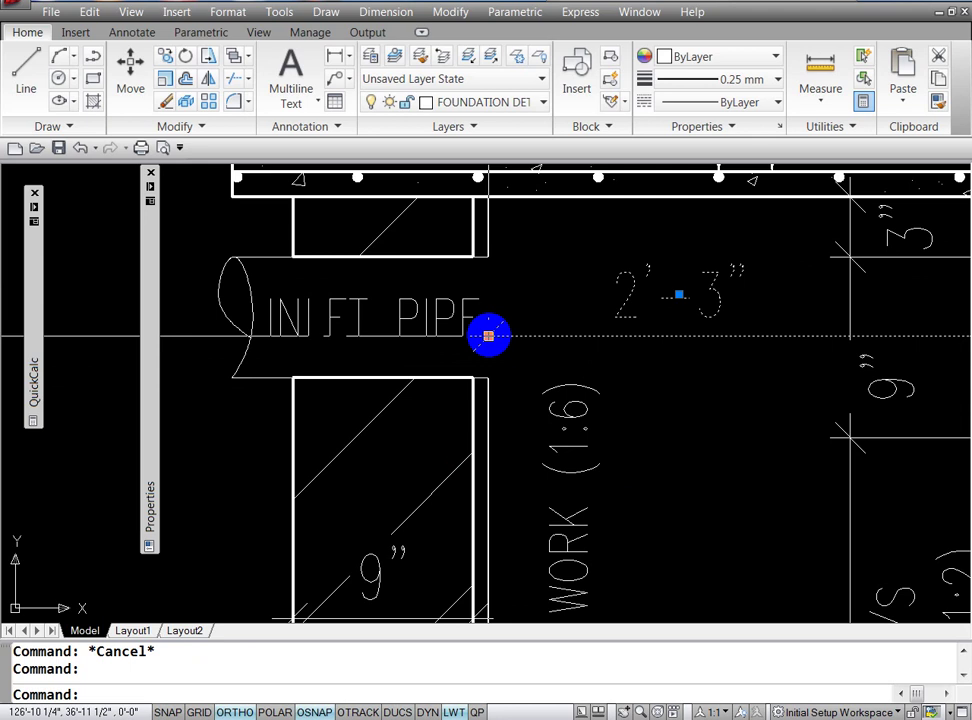
click(488, 336)
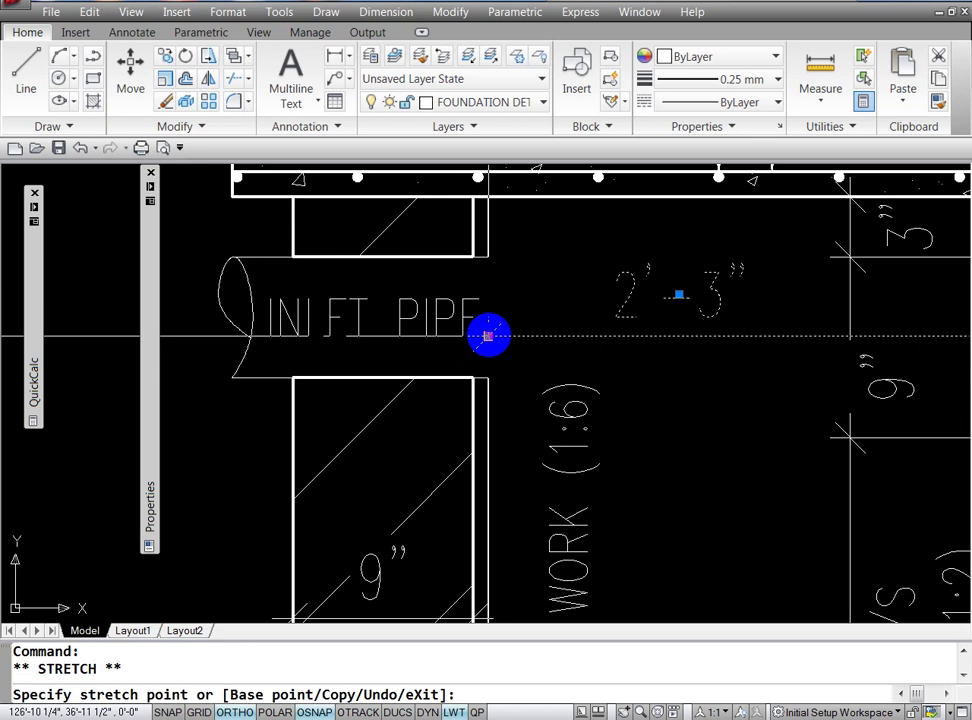
click(473, 377)
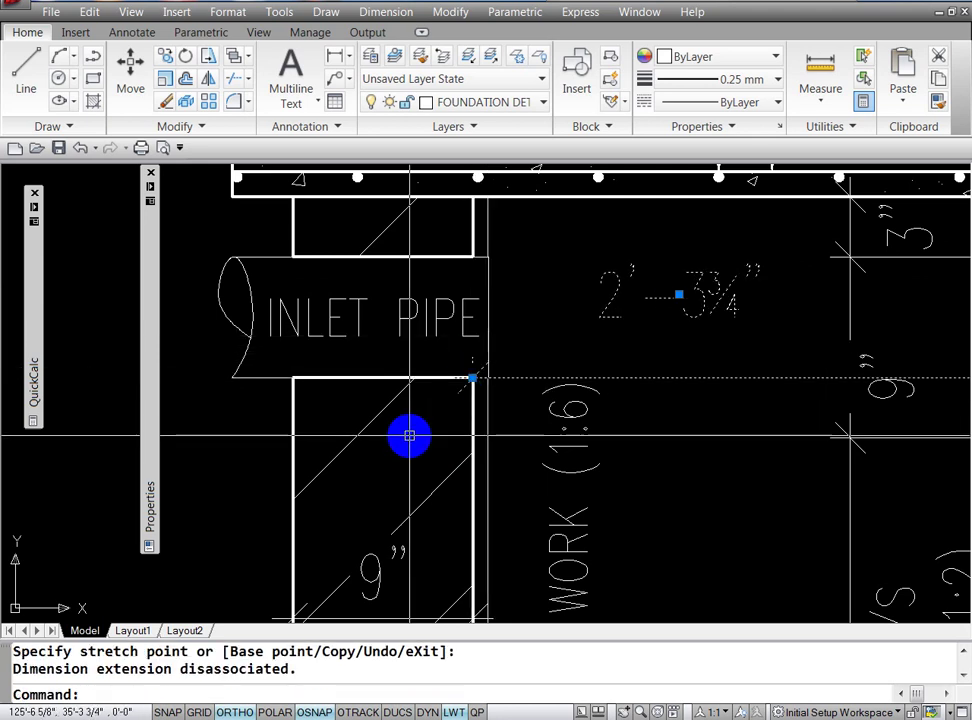
key(Escape)
key(Escape)
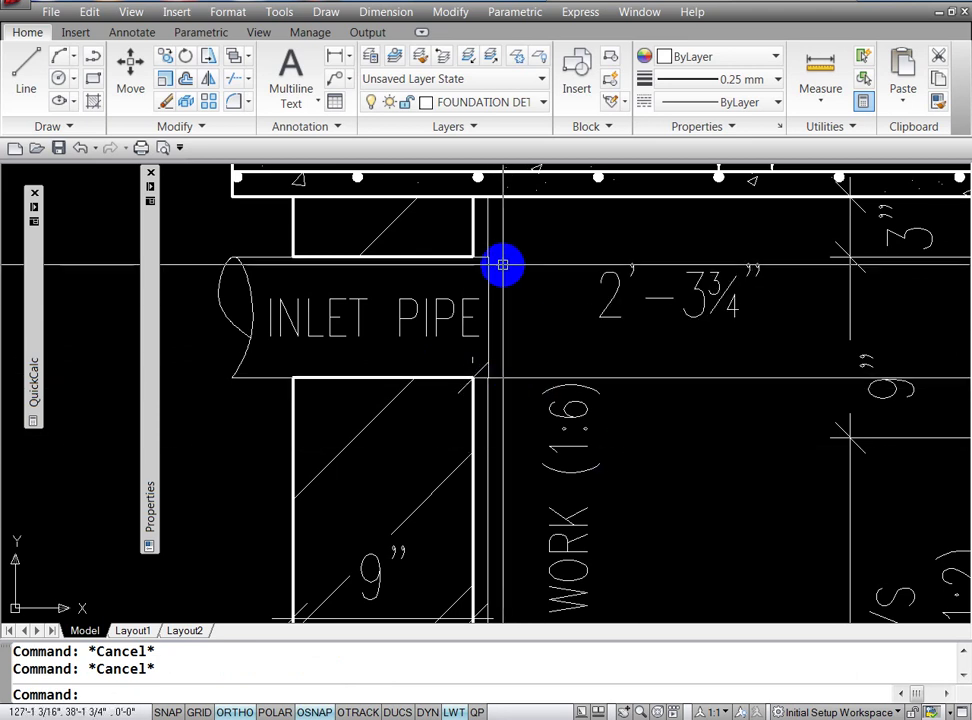
text(z)
key(Return)
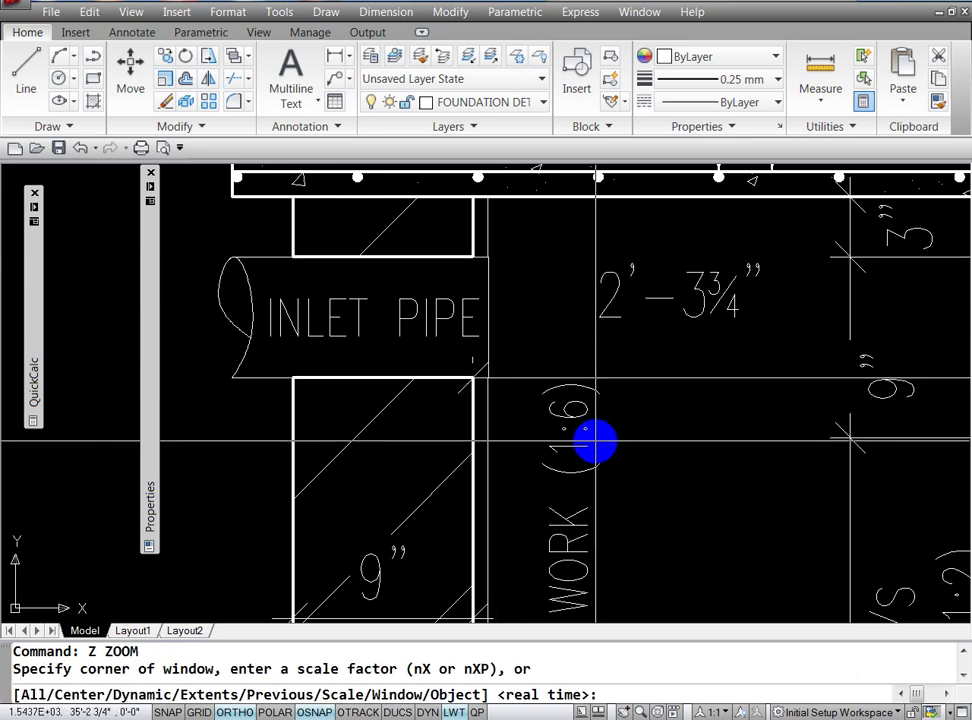
key(Return)
mouse_move(553, 303)
mouse_down()
mouse_move(581, 429)
mouse_move(625, 431)
mouse_up()
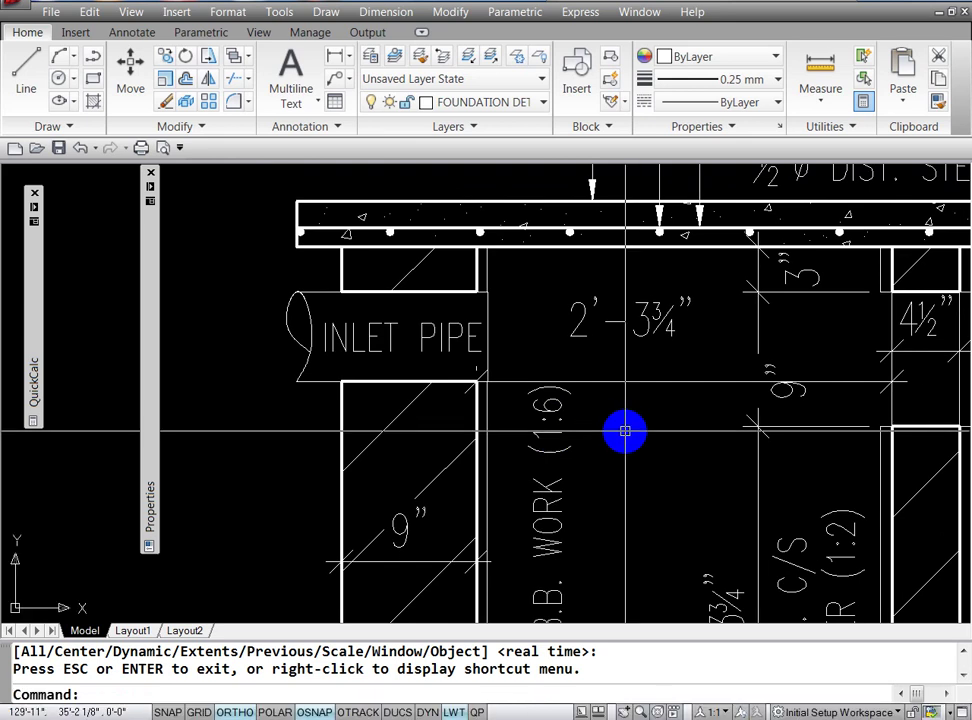
key(Escape)
click(604, 382)
key(Escape)
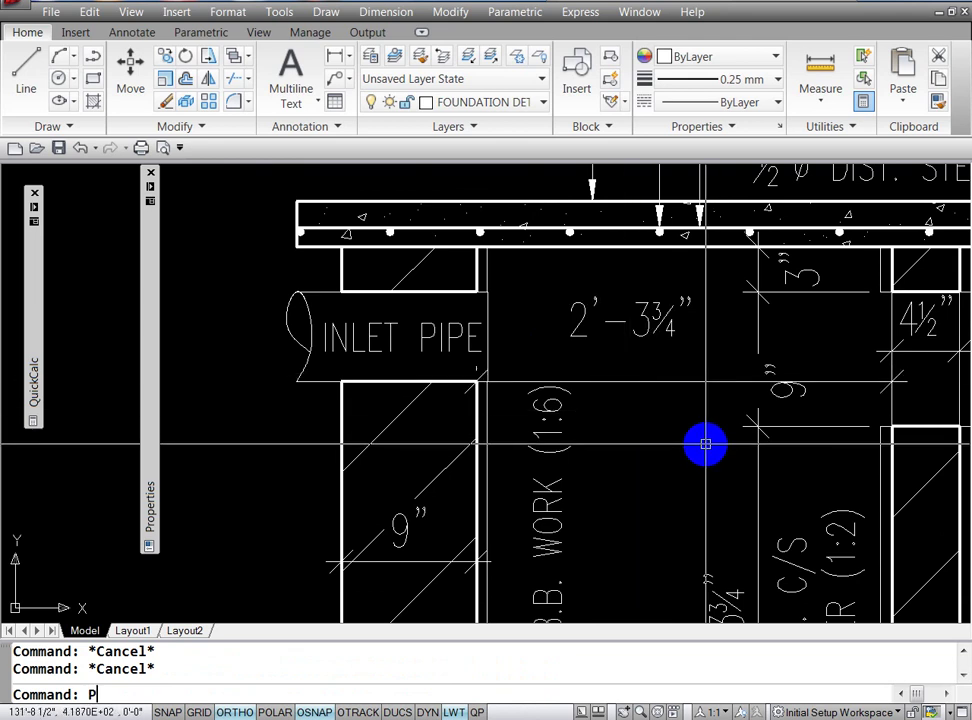
Step: Pan right to bring the outlet pipe into view
key(Return)
drag(733, 384, 362, 427)
drag(644, 460, 416, 484)
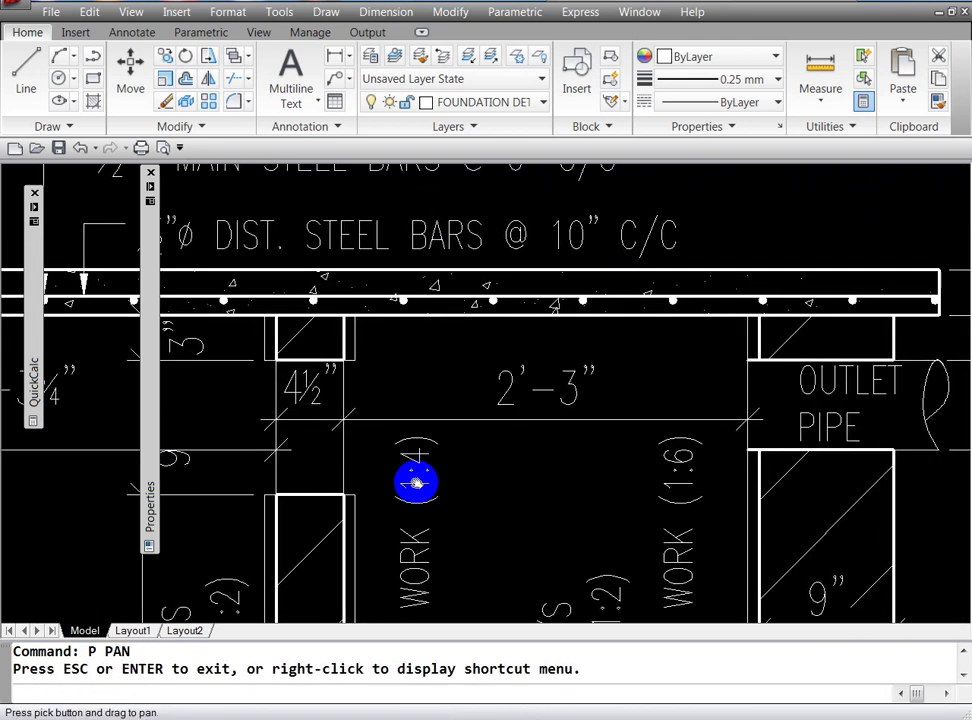
key(Escape)
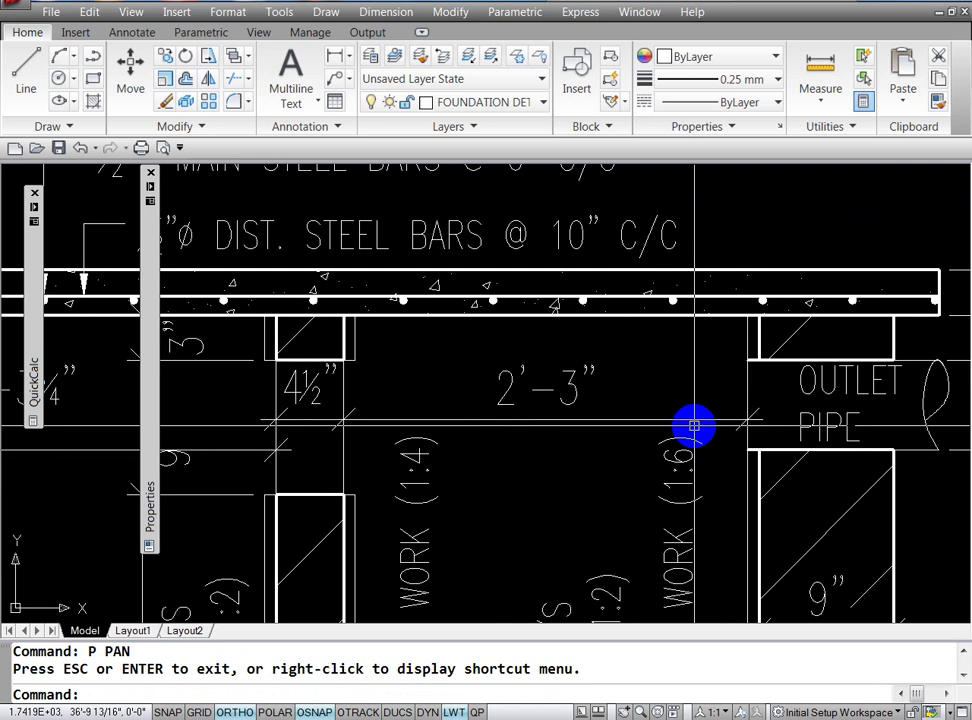
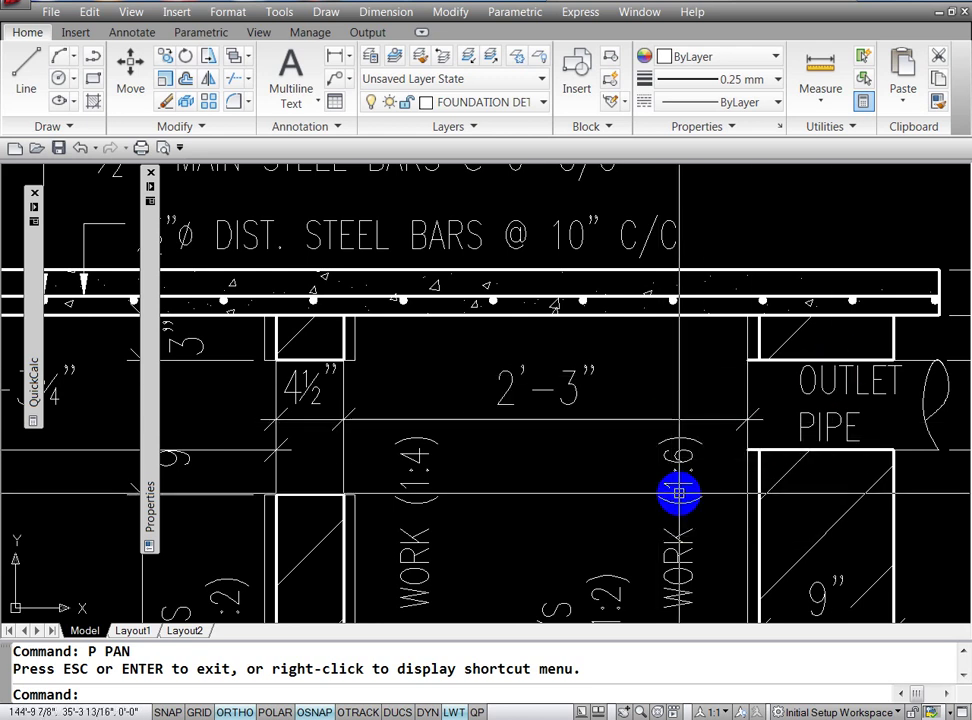
Step: Trim away the line at the outlet pipe
click(703, 420)
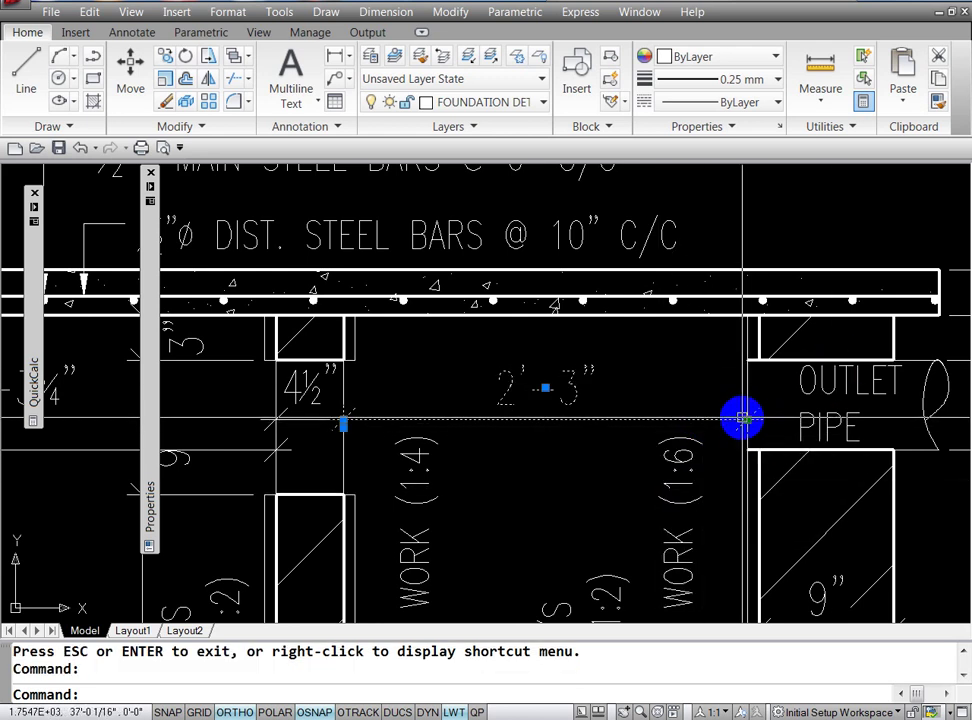
click(747, 420)
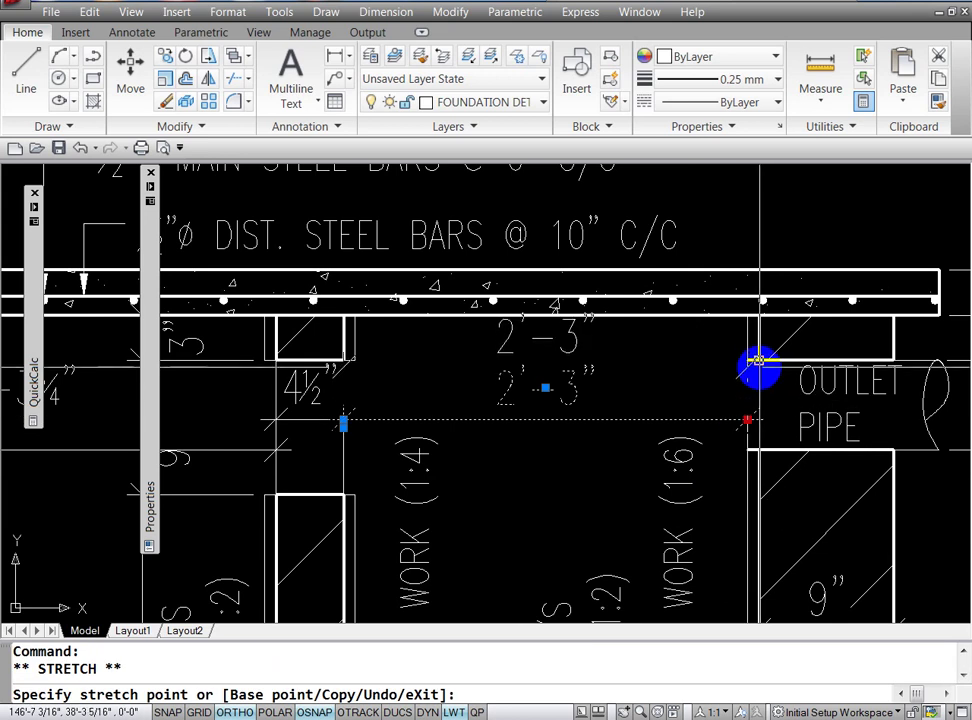
key(Escape)
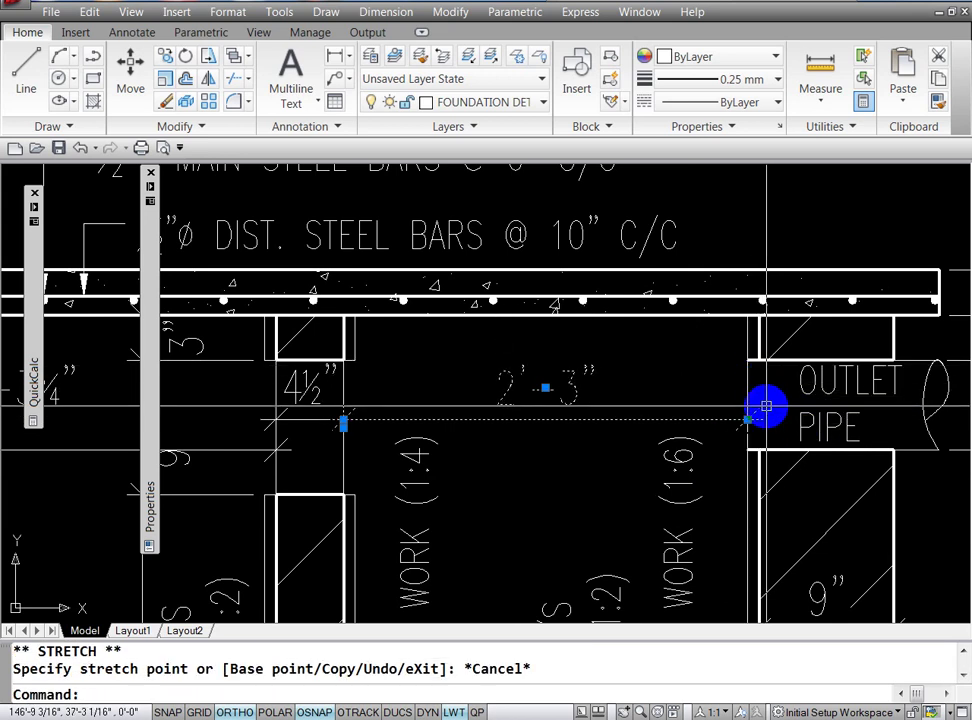
key(Escape)
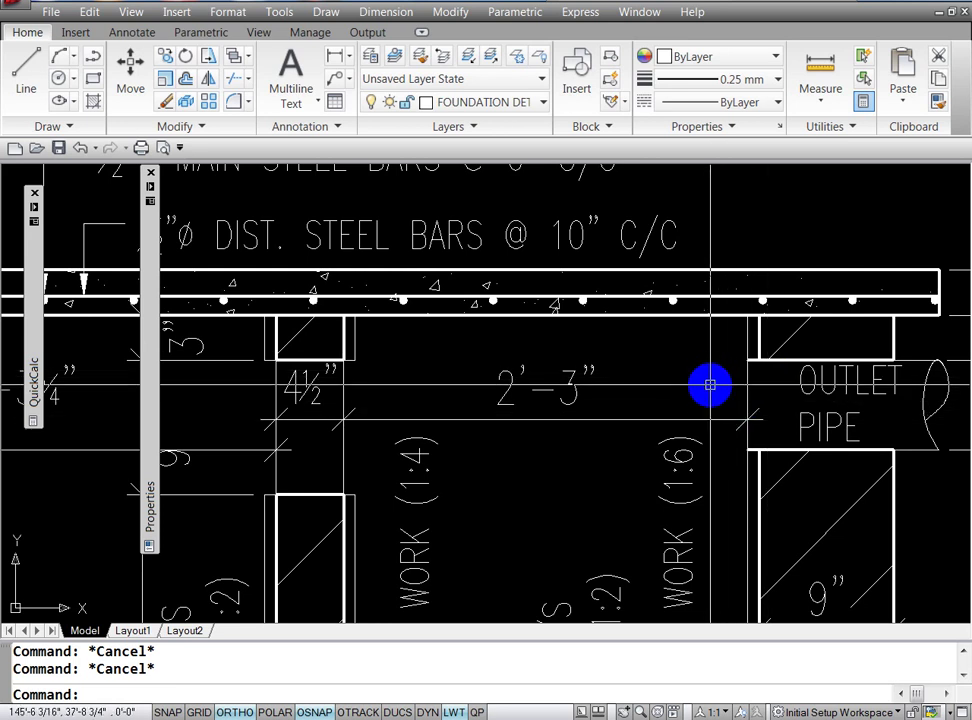
text(TR)
key(Return)
key(Return)
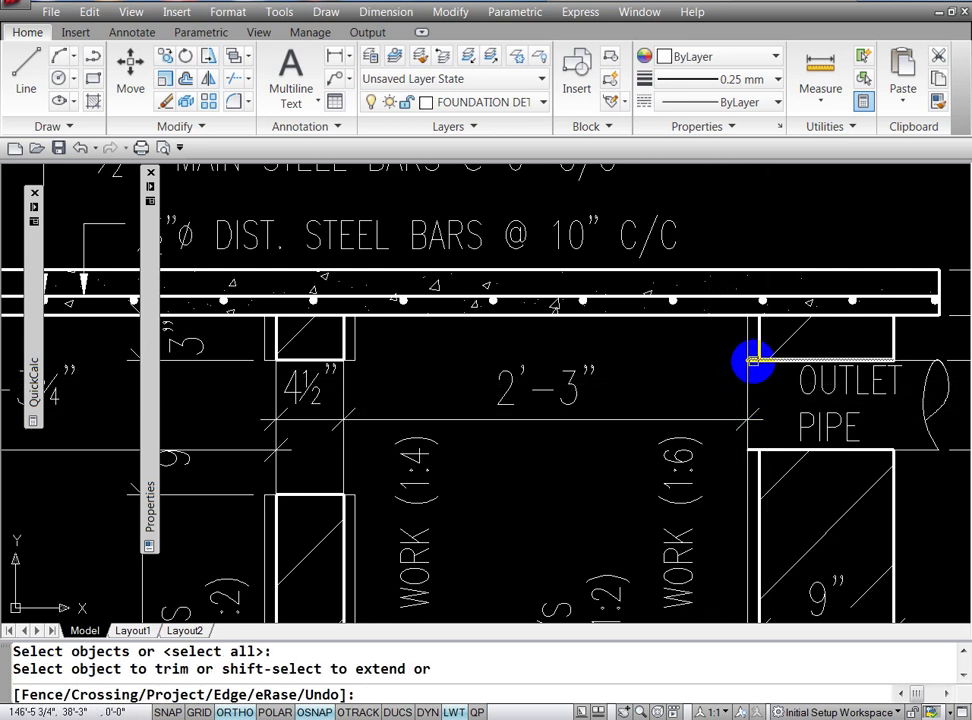
click(753, 361)
key(Return)
key(Return)
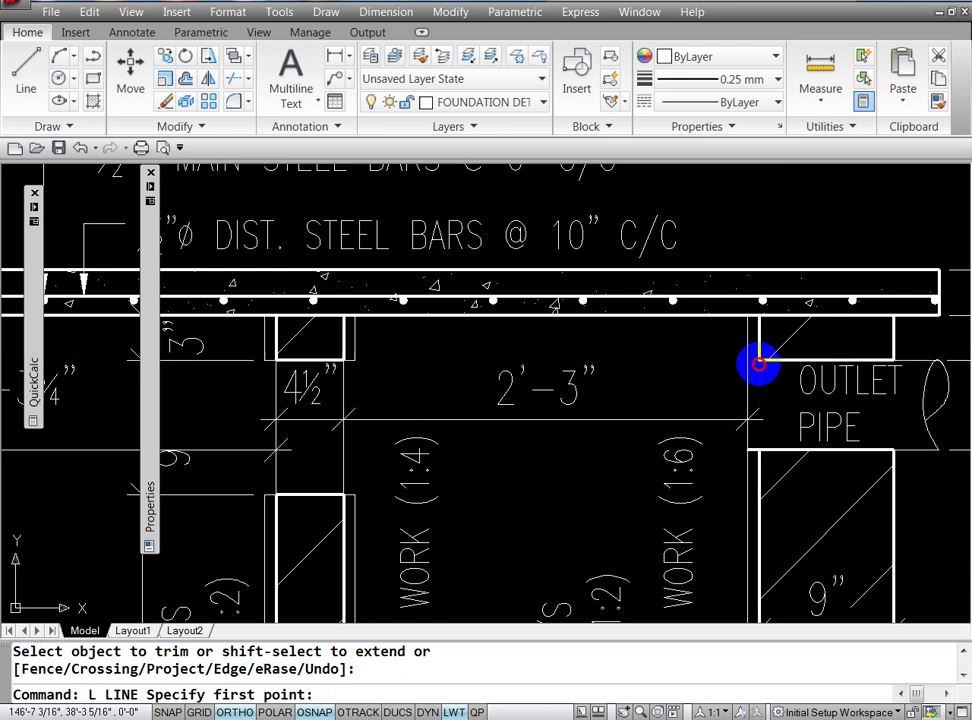
Step: Add a short line at the outlet pipe and stretch the chamber dimension to the pipe wall, reading 2'-3¾"
click(759, 361)
click(744, 364)
key(Escape)
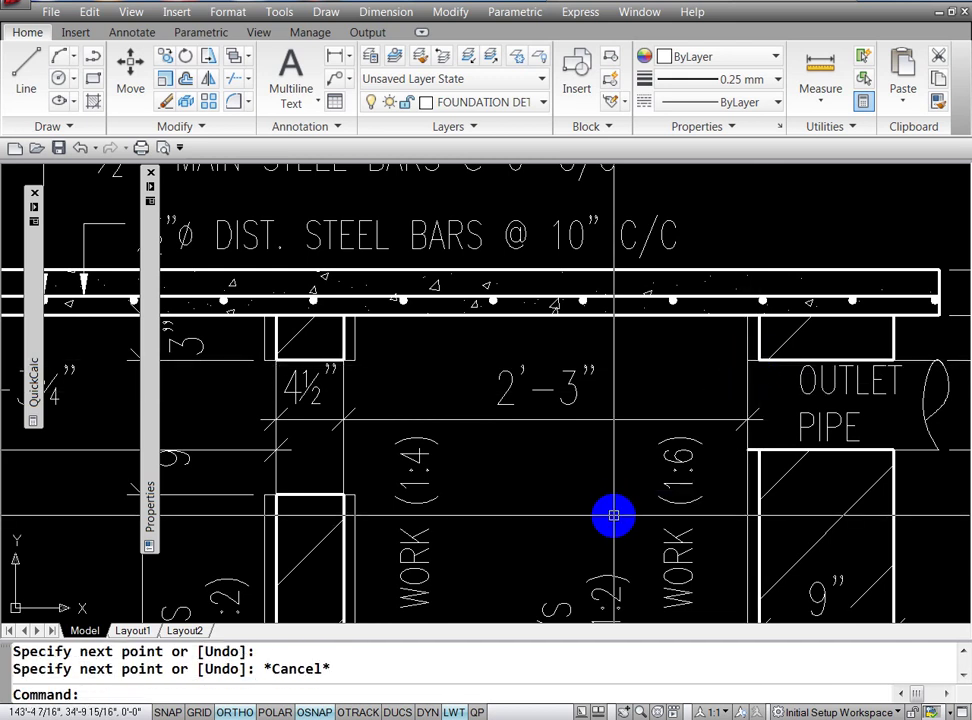
click(725, 414)
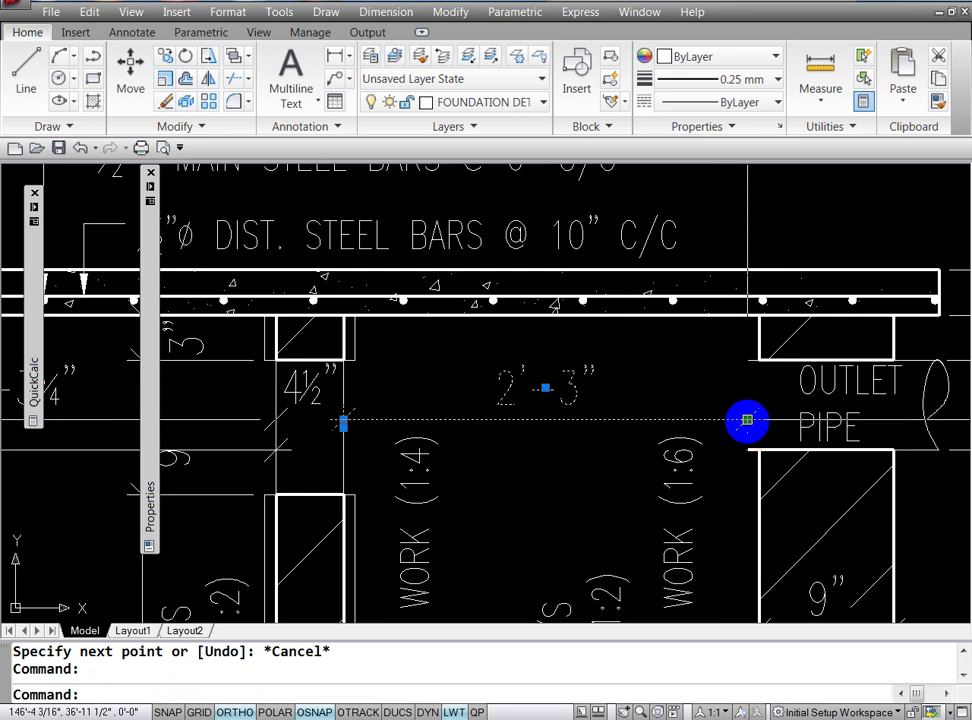
click(747, 421)
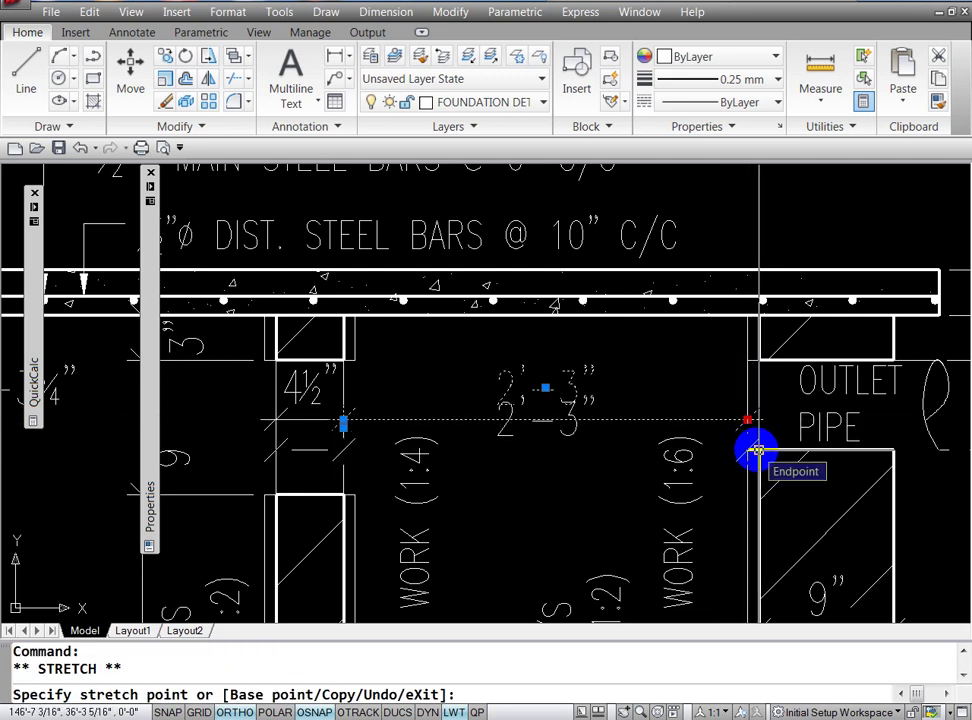
click(757, 451)
key(Escape)
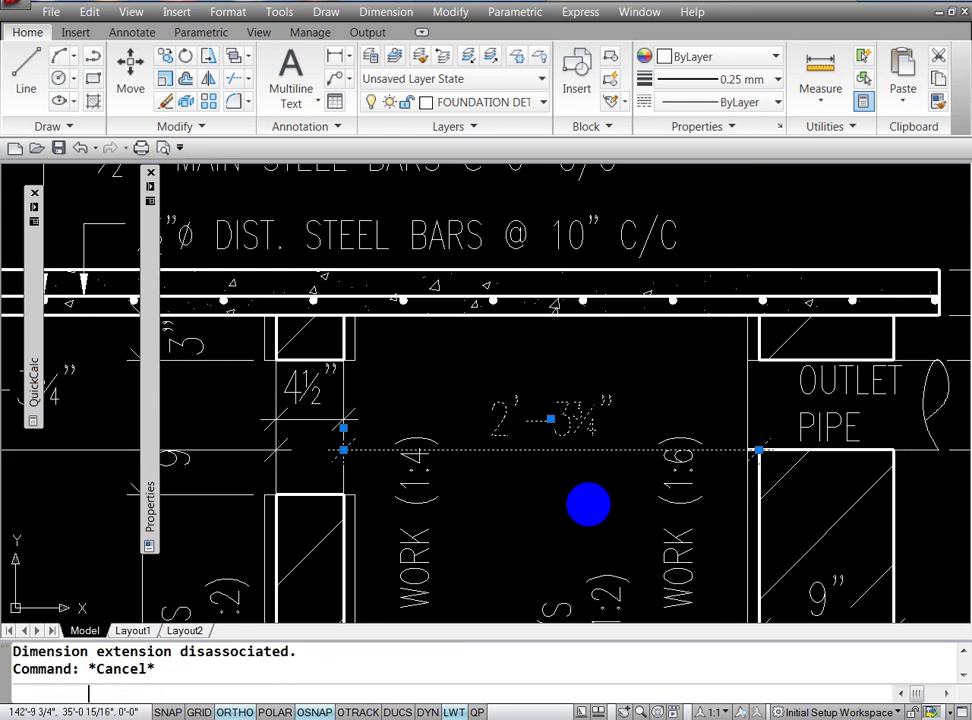
key(Escape)
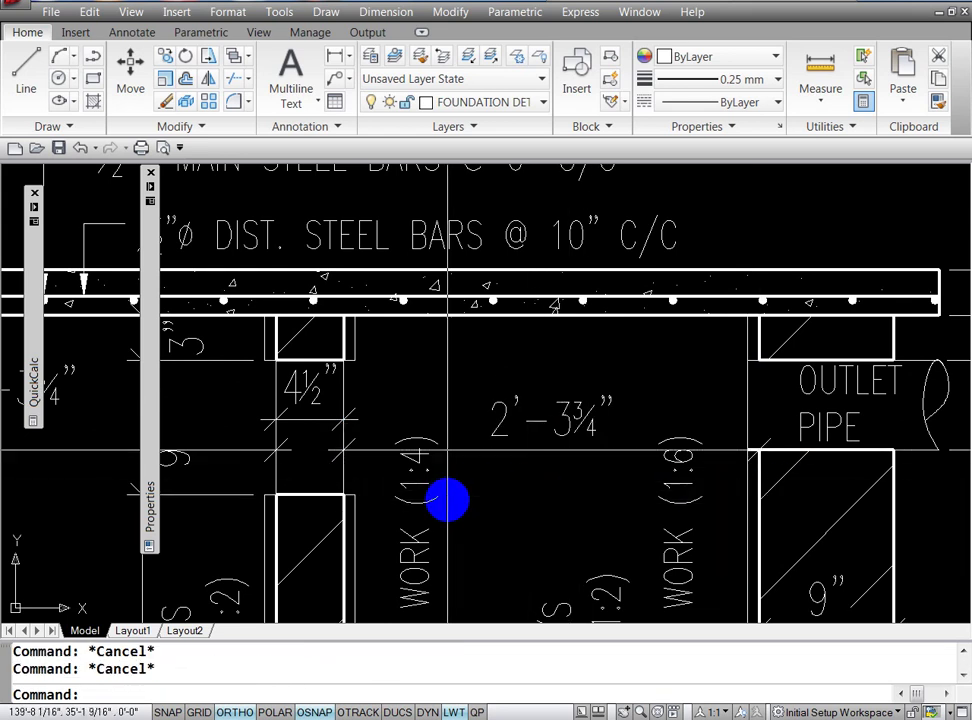
click(627, 452)
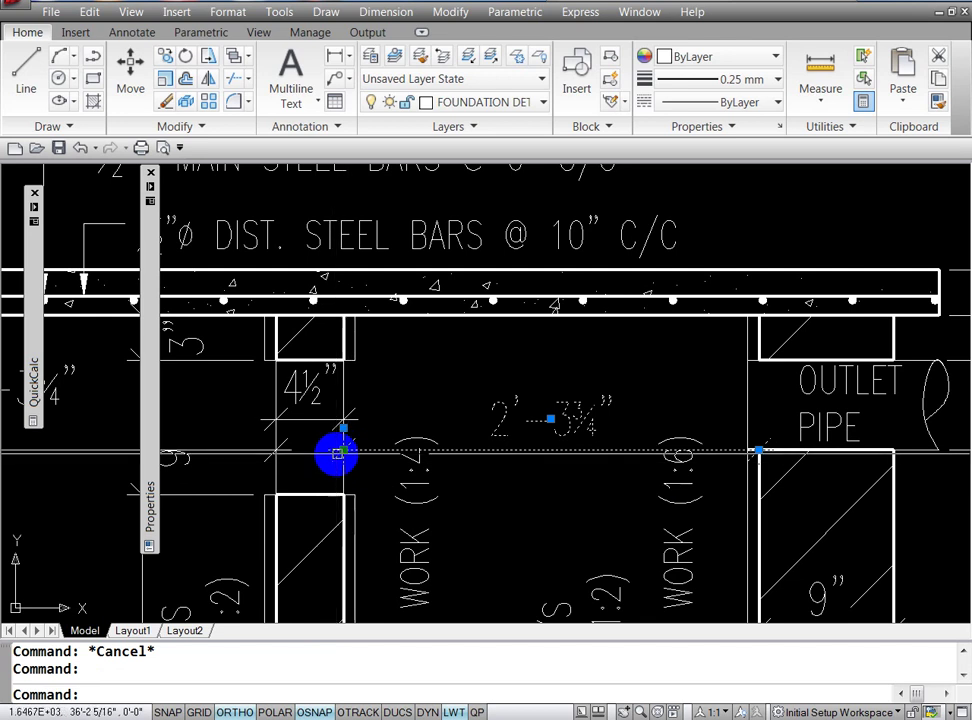
drag(340, 452, 343, 428)
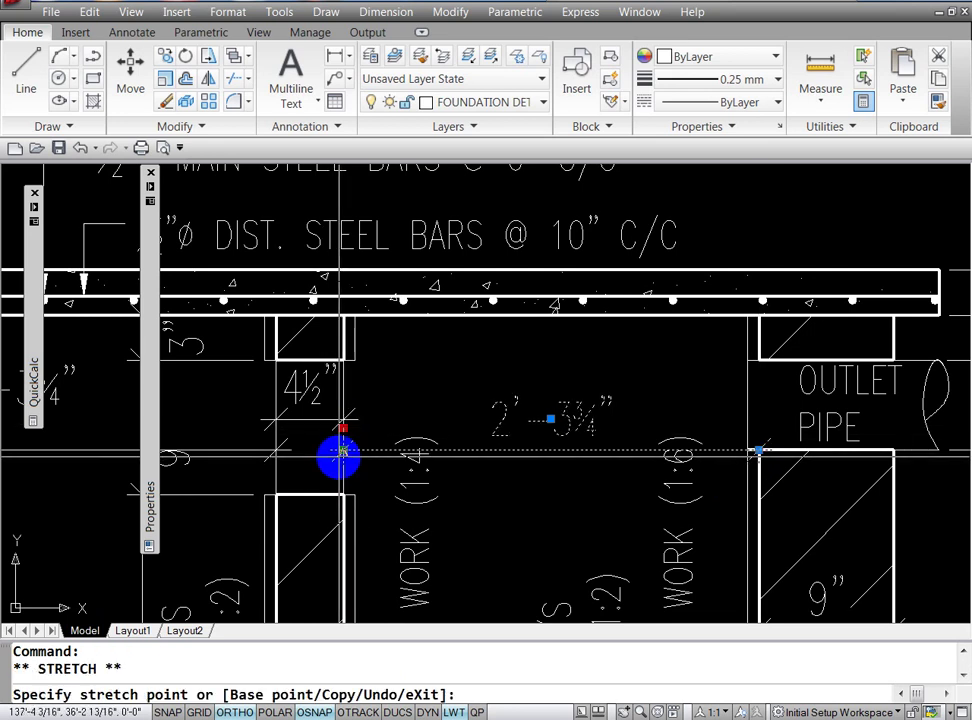
Step: Move the 2'-3¾" dimension's left end up level with its right end
click(343, 494)
key(Escape)
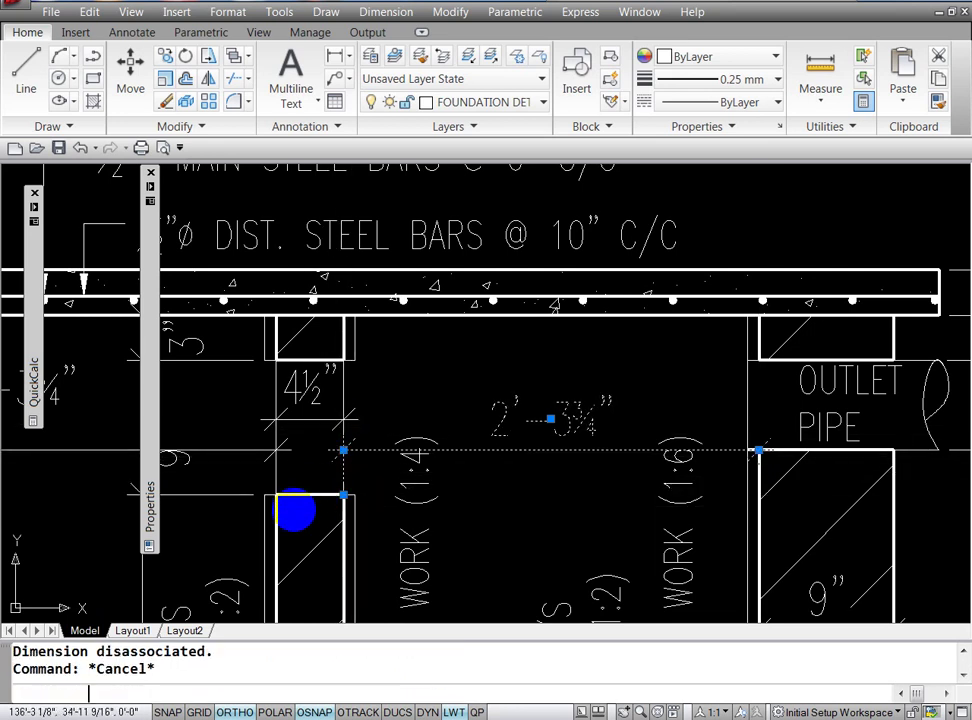
click(365, 447)
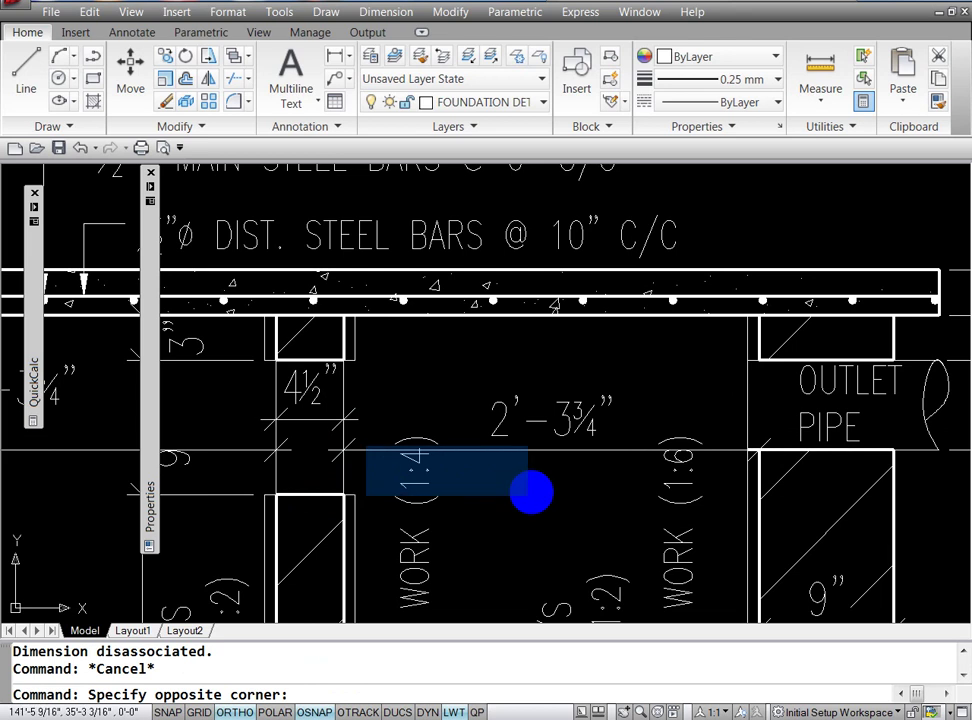
key(Escape)
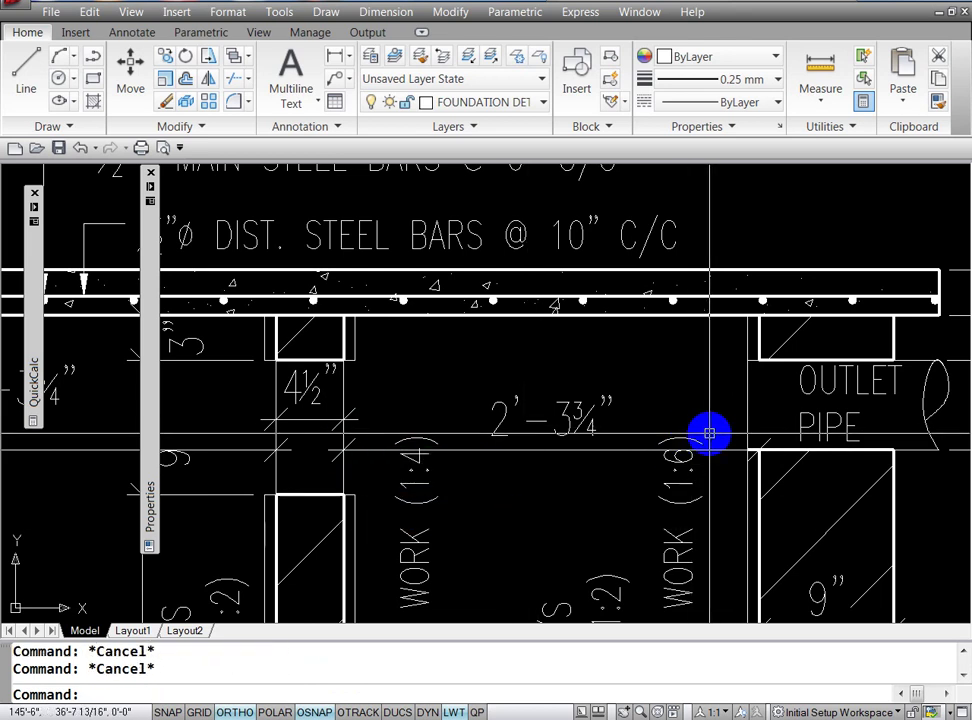
click(718, 451)
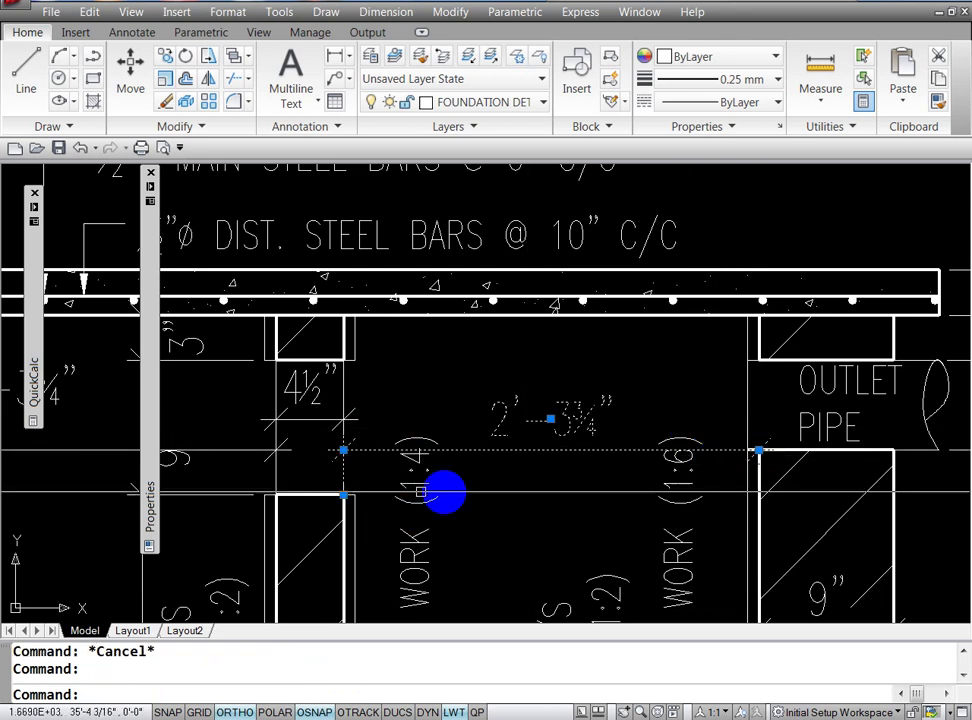
click(343, 451)
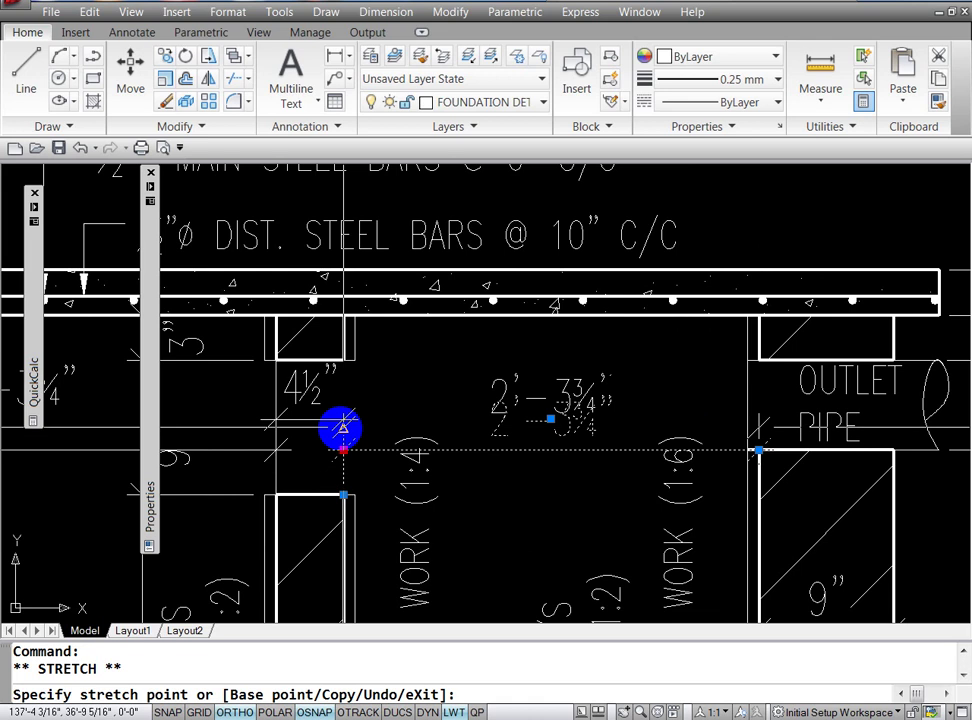
click(341, 420)
key(Escape)
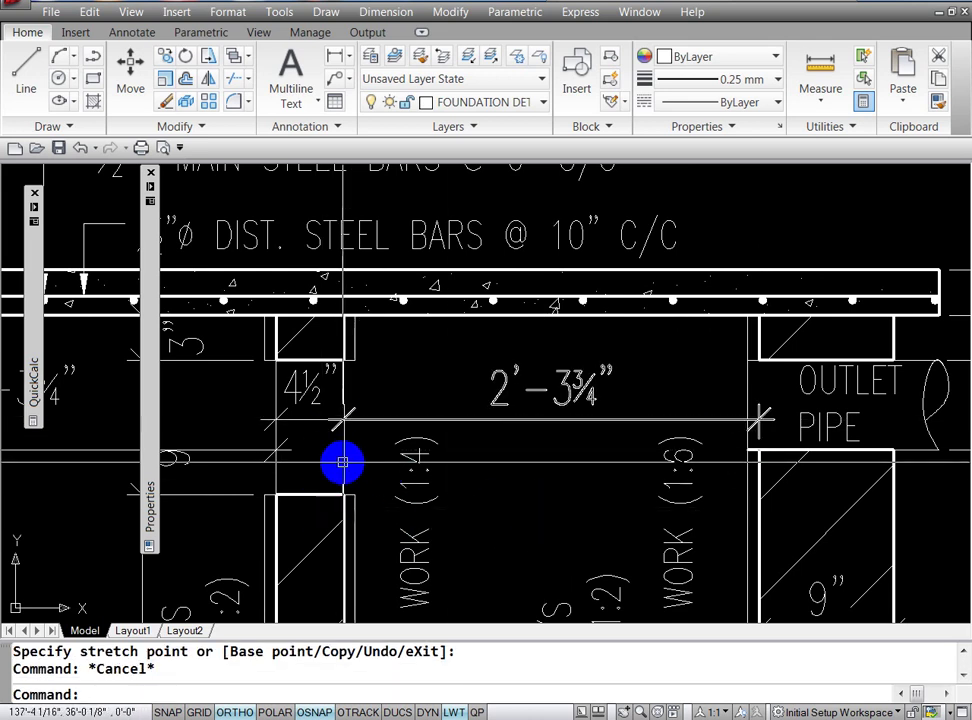
click(342, 462)
key(Escape)
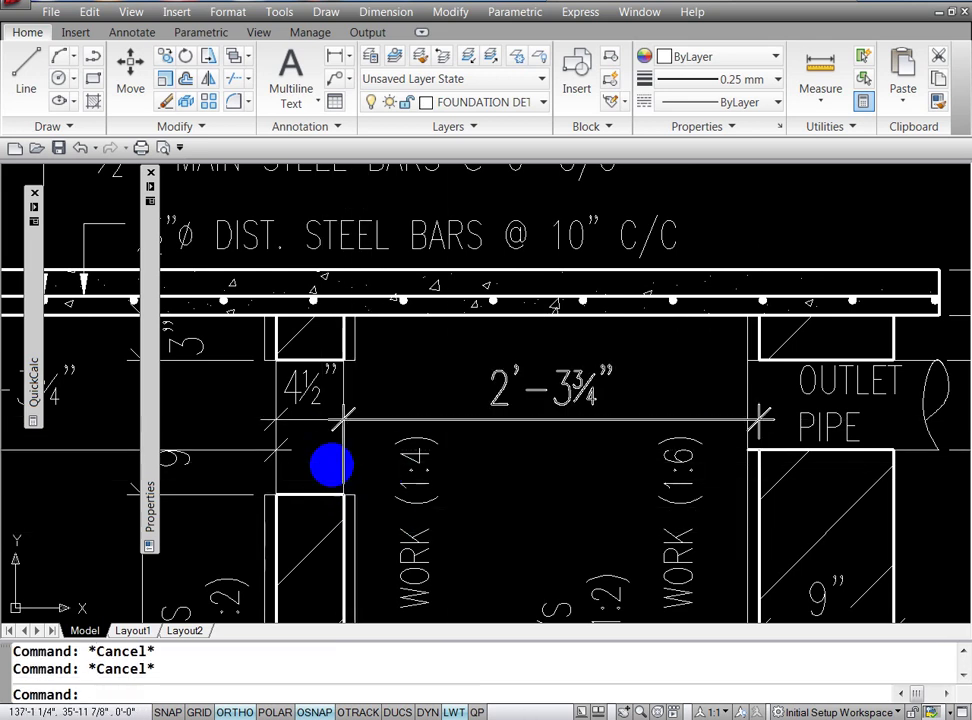
Step: Inspect the left inner wall line's bottom endpoint, then clear all selections
click(341, 394)
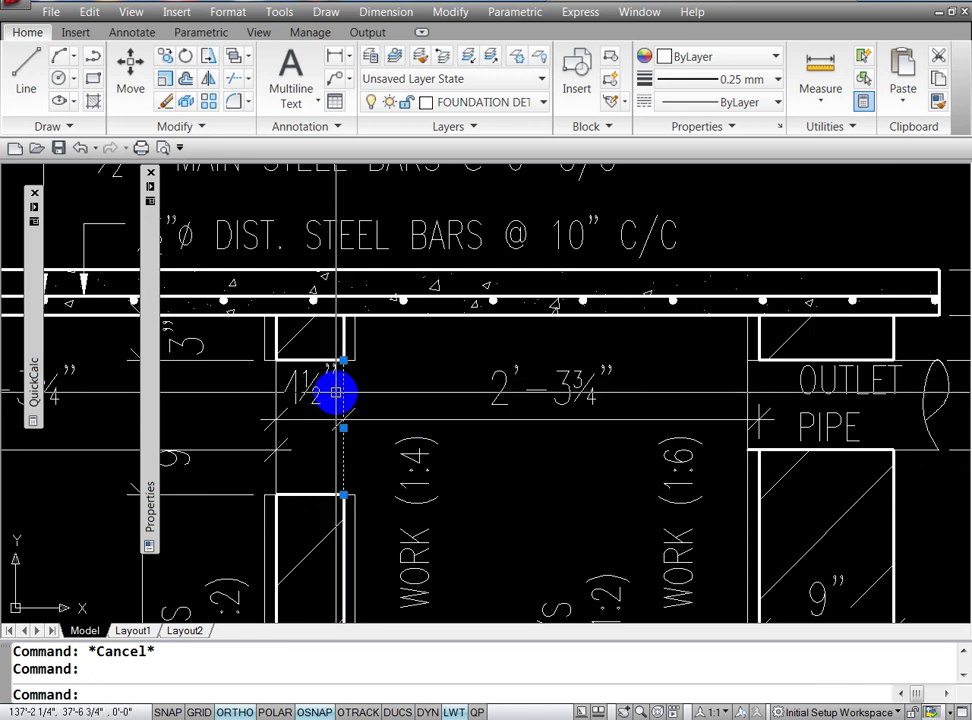
click(343, 497)
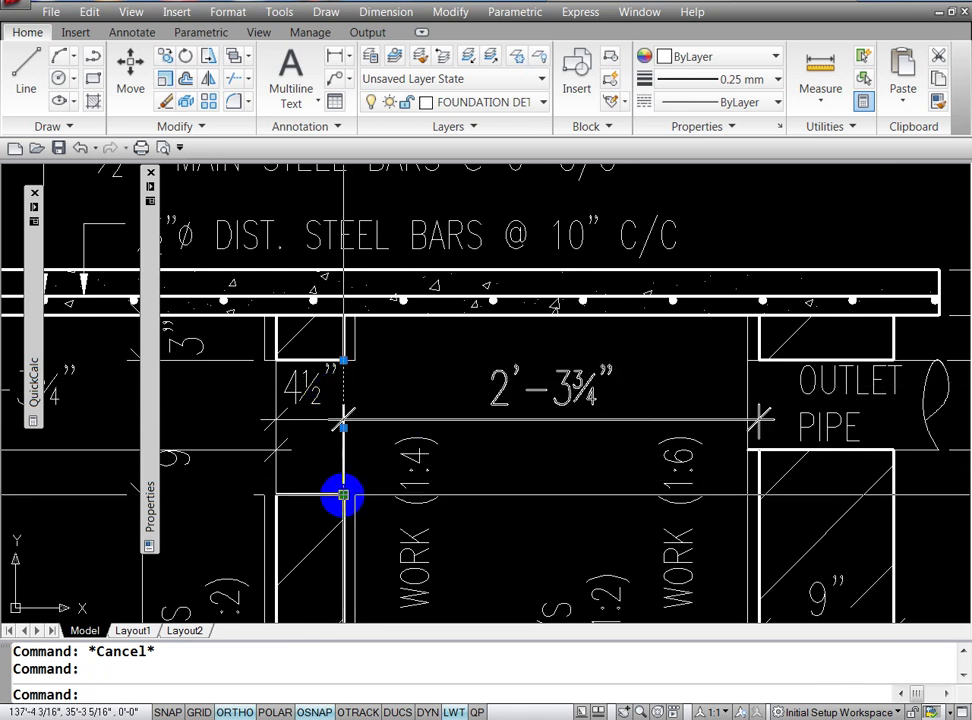
key(Escape)
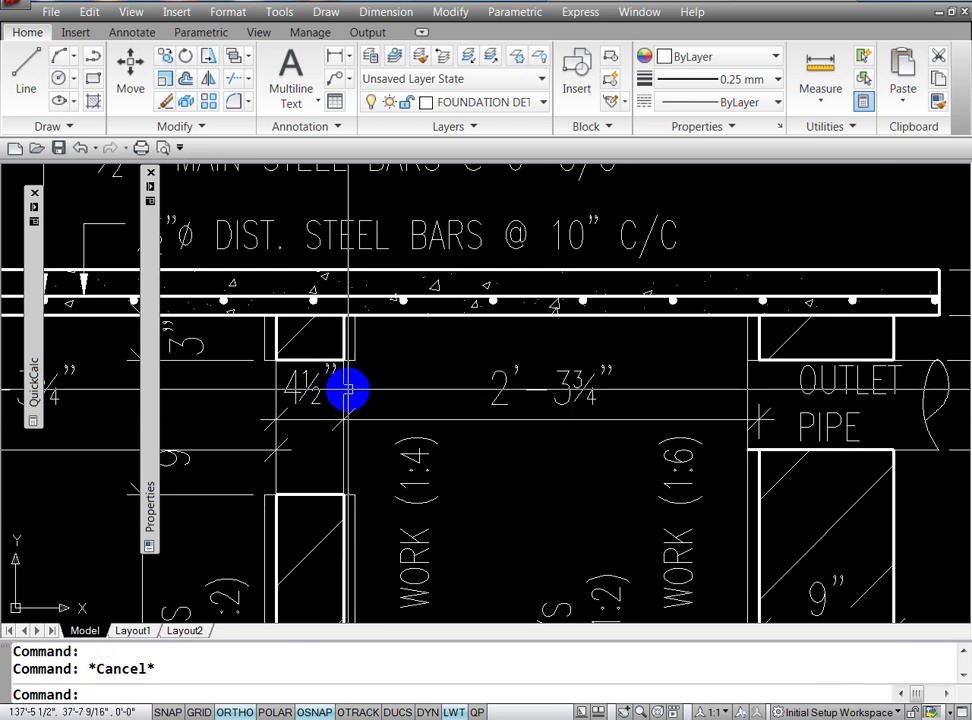
key(Escape)
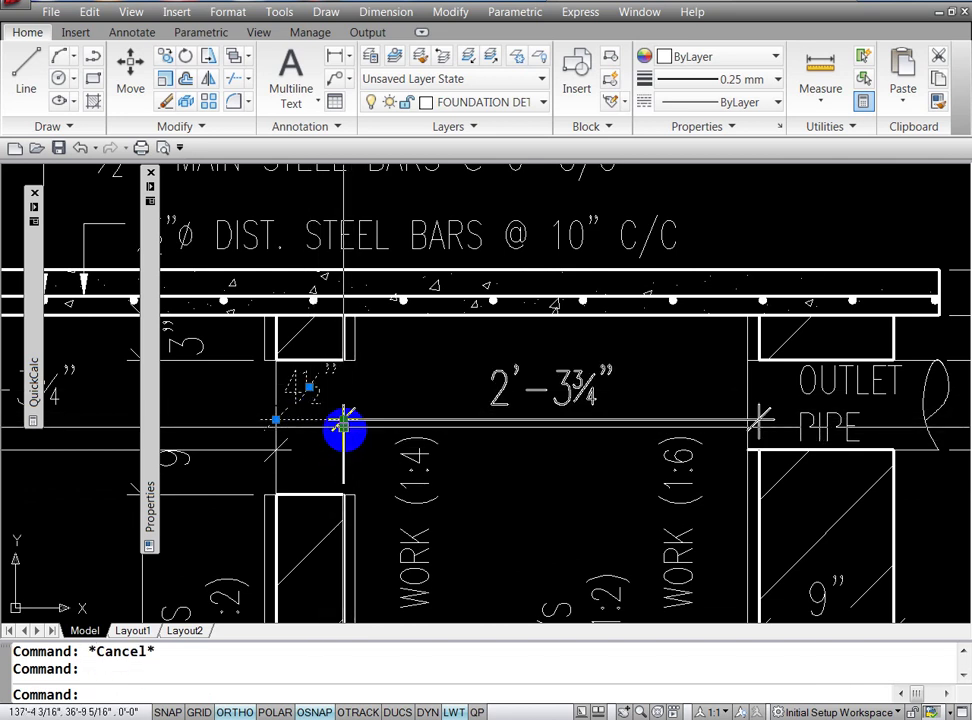
key(Escape)
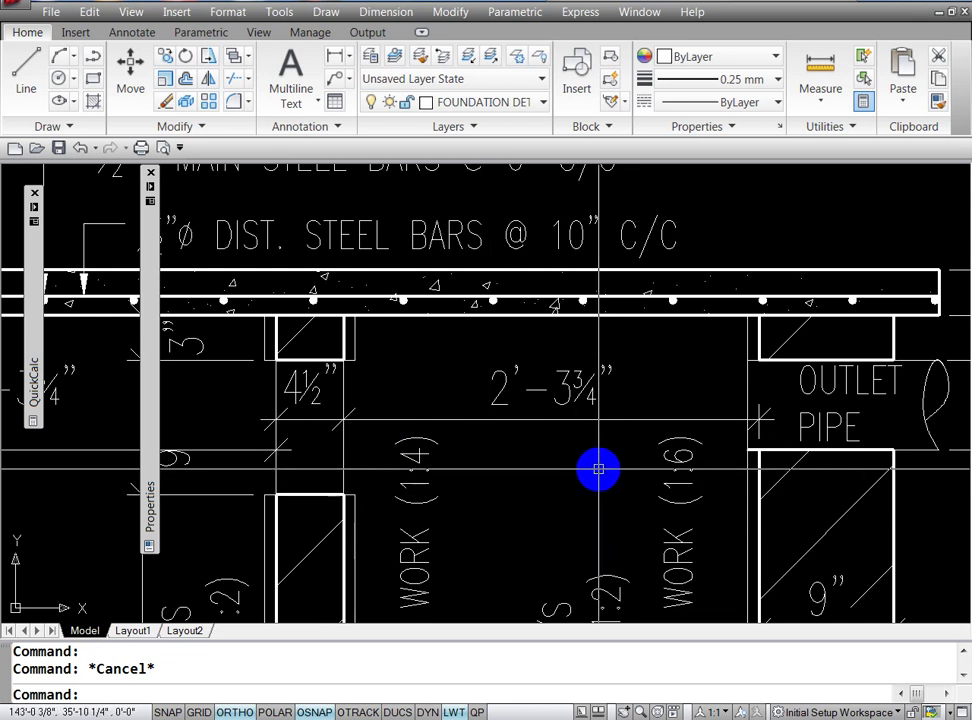
key(Escape)
Step: Zoom out and pan so the whole tank section and its 7'-0" dimension are visible
text(z)
key(Return)
key(Return)
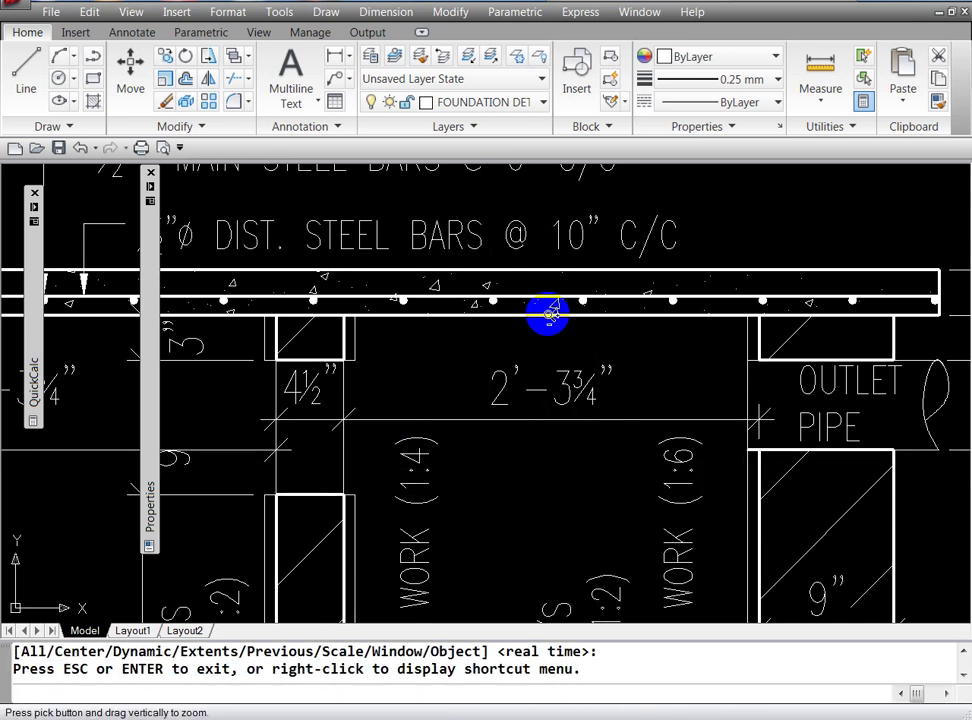
mouse_move(550, 318)
mouse_down()
mouse_move(553, 503)
mouse_move(598, 472)
mouse_move(599, 419)
mouse_move(600, 514)
mouse_up()
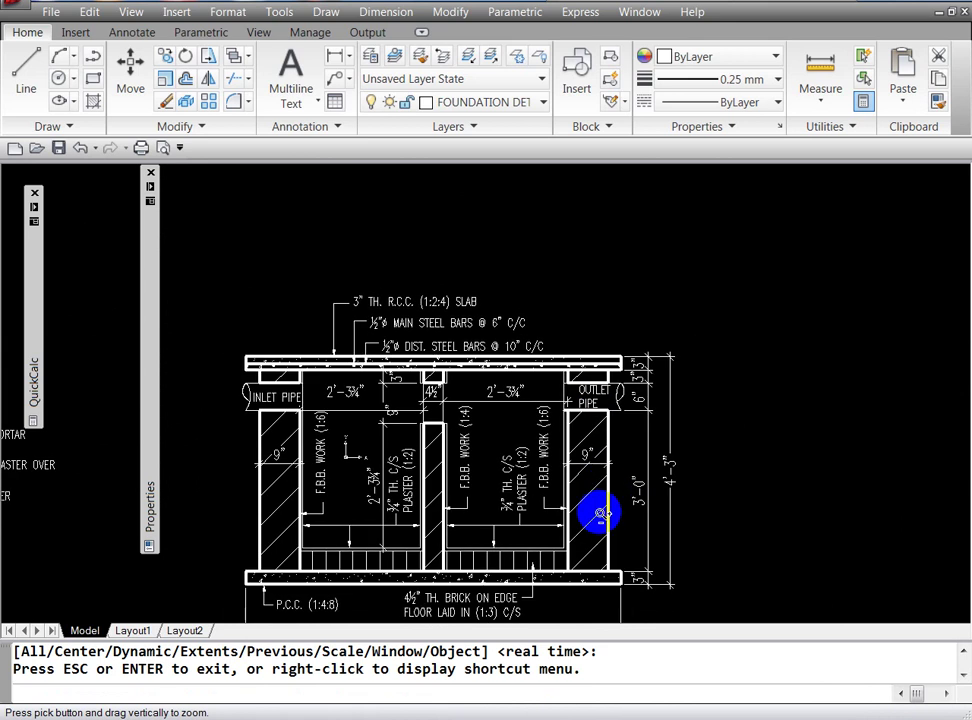
mouse_move(592, 257)
mouse_down()
mouse_move(597, 373)
mouse_move(537, 553)
mouse_up()
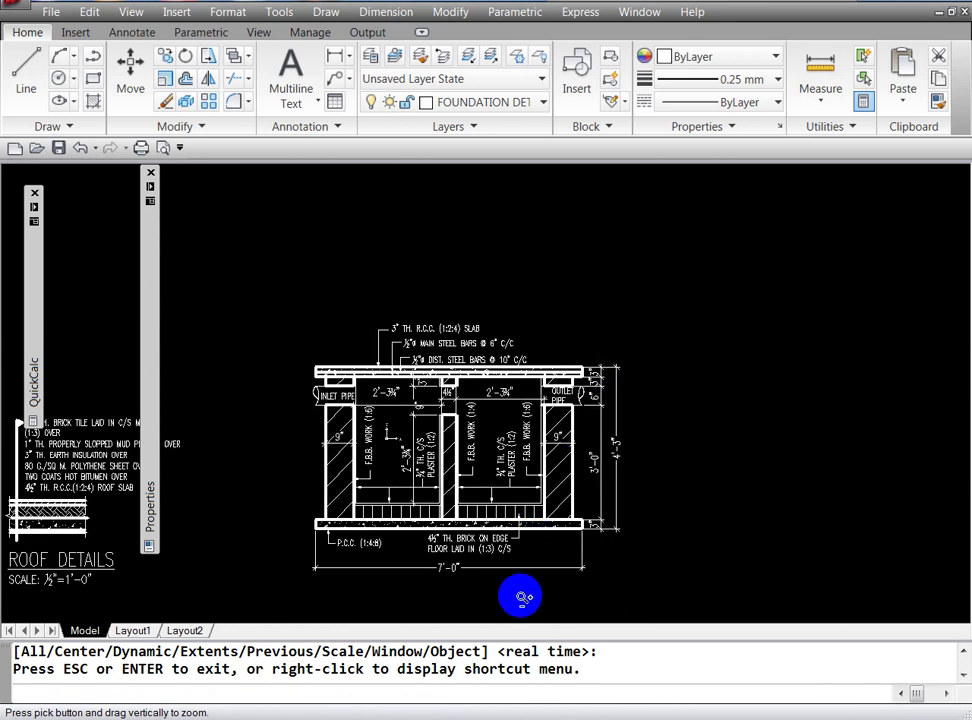
key(Escape)
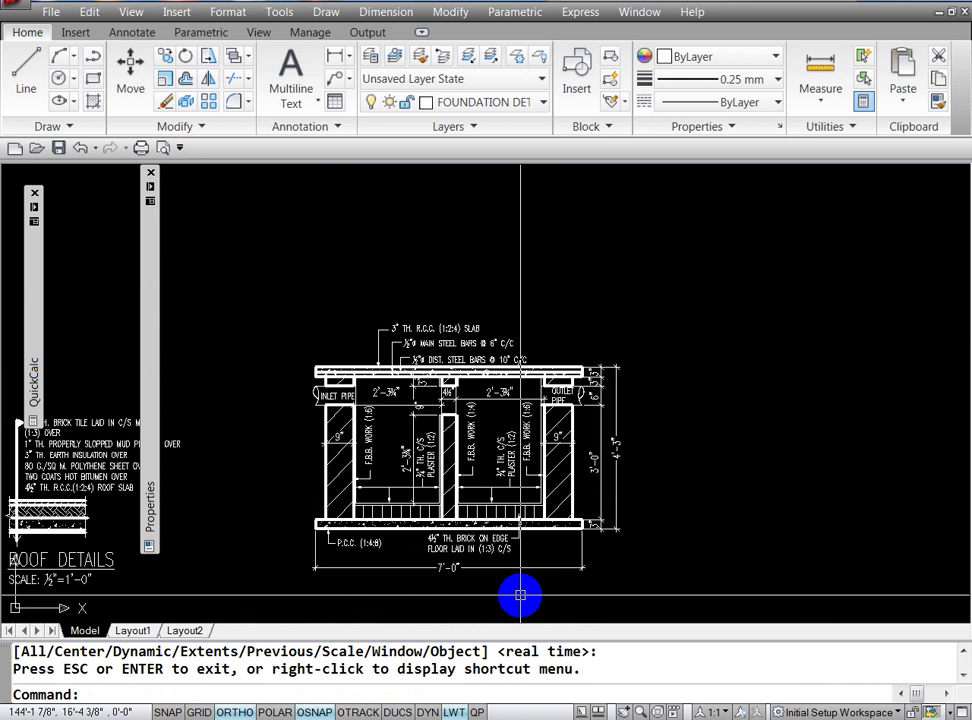
key(Escape)
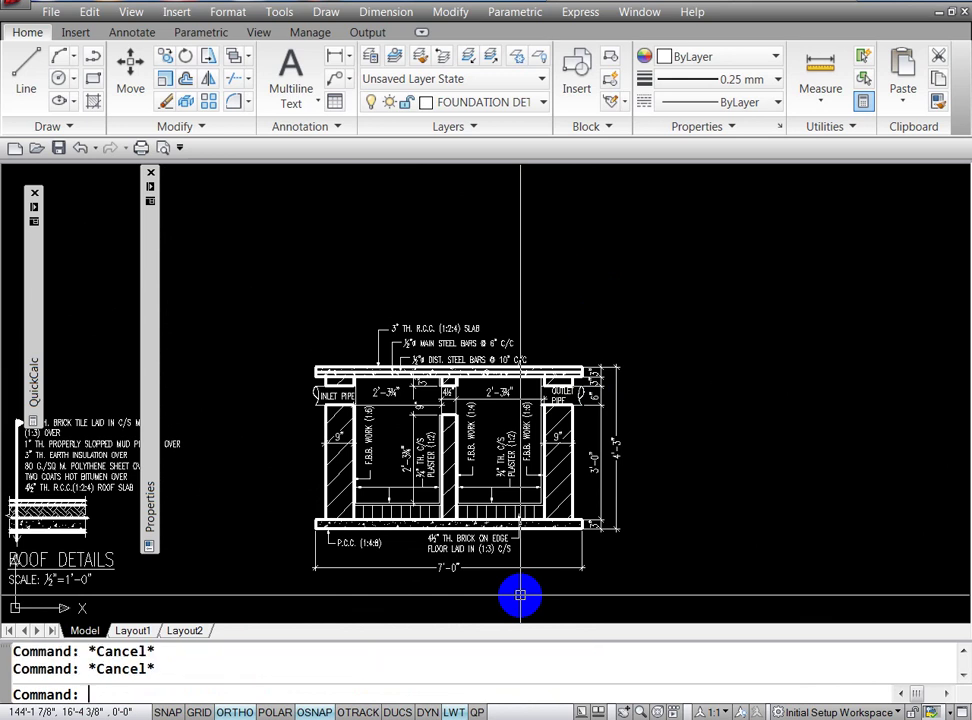
text(p)
key(Return)
mouse_move(521, 594)
mouse_down()
mouse_move(568, 482)
mouse_move(675, 425)
mouse_up()
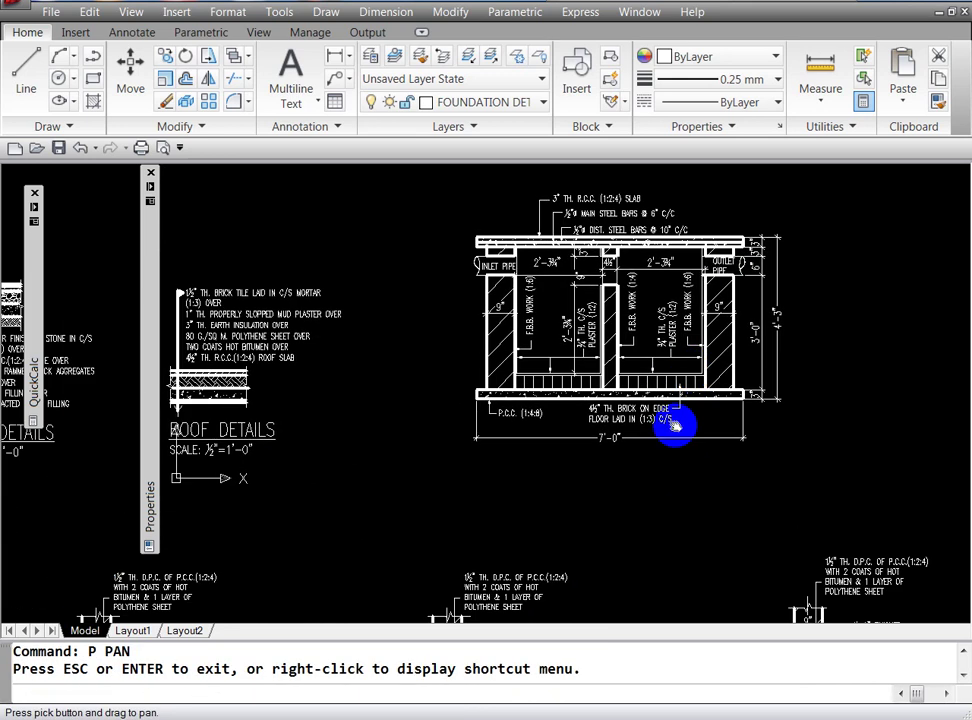
key(Escape)
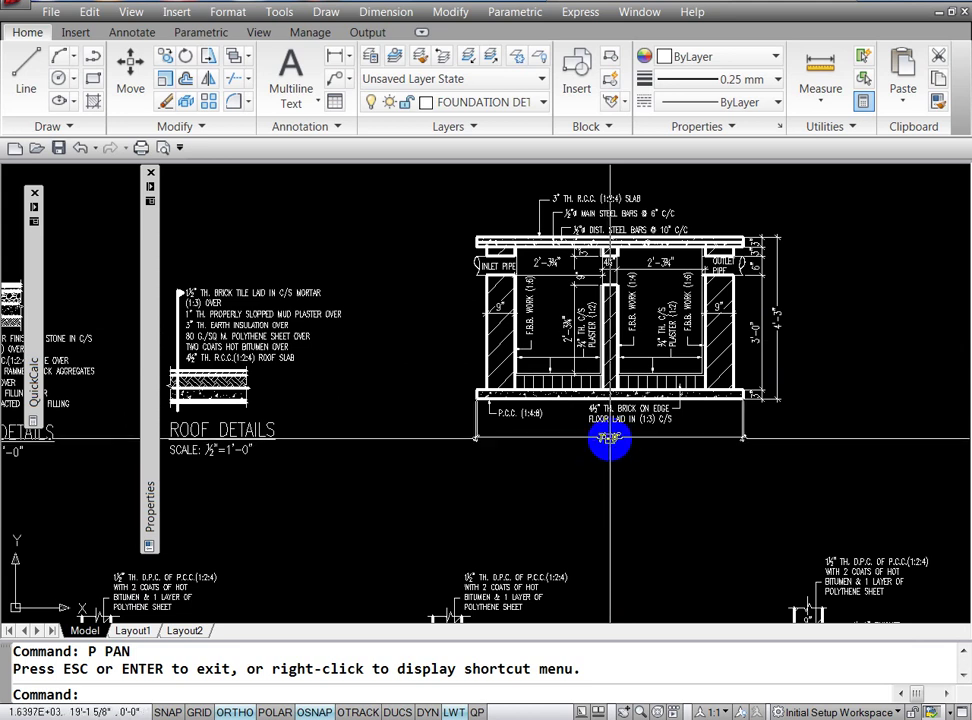
key(Escape)
Step: Set the 7'-0" dimension's text height to 10 1/2" in Properties
click(609, 438)
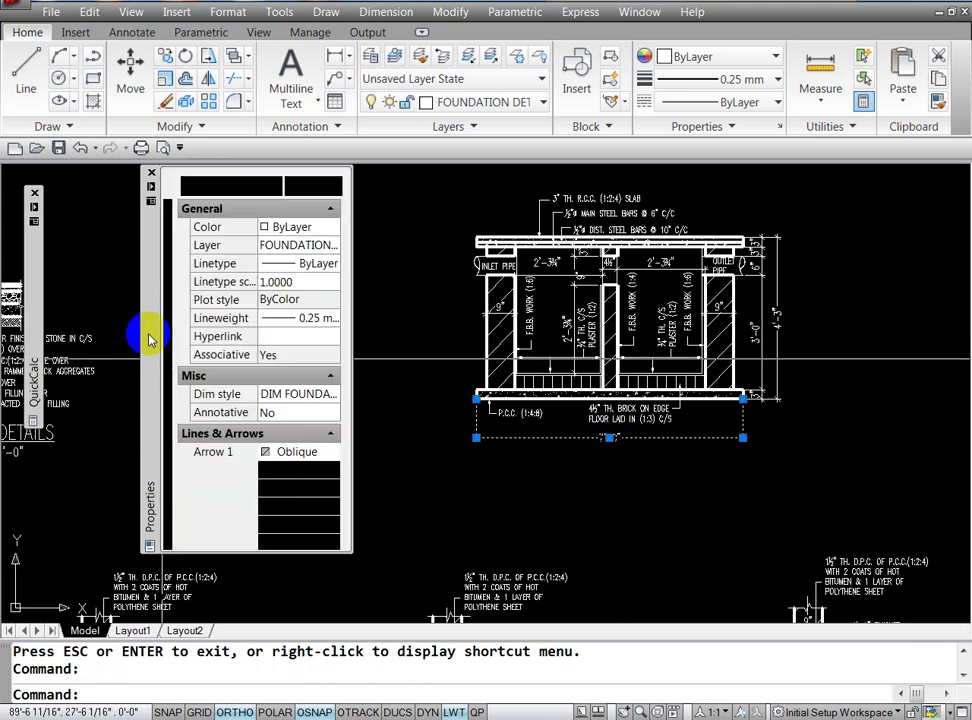
mouse_move(150, 360)
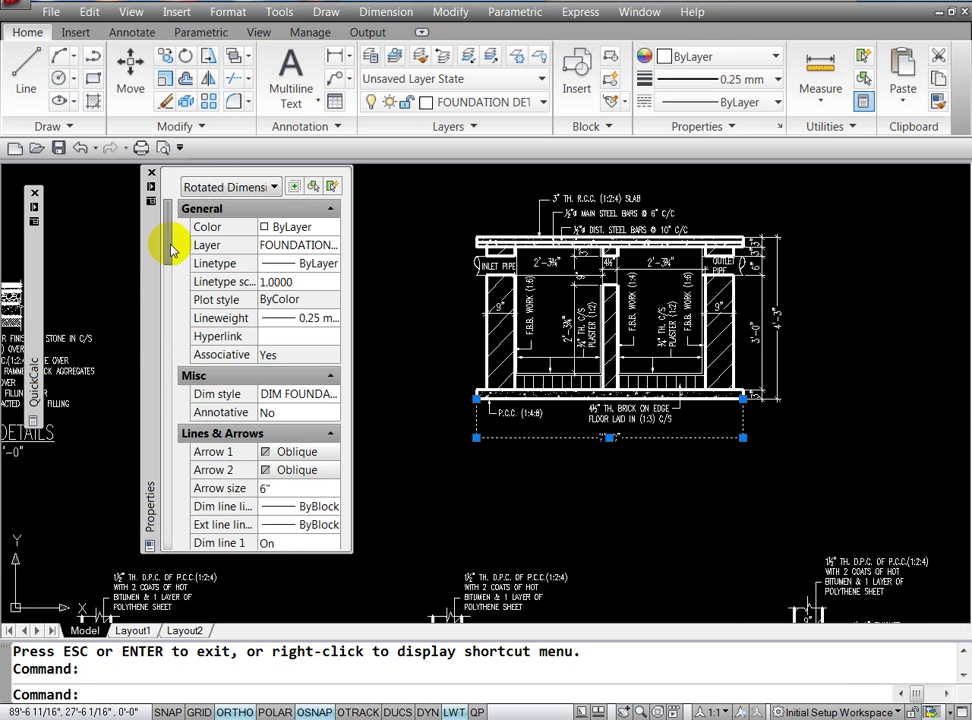
drag(166, 258, 166, 348)
click(272, 394)
text(10.5)
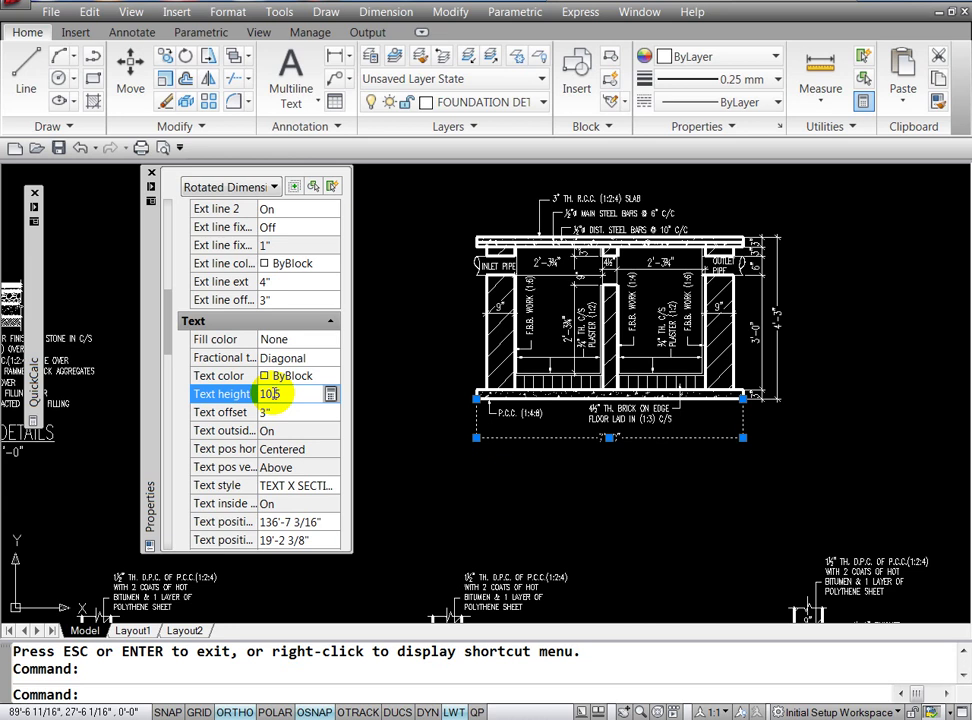
key(Return)
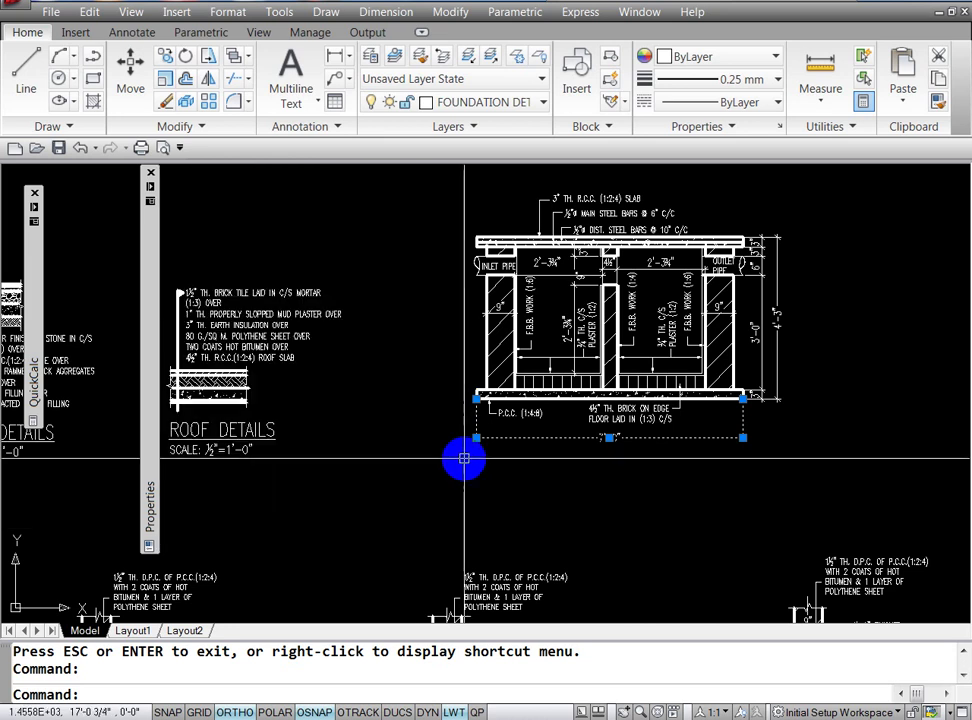
key(Escape)
key(Escape)
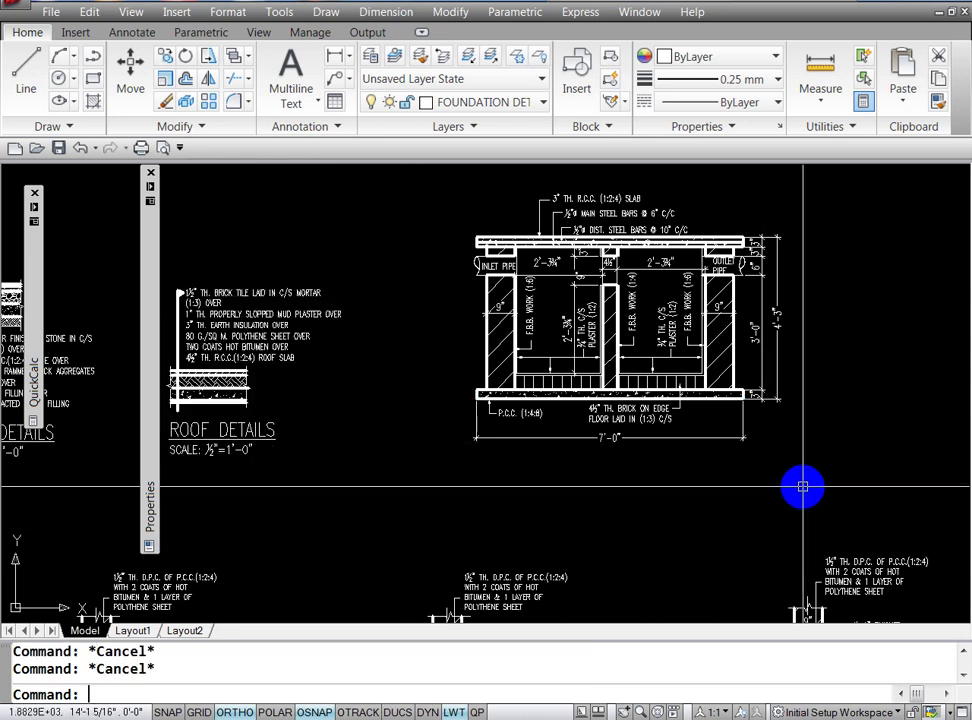
Step: Match the right-side dimension's properties to the 7'-0" dimension
text(MA)
key(Return)
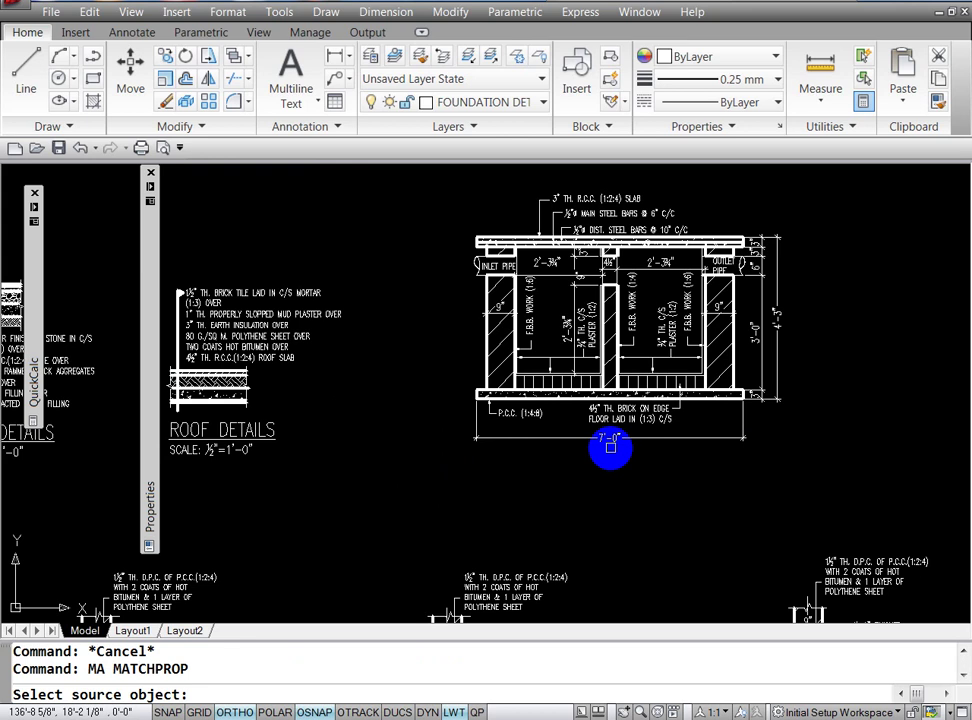
click(610, 440)
click(780, 318)
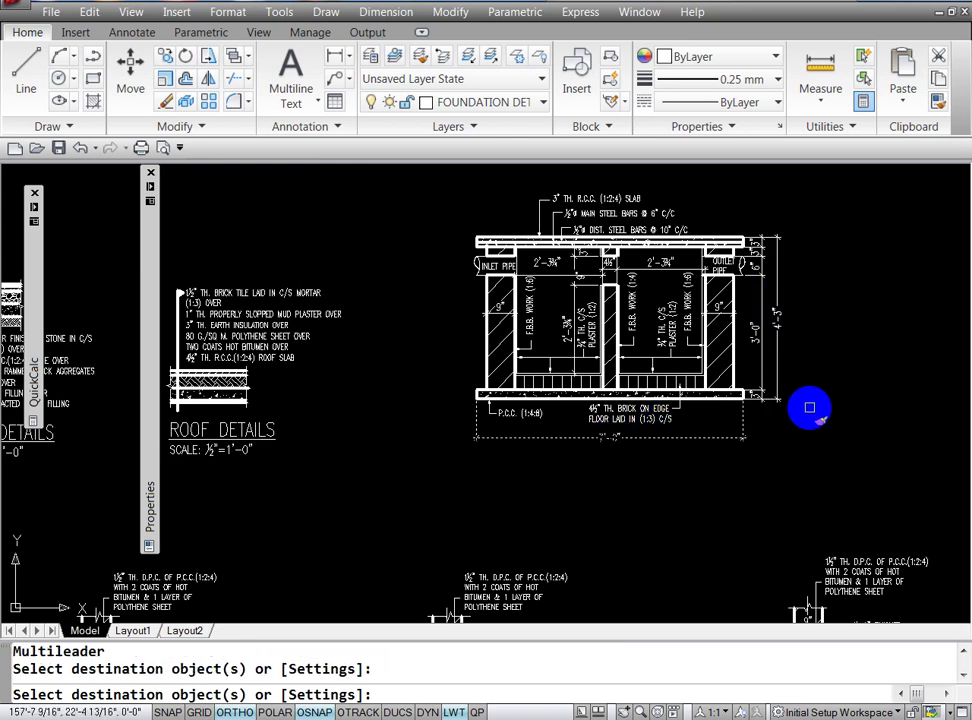
key(Return)
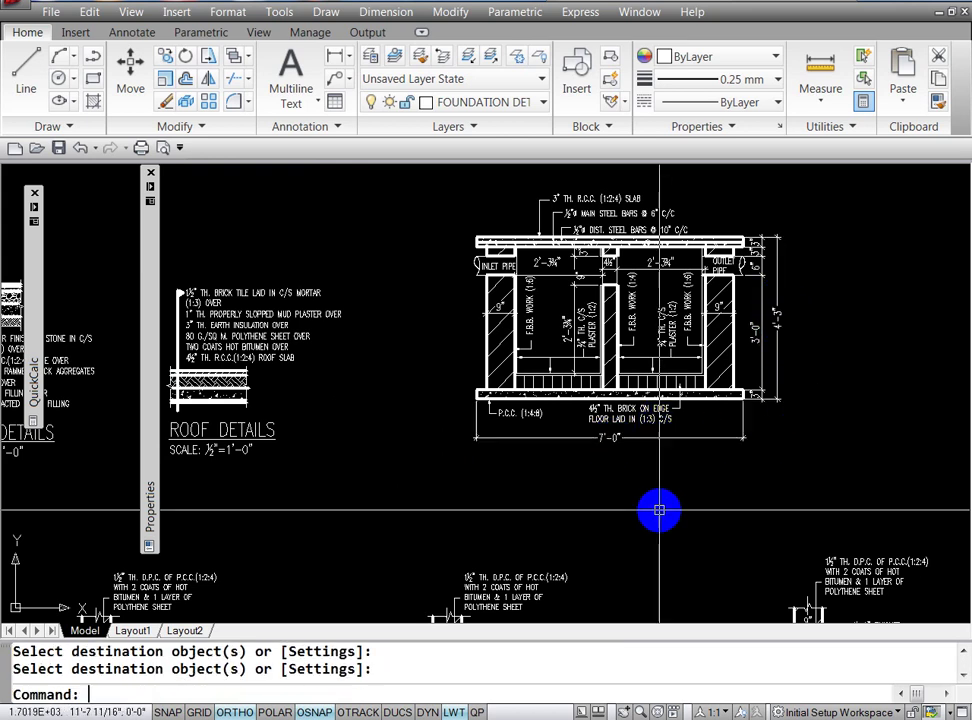
key(Escape)
key(Escape)
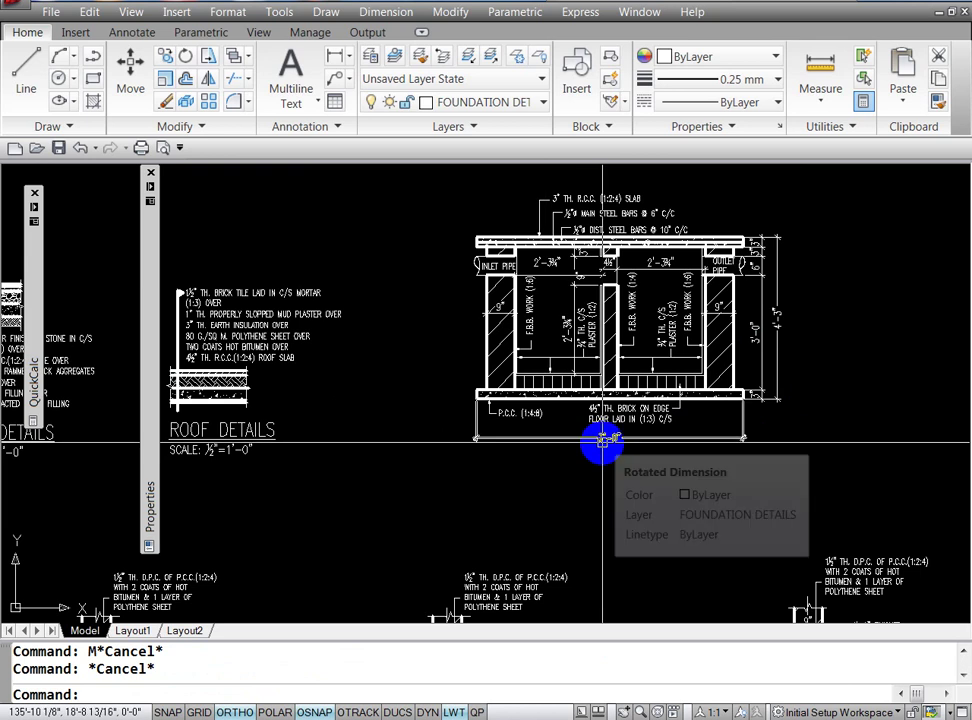
Step: With object snap off, move the 7'-0" dimension line slightly up toward the tank base
click(552, 438)
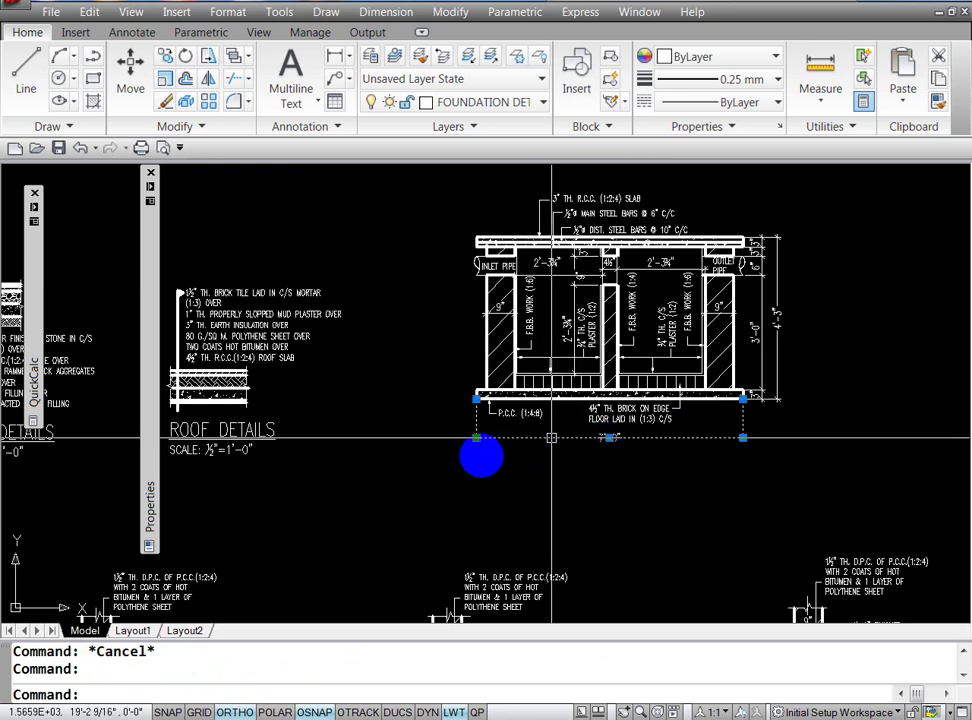
click(477, 437)
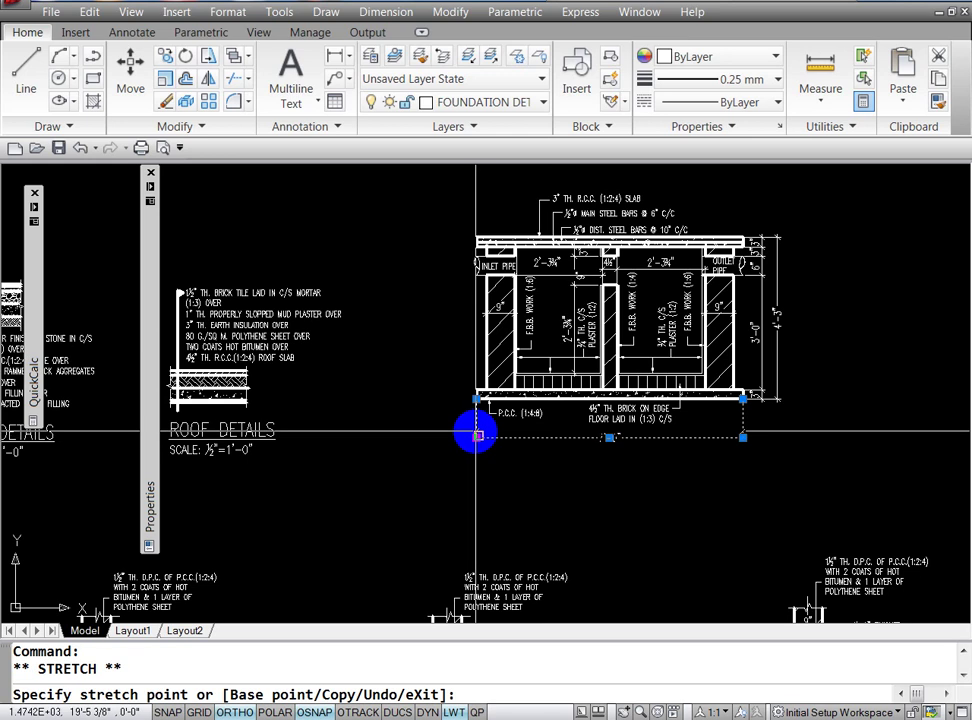
key(F3)
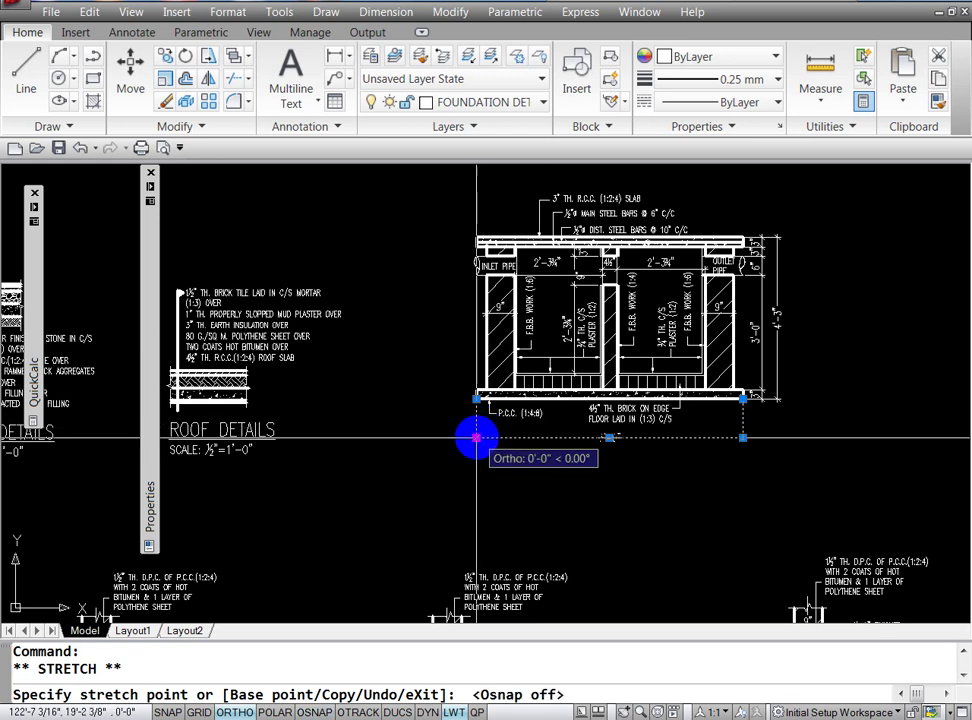
click(477, 431)
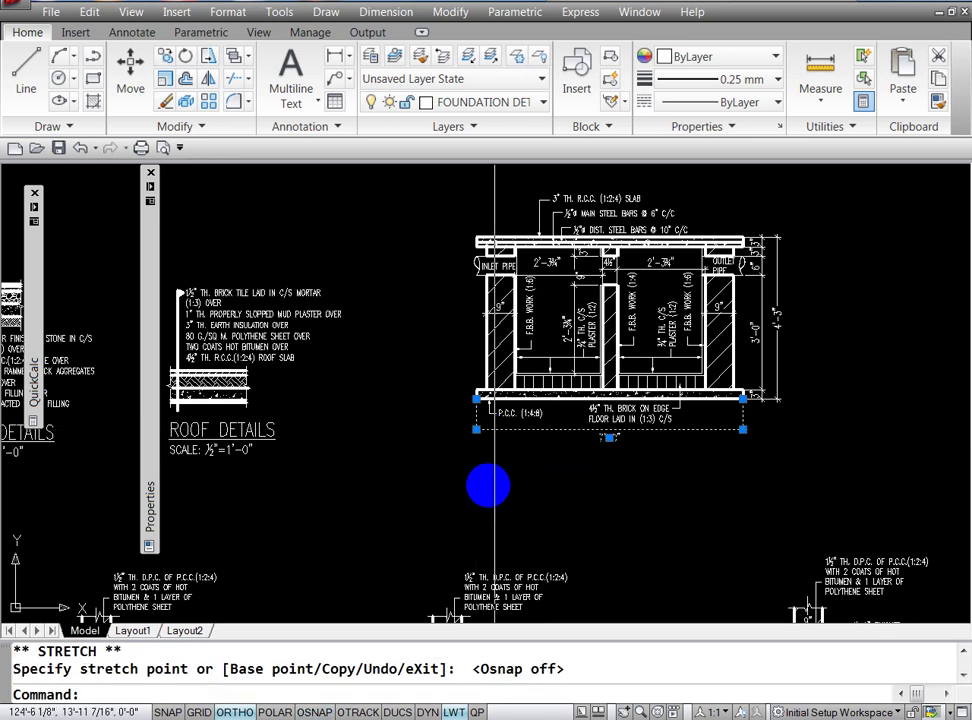
key(Escape)
key(Escape)
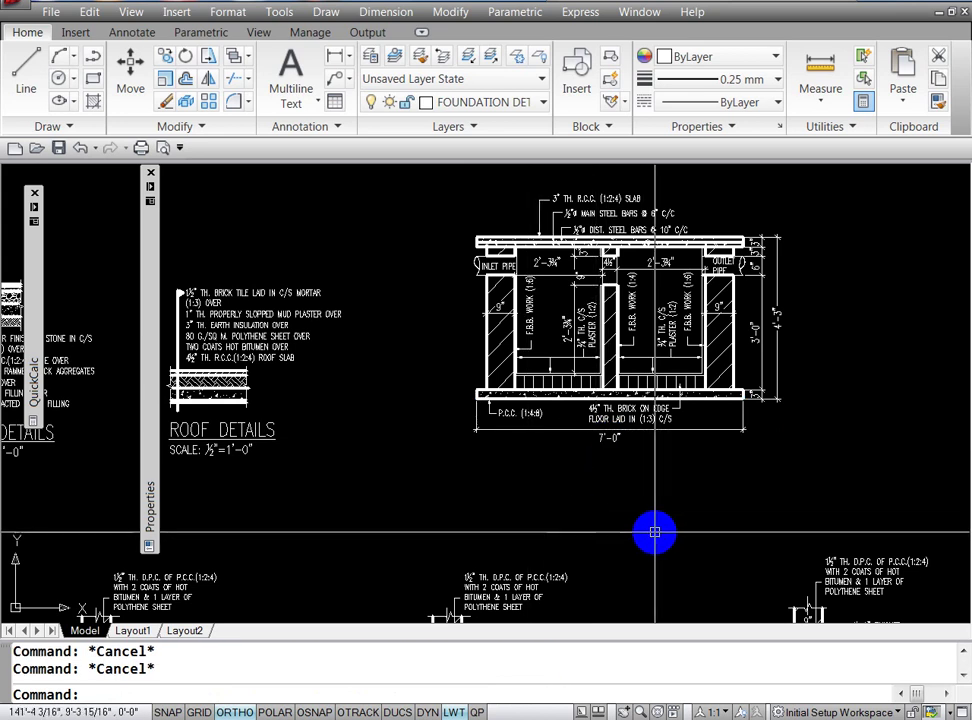
click(613, 438)
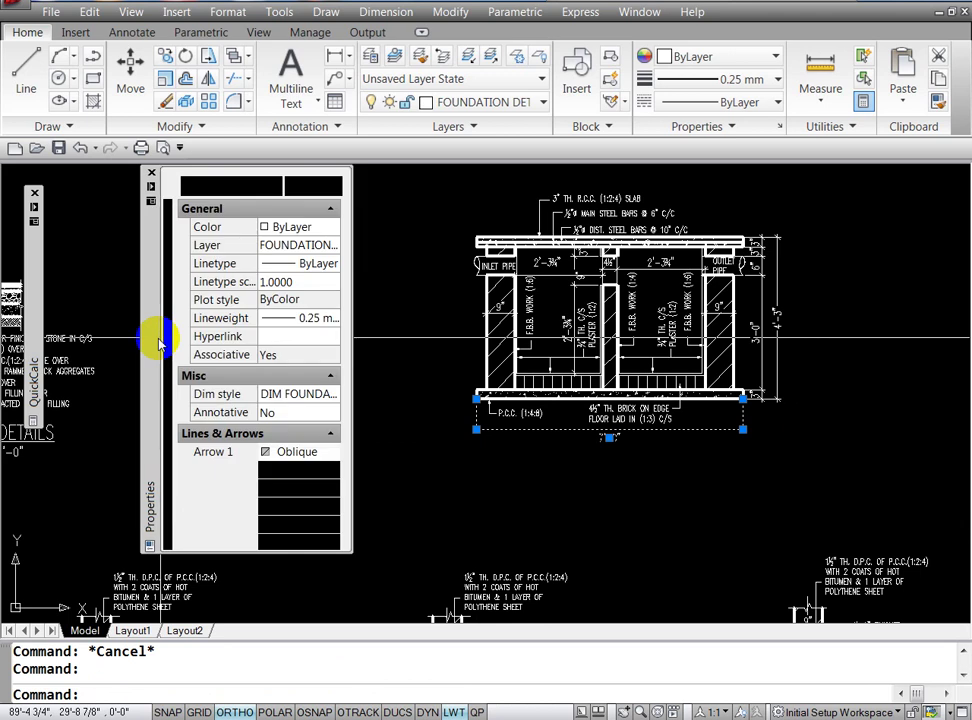
Step: Adjust the 7'-0" dimension's text height to 1'-0" in Properties
click(165, 263)
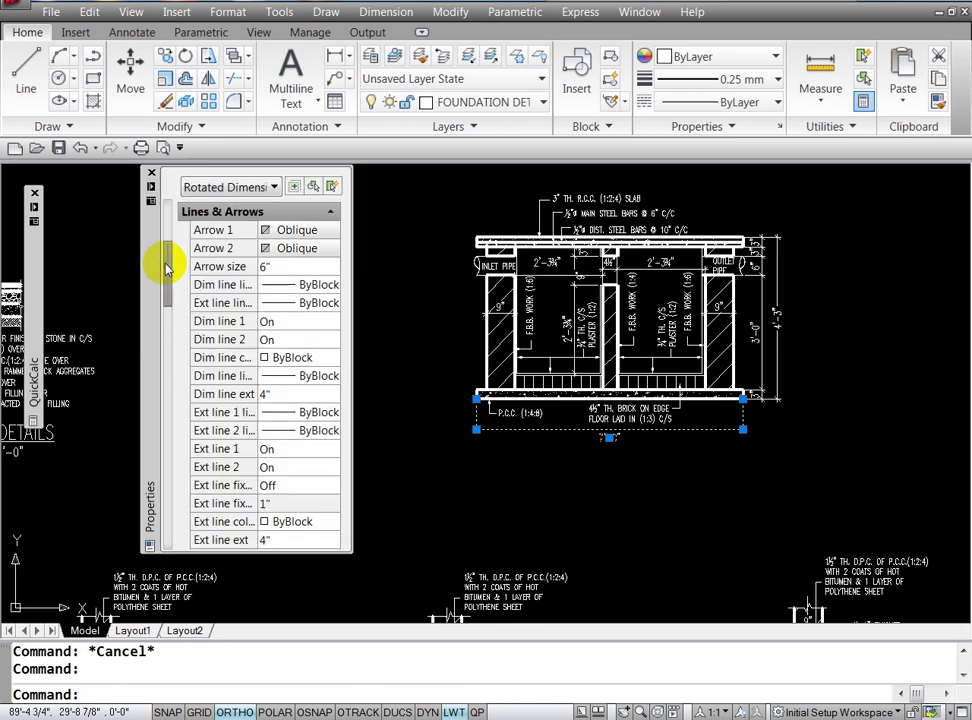
drag(165, 267, 168, 337)
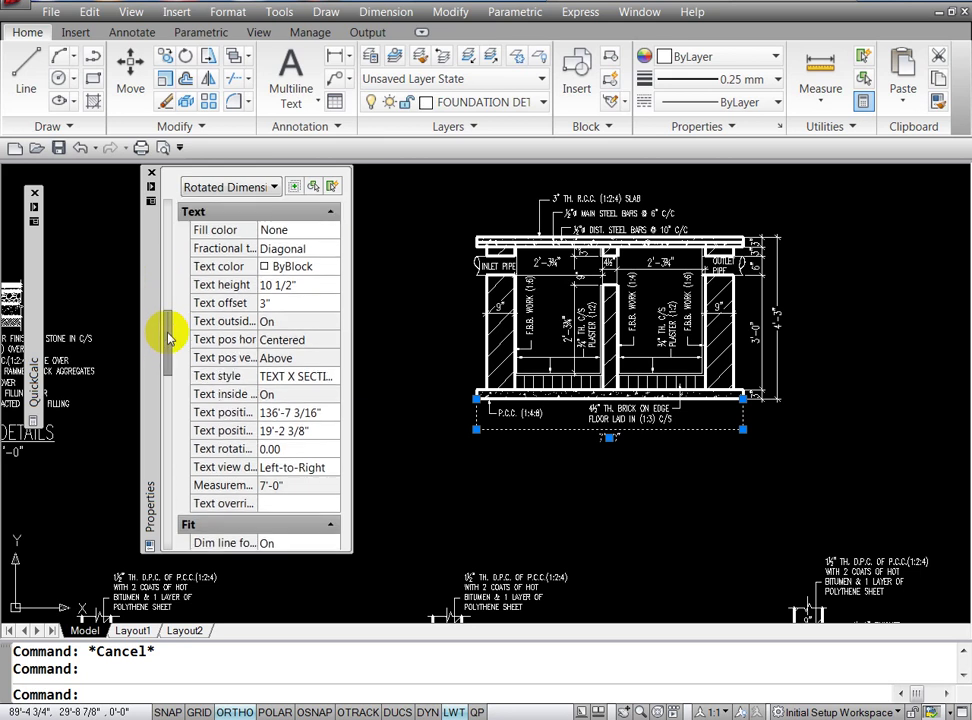
click(296, 285)
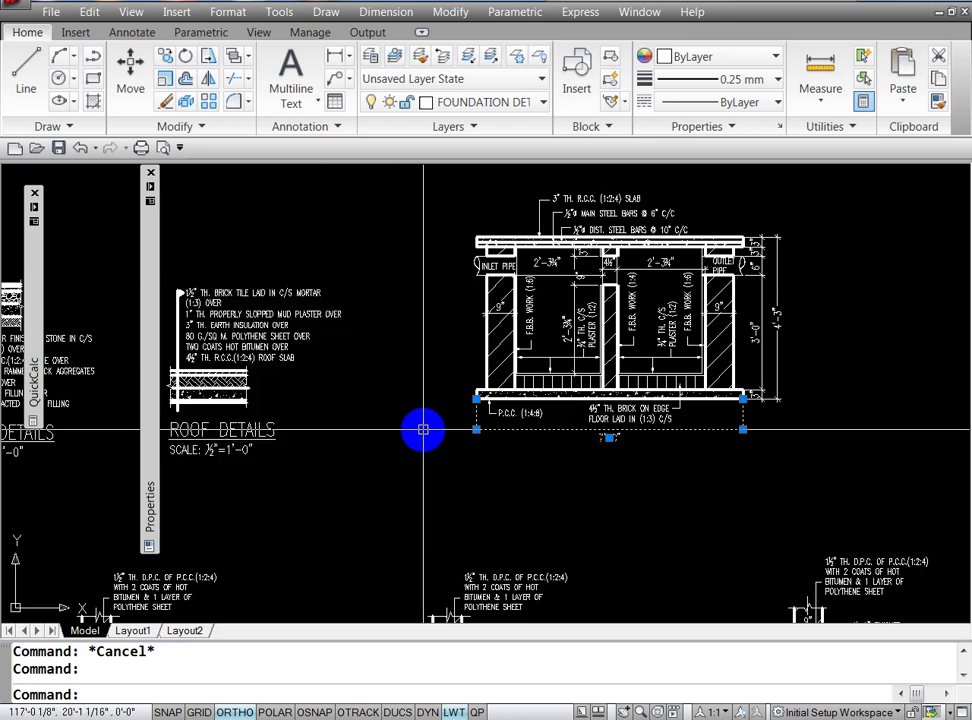
key(Escape)
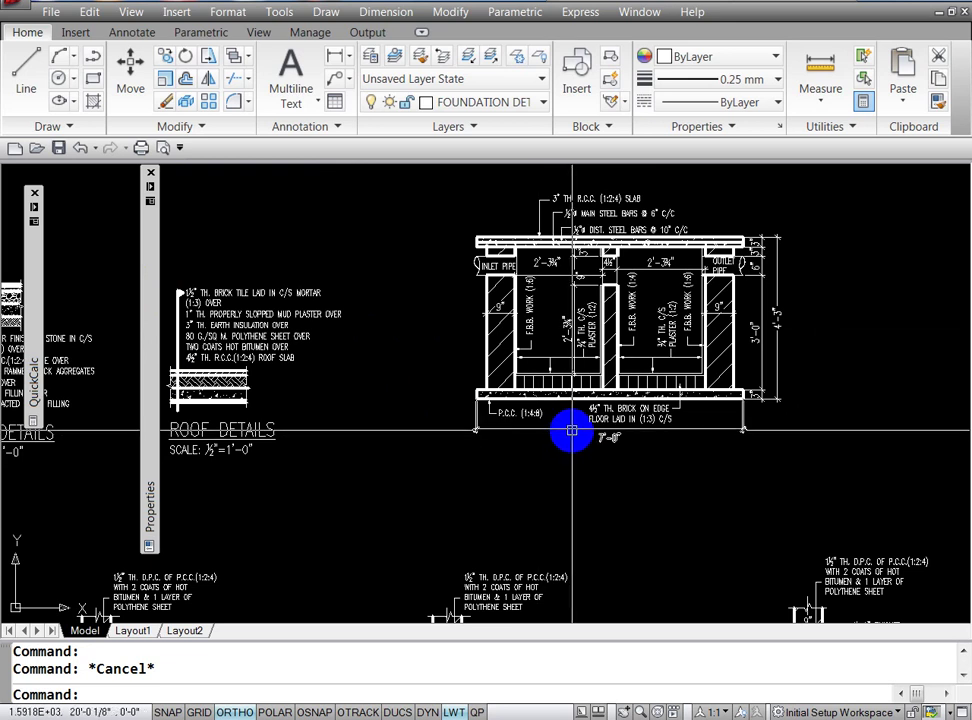
click(571, 431)
key(Escape)
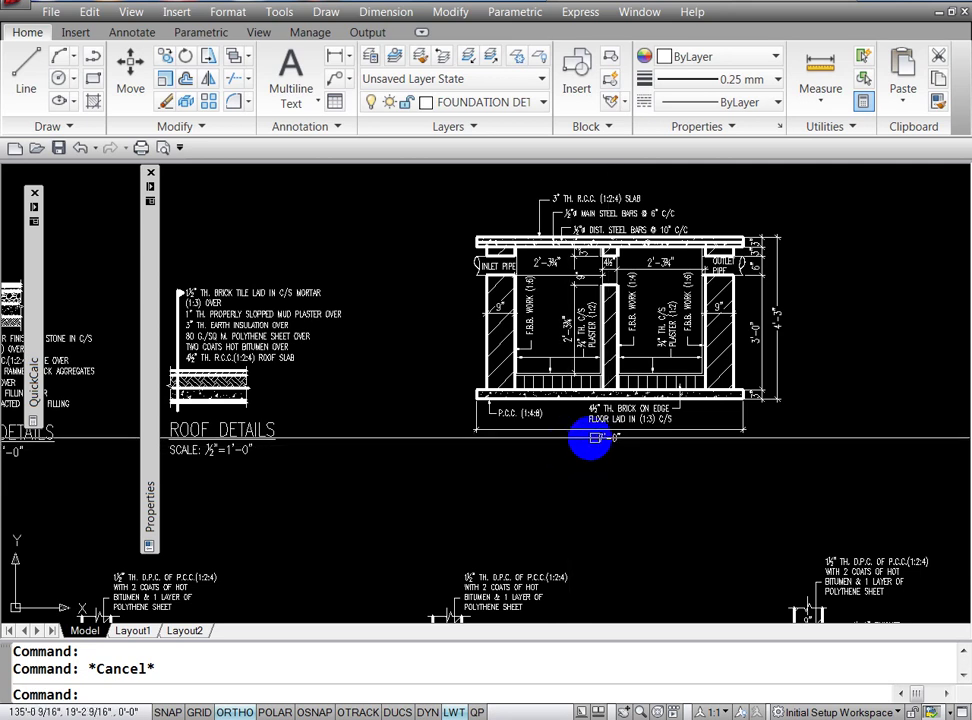
click(600, 440)
key(ctrl+1)
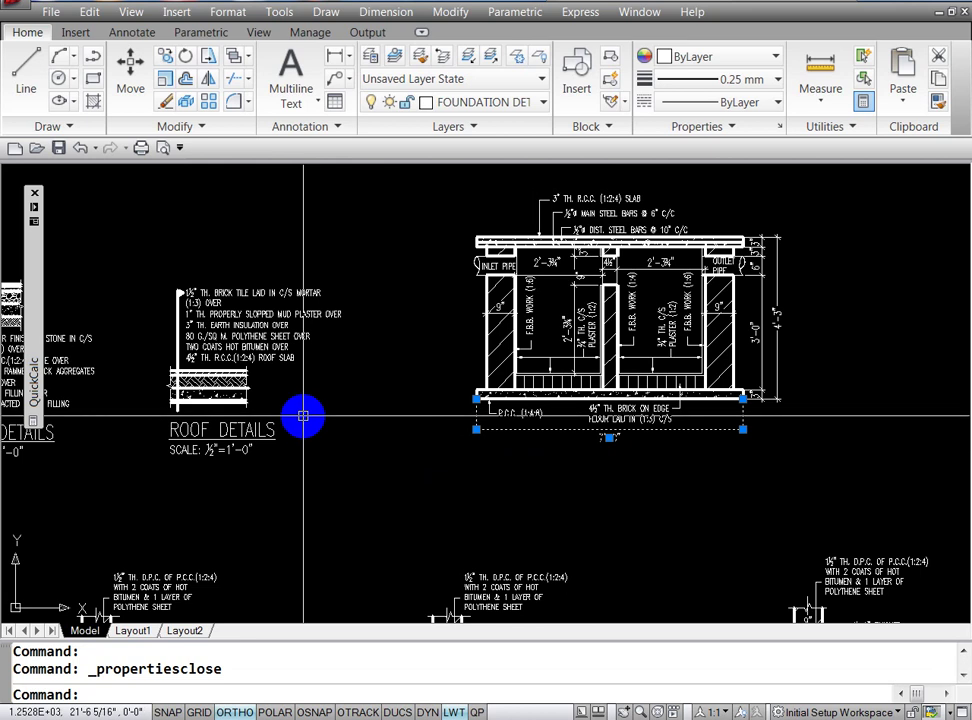
key(ctrl+1)
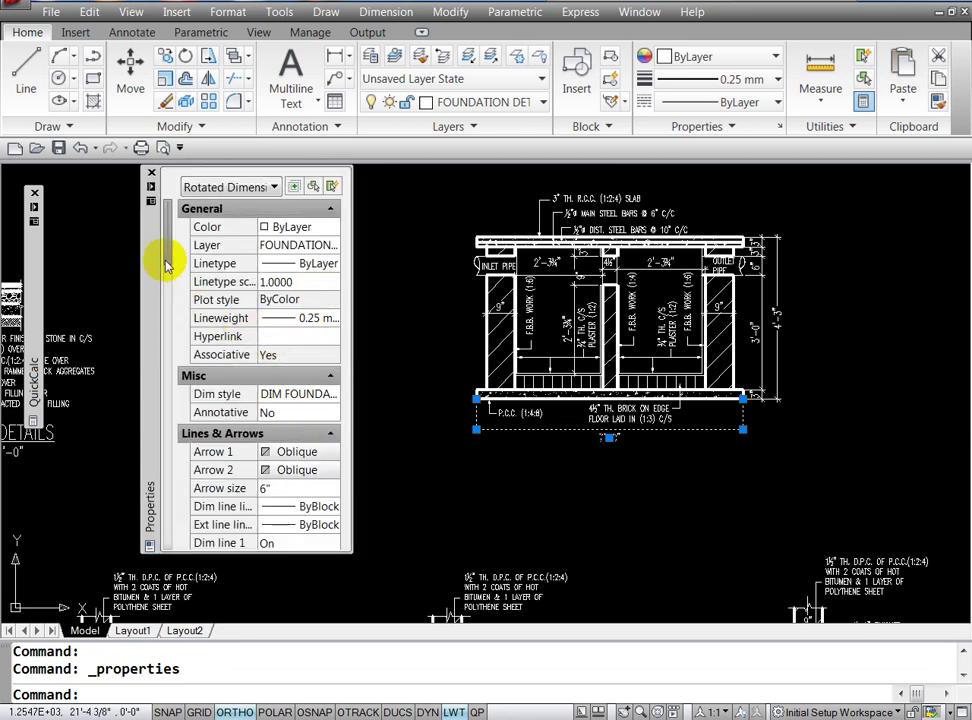
scroll(166, 286, down, 2)
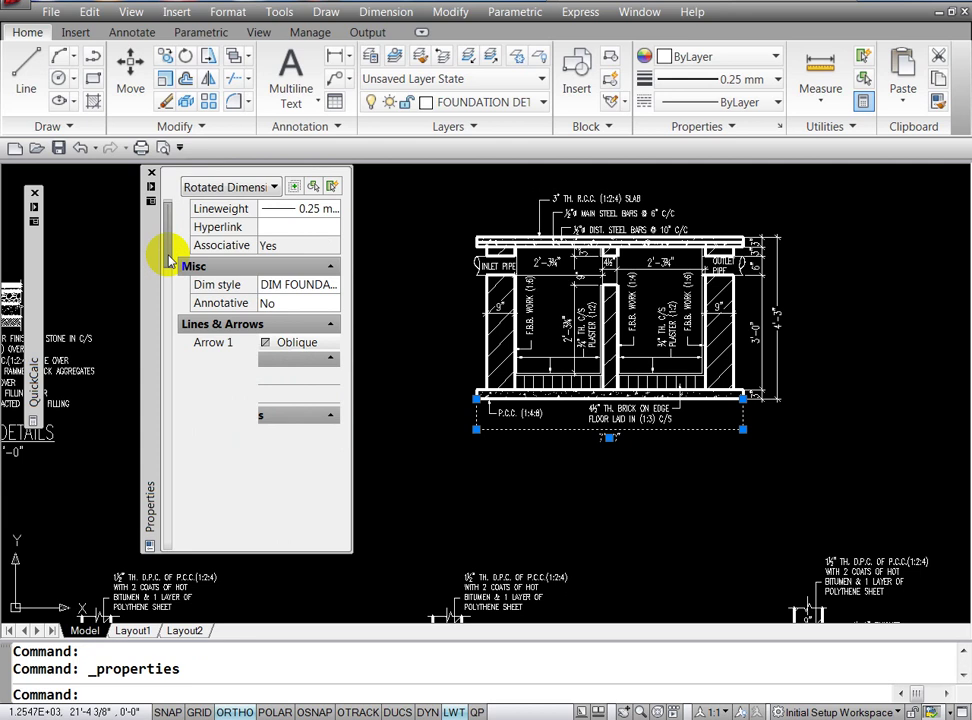
drag(170, 261, 169, 314)
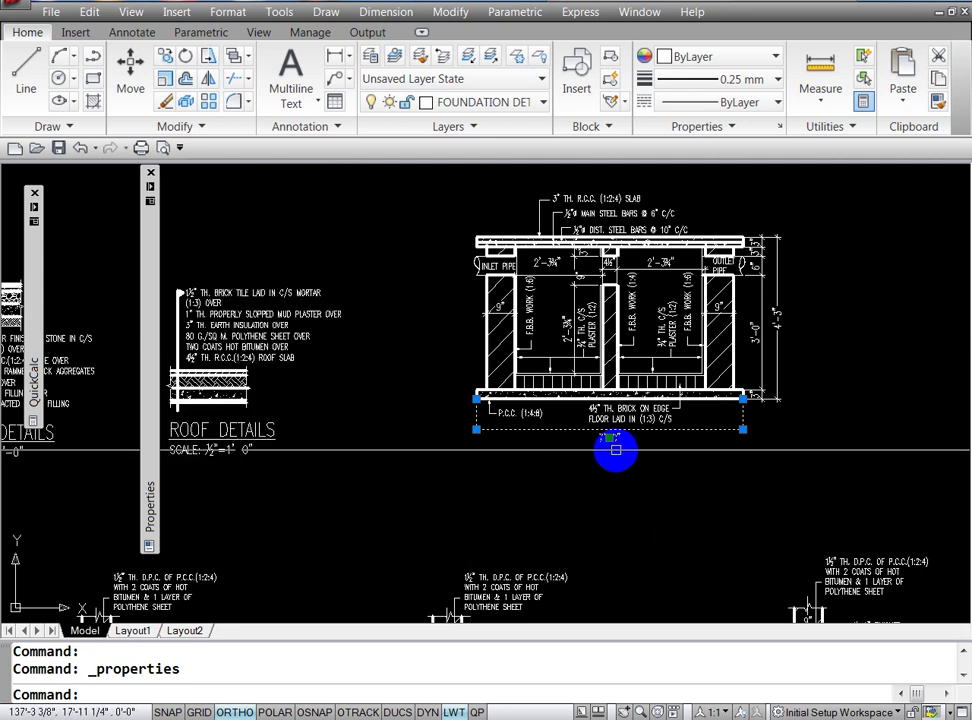
key(Escape)
key(Escape)
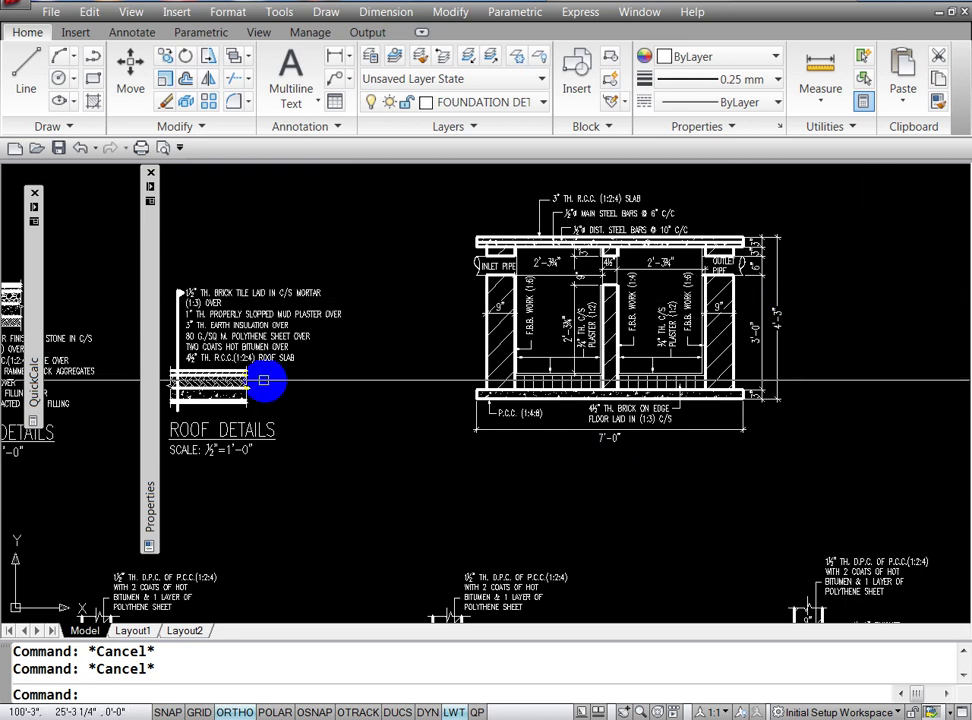
Step: Pan the drawing and pull the Properties palette out as a floating panel
text(p)
key(Return)
drag(152, 354, 121, 318)
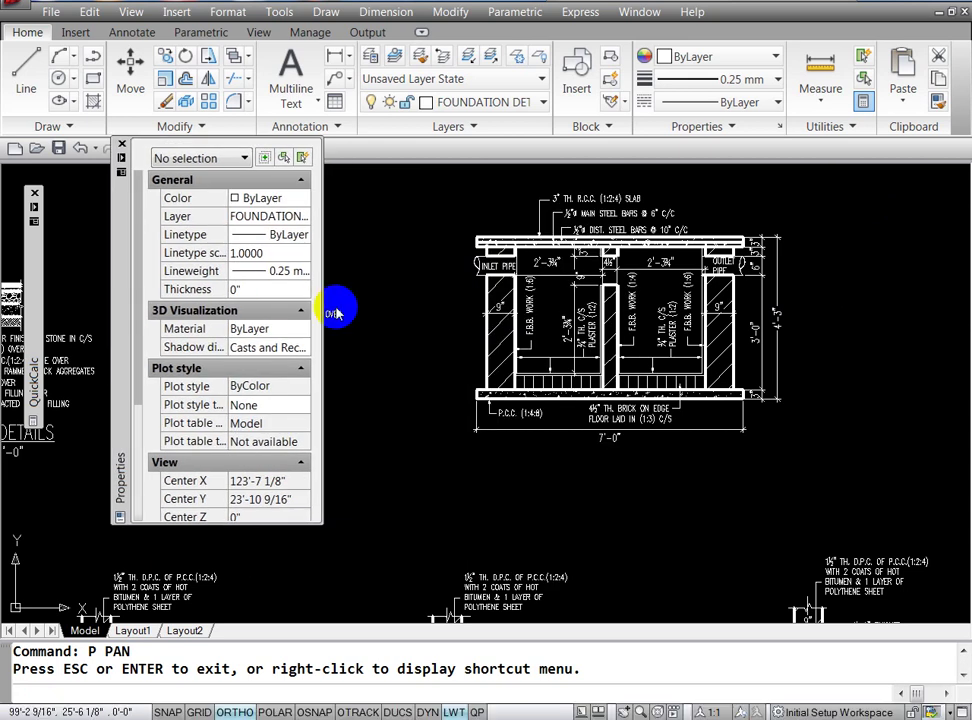
Step: Close the floating Properties palette and clear any active command
click(121, 148)
key(Escape)
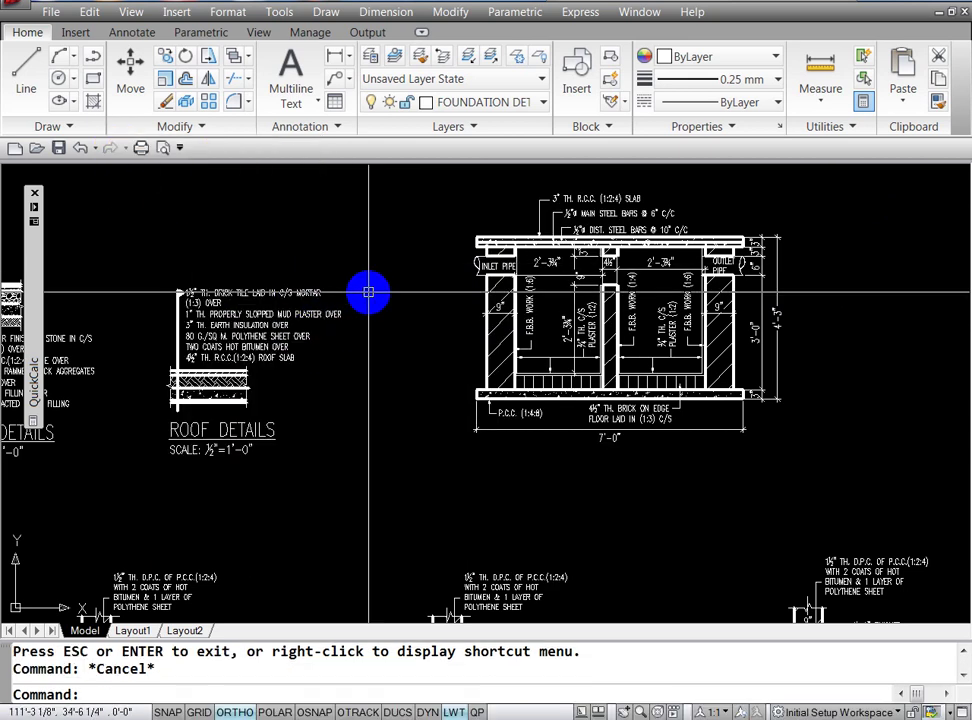
key(Escape)
Step: Pan past the floor plan and stair details until the septic tank section is centred
key(Return)
drag(130, 267, 677, 325)
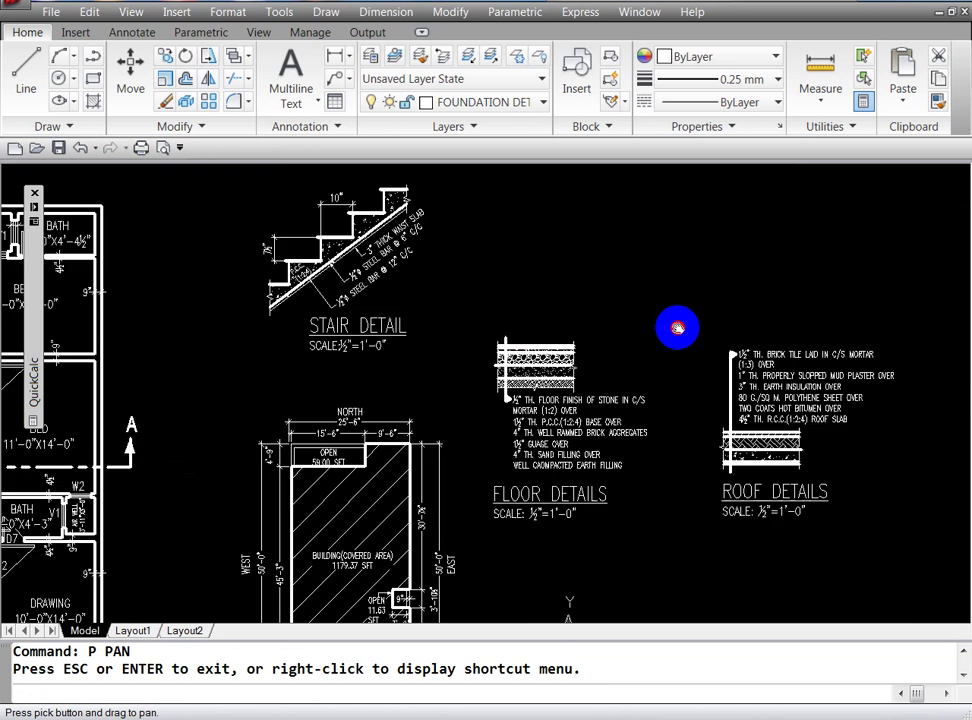
mouse_move(280, 306)
mouse_down()
mouse_move(336, 358)
mouse_move(533, 371)
mouse_up()
drag(270, 433, 379, 321)
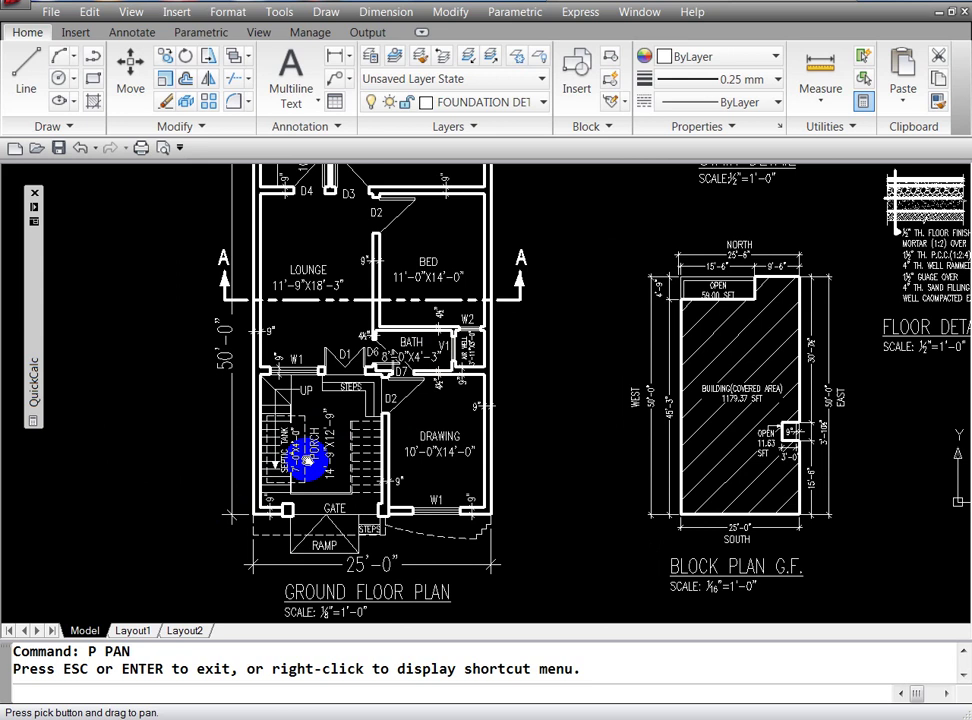
drag(466, 464, 311, 478)
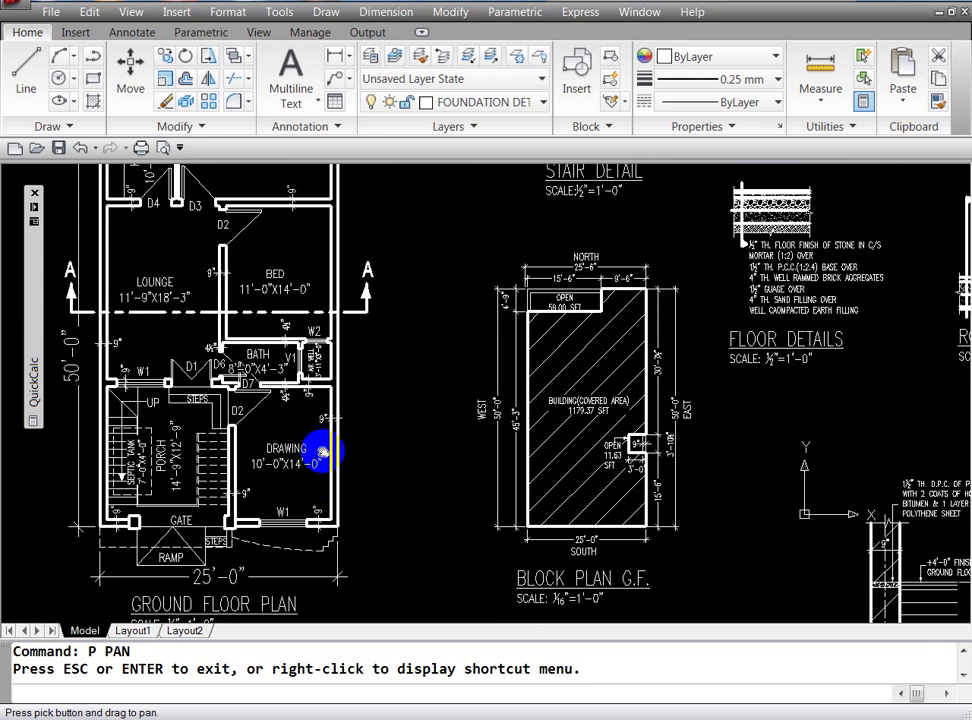
drag(829, 404, 612, 408)
drag(754, 409, 300, 445)
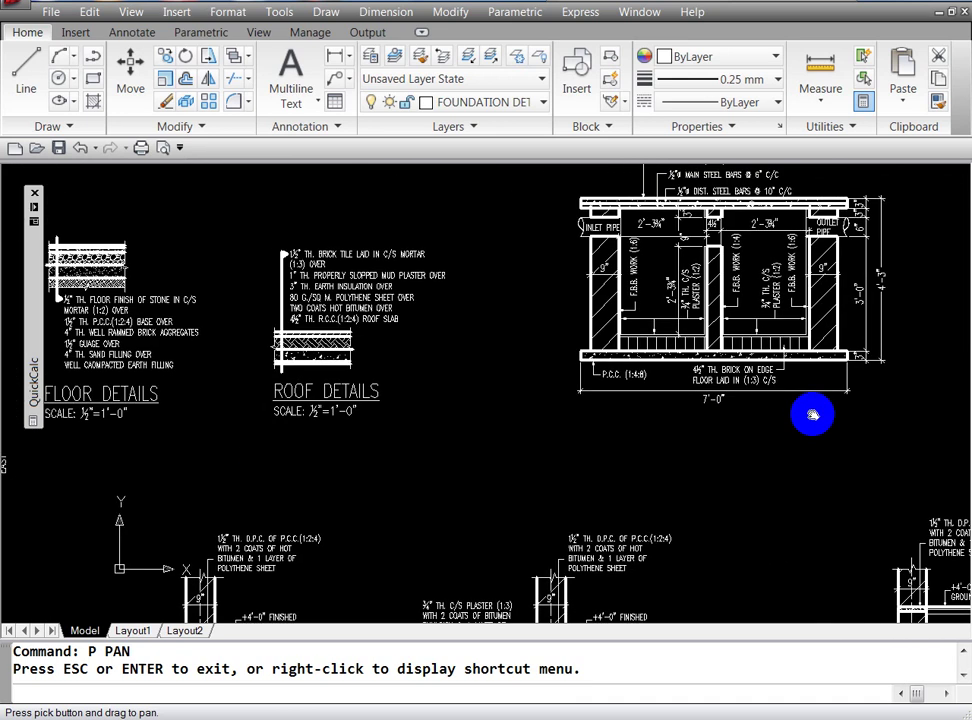
drag(812, 414, 521, 521)
key(Escape)
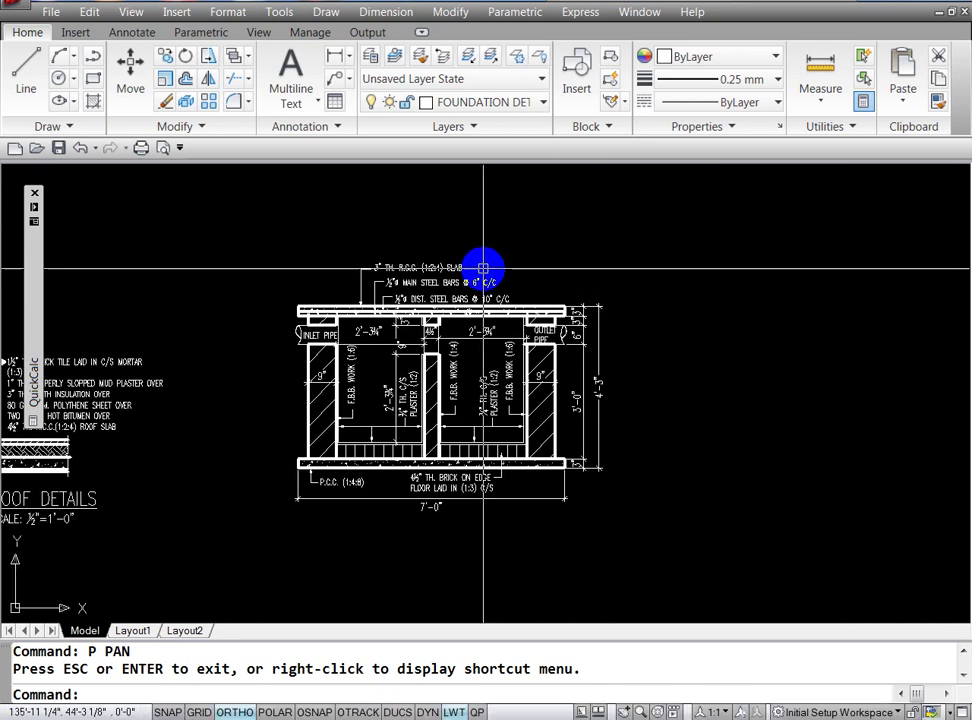
key(Escape)
key(Escape)
text(L)
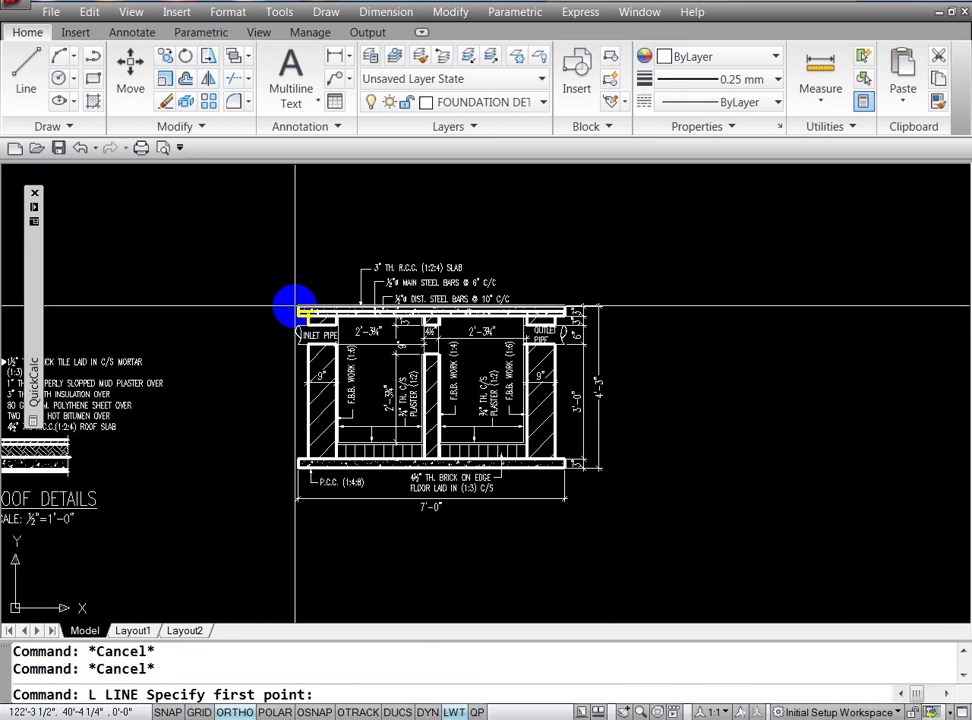
Step: With object snap on, draw a short level line left from the roof slab's left corner
key(F3)
click(296, 311)
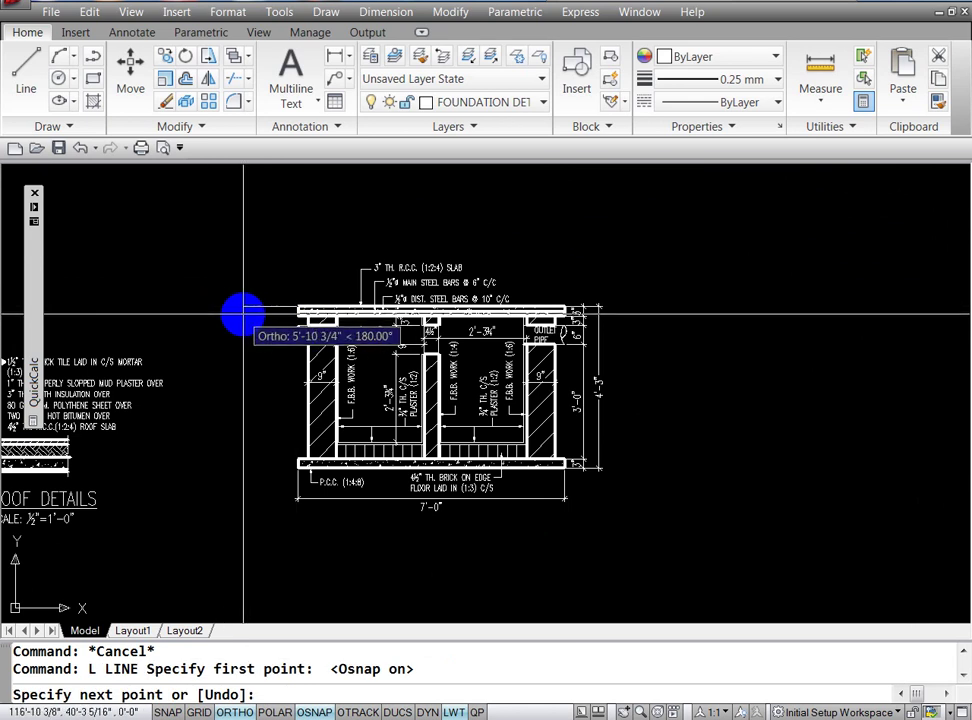
click(234, 321)
key(Escape)
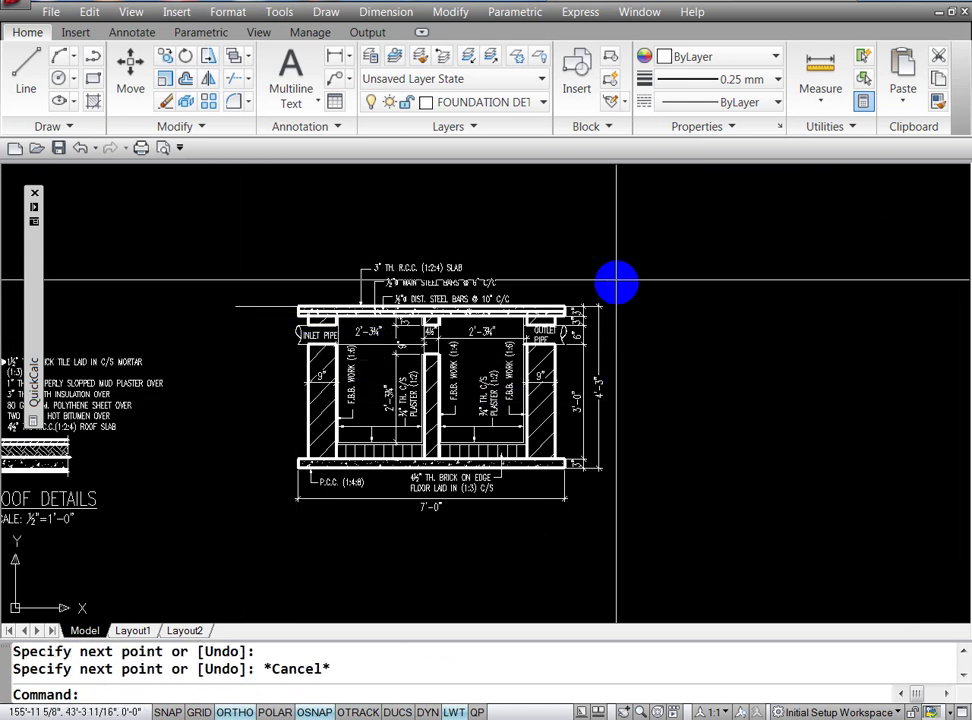
key(Return)
click(566, 305)
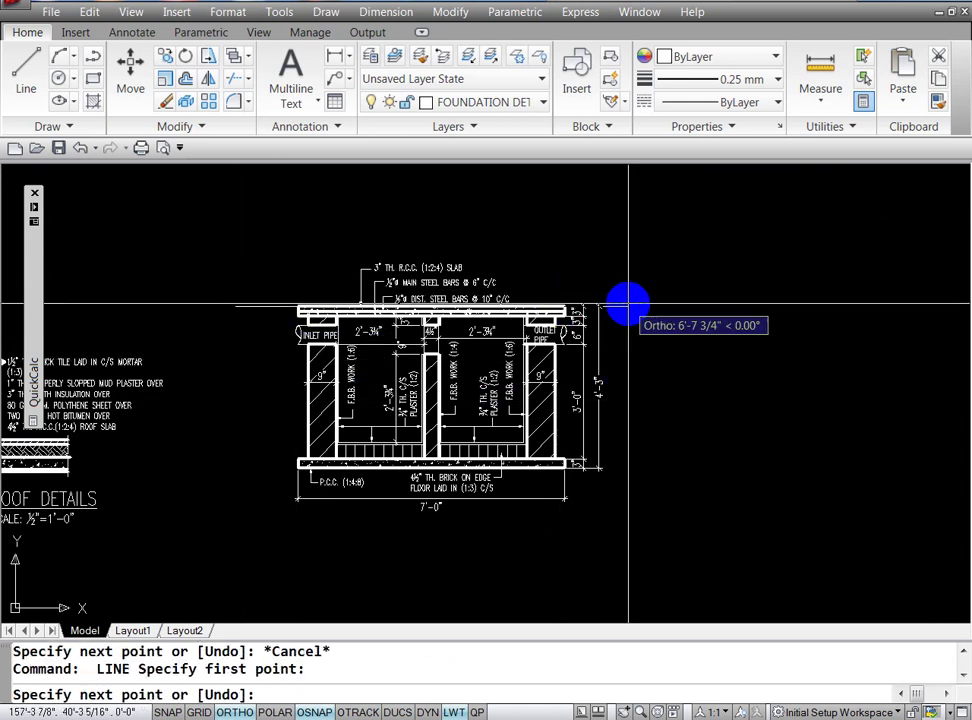
key(Escape)
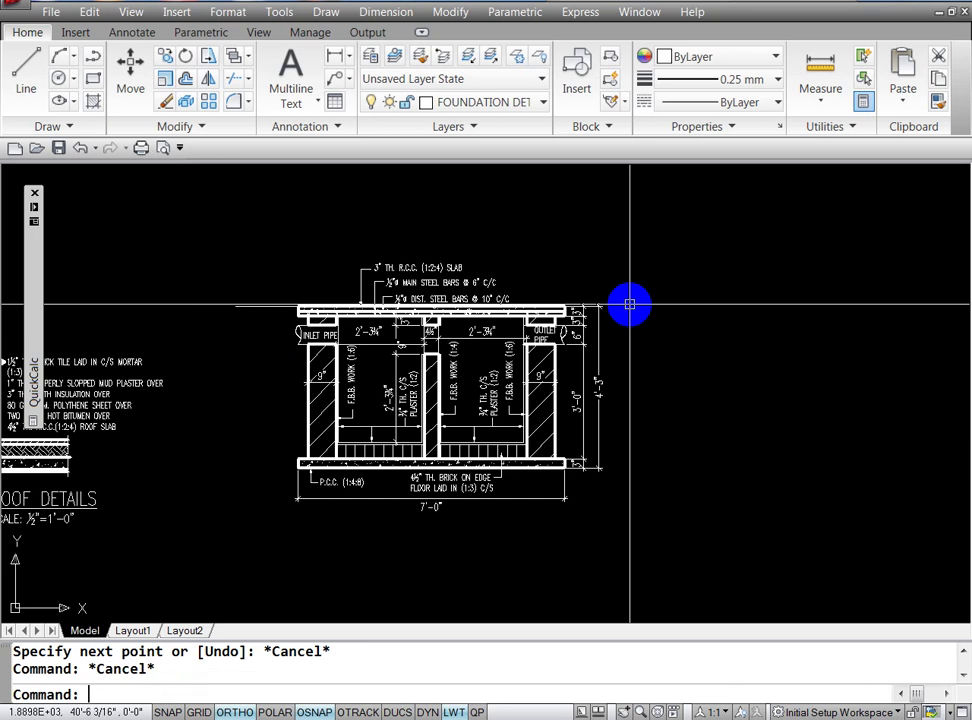
text(MI)
Step: Mirror that line about the tank's vertical centreline, keeping the original
key(Return)
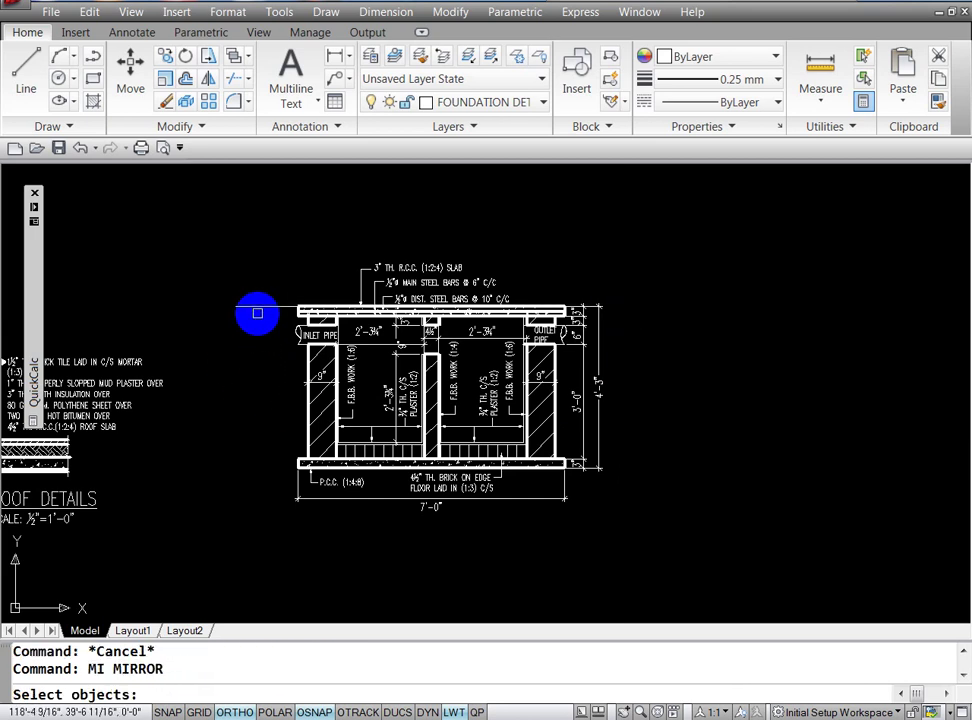
click(255, 310)
key(Return)
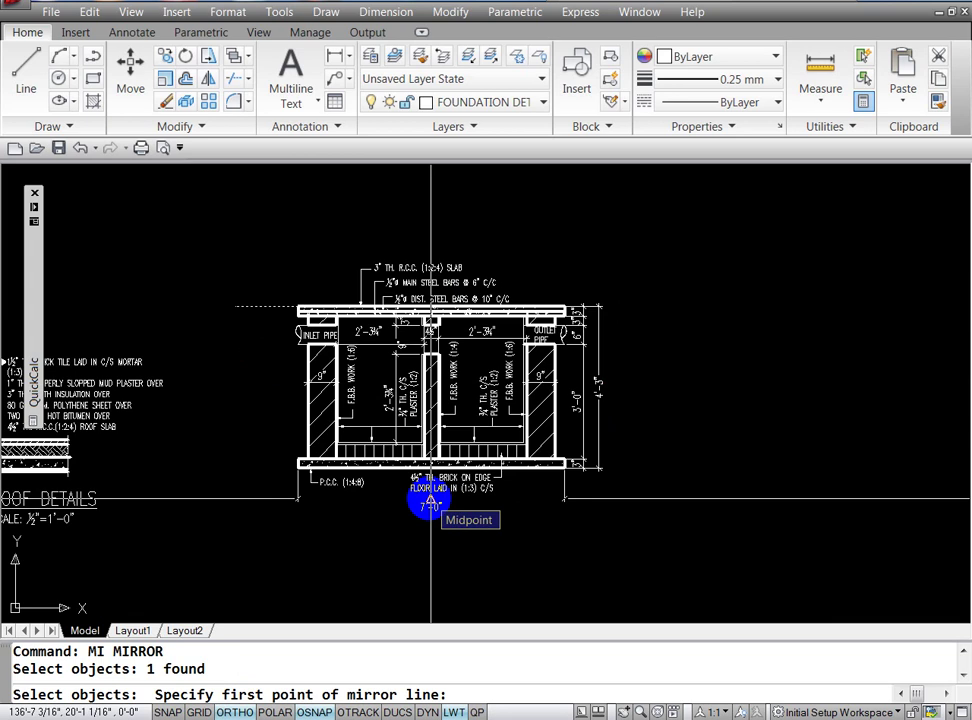
click(430, 501)
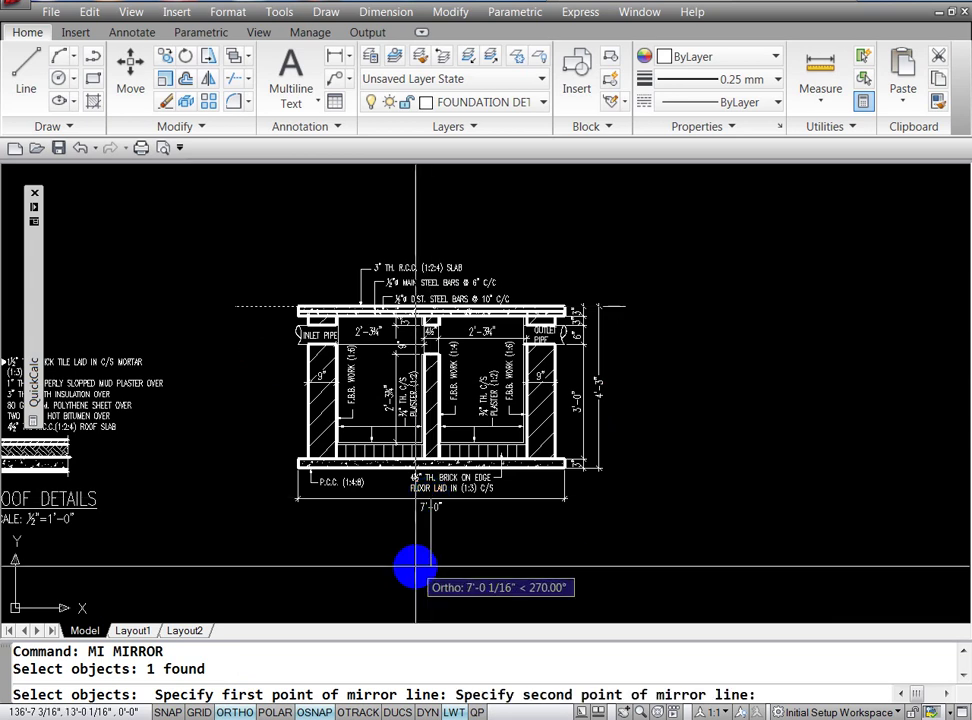
click(416, 567)
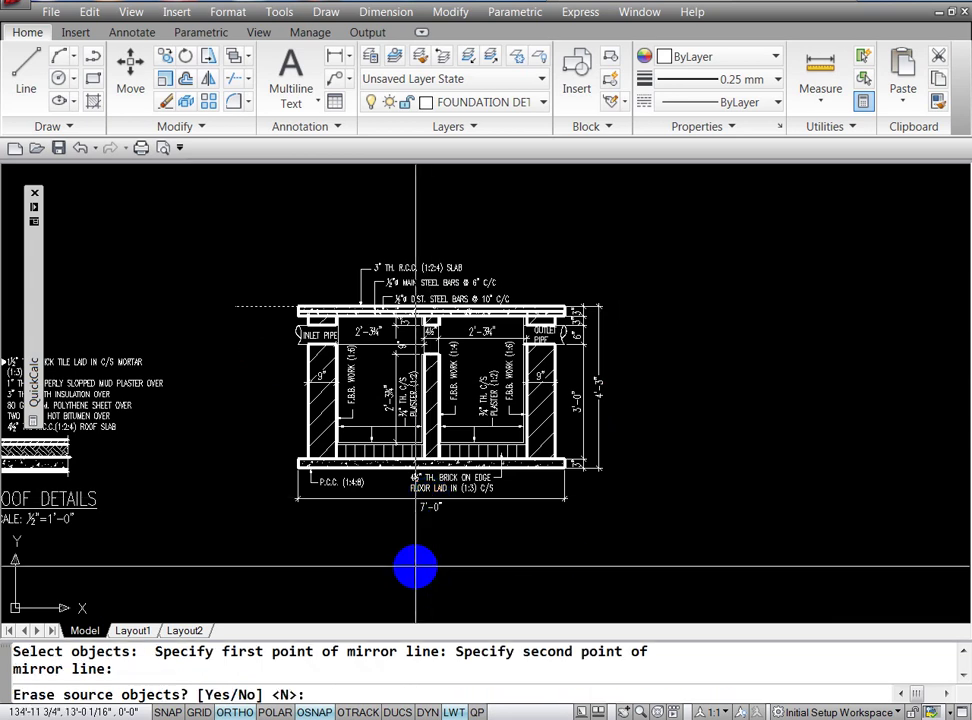
text(N)
key(Return)
key(Escape)
key(Escape)
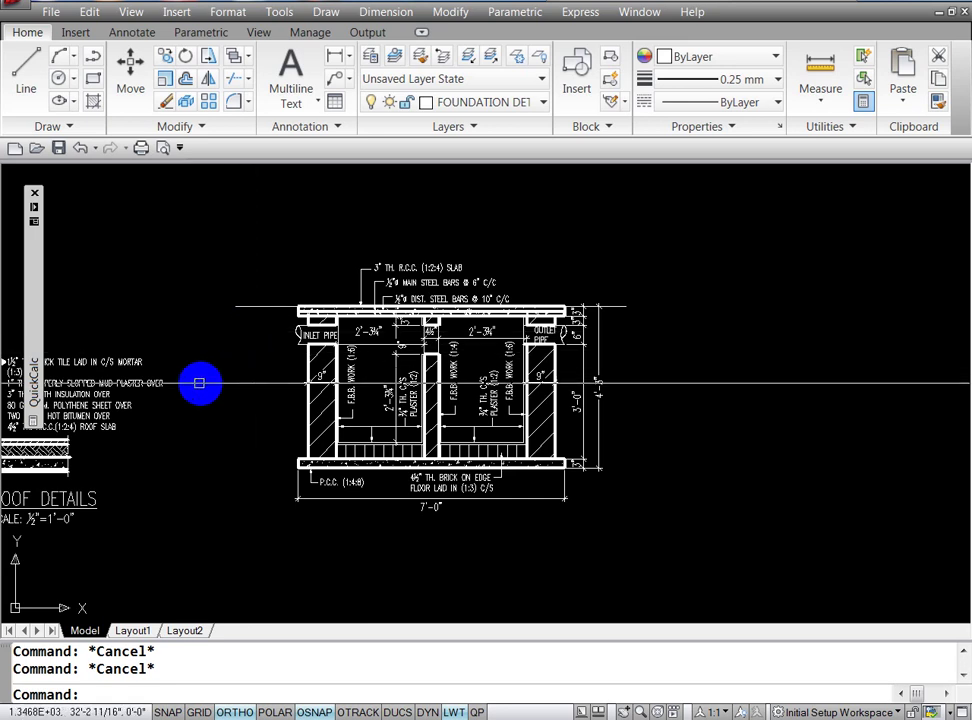
Step: Pan over to the wall section so its porch floor level labels are visible
text(p)
key(Return)
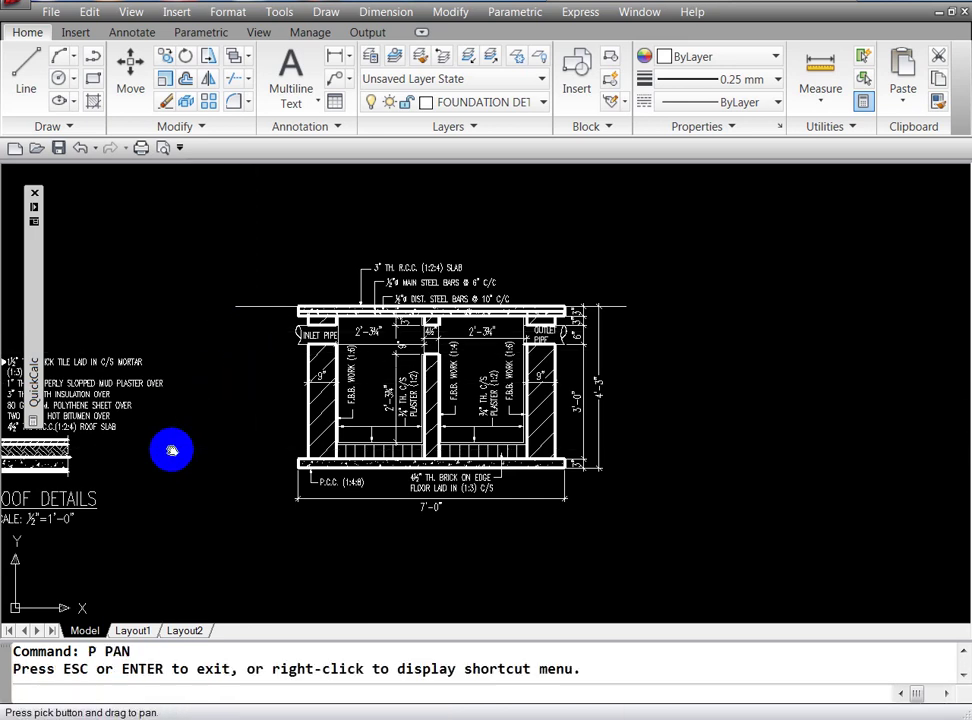
mouse_move(243, 412)
mouse_down()
mouse_move(254, 405)
mouse_move(359, 459)
mouse_move(429, 422)
mouse_move(410, 460)
mouse_move(445, 471)
mouse_move(477, 449)
mouse_move(354, 480)
mouse_up()
key(Escape)
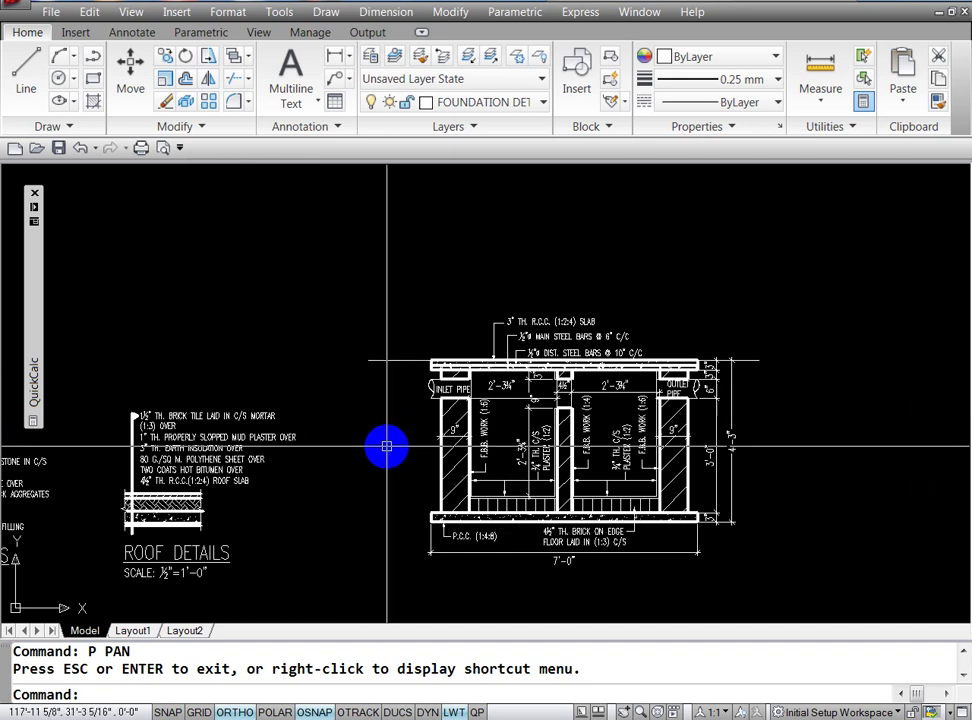
key(Escape)
key(Escape)
text(co)
key(Return)
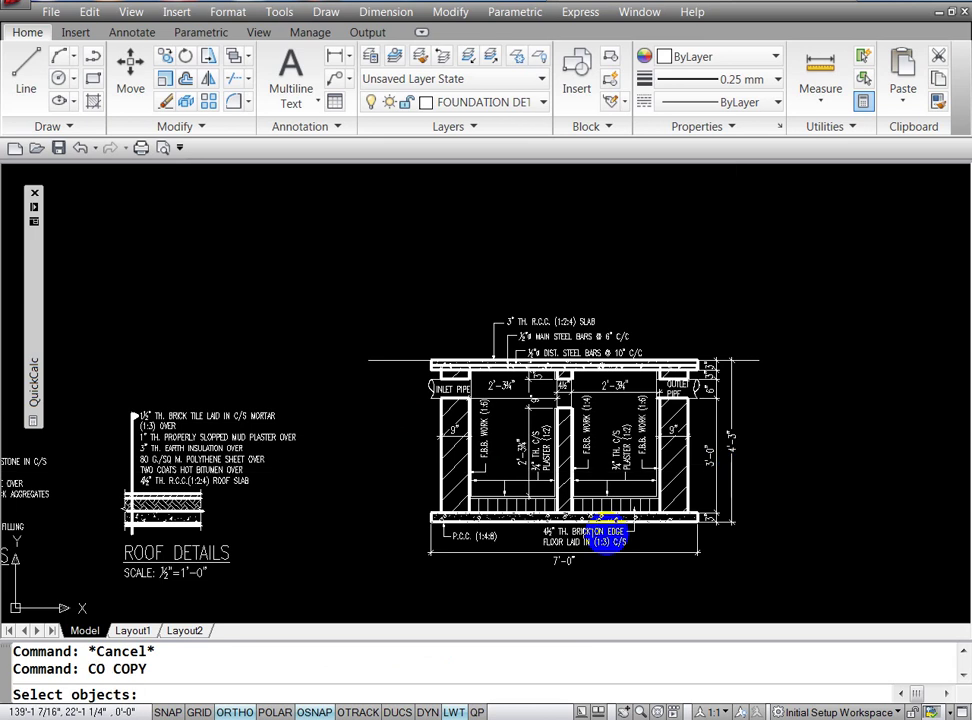
key(Escape)
key(Escape)
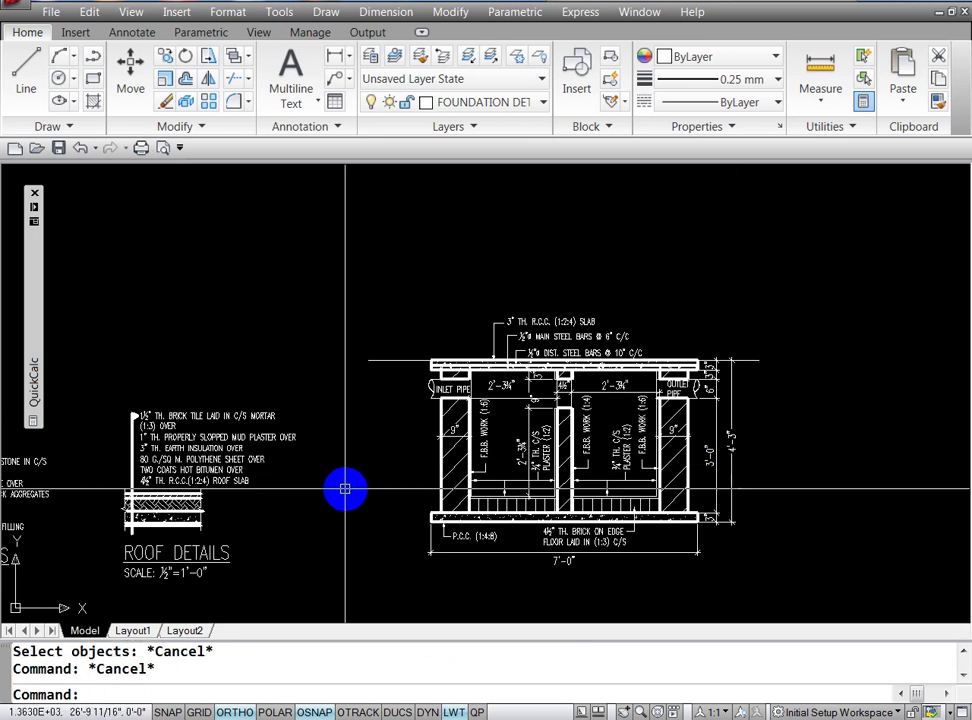
text(p)
key(Return)
drag(336, 498, 618, 451)
mouse_move(394, 456)
mouse_down()
mouse_move(586, 451)
mouse_move(603, 397)
mouse_move(629, 369)
mouse_move(392, 468)
mouse_move(293, 462)
mouse_up()
drag(379, 415, 542, 393)
mouse_move(459, 596)
mouse_down()
mouse_move(491, 480)
mouse_move(425, 354)
mouse_up()
key(Escape)
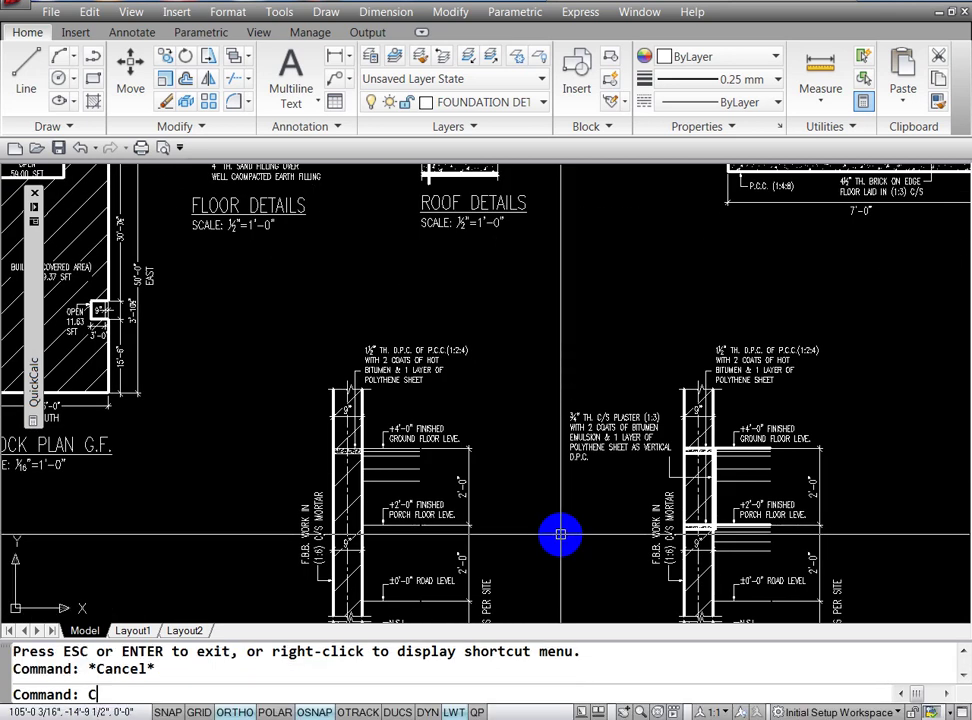
Step: Copy the "+2'-0" FINISHED PORCH FLOOR LEVEL" label to above the tank slab's left end
text(O)
key(Return)
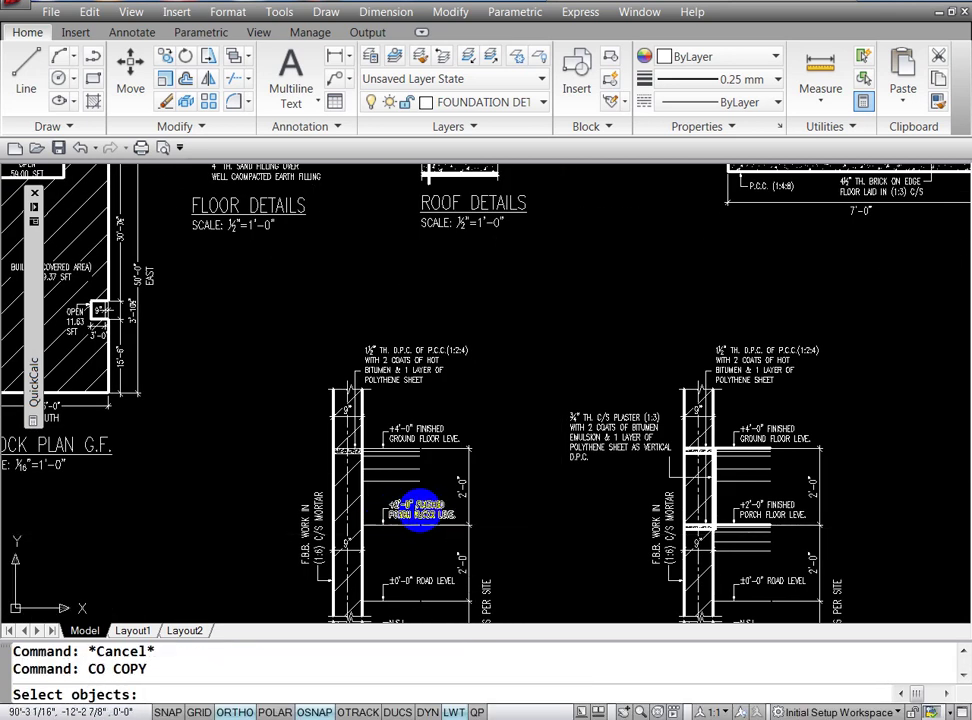
click(420, 512)
right_click(401, 503)
click(401, 503)
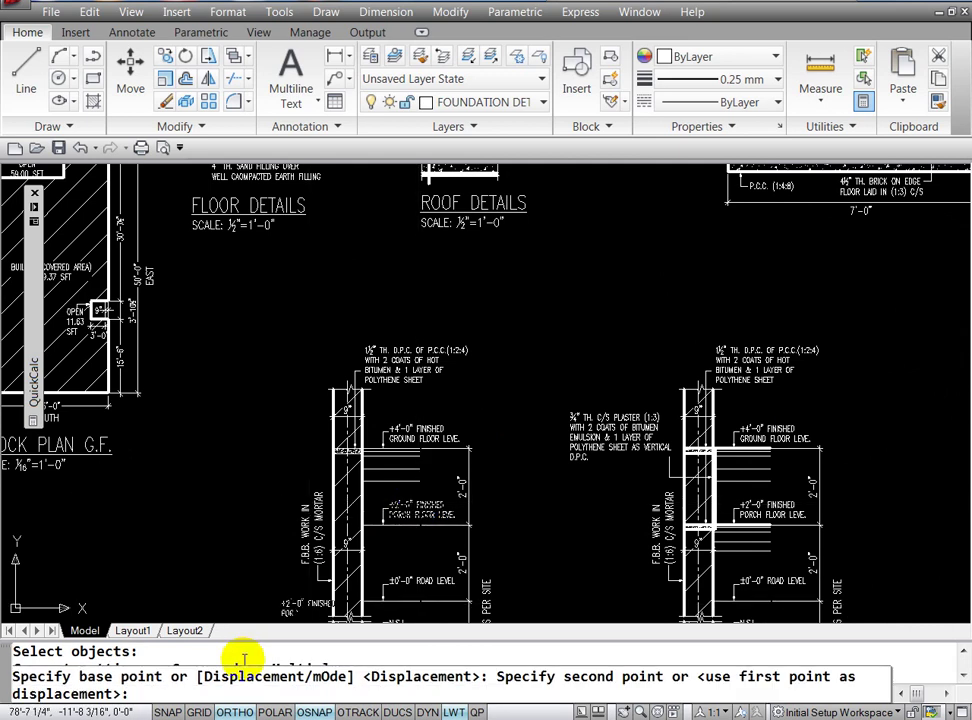
key(F8)
text('P)
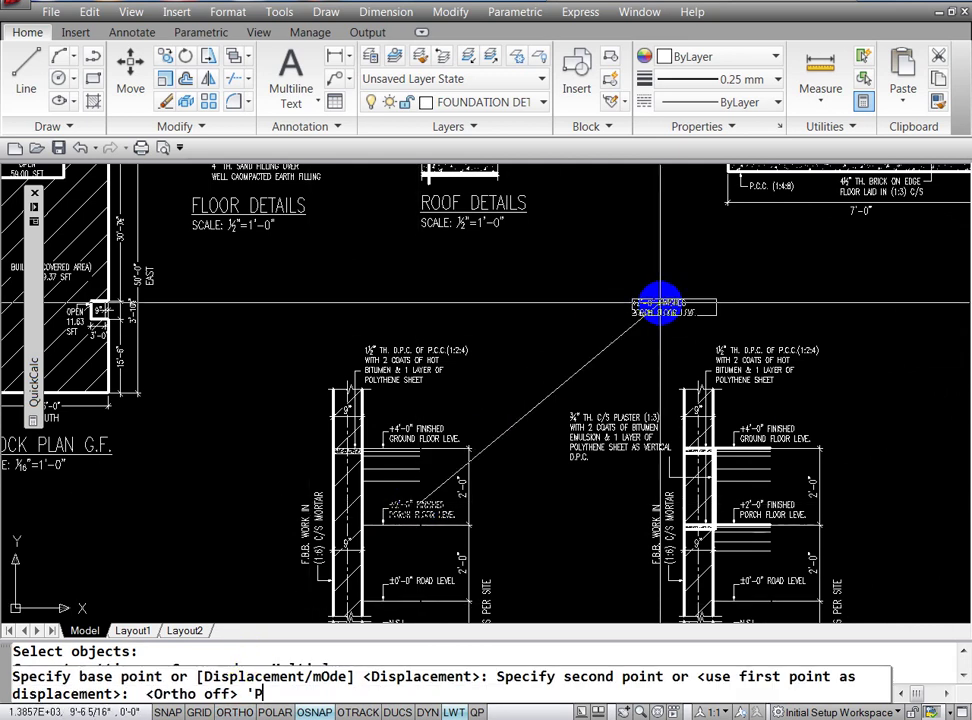
key(Return)
mouse_move(694, 256)
mouse_down()
mouse_move(475, 636)
mouse_move(497, 462)
mouse_up()
key(Return)
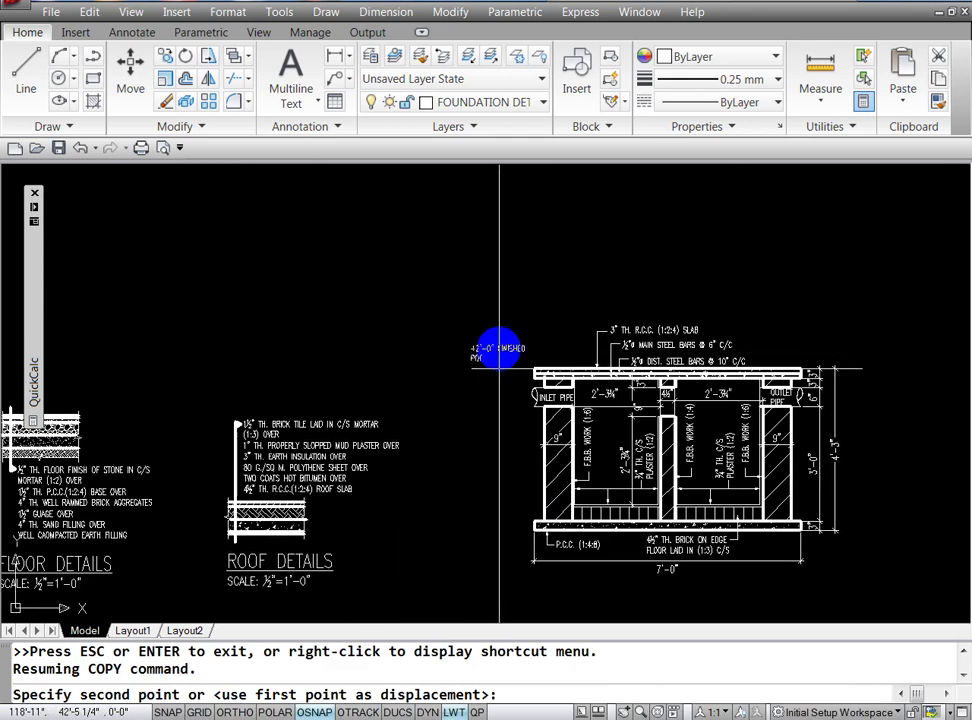
click(499, 348)
key(Return)
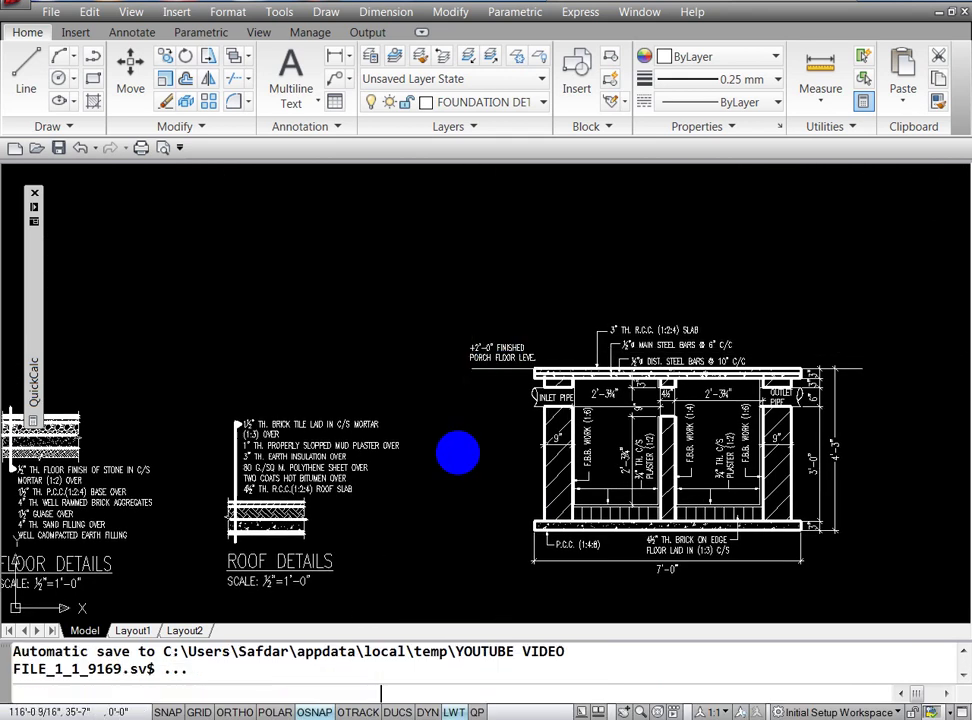
key(Escape)
key(Escape)
text(ed)
key(Return)
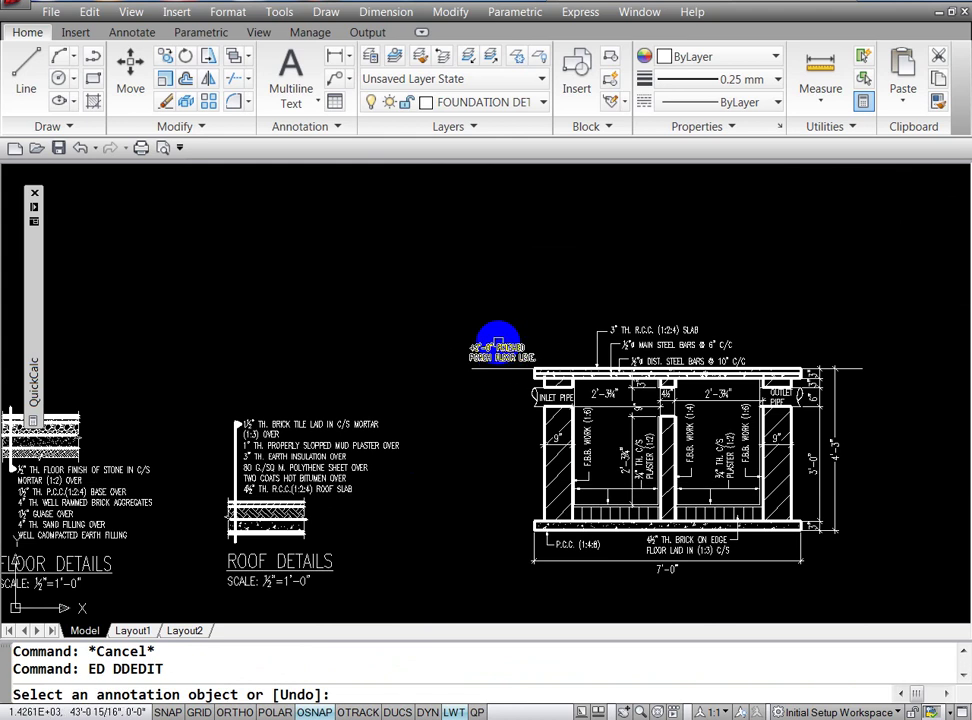
Step: Delete the +2'-0" level value so the label reads just FINISHED PORCH FLOOR LEVEL
click(481, 347)
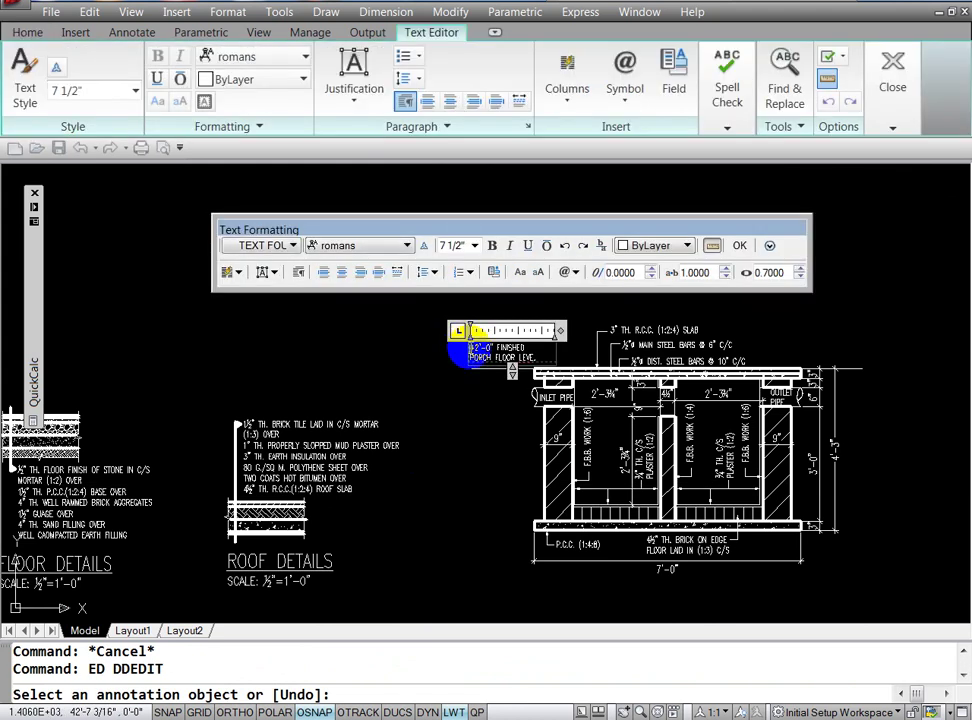
drag(470, 347, 527, 347)
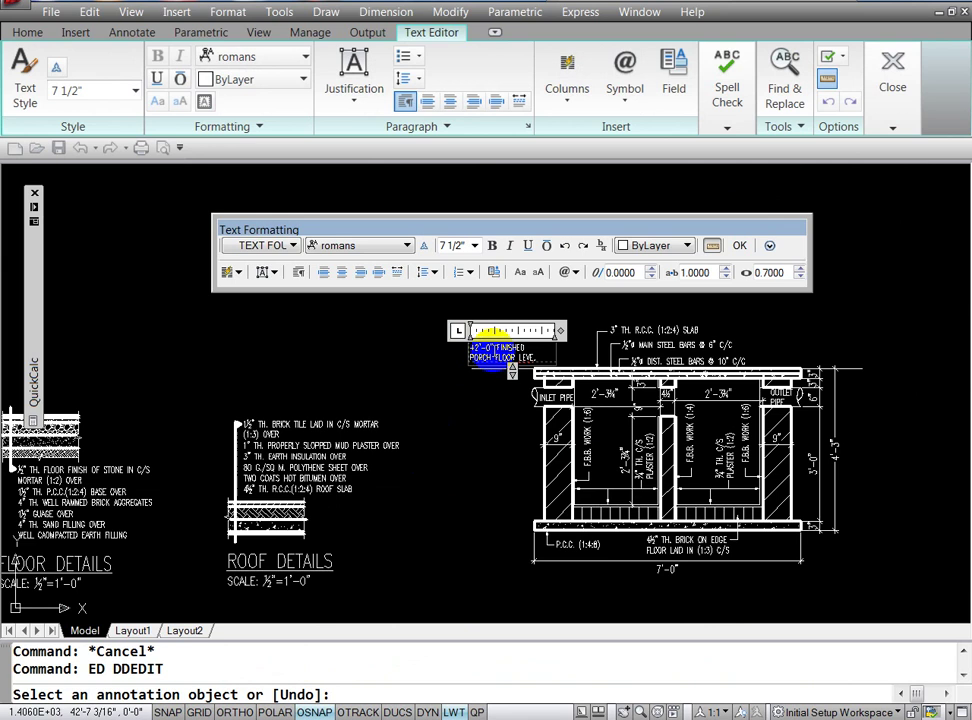
key(BackSpace)
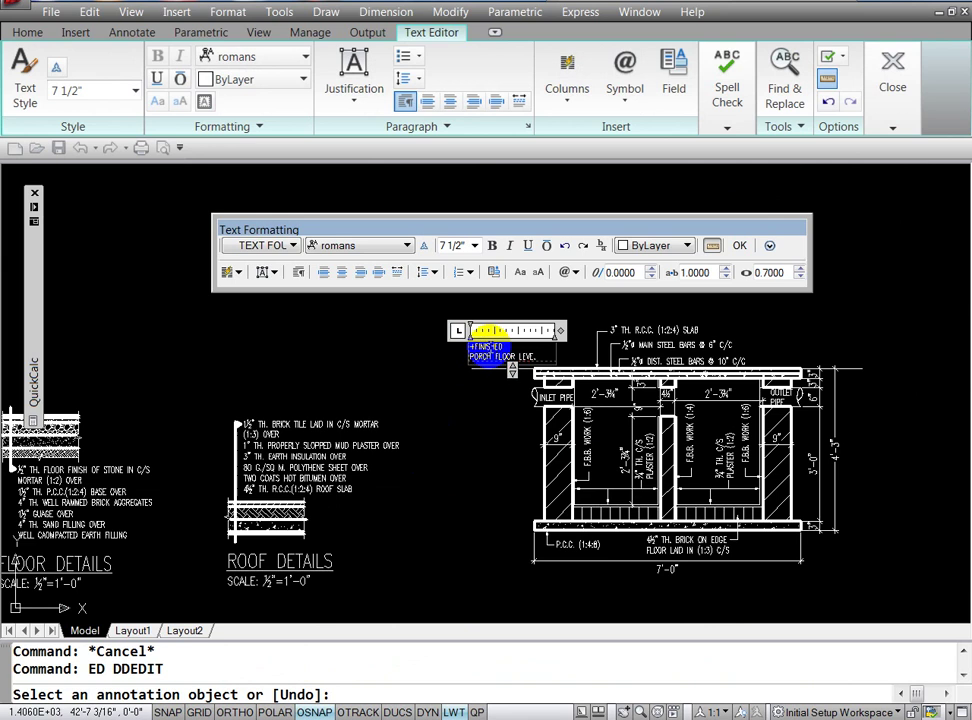
click(473, 406)
key(Return)
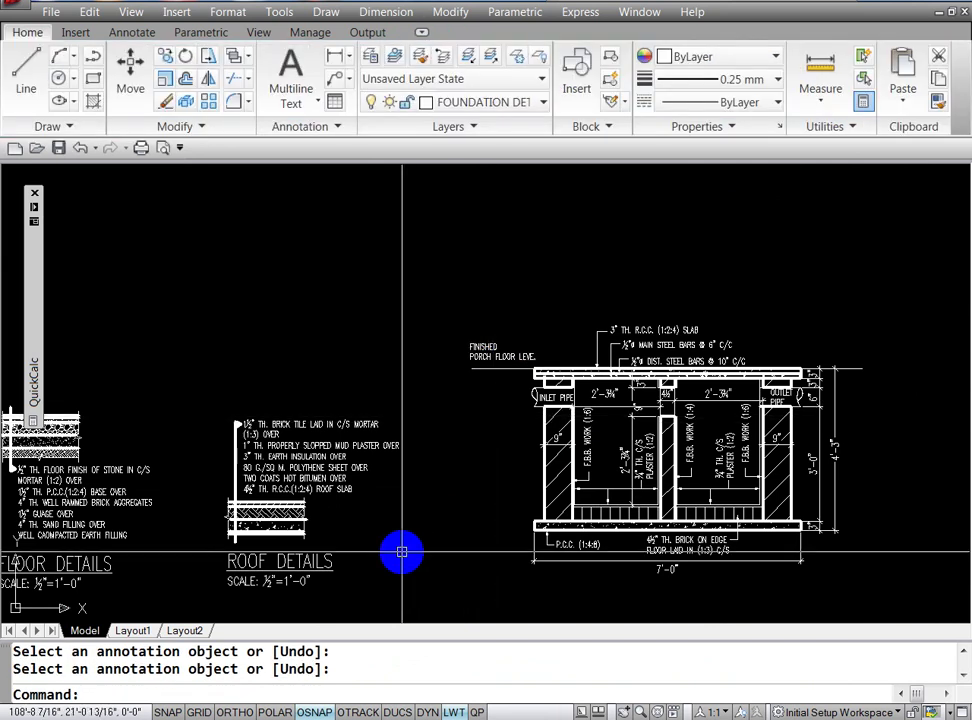
text(M)
Step: Move the porch floor level label to sit just above the slab's left end
key(Return)
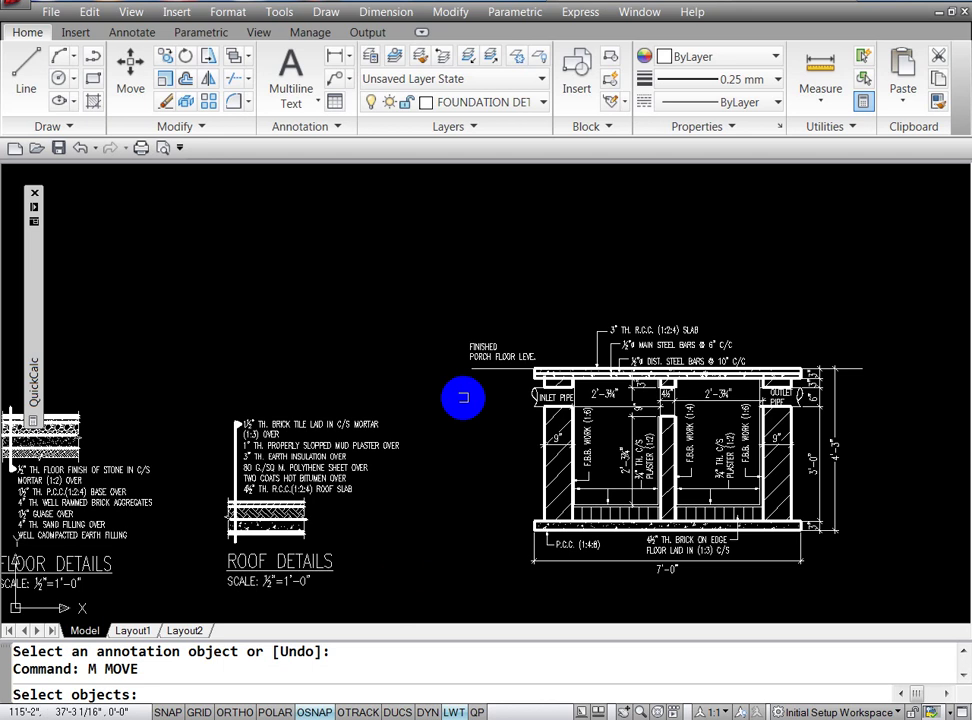
click(468, 351)
key(Return)
click(449, 400)
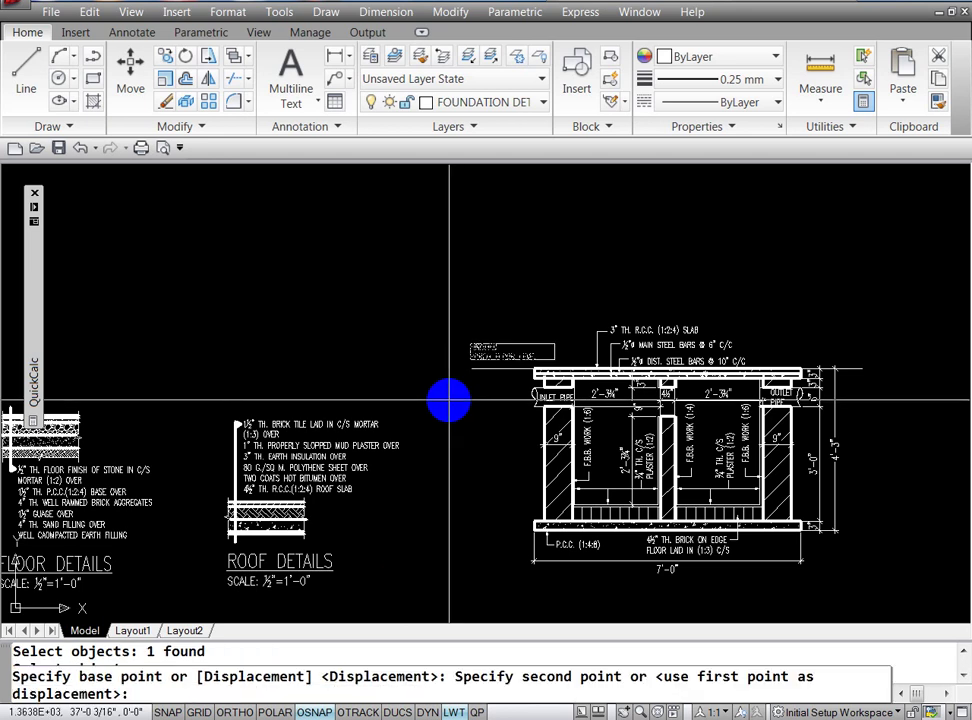
click(449, 401)
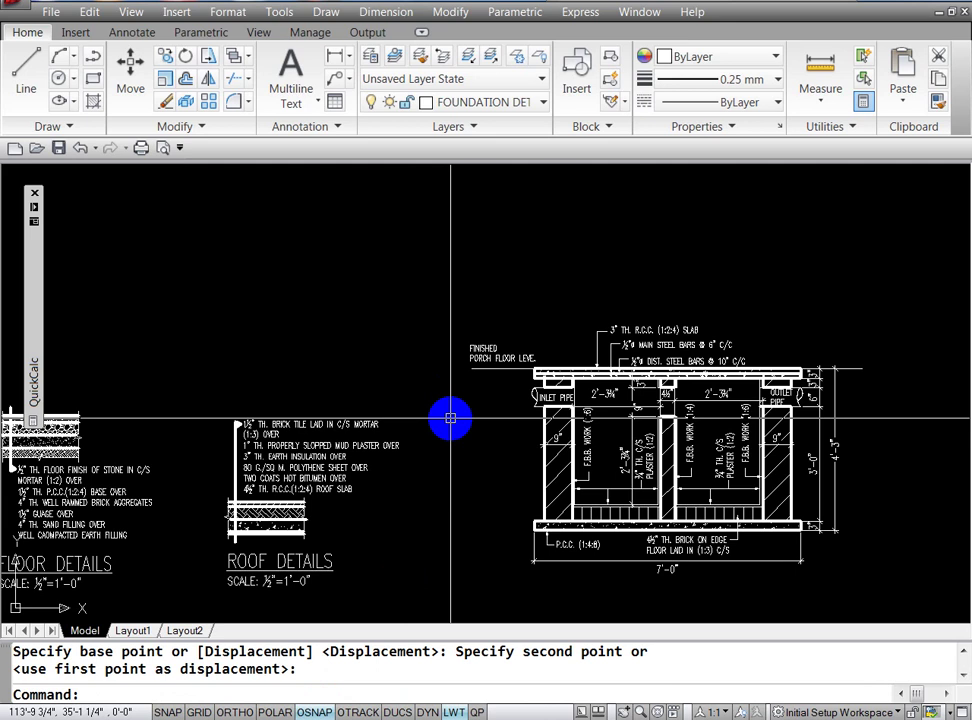
key(Escape)
key(Escape)
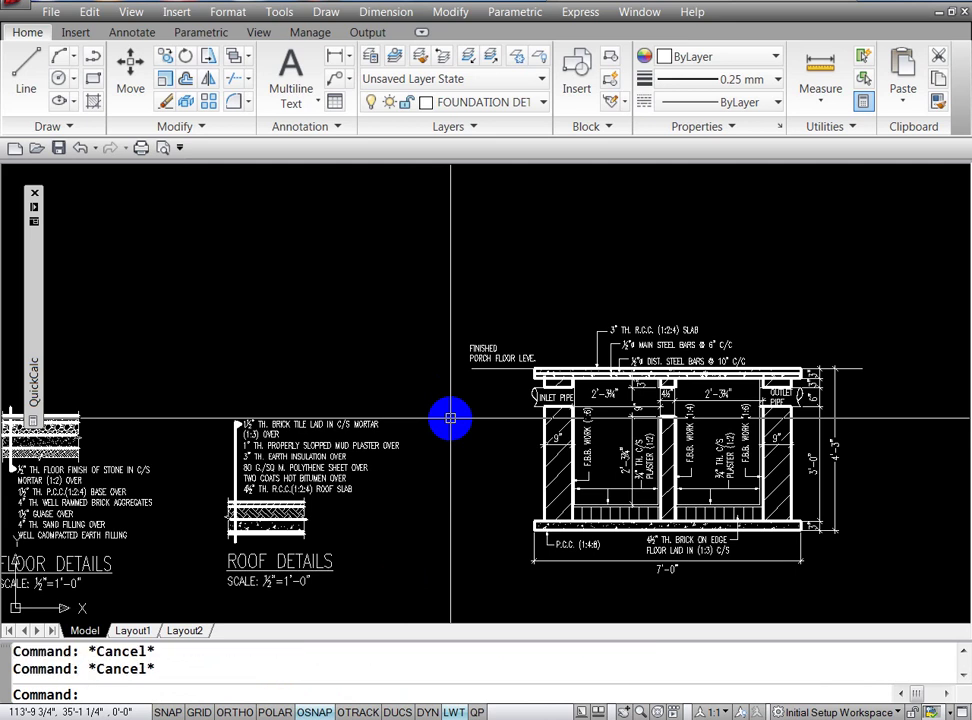
Step: Mirror the porch label about a vertical line through the tank centre, keeping the original
text(MI)
key(Return)
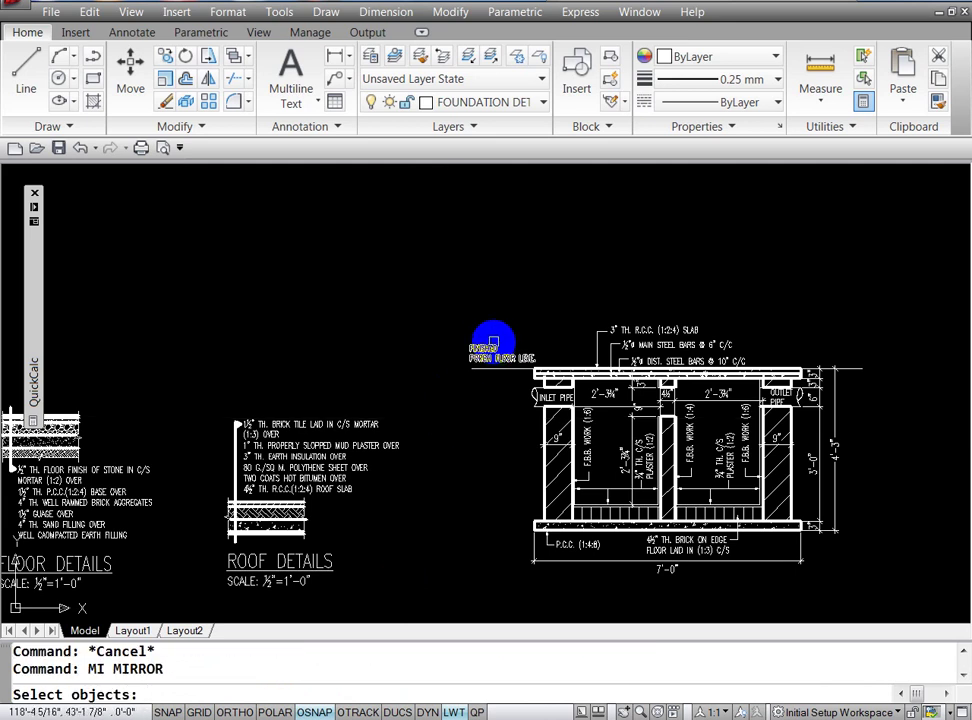
click(482, 350)
key(Return)
click(668, 568)
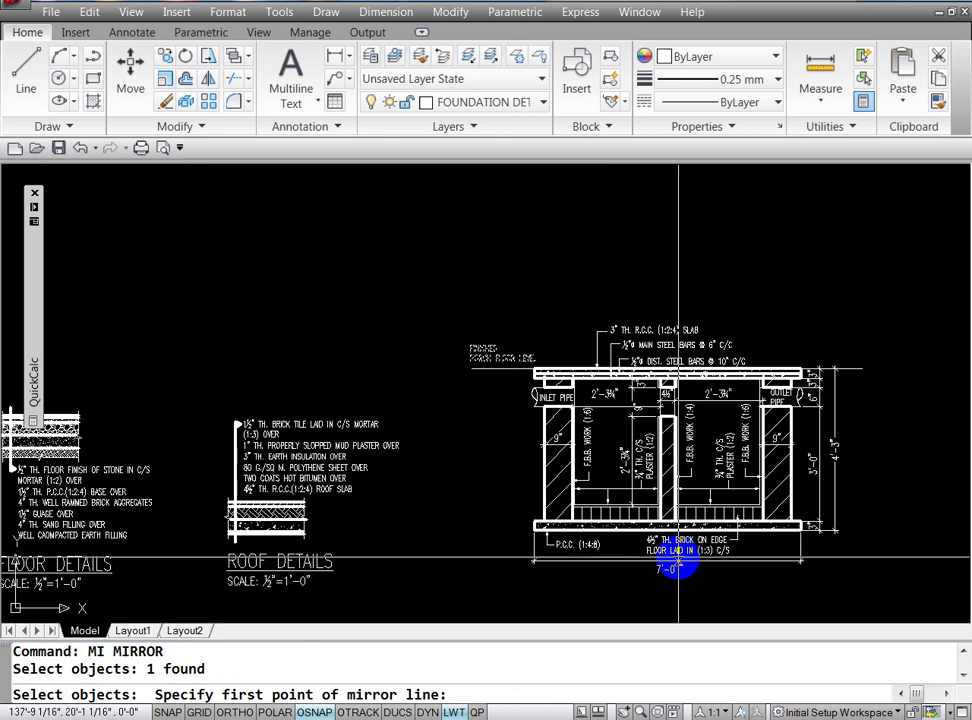
key(F8)
click(669, 611)
text(N)
key(Return)
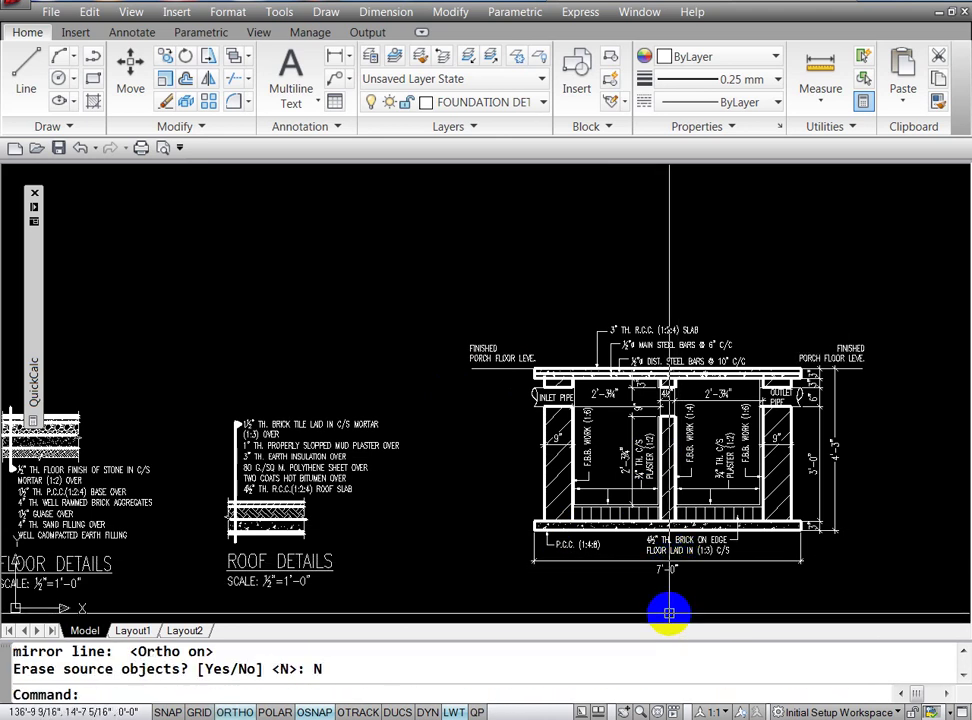
key(Escape)
key(Escape)
Step: Left-justify the lines of the mirrored right-side porch label
text(E)
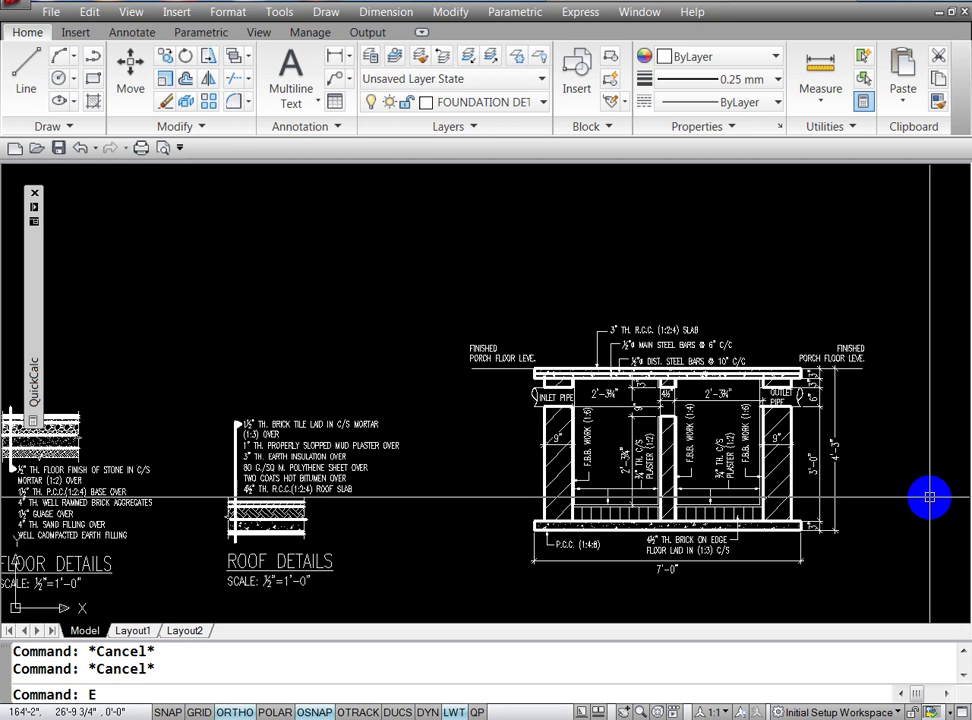
text(D)
key(Return)
click(848, 355)
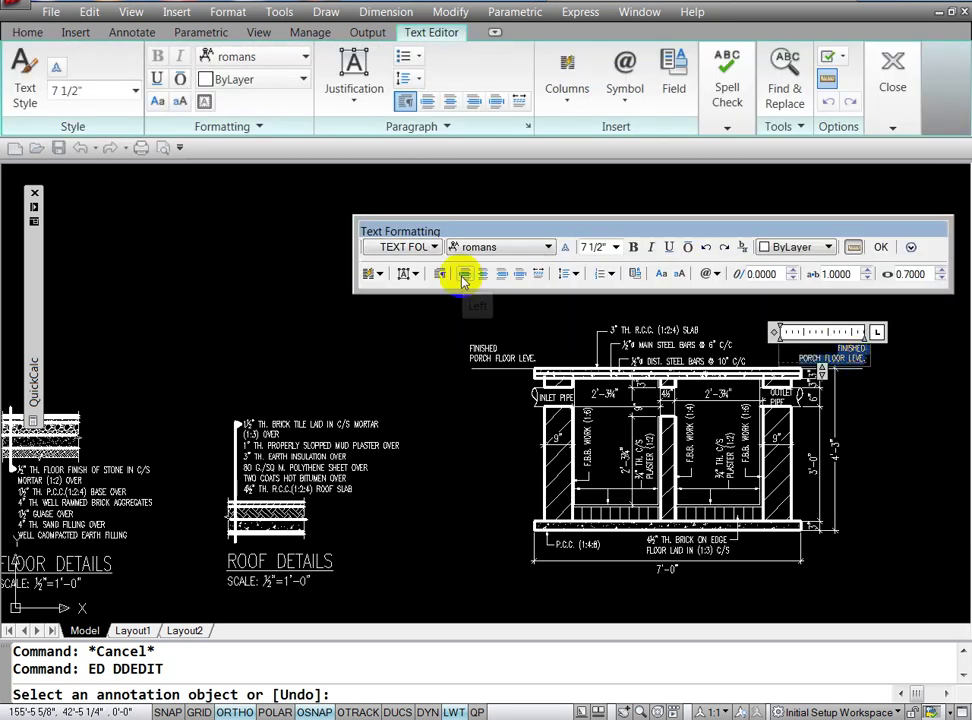
click(451, 360)
key(Escape)
key(Escape)
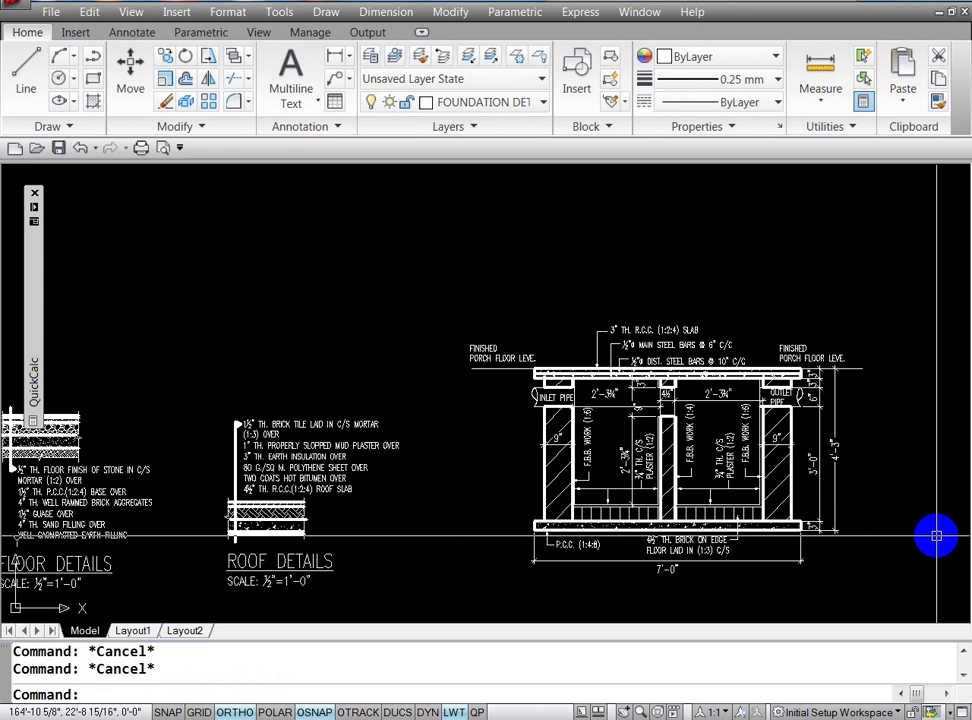
Step: Move the right-side porch label to sit above the slab's right end
text(M)
key(Return)
click(790, 348)
key(Return)
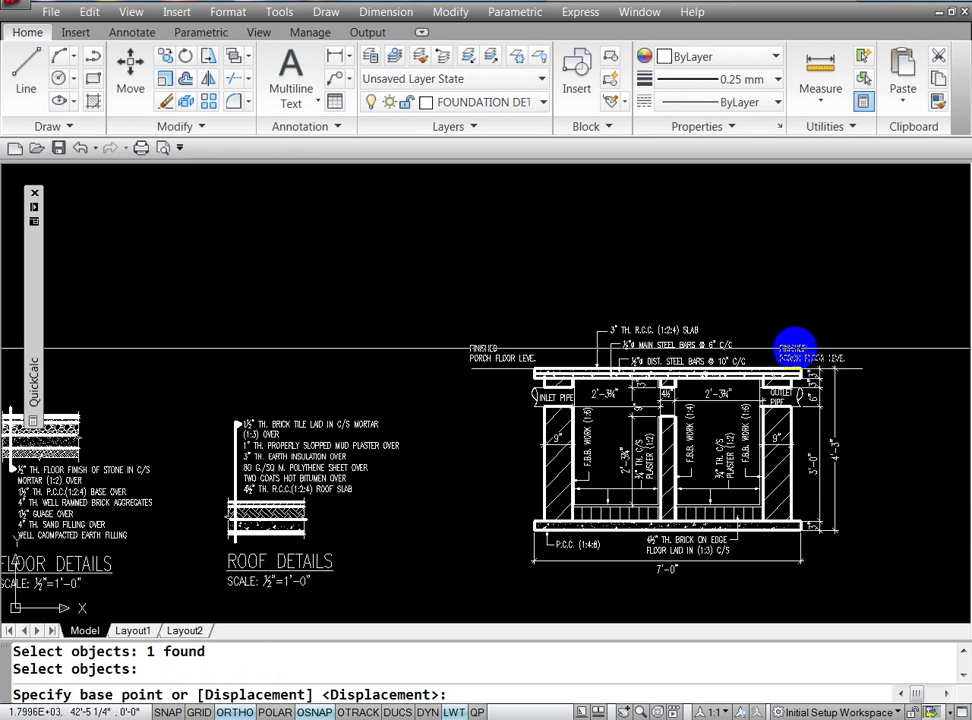
click(794, 347)
click(805, 347)
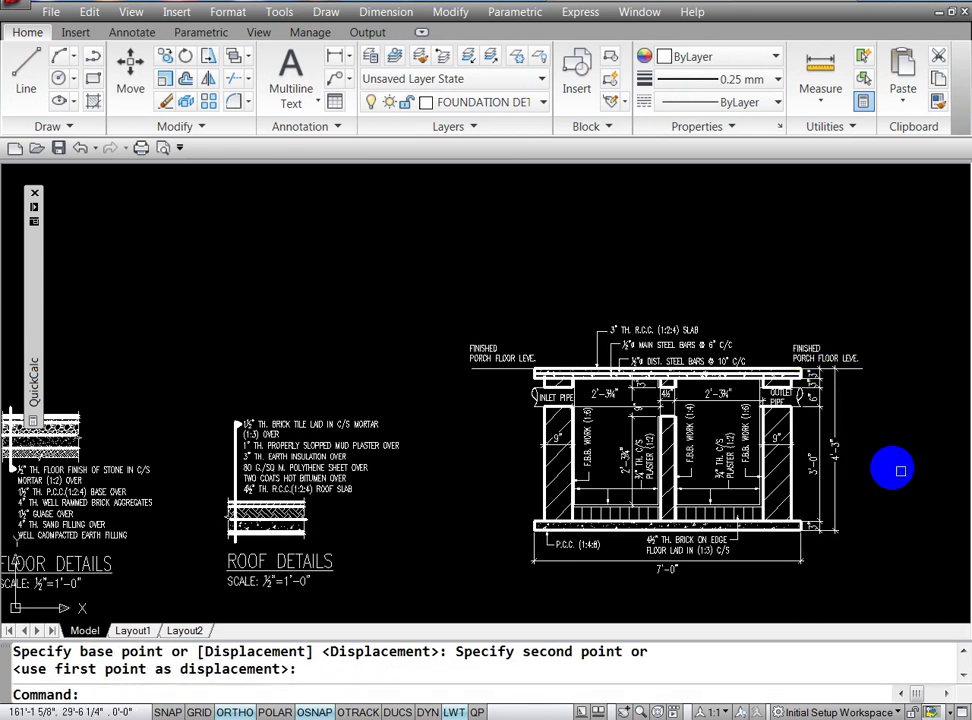
key(Escape)
key(Escape)
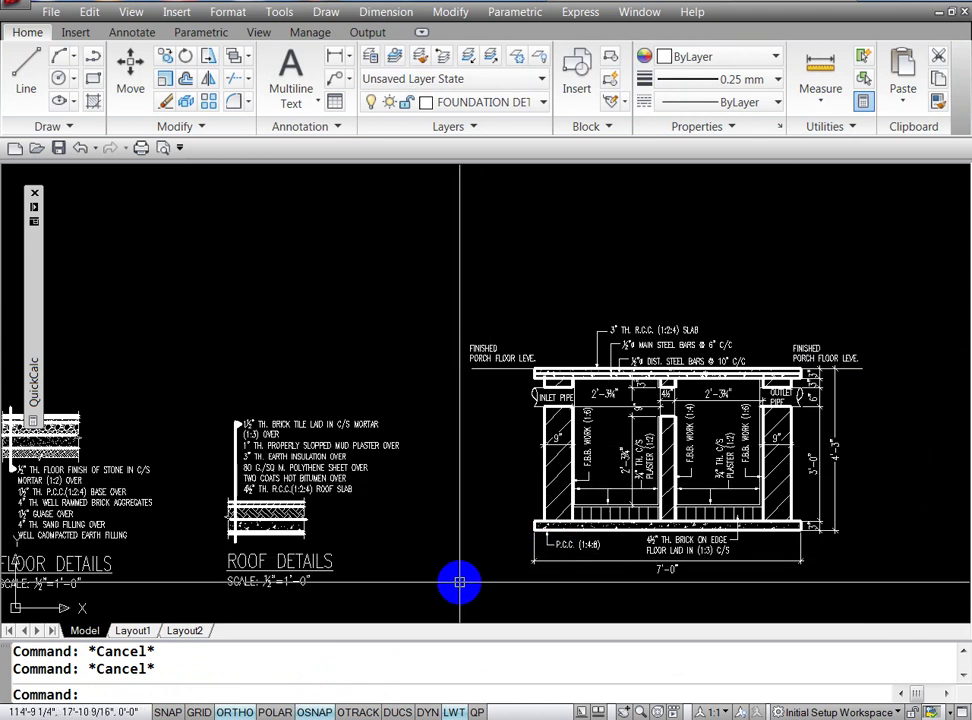
text(P)
Step: Pan the view to show more of the detail sheet
key(Return)
drag(458, 573, 521, 382)
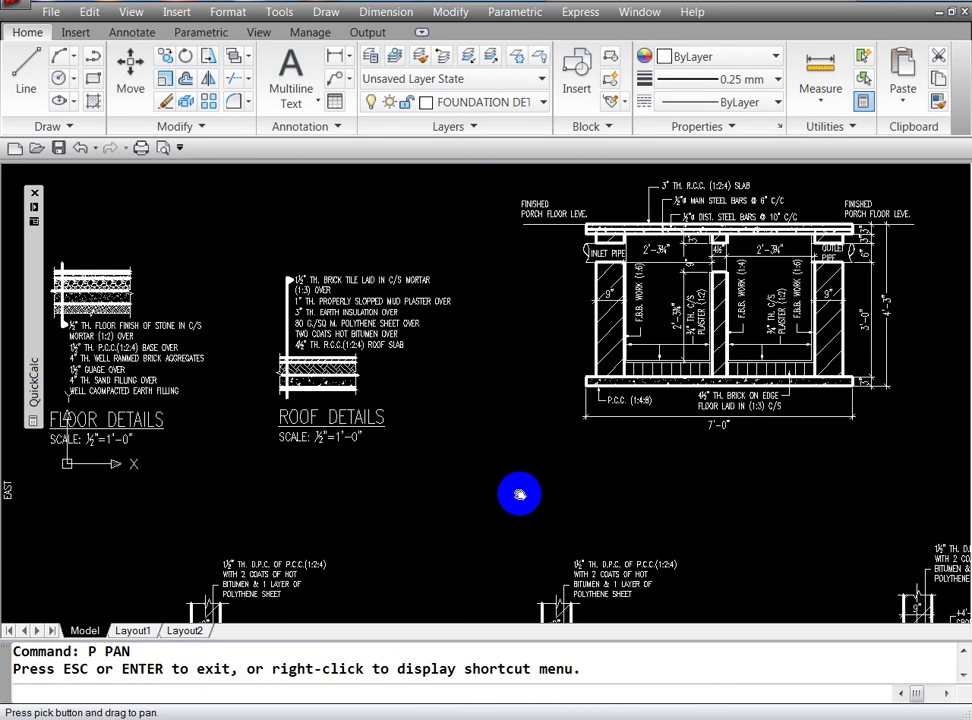
mouse_move(516, 495)
mouse_down()
mouse_move(498, 512)
mouse_move(495, 344)
mouse_move(445, 438)
mouse_move(449, 376)
mouse_move(402, 471)
mouse_up()
key(Escape)
text(C)
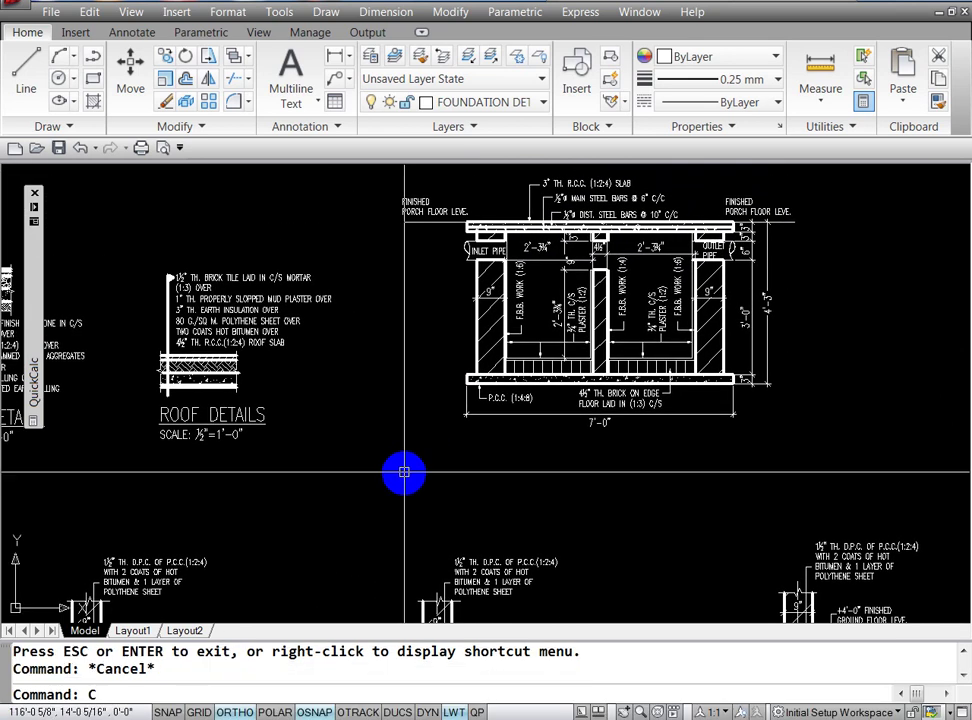
text(O)
key(Escape)
key(Escape)
key(Return)
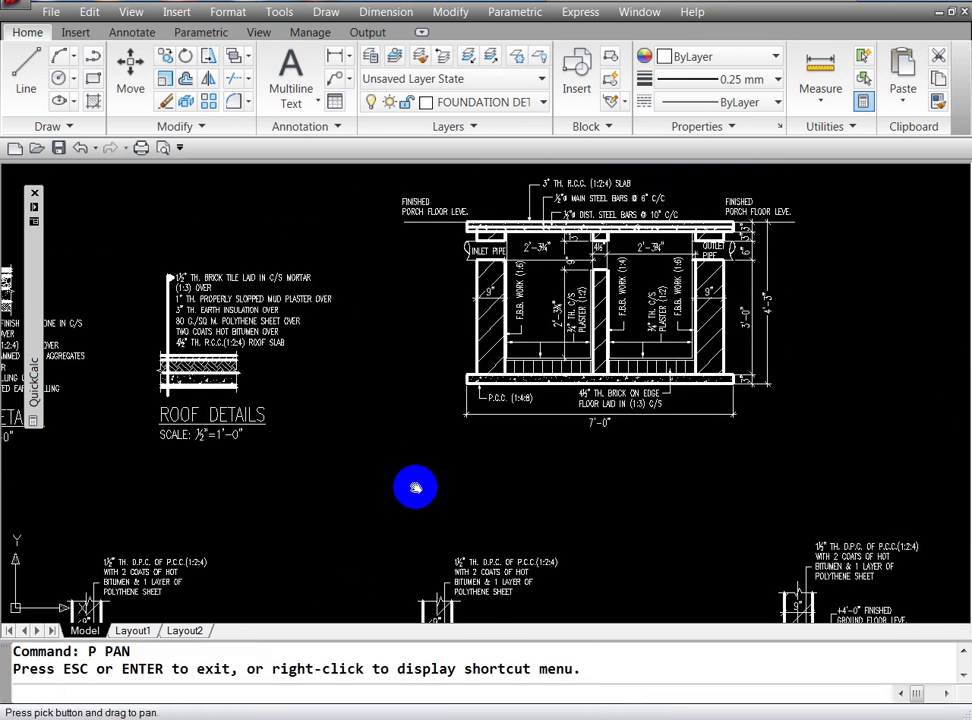
key(Return)
Step: Abandon copying the ROOF DETAILS title and pan to bring the foundation details titles into view
text(C)
key(Return)
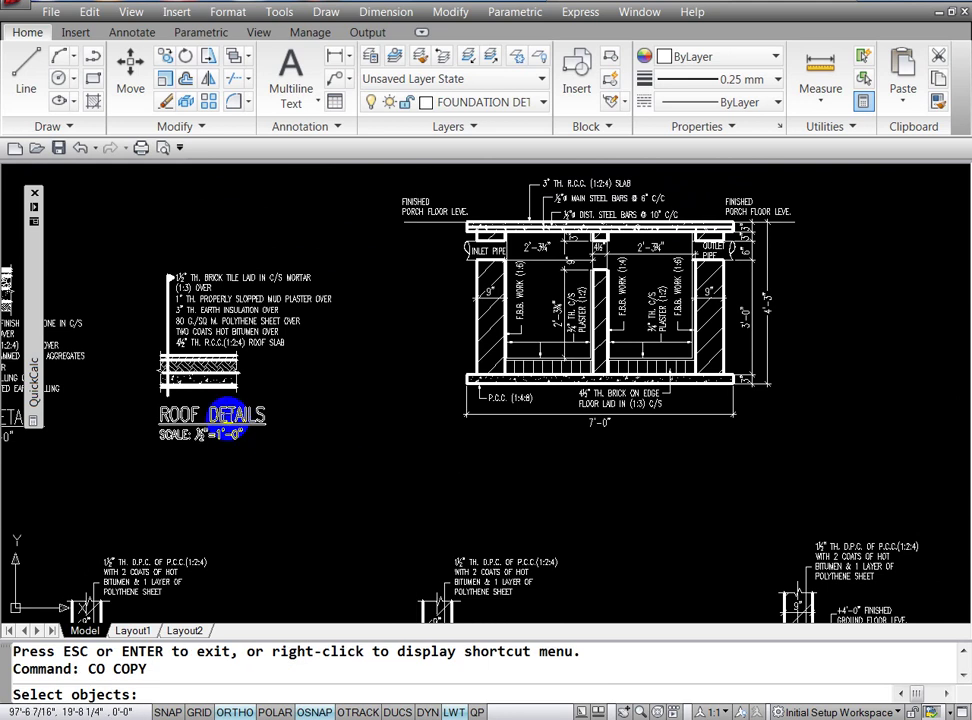
click(215, 428)
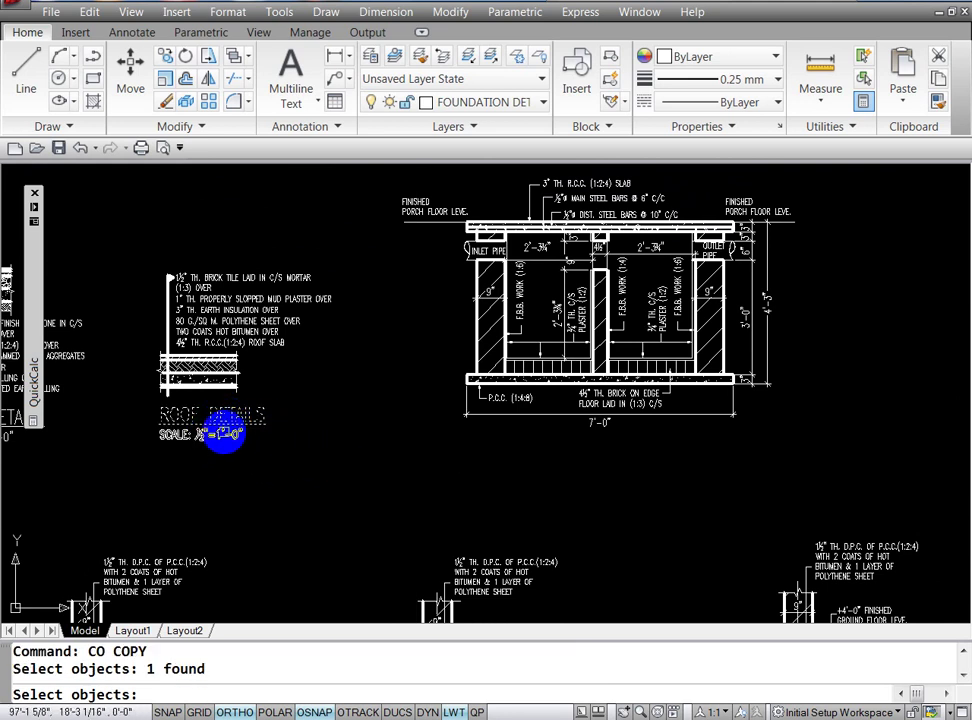
key(Escape)
key(Escape)
key(Escape)
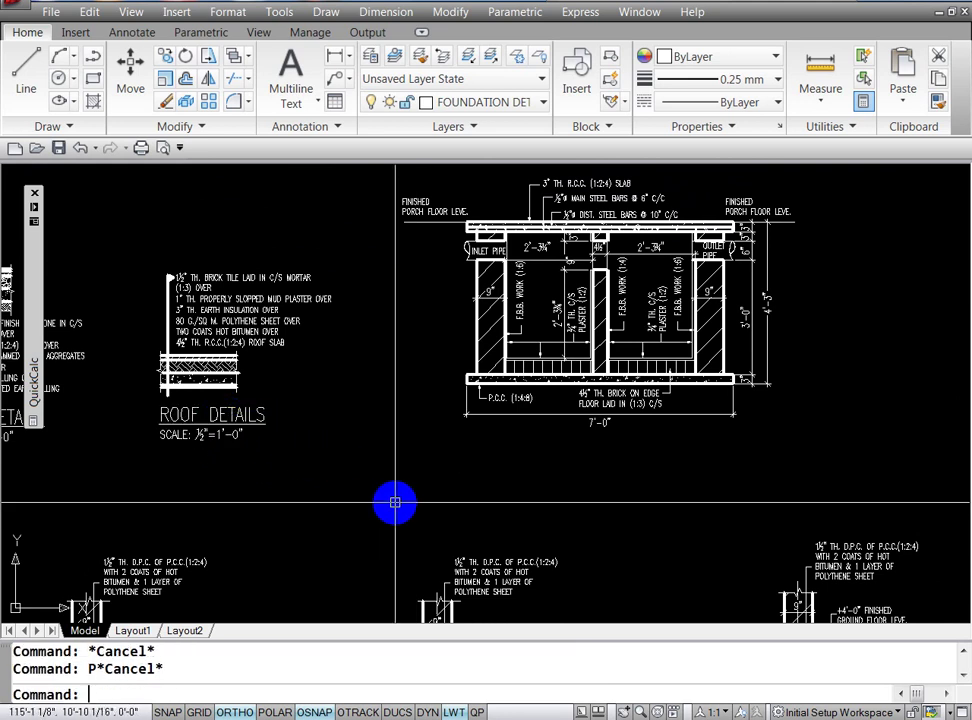
text(p)
key(Return)
mouse_move(430, 527)
mouse_down()
mouse_move(390, 254)
mouse_move(458, 388)
mouse_move(433, 321)
mouse_up()
key(Escape)
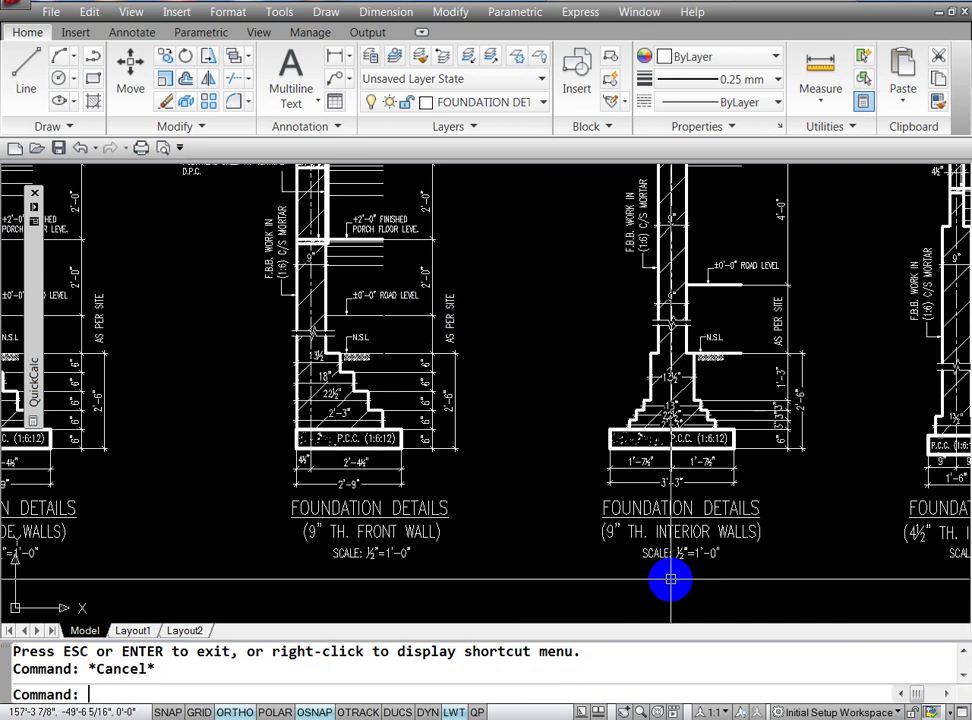
Step: Copy the FOUNDATION DETAILS (9" TH. INTERIOR WALLS) title and ½"=1'-0" note below the septic tank section
text(o)
key(Return)
click(642, 525)
key(Return)
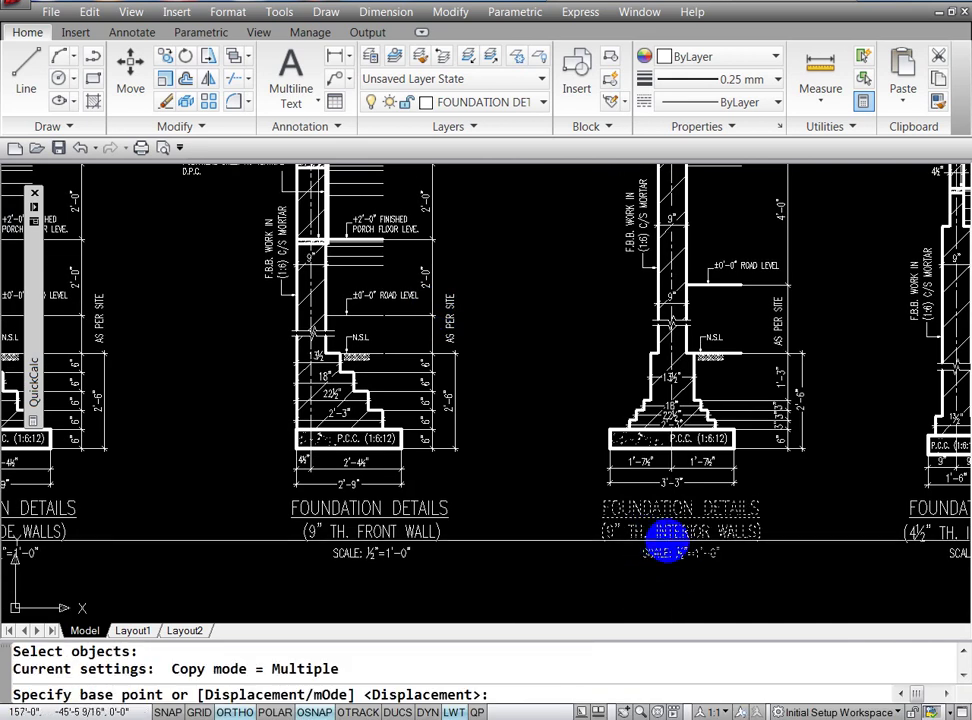
click(660, 555)
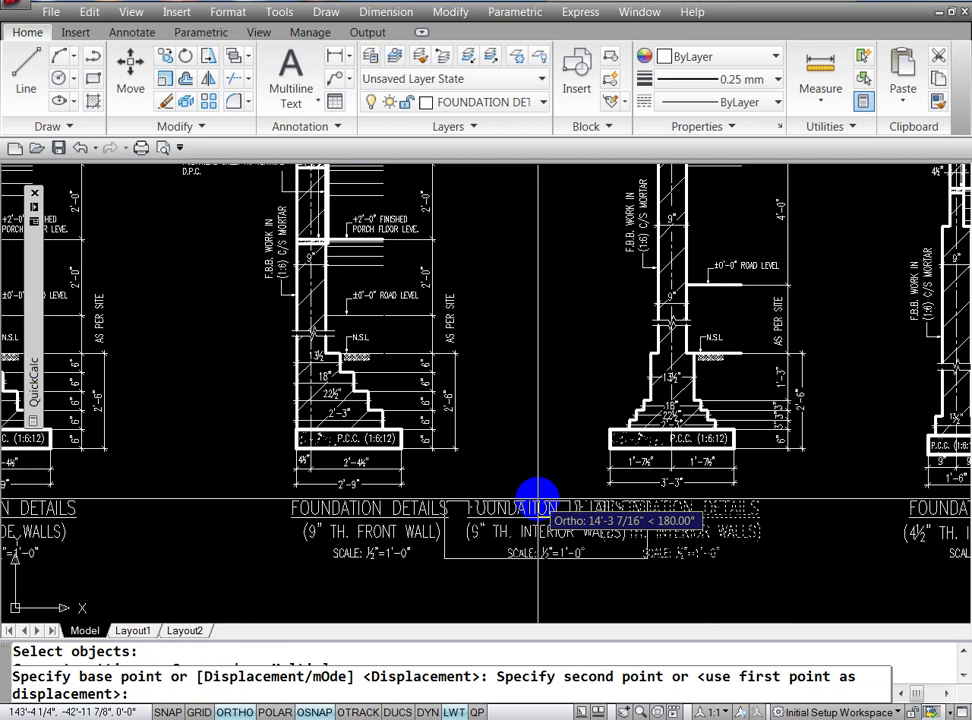
key(F8)
text('P)
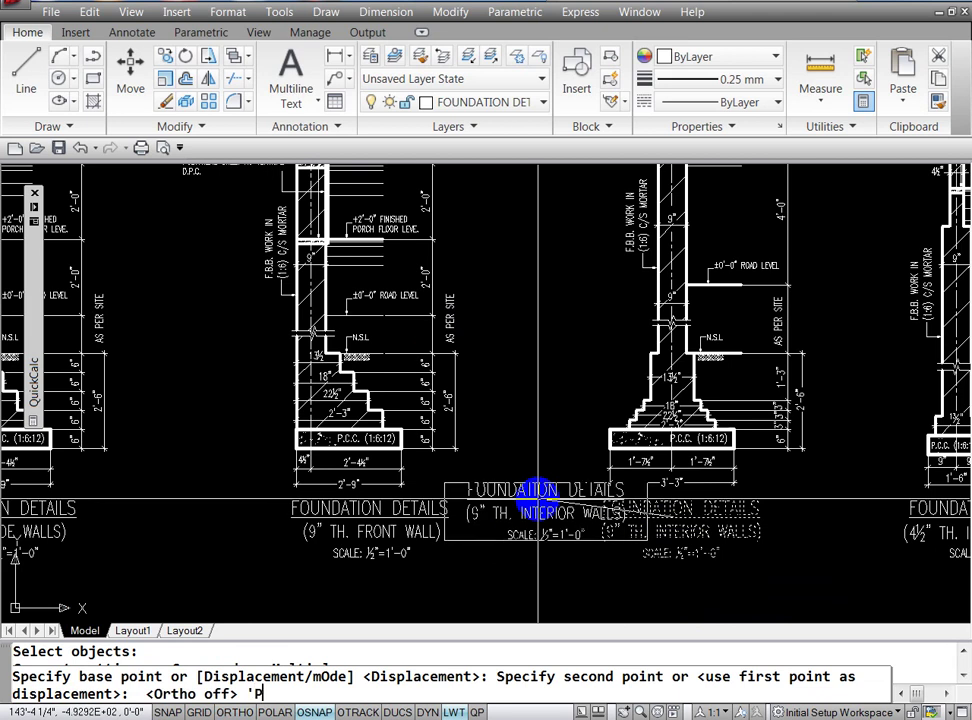
key(Return)
mouse_move(531, 501)
mouse_down()
mouse_move(549, 423)
mouse_move(607, 369)
mouse_move(697, 652)
mouse_up()
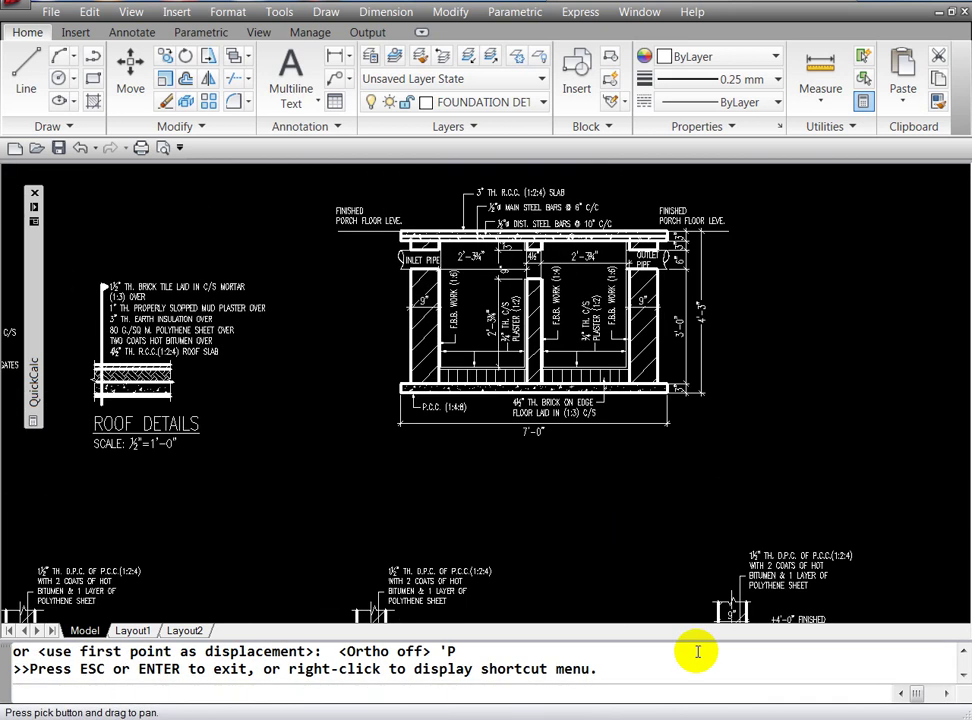
key(Escape)
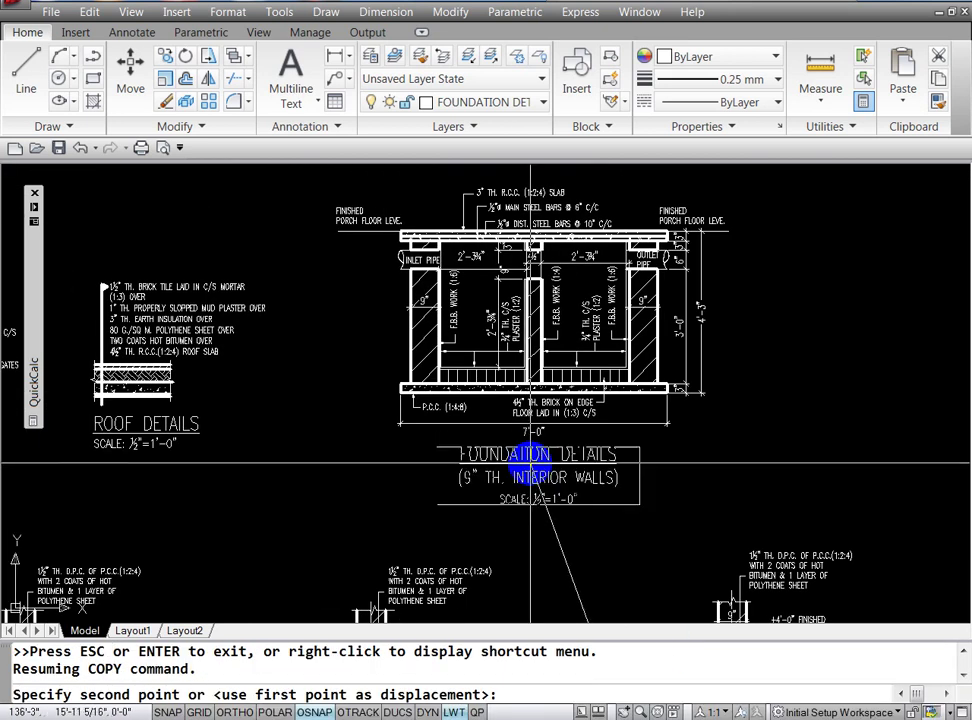
click(531, 462)
key(Escape)
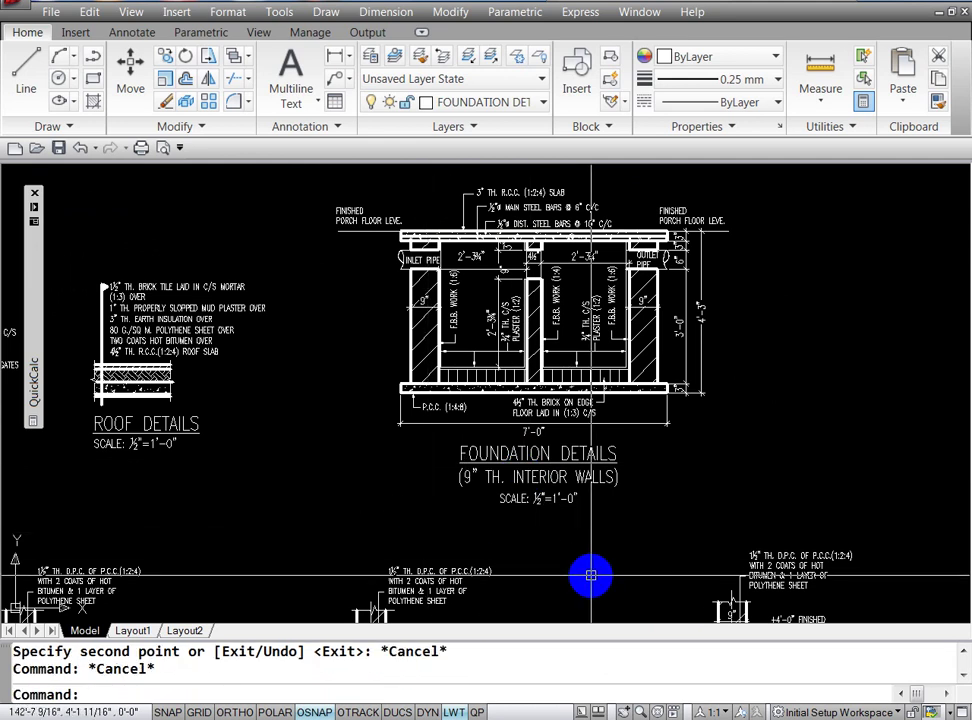
text(ed)
key(Return)
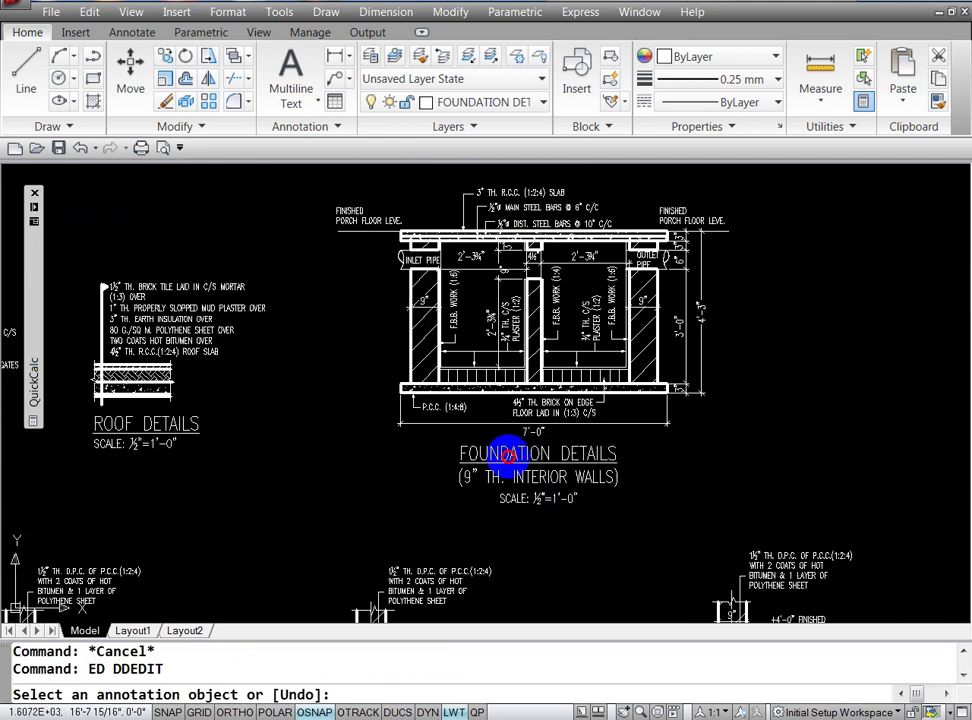
Step: Change the copied title to SEPTIC TANK DETAILS and delete the interior walls line
click(510, 455)
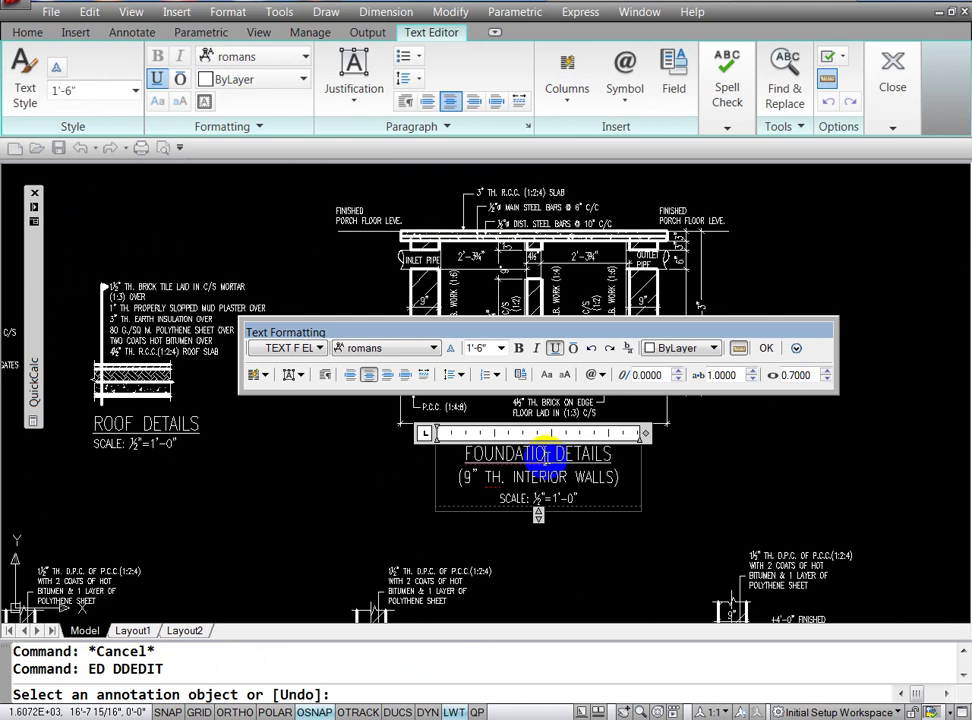
key(BackSpace)
key(BackSpace)
key(BackSpace)
key(BackSpace)
key(BackSpace)
key(BackSpace)
key(BackSpace)
text(S)
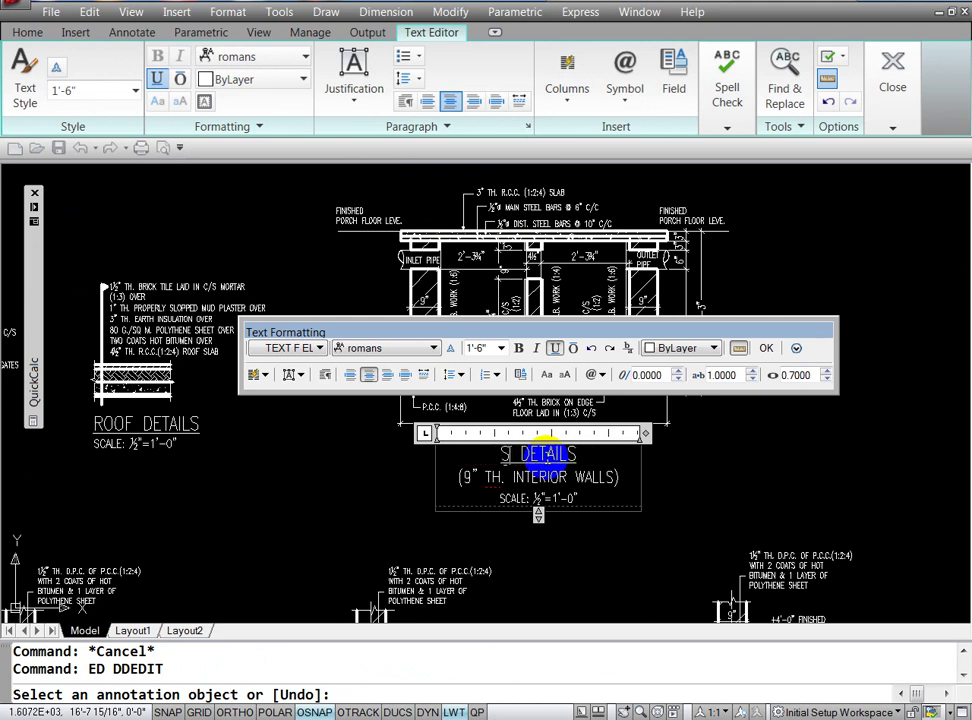
text(EPTI)
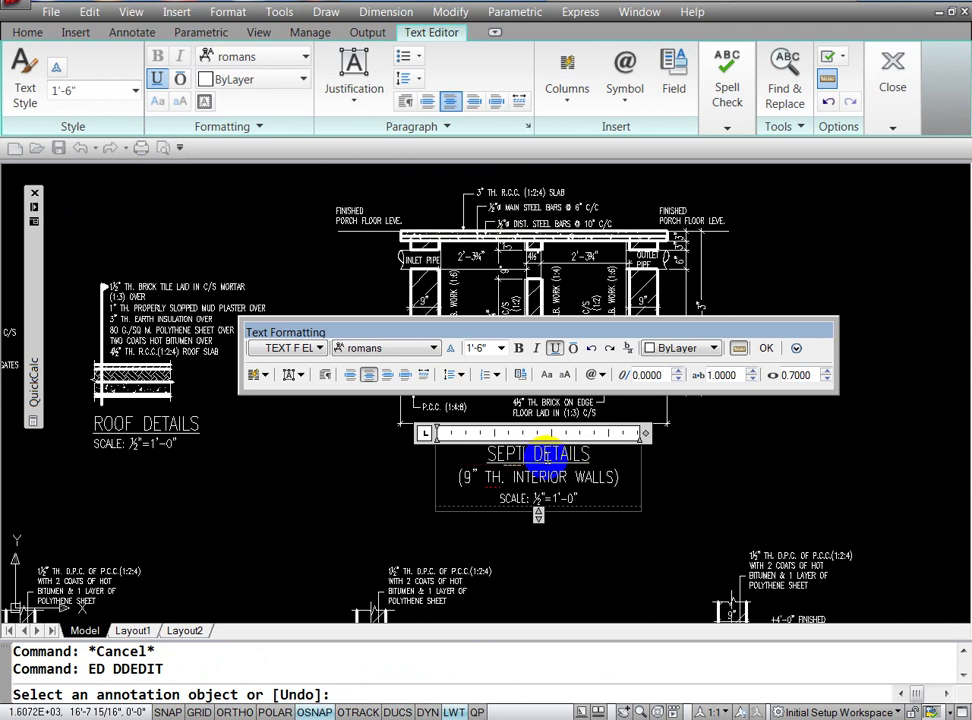
text(C TANK)
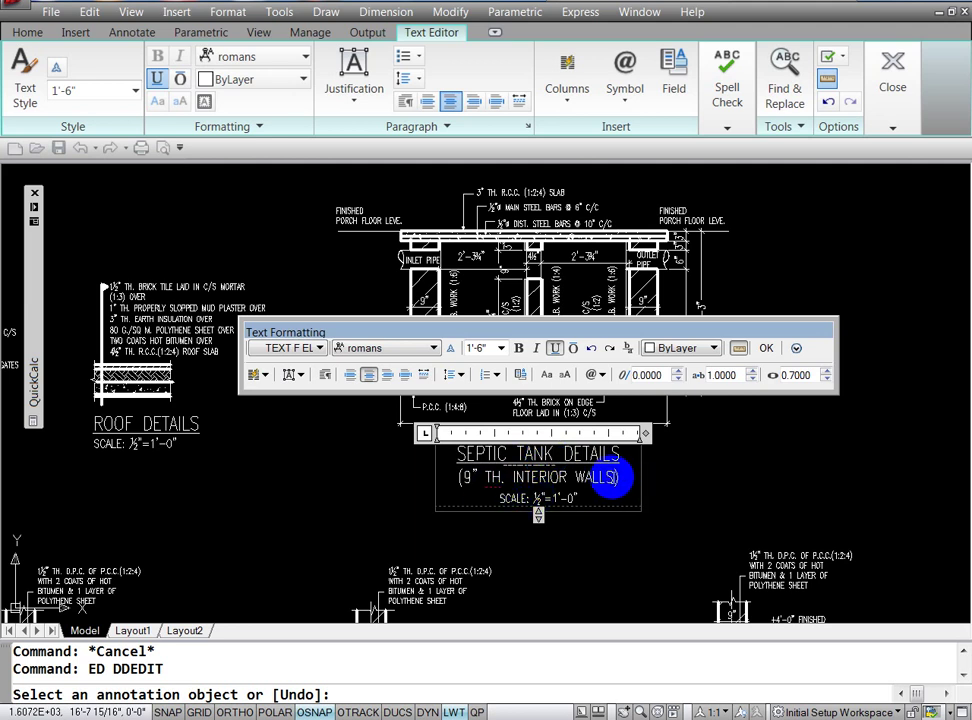
click(620, 483)
key(BackSpace)
key(BackSpace)
key(BackSpace)
key(BackSpace)
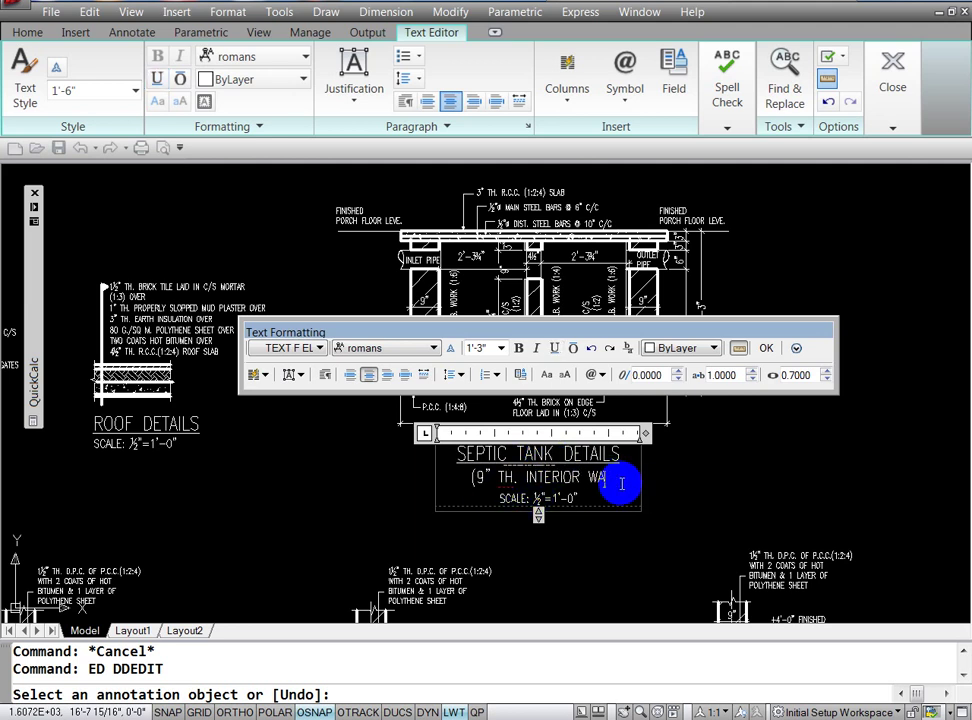
key(BackSpace)
key(BackSpace)
key(BackSpace)
key(BackSpace)
key(BackSpace)
key(BackSpace)
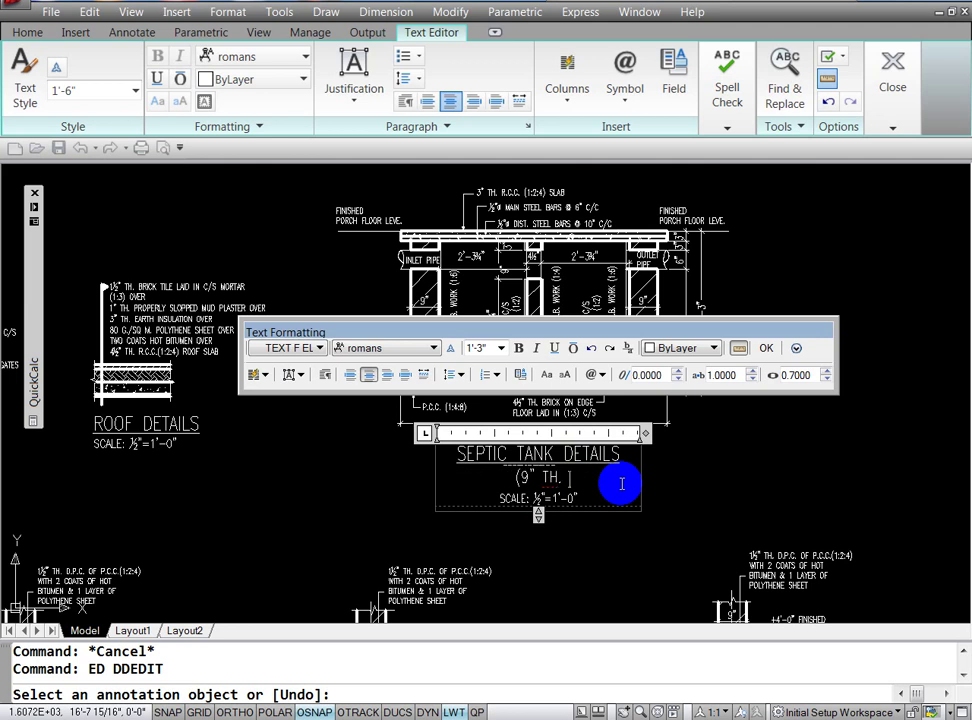
key(BackSpace)
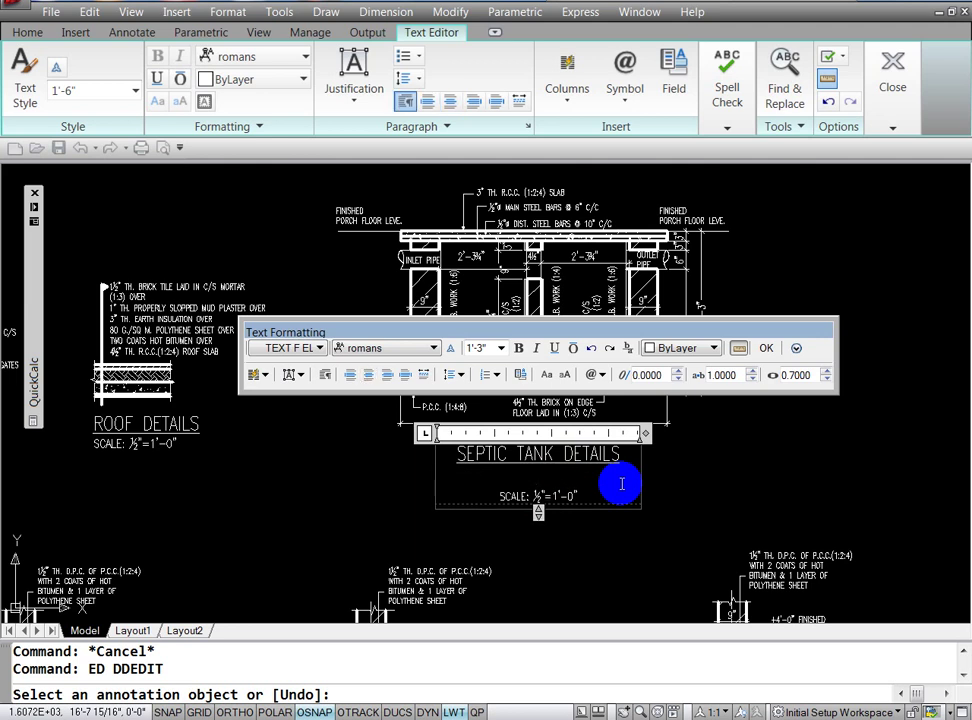
key(BackSpace)
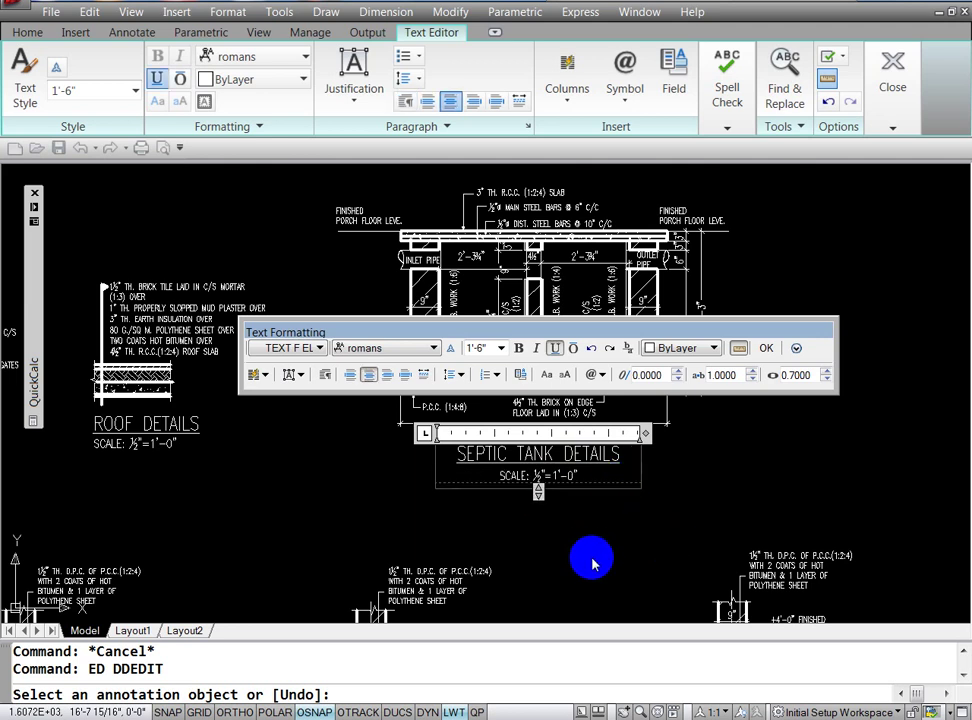
click(590, 560)
key(Return)
key(Escape)
key(Escape)
text(ED)
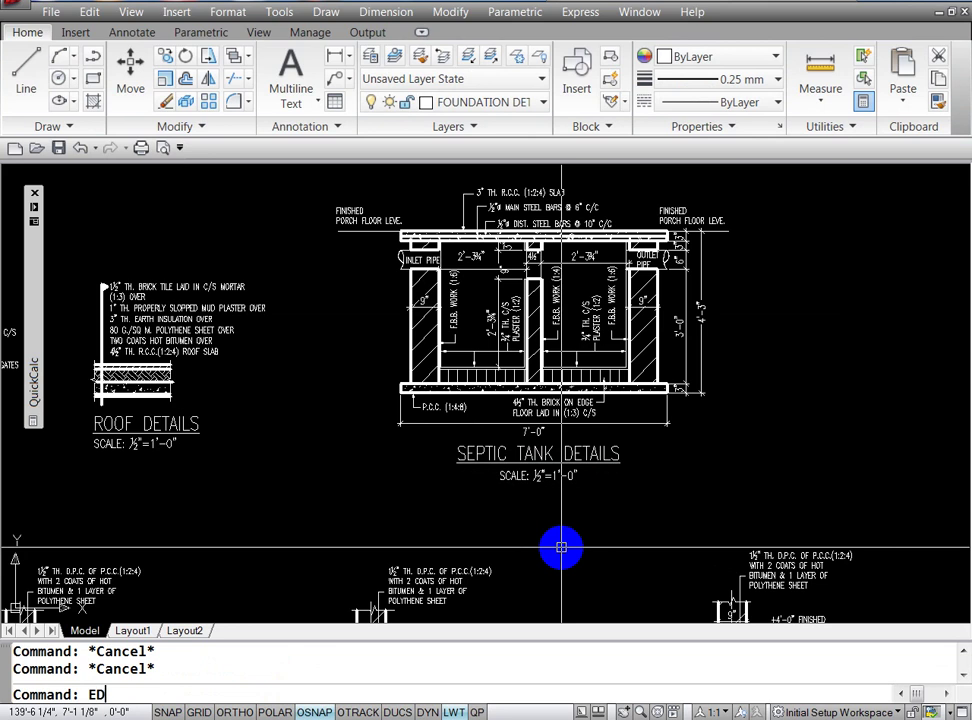
key(Escape)
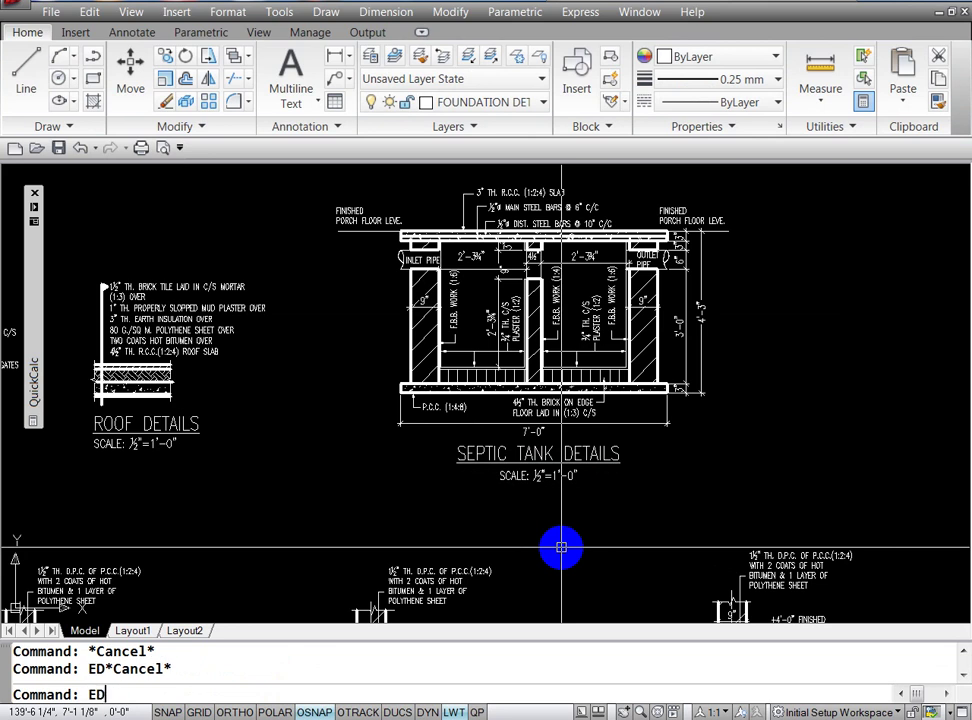
Step: Left-justify the SEPTIC TANK DETAILS title together with its ½"=1'-0" scale note
key(Return)
click(516, 484)
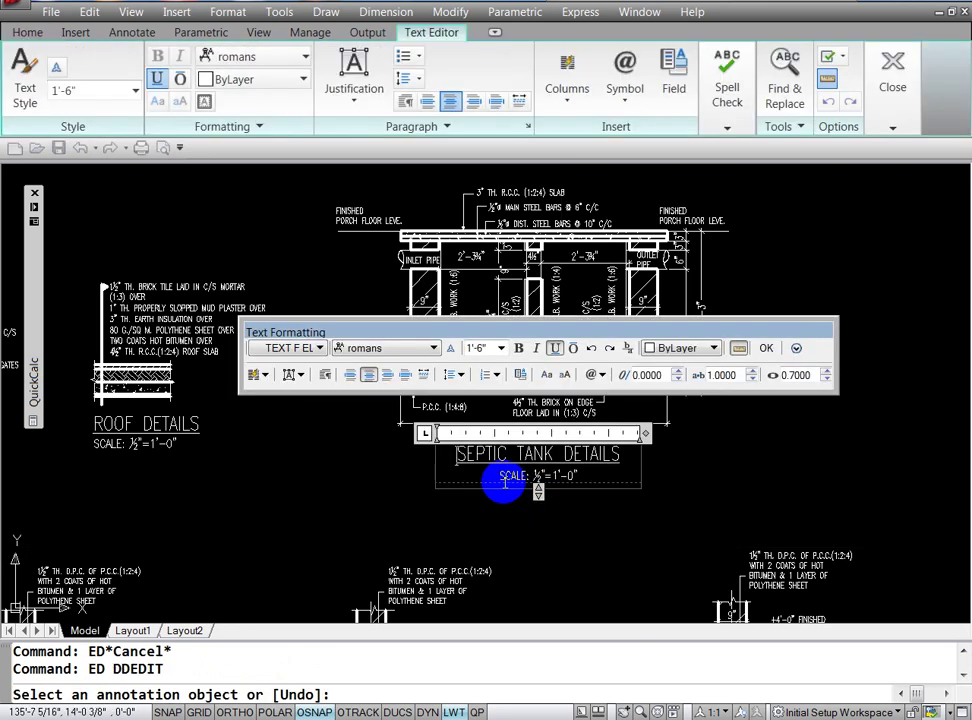
key(ctrl+a)
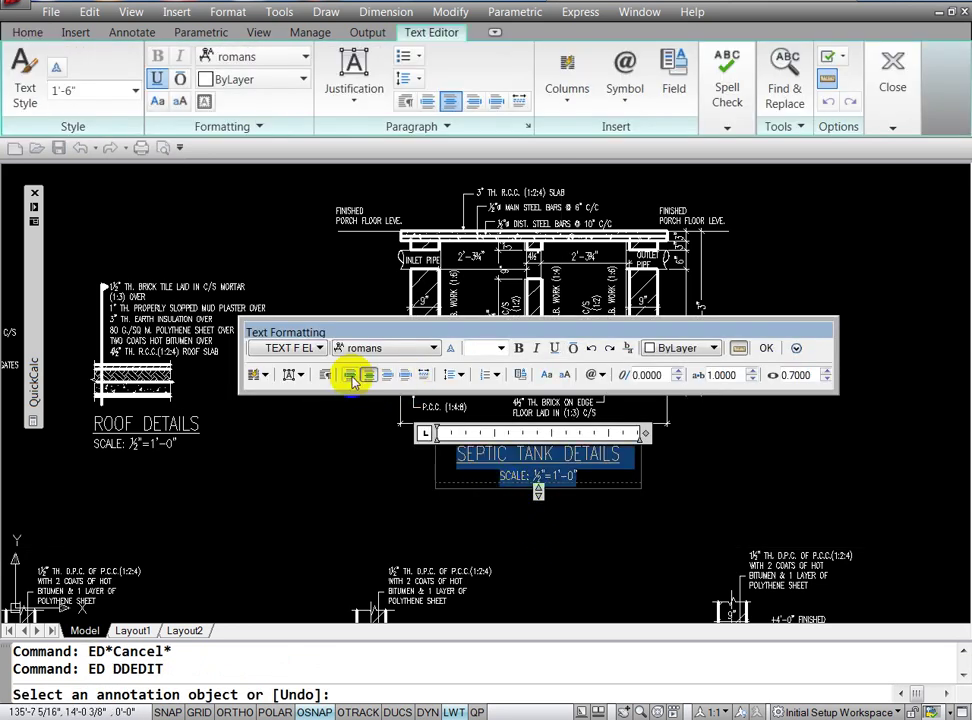
click(350, 376)
click(523, 553)
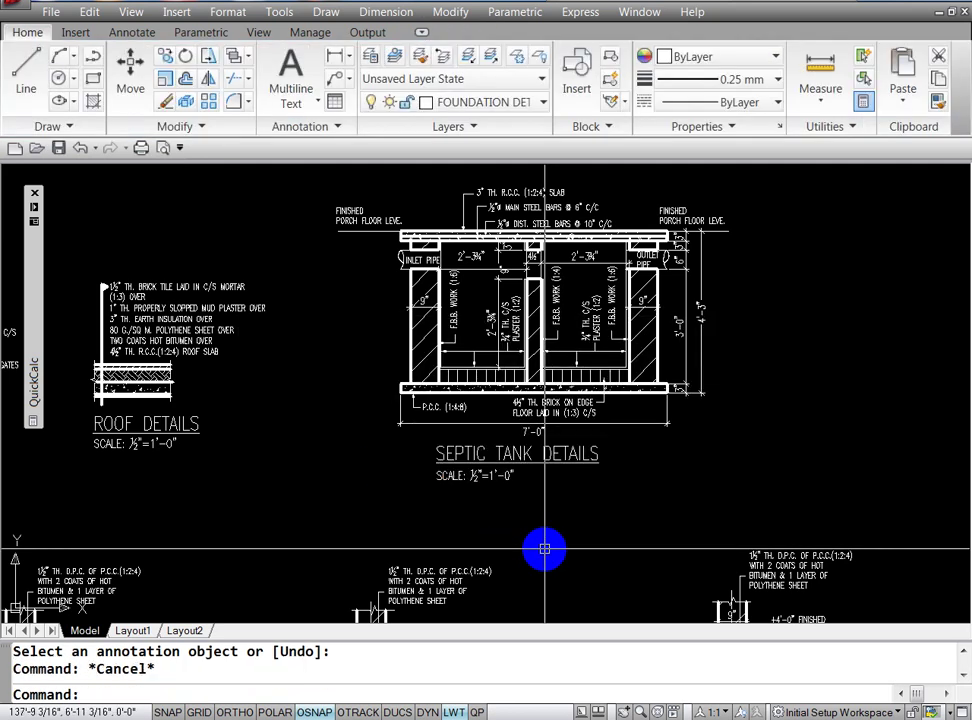
click(485, 694)
text(M)
key(Return)
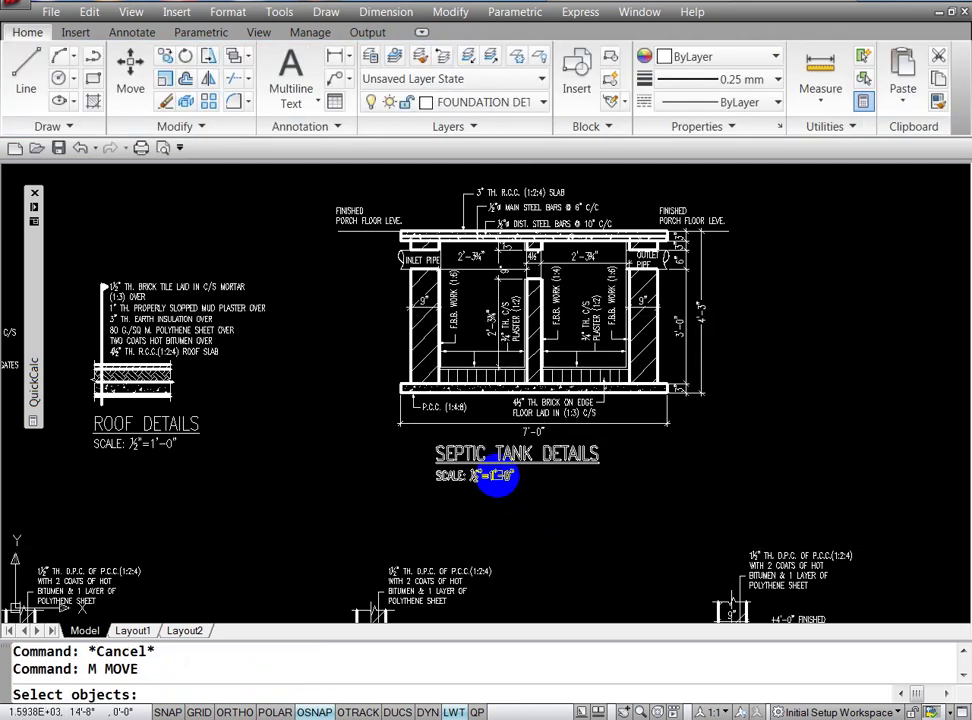
Step: Nudge the SEPTIC TANK DETAILS title slightly to the right
click(500, 472)
key(Return)
click(524, 497)
click(536, 496)
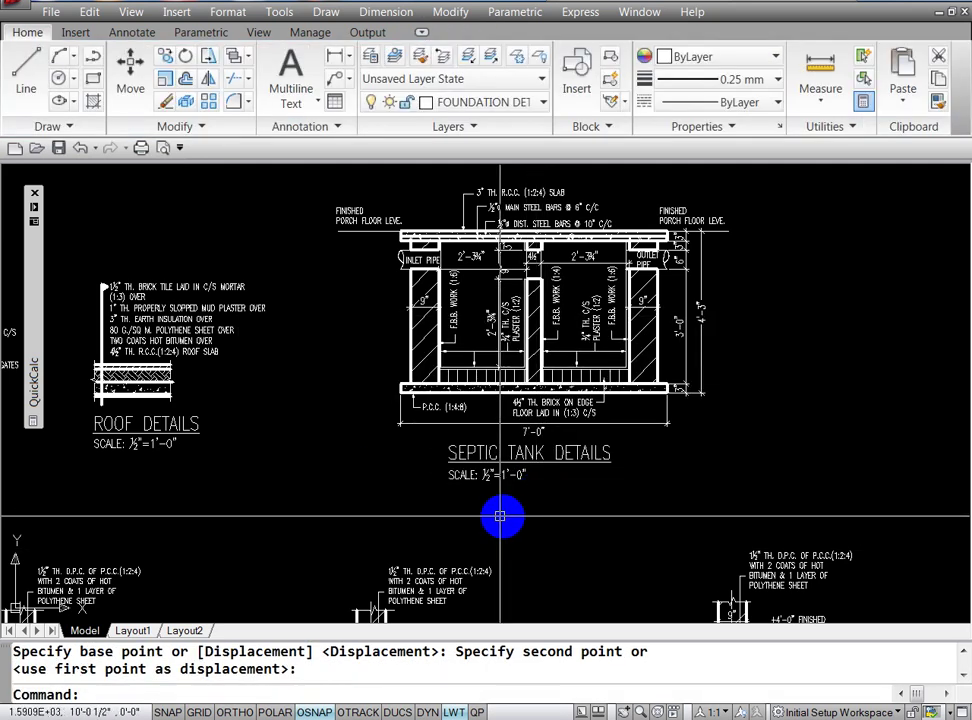
key(Escape)
key(Return)
key(Return)
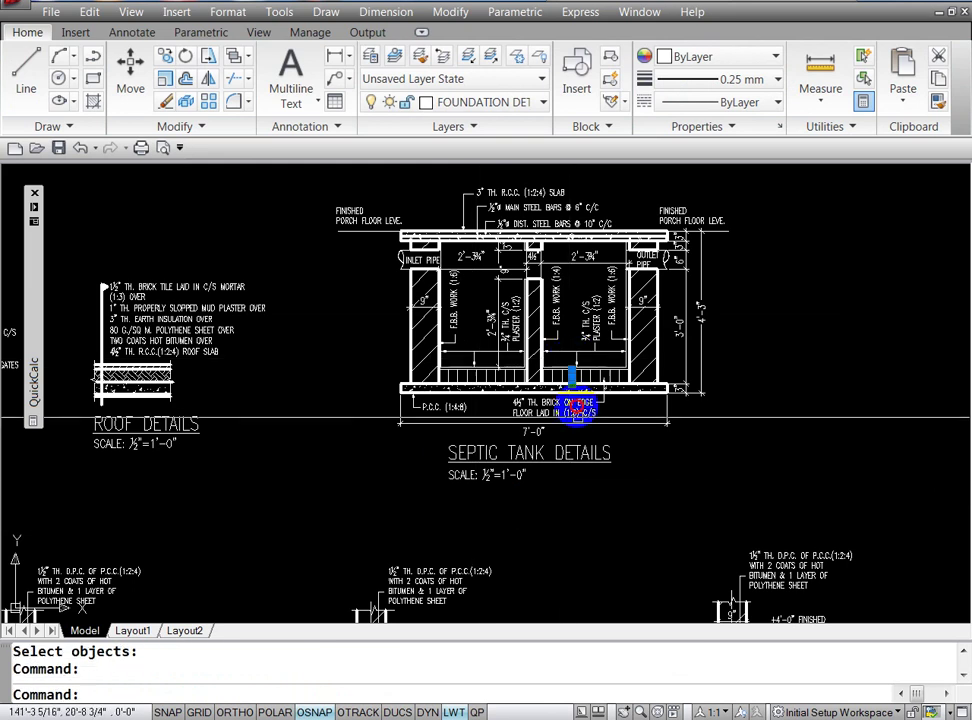
key(Escape)
key(Escape)
Step: Zoom out and then zoom to extents to show the entire detail sheet
text(z)
key(Return)
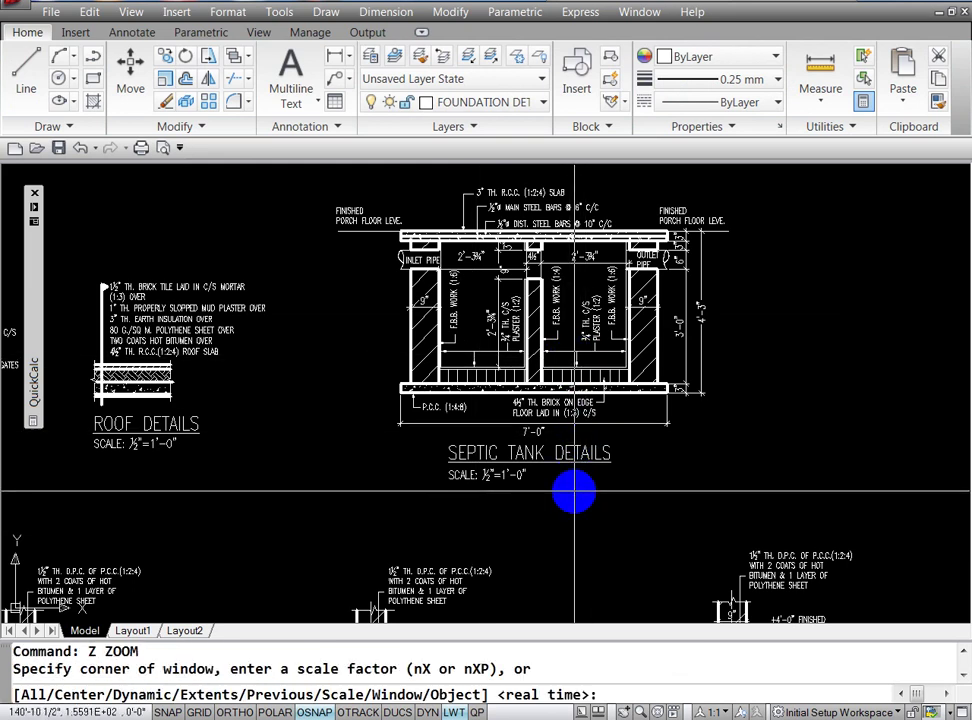
key(Return)
mouse_move(705, 325)
mouse_down()
mouse_move(712, 425)
mouse_move(653, 397)
mouse_move(720, 402)
mouse_up()
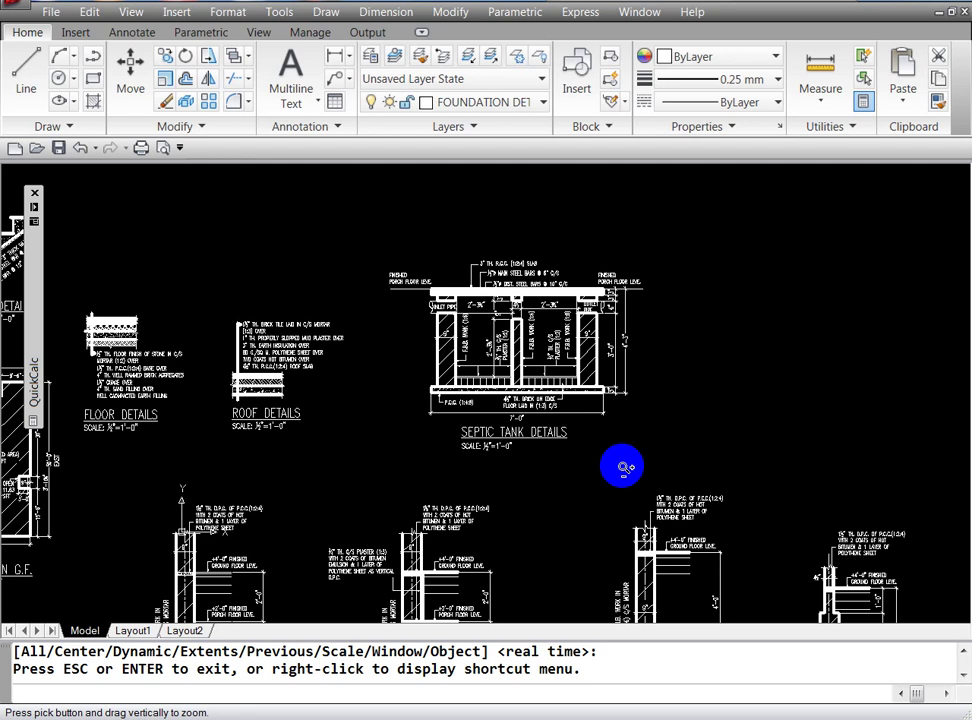
key(Escape)
key(Return)
text(E)
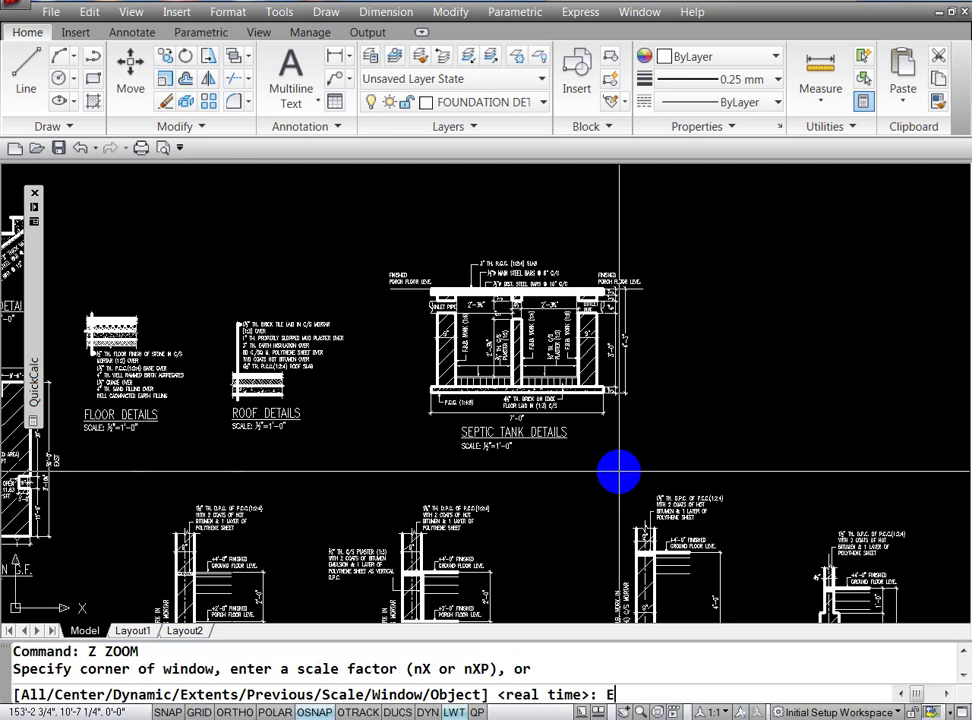
key(Return)
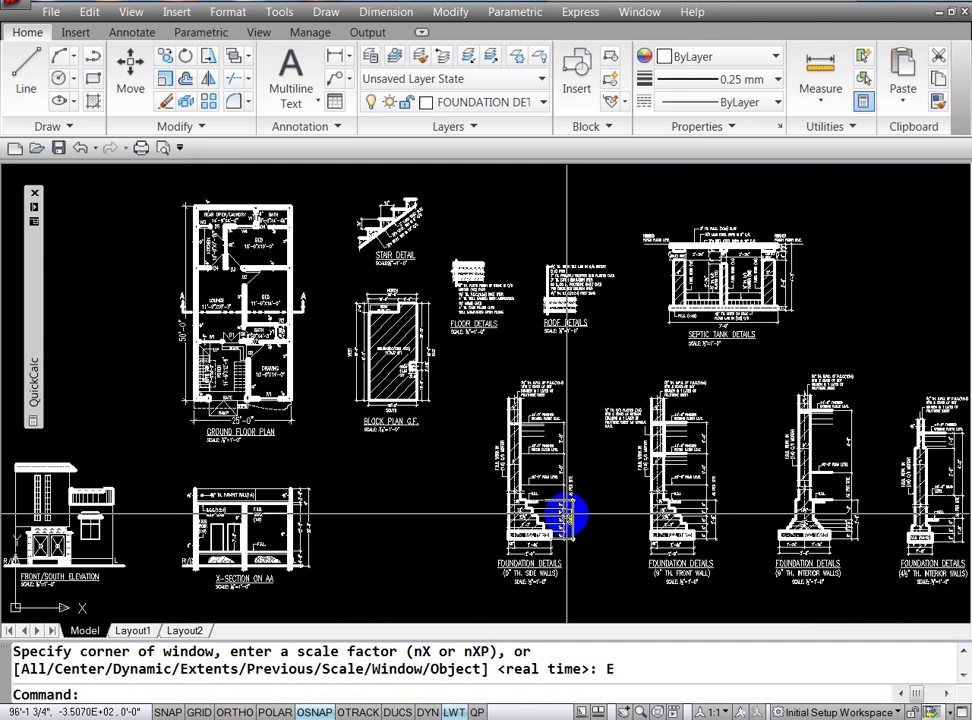